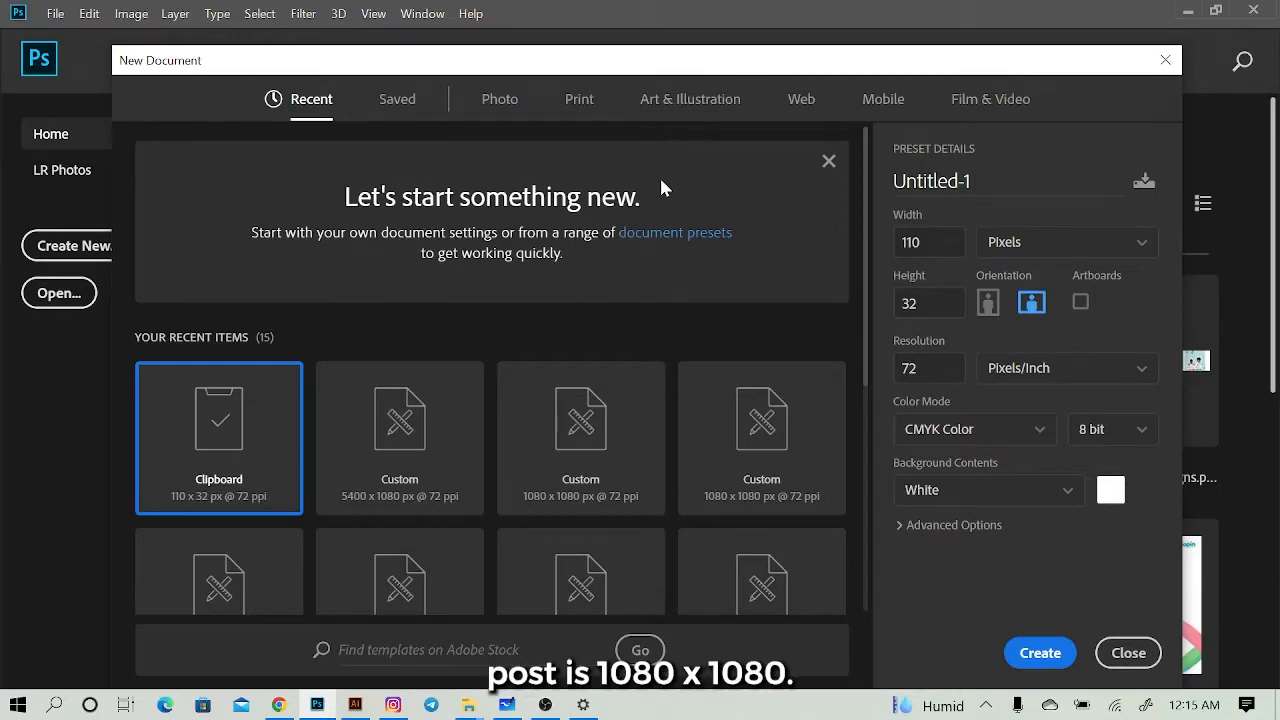
Step: Set the new document's width and height to 1080 pixels each
{"action": "left_click_drag", "start_coordinate": [924, 243], "coordinate": [849, 241]}
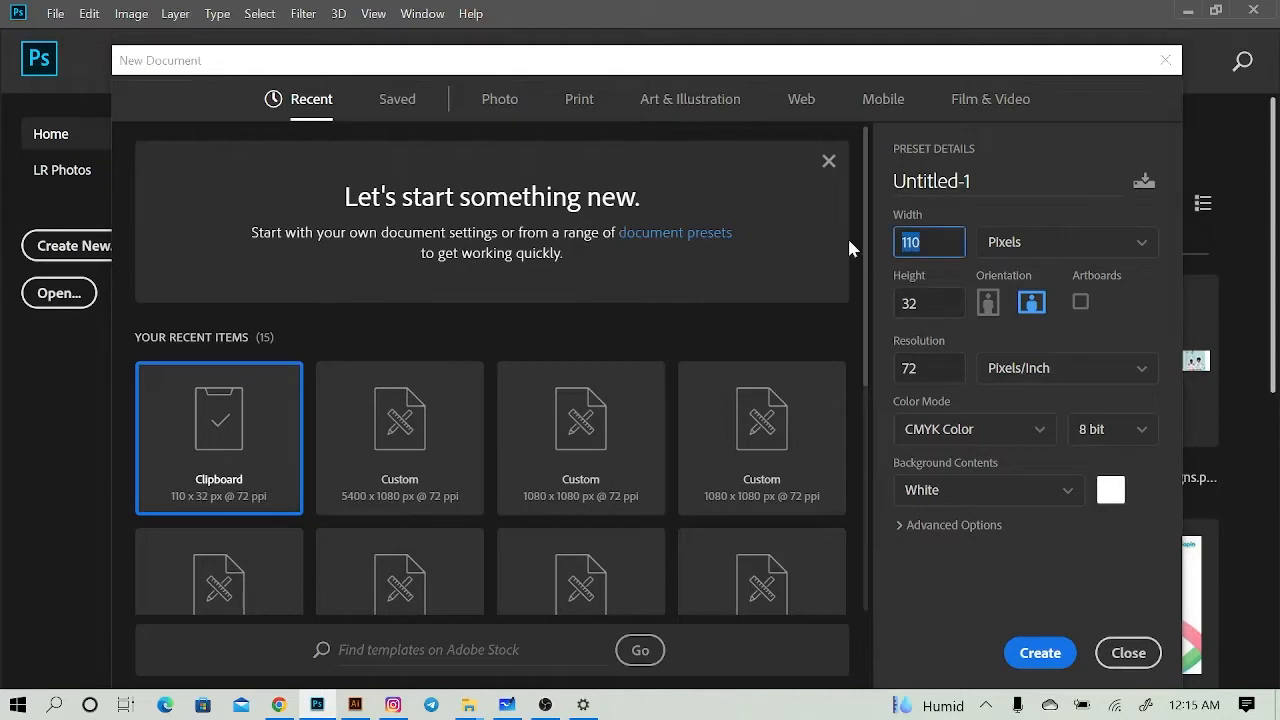
{"action": "type", "text": "1080"}
{"action": "key", "text": "Tab"}
{"action": "type", "text": "1080"}
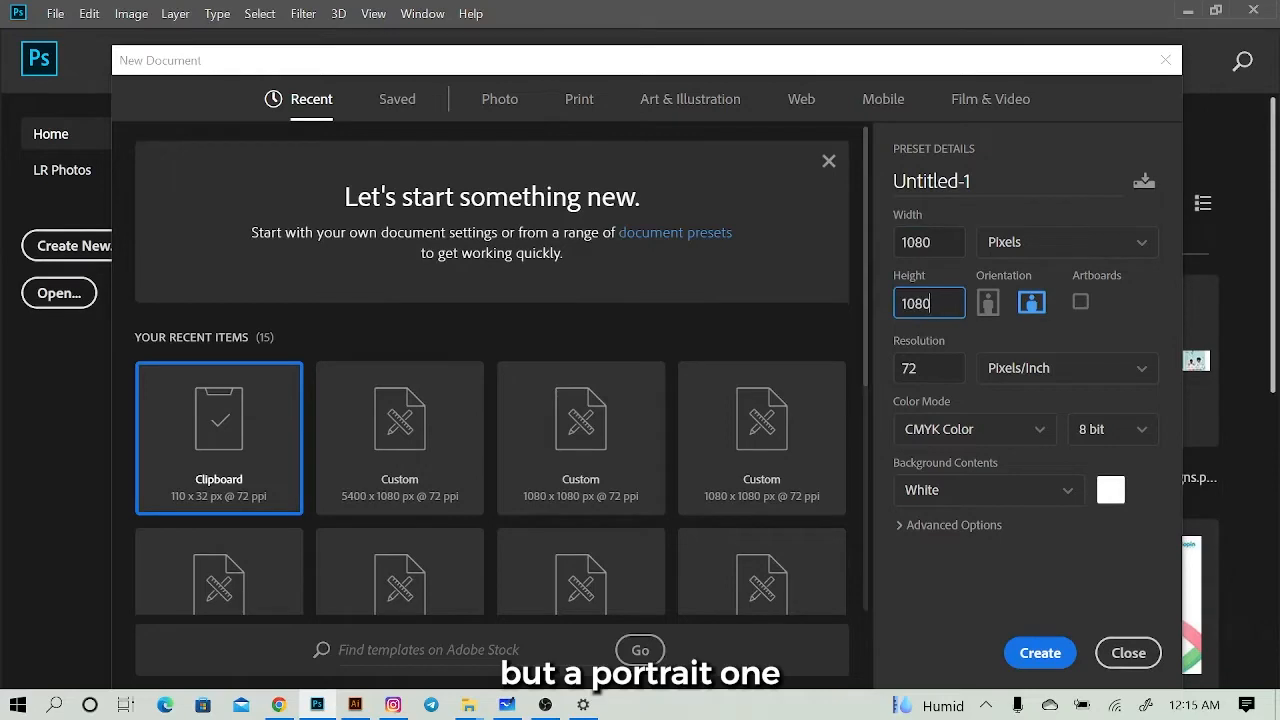
Step: Set the new document's height to 1350 pixels for a portrait post
{"action": "left_click_drag", "start_coordinate": [935, 303], "coordinate": [867, 320]}
{"action": "type", "text": "1350"}
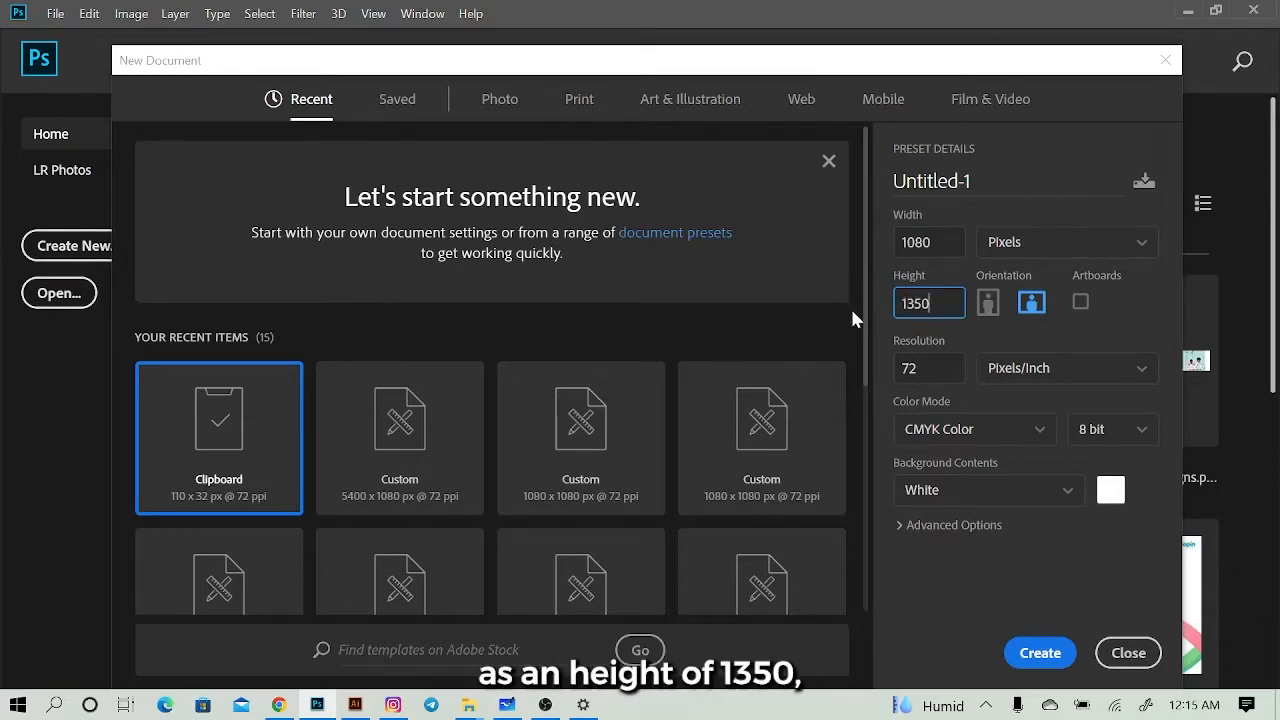
{"action": "key", "text": "Tab"}
{"action": "left_click_drag", "start_coordinate": [936, 243], "coordinate": [847, 241]}
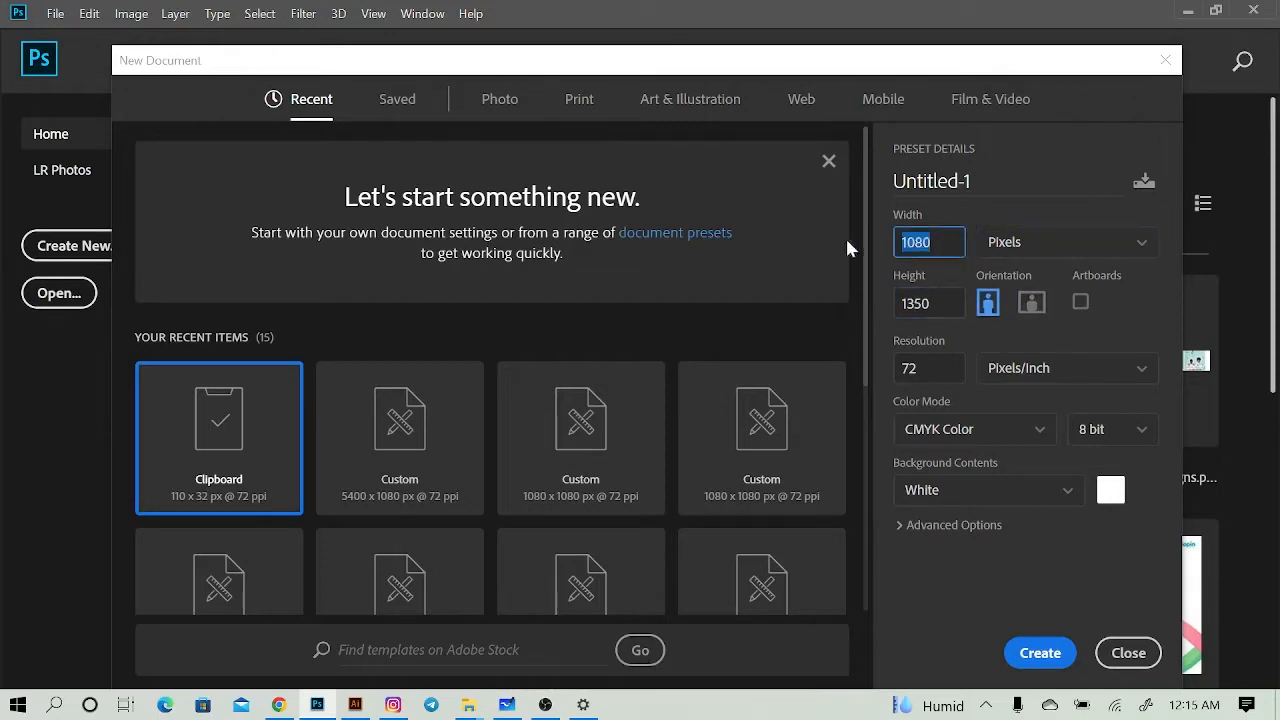
{"action": "left_click_drag", "start_coordinate": [936, 304], "coordinate": [872, 310]}
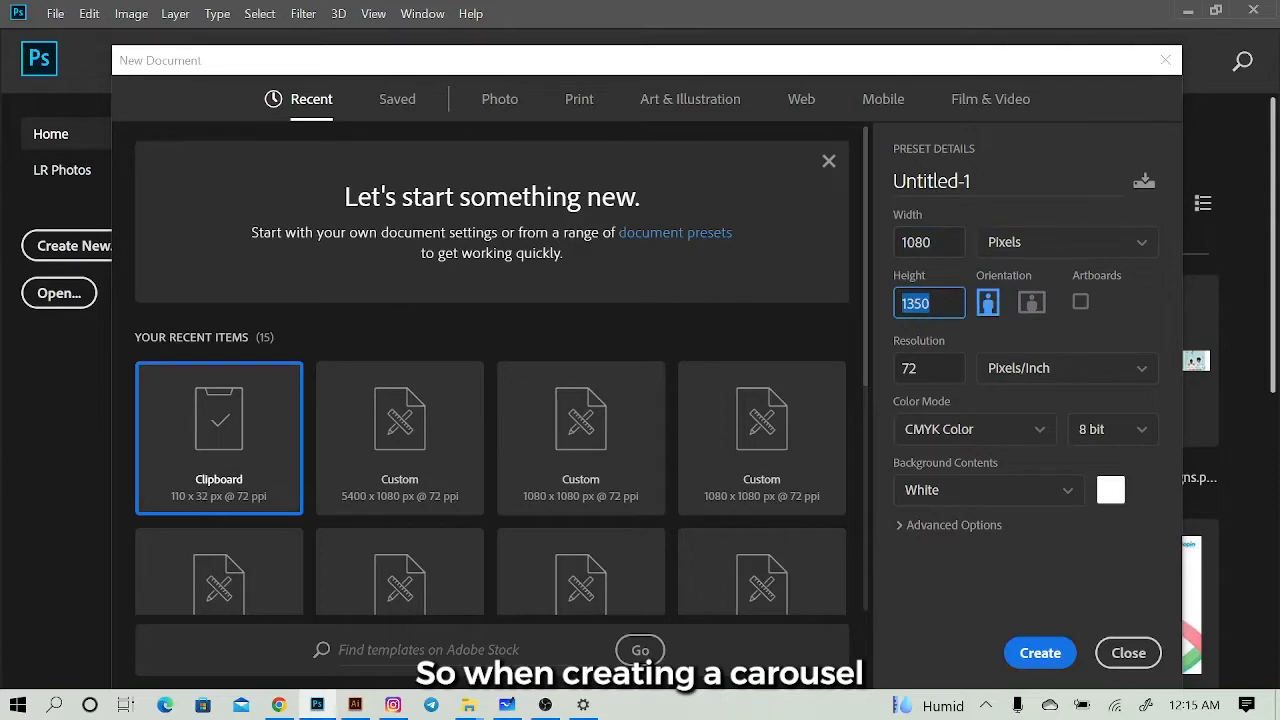
{"action": "left_click", "coordinate": [934, 304]}
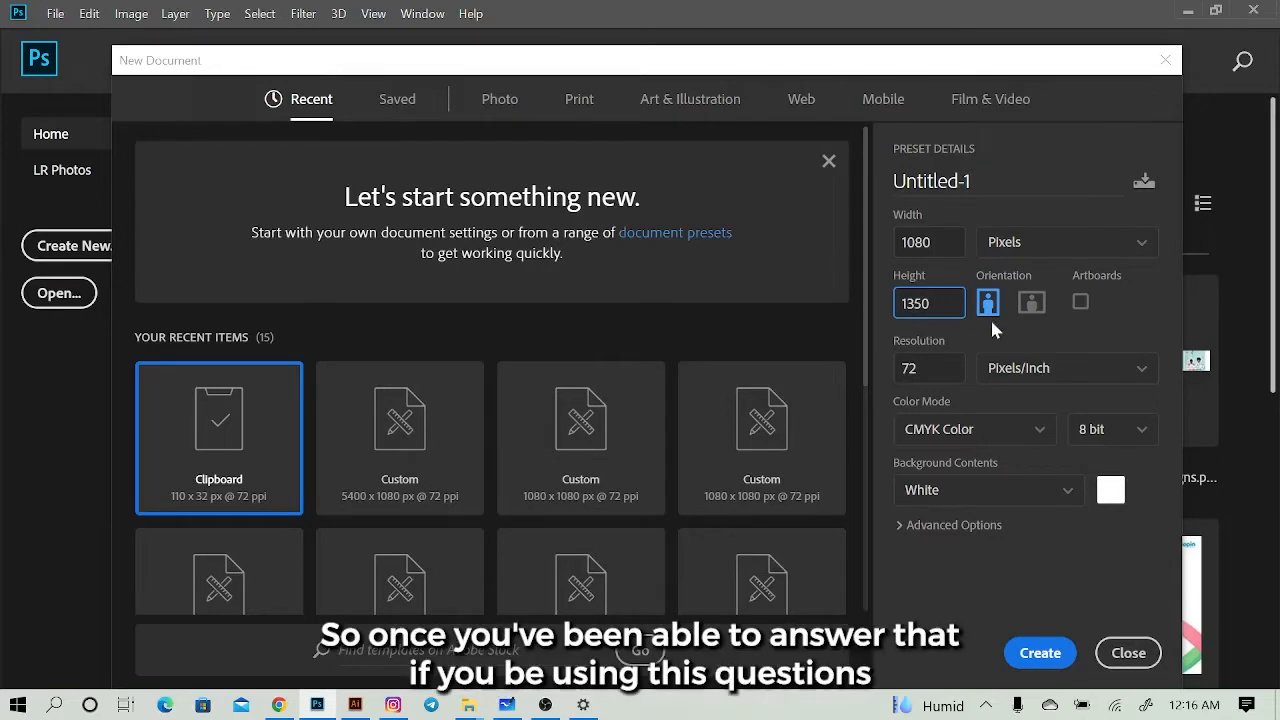
Step: Set the new document's height to 1080 pixels for a square carousel
{"action": "left_click_drag", "start_coordinate": [932, 303], "coordinate": [887, 298]}
{"action": "type", "text": "1080"}
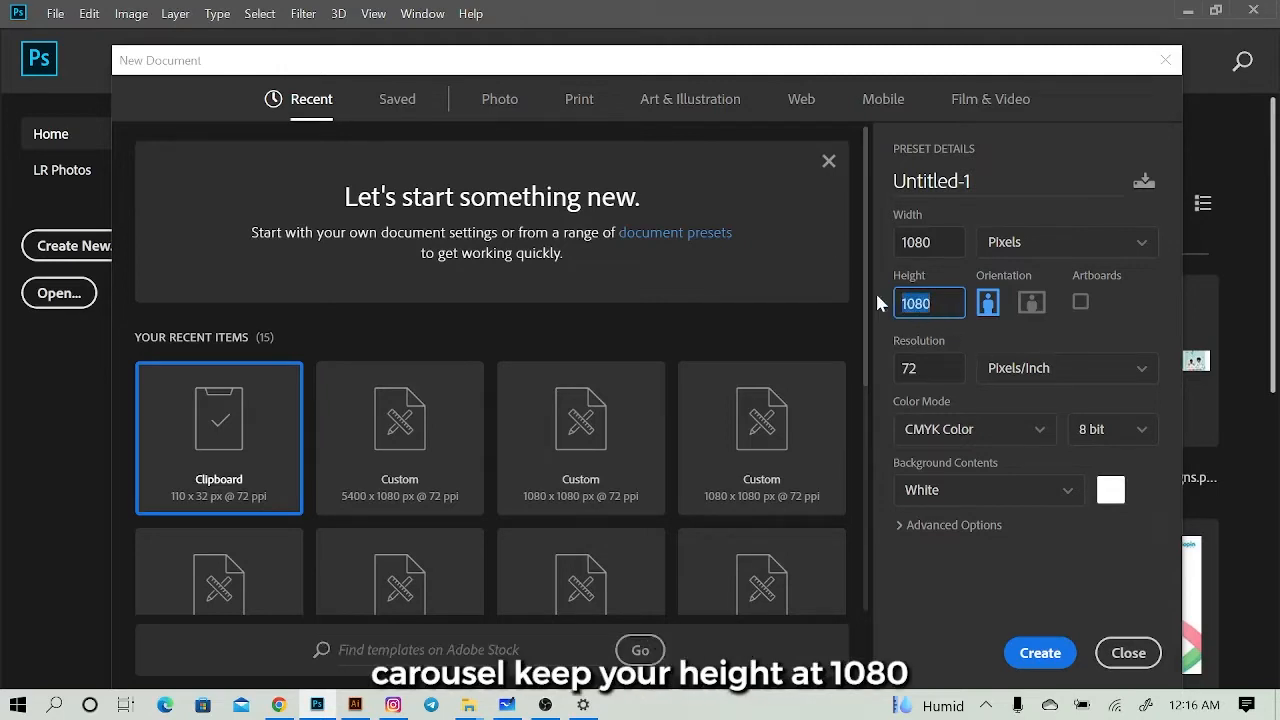
{"action": "left_click", "coordinate": [938, 307]}
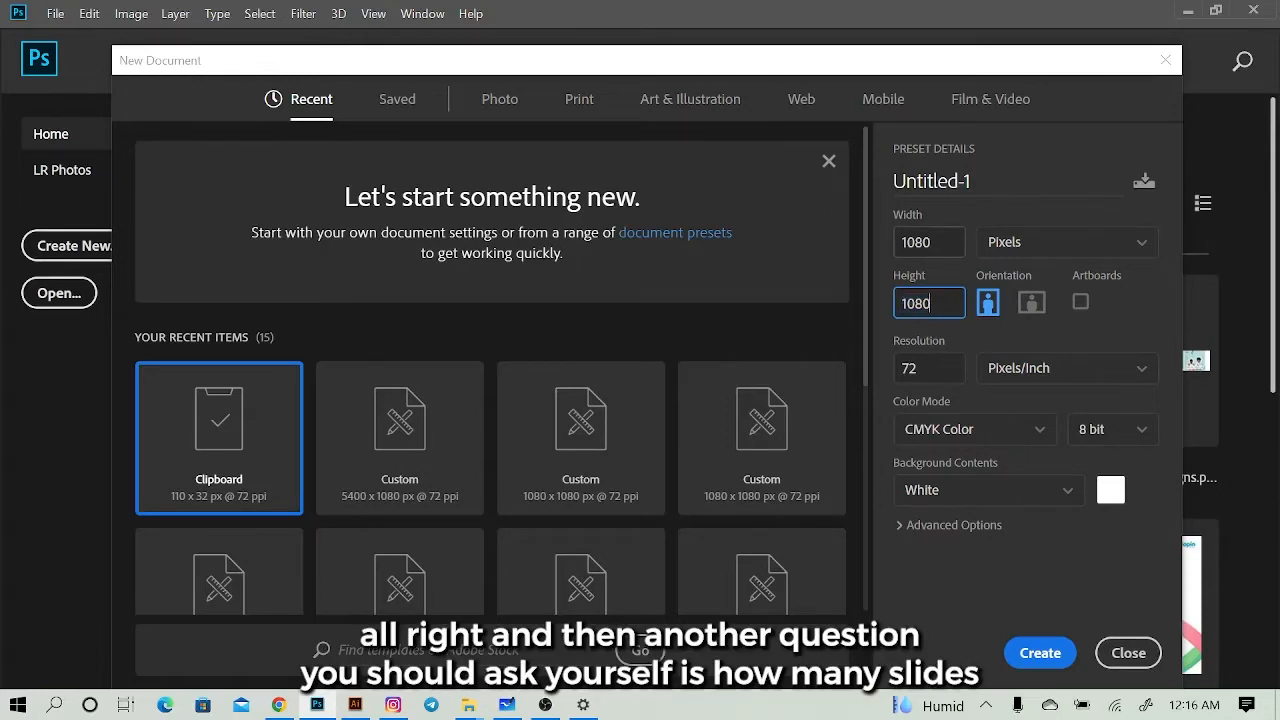
Step: Set the new document's width to 5400 pixels for five 1080-pixel slides
{"action": "left_click", "coordinate": [940, 243]}
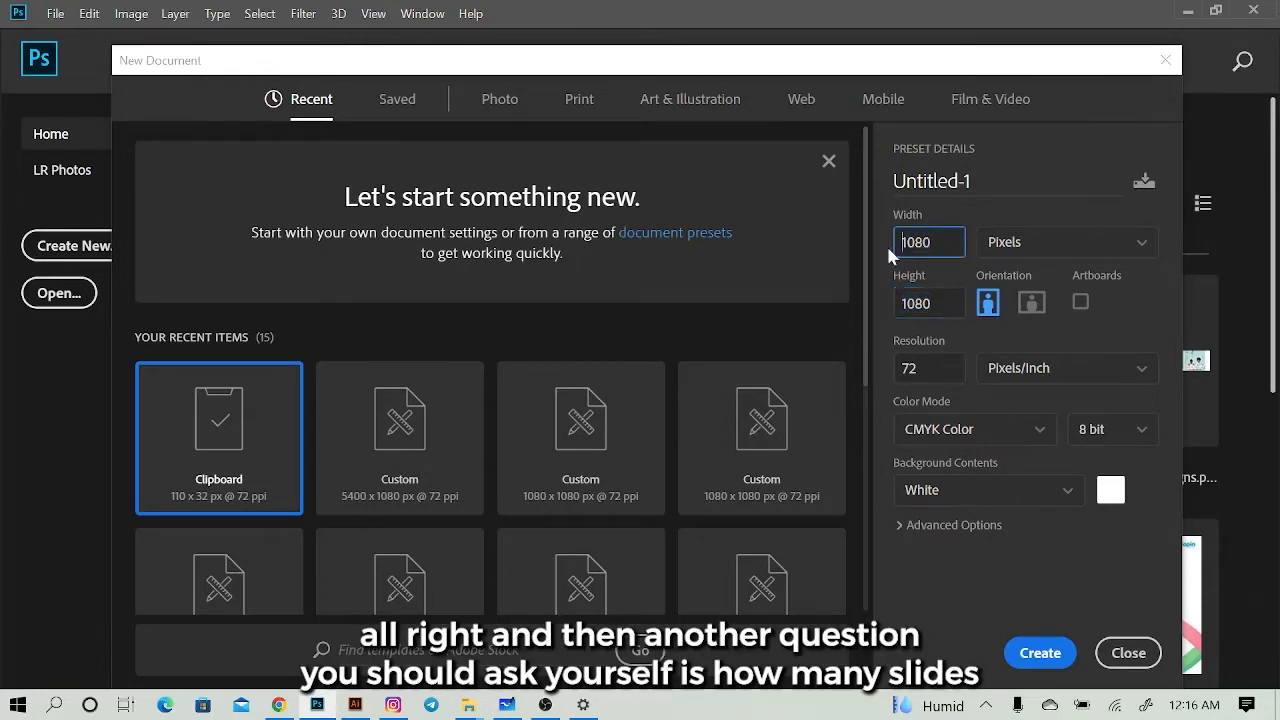
{"action": "left_click_drag", "start_coordinate": [937, 252], "coordinate": [890, 255]}
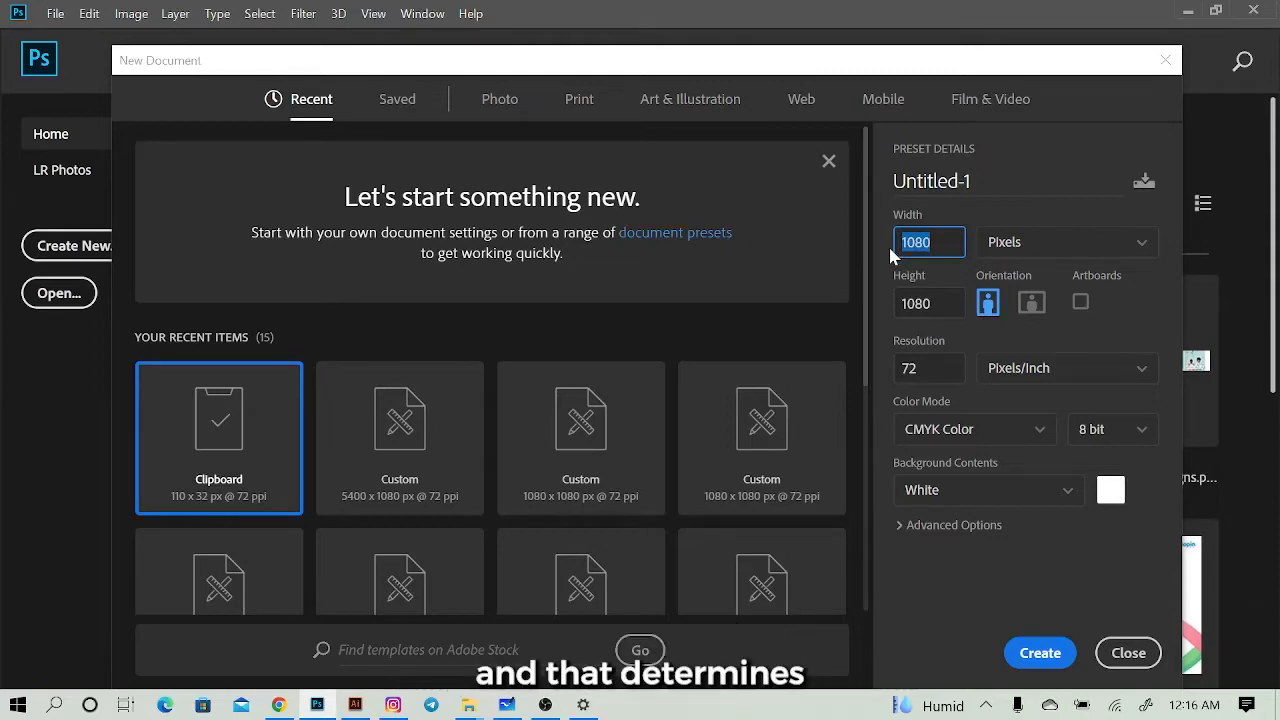
{"action": "left_click", "coordinate": [932, 243]}
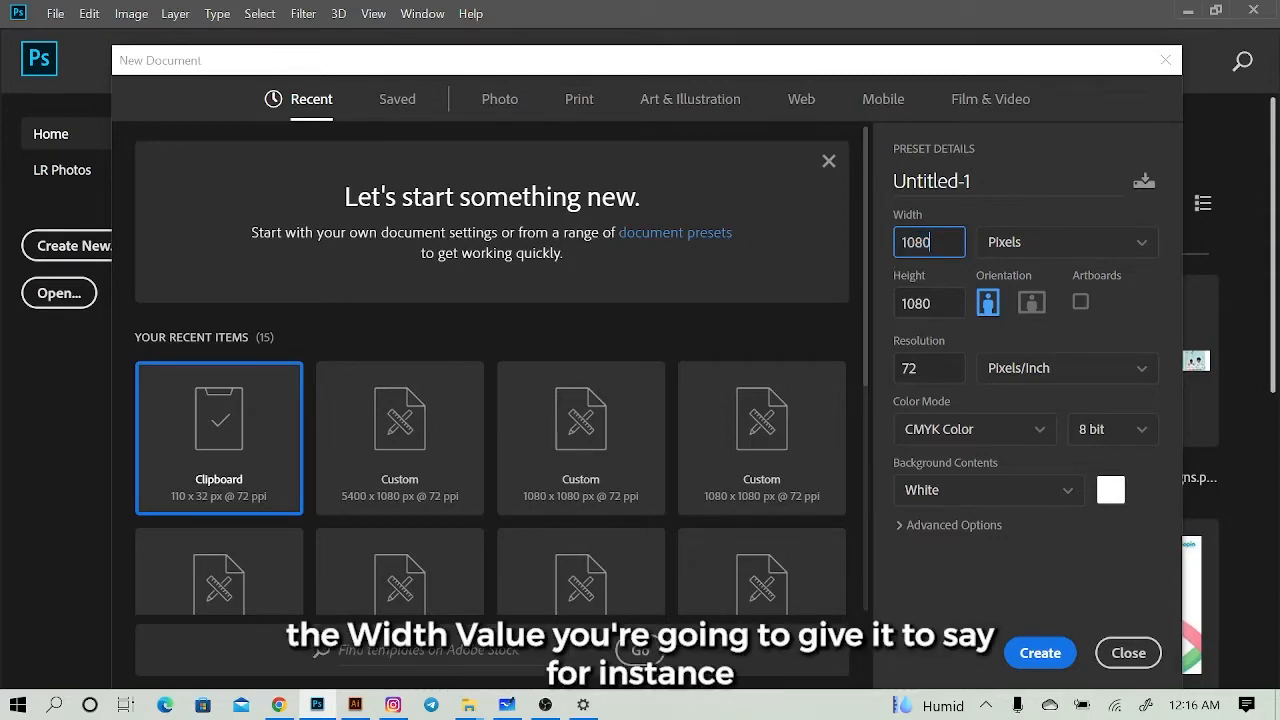
{"action": "left_click_drag", "start_coordinate": [932, 243], "coordinate": [892, 247]}
{"action": "left_click", "coordinate": [931, 243]}
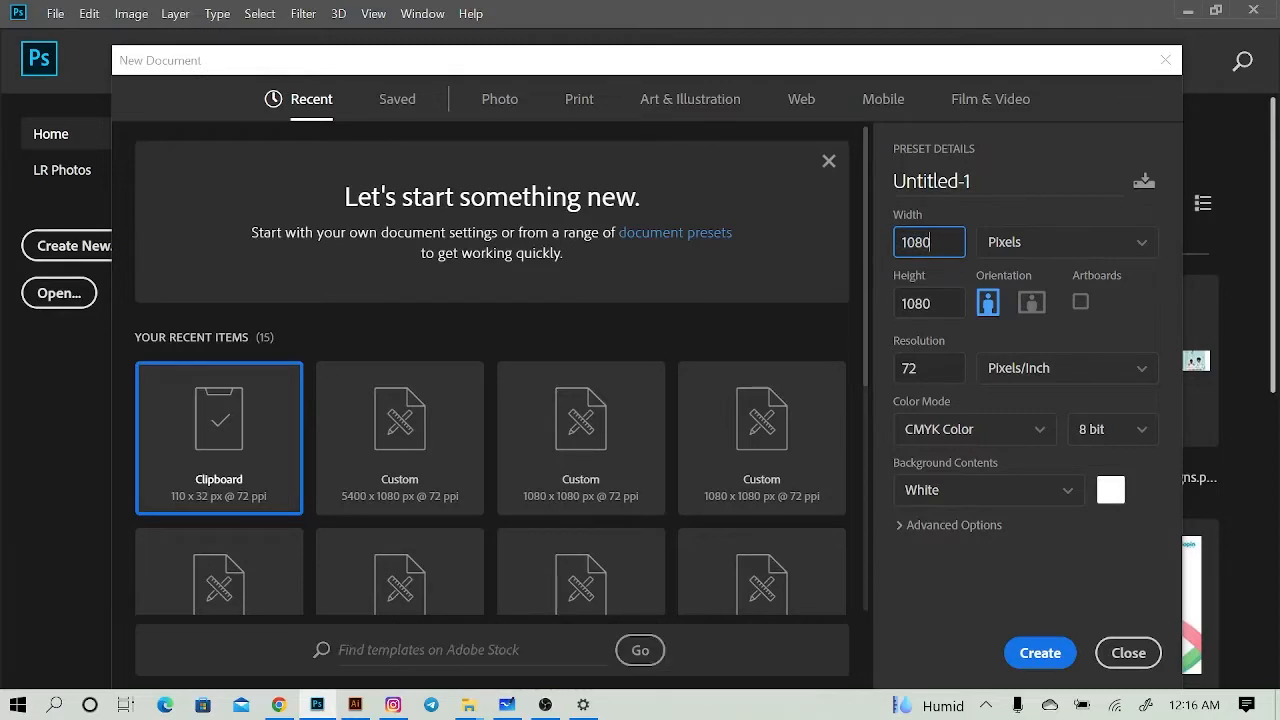
{"action": "key", "text": "ctrl+a"}
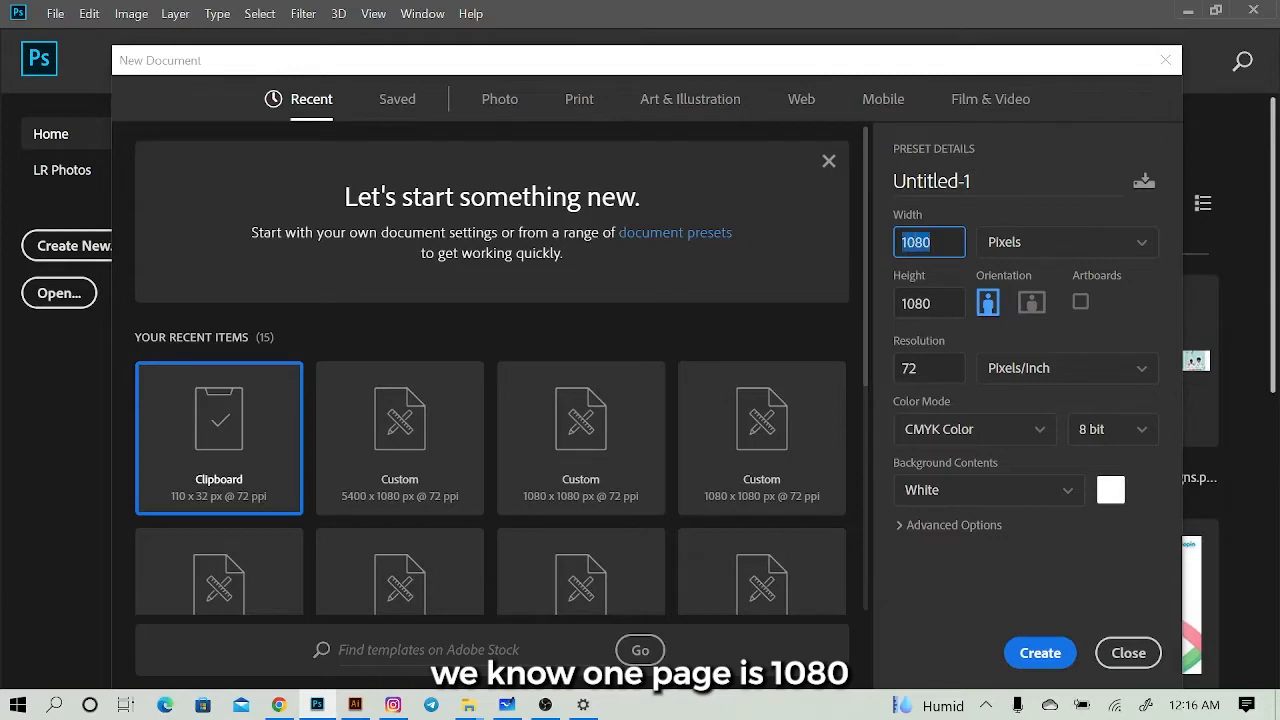
{"action": "left_click", "coordinate": [931, 243]}
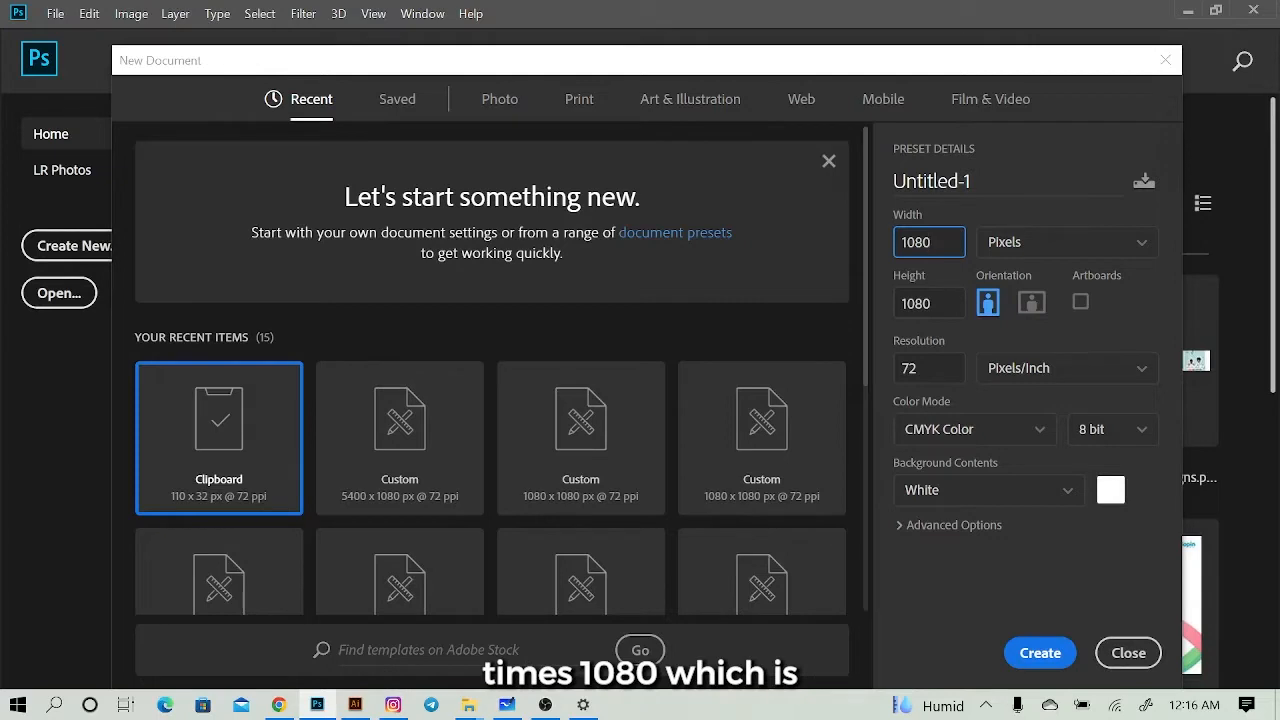
{"action": "type", "text": "5400"}
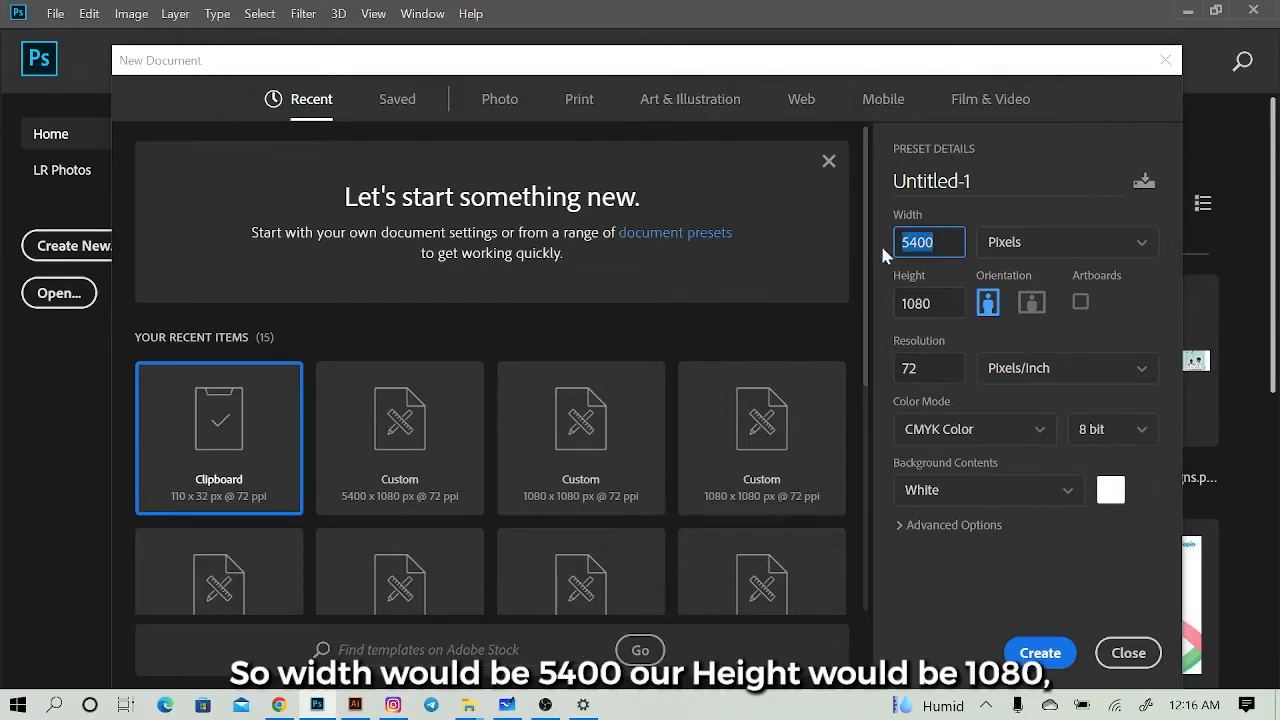
{"action": "left_click", "coordinate": [940, 304]}
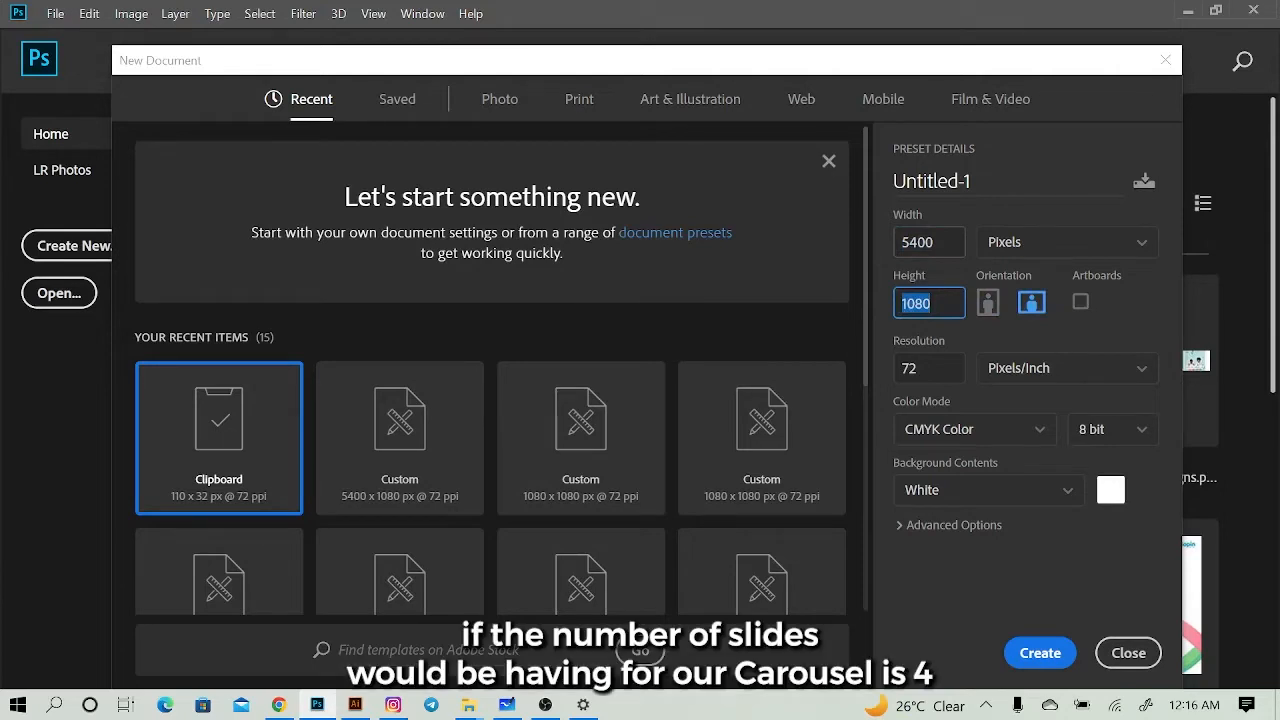
Step: Set the document's width to 4320 pixels for four slides and its height to 1350 pixels
{"action": "left_click", "coordinate": [942, 240]}
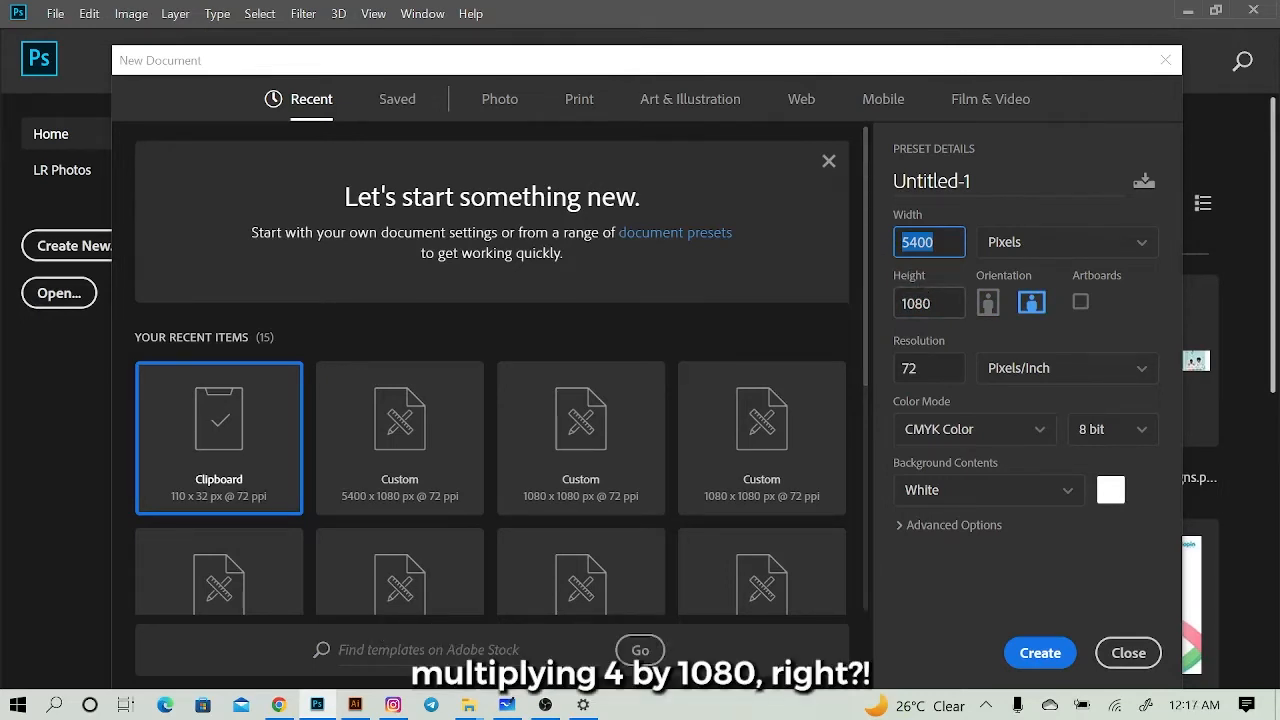
{"action": "type", "text": "4320"}
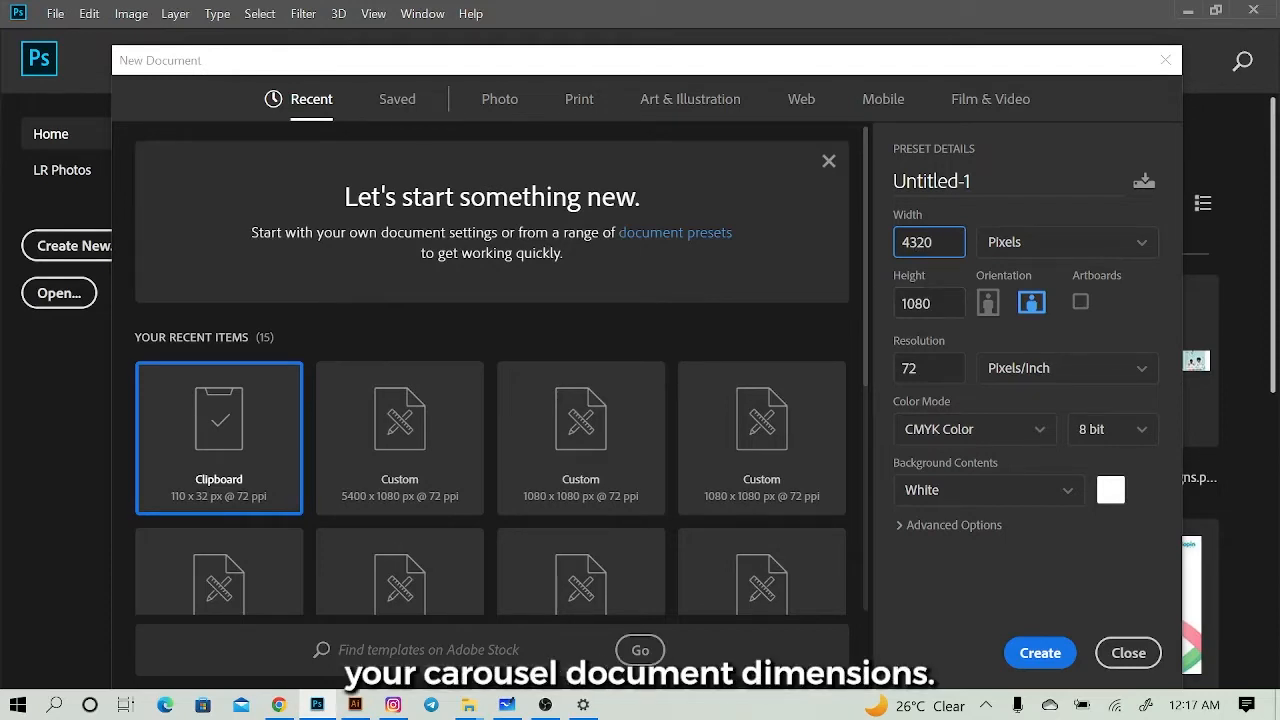
{"action": "key", "text": "ctrl+a"}
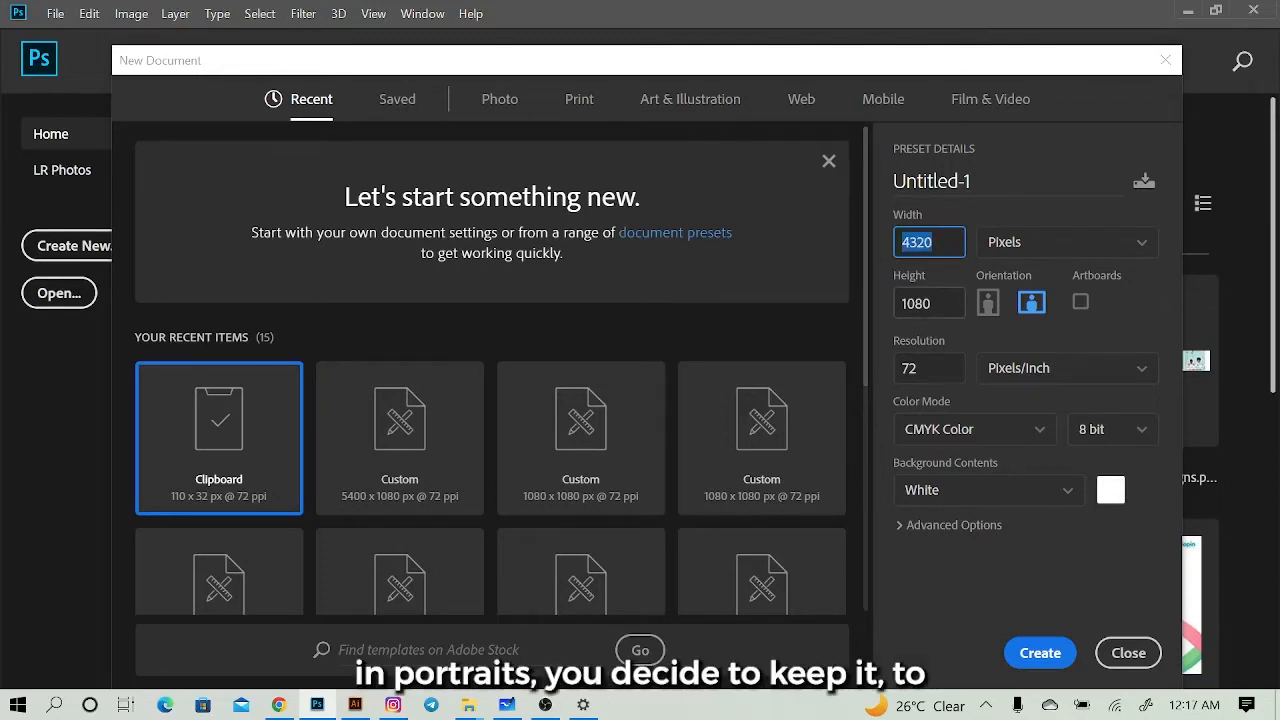
{"action": "left_click", "coordinate": [941, 299]}
{"action": "type", "text": "1"}
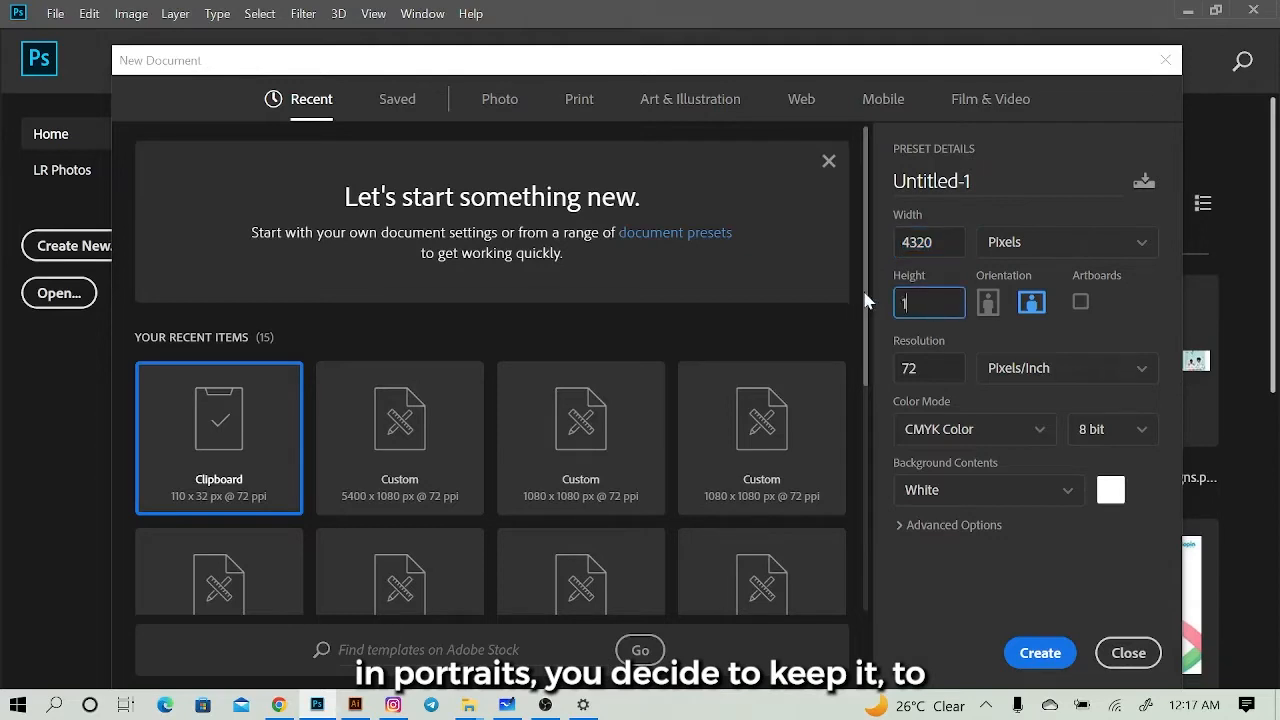
{"action": "type", "text": "350"}
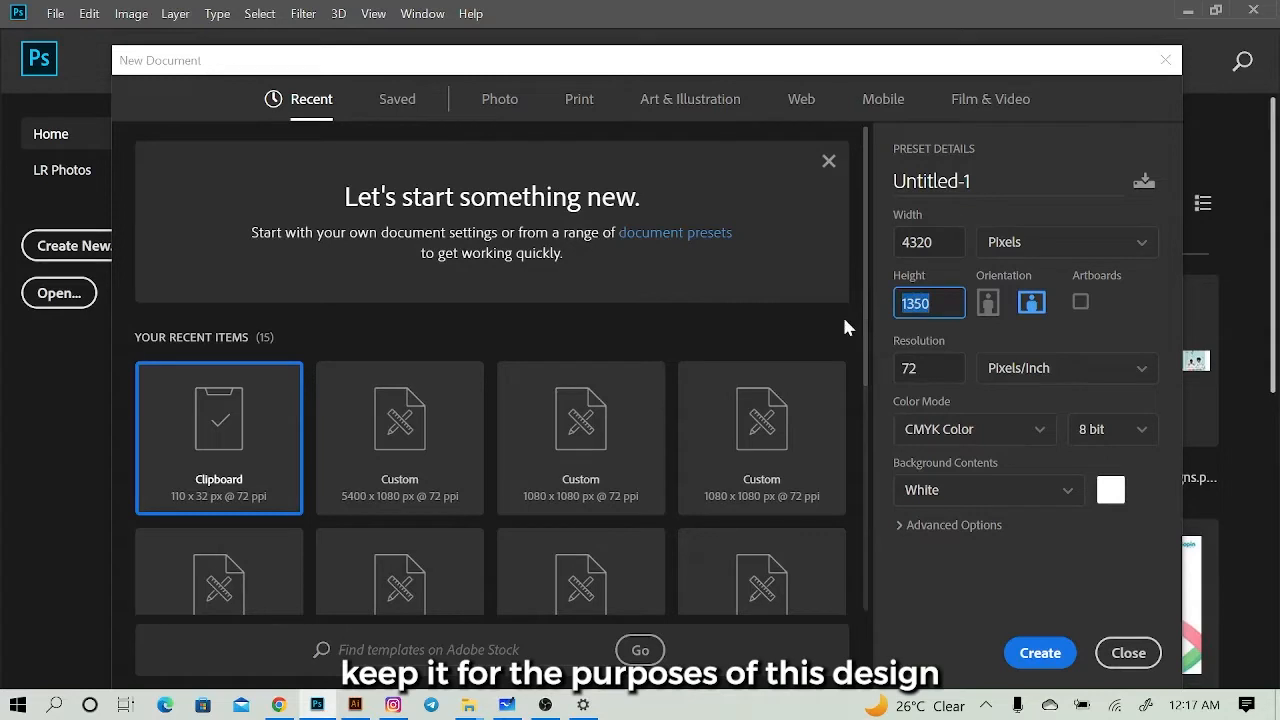
Step: Set the document's height to 1080 pixels and its width to 5400 pixels, keeping the resolution at 72 pixels/inch
{"action": "type", "text": "1080"}
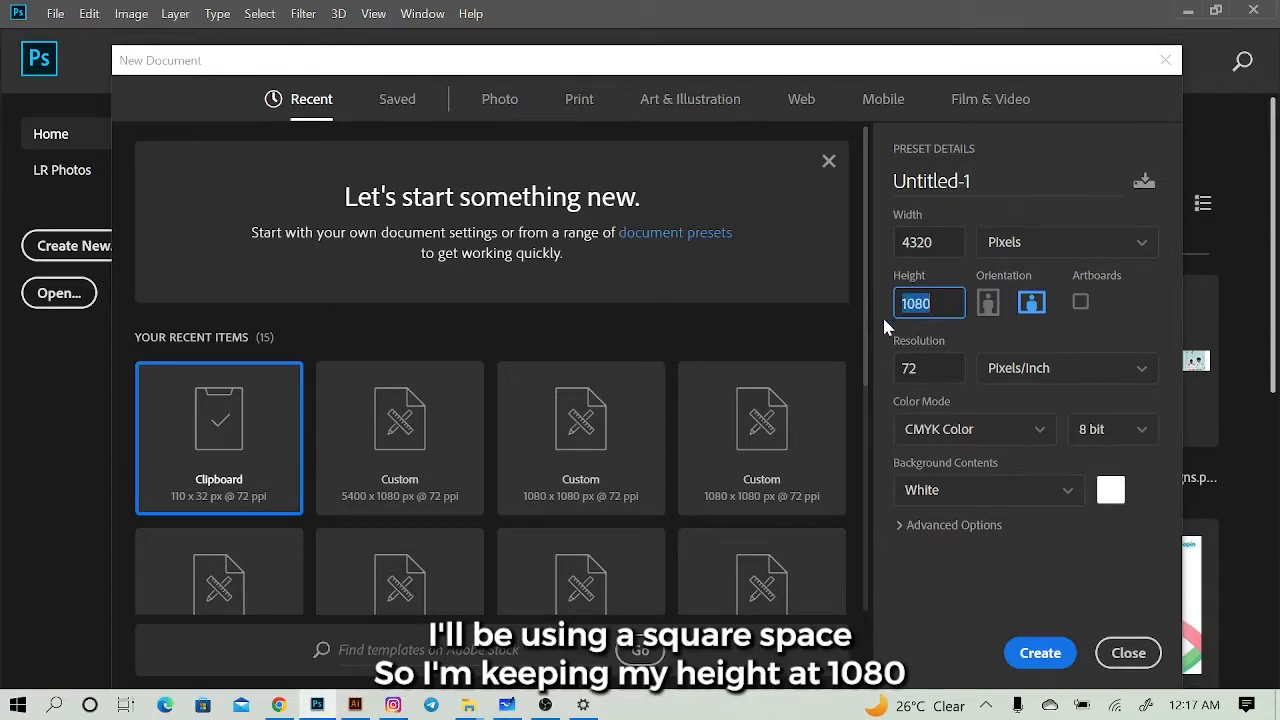
{"action": "key", "text": "shift+Tab"}
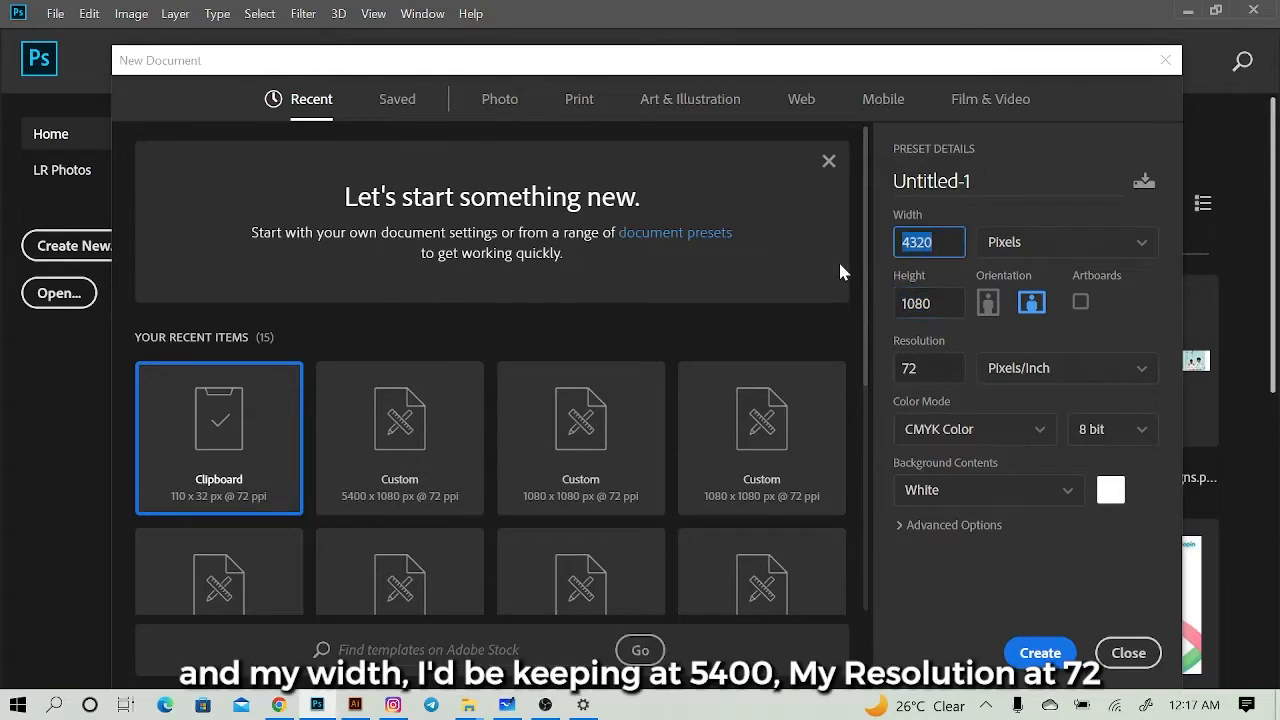
{"action": "type", "text": "5400"}
{"action": "double_click", "coordinate": [919, 363]}
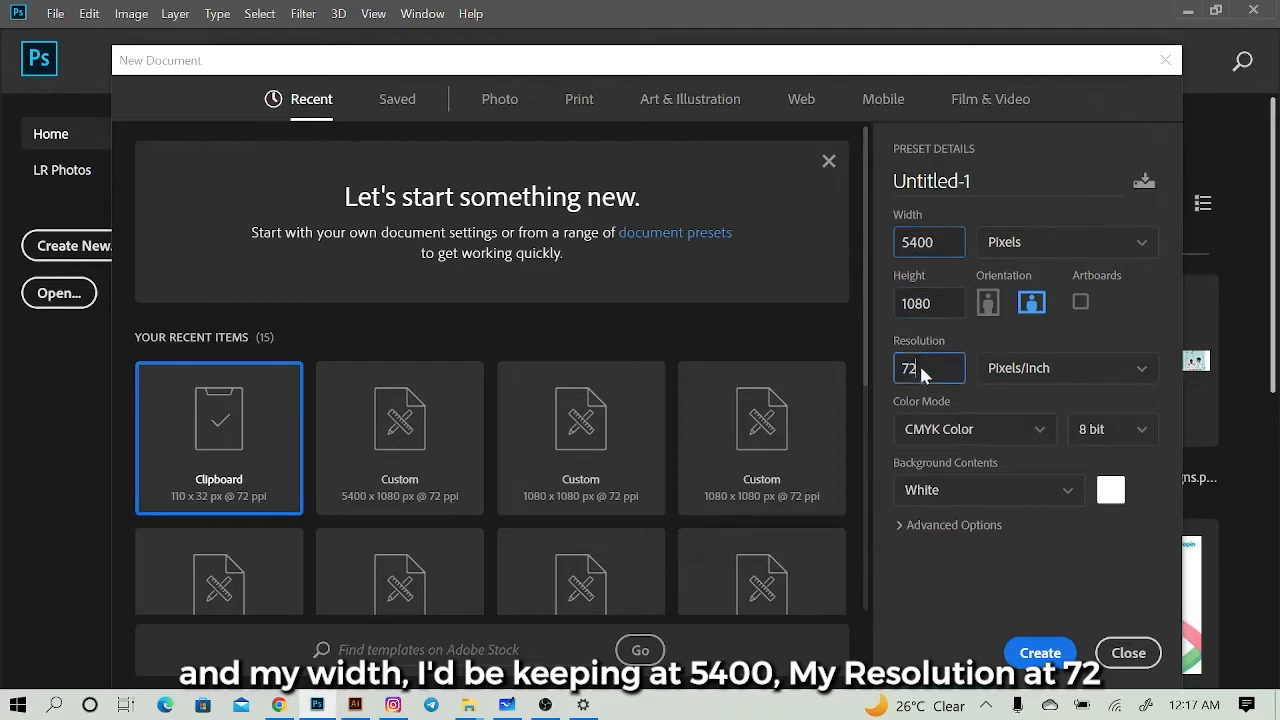
Step: Set the color mode to RGB Color, keep the white background, and create the document
{"action": "left_click", "coordinate": [988, 440]}
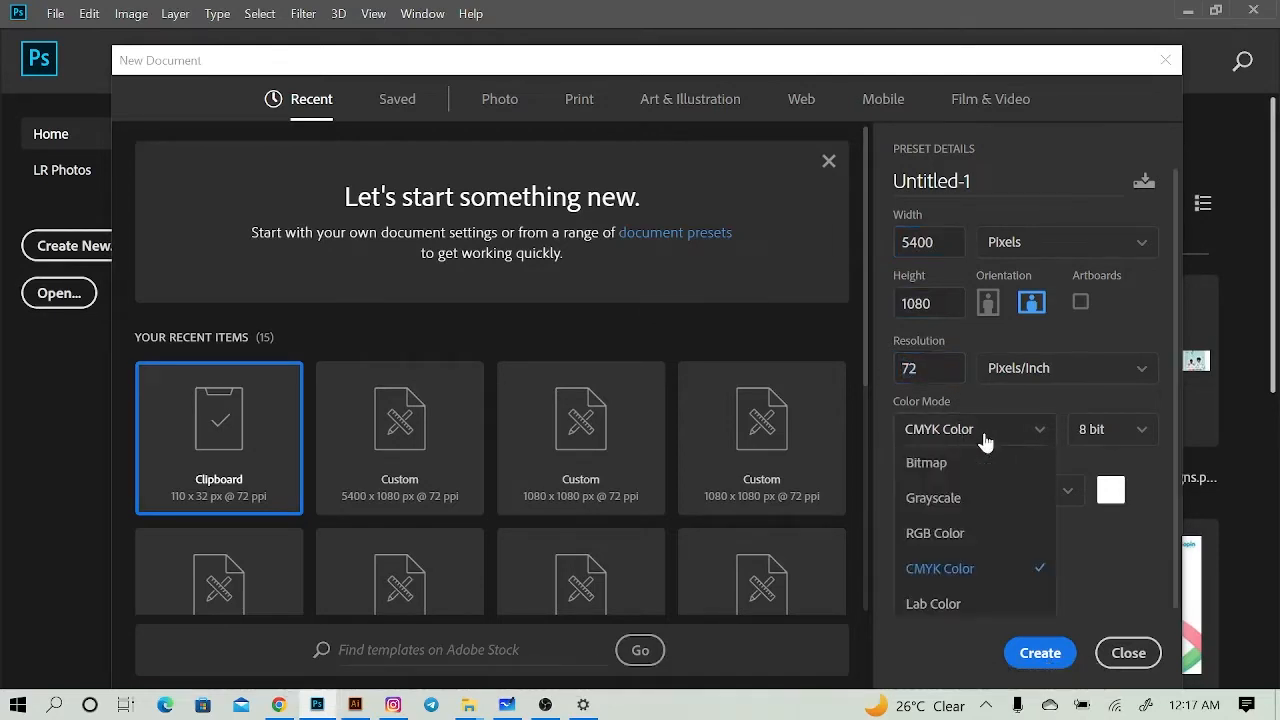
{"action": "left_click", "coordinate": [968, 538]}
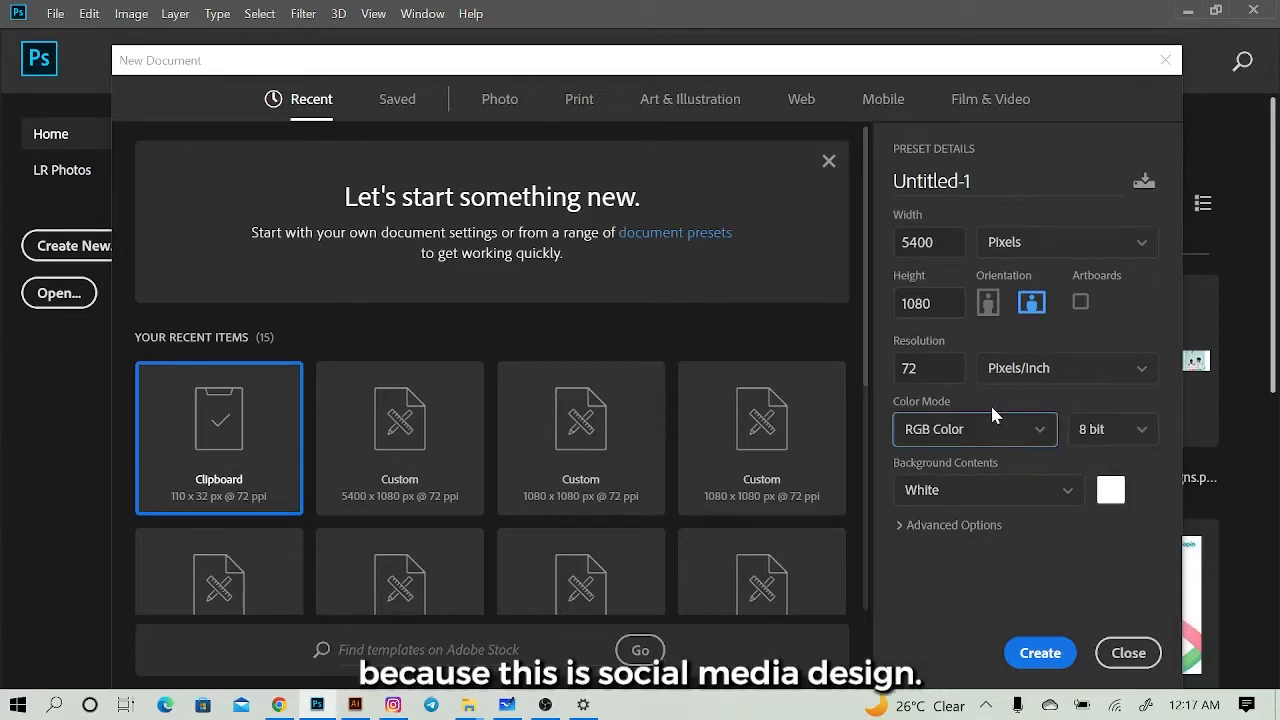
{"action": "left_click", "coordinate": [996, 491]}
{"action": "left_click", "coordinate": [997, 491]}
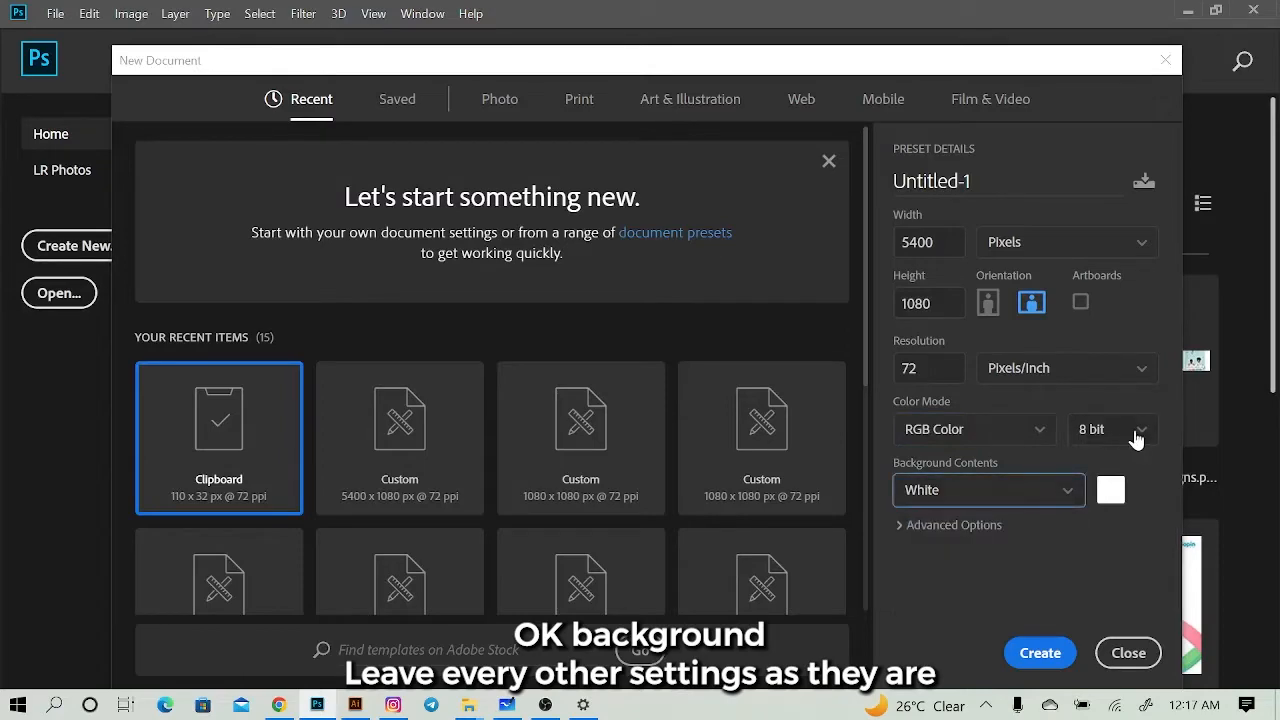
{"action": "left_click", "coordinate": [1045, 655]}
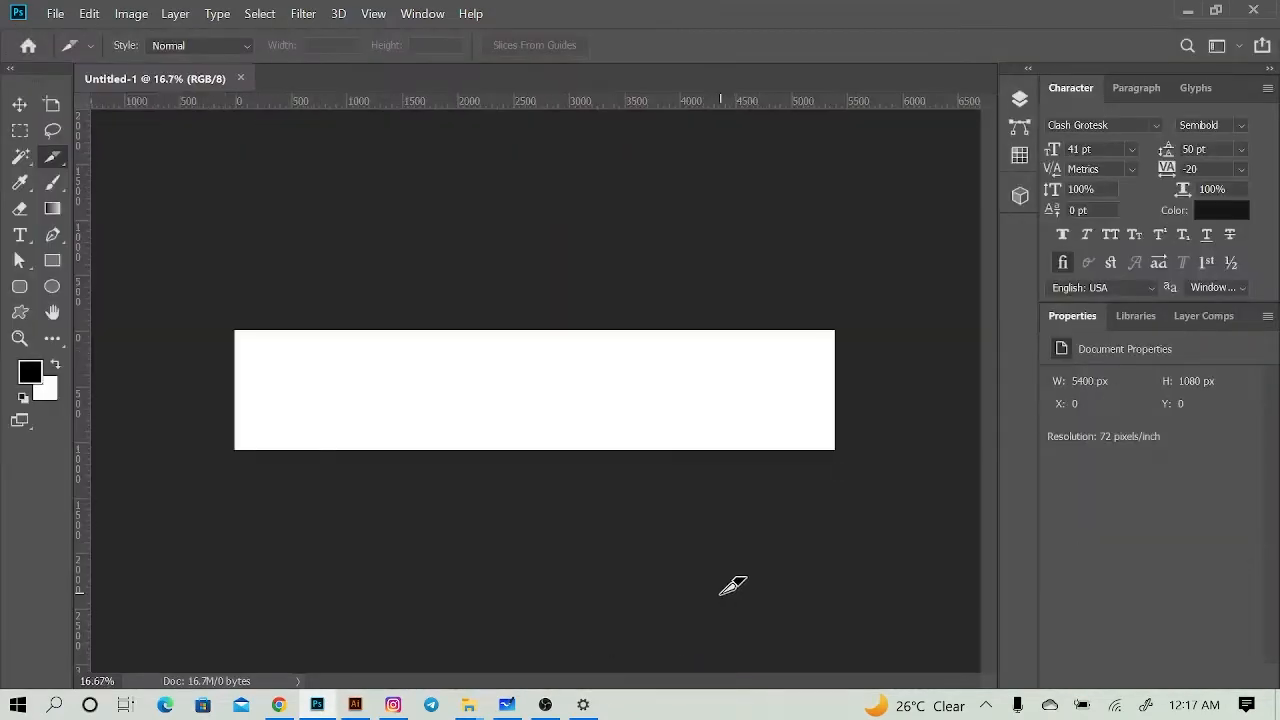
Step: Try placing two vertical guides freehand at about 960 px and 2040 px, and undo both
{"action": "key", "text": "v"}
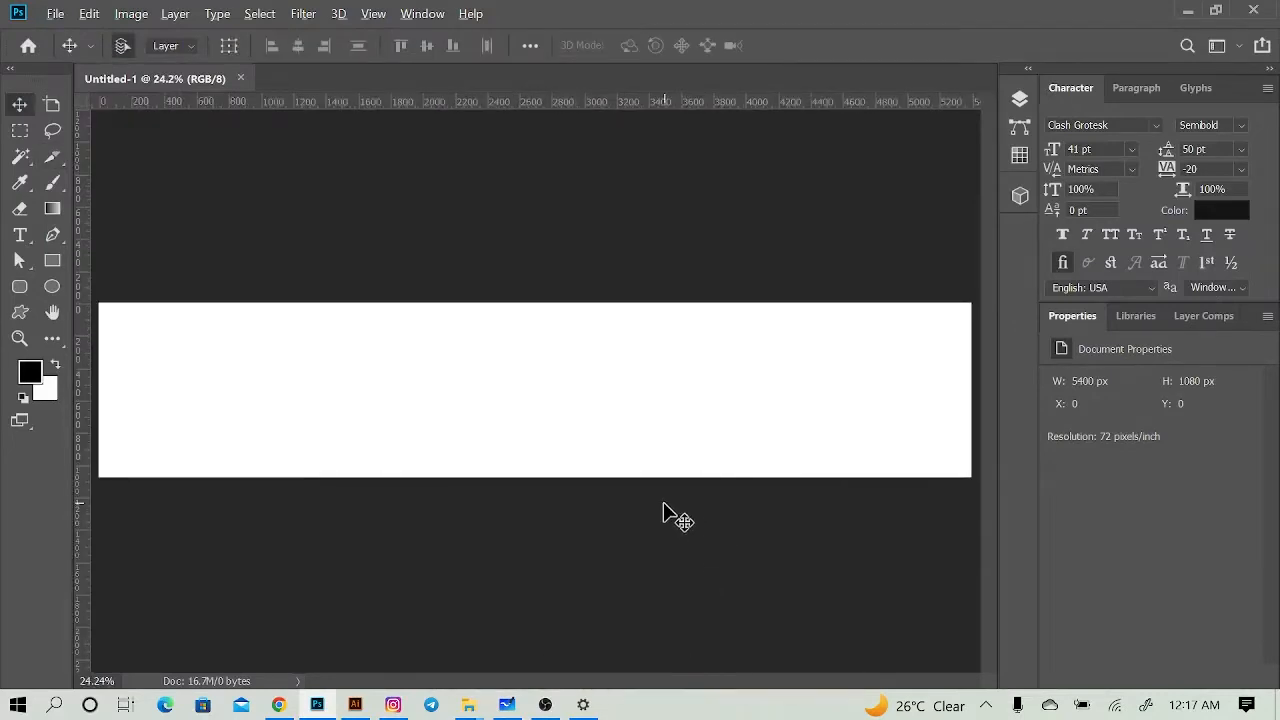
{"action": "key", "text": "ctrl+minus"}
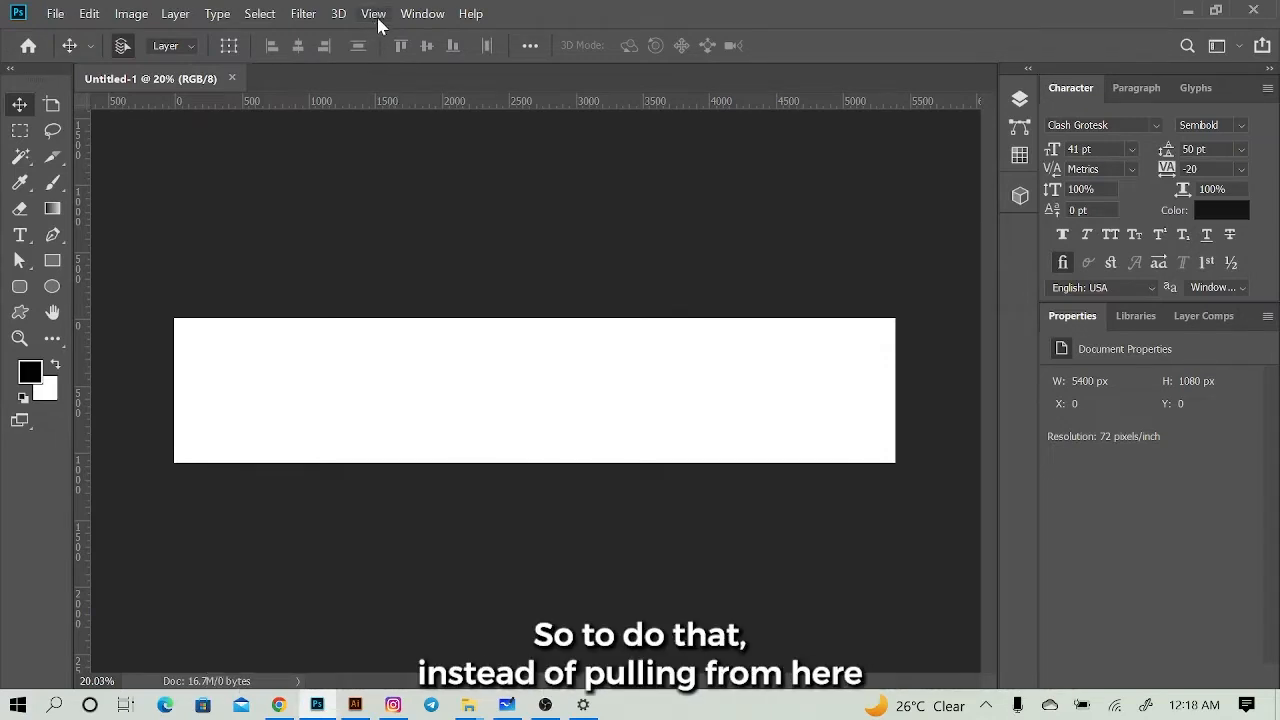
{"action": "left_click_drag", "start_coordinate": [87, 175], "coordinate": [303, 196]}
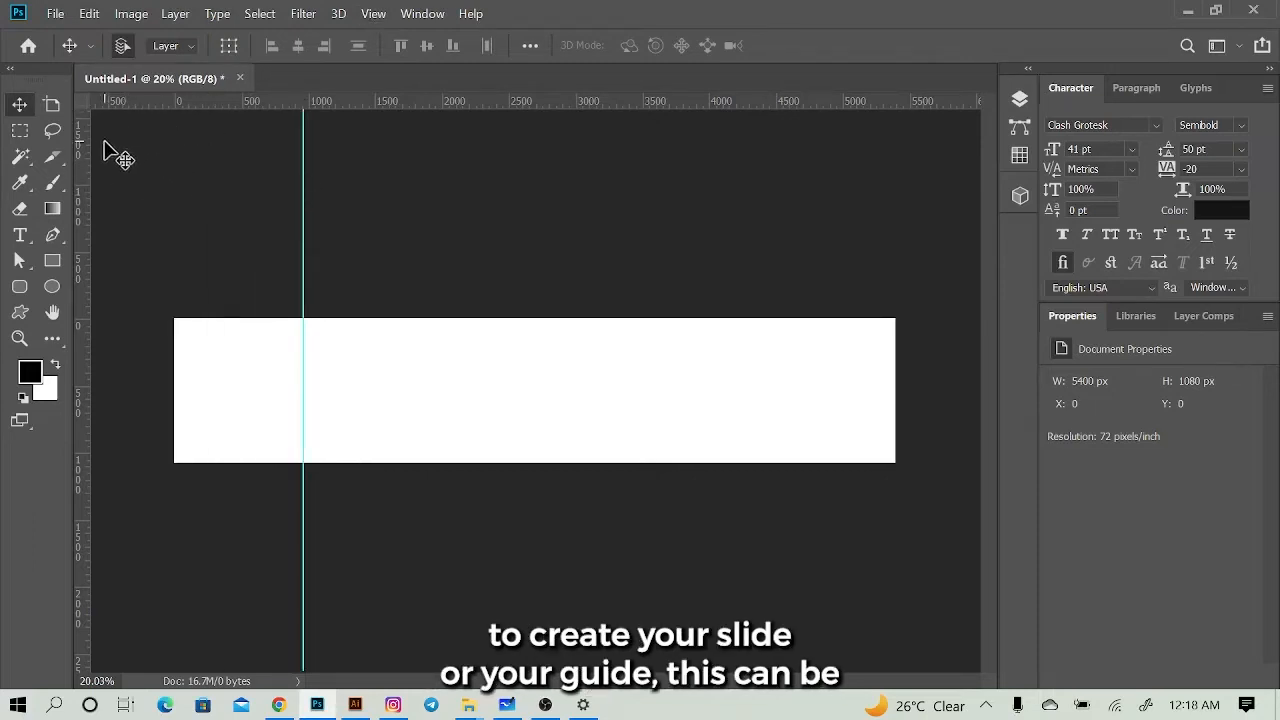
{"action": "left_click_drag", "start_coordinate": [86, 150], "coordinate": [450, 180]}
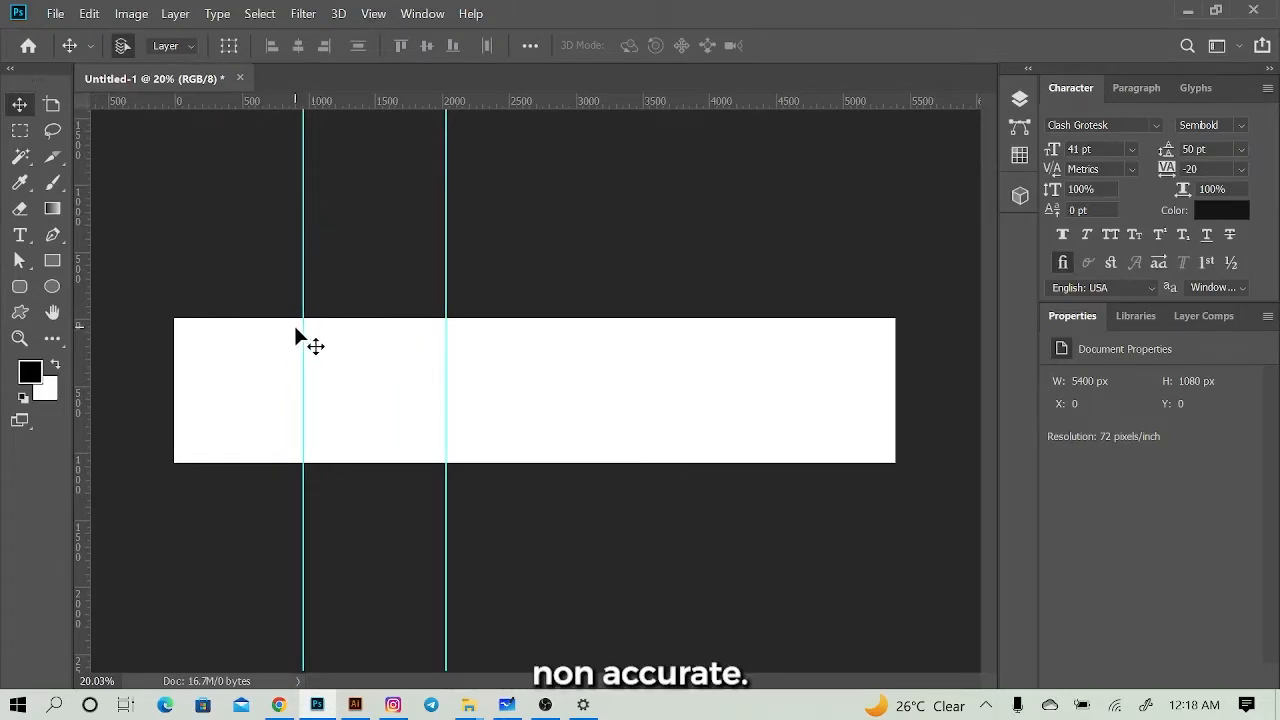
{"action": "key", "text": "ctrl+z"}
{"action": "key", "text": "ctrl+z"}
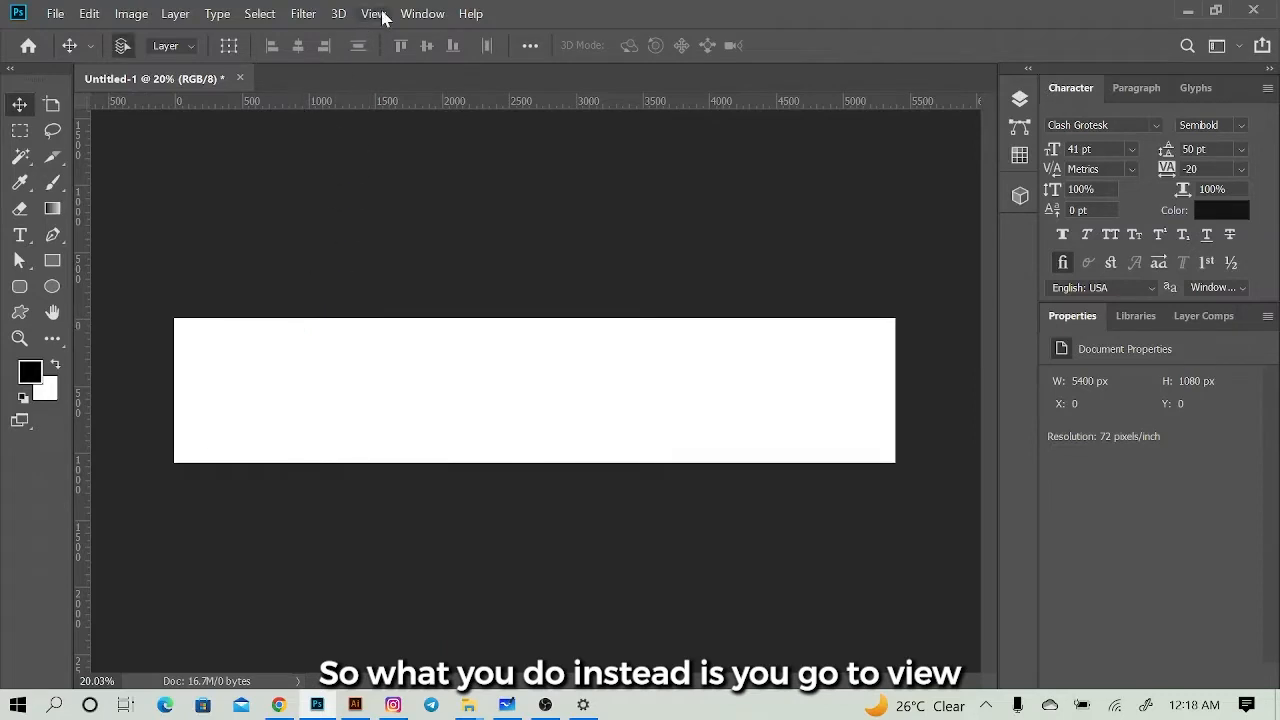
Step: Create a new guide layout with 5 columns, leaving column width and gutter empty and rows and margin off
{"action": "left_click", "coordinate": [380, 16]}
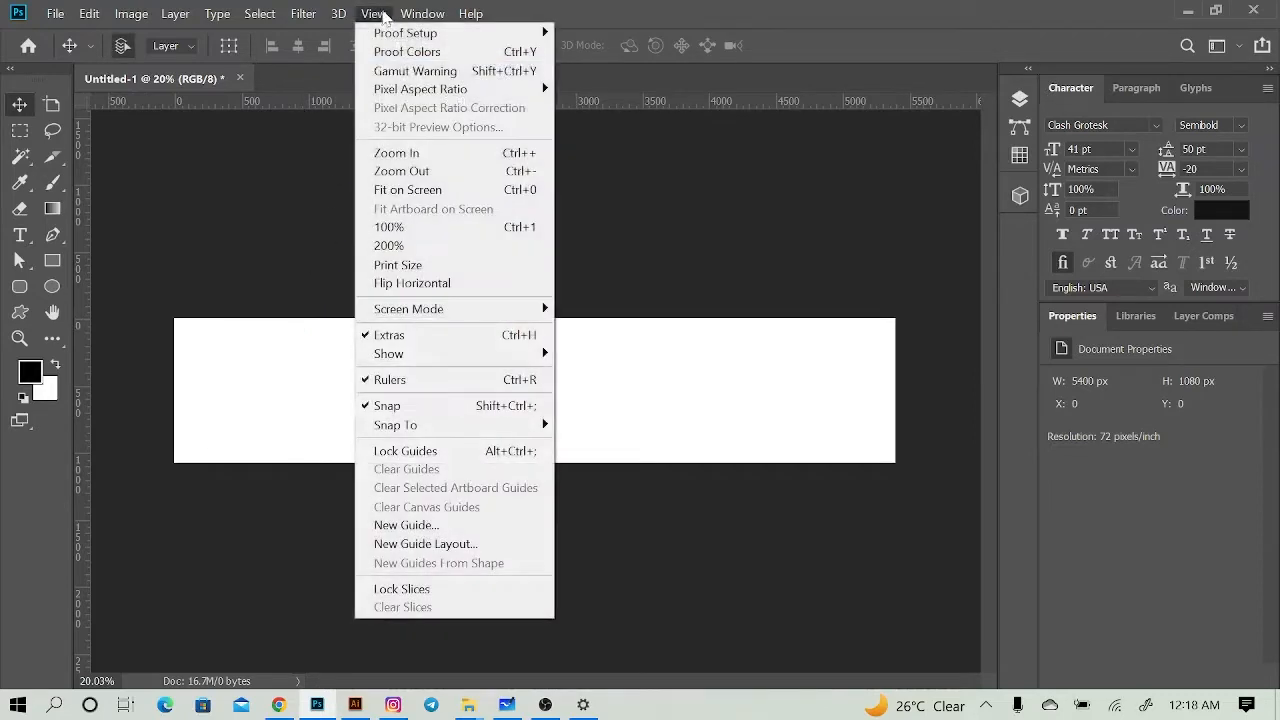
{"action": "left_click", "coordinate": [430, 546]}
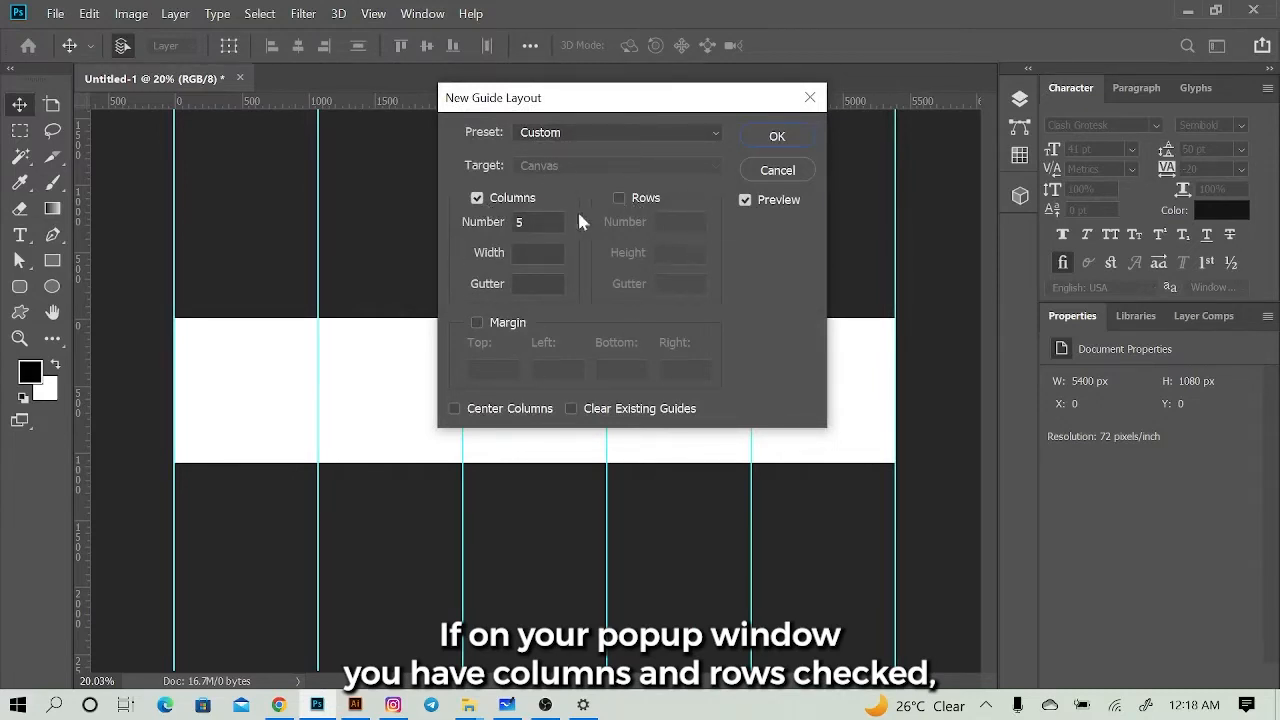
{"action": "left_click", "coordinate": [620, 199]}
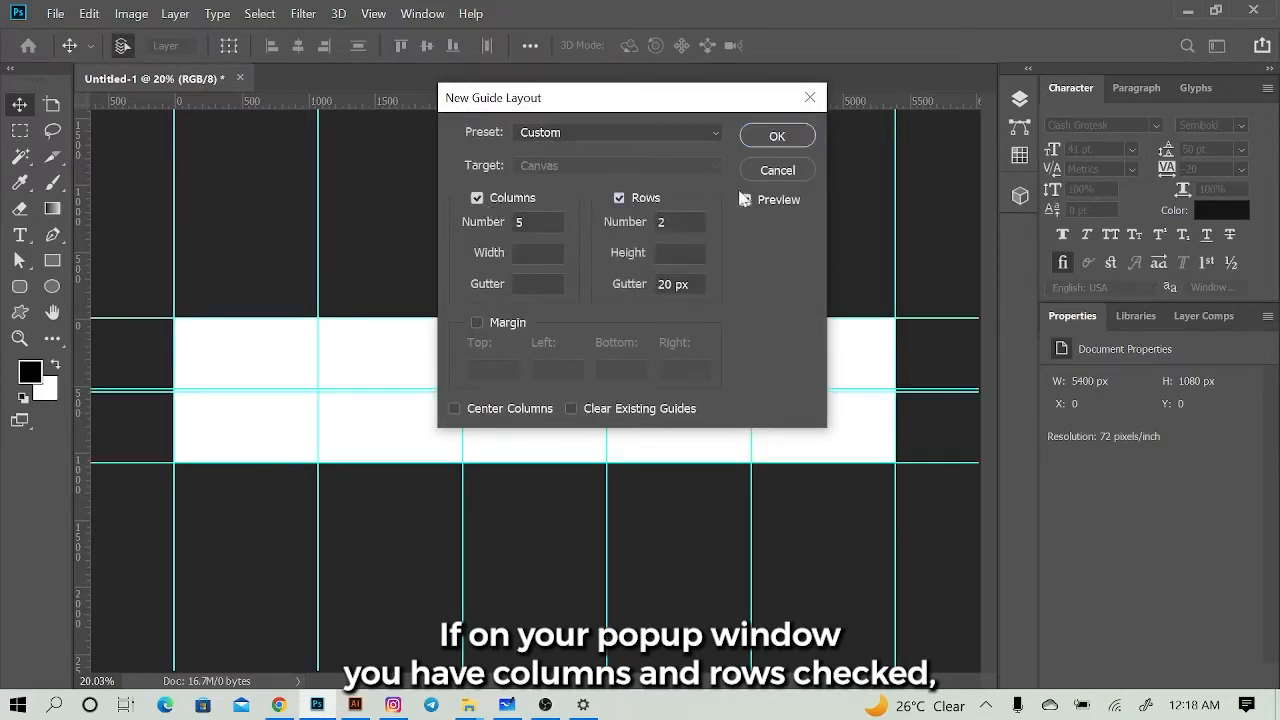
{"action": "left_click", "coordinate": [620, 199]}
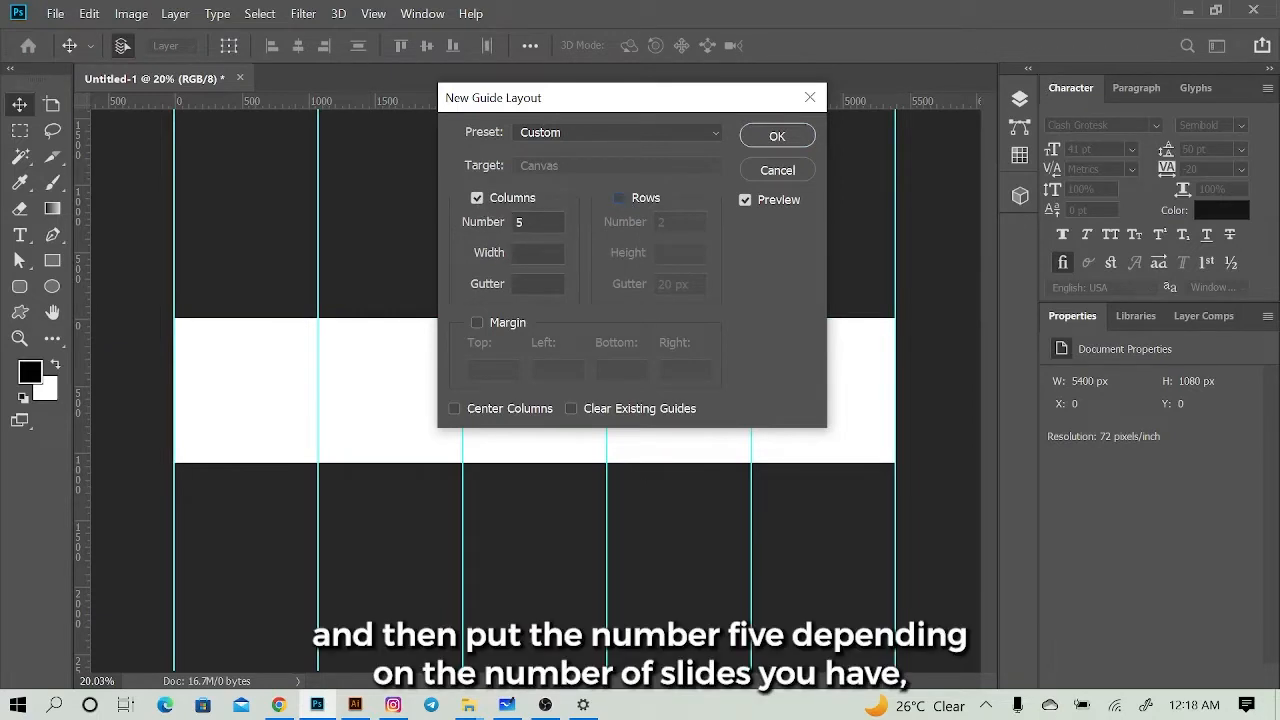
{"action": "left_click_drag", "start_coordinate": [566, 110], "coordinate": [688, 44]}
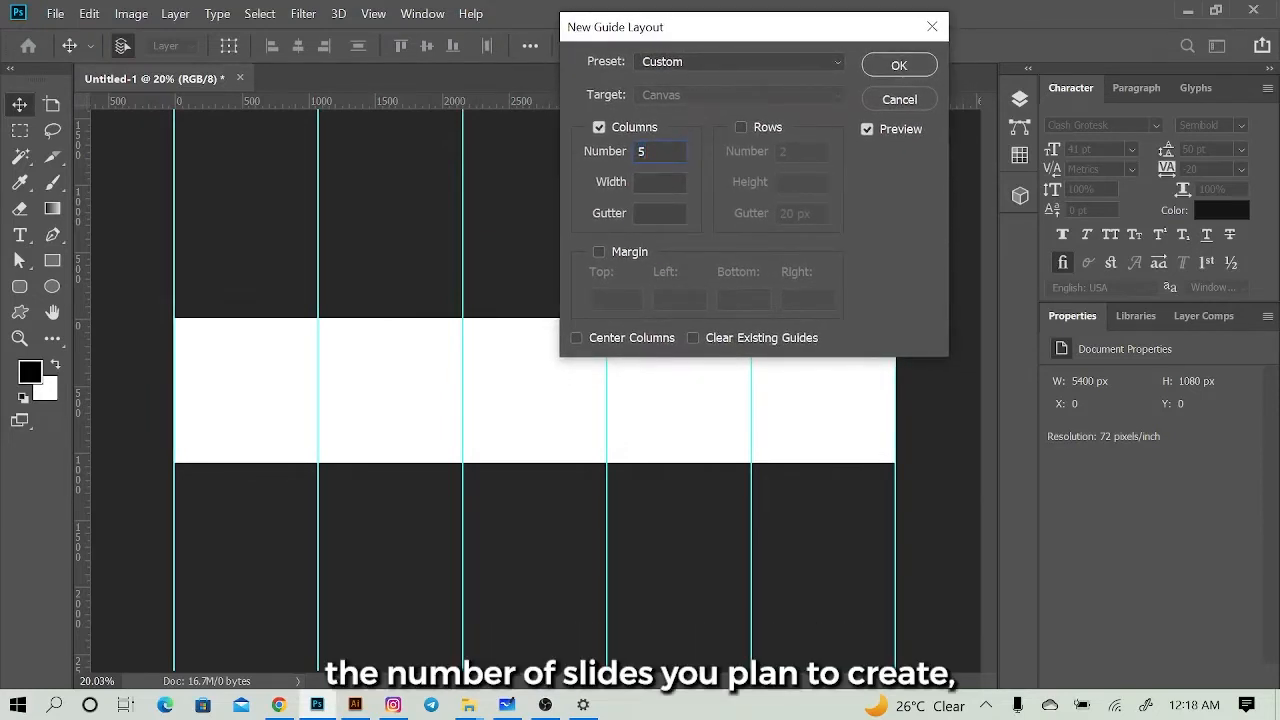
{"action": "double_click", "coordinate": [655, 155]}
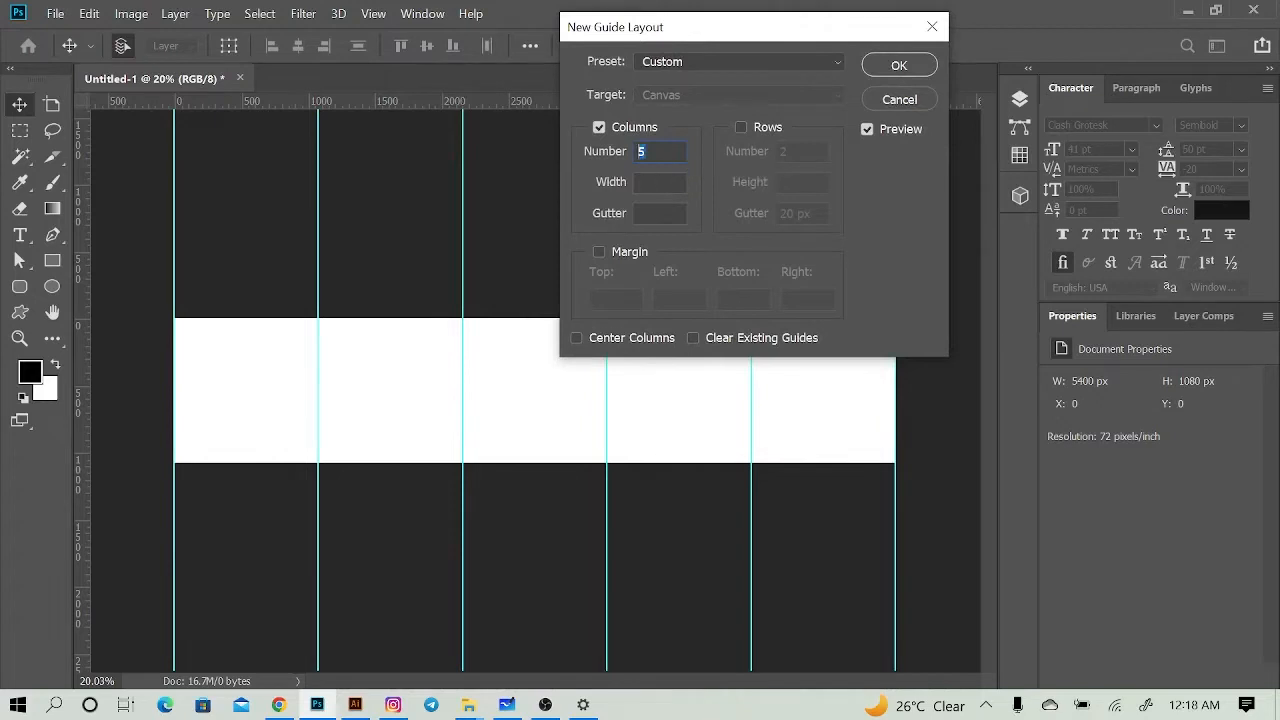
{"action": "left_click", "coordinate": [620, 152]}
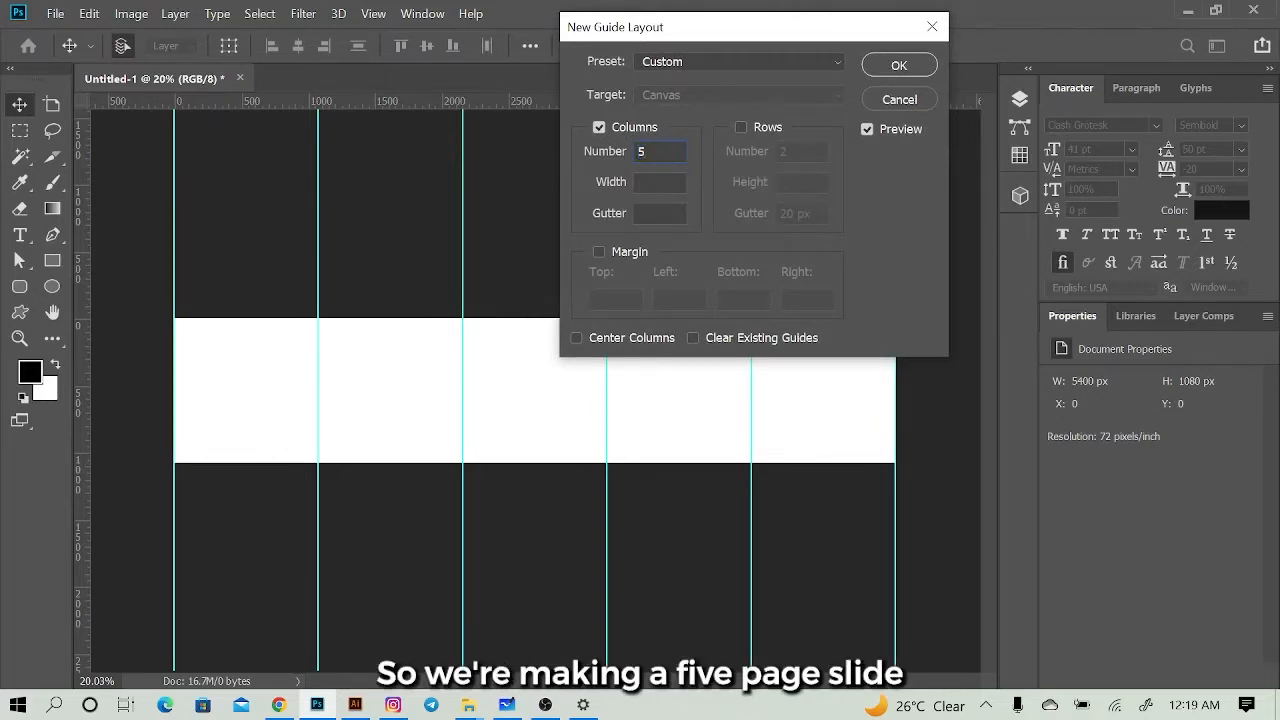
{"action": "double_click", "coordinate": [655, 152]}
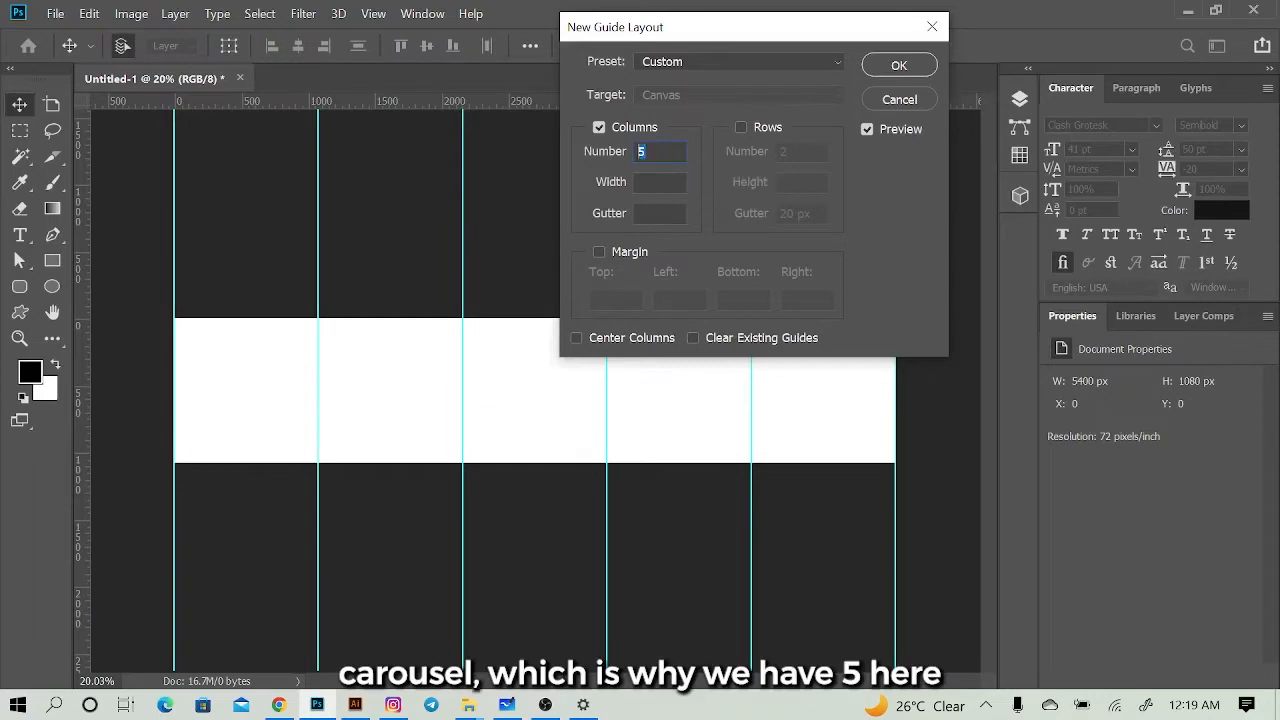
{"action": "left_click", "coordinate": [625, 182]}
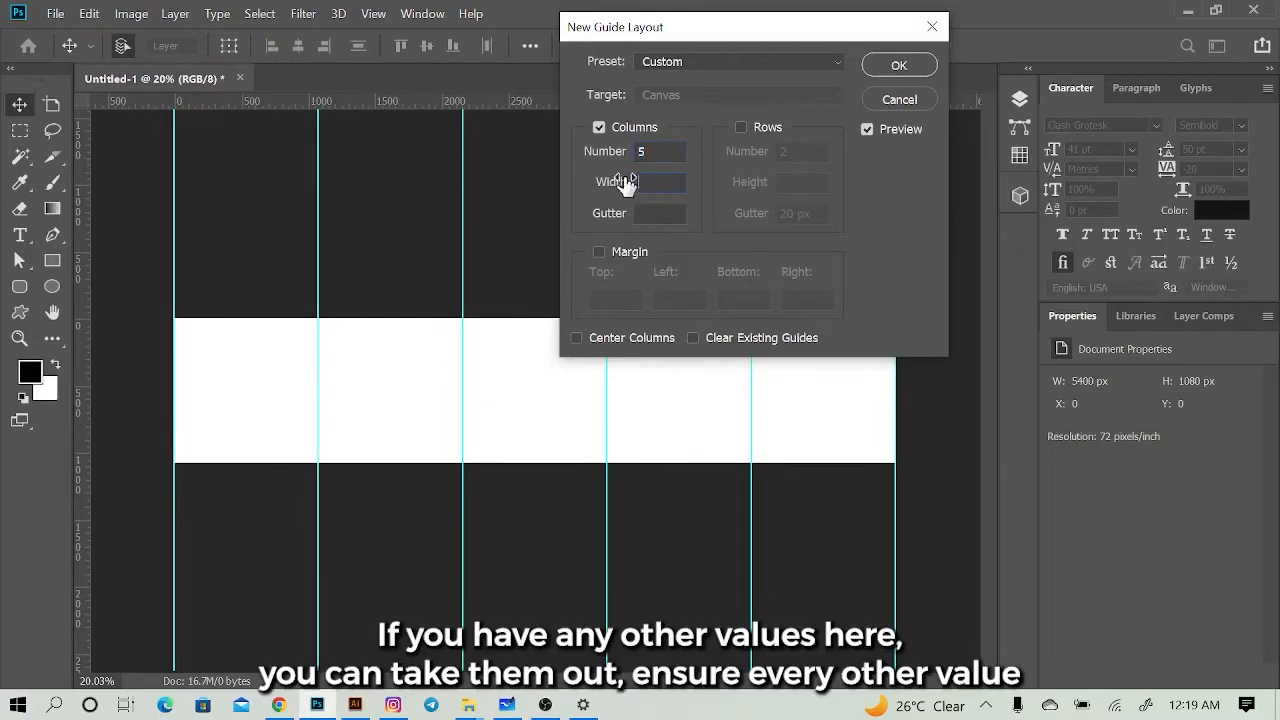
{"action": "left_click", "coordinate": [627, 182]}
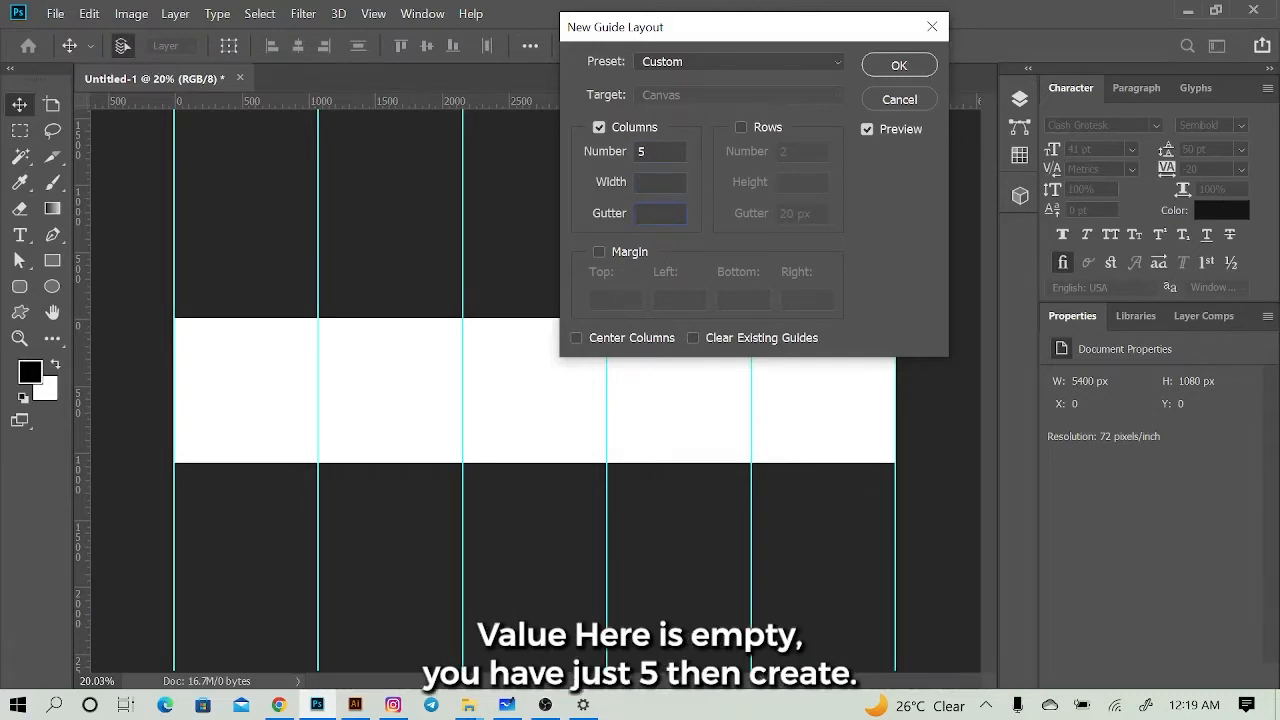
{"action": "left_click", "coordinate": [884, 68]}
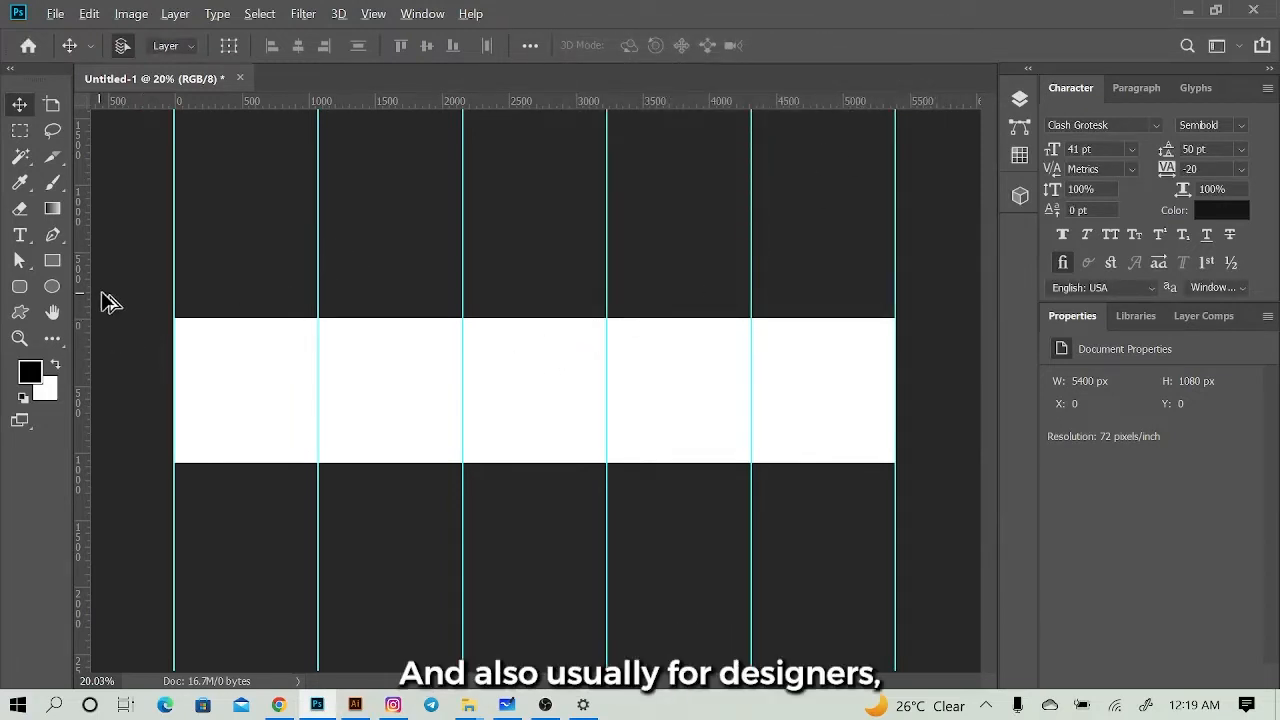
Step: Try selecting a square of about 55 px in the first slide's upper-left corner and placing a vertical margin guide along its inner edge
{"action": "scroll", "coordinate": [149, 294], "scroll_direction": "up", "scroll_amount": 3}
{"action": "left_click_drag", "start_coordinate": [289, 323], "coordinate": [372, 320]}
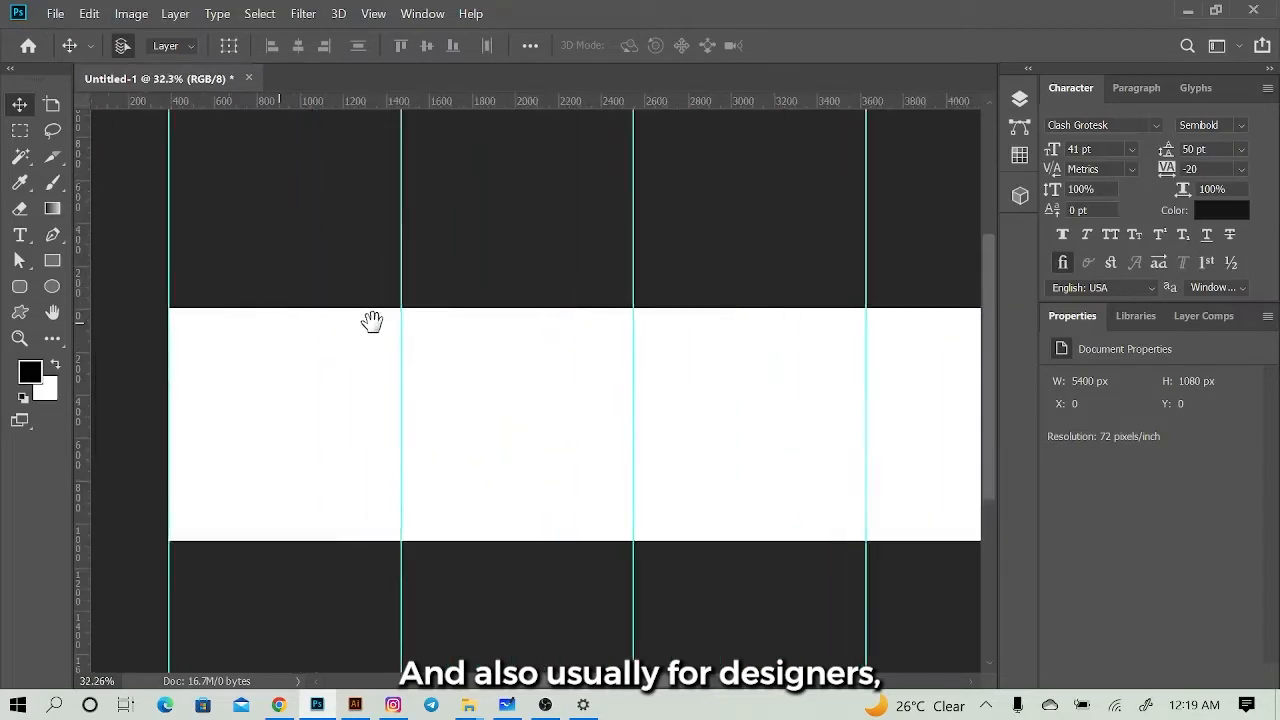
{"action": "scroll", "coordinate": [177, 363], "scroll_direction": "up", "scroll_amount": 2}
{"action": "left_click_drag", "start_coordinate": [411, 416], "coordinate": [390, 353]}
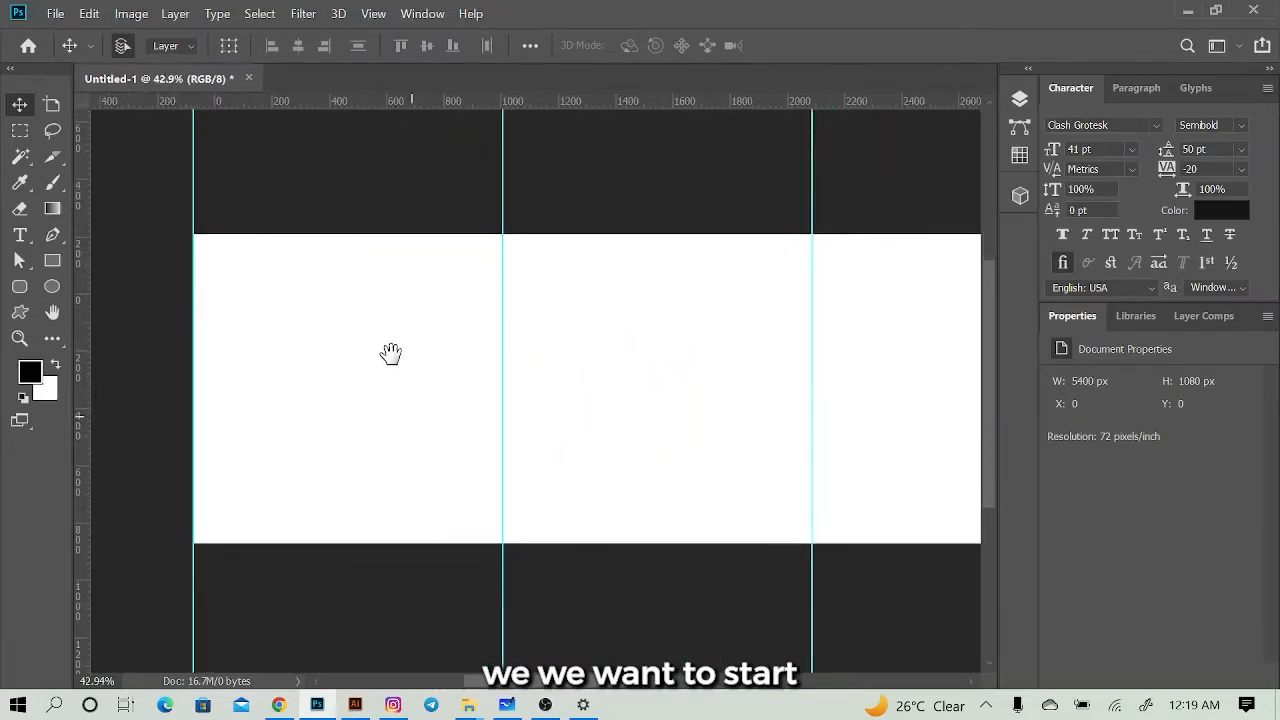
{"action": "scroll", "coordinate": [234, 329], "scroll_direction": "up", "scroll_amount": 1}
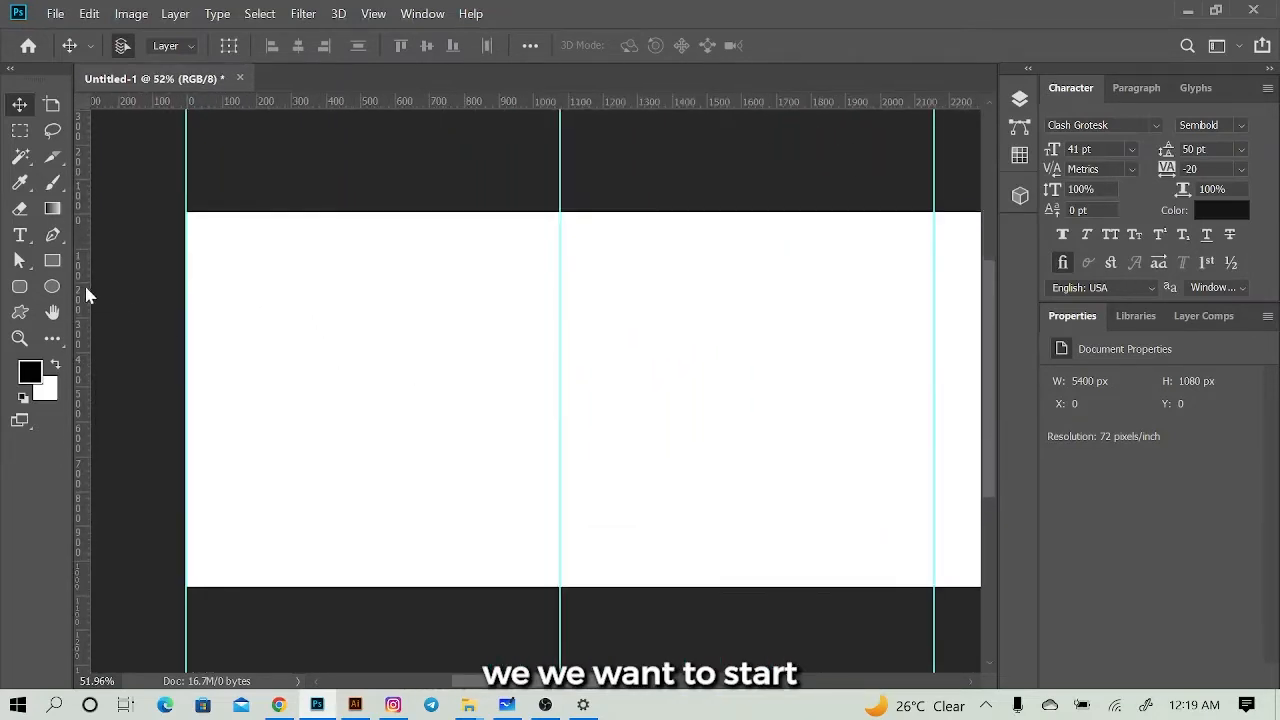
{"action": "scroll", "coordinate": [183, 349], "scroll_direction": "up", "scroll_amount": 2}
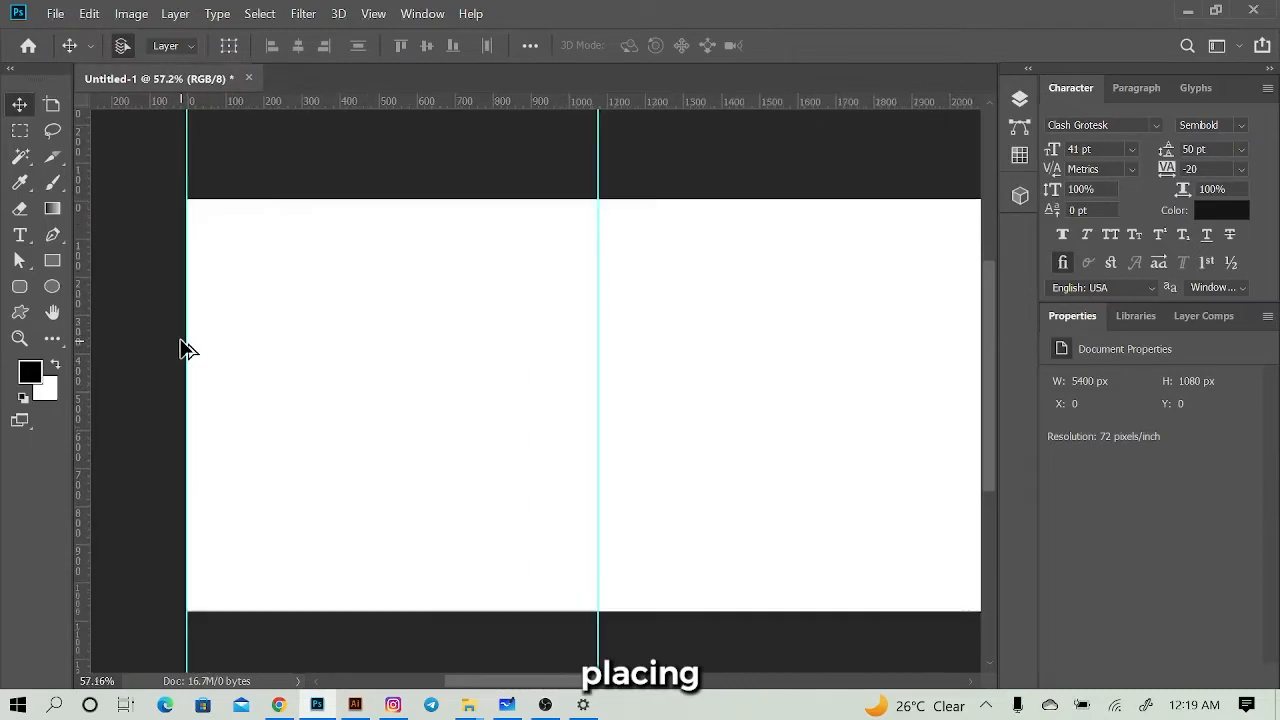
{"action": "left_click", "coordinate": [20, 132]}
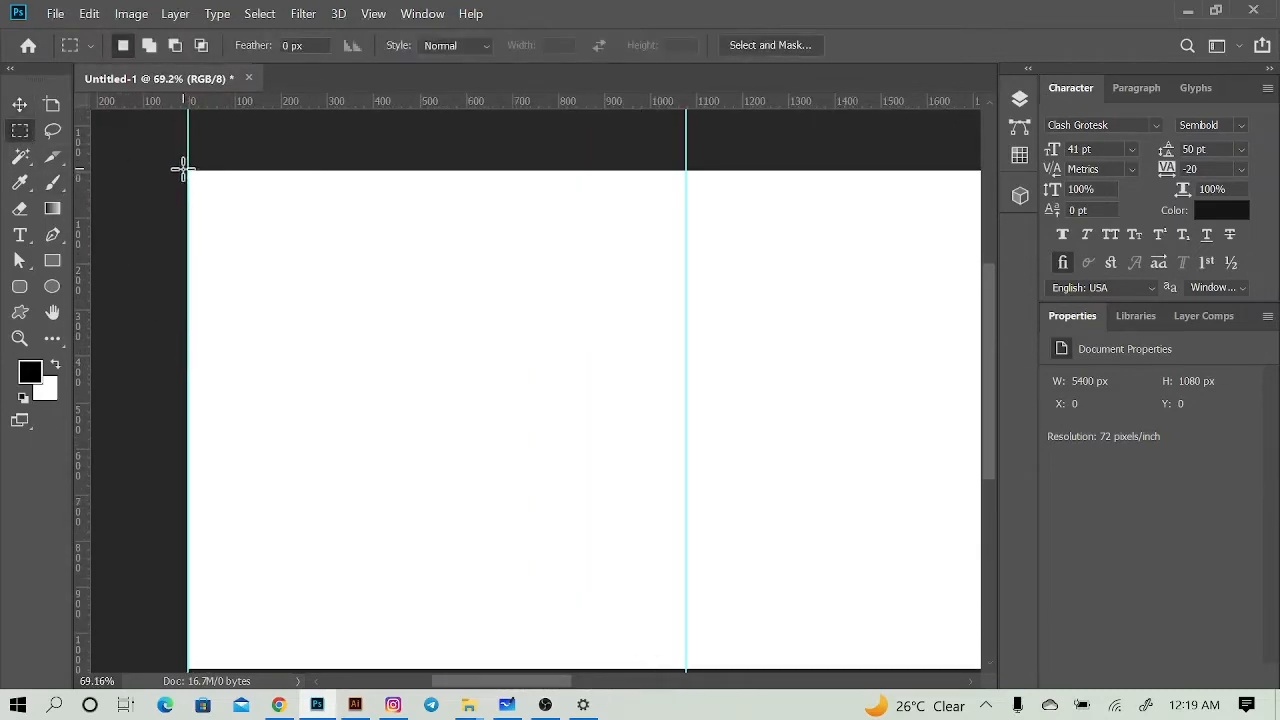
{"action": "left_click_drag", "start_coordinate": [186, 170], "coordinate": [214, 197]}
{"action": "key", "text": "v"}
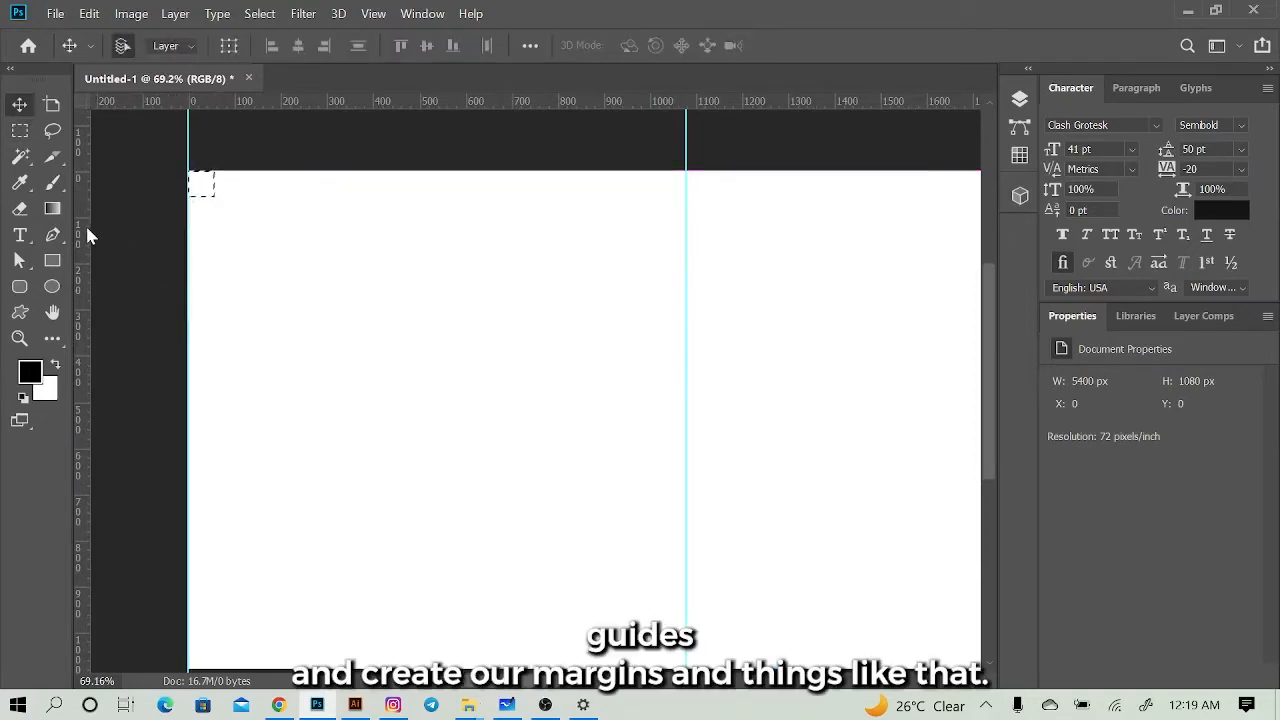
{"action": "left_click_drag", "start_coordinate": [85, 223], "coordinate": [214, 229]}
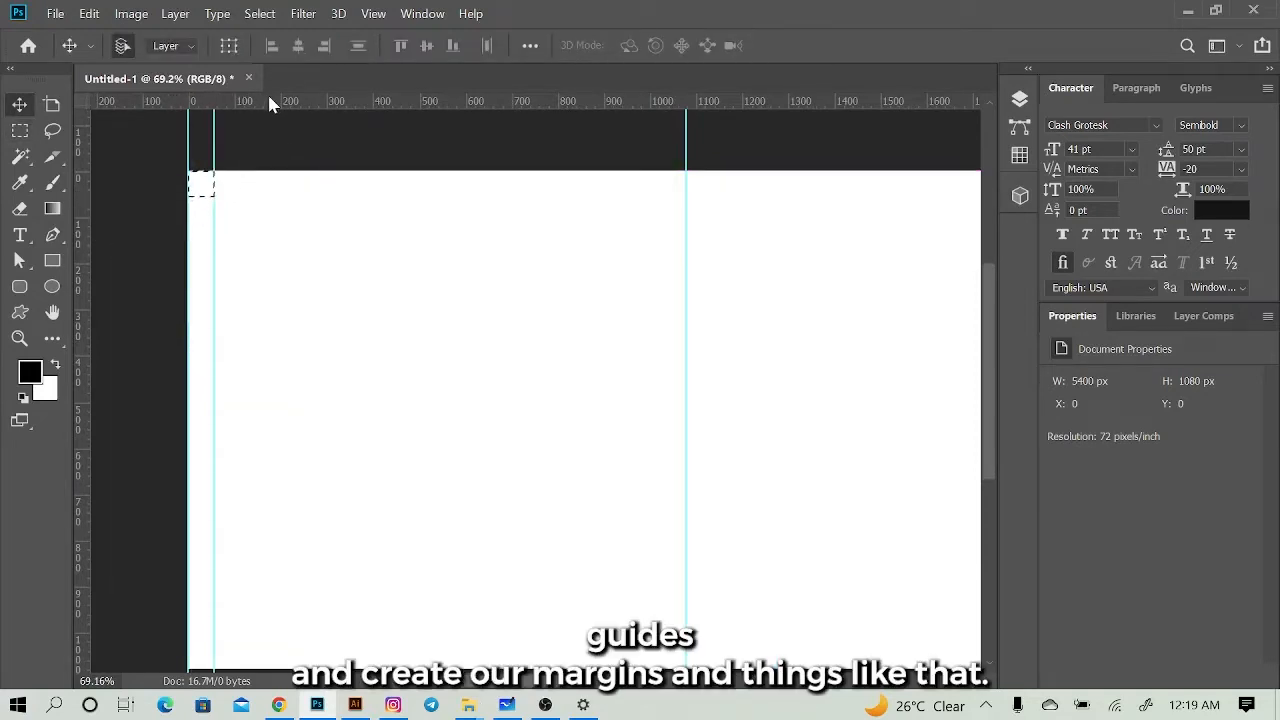
Step: Try adding a horizontal guide at about 55 px and a vertical one at about 1025 px using the moved square selection, and deselect
{"action": "left_click_drag", "start_coordinate": [271, 101], "coordinate": [646, 217]}
{"action": "scroll", "coordinate": [389, 214], "scroll_direction": "down", "scroll_amount": 1}
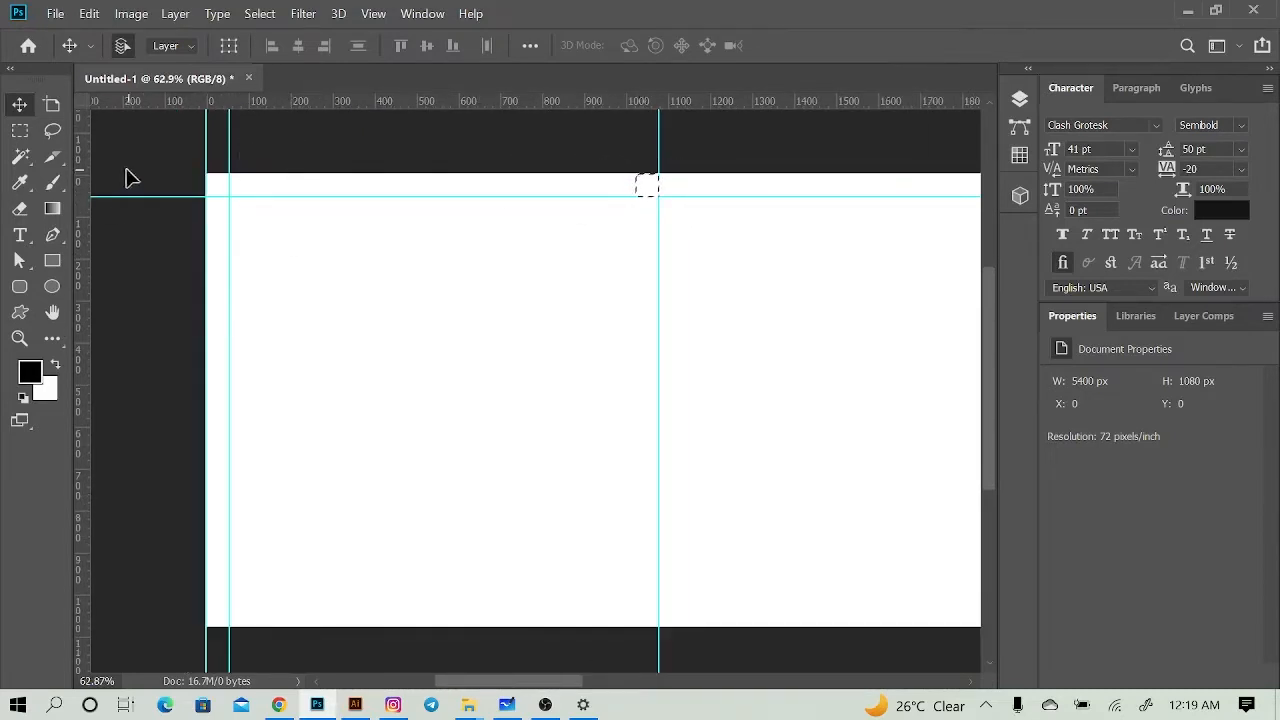
{"action": "left_click_drag", "start_coordinate": [88, 183], "coordinate": [640, 218]}
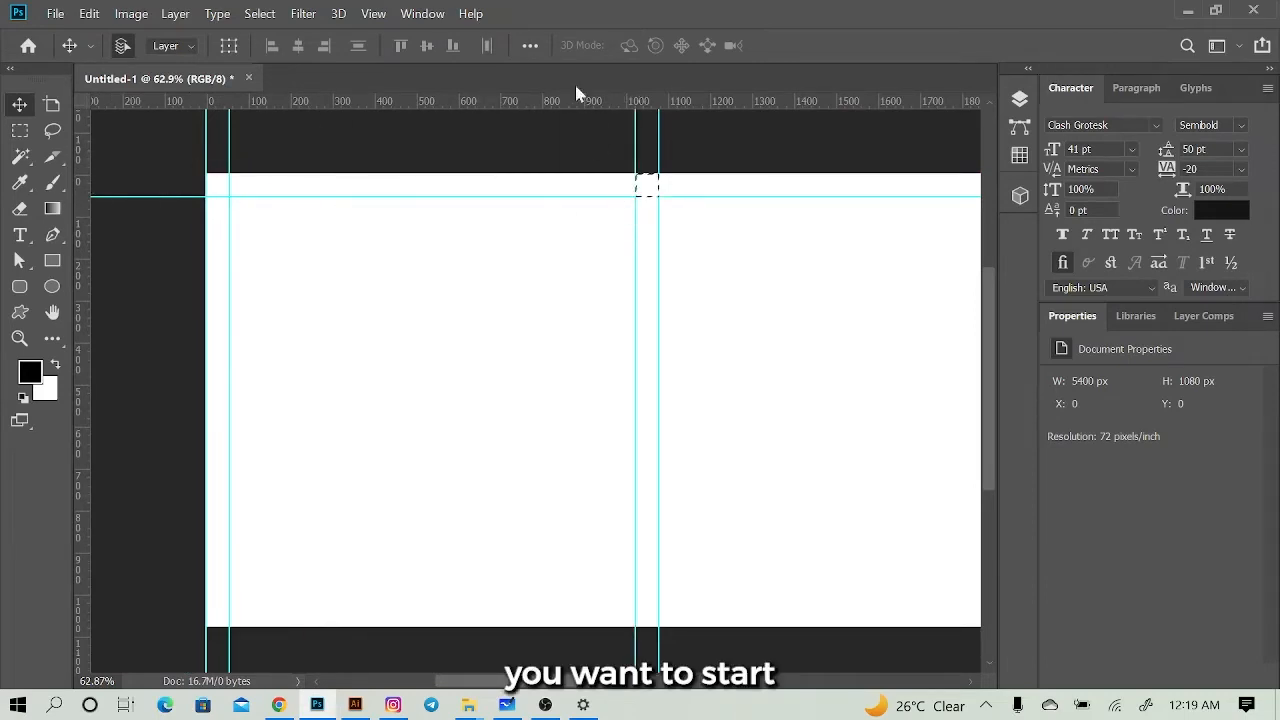
{"action": "key", "text": "ctrl+d"}
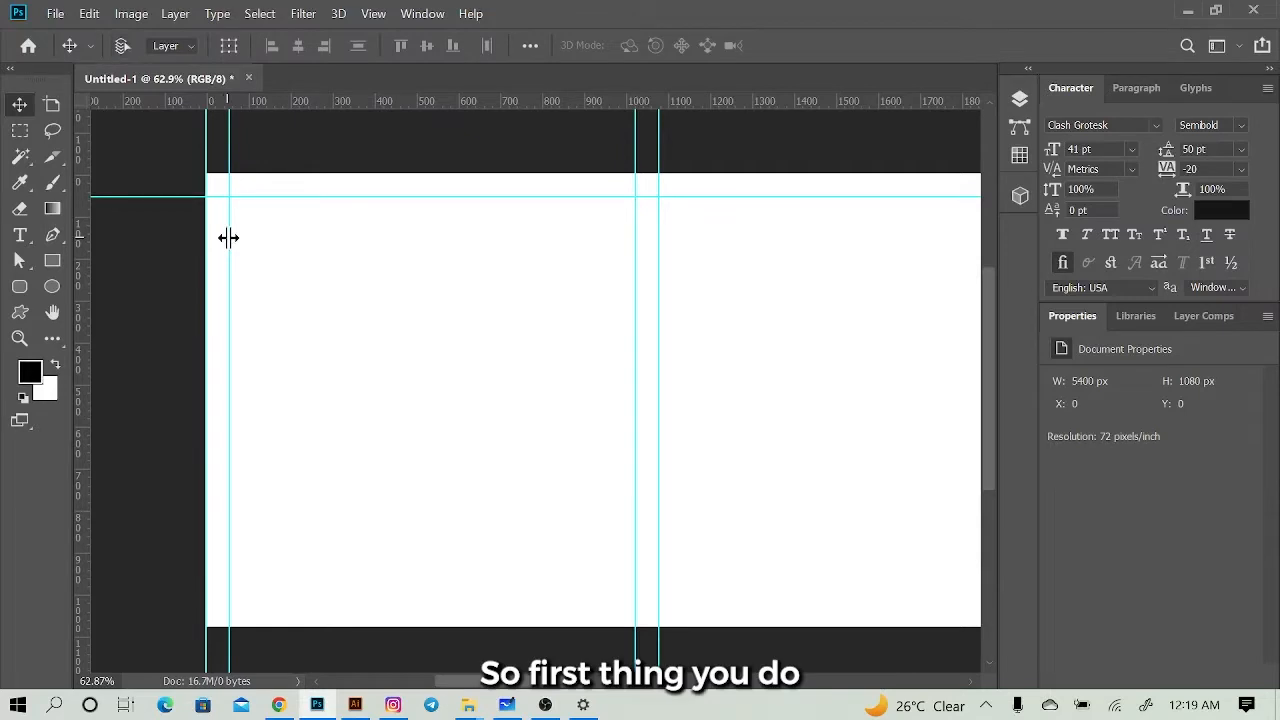
Step: Undo the first slide's margin guides and the square selection, keeping the five-column guides
{"action": "key", "text": "ctrl+z"}
{"action": "key", "text": "ctrl+z"}
{"action": "key", "text": "ctrl+z"}
{"action": "key", "text": "ctrl+z"}
{"action": "key", "text": "ctrl+z"}
{"action": "key", "text": "ctrl+z"}
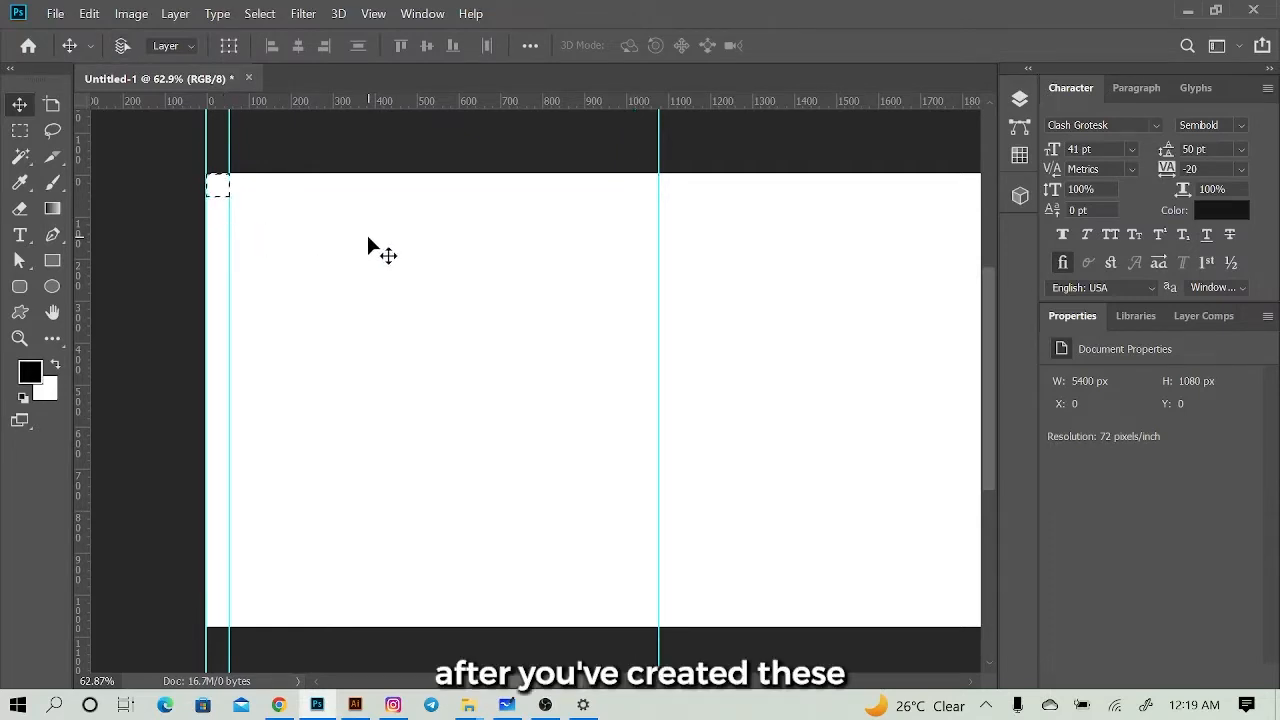
Step: Slice the canvas along its column guides with the Slice tool's Slices From Guides option
{"action": "scroll", "coordinate": [600, 229], "scroll_direction": "down", "scroll_amount": 4}
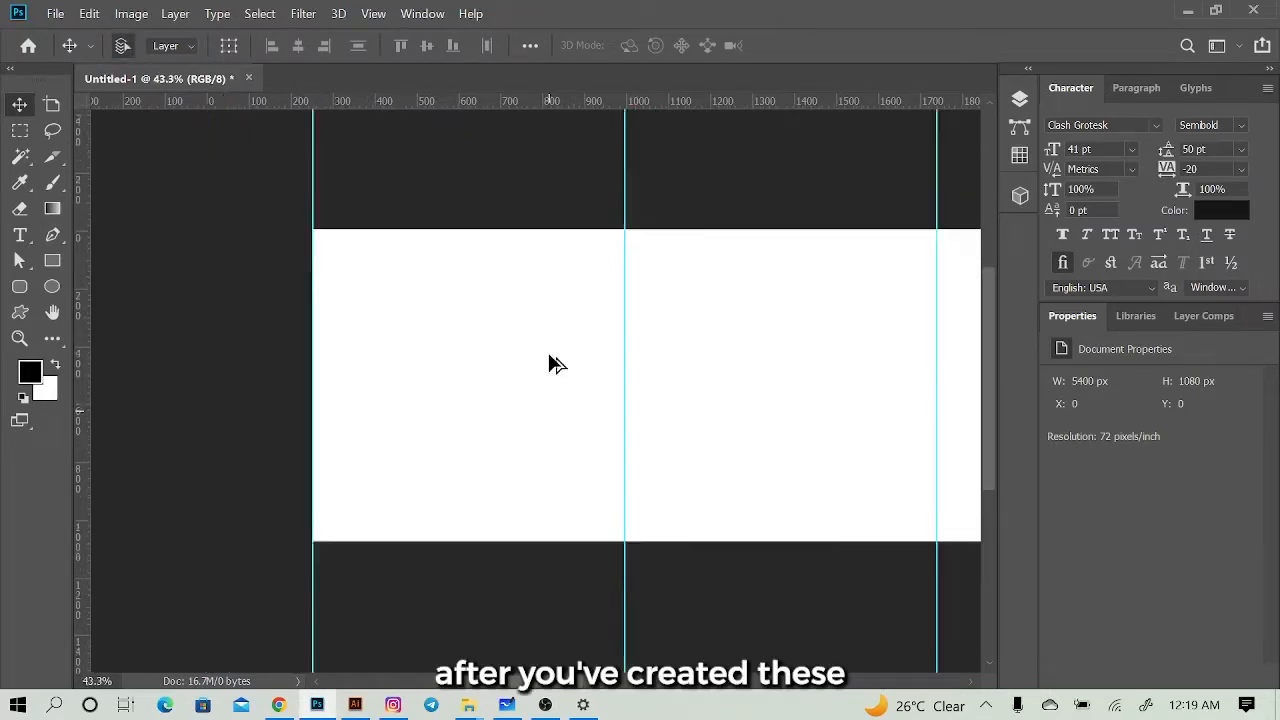
{"action": "scroll", "coordinate": [606, 360], "scroll_direction": "down", "scroll_amount": 1}
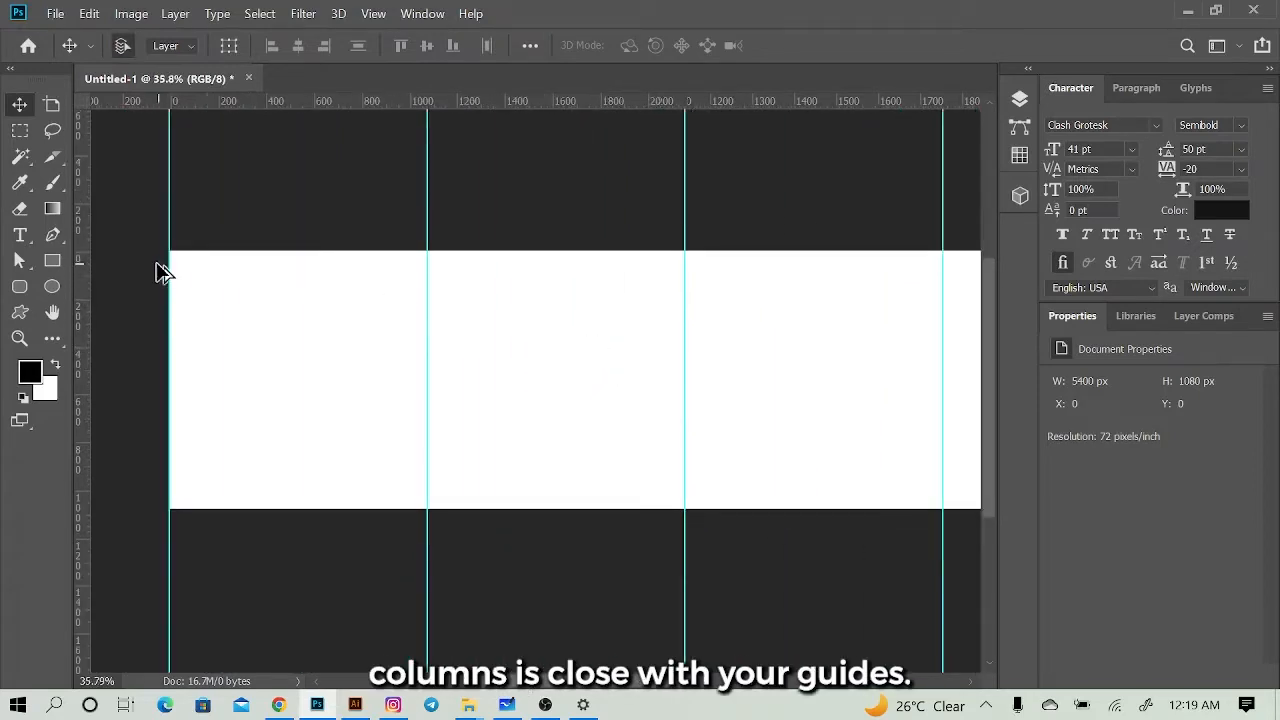
{"action": "scroll", "coordinate": [160, 271], "scroll_direction": "up", "scroll_amount": 3}
{"action": "scroll", "coordinate": [238, 246], "scroll_direction": "down", "scroll_amount": 1}
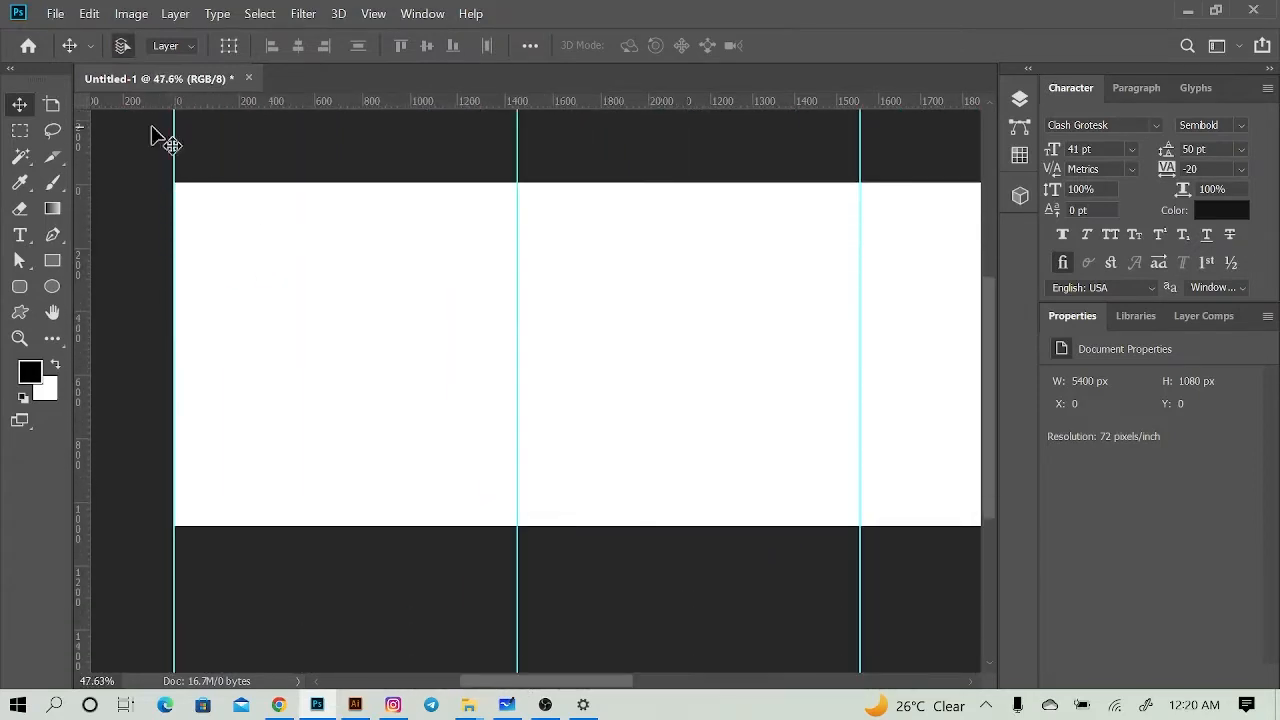
{"action": "left_click", "coordinate": [53, 158]}
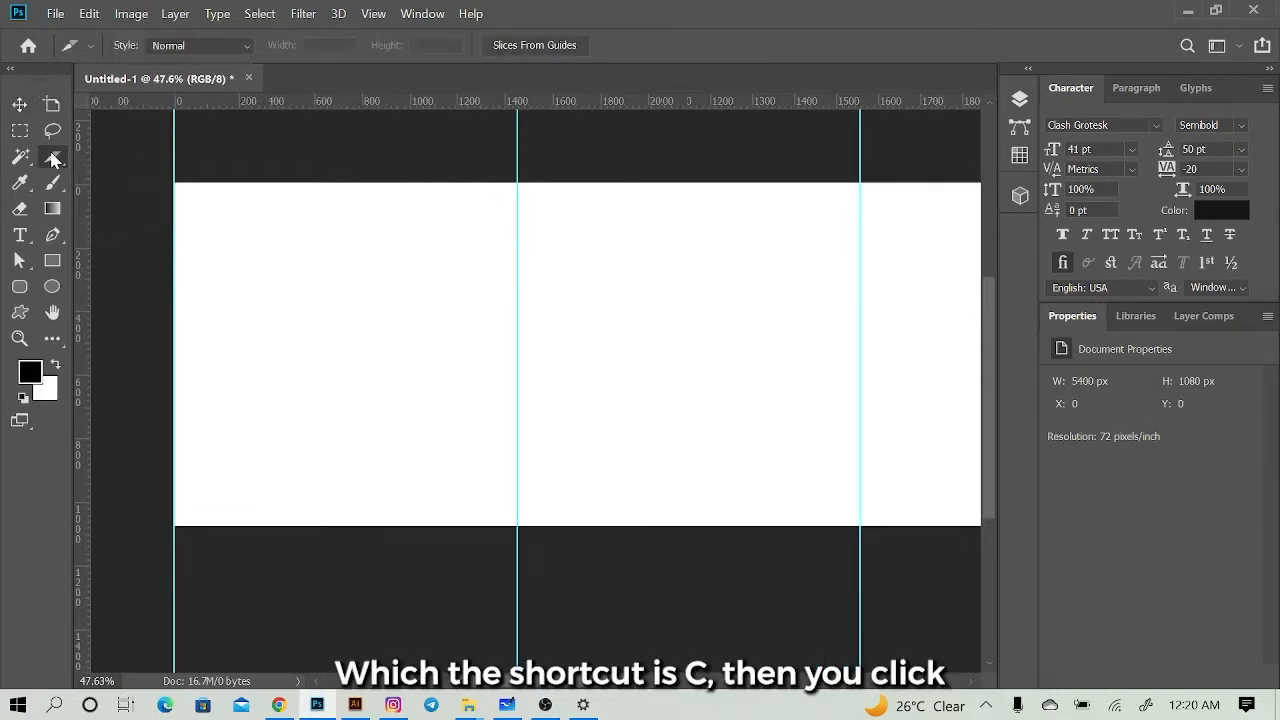
{"action": "left_click", "coordinate": [527, 50]}
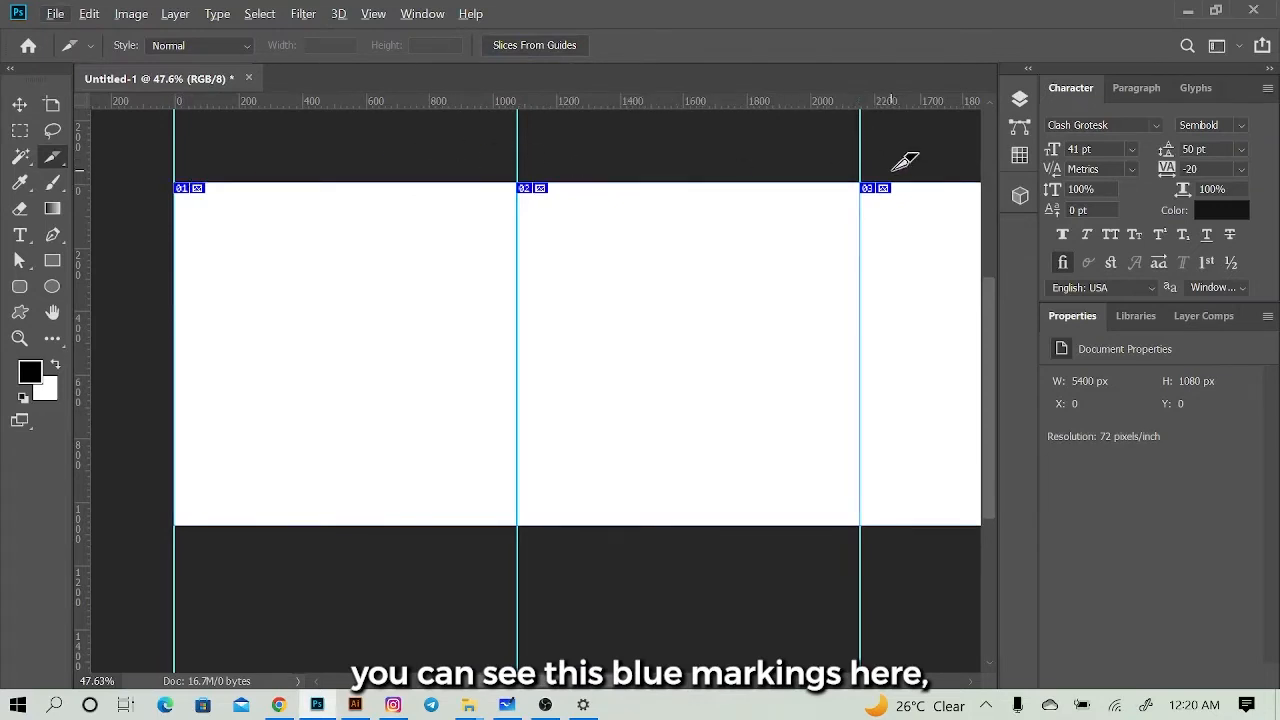
Step: Examine the slices across the whole canvas, temporarily hiding the guides and slice markings and showing them again
{"action": "scroll", "coordinate": [863, 226], "scroll_direction": "down", "scroll_amount": 3}
{"action": "scroll", "coordinate": [866, 240], "scroll_direction": "down", "scroll_amount": 1}
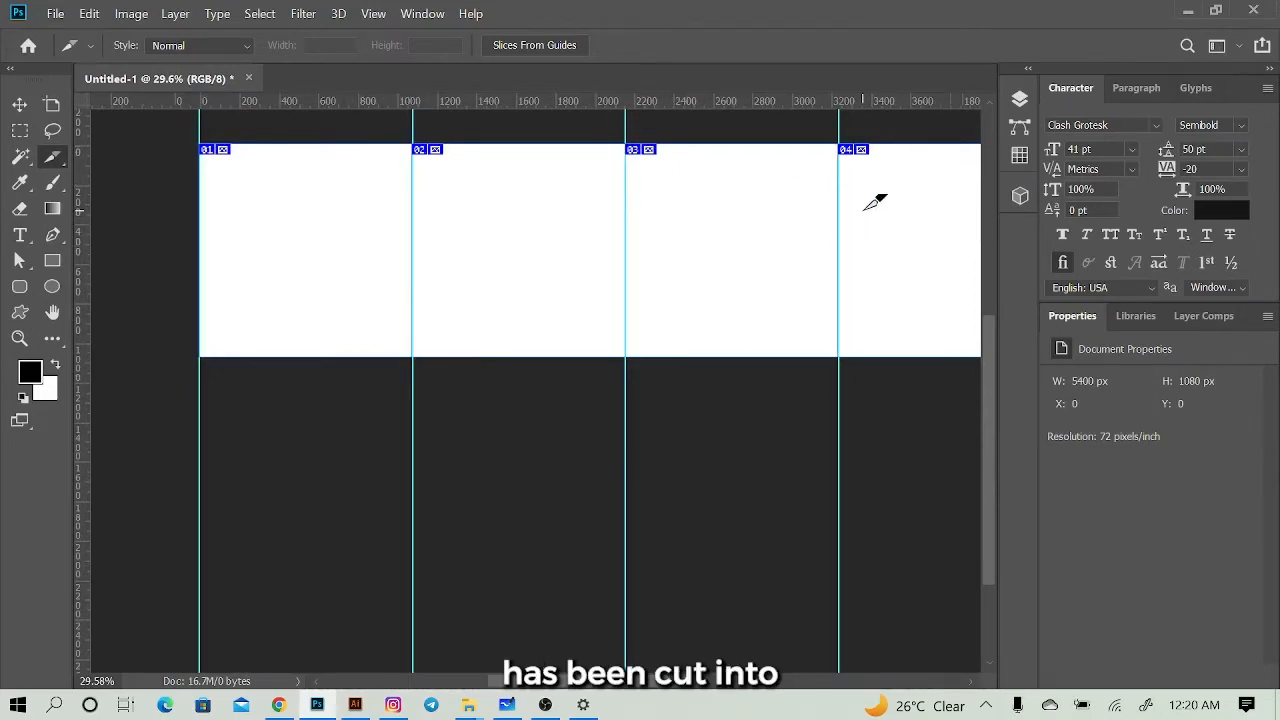
{"action": "scroll", "coordinate": [875, 203], "scroll_direction": "down", "scroll_amount": 4}
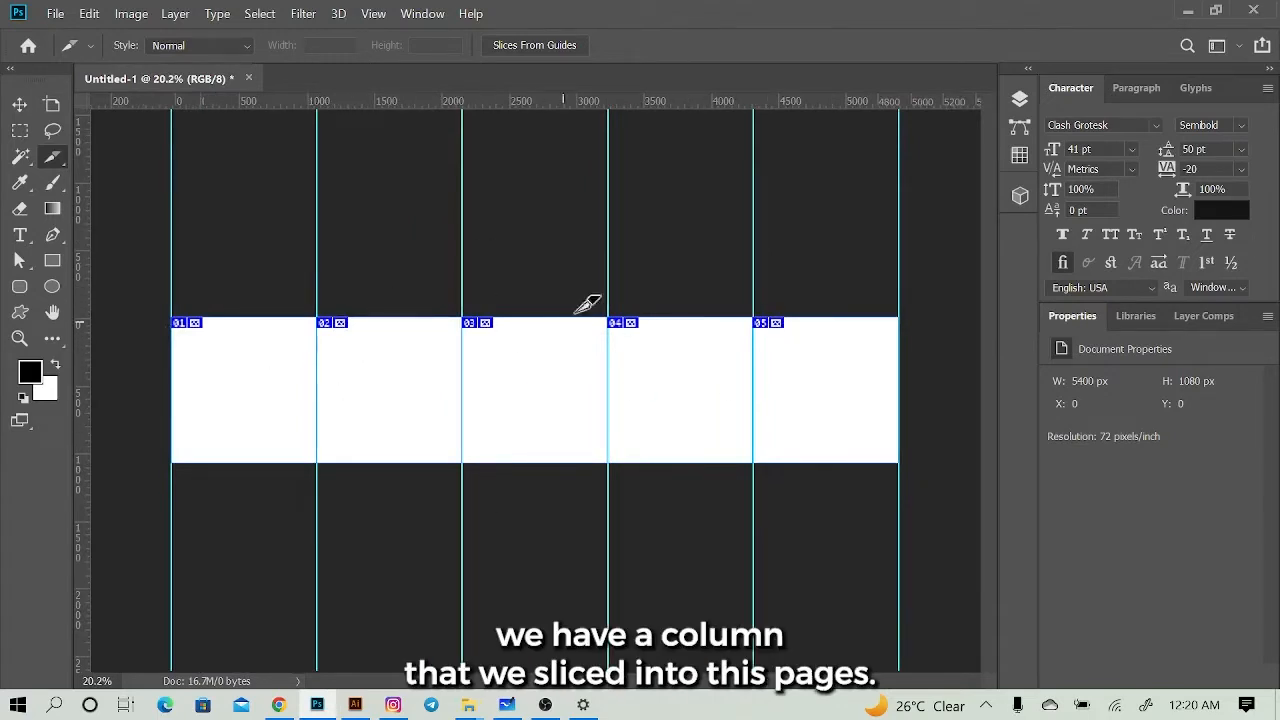
{"action": "scroll", "coordinate": [270, 391], "scroll_direction": "up", "scroll_amount": 3}
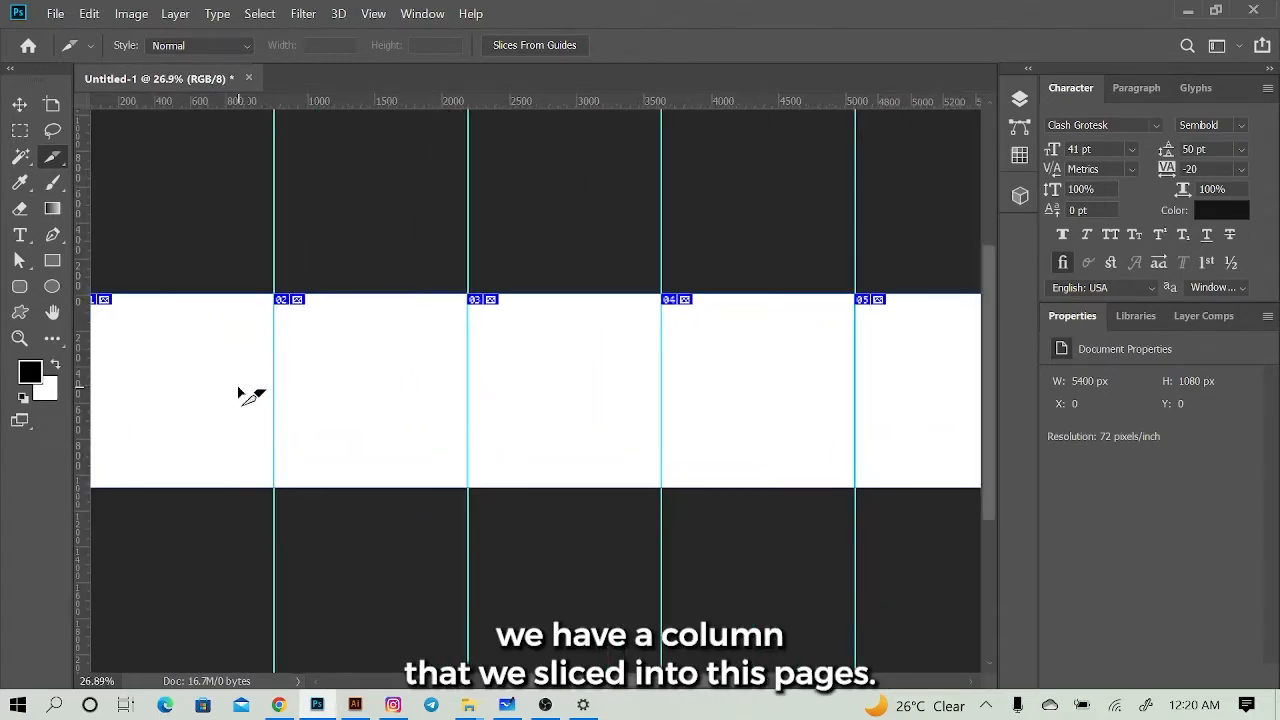
{"action": "scroll", "coordinate": [250, 392], "scroll_direction": "left", "scroll_amount": 3}
{"action": "scroll", "coordinate": [248, 374], "scroll_direction": "up", "scroll_amount": 1}
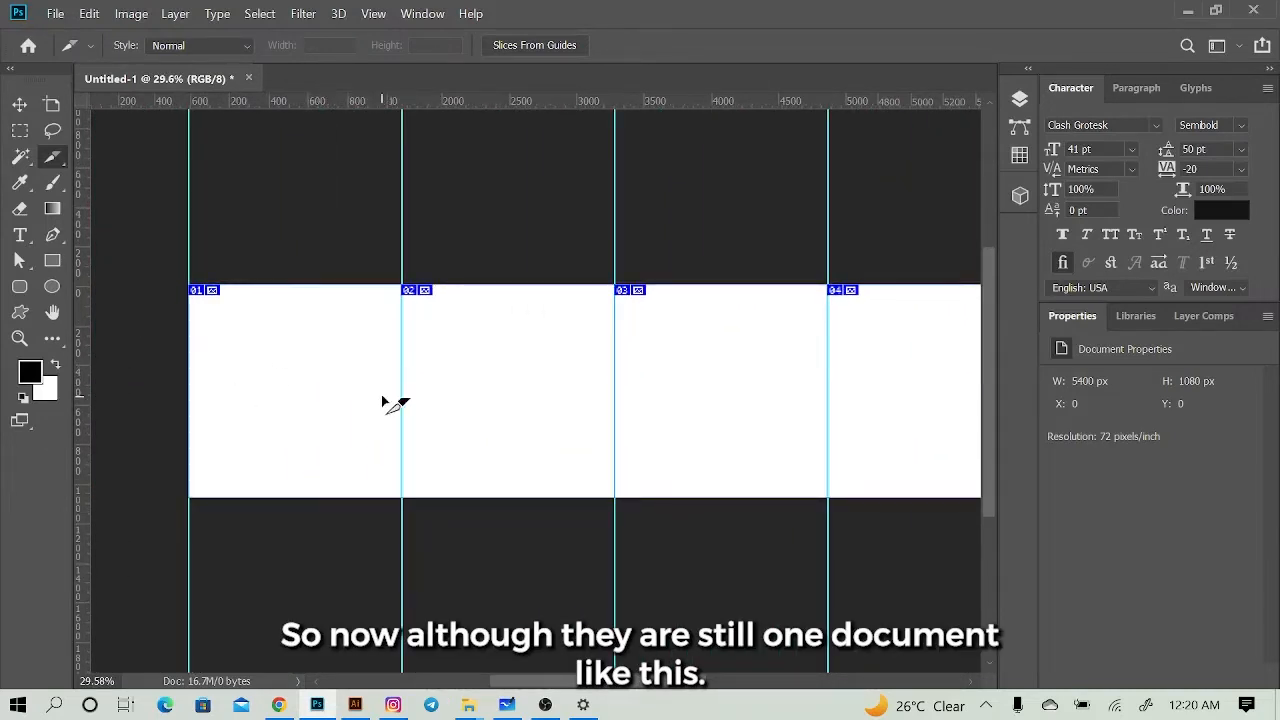
{"action": "key", "text": "ctrl+h"}
{"action": "scroll", "coordinate": [386, 394], "scroll_direction": "down", "scroll_amount": 2}
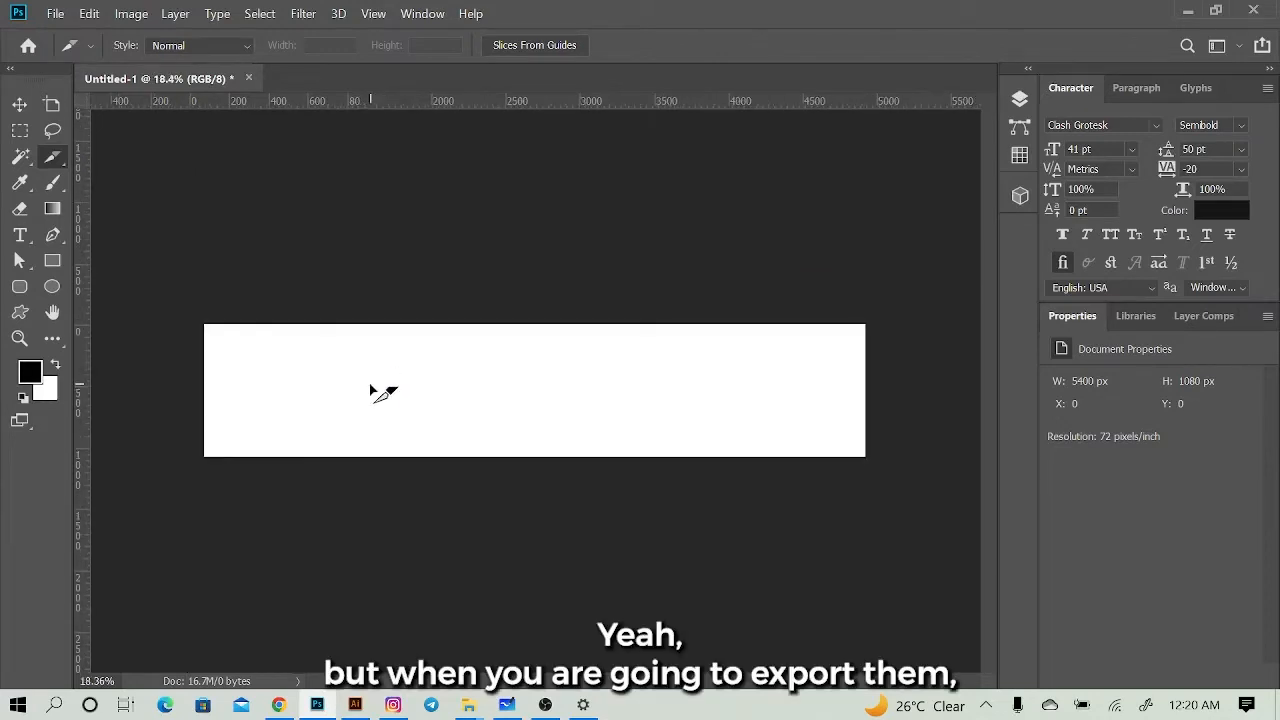
{"action": "key", "text": "ctrl+h"}
{"action": "scroll", "coordinate": [177, 334], "scroll_direction": "up", "scroll_amount": 1}
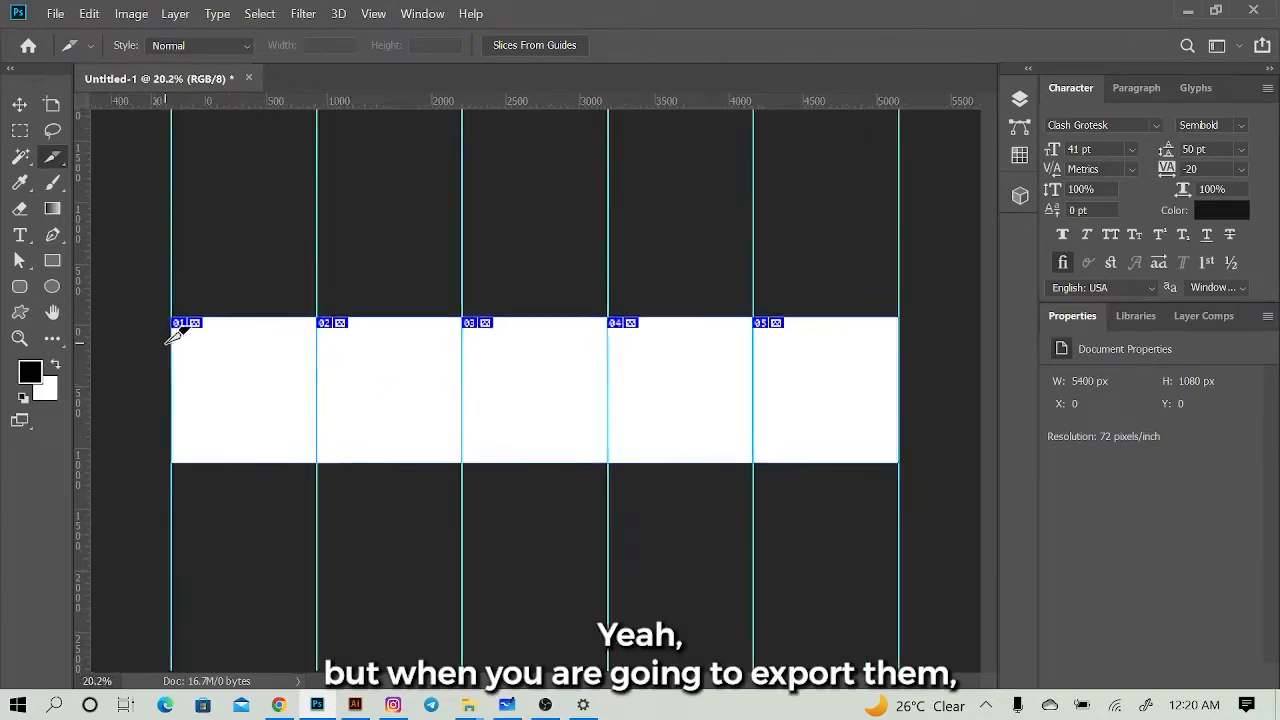
{"action": "scroll", "coordinate": [177, 335], "scroll_direction": "up", "scroll_amount": 1}
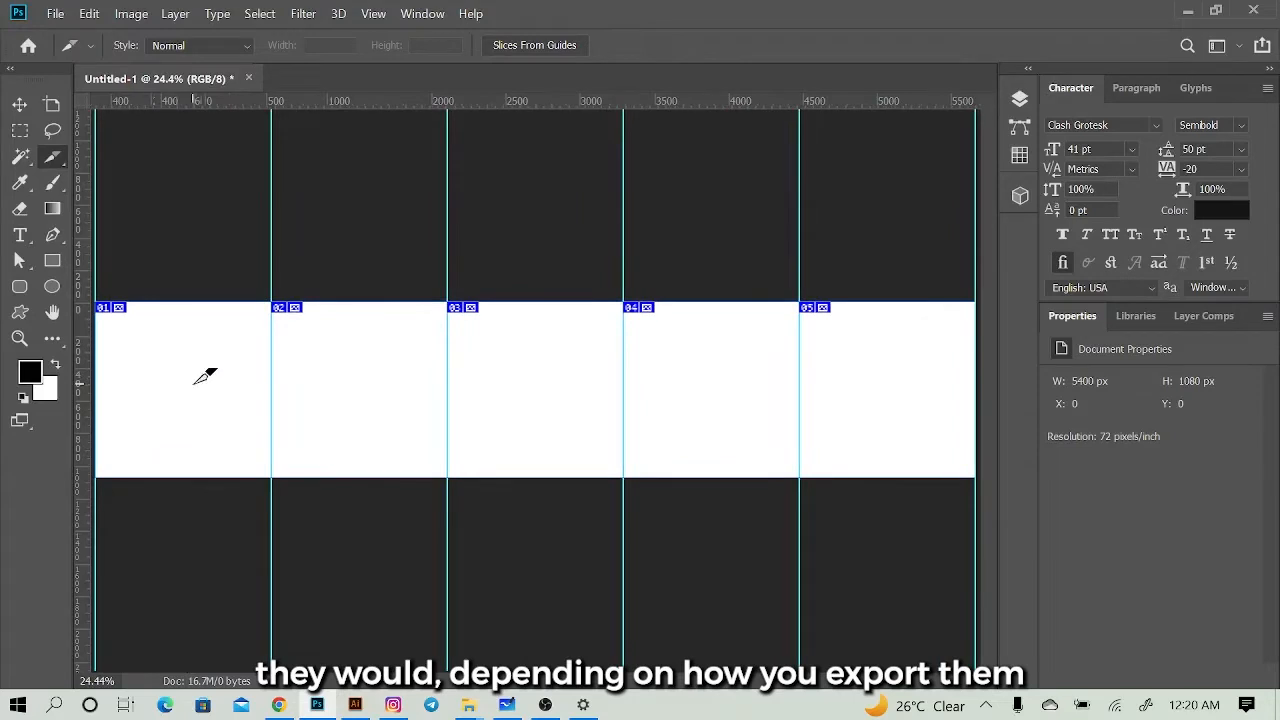
{"action": "scroll", "coordinate": [205, 377], "scroll_direction": "up", "scroll_amount": 1}
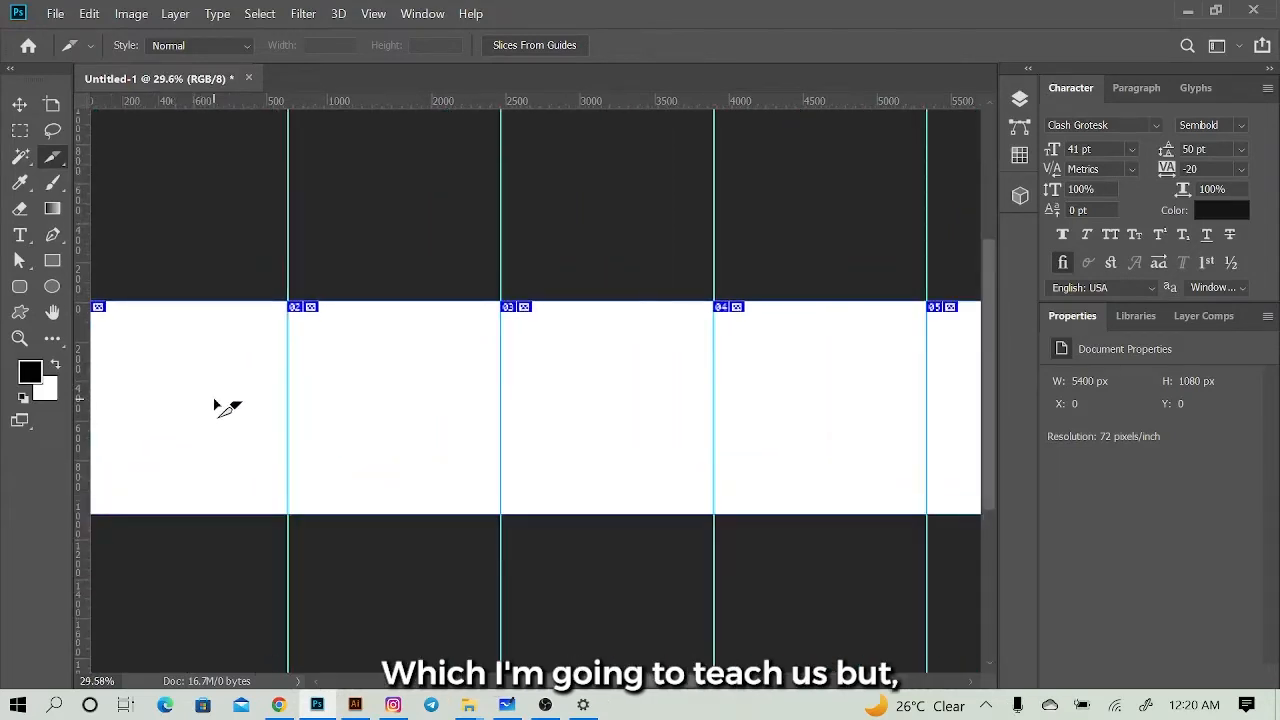
Step: Undo the slicing of the canvas while keeping the five-column guides
{"action": "scroll", "coordinate": [228, 389], "scroll_direction": "up", "scroll_amount": 1}
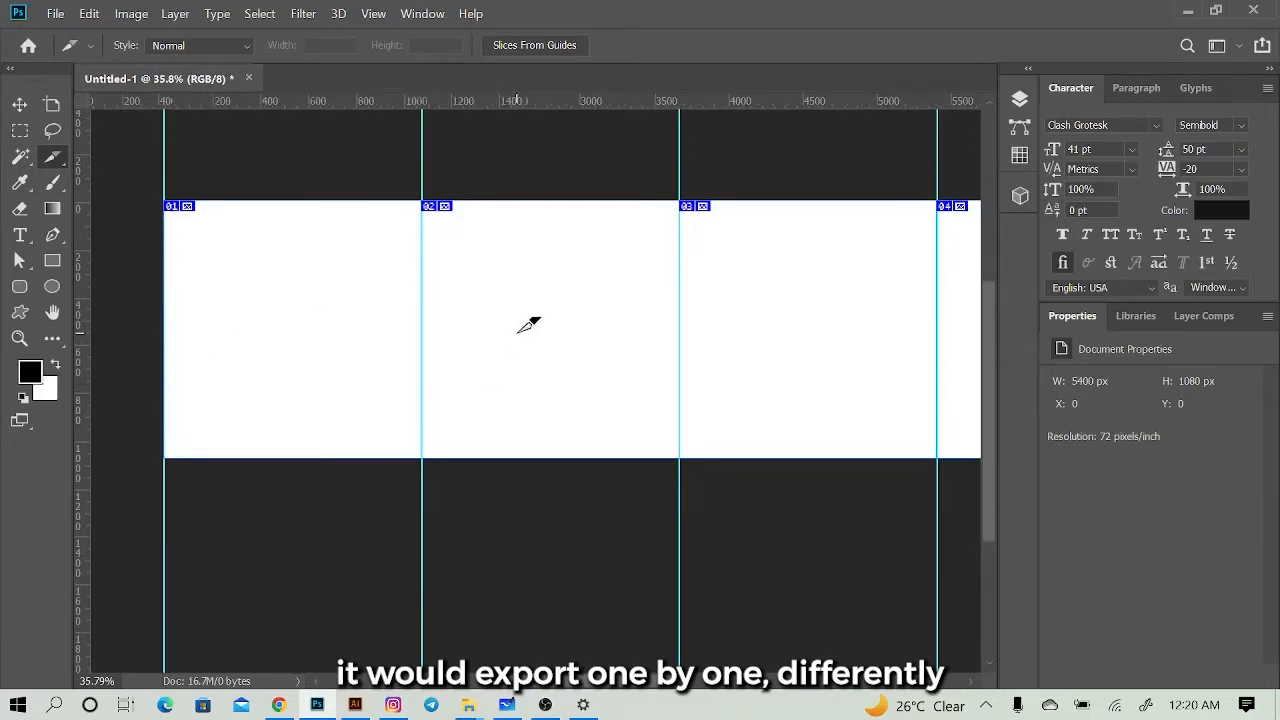
{"action": "scroll", "coordinate": [860, 376], "scroll_direction": "down", "scroll_amount": 3}
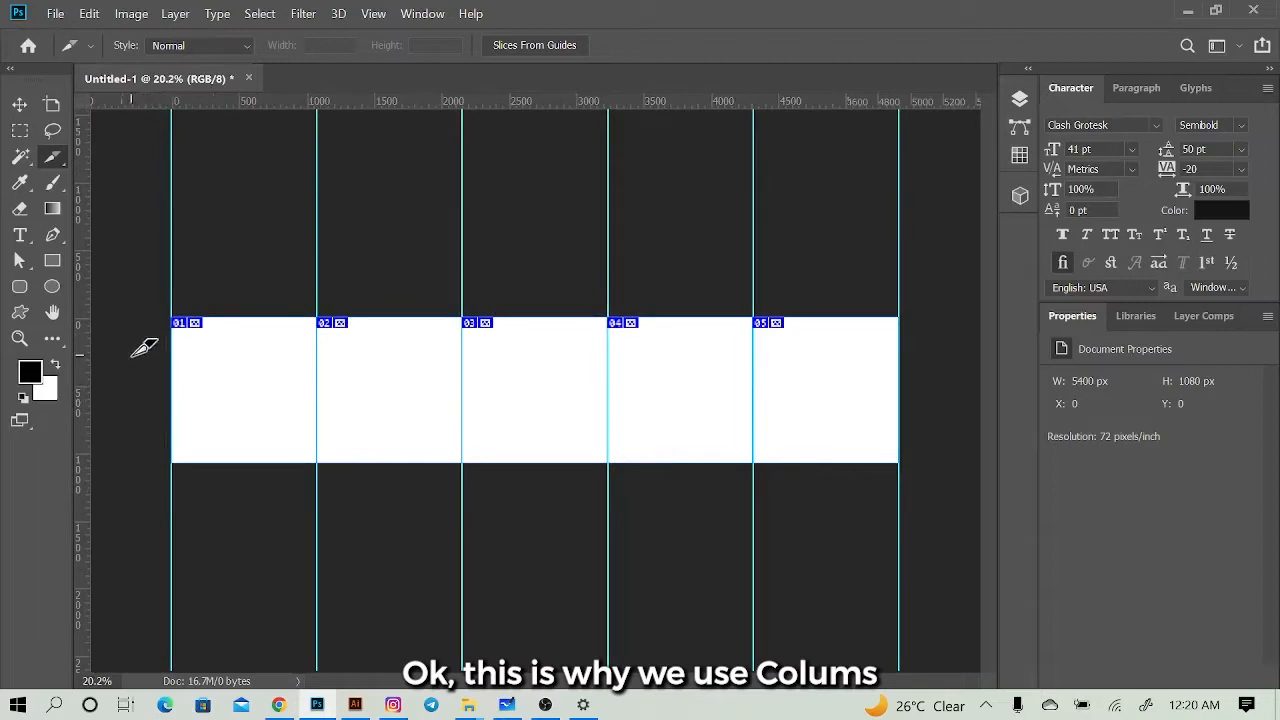
{"action": "scroll", "coordinate": [137, 335], "scroll_direction": "up", "scroll_amount": 2}
{"action": "scroll", "coordinate": [285, 292], "scroll_direction": "up", "scroll_amount": 1}
{"action": "scroll", "coordinate": [355, 350], "scroll_direction": "left", "scroll_amount": 3}
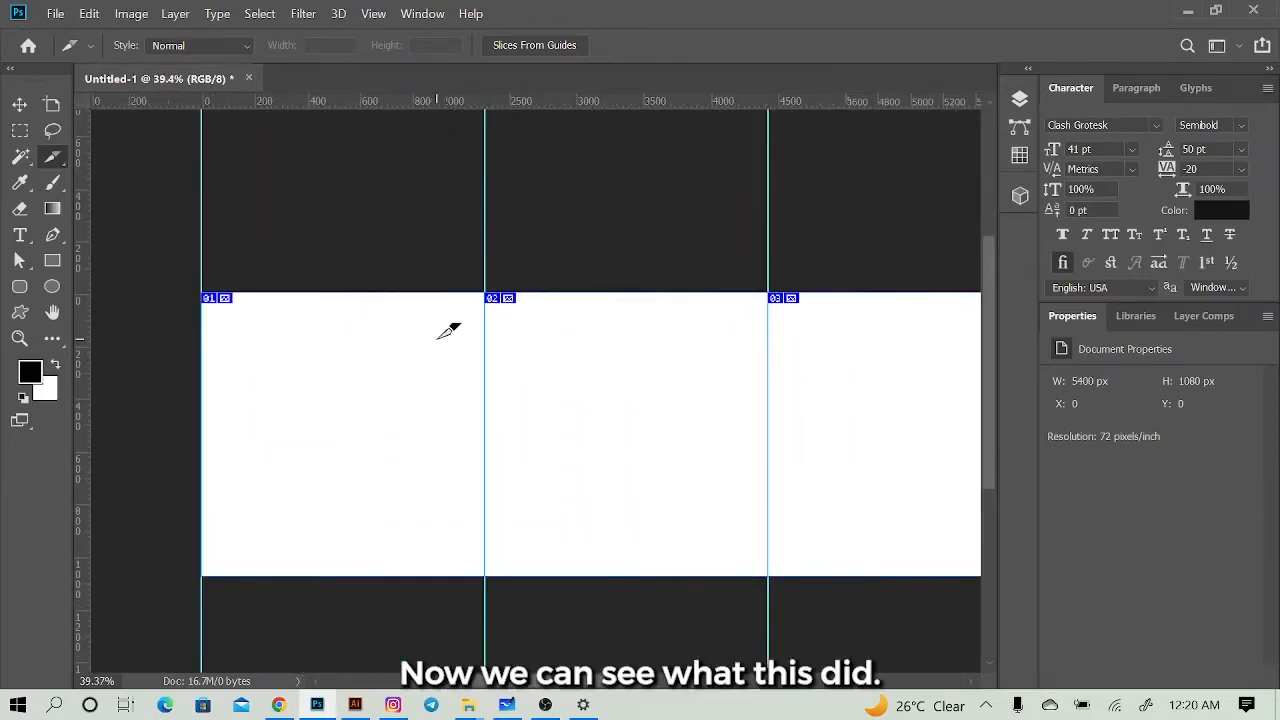
{"action": "key", "text": "ctrl+z"}
{"action": "key", "text": "ctrl+z"}
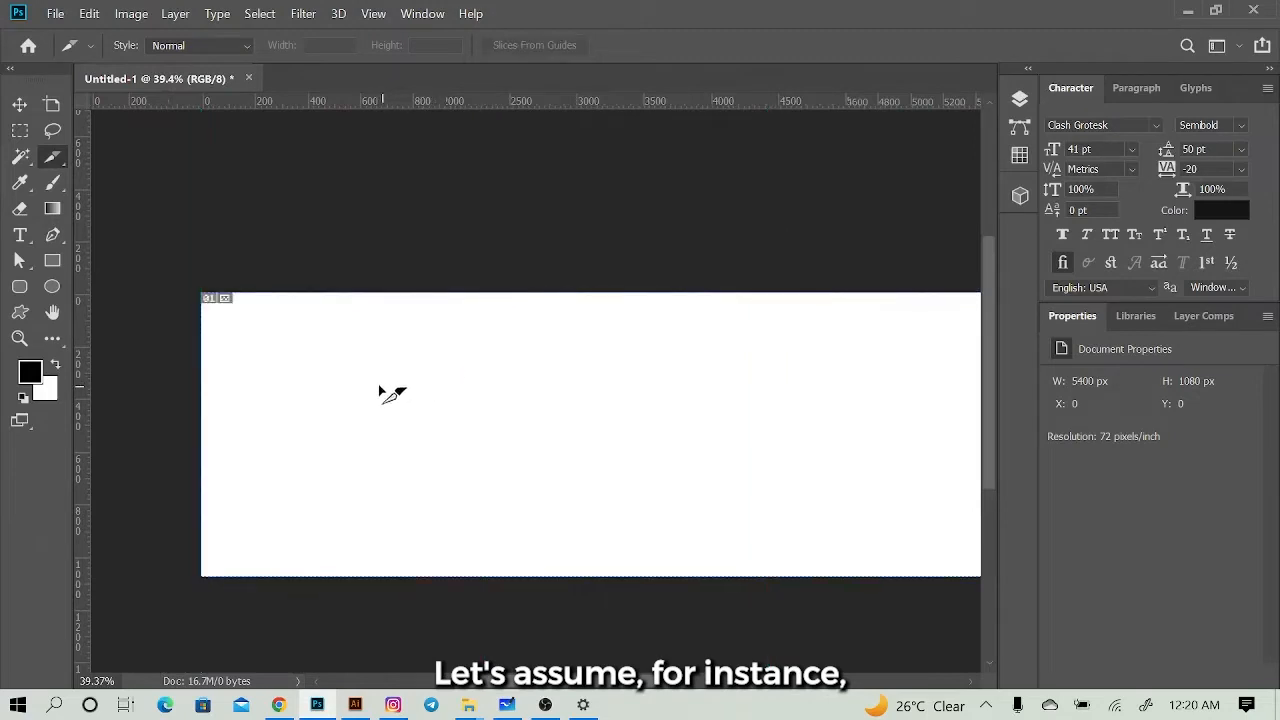
{"action": "key", "text": "ctrl+shift+z"}
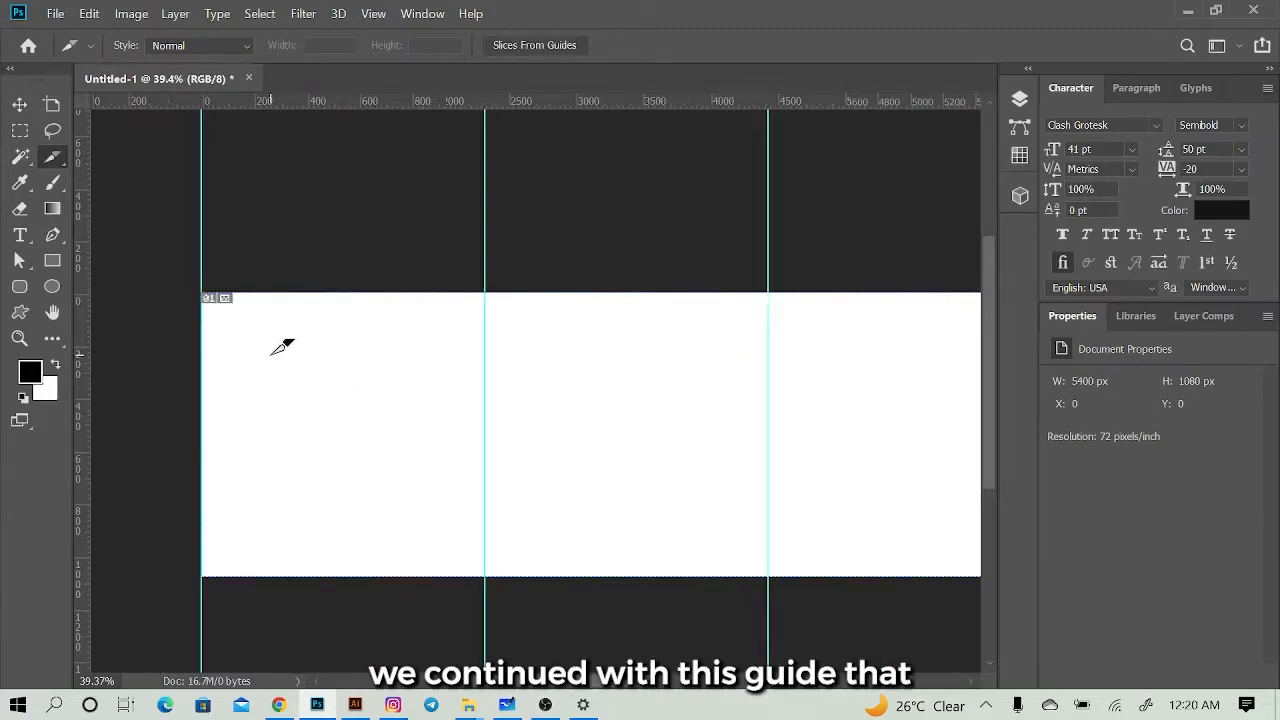
Step: Add margin guides inside the first slide: vertical at about 60 and 1020 px, horizontal at about 60 and 1025 px
{"action": "key", "text": "v"}
{"action": "scroll", "coordinate": [150, 345], "scroll_direction": "up", "scroll_amount": 3}
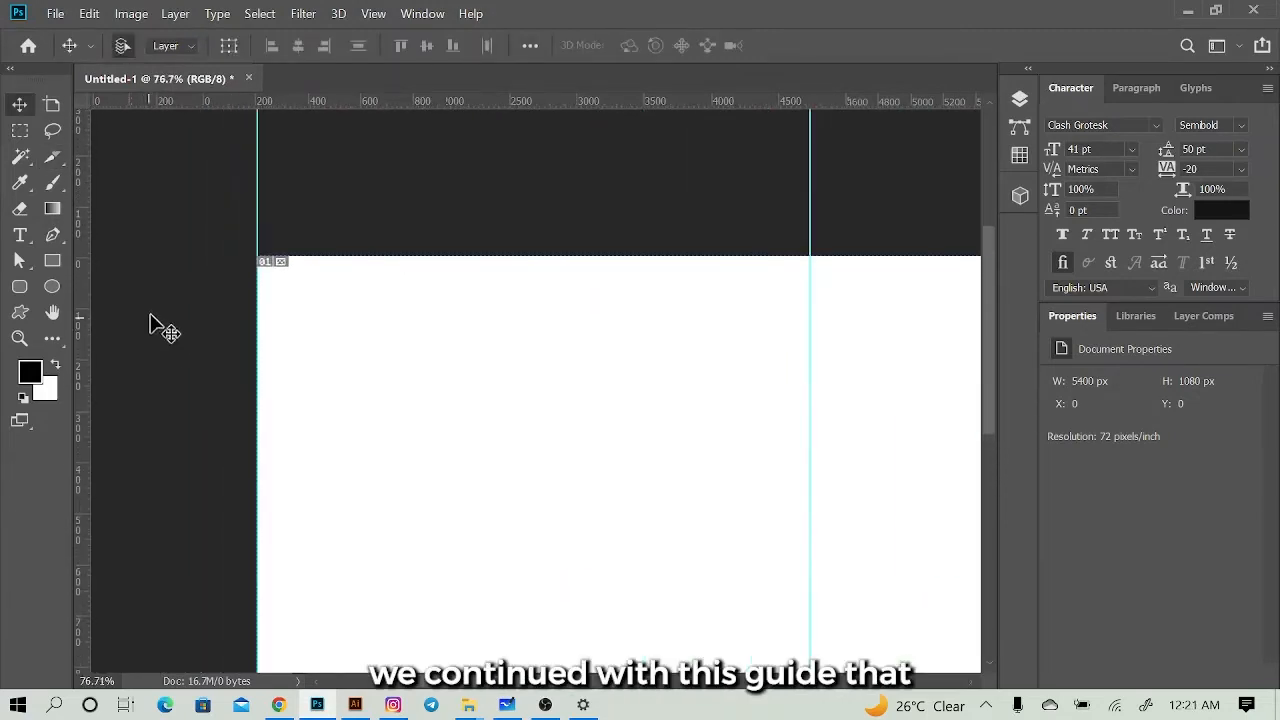
{"action": "scroll", "coordinate": [157, 326], "scroll_direction": "down", "scroll_amount": 3}
{"action": "left_click_drag", "start_coordinate": [80, 271], "coordinate": [288, 277]}
{"action": "left_click_drag", "start_coordinate": [339, 104], "coordinate": [354, 158]}
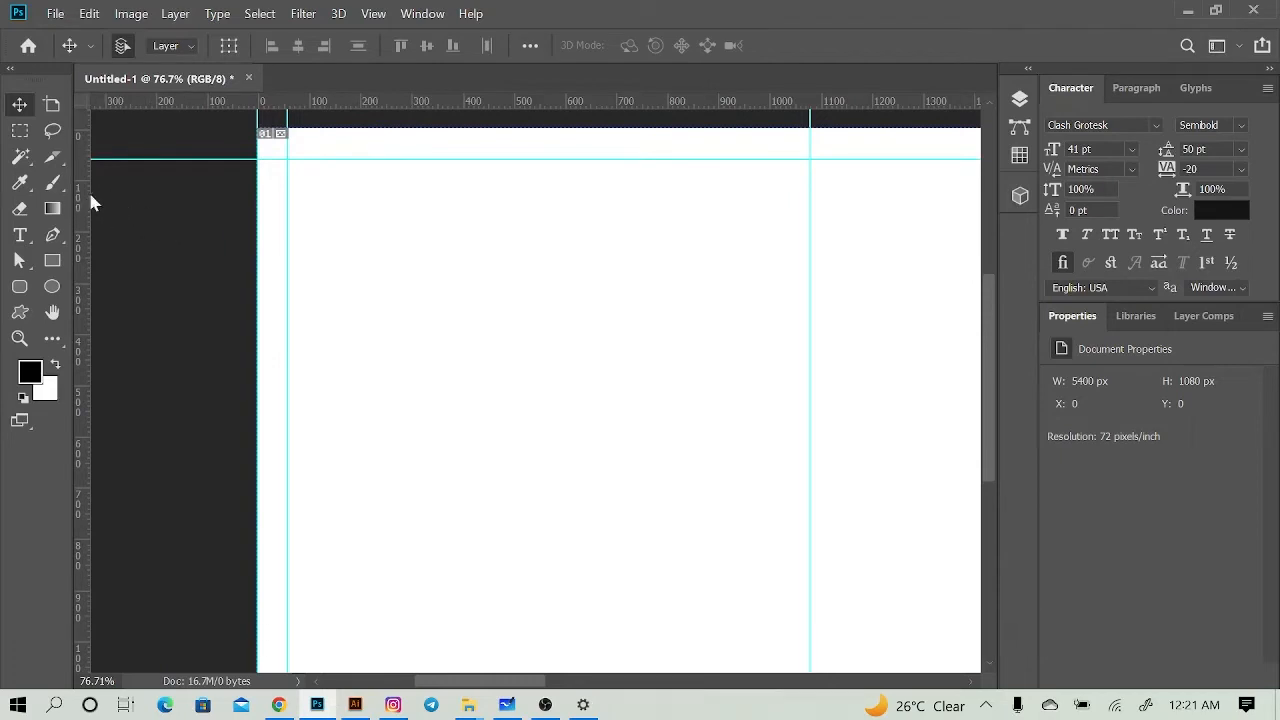
{"action": "left_click_drag", "start_coordinate": [83, 194], "coordinate": [780, 207]}
{"action": "scroll", "coordinate": [680, 206], "scroll_direction": "down", "scroll_amount": 3}
{"action": "left_click_drag", "start_coordinate": [632, 108], "coordinate": [748, 576]}
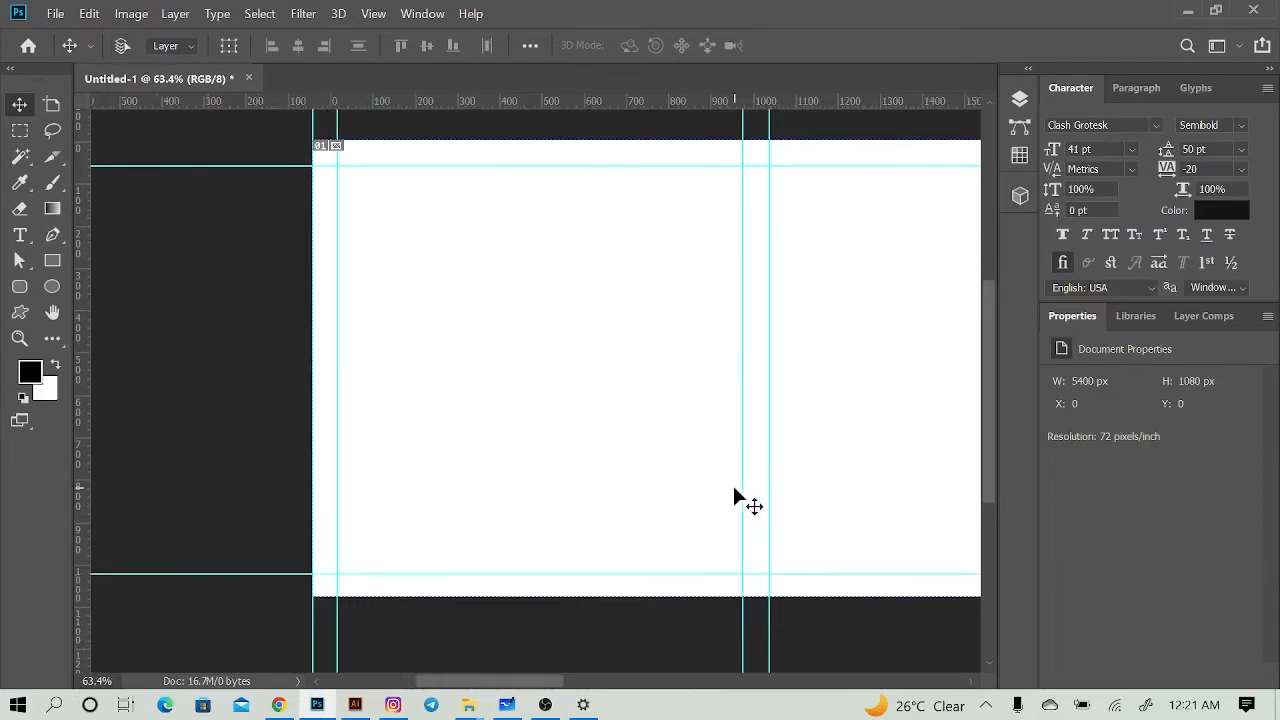
Step: Slice the canvas with Slices From Guides while both the column guides and the first slide's margin guides are in place
{"action": "scroll", "coordinate": [732, 483], "scroll_direction": "right", "scroll_amount": 5}
{"action": "scroll", "coordinate": [666, 423], "scroll_direction": "up", "scroll_amount": 3}
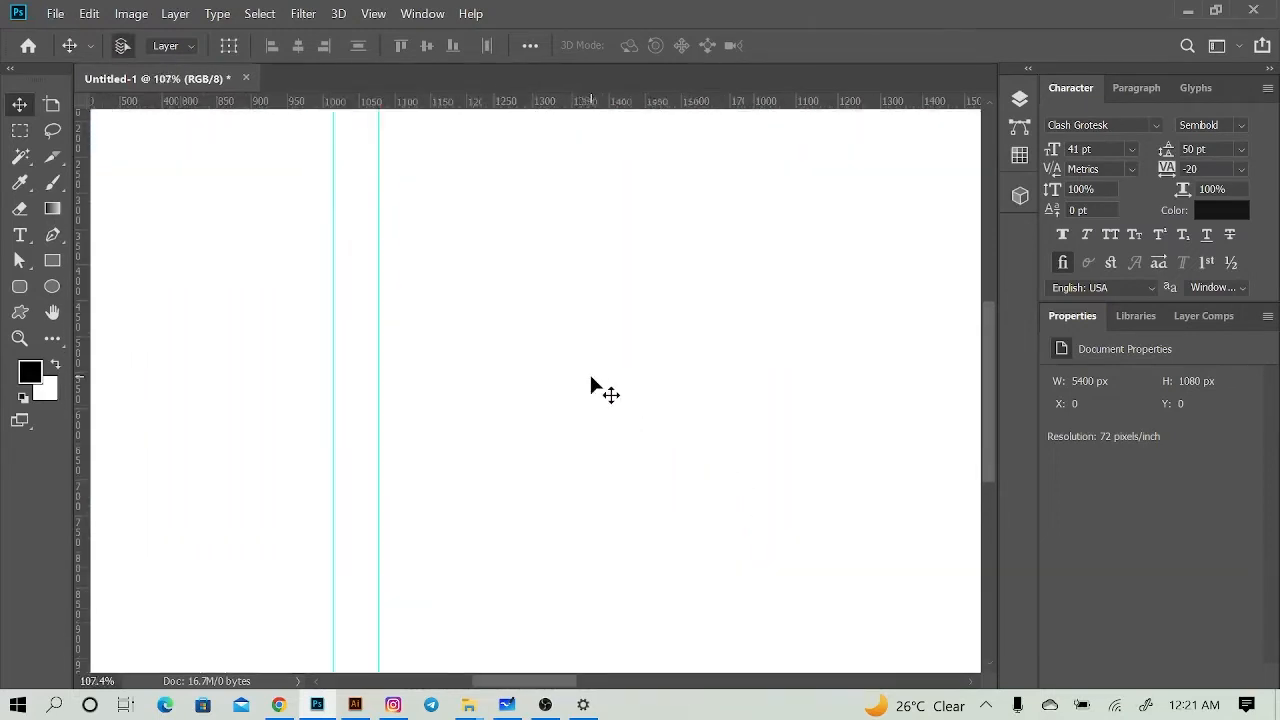
{"action": "scroll", "coordinate": [591, 381], "scroll_direction": "down", "scroll_amount": 5}
{"action": "scroll", "coordinate": [591, 381], "scroll_direction": "left", "scroll_amount": 4}
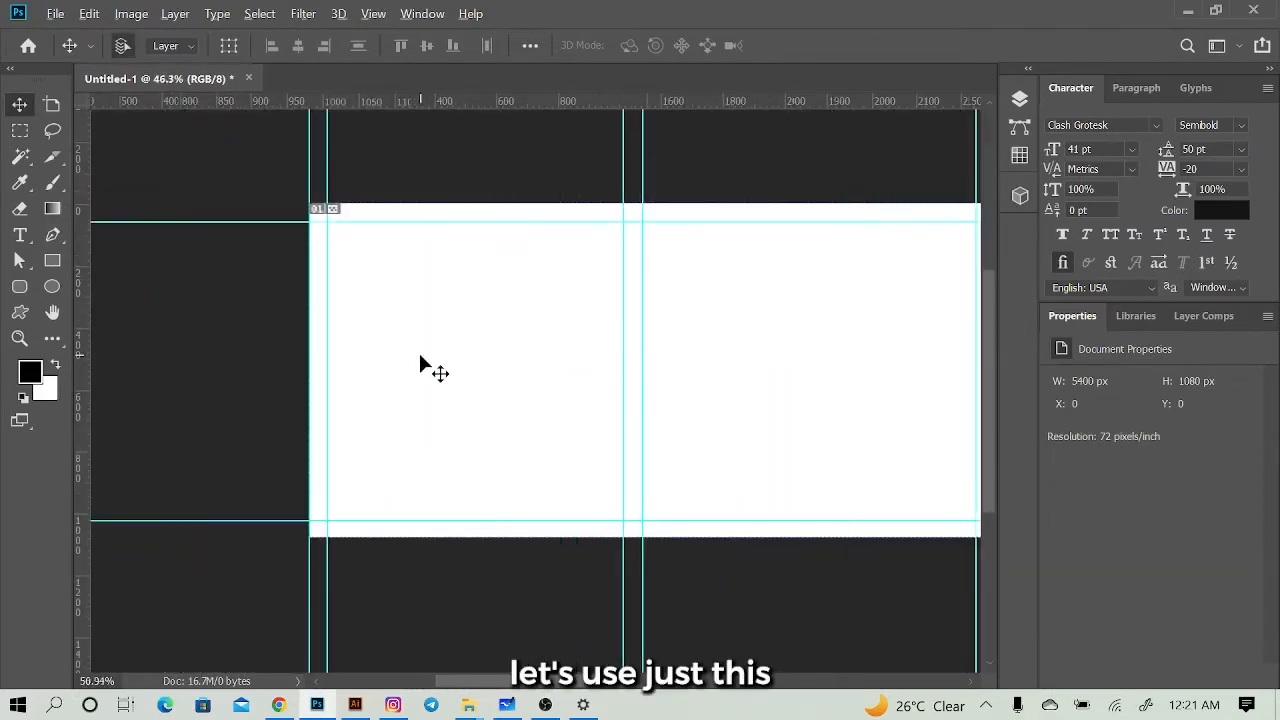
{"action": "scroll", "coordinate": [423, 366], "scroll_direction": "up", "scroll_amount": 1}
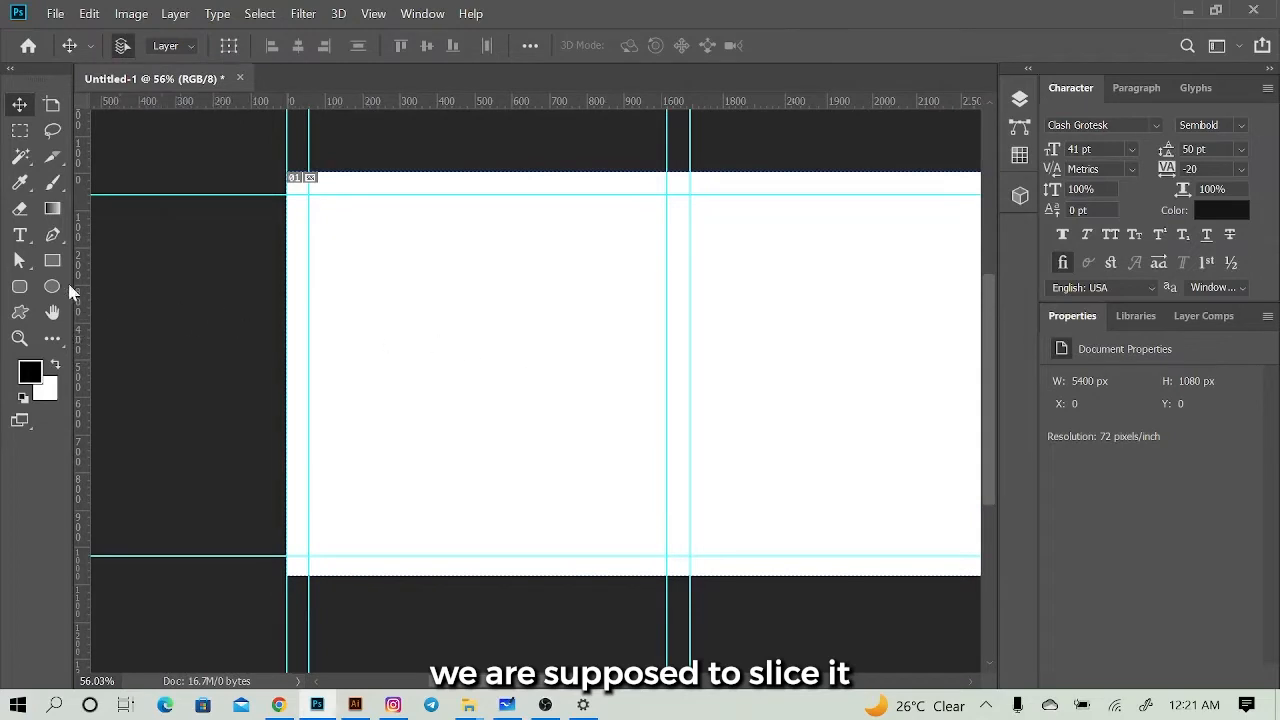
{"action": "left_click", "coordinate": [53, 157]}
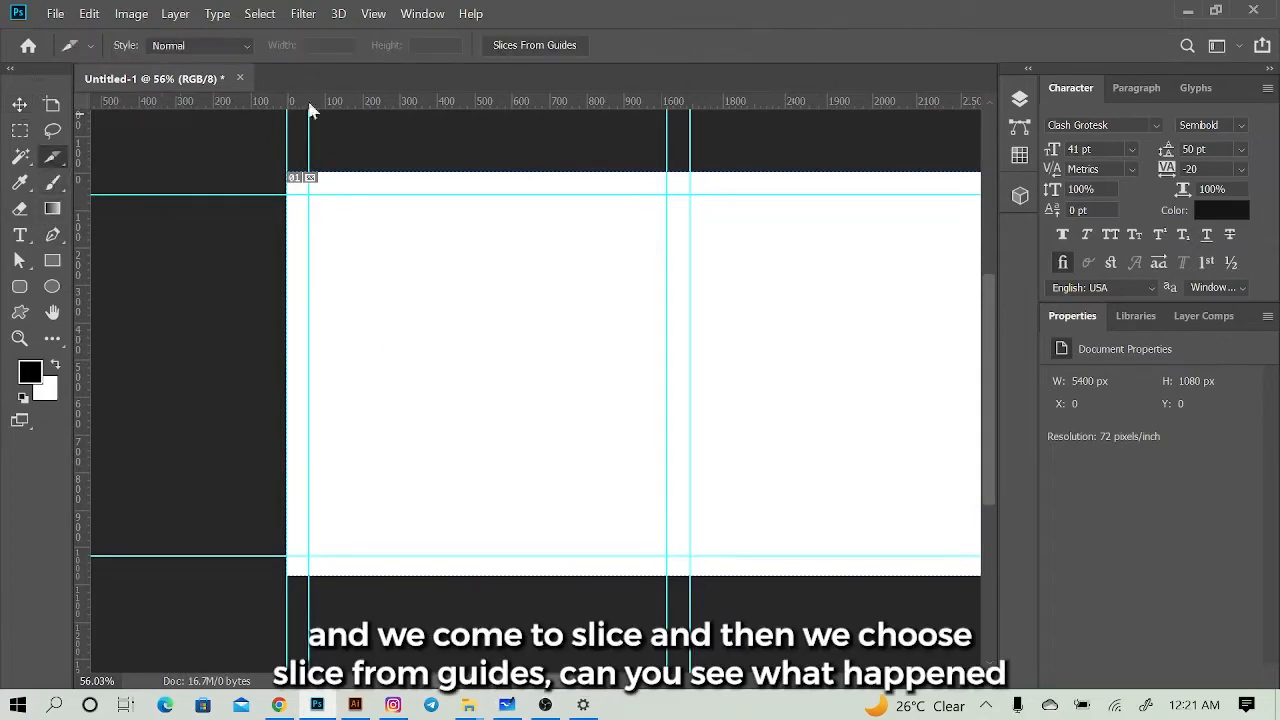
{"action": "left_click", "coordinate": [549, 46]}
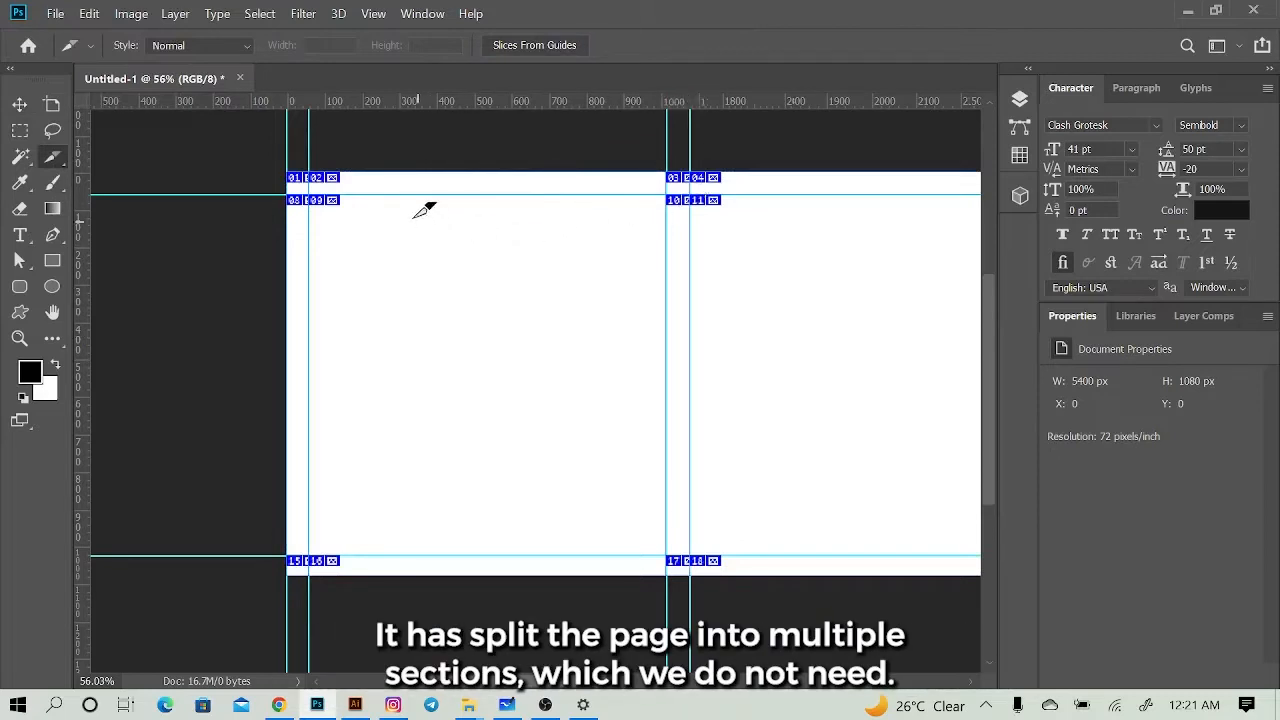
Step: Examine how the numbered slices divide the canvas from the first slide through to the last
{"action": "scroll", "coordinate": [318, 166], "scroll_direction": "up", "scroll_amount": 2}
{"action": "scroll", "coordinate": [320, 168], "scroll_direction": "down", "scroll_amount": 1}
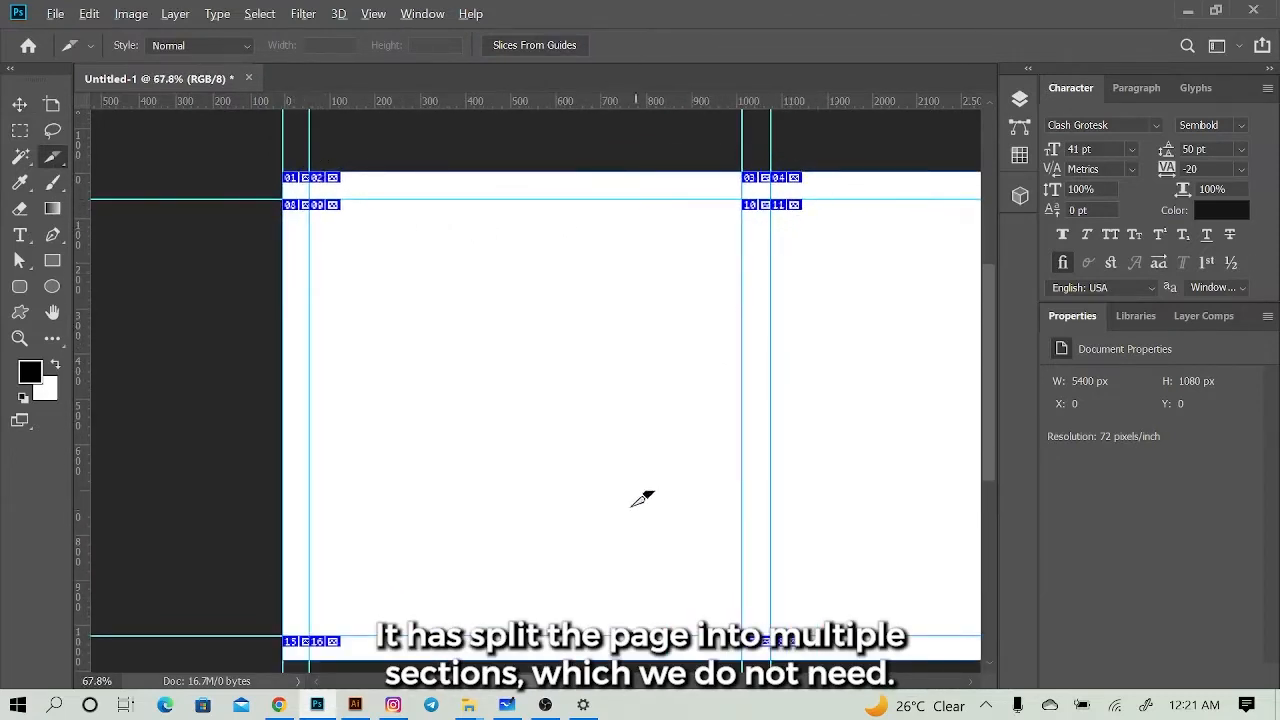
{"action": "scroll", "coordinate": [683, 471], "scroll_direction": "down", "scroll_amount": 2}
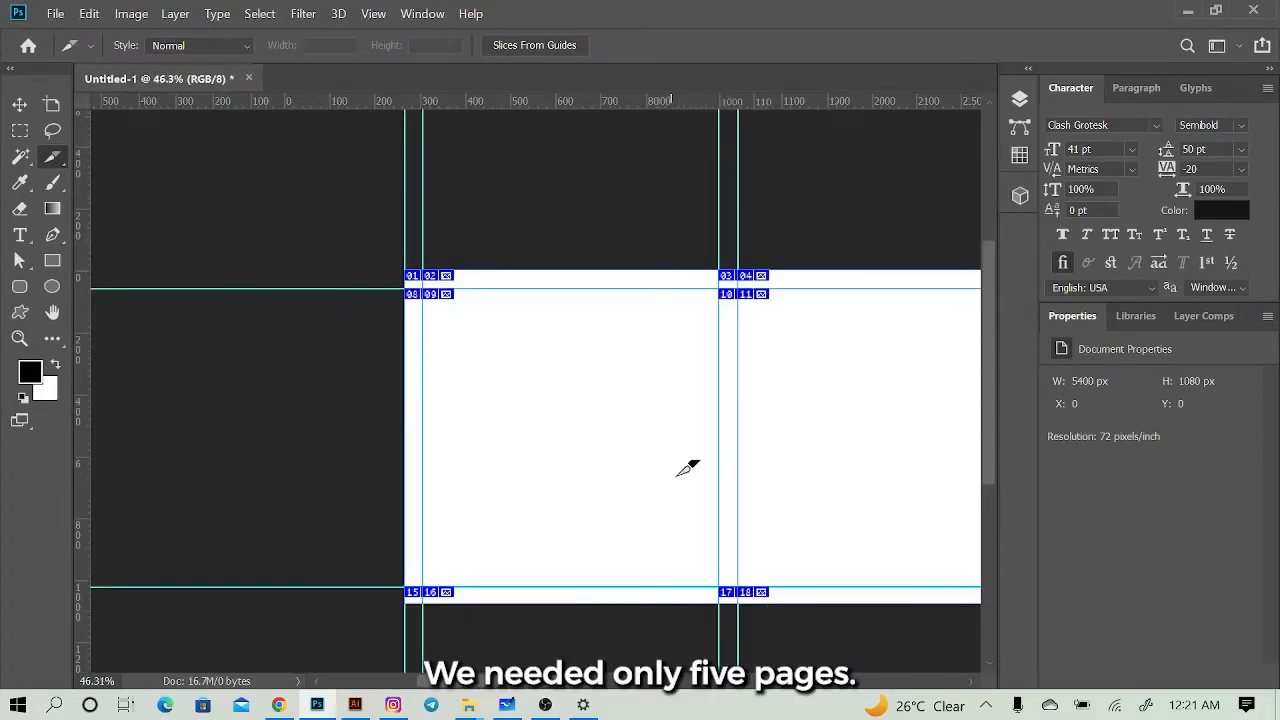
{"action": "scroll", "coordinate": [688, 469], "scroll_direction": "right", "scroll_amount": 10}
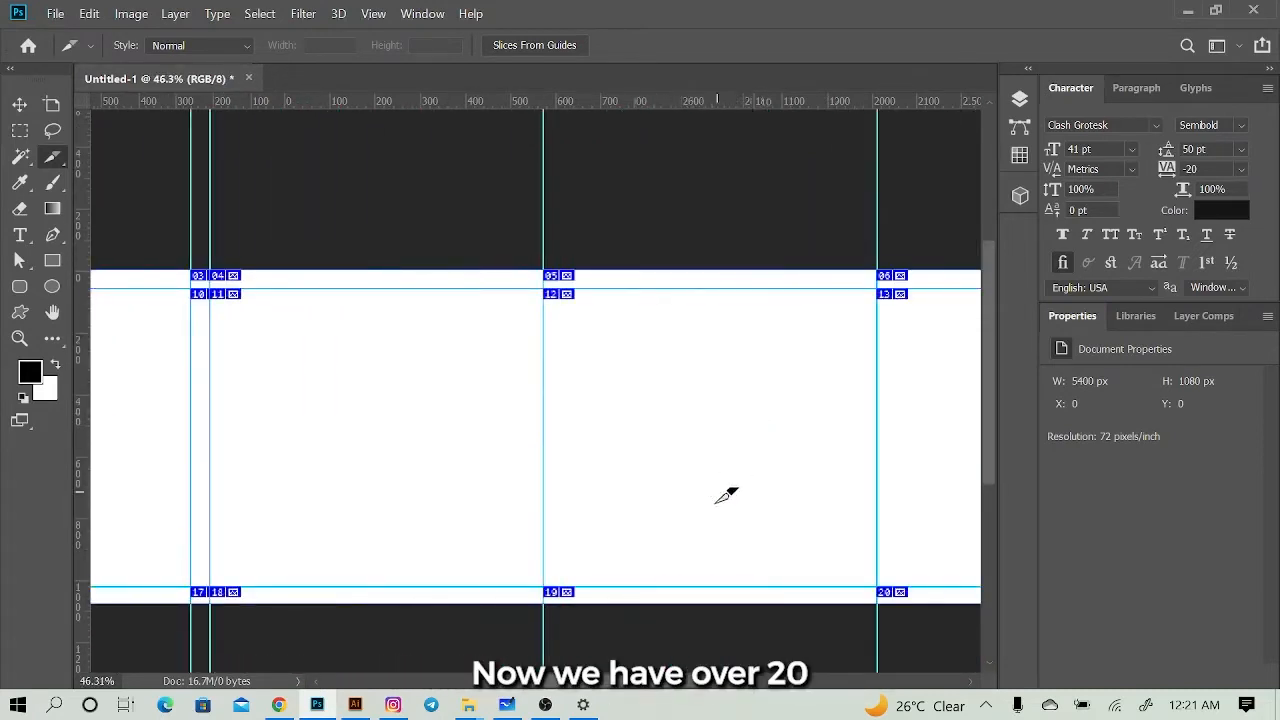
{"action": "scroll", "coordinate": [848, 603], "scroll_direction": "up", "scroll_amount": 1}
{"action": "scroll", "coordinate": [922, 598], "scroll_direction": "right", "scroll_amount": 3}
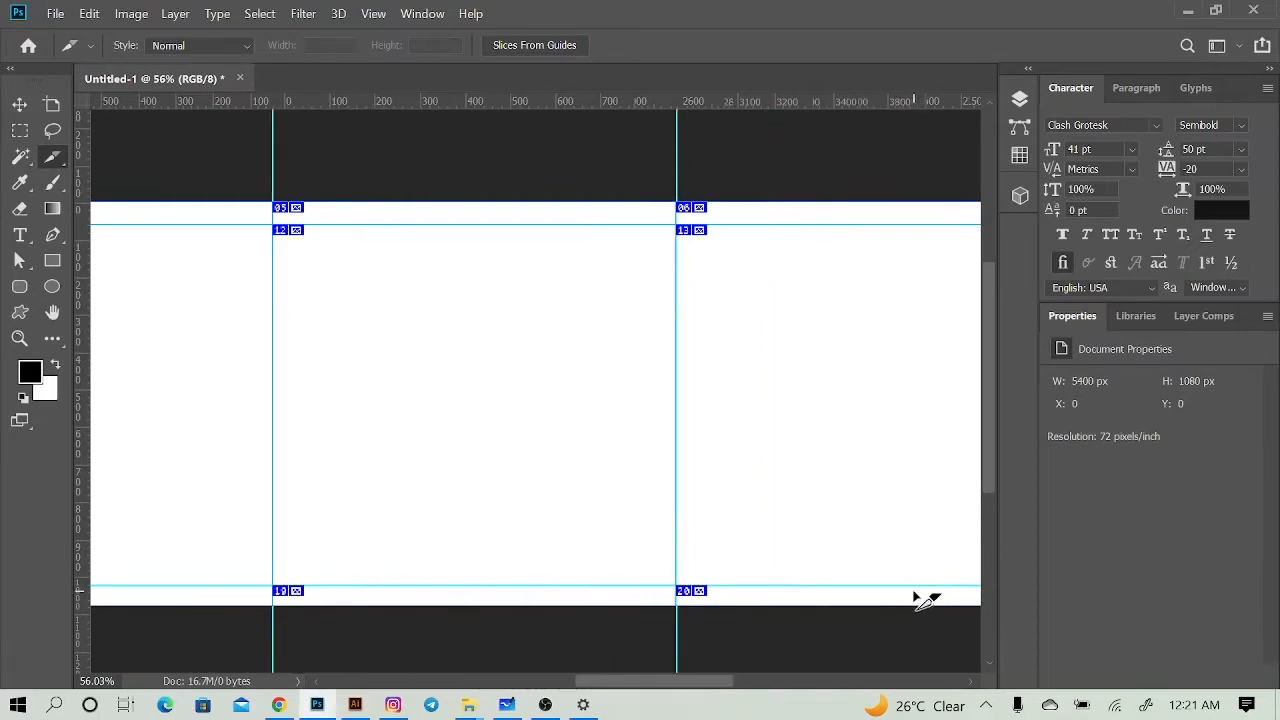
{"action": "scroll", "coordinate": [958, 558], "scroll_direction": "down", "scroll_amount": 2}
{"action": "scroll", "coordinate": [947, 567], "scroll_direction": "down", "scroll_amount": 2}
{"action": "scroll", "coordinate": [940, 580], "scroll_direction": "right", "scroll_amount": 5}
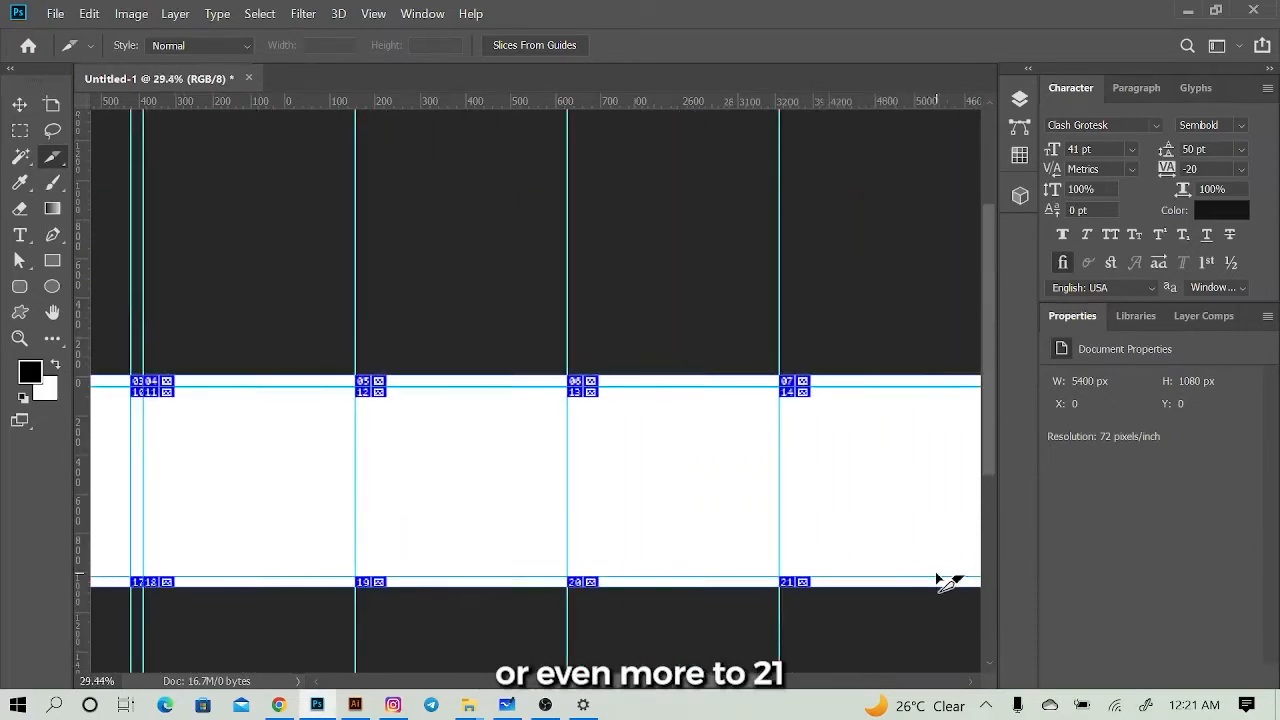
{"action": "scroll", "coordinate": [646, 610], "scroll_direction": "up", "scroll_amount": 4}
{"action": "scroll", "coordinate": [655, 605], "scroll_direction": "right", "scroll_amount": 3}
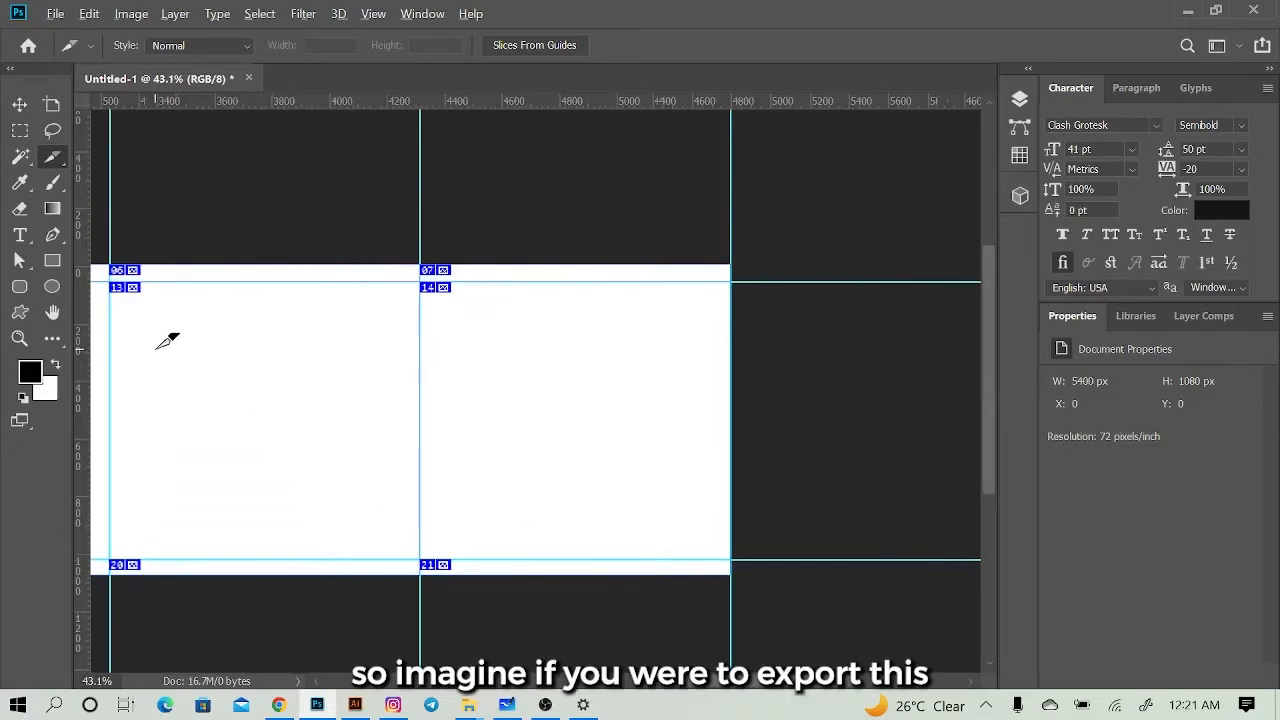
{"action": "scroll", "coordinate": [163, 337], "scroll_direction": "down", "scroll_amount": 2}
{"action": "scroll", "coordinate": [223, 409], "scroll_direction": "left", "scroll_amount": 3}
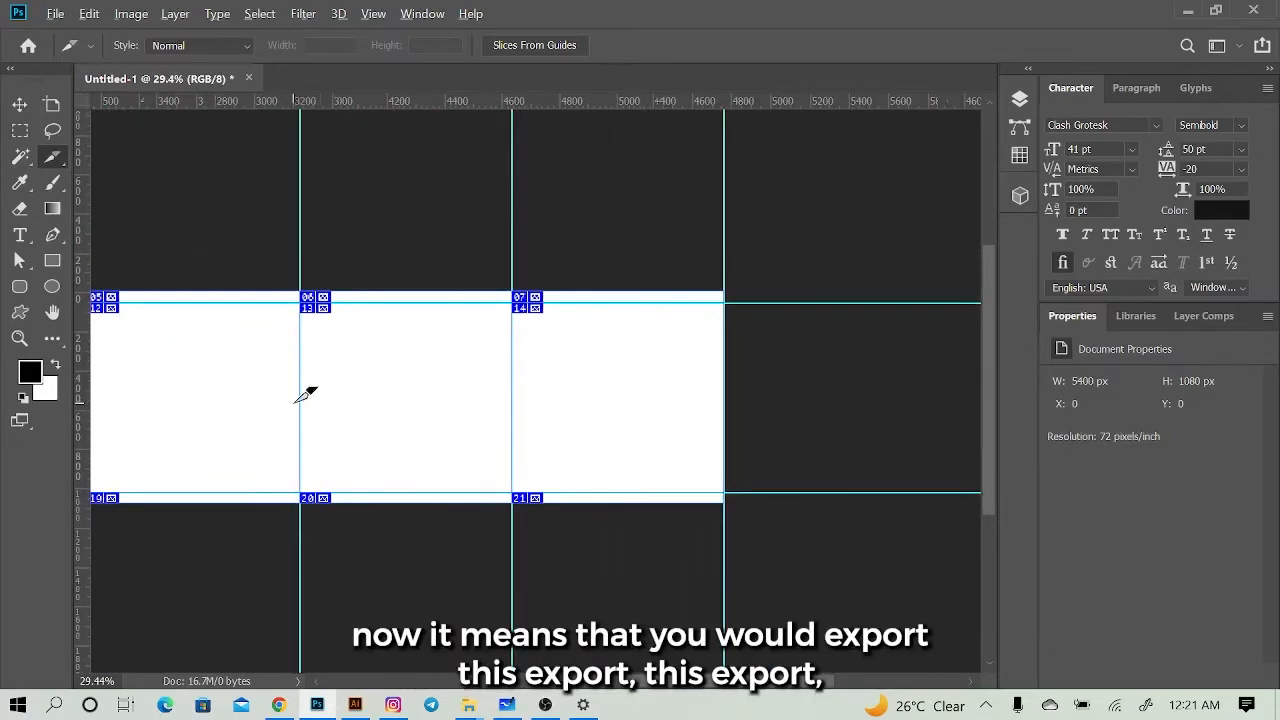
{"action": "scroll", "coordinate": [306, 391], "scroll_direction": "up", "scroll_amount": 3}
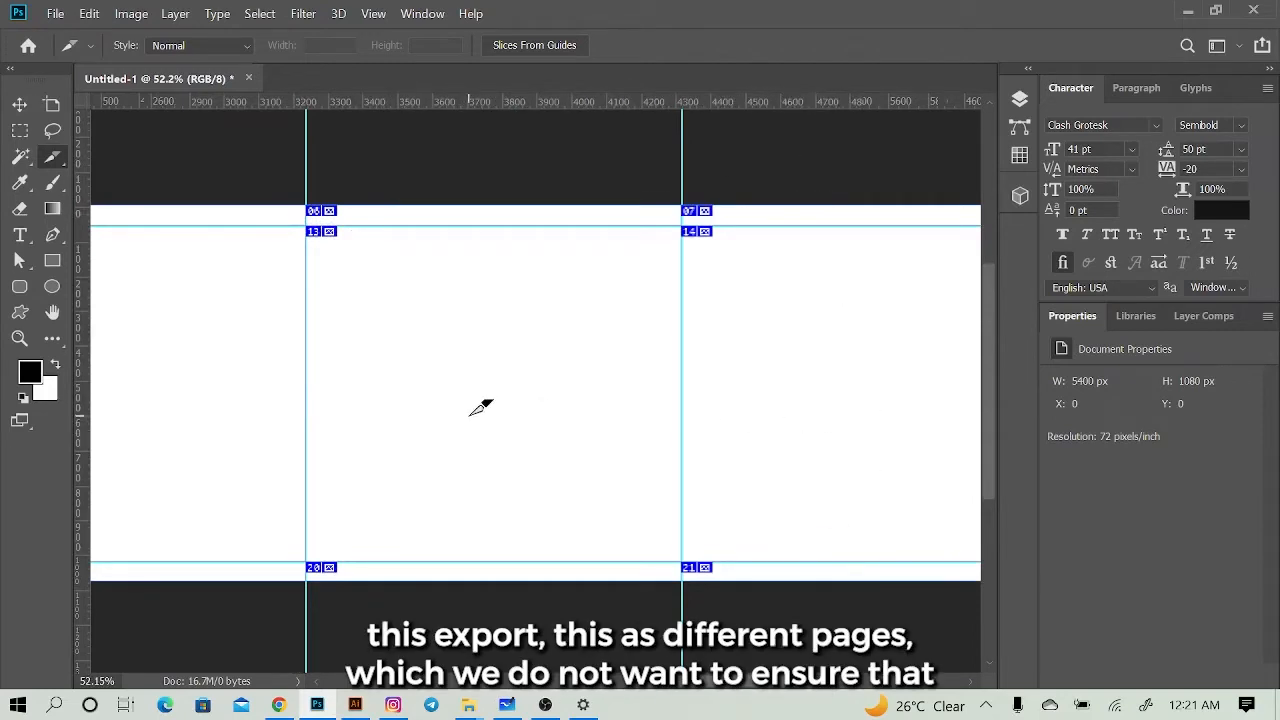
{"action": "scroll", "coordinate": [478, 400], "scroll_direction": "down", "scroll_amount": 5}
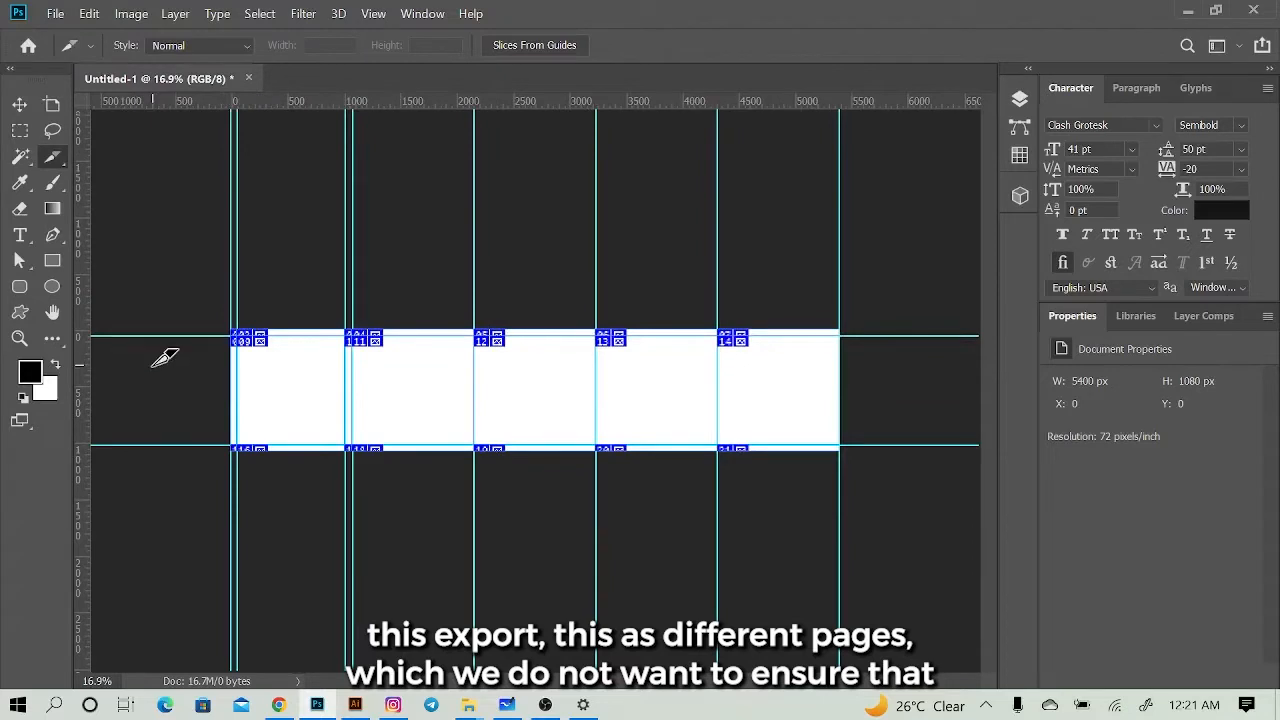
Step: Undo the slicing and the first slide's four margin guides, keeping only the column guides
{"action": "key", "text": "ctrl+z"}
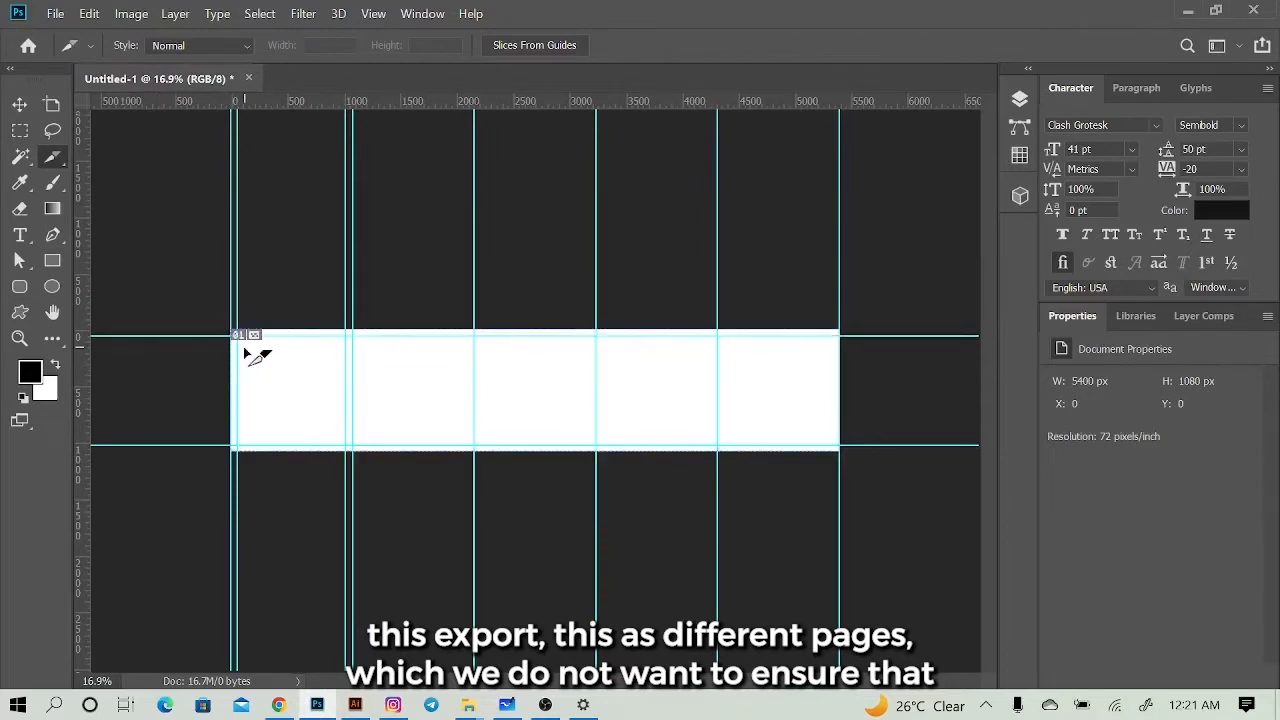
{"action": "key", "text": "ctrl+z"}
{"action": "key", "text": "ctrl+z"}
{"action": "key", "text": "ctrl+z"}
{"action": "key", "text": "ctrl+z"}
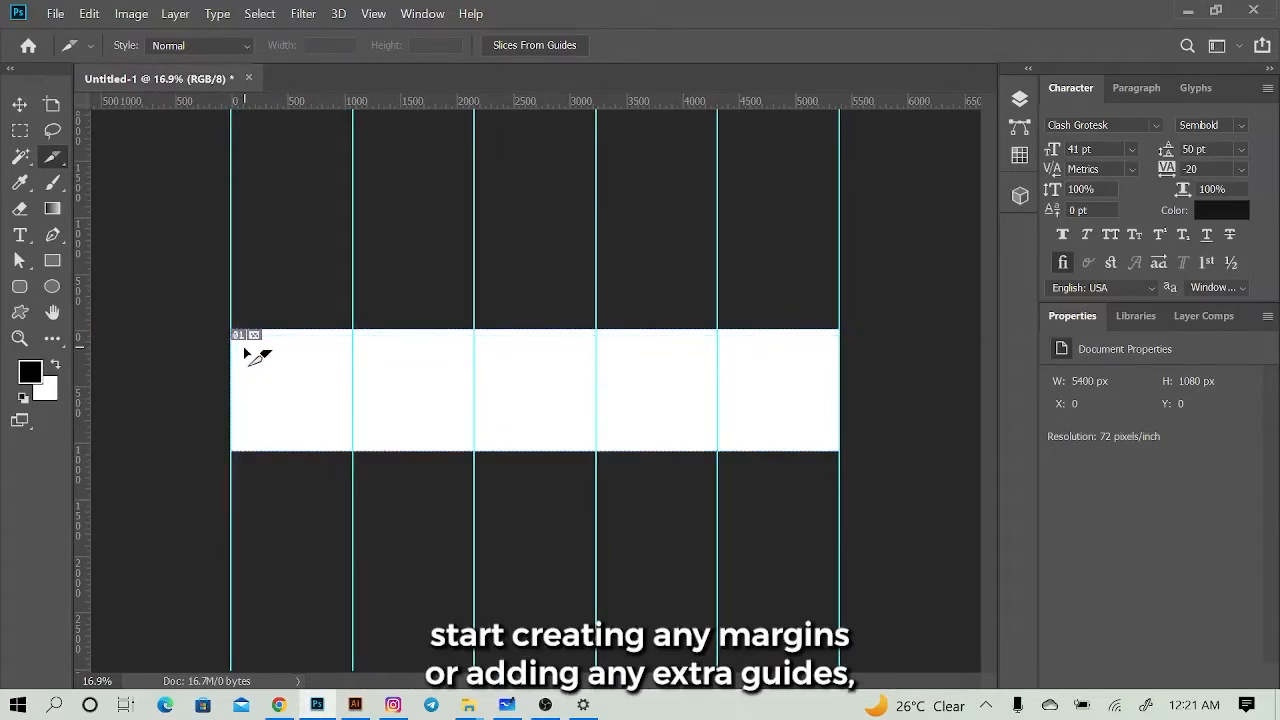
Step: Slice the canvas along the column guides alone using Slices From Guides
{"action": "scroll", "coordinate": [251, 337], "scroll_direction": "up", "scroll_amount": 2}
{"action": "scroll", "coordinate": [249, 337], "scroll_direction": "down", "scroll_amount": 1}
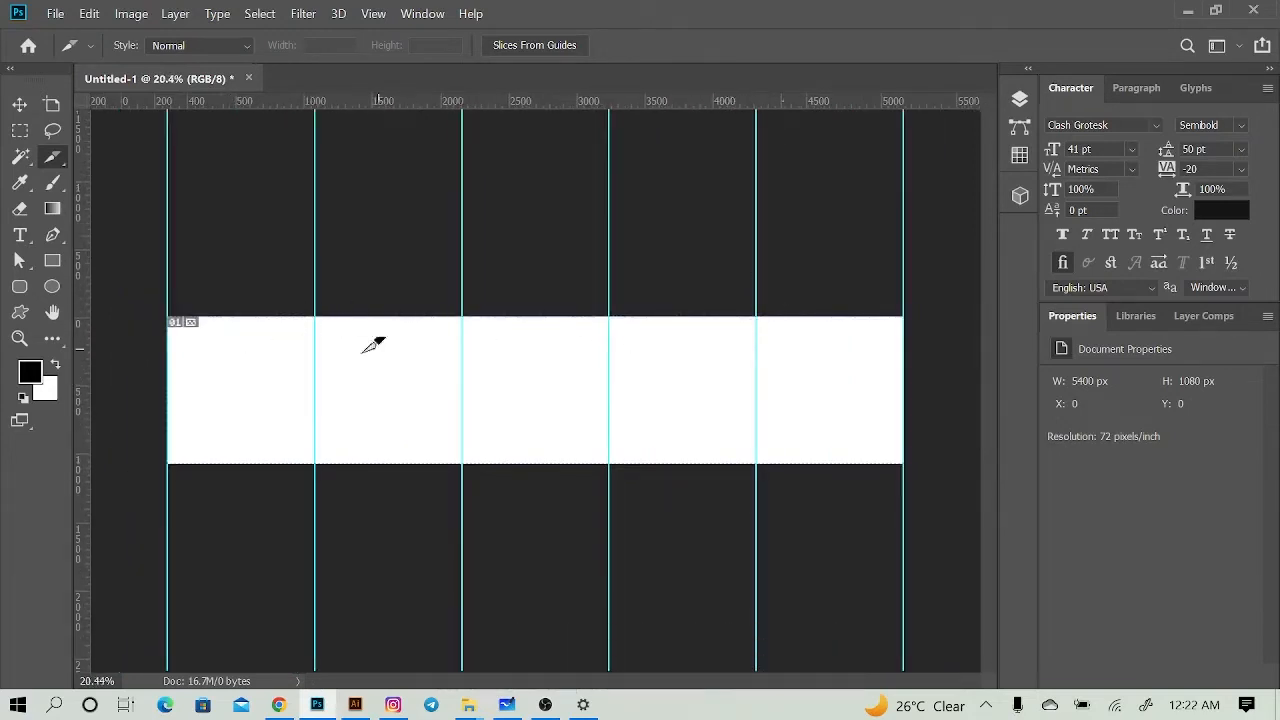
{"action": "left_click", "coordinate": [541, 46]}
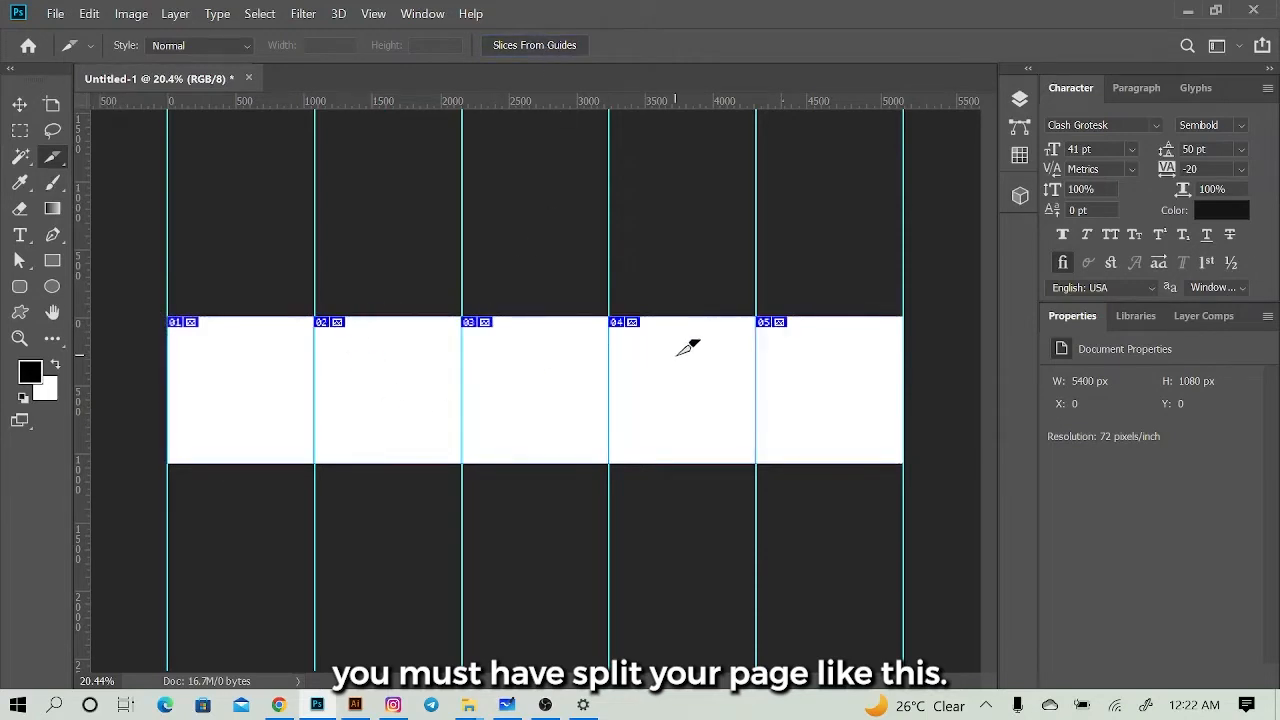
Step: Try adding a vertical guide inside the first slide with the Move tool, and undo it
{"action": "key", "text": "v"}
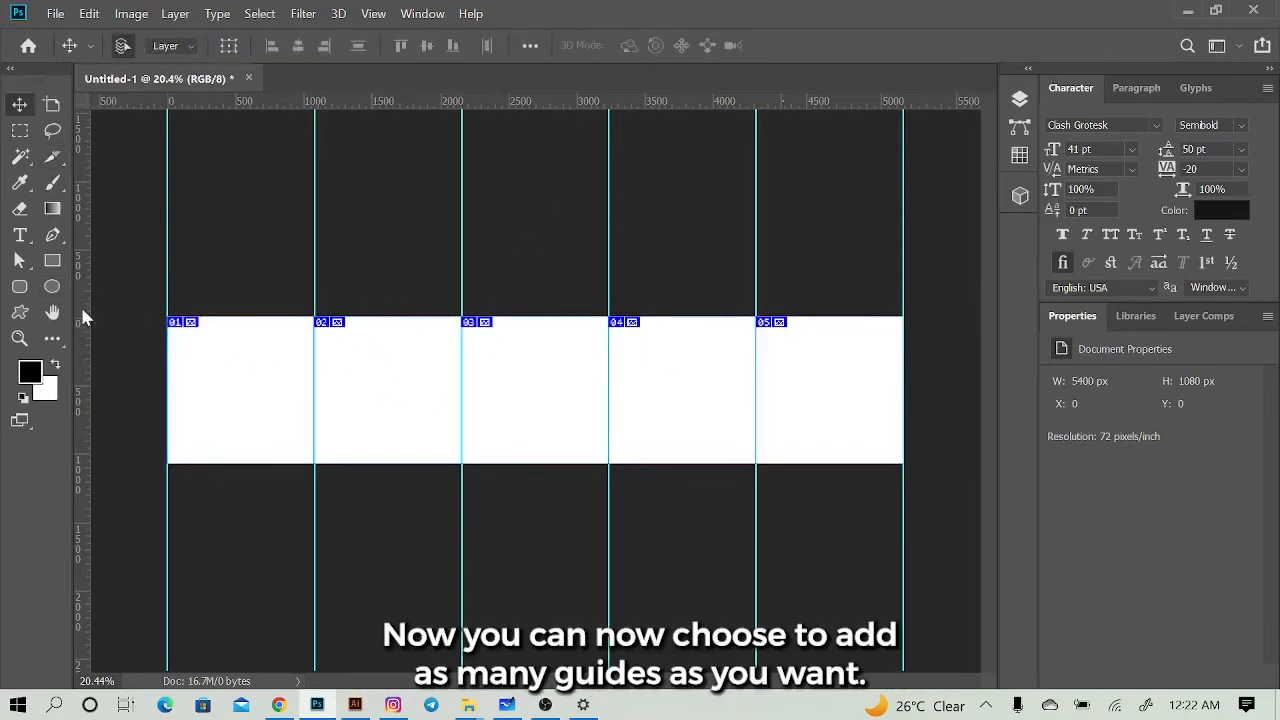
{"action": "left_click_drag", "start_coordinate": [82, 316], "coordinate": [211, 334]}
{"action": "key", "text": "ctrl+z"}
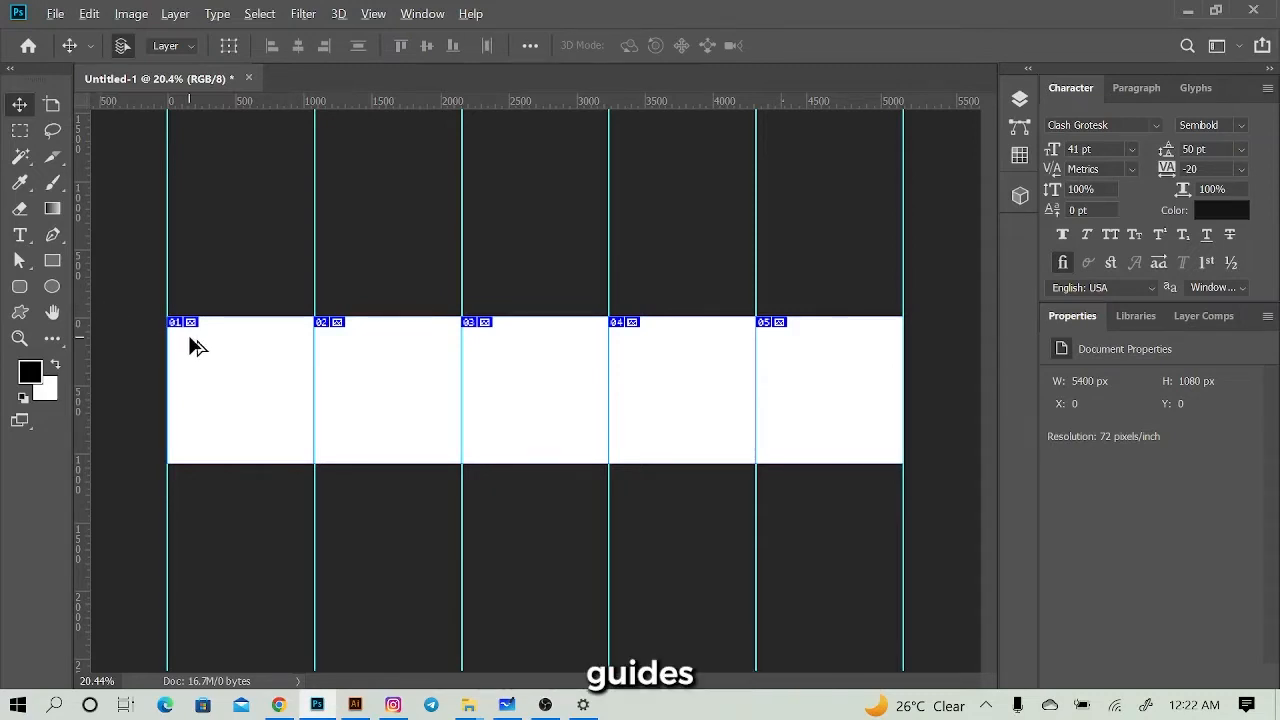
Step: Hide the guides and slice markings, and draw a square marquee selection about 55 px wide in the first slide's upper-left corner
{"action": "scroll", "coordinate": [191, 343], "scroll_direction": "up", "scroll_amount": 5}
{"action": "left_click_drag", "start_coordinate": [260, 340], "coordinate": [449, 297]}
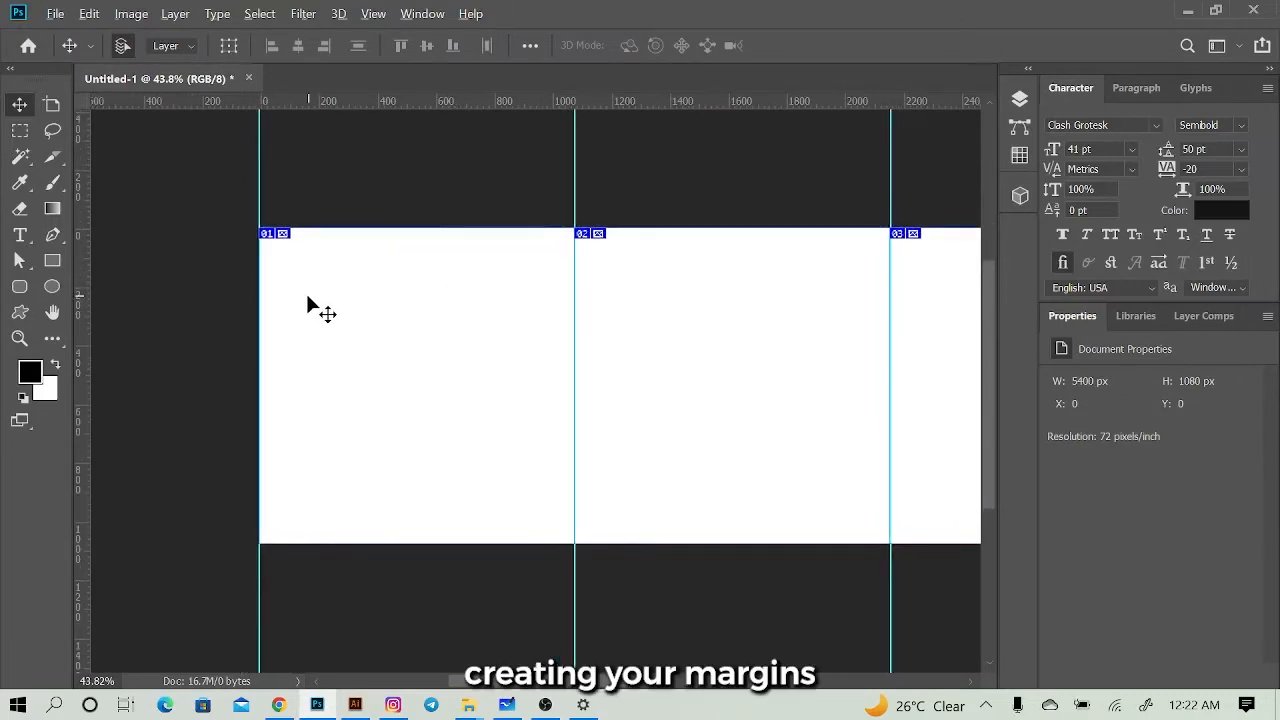
{"action": "scroll", "coordinate": [303, 306], "scroll_direction": "up", "scroll_amount": 4}
{"action": "scroll", "coordinate": [311, 307], "scroll_direction": "up", "scroll_amount": 1}
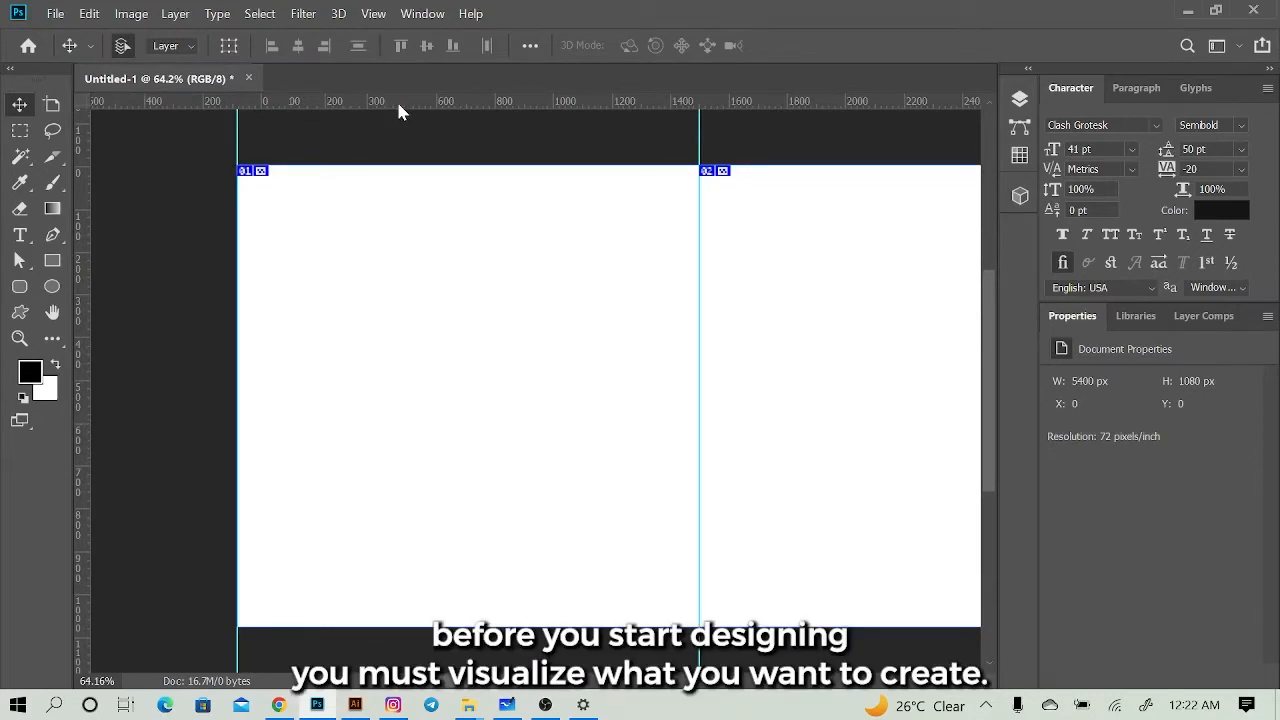
{"action": "scroll", "coordinate": [397, 165], "scroll_direction": "down", "scroll_amount": 1}
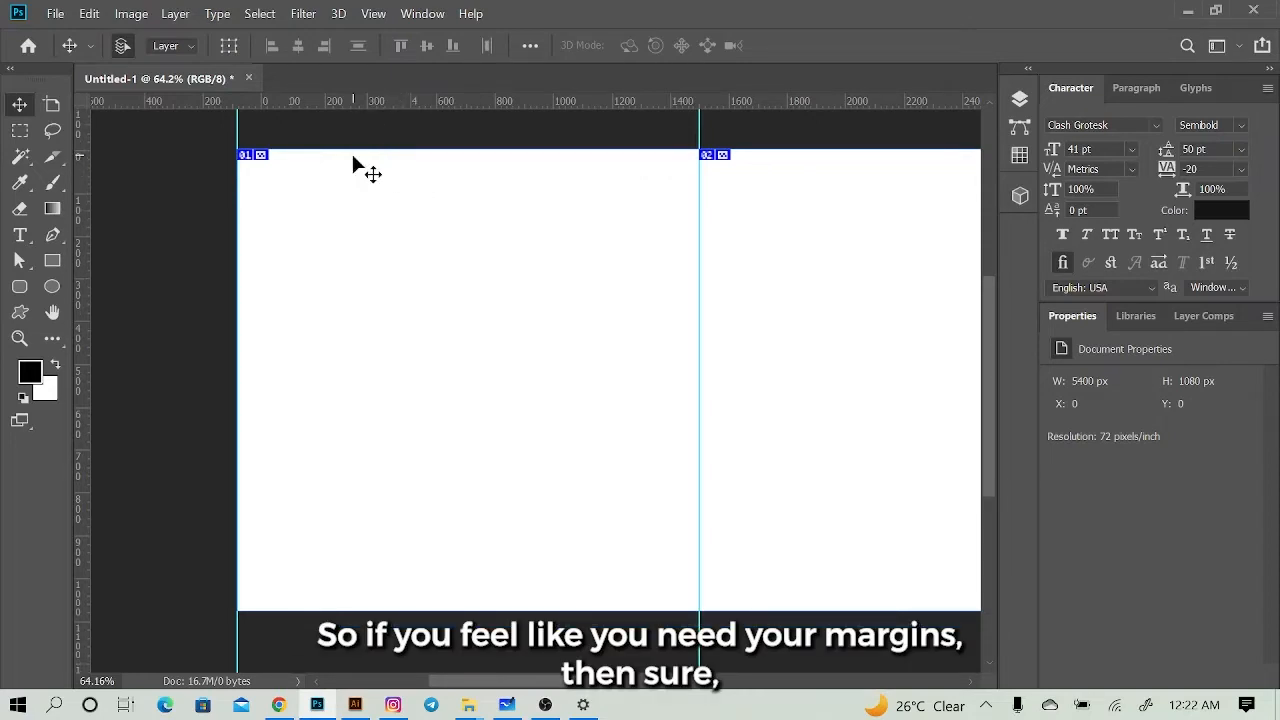
{"action": "scroll", "coordinate": [352, 160], "scroll_direction": "up", "scroll_amount": 2}
{"action": "scroll", "coordinate": [353, 156], "scroll_direction": "down", "scroll_amount": 1}
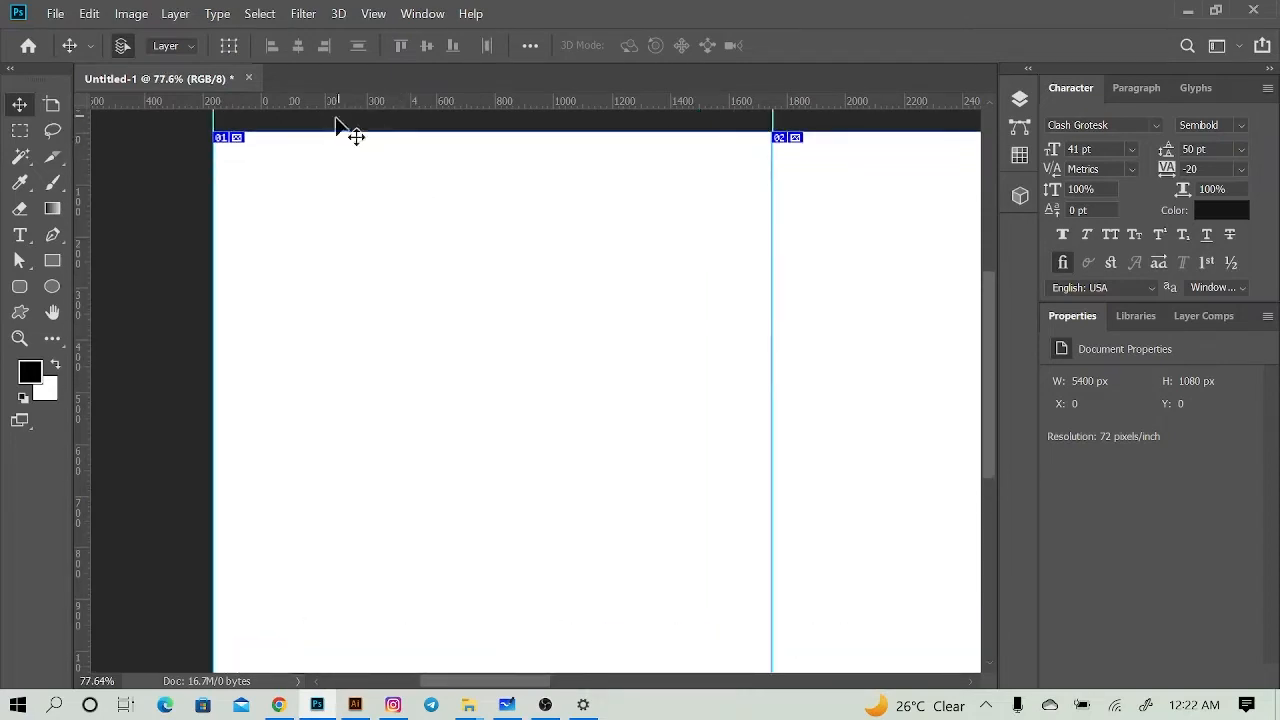
{"action": "left_click", "coordinate": [20, 131]}
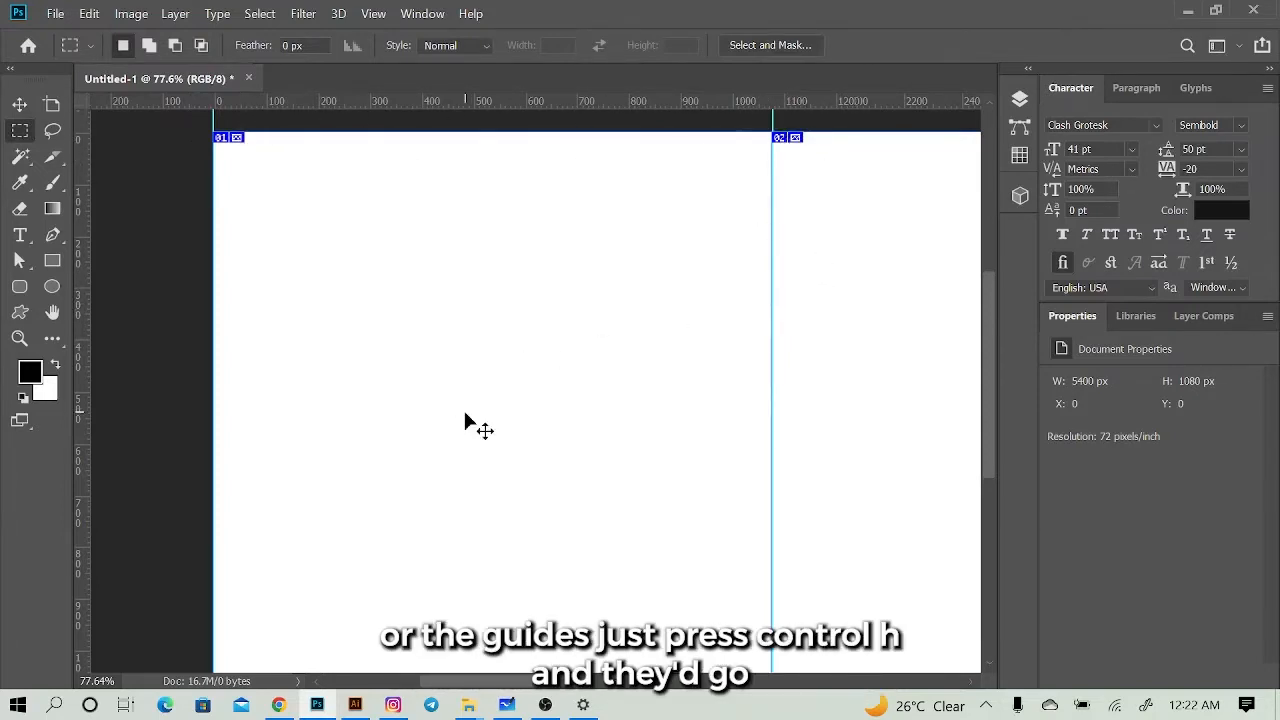
{"action": "key", "text": "ctrl+h"}
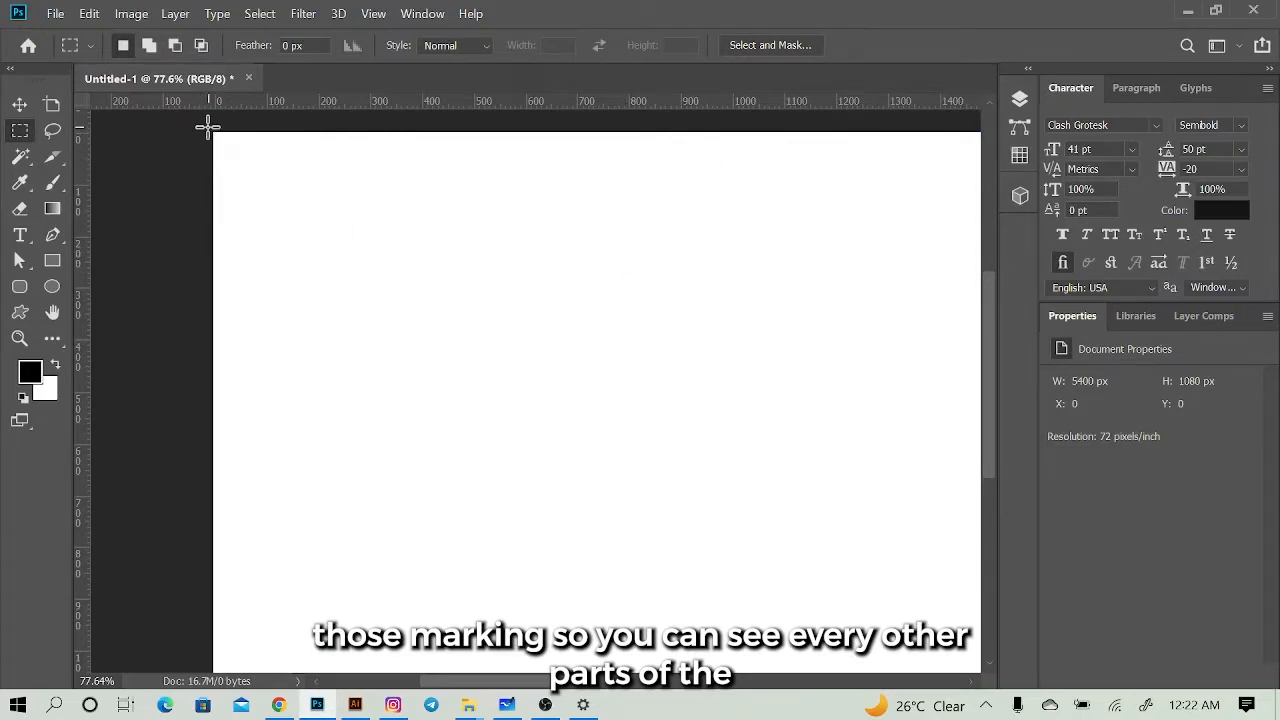
{"action": "left_click_drag", "start_coordinate": [213, 133], "coordinate": [315, 159]}
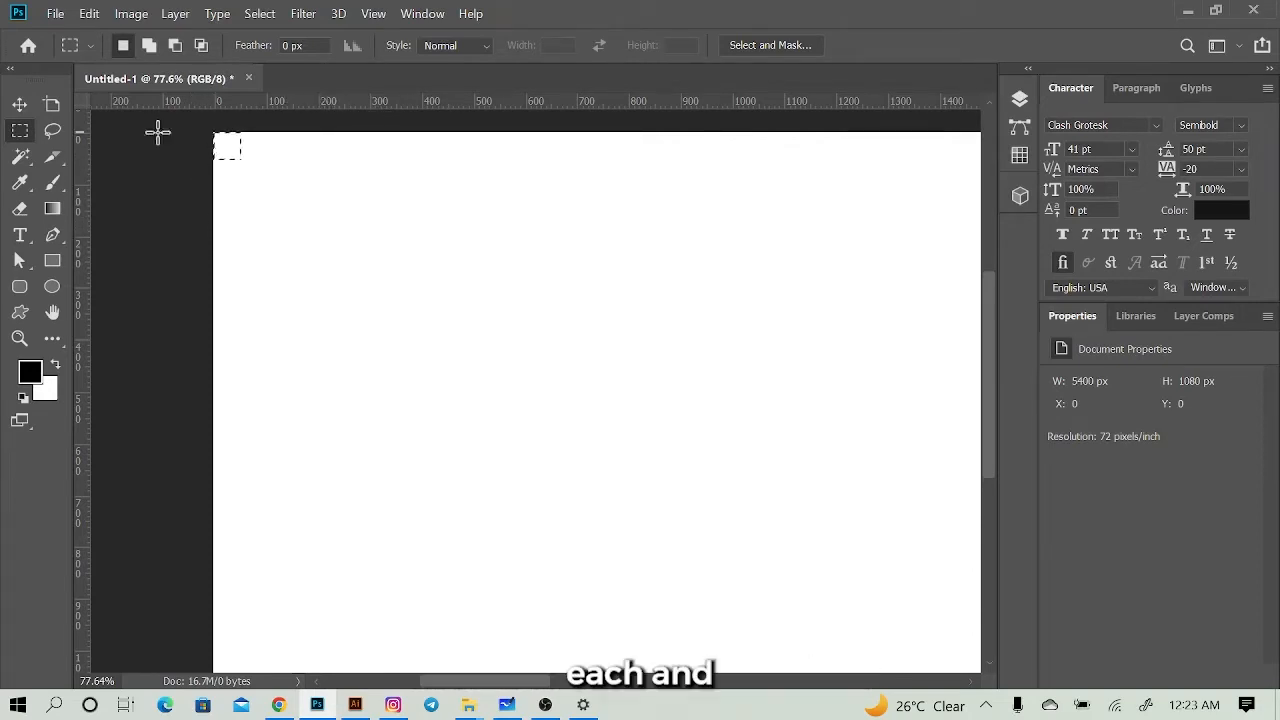
Step: Add a vertical guide along the selection's inner side edge and a horizontal guide along its lower edge
{"action": "left_click_drag", "start_coordinate": [84, 167], "coordinate": [241, 217]}
{"action": "key", "text": "v"}
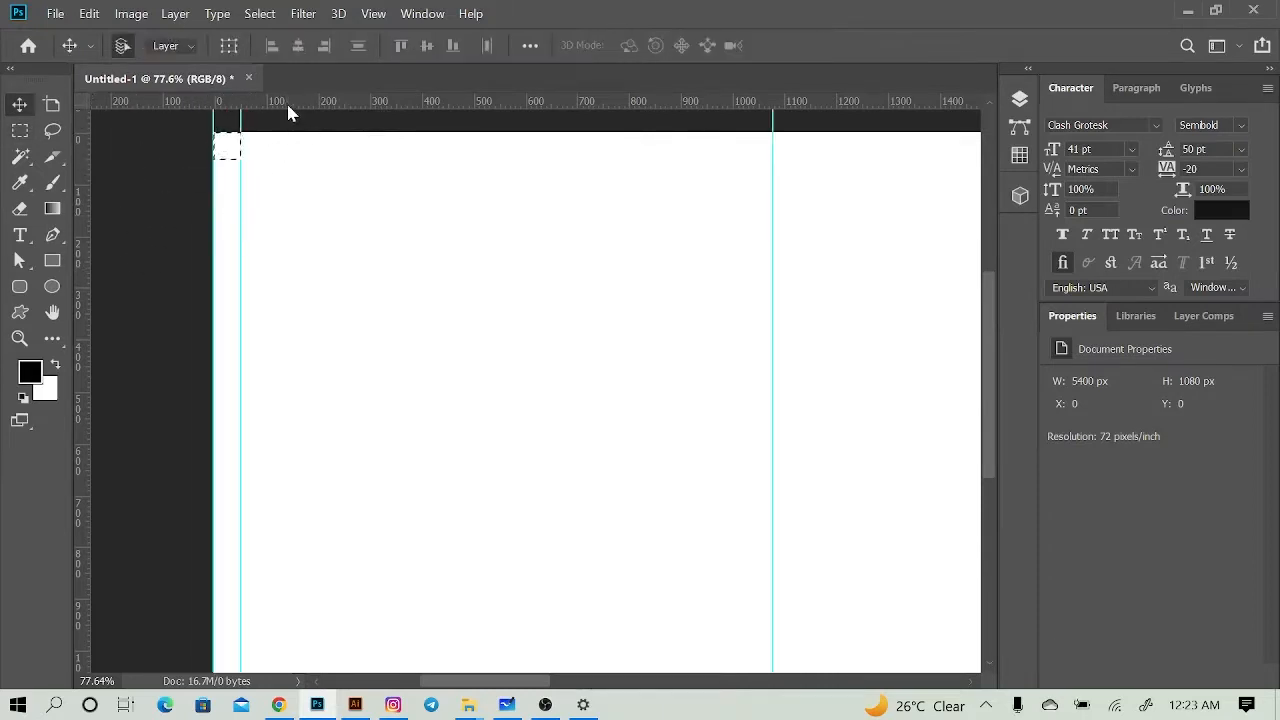
{"action": "left_click_drag", "start_coordinate": [290, 108], "coordinate": [314, 159]}
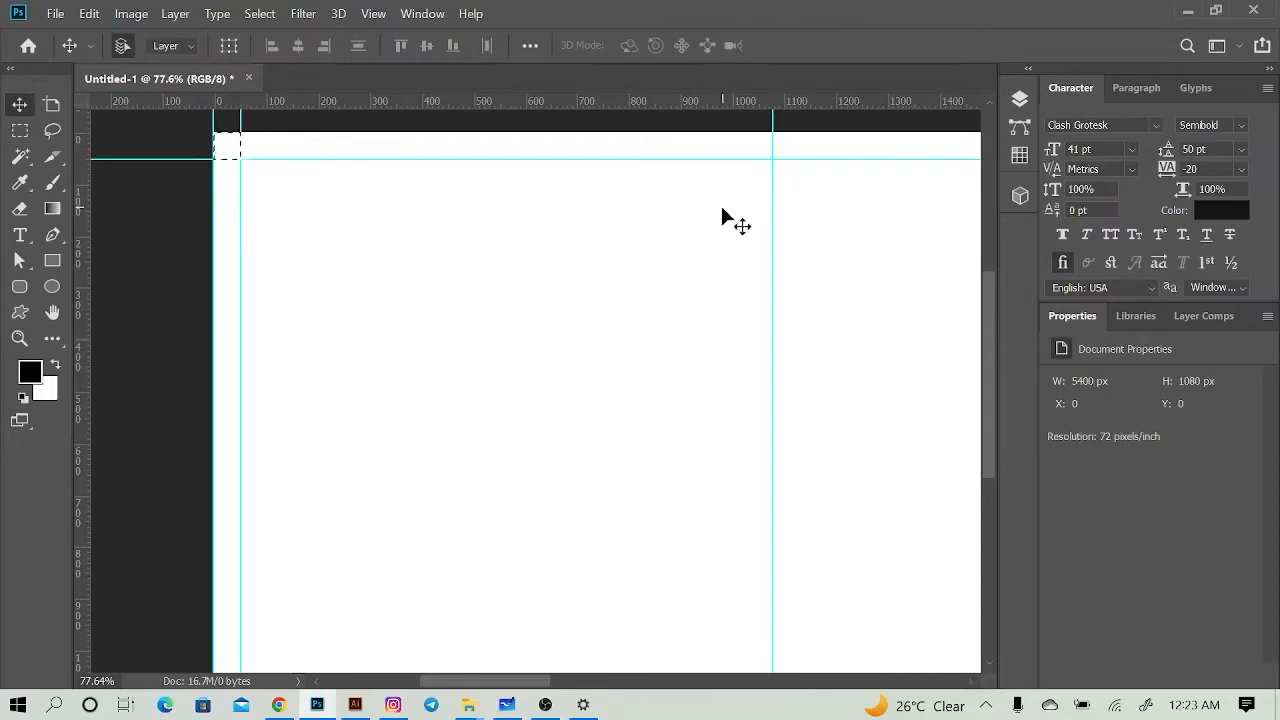
Step: Move the square selection to the first slide's lower-left corner and add a horizontal guide along its upper edge
{"action": "scroll", "coordinate": [409, 477], "scroll_direction": "down", "scroll_amount": 3}
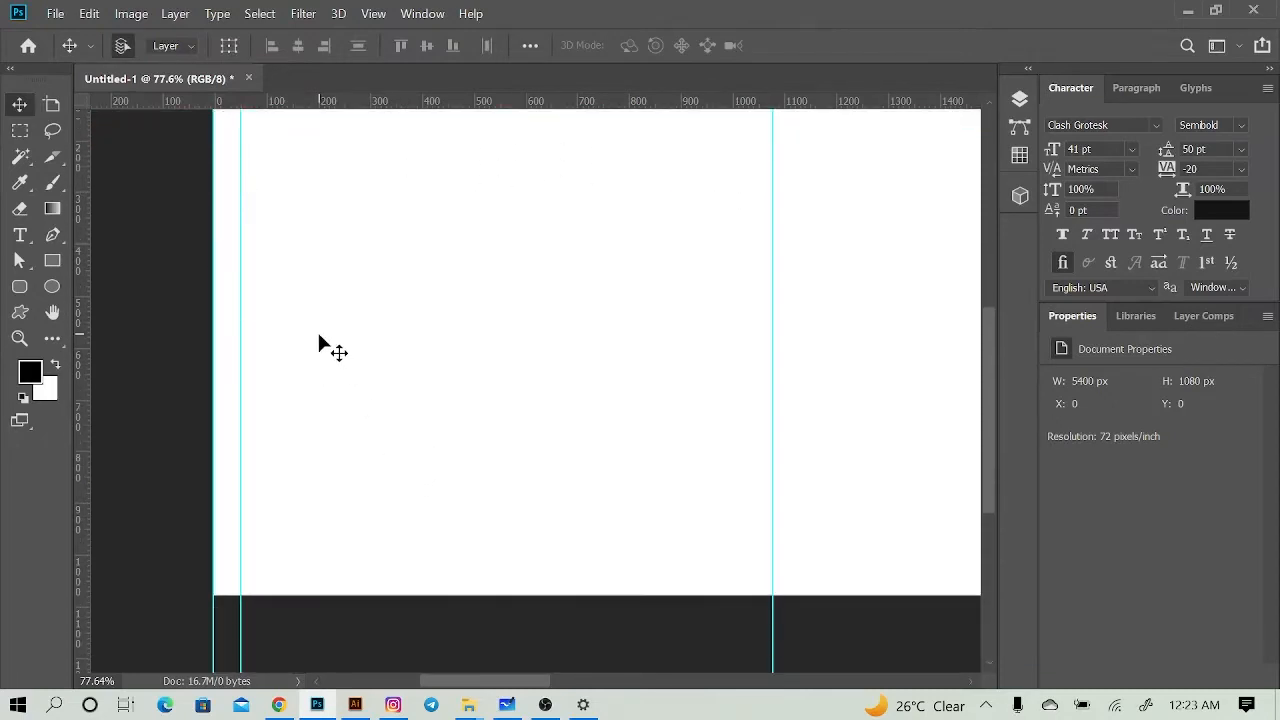
{"action": "scroll", "coordinate": [318, 342], "scroll_direction": "up", "scroll_amount": 2}
{"action": "scroll", "coordinate": [318, 336], "scroll_direction": "down", "scroll_amount": 1}
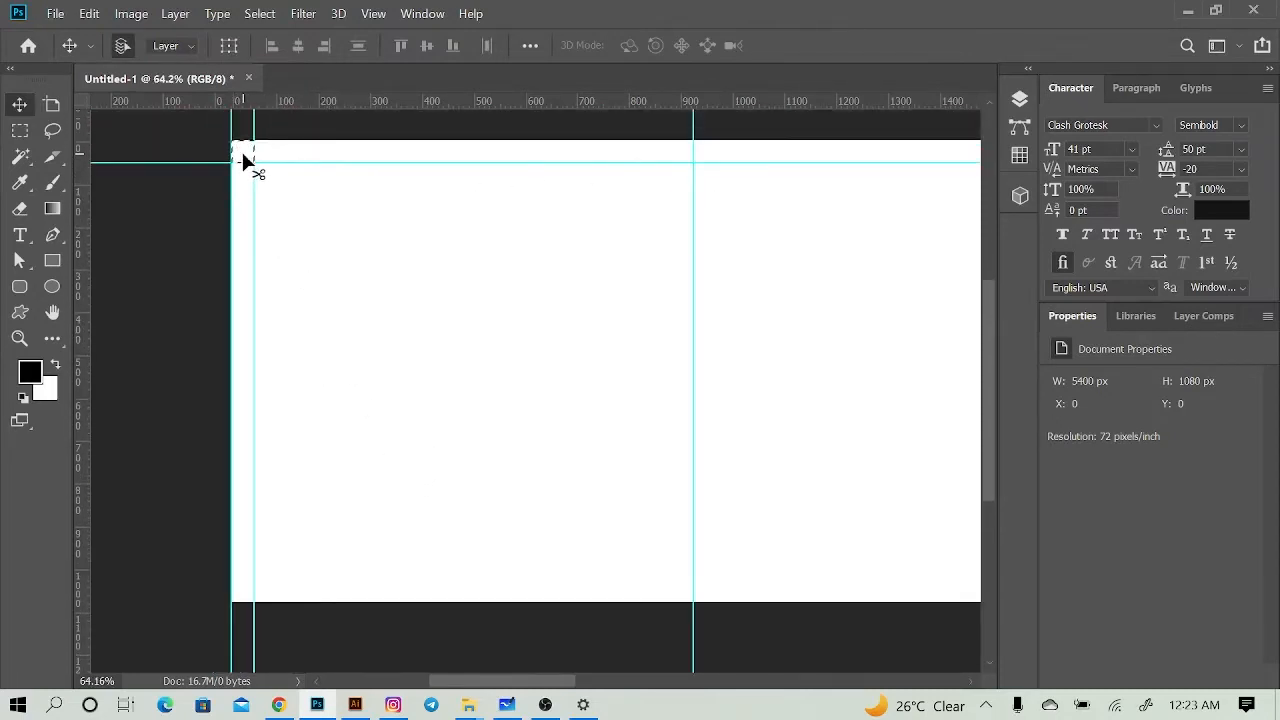
{"action": "left_click_drag", "start_coordinate": [241, 150], "coordinate": [249, 597]}
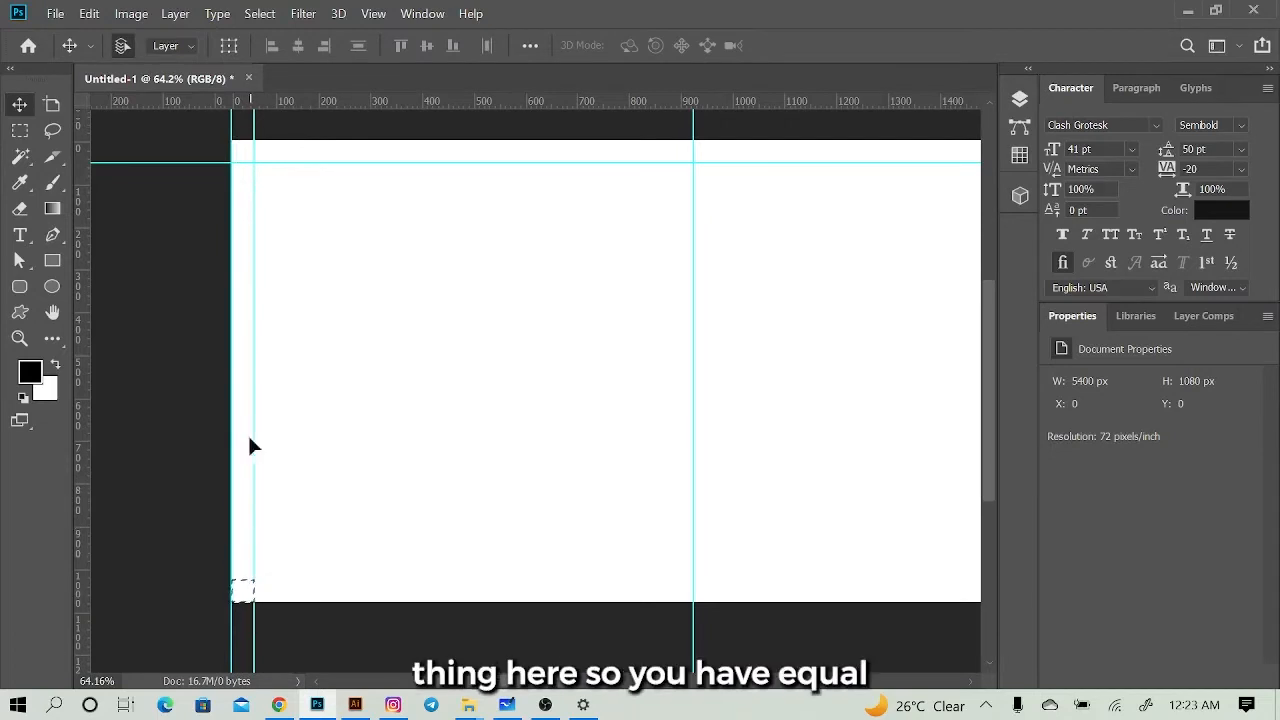
{"action": "left_click_drag", "start_coordinate": [286, 112], "coordinate": [326, 579]}
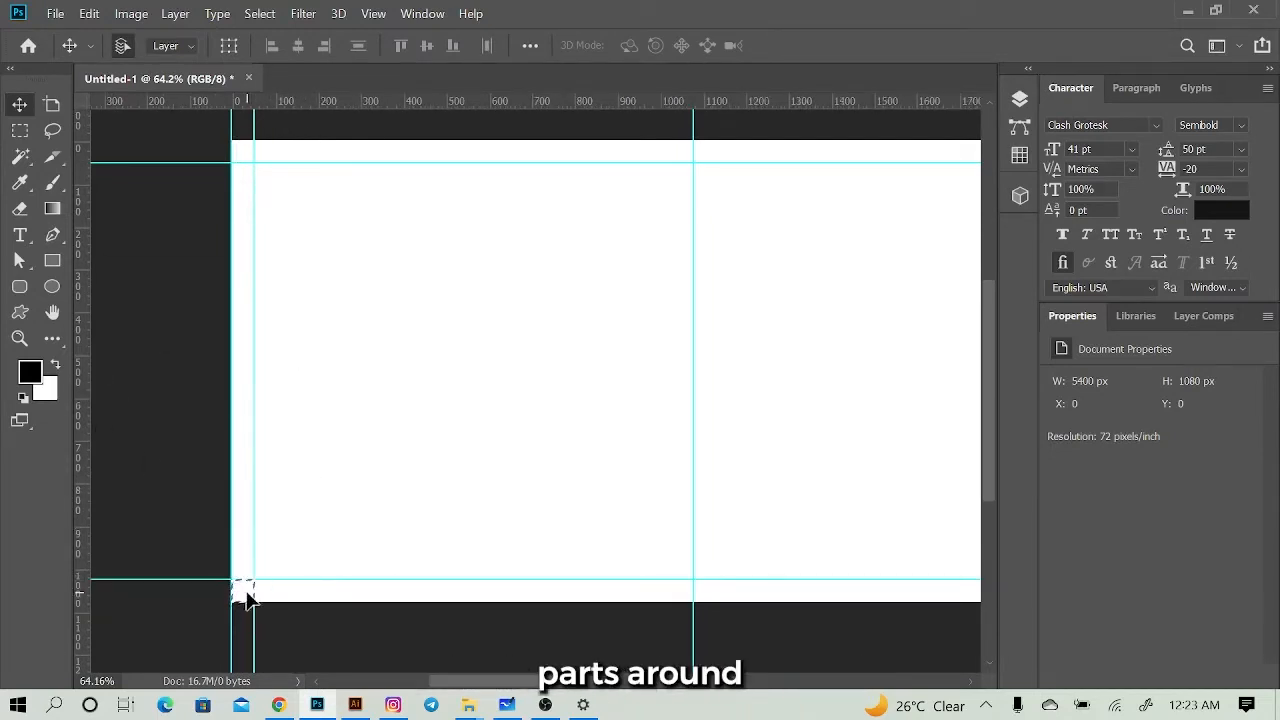
Step: Move the selection to the first slide's lower-right corner, add a vertical guide along its inner edge, and deselect
{"action": "left_click_drag", "start_coordinate": [241, 592], "coordinate": [680, 606]}
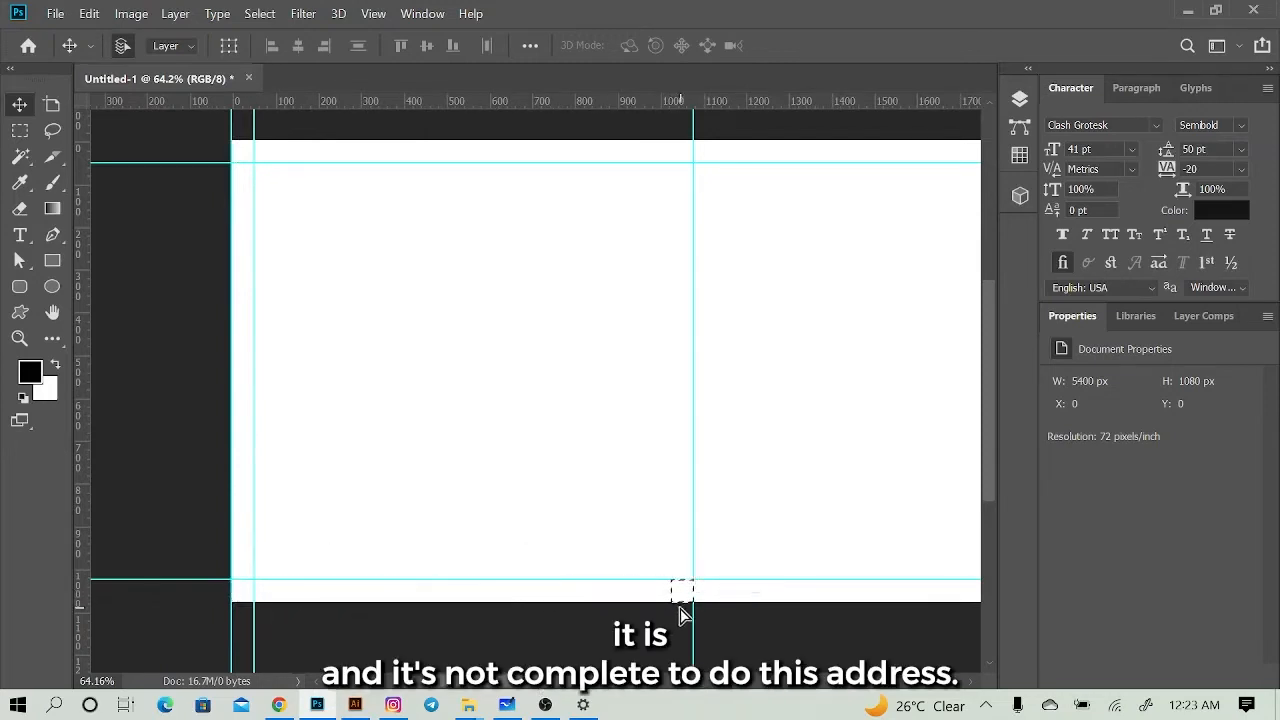
{"action": "left_click_drag", "start_coordinate": [84, 362], "coordinate": [670, 460]}
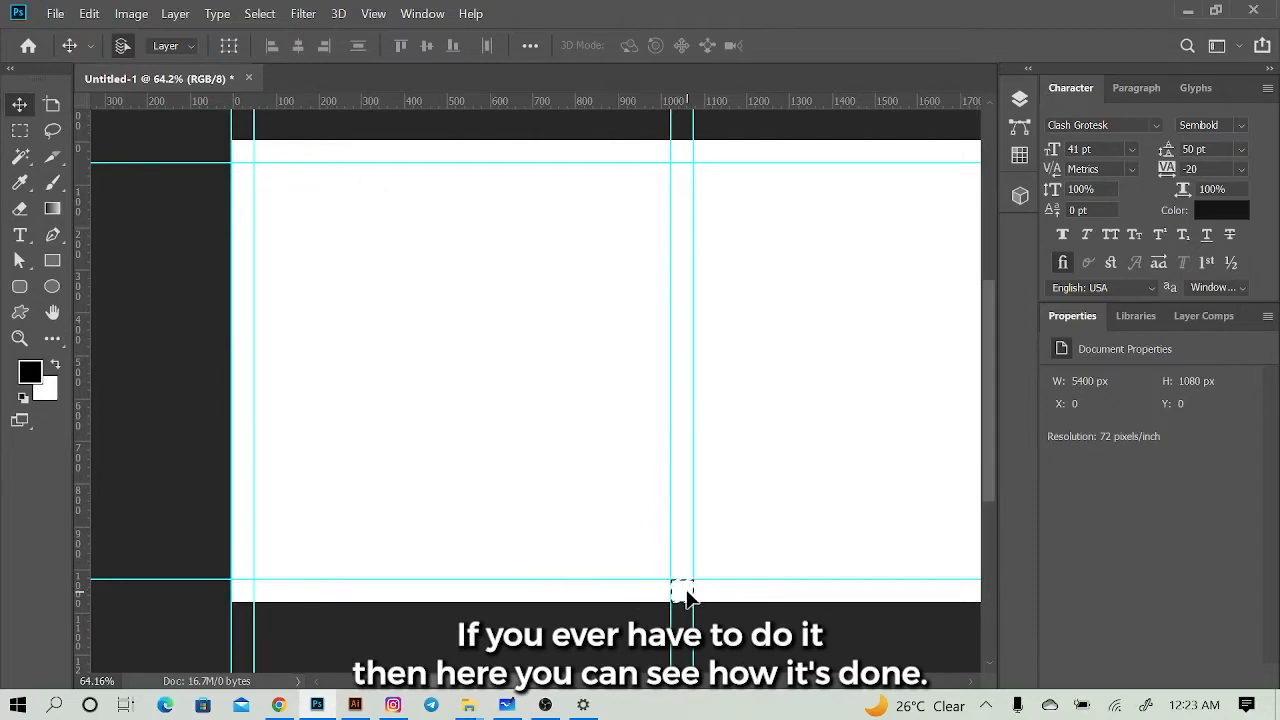
{"action": "left_click_drag", "start_coordinate": [687, 597], "coordinate": [648, 165]}
{"action": "key", "text": "ctrl+d"}
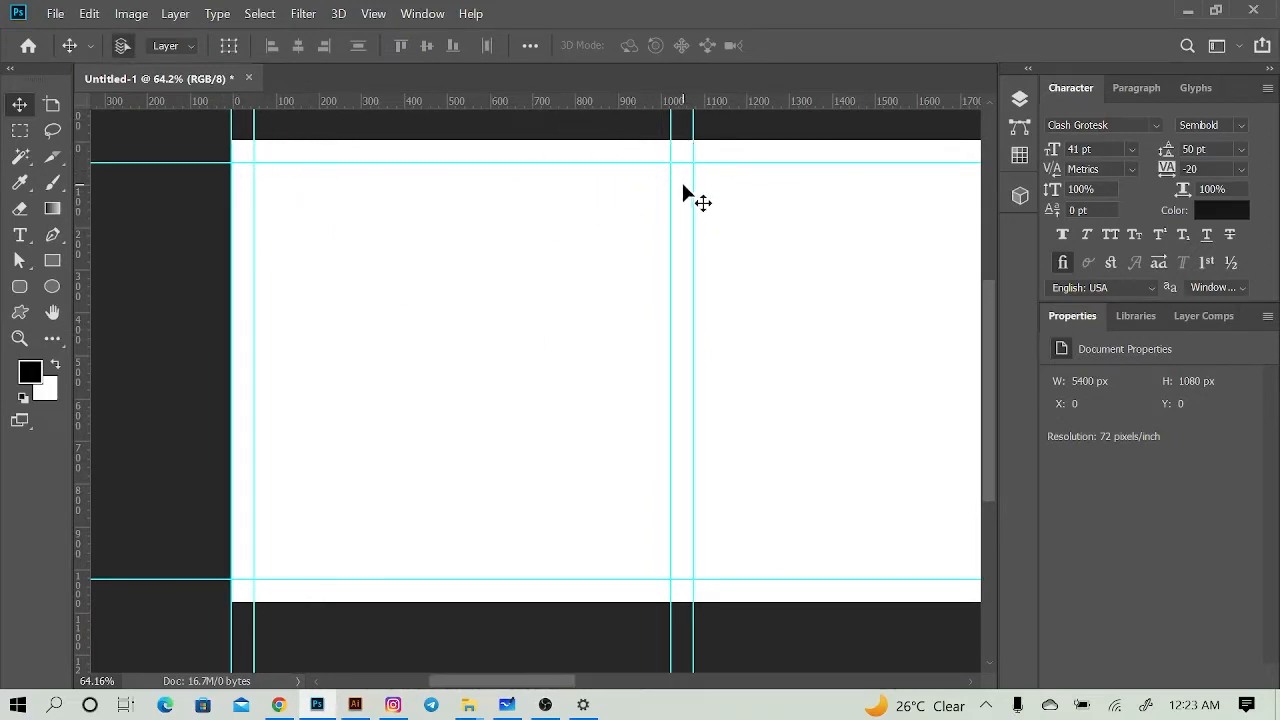
Step: Look over the first slide's margin guides and the column guides across the following slides
{"action": "scroll", "coordinate": [670, 293], "scroll_direction": "down", "scroll_amount": 4}
{"action": "left_click", "coordinate": [680, 302]}
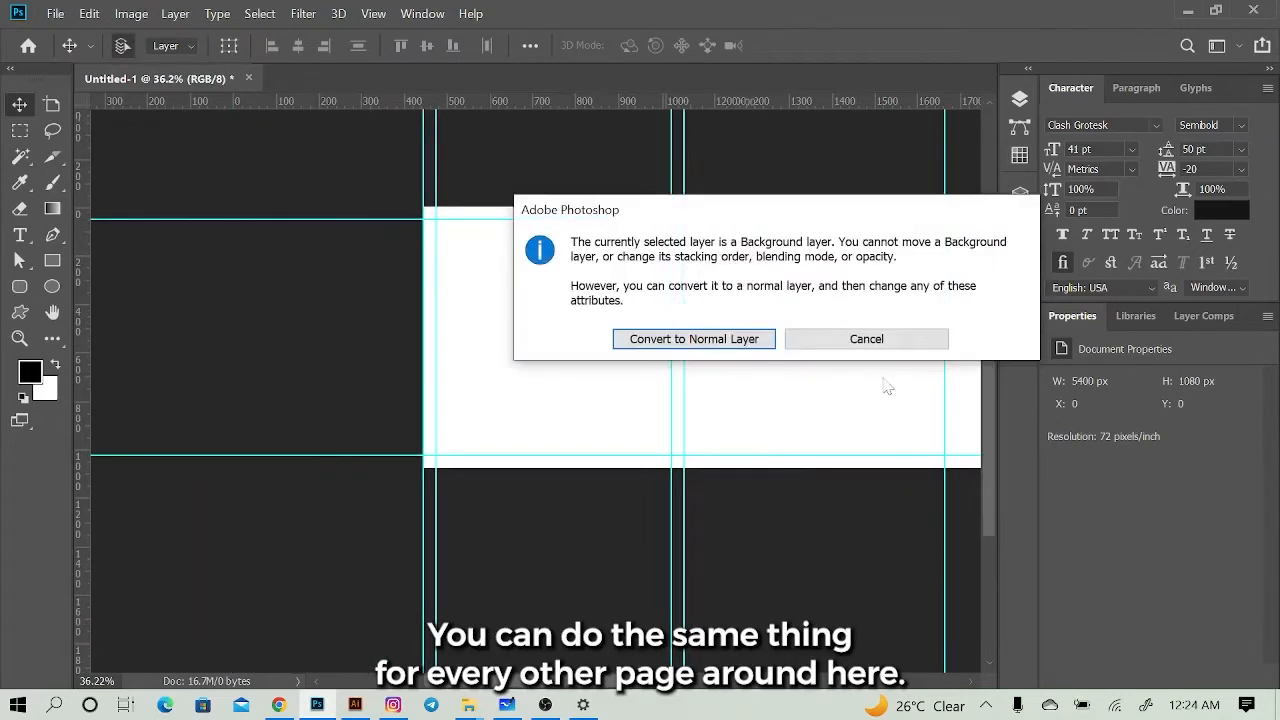
{"action": "left_click", "coordinate": [866, 339]}
{"action": "scroll", "coordinate": [705, 283], "scroll_direction": "right", "scroll_amount": 4}
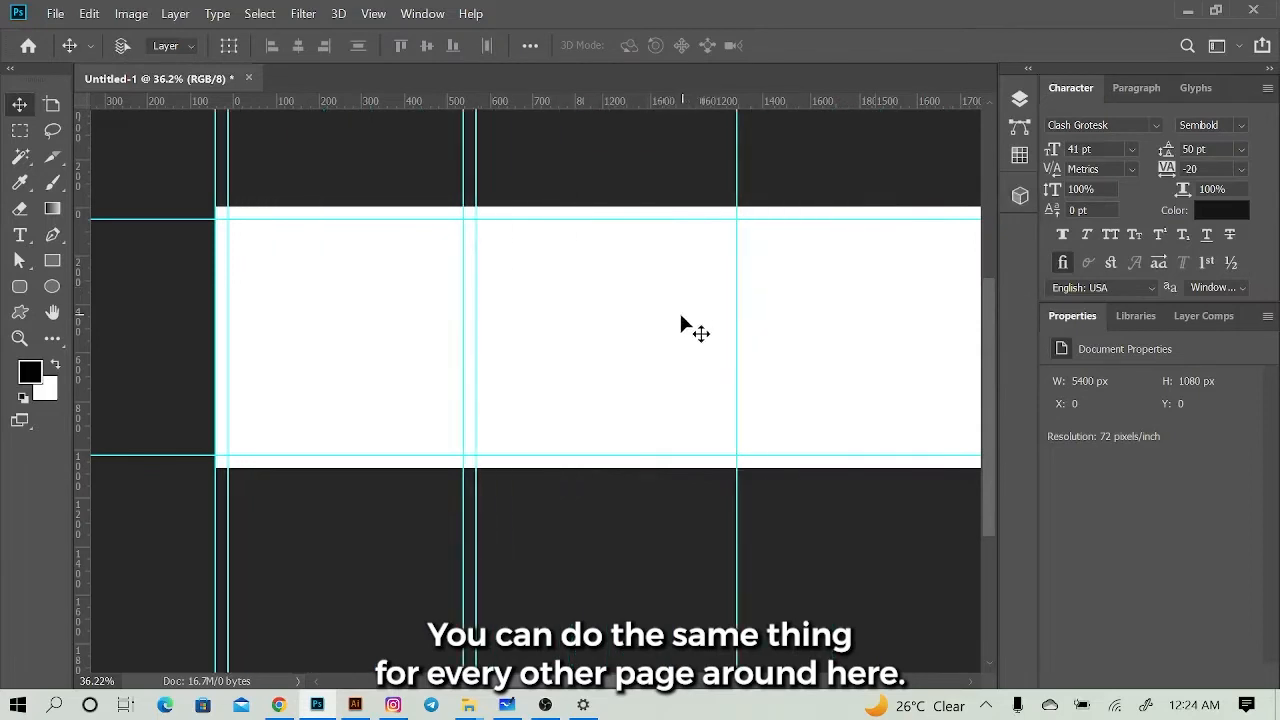
{"action": "scroll", "coordinate": [681, 318], "scroll_direction": "right", "scroll_amount": 8}
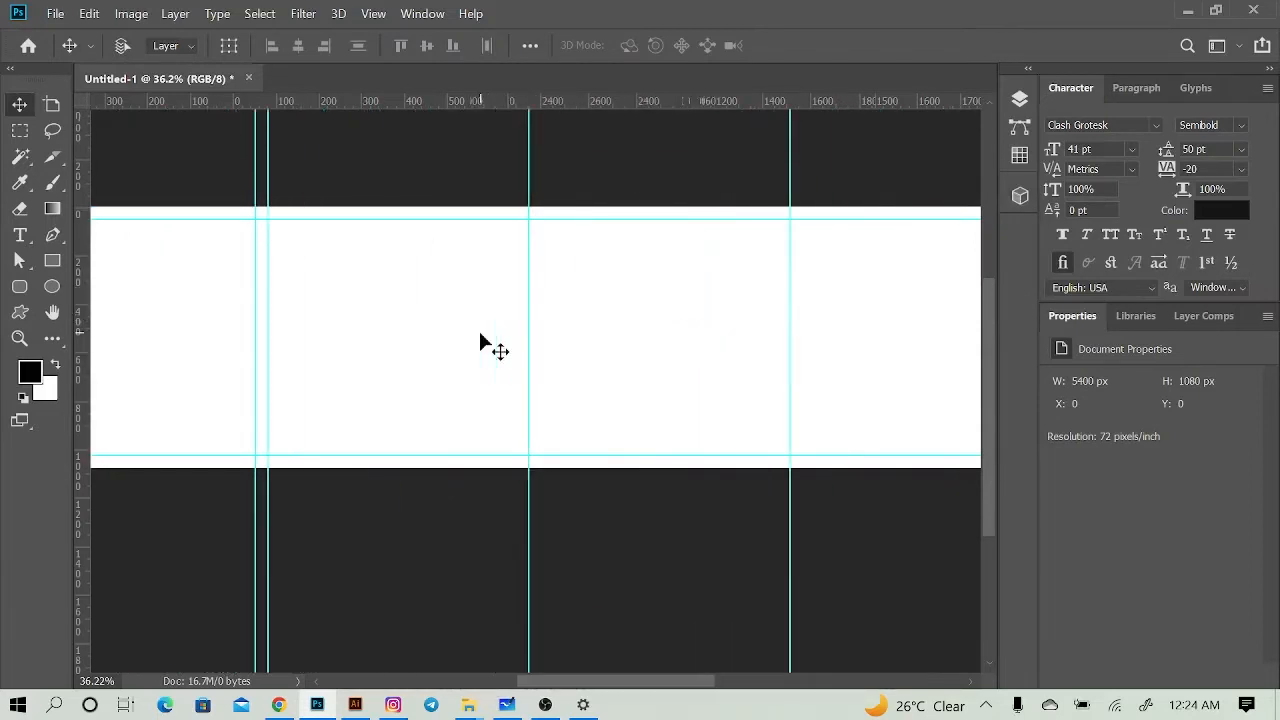
{"action": "scroll", "coordinate": [481, 336], "scroll_direction": "left", "scroll_amount": 8}
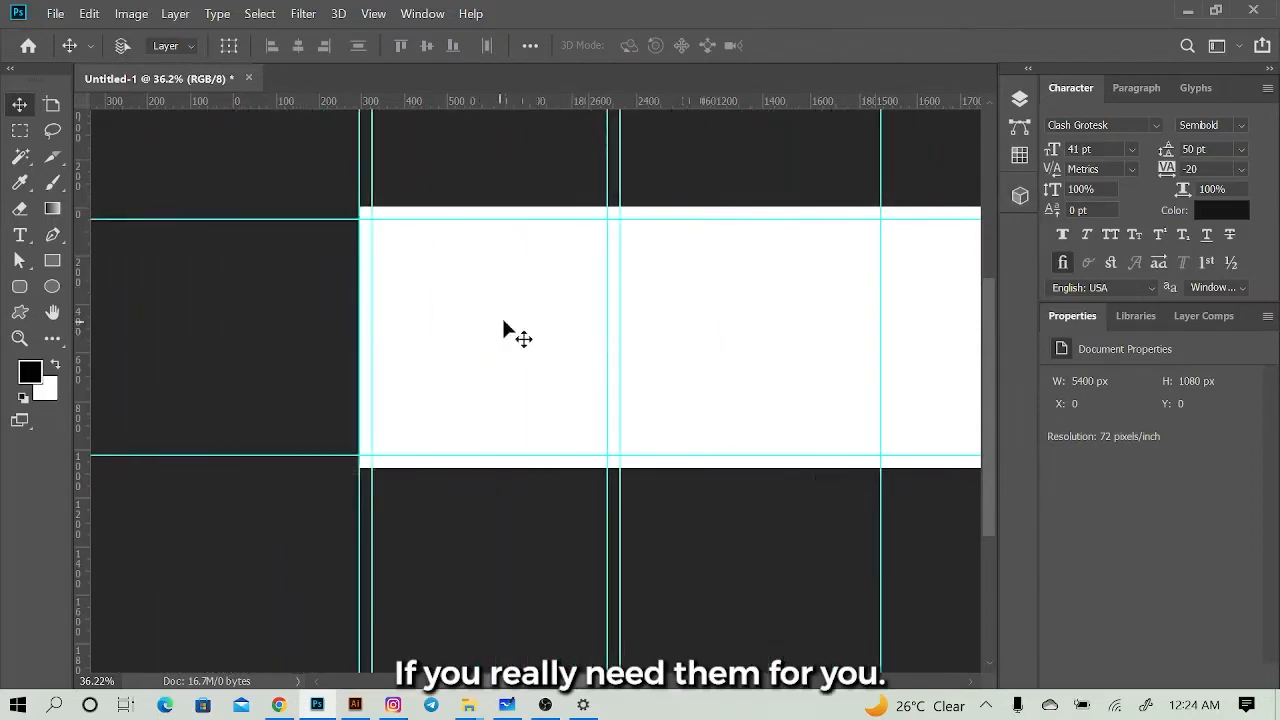
{"action": "scroll", "coordinate": [523, 292], "scroll_direction": "up", "scroll_amount": 4}
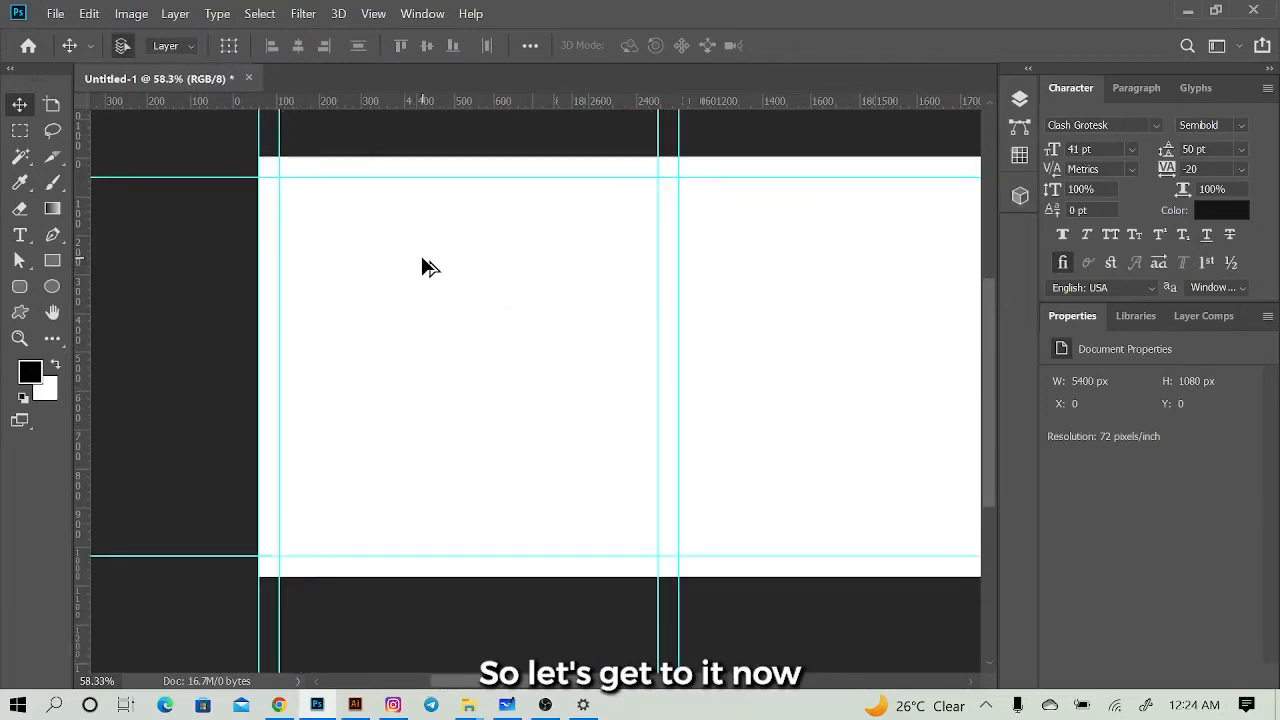
{"action": "scroll", "coordinate": [423, 263], "scroll_direction": "up", "scroll_amount": 1}
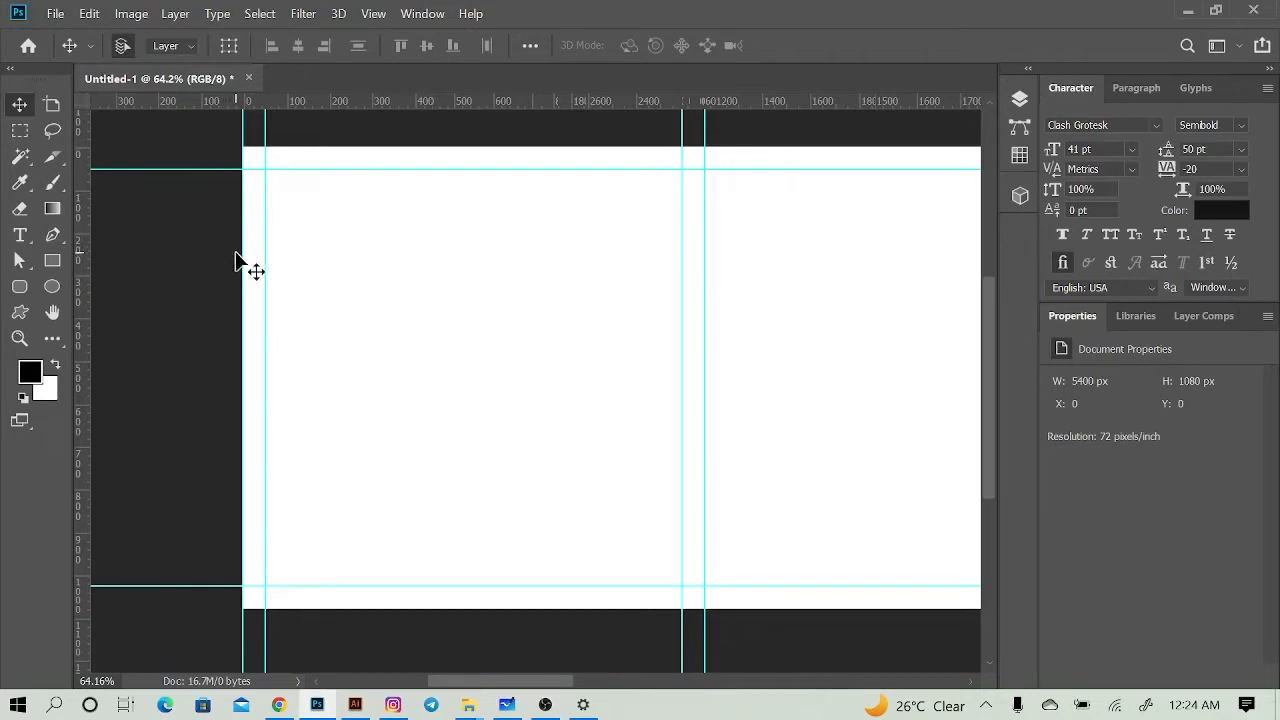
Step: Start a text layer at the first slide's left margin guide and align its text to the left
{"action": "key", "text": "t"}
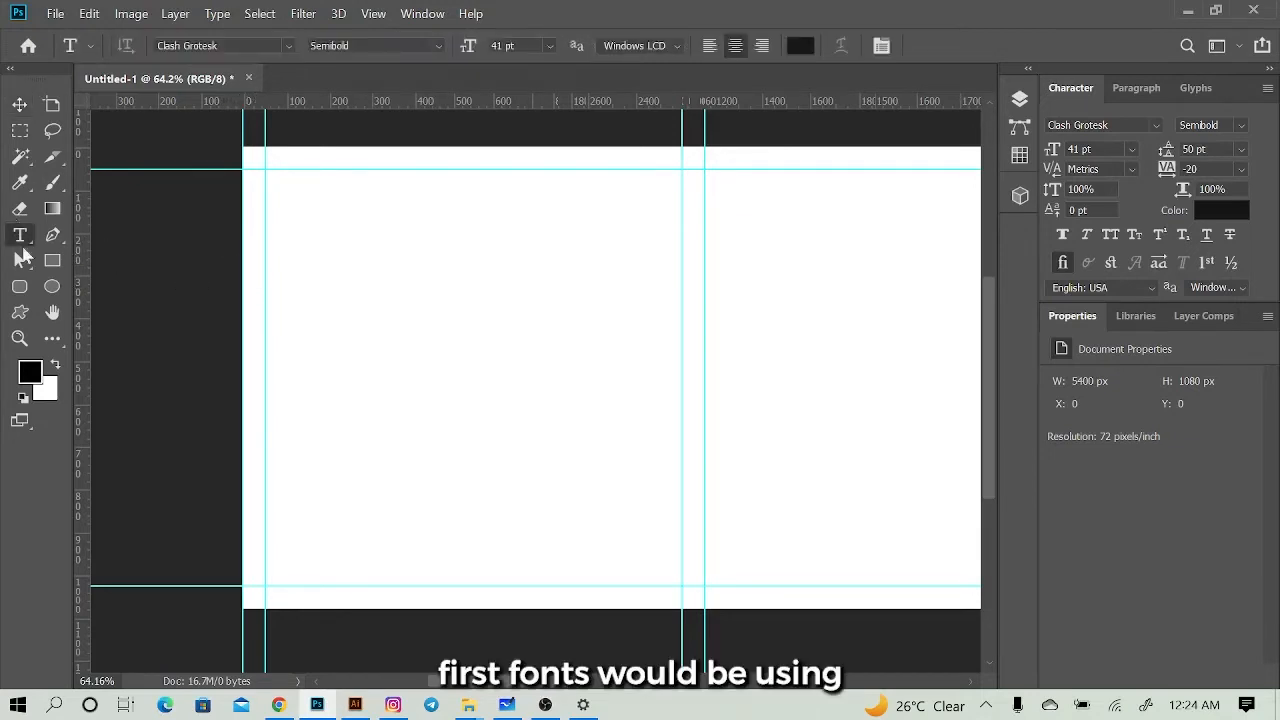
{"action": "left_click", "coordinate": [270, 332]}
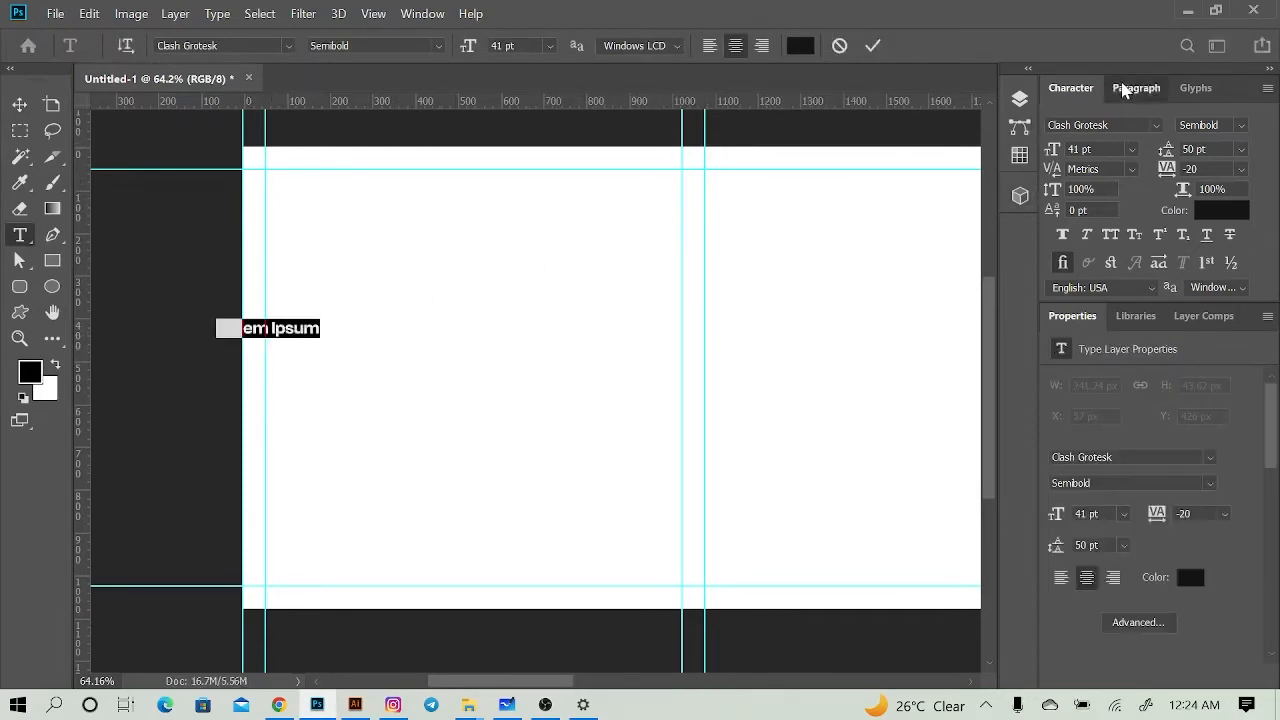
{"action": "left_click", "coordinate": [1136, 88]}
{"action": "left_click", "coordinate": [1066, 125]}
{"action": "left_click", "coordinate": [1071, 88]}
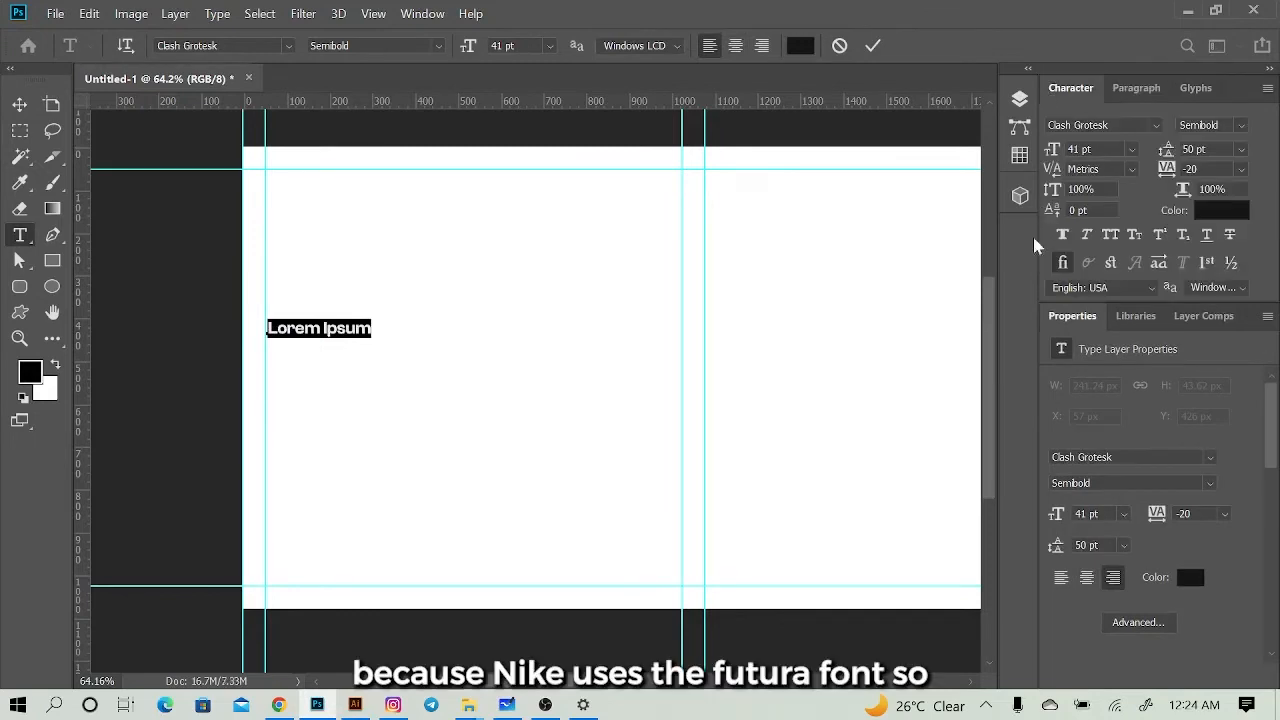
Step: Set the font to Futura-Bold Regular and enter "AIR" and "MAX270" on two lines as the first slide's heading
{"action": "left_click", "coordinate": [1157, 125]}
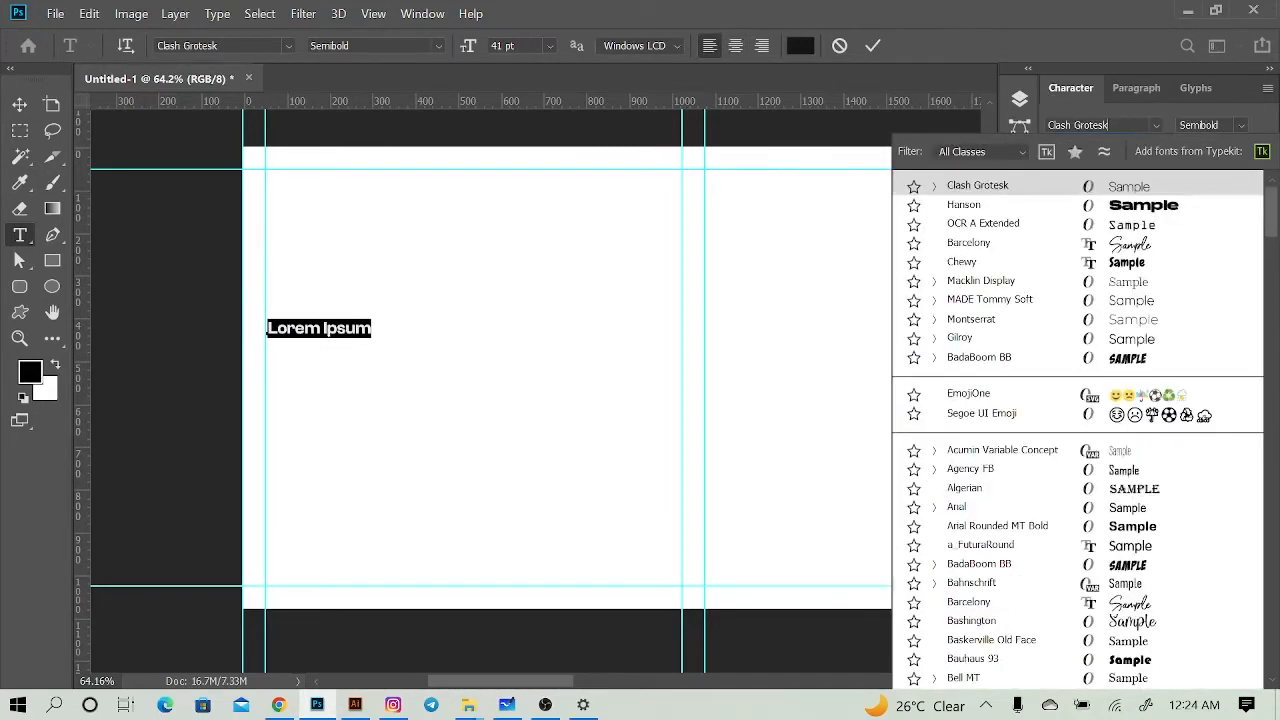
{"action": "type", "text": "futur"}
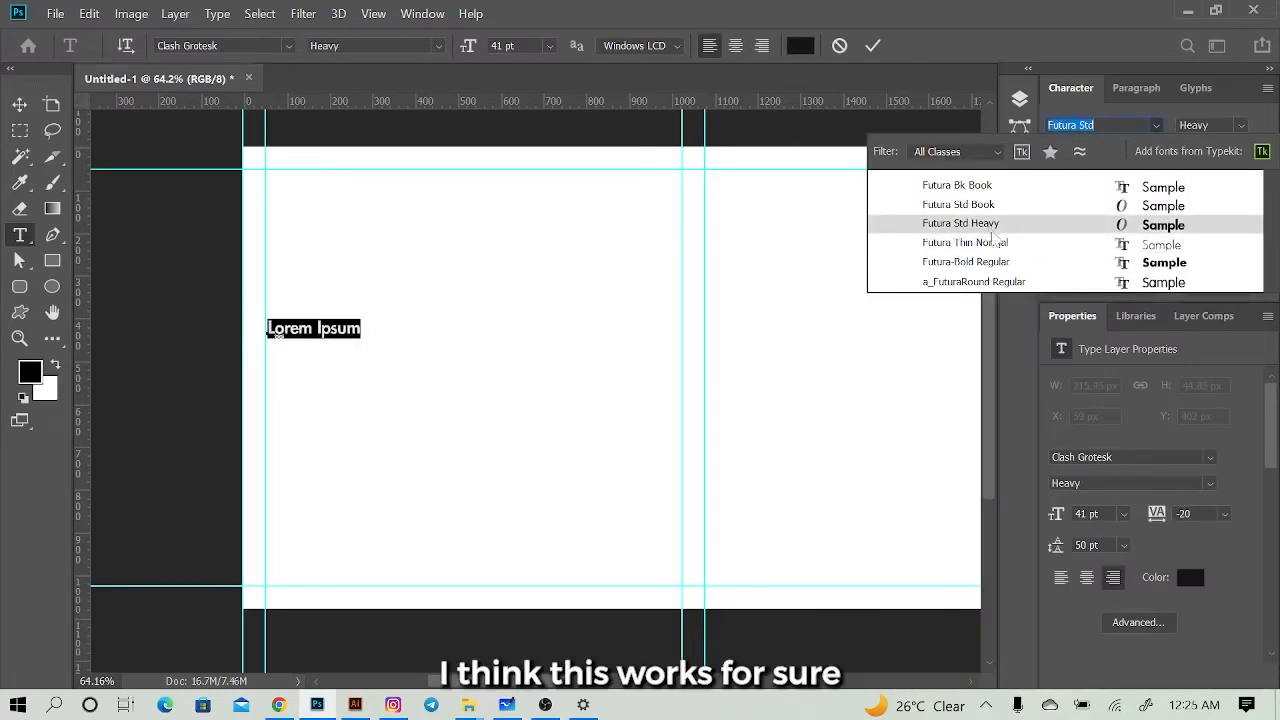
{"action": "left_click", "coordinate": [972, 266]}
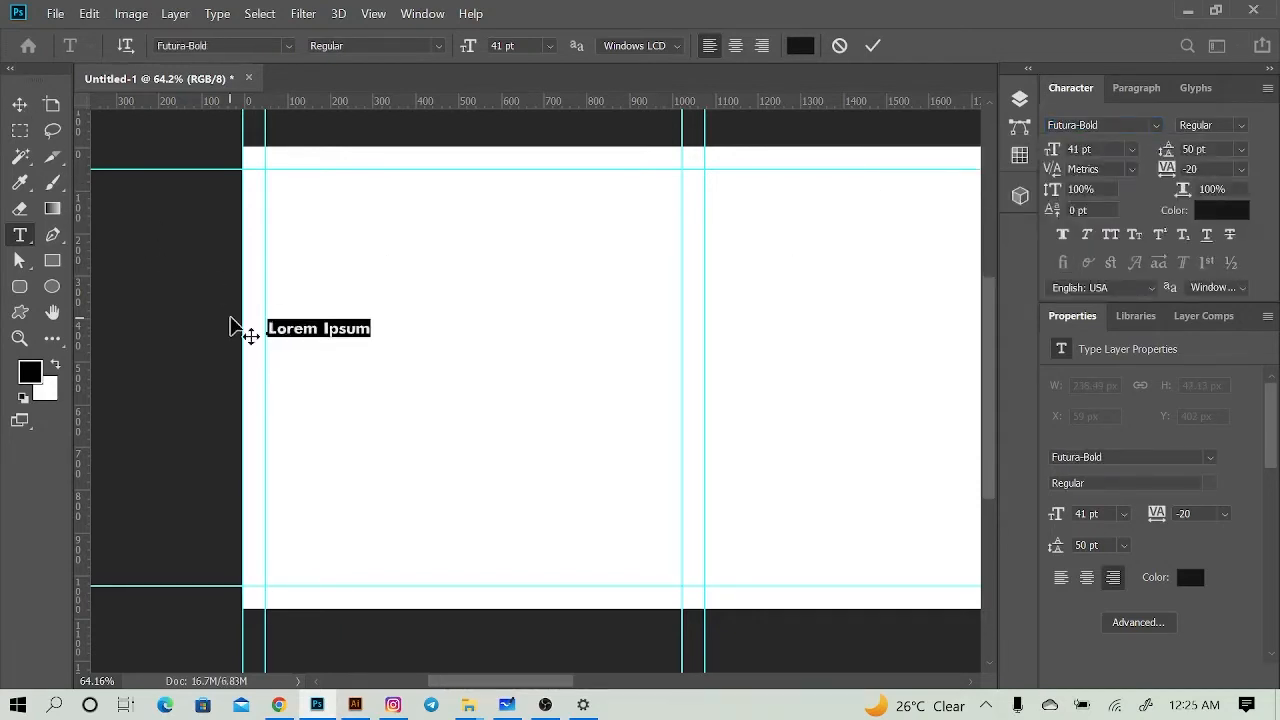
{"action": "type", "text": "AIR "}
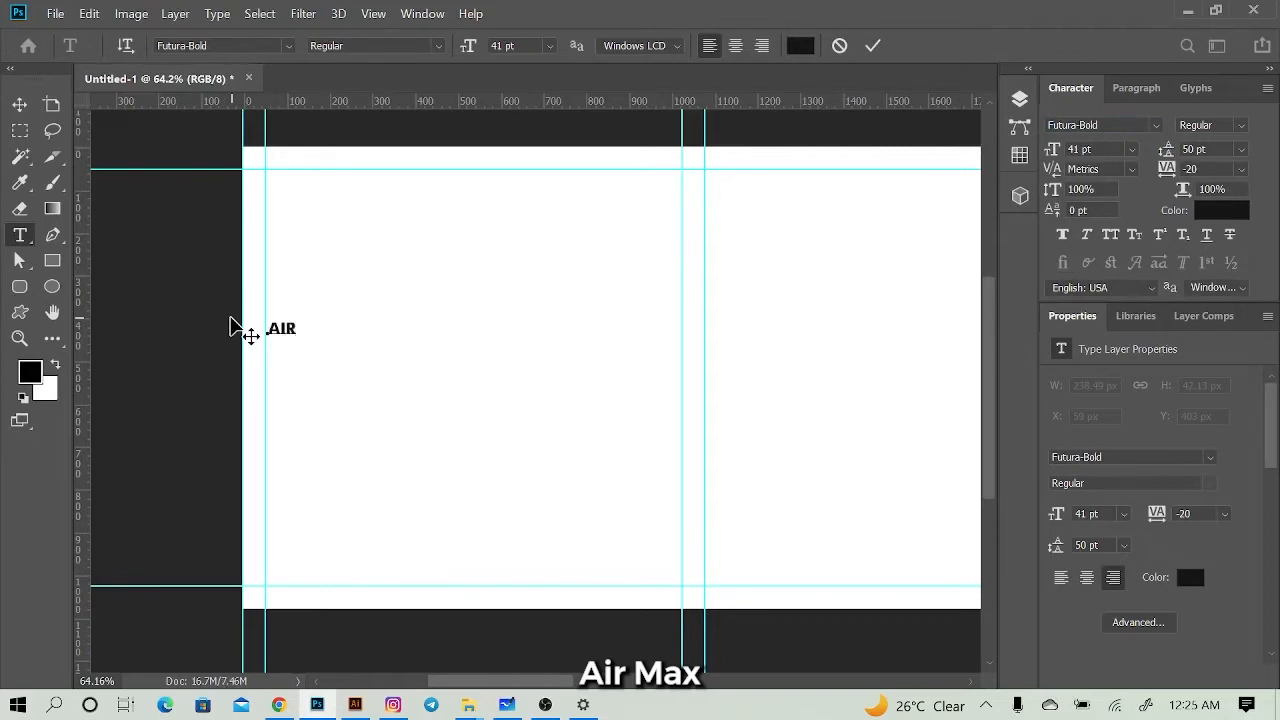
{"action": "type", "text": "MAX270"}
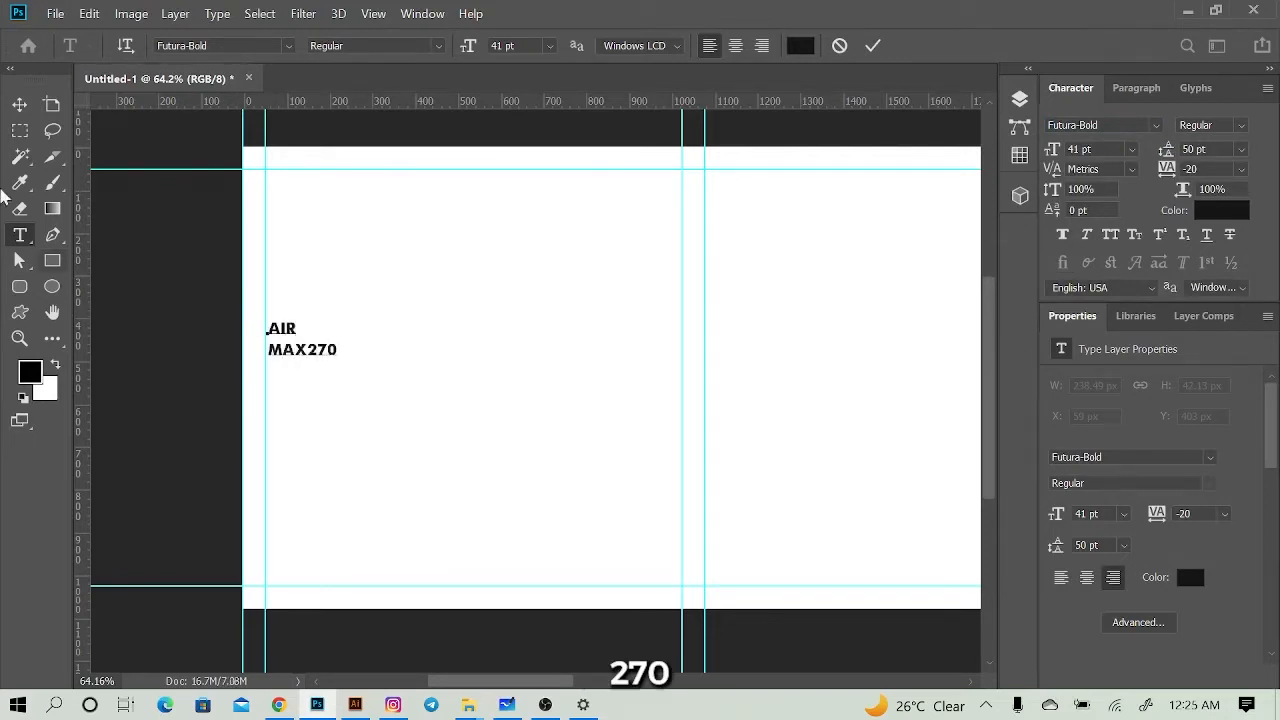
{"action": "left_click", "coordinate": [19, 104]}
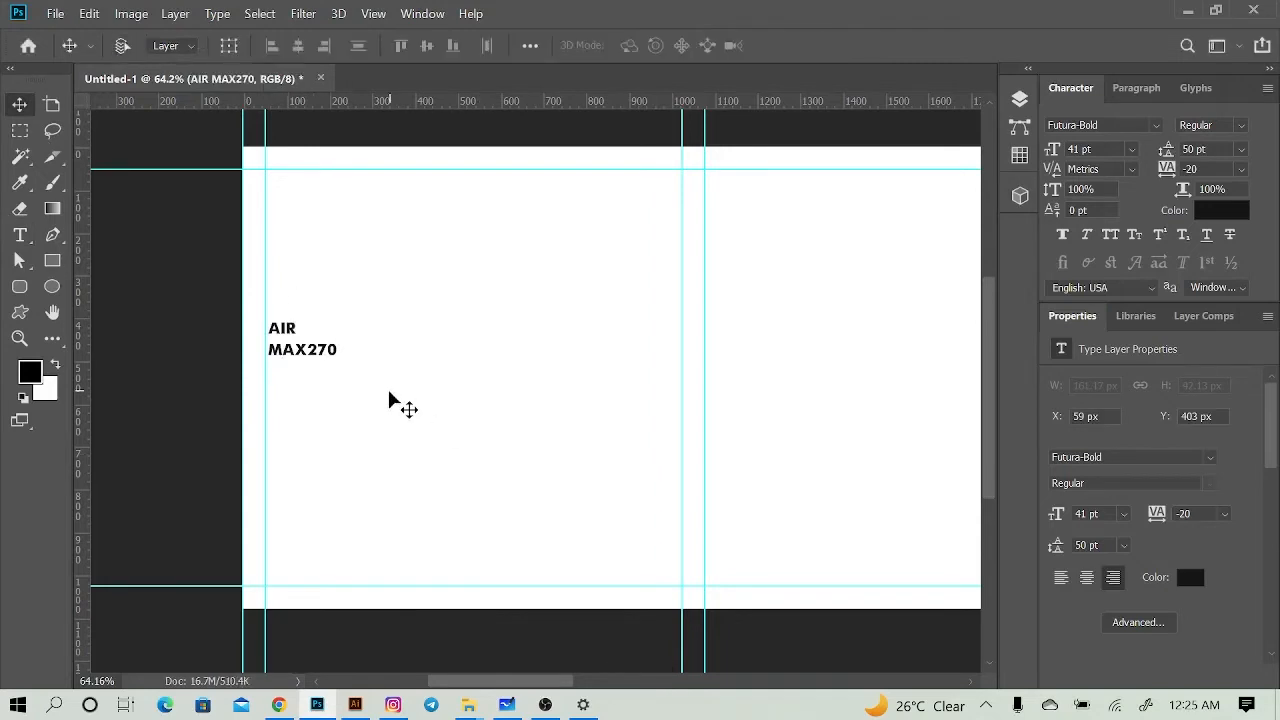
Step: Scale the AIR MAX270 heading up proportionally to a text size of about 181 pt
{"action": "key", "text": "ctrl+t"}
{"action": "left_click_drag", "start_coordinate": [338, 357], "coordinate": [517, 574]}
{"action": "key", "text": "Return"}
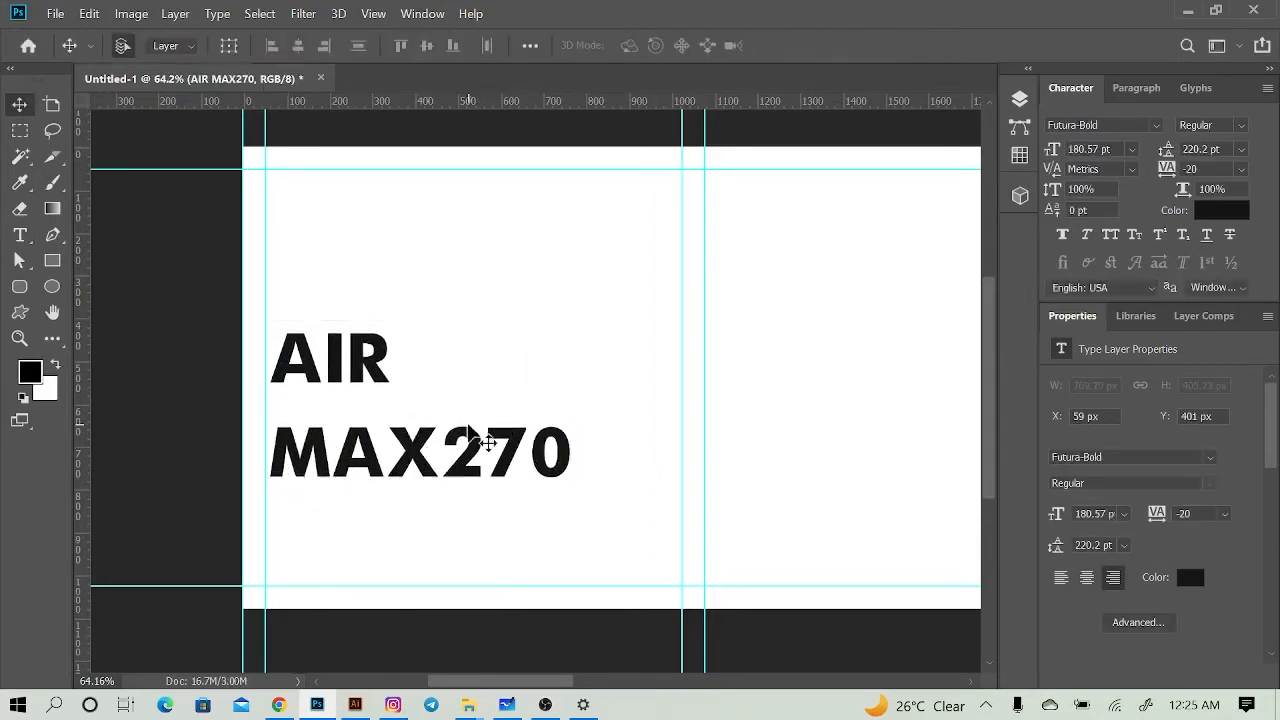
Step: Change the AIR MAX270 heading's font to Futura Std Heavy
{"action": "left_click", "coordinate": [1241, 127]}
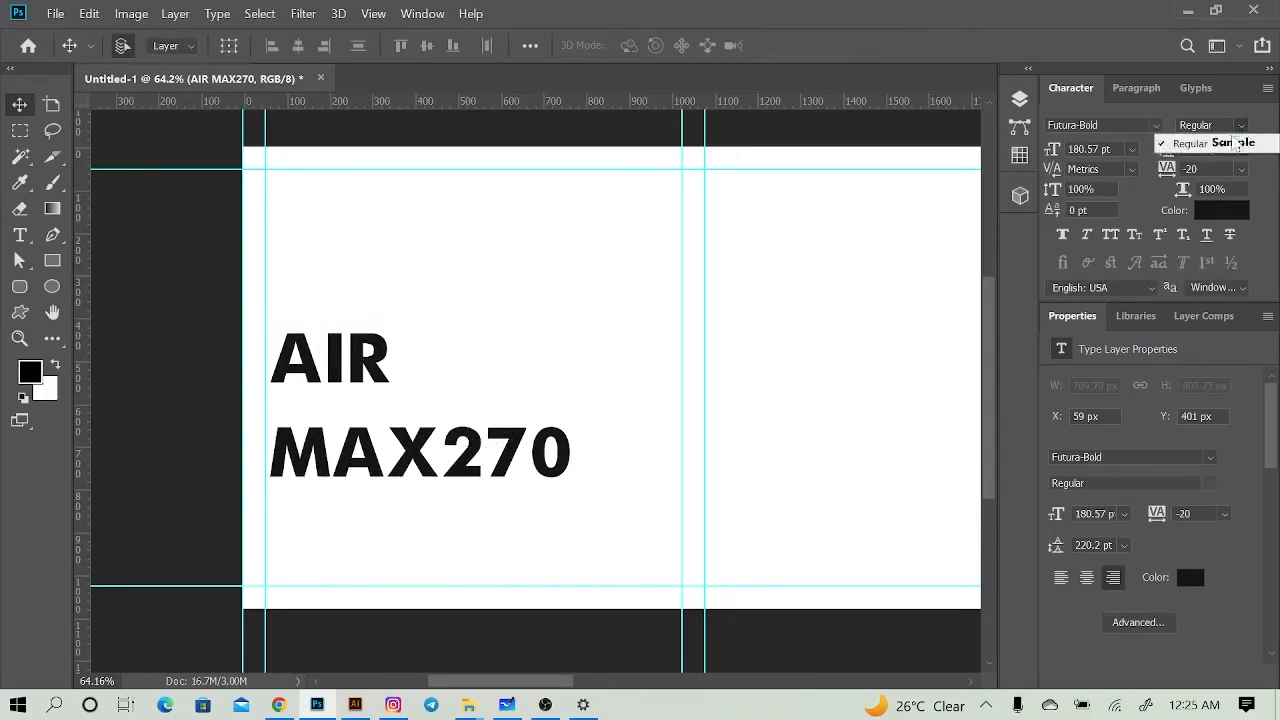
{"action": "left_click", "coordinate": [1155, 127]}
{"action": "left_click", "coordinate": [1098, 126]}
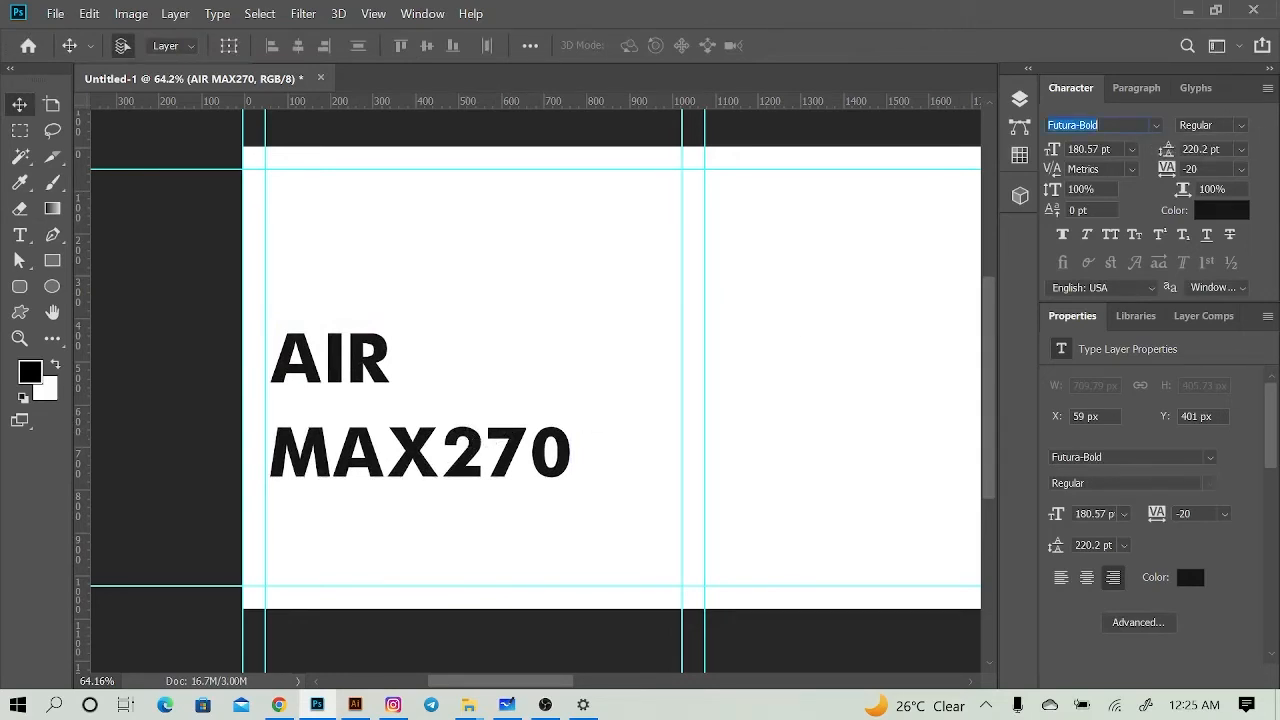
{"action": "type", "text": "FUTURA"}
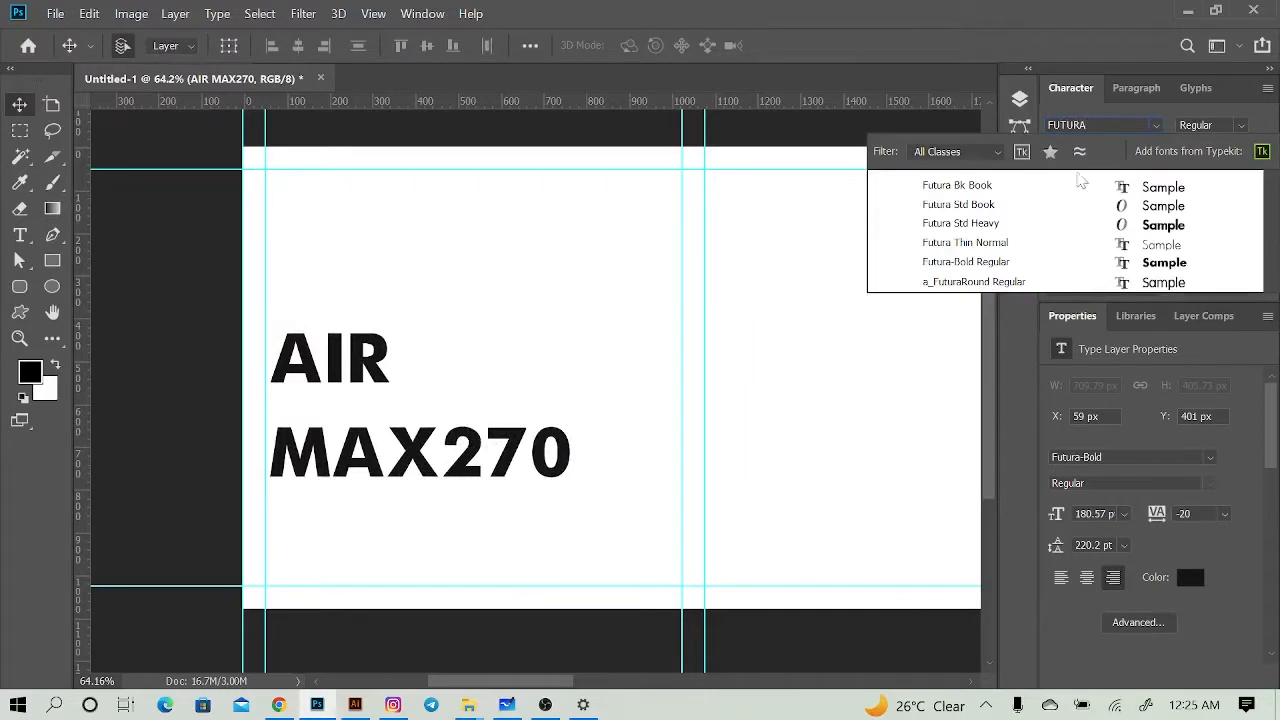
{"action": "left_click", "coordinate": [1032, 226]}
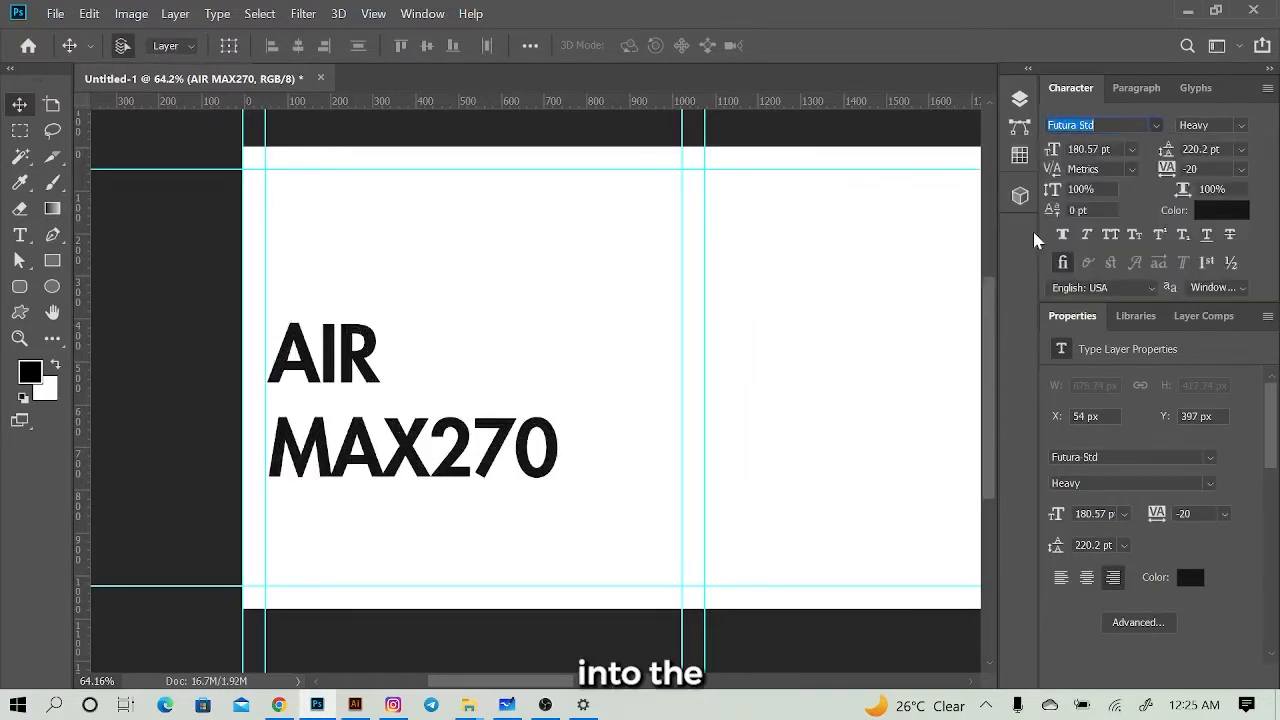
Step: Set the heading's leading to 170.2 pt and move it flush with the left margin guide, at about X 49 px, Y 464 px
{"action": "double_click", "coordinate": [455, 432]}
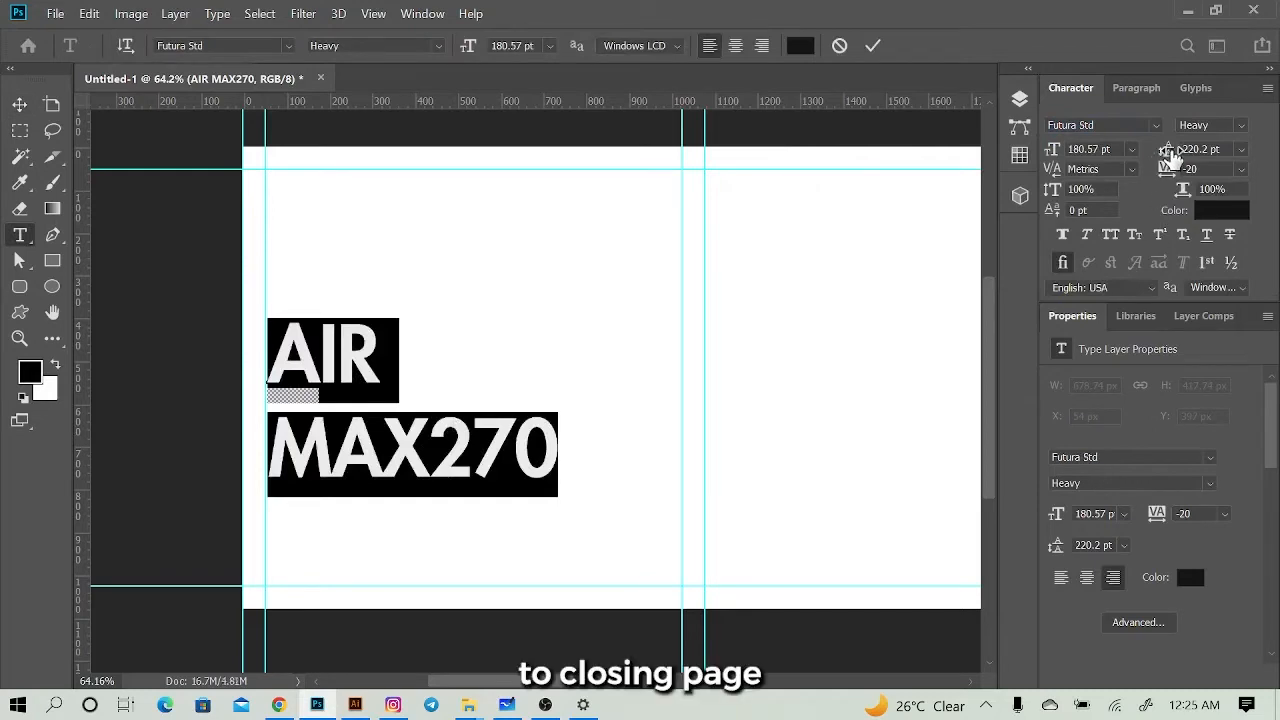
{"action": "left_click_drag", "start_coordinate": [1172, 155], "coordinate": [1118, 157]}
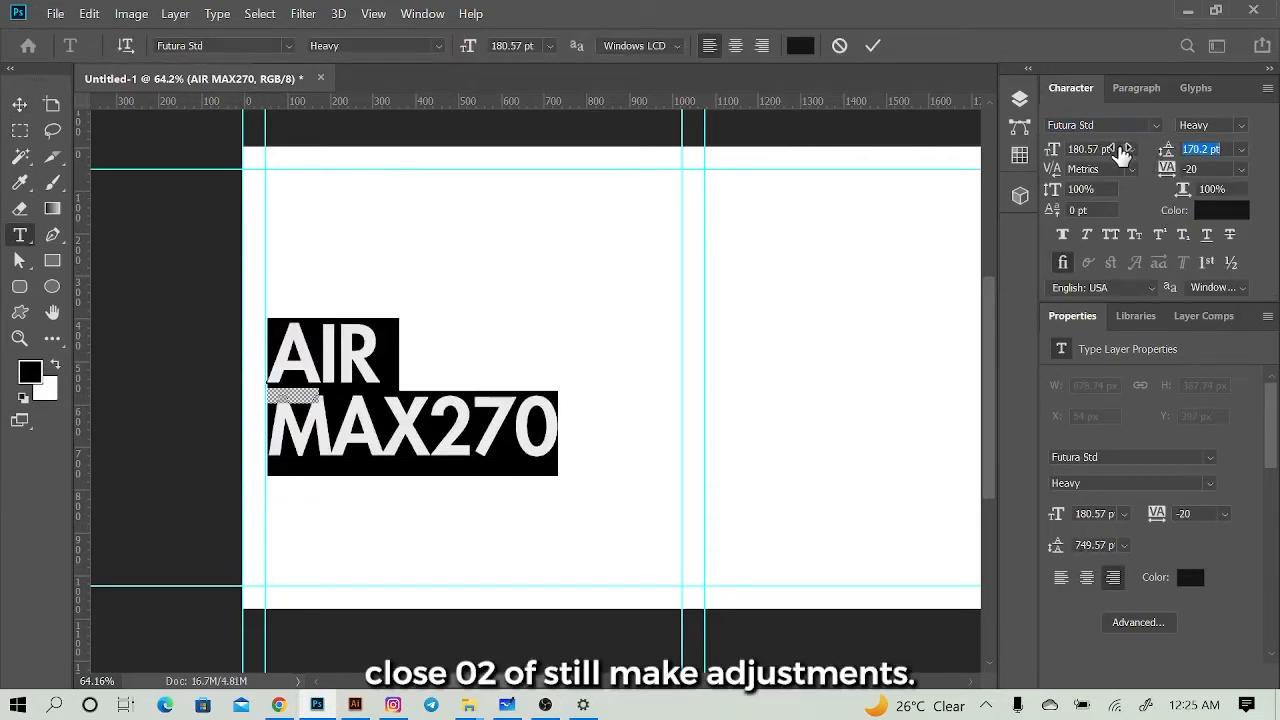
{"action": "left_click", "coordinate": [20, 105]}
{"action": "left_click_drag", "start_coordinate": [312, 292], "coordinate": [285, 321]}
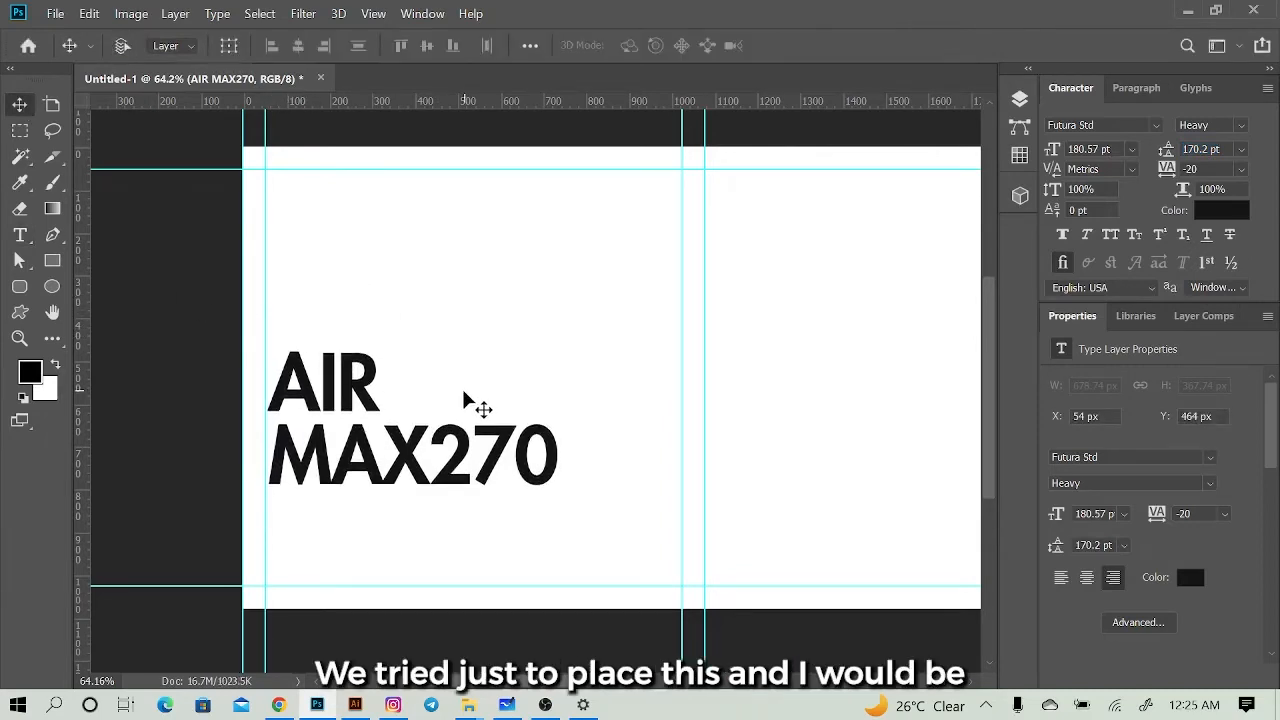
{"action": "left_click_drag", "start_coordinate": [464, 391], "coordinate": [462, 396]}
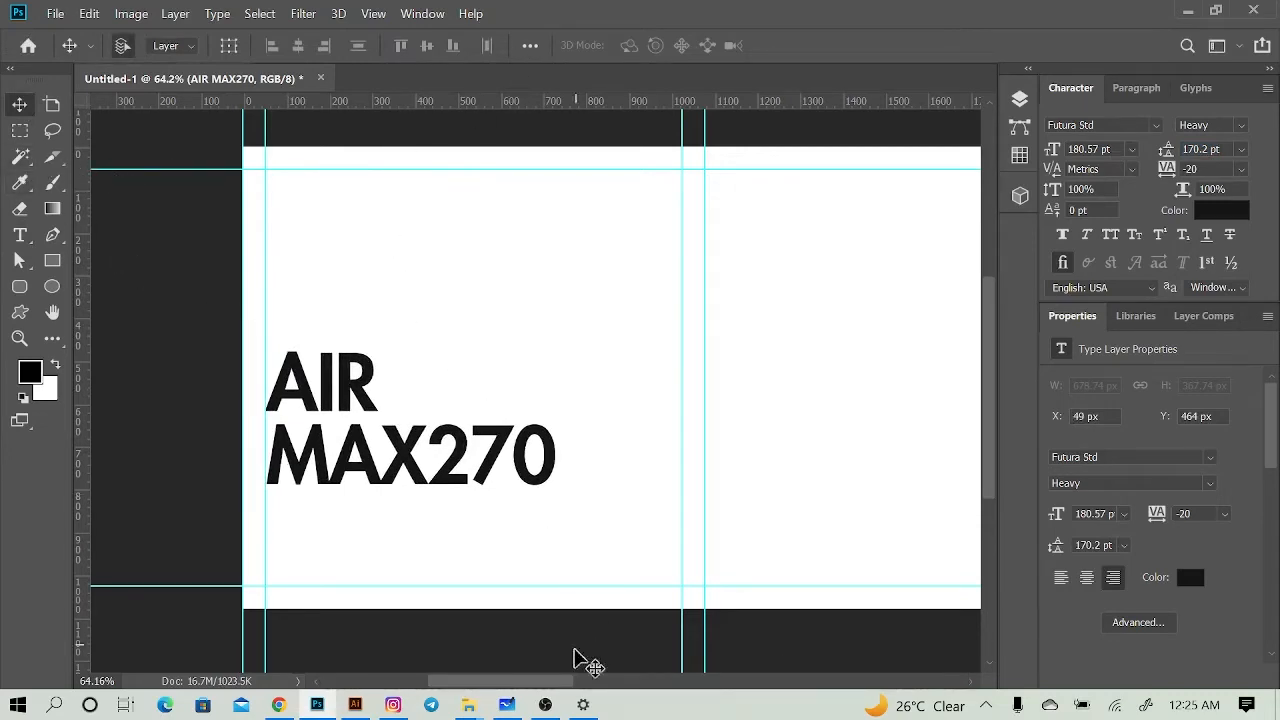
Step: Place the orange-red shoe image 1 from the compressed folder into the carousel document
{"action": "mouse_move", "coordinate": [464, 704]}
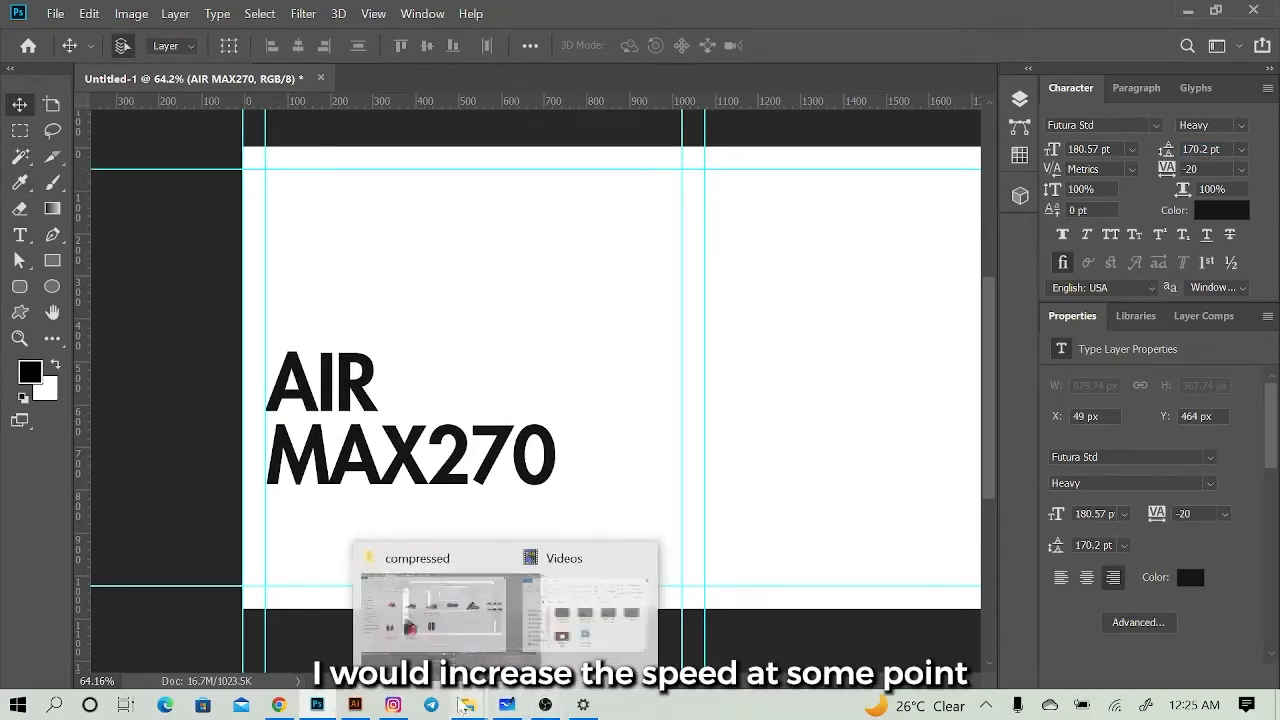
{"action": "mouse_move", "coordinate": [393, 704]}
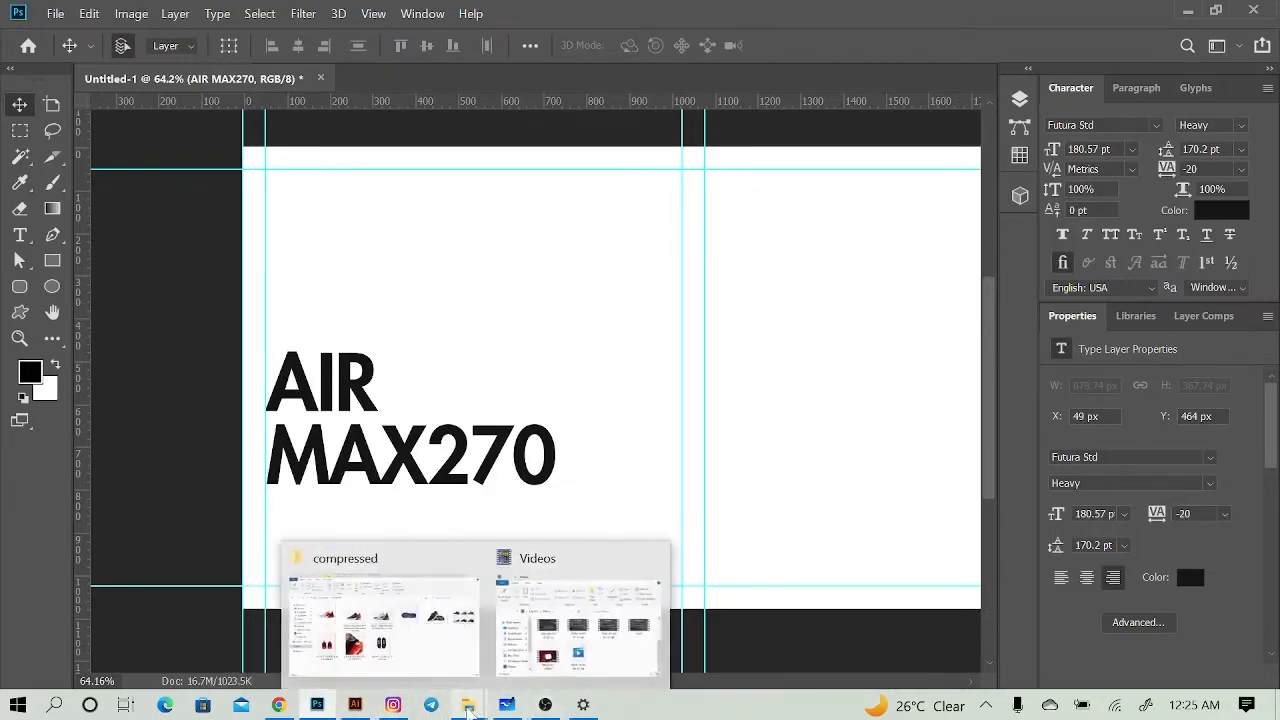
{"action": "left_click", "coordinate": [360, 636]}
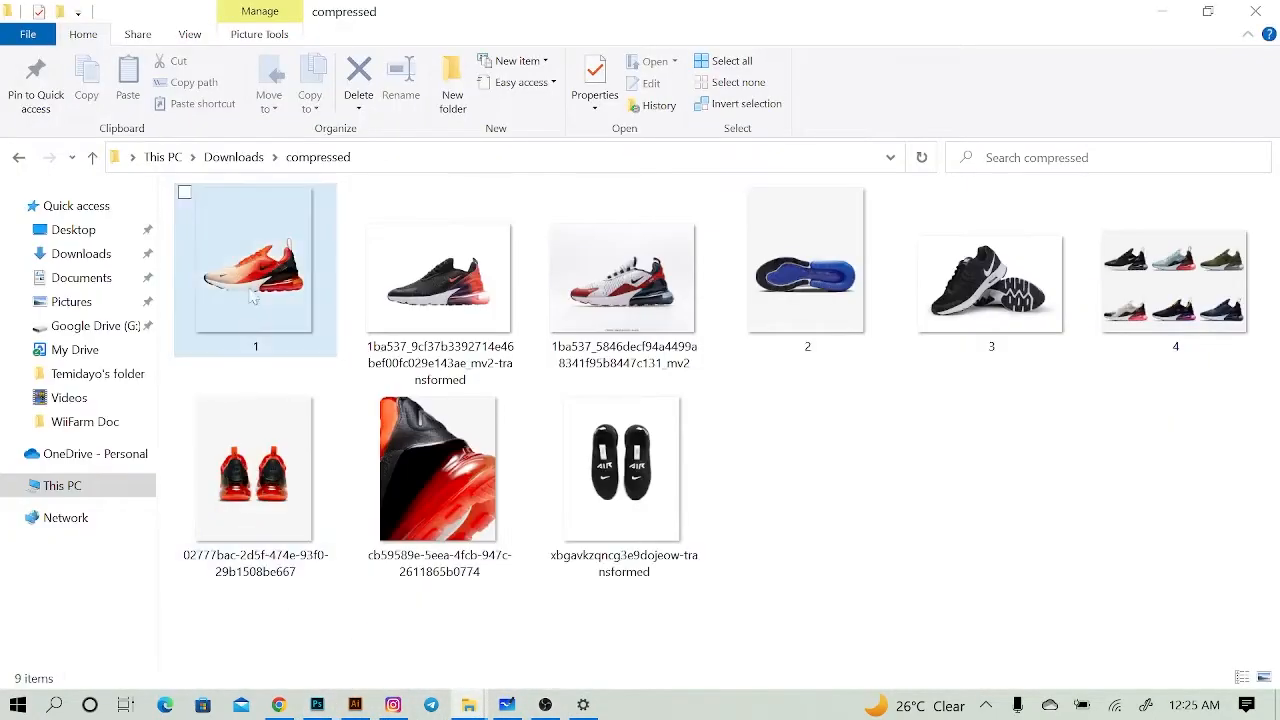
{"action": "left_click_drag", "start_coordinate": [252, 295], "coordinate": [528, 301]}
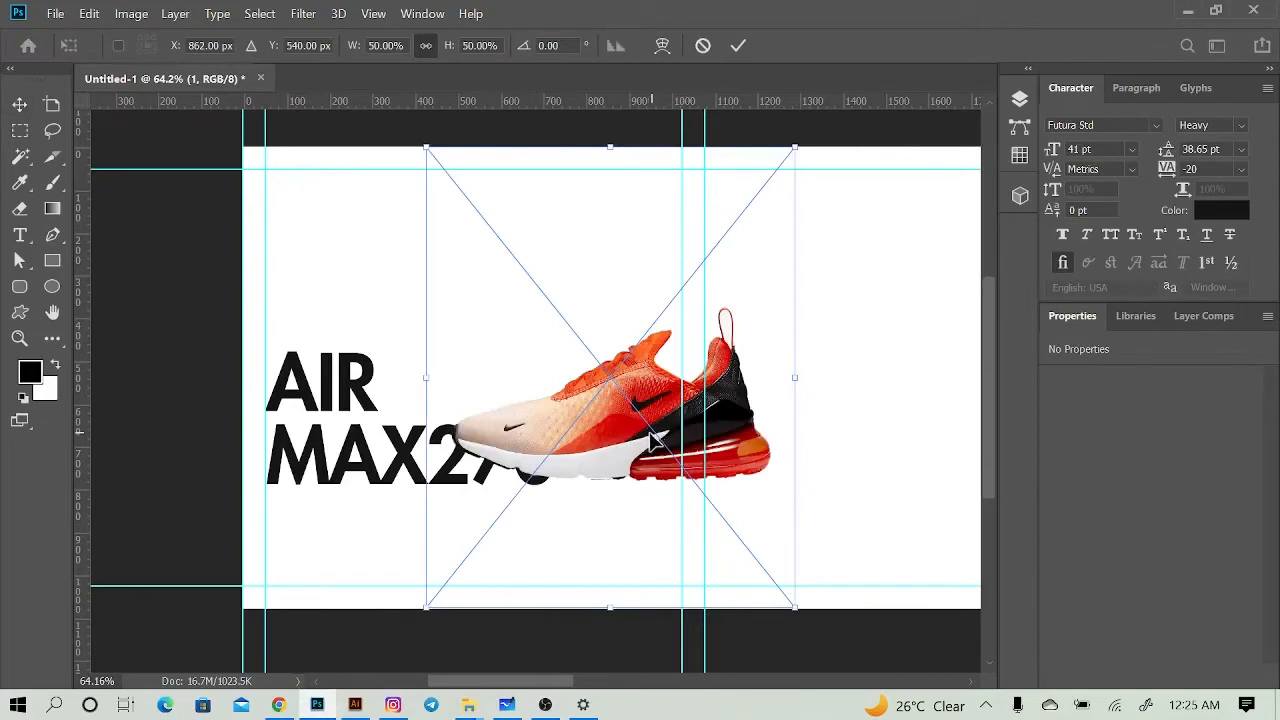
Step: Rotate the placed shoe by -30° and position it above the MAX270 line, at about X 469 px, Y 10 px
{"action": "left_click_drag", "start_coordinate": [652, 440], "coordinate": [627, 316]}
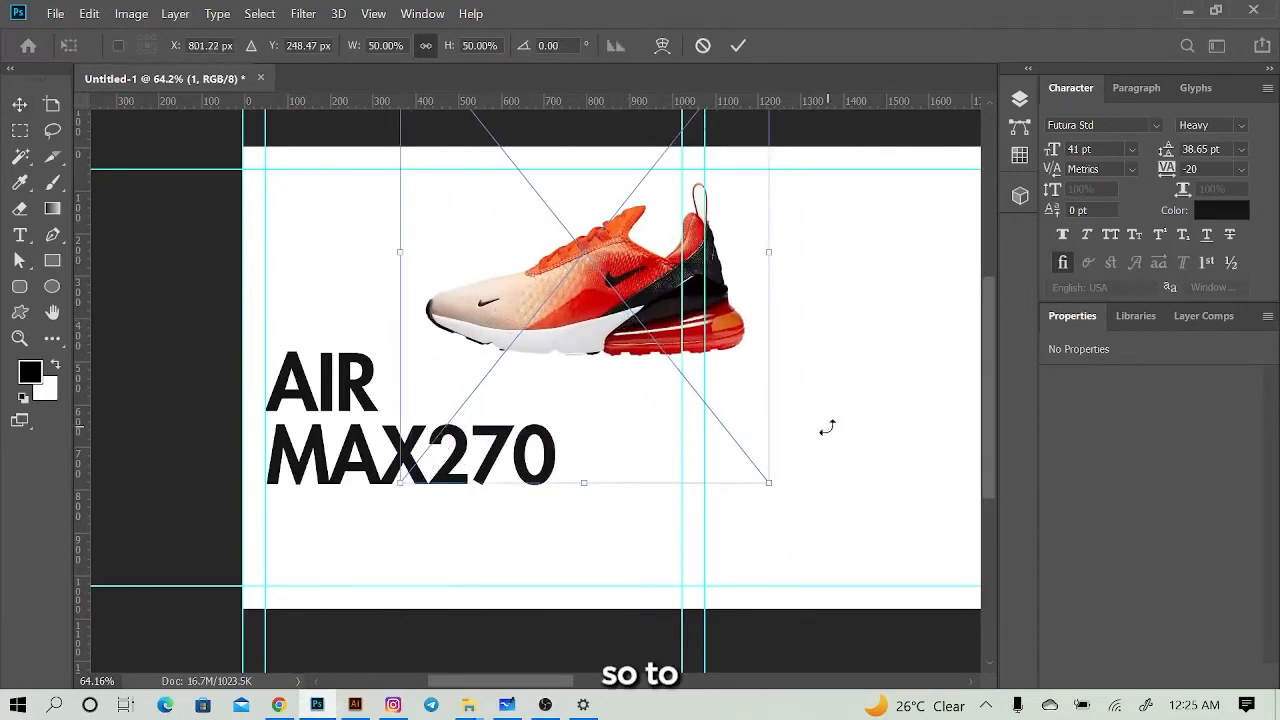
{"action": "left_click_drag", "start_coordinate": [786, 443], "coordinate": [779, 350]}
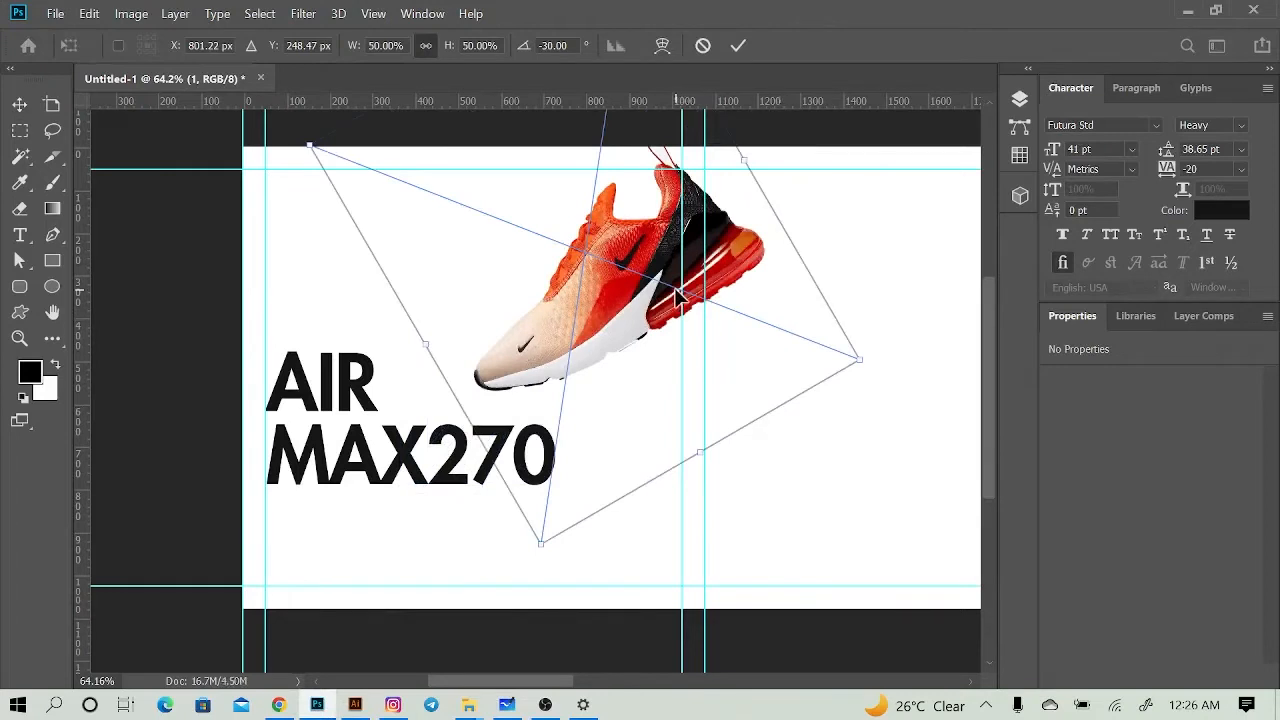
{"action": "left_click_drag", "start_coordinate": [674, 280], "coordinate": [653, 302]}
{"action": "key", "text": "Return"}
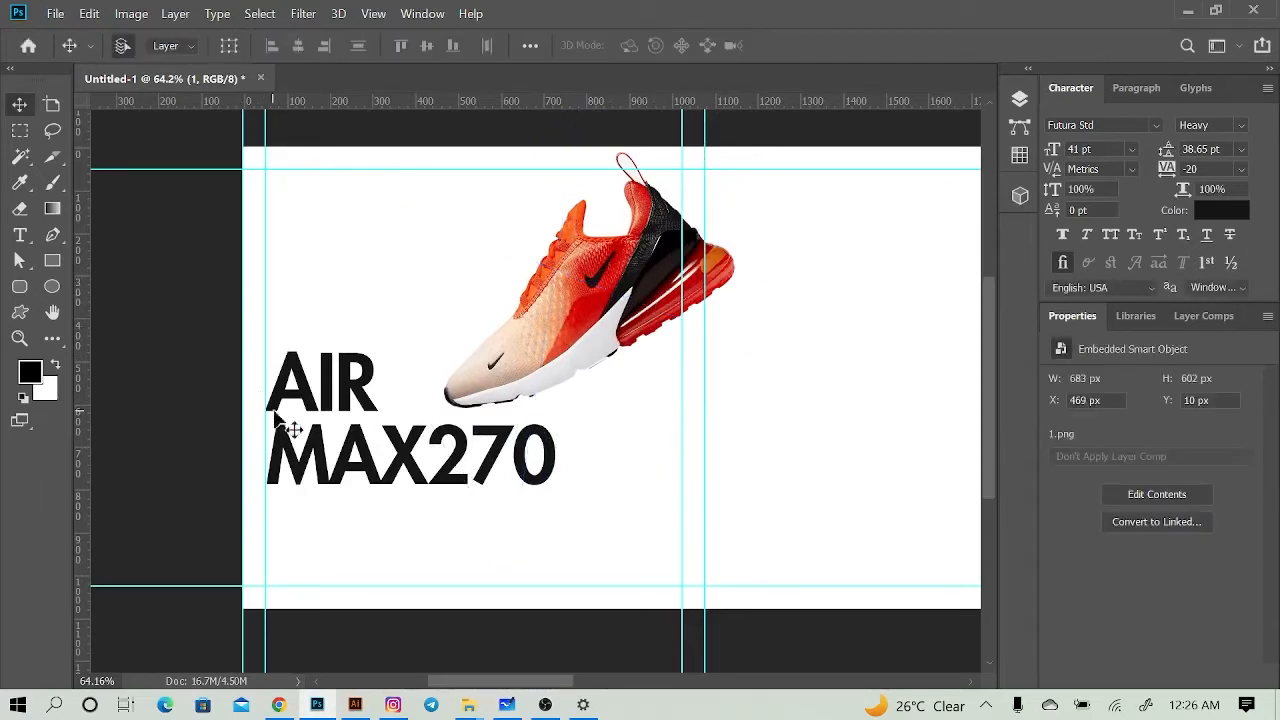
Step: Move the shoe and the AIR MAX270 heading down together, bringing the heading to about Y 561 px
{"action": "mouse_move", "coordinate": [313, 458]}
{"action": "left_mouse_down"}
{"action": "mouse_move", "coordinate": [328, 526]}
{"action": "mouse_move", "coordinate": [313, 455]}
{"action": "left_mouse_up"}
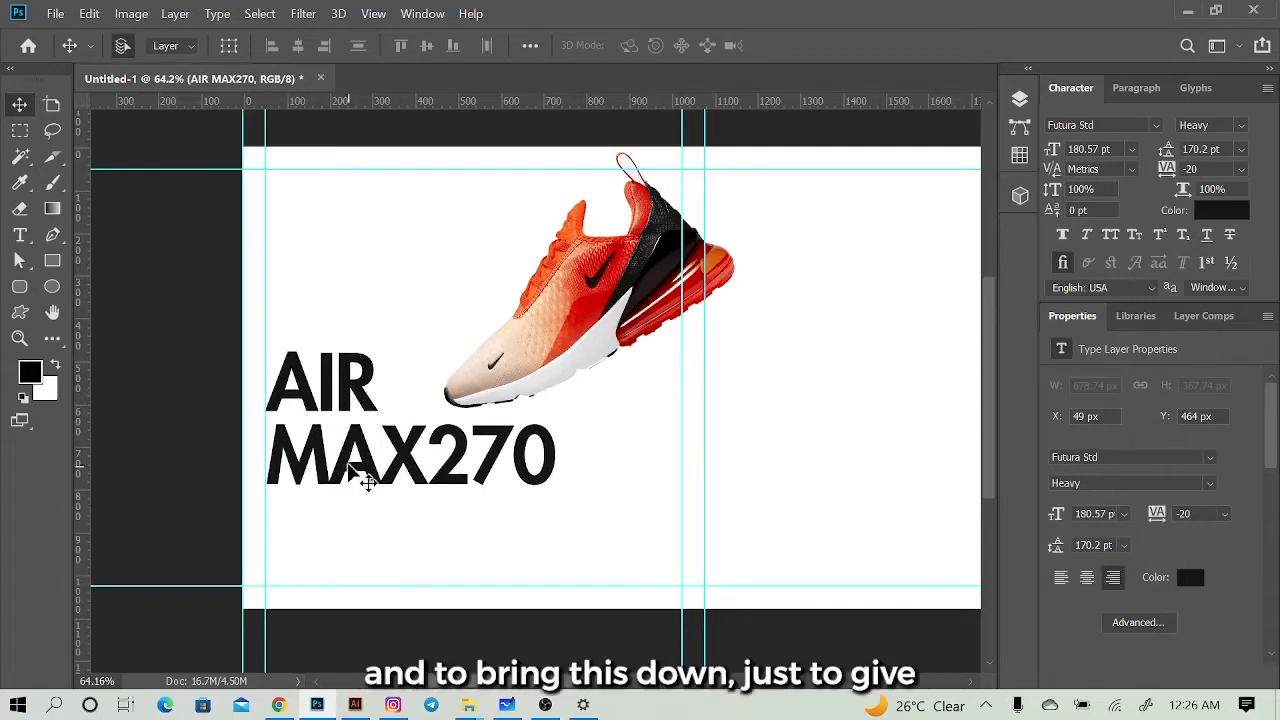
{"action": "left_click_drag", "start_coordinate": [323, 254], "coordinate": [557, 543]}
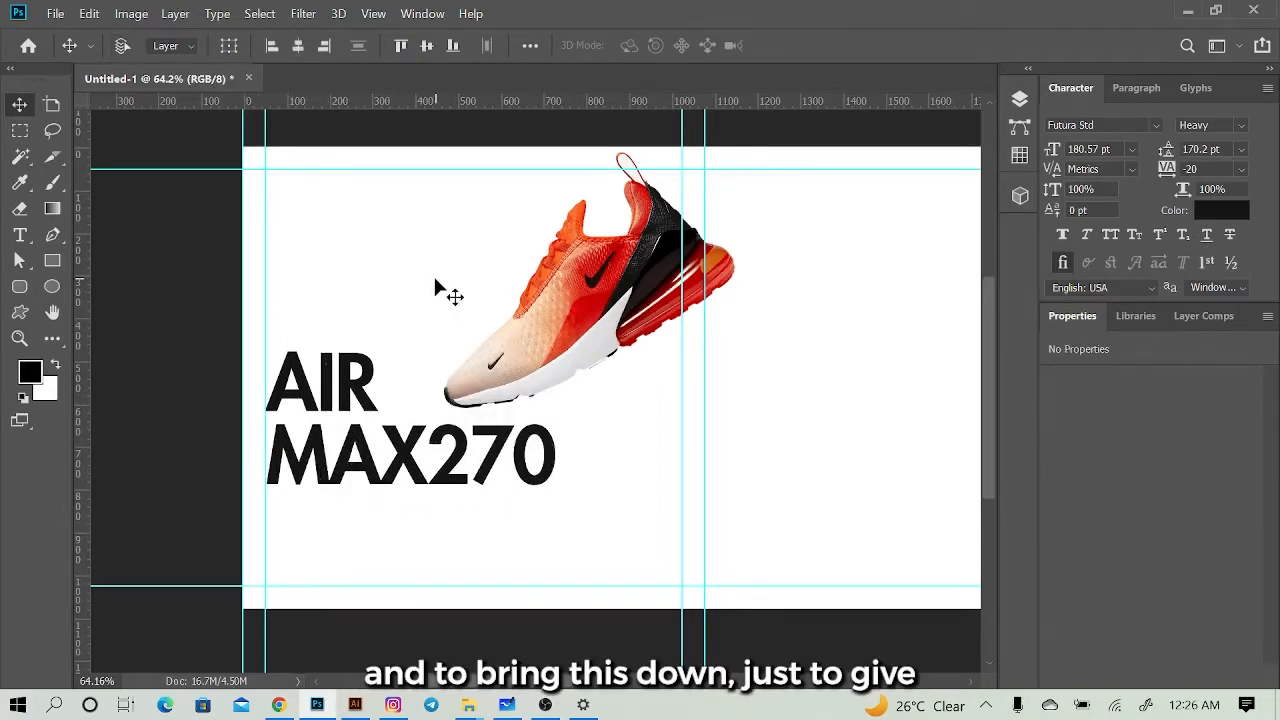
{"action": "left_click_drag", "start_coordinate": [434, 280], "coordinate": [441, 320]}
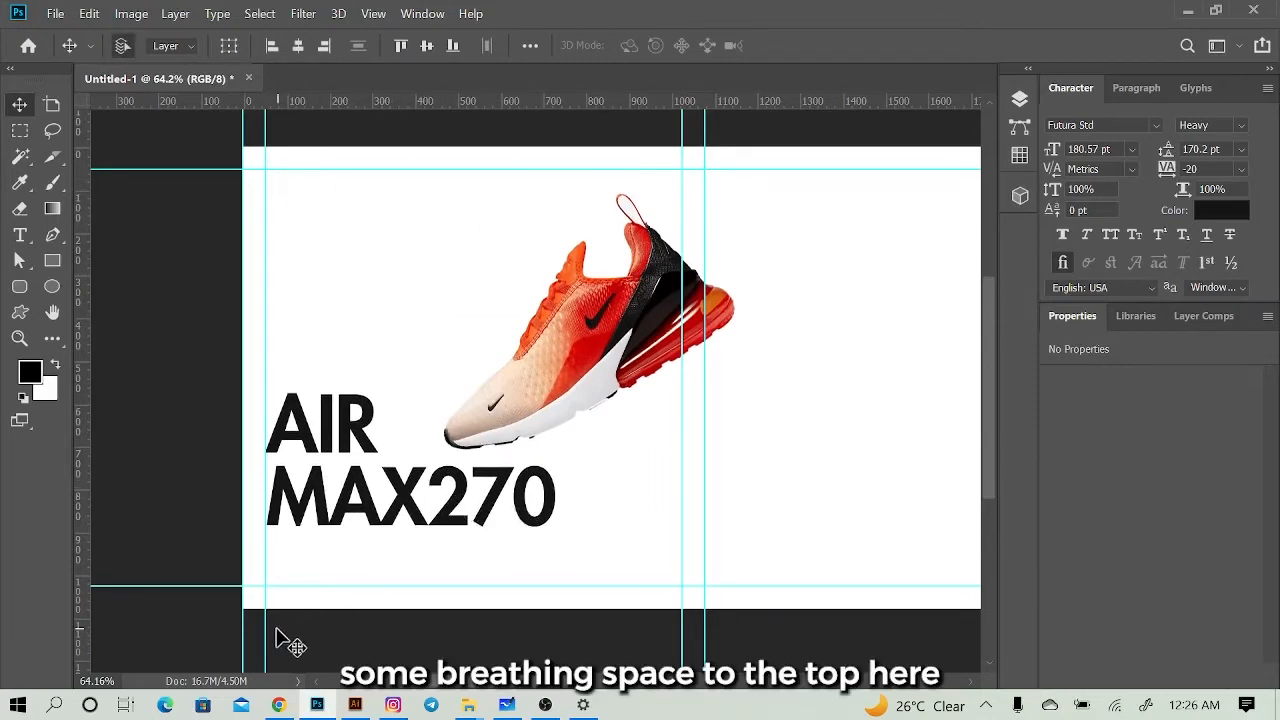
Step: Add the tagline "THE BREATHING BEAST" as a new text line just below the heading at the left margin guide
{"action": "key", "text": "t"}
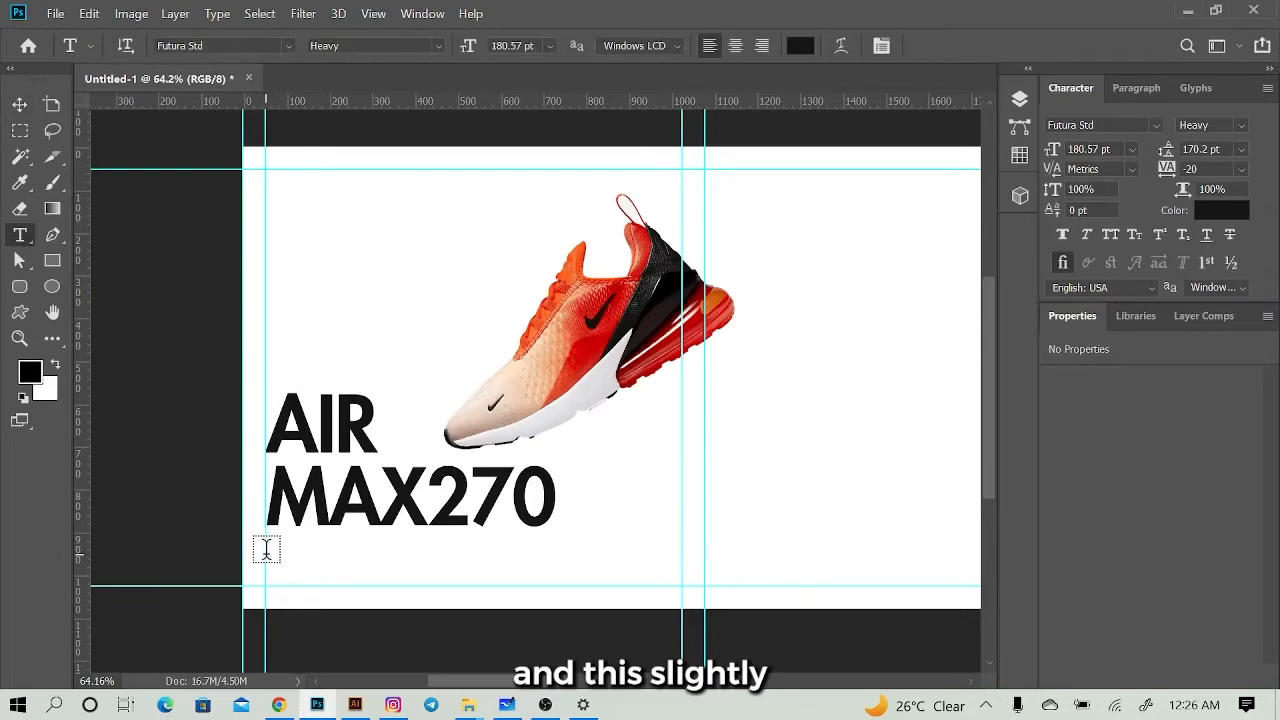
{"action": "left_click", "coordinate": [266, 549]}
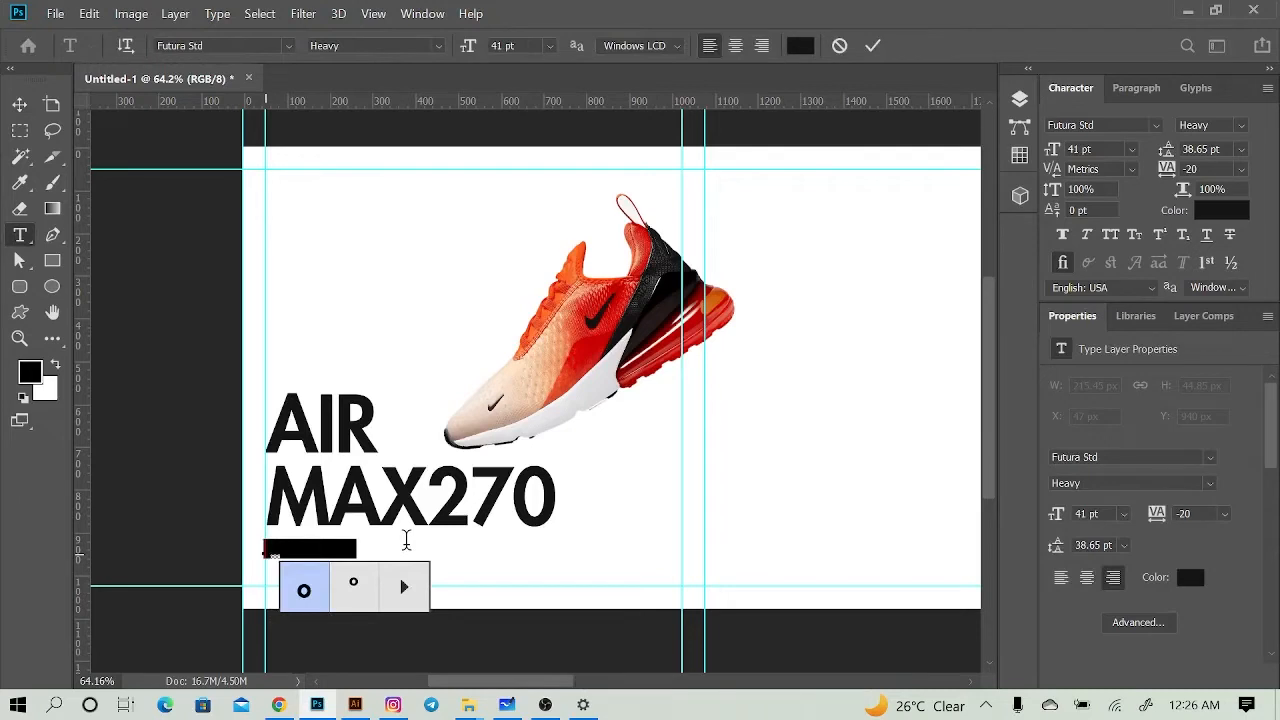
{"action": "type", "text": "THE BRE"}
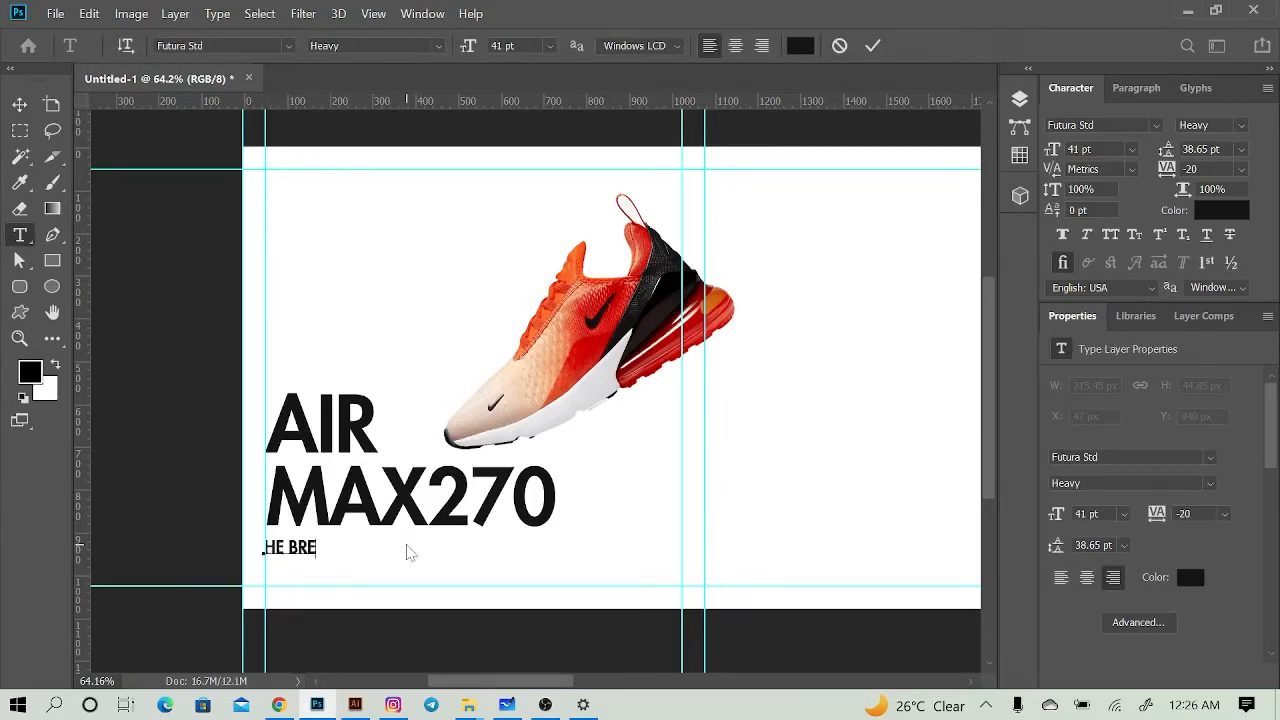
{"action": "type", "text": "ATH"}
{"action": "key", "text": "ctrl+a"}
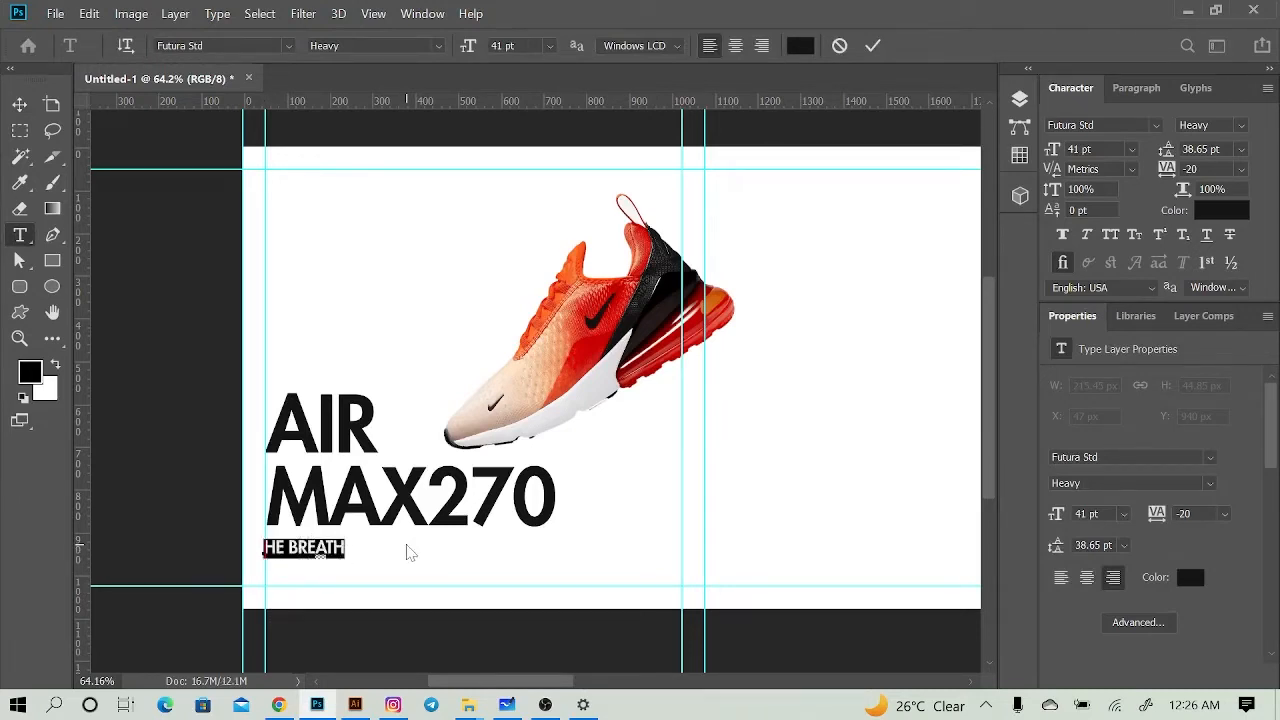
{"action": "type", "text": "THE"}
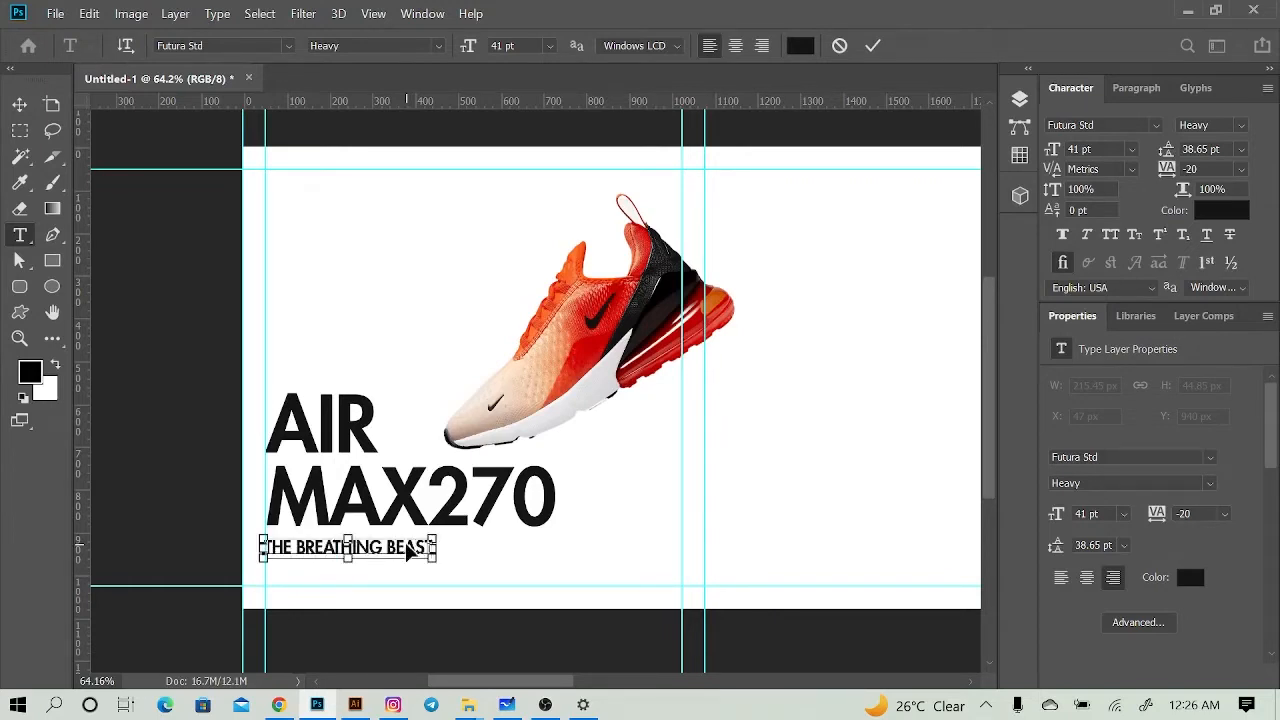
Step: Set the tagline to Futura Std Book at 36 pt with a tracking of 420
{"action": "key", "text": "ctrl+a"}
{"action": "left_click", "coordinate": [1240, 138]}
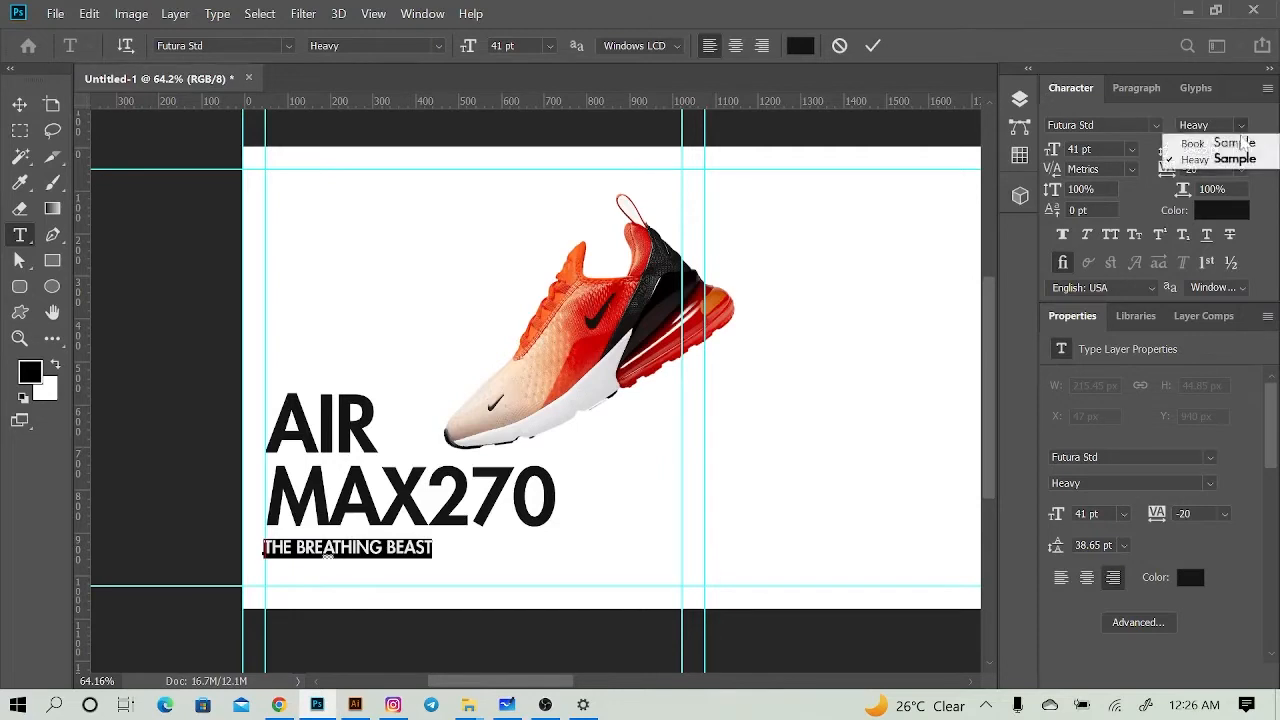
{"action": "left_click", "coordinate": [1185, 140]}
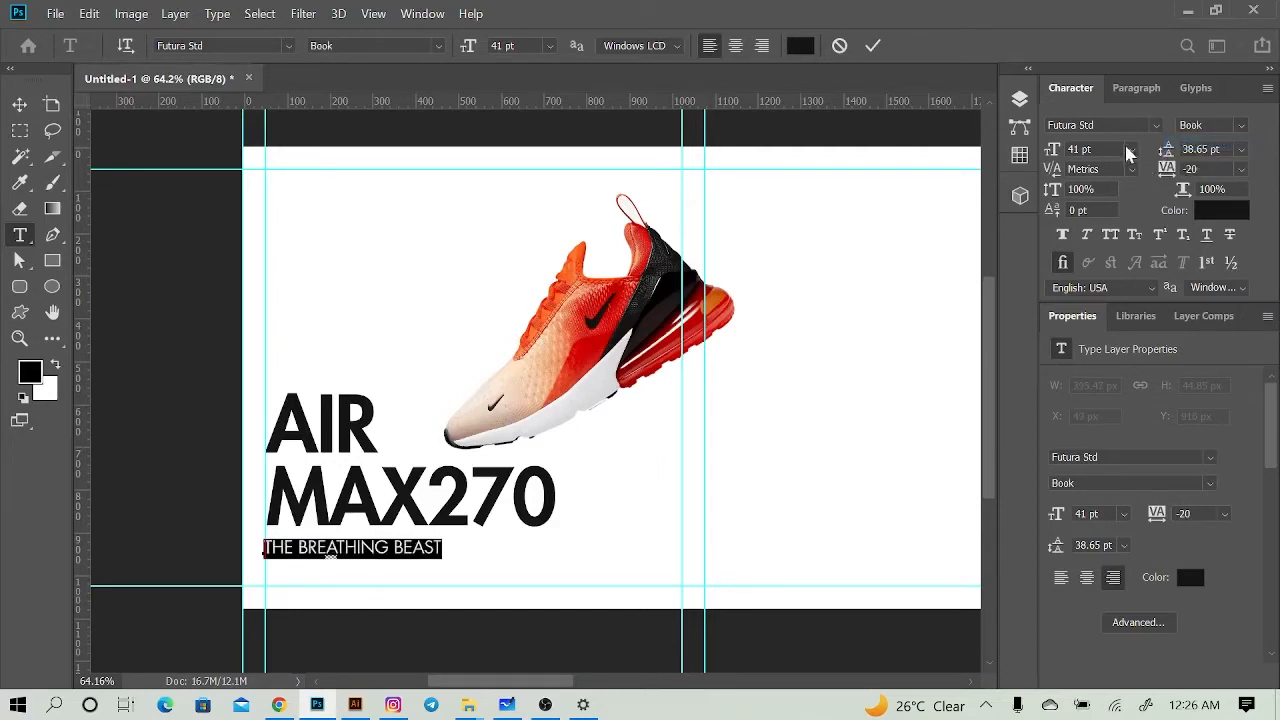
{"action": "left_click", "coordinate": [1131, 149]}
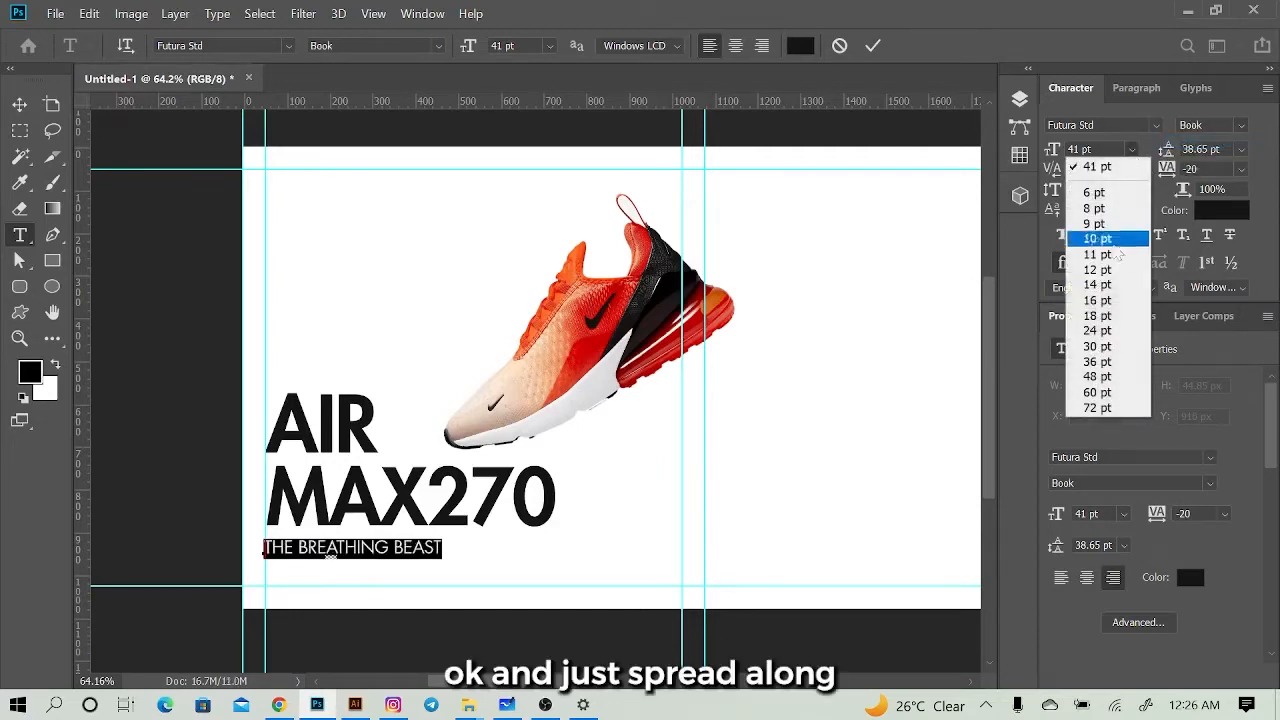
{"action": "left_click", "coordinate": [1089, 363]}
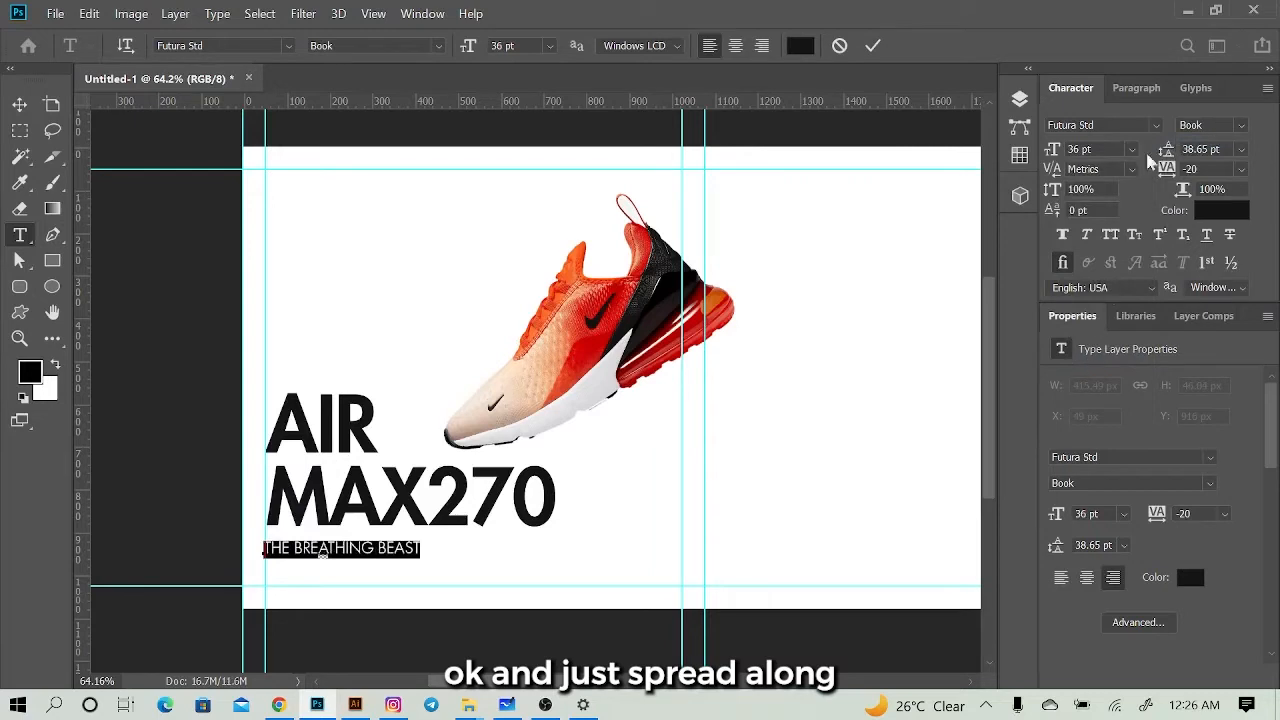
{"action": "left_click_drag", "start_coordinate": [1166, 171], "coordinate": [1180, 166]}
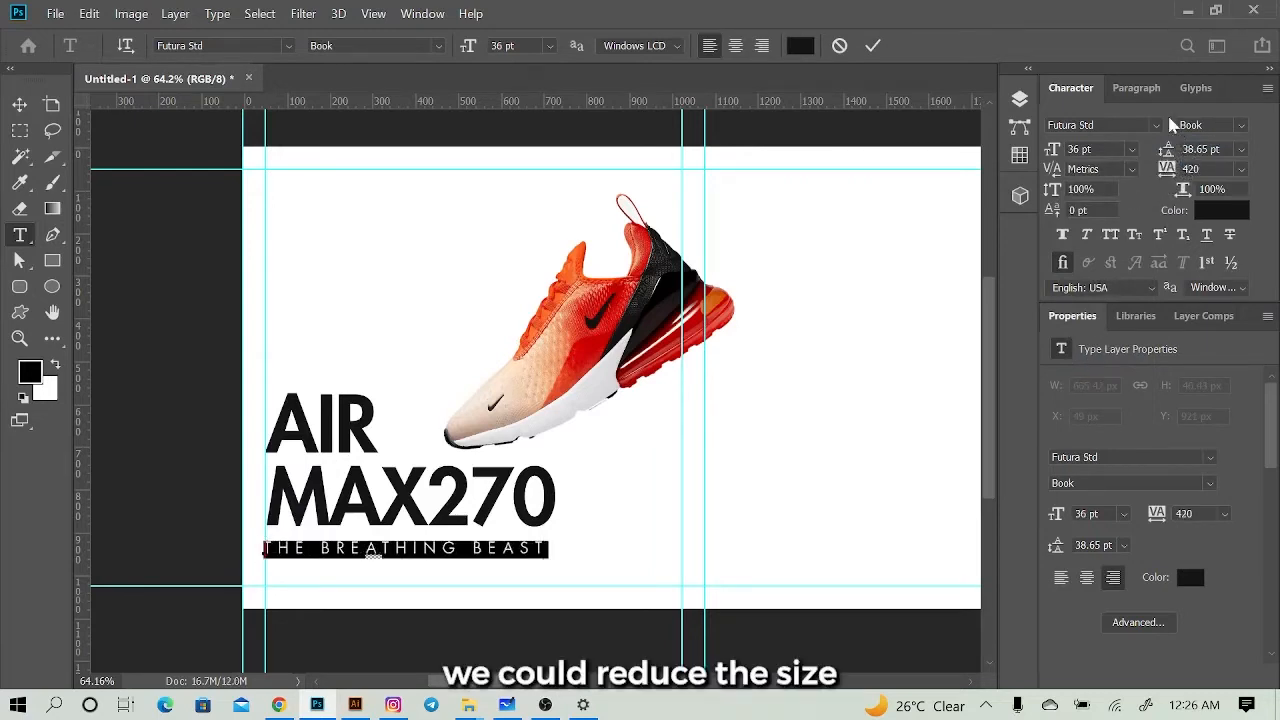
Step: Set the tagline to 30 pt with a tracking of 680 and move it closer to the heading, at about X 49 px, Y 909 px
{"action": "left_click", "coordinate": [1132, 149]}
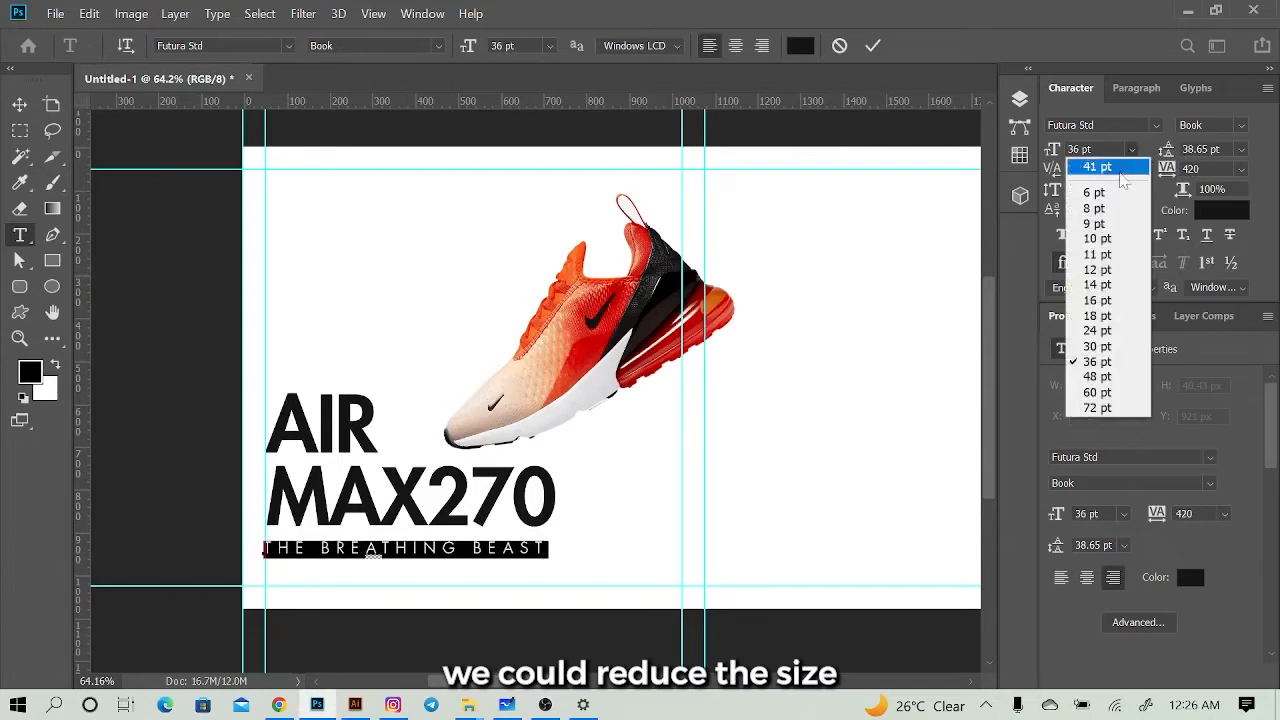
{"action": "left_click", "coordinate": [1090, 346]}
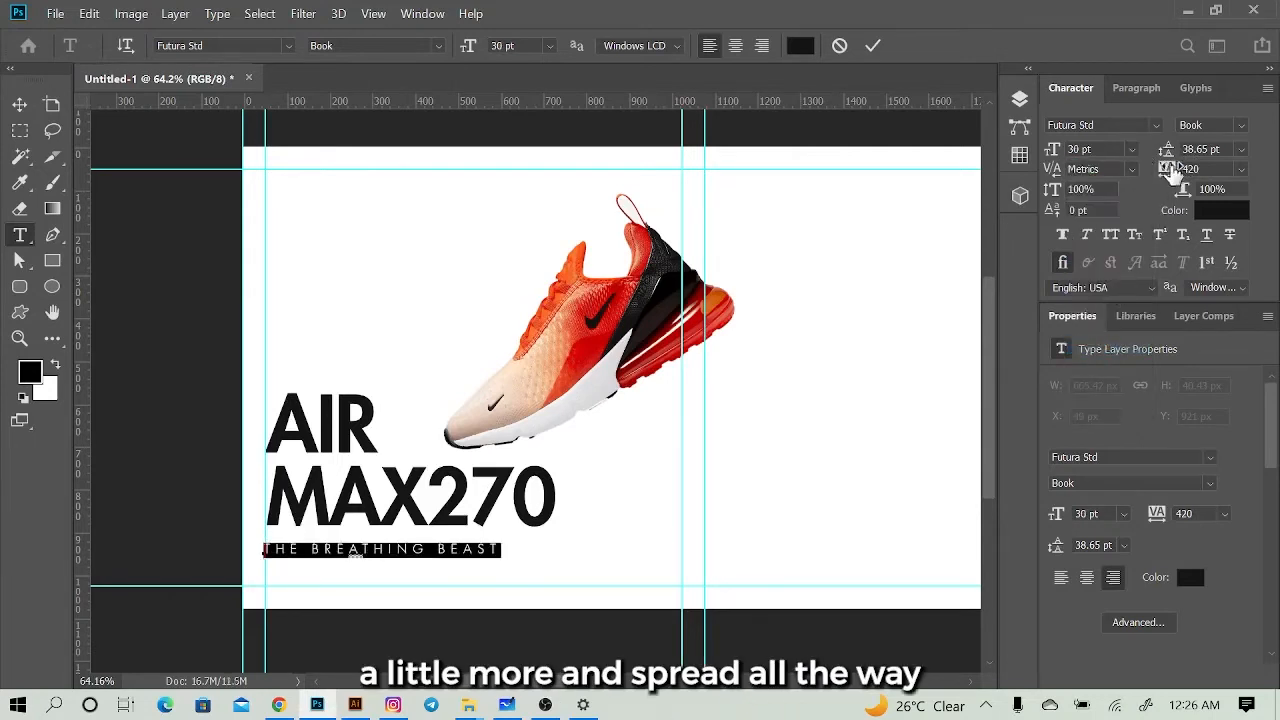
{"action": "left_click_drag", "start_coordinate": [1172, 170], "coordinate": [1185, 168]}
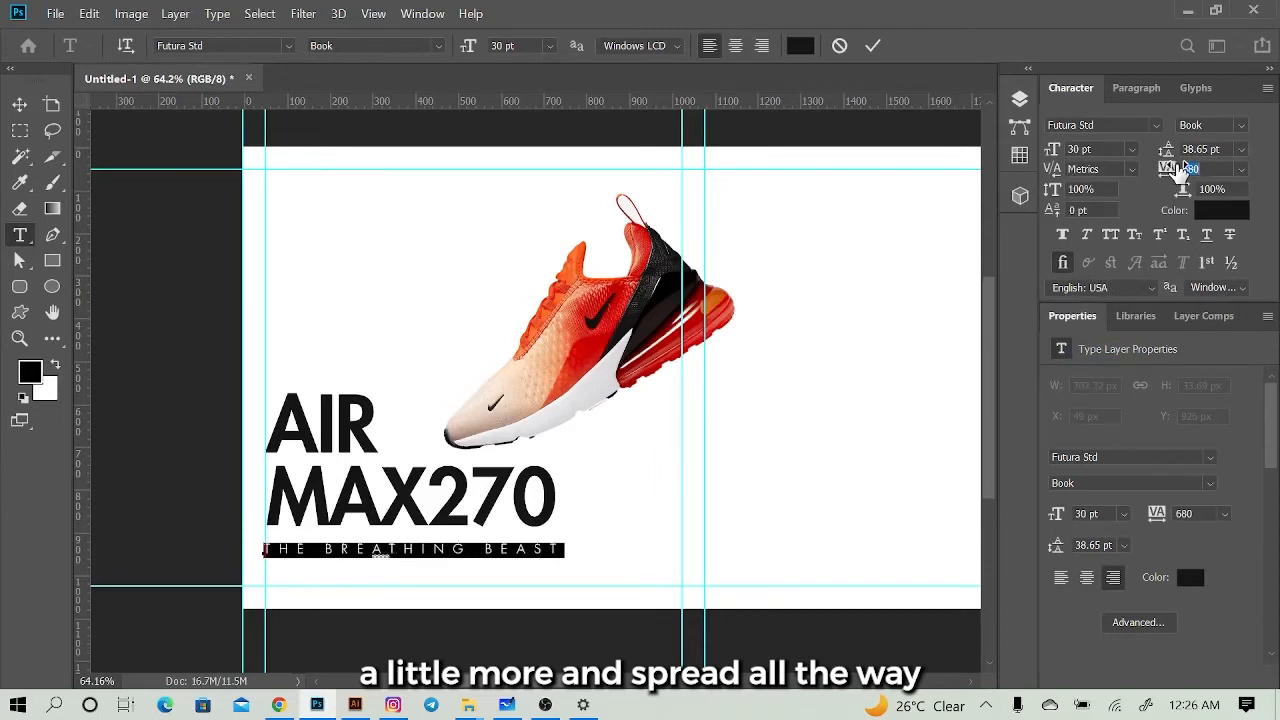
{"action": "left_click", "coordinate": [19, 104]}
{"action": "left_click_drag", "start_coordinate": [433, 571], "coordinate": [440, 569]}
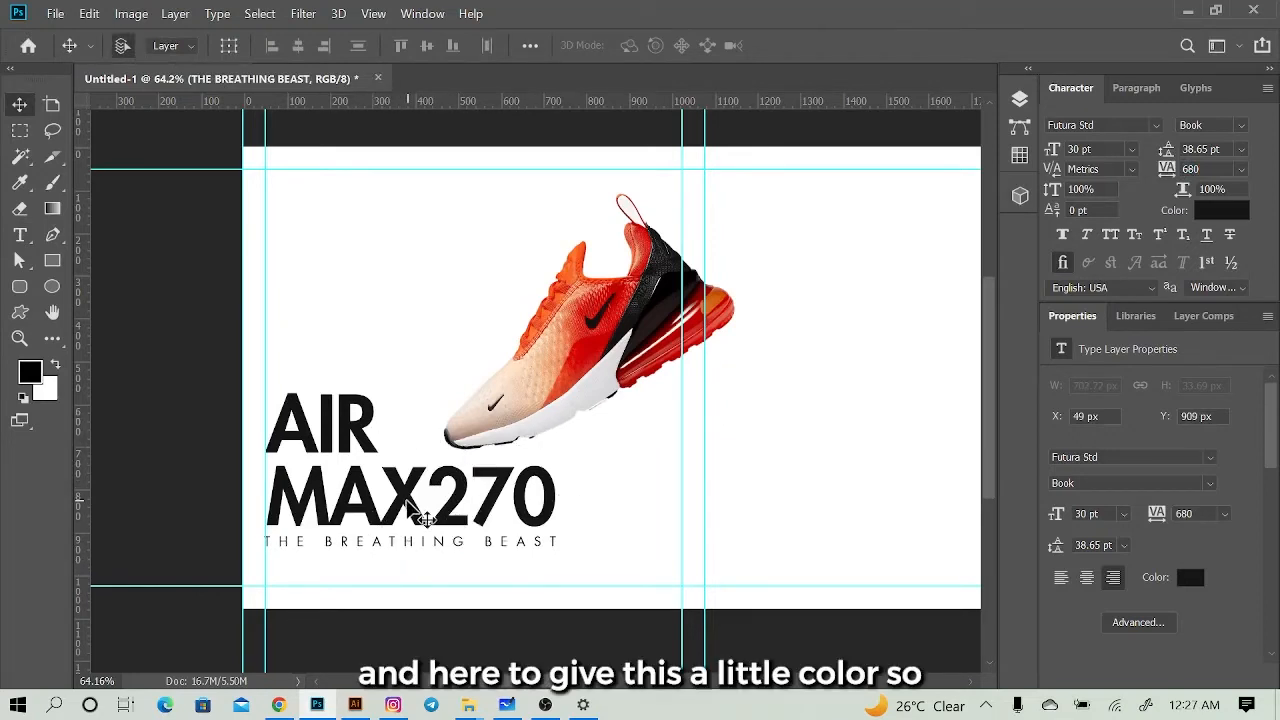
Step: Recolor "270" in the heading with the orange f66e2f sampled from the shoe
{"action": "key", "text": "t"}
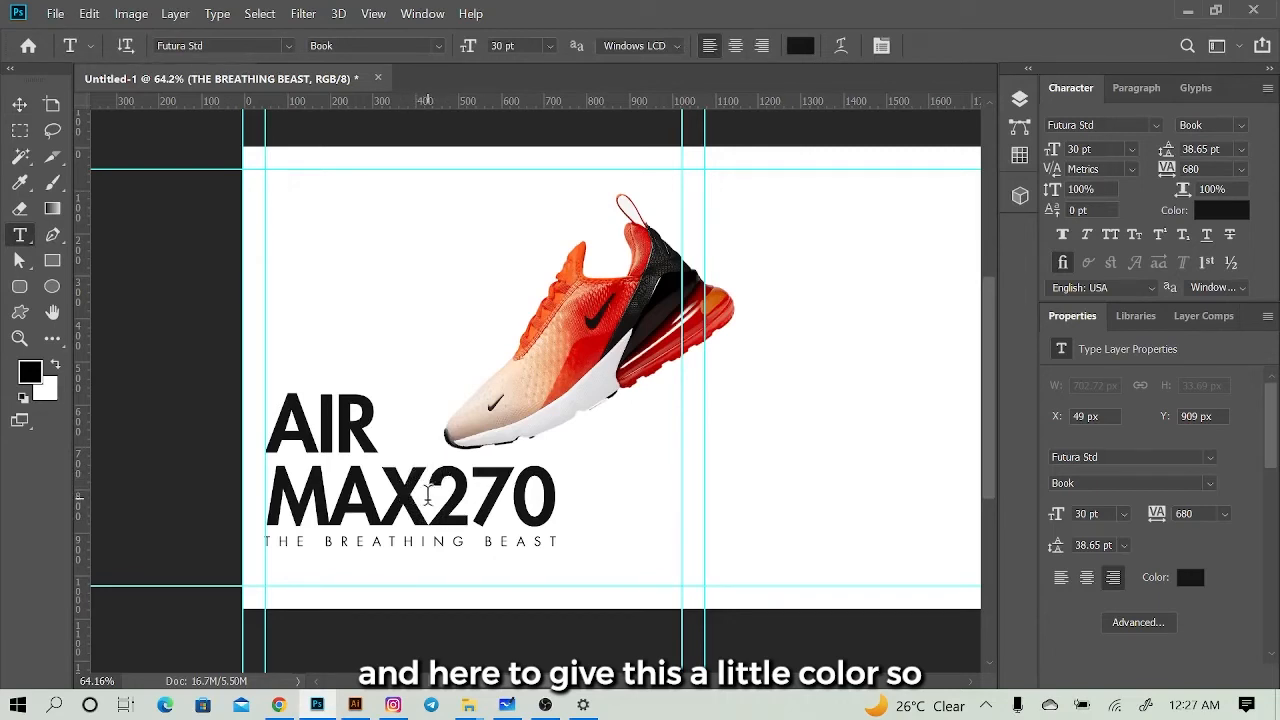
{"action": "left_click", "coordinate": [433, 497]}
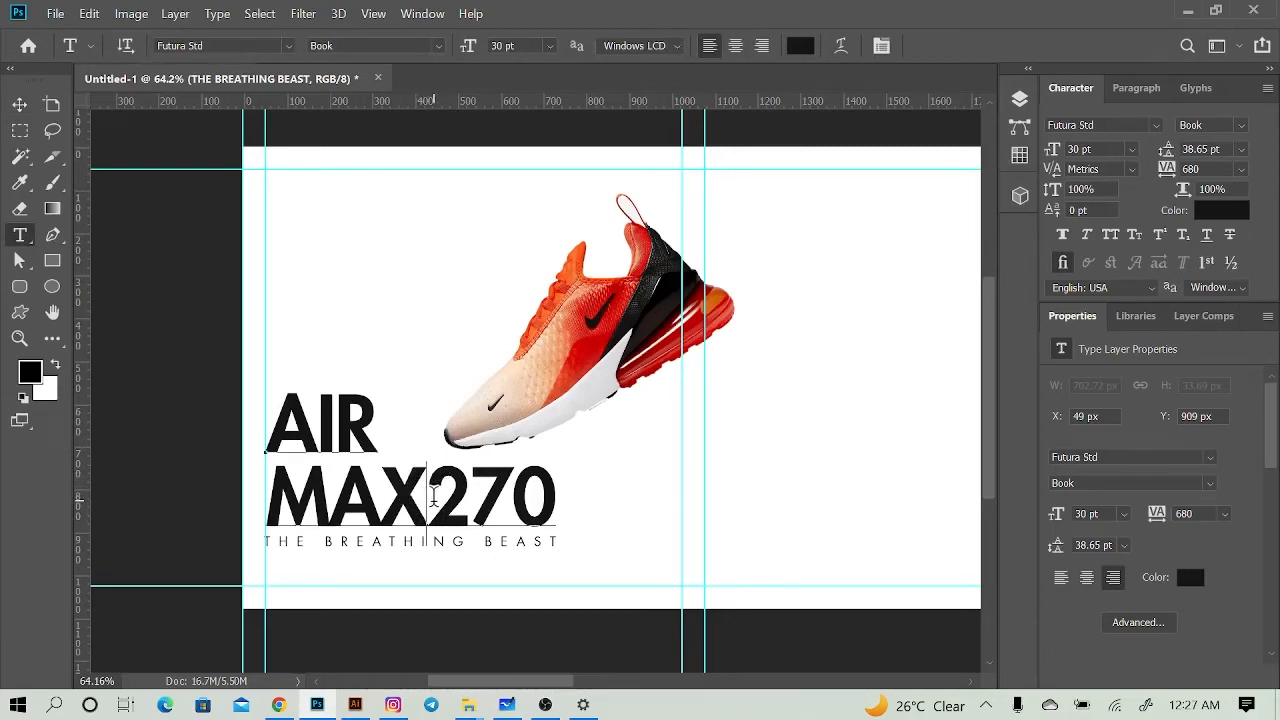
{"action": "left_click_drag", "start_coordinate": [433, 497], "coordinate": [623, 497]}
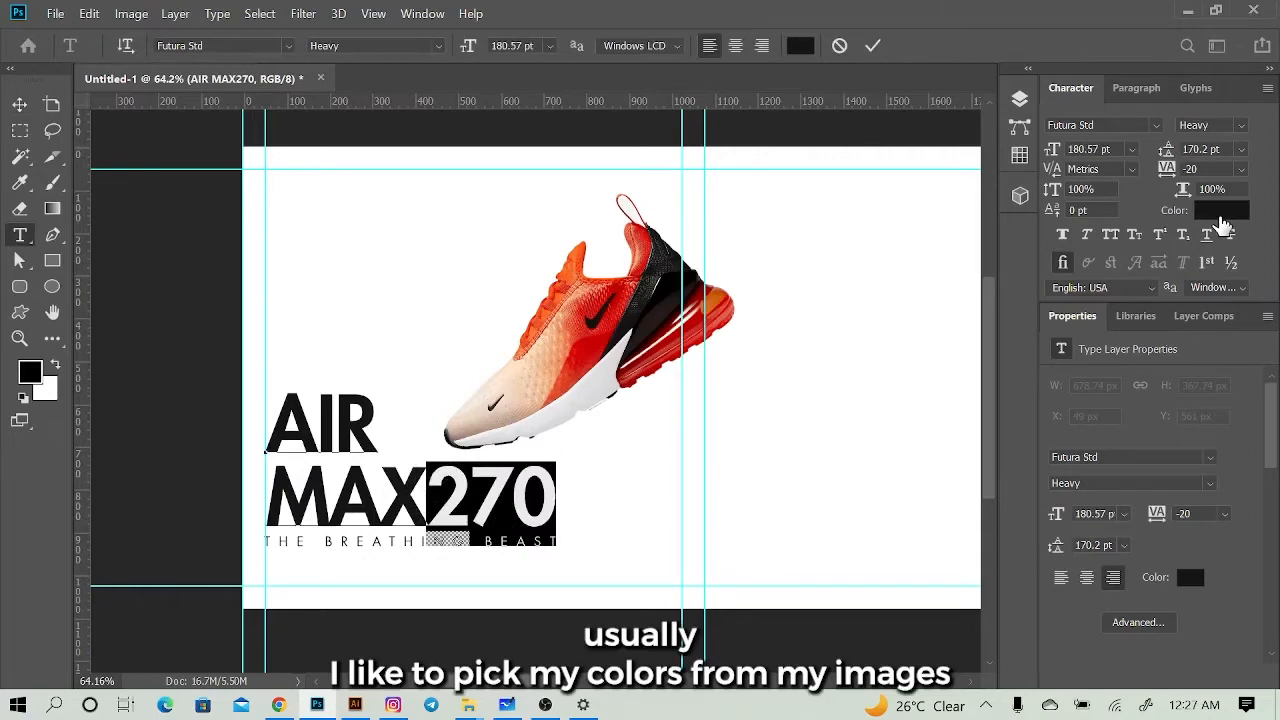
{"action": "left_click", "coordinate": [1222, 214]}
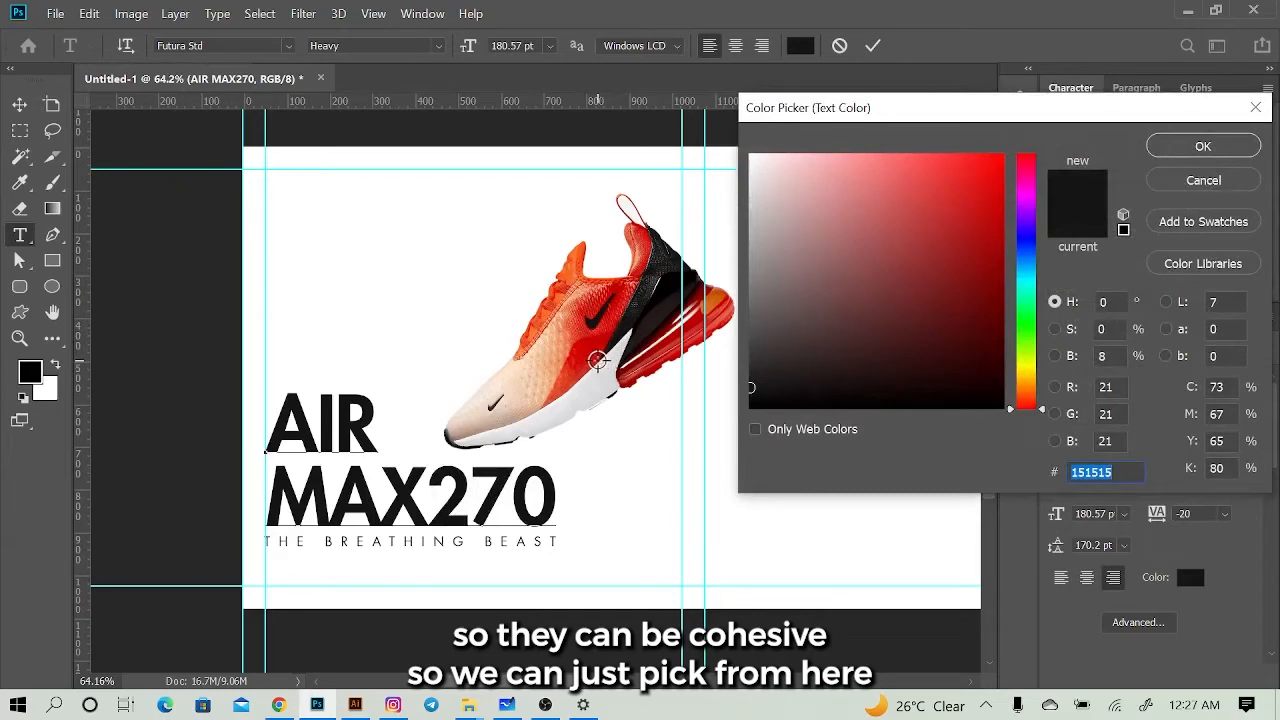
{"action": "left_click", "coordinate": [579, 272]}
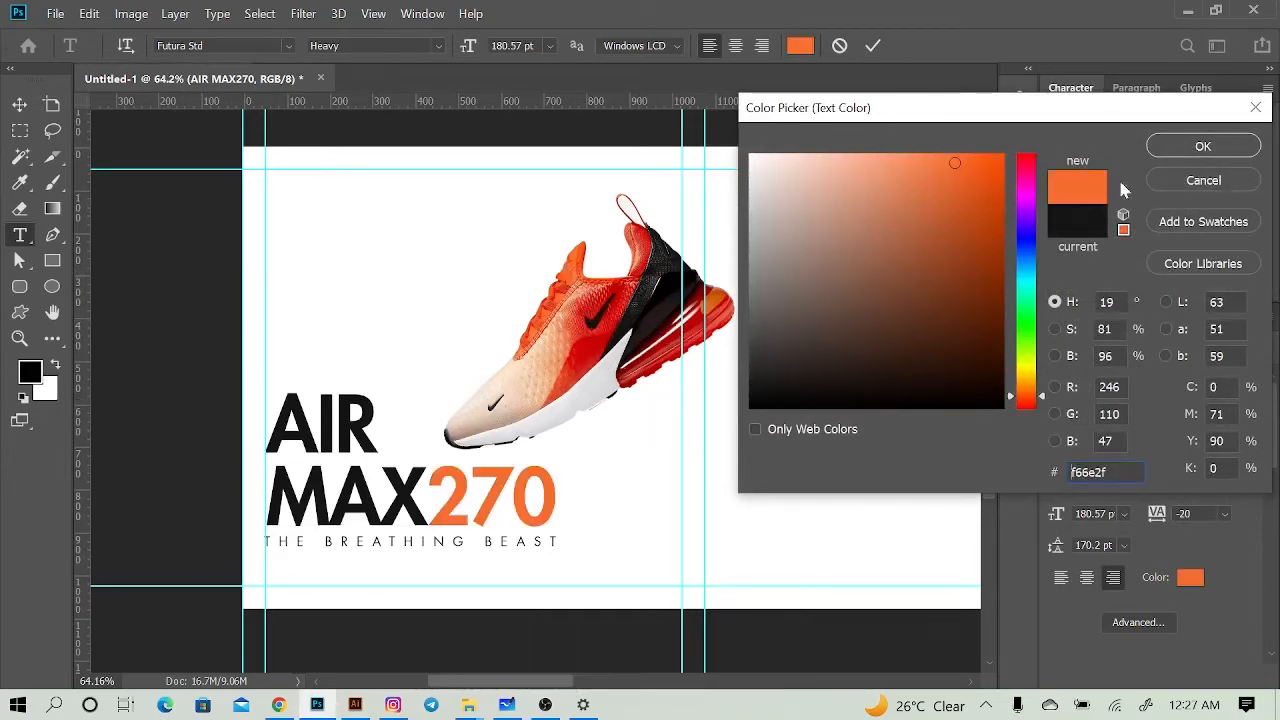
{"action": "left_click", "coordinate": [1186, 152]}
Step: Recolor "MAX" in the heading with the red d32d25 sampled from the shoe
{"action": "left_click_drag", "start_coordinate": [428, 495], "coordinate": [203, 527]}
{"action": "left_click", "coordinate": [1218, 210]}
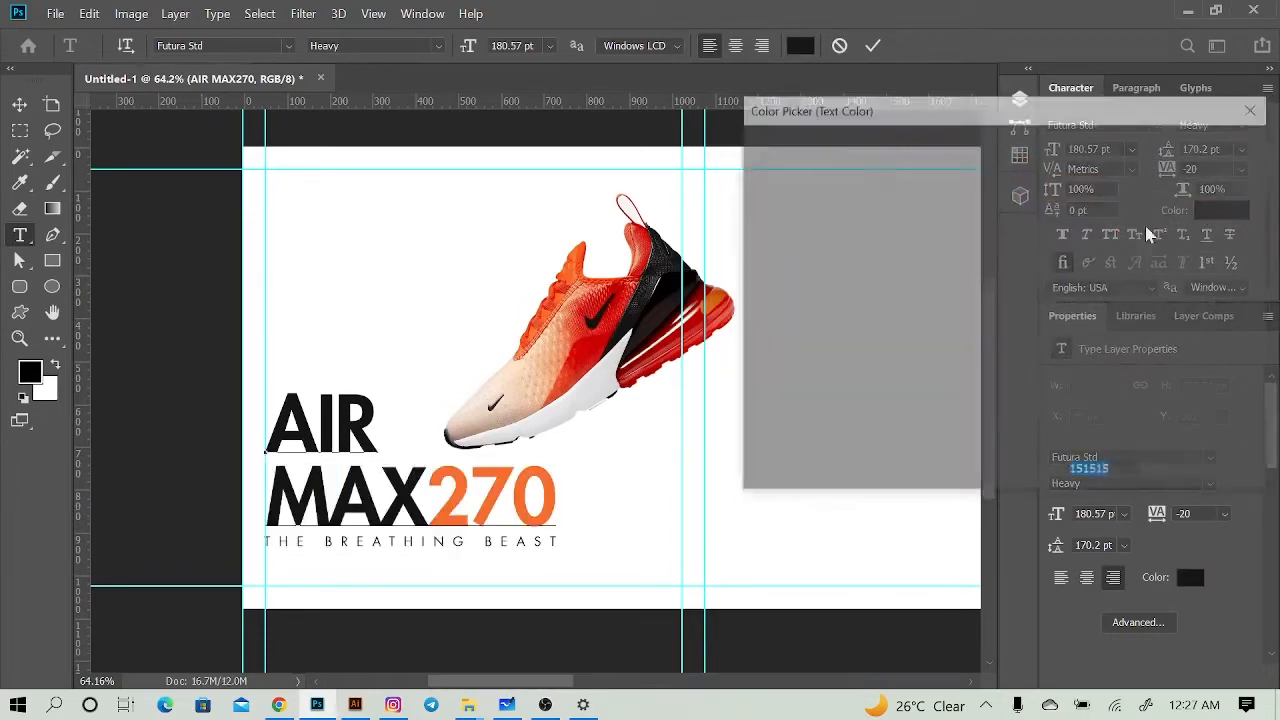
{"action": "left_click", "coordinate": [594, 349]}
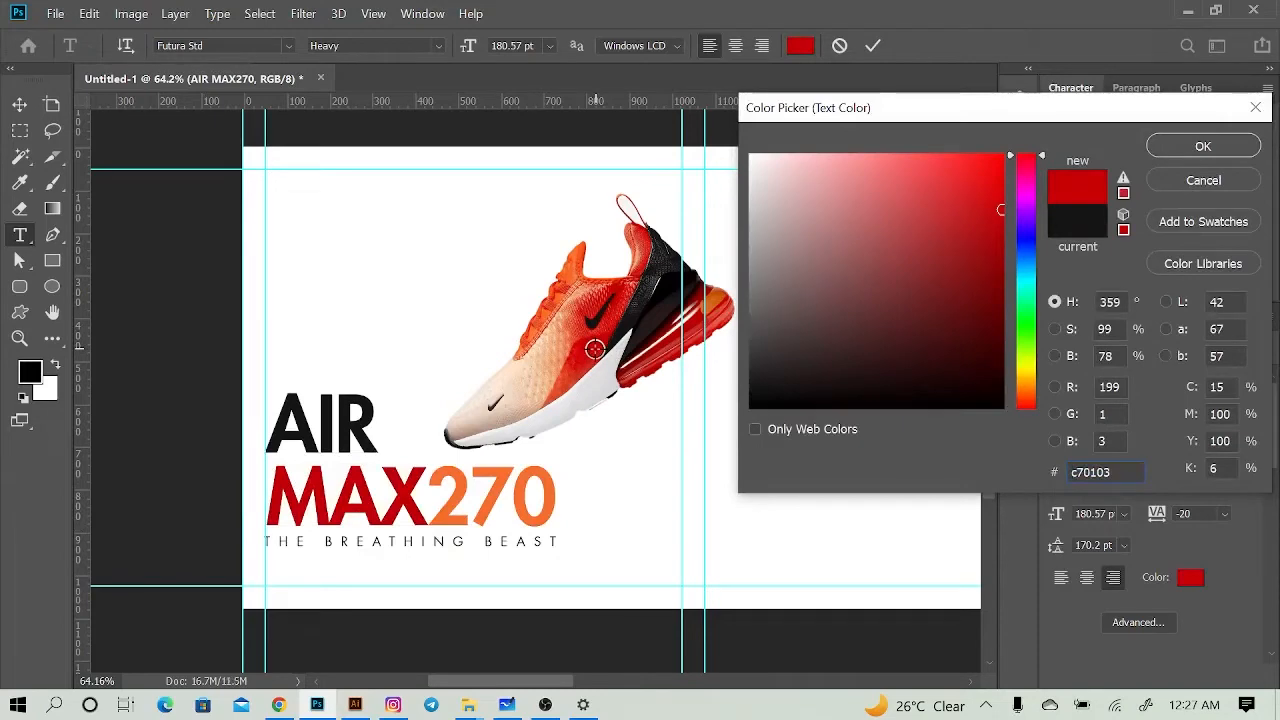
{"action": "left_click", "coordinate": [600, 326]}
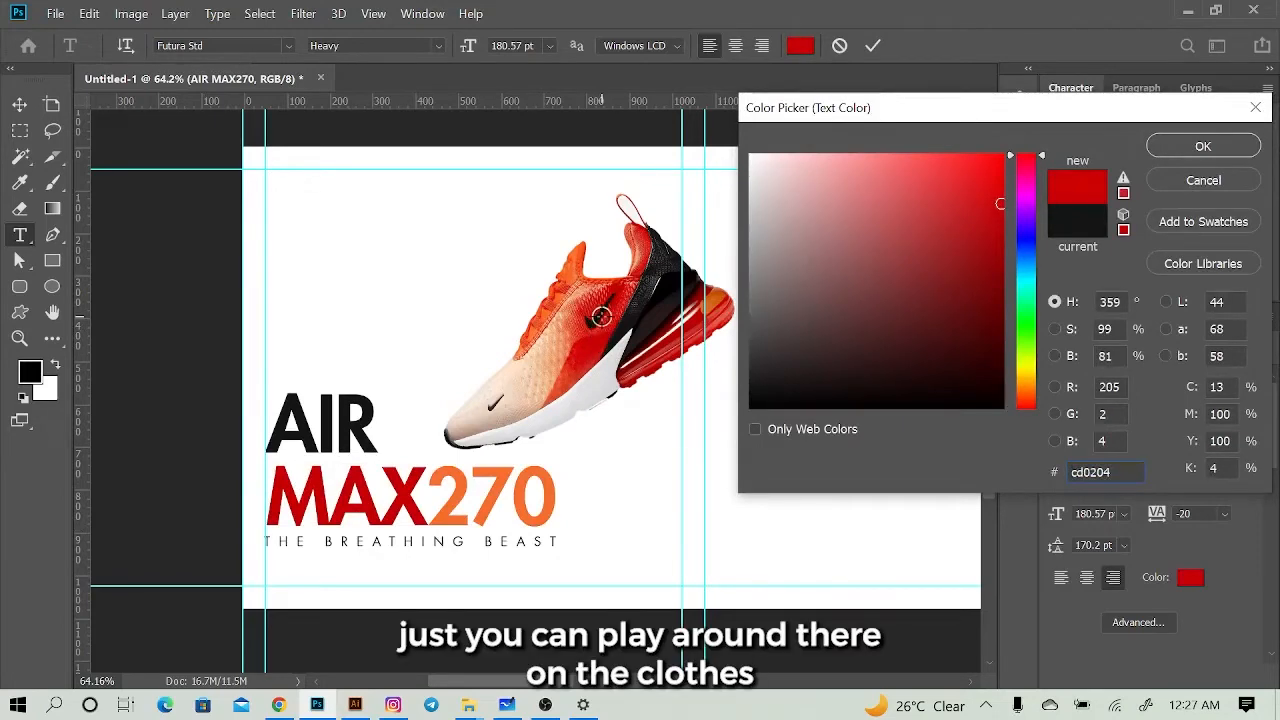
{"action": "left_click", "coordinate": [608, 317]}
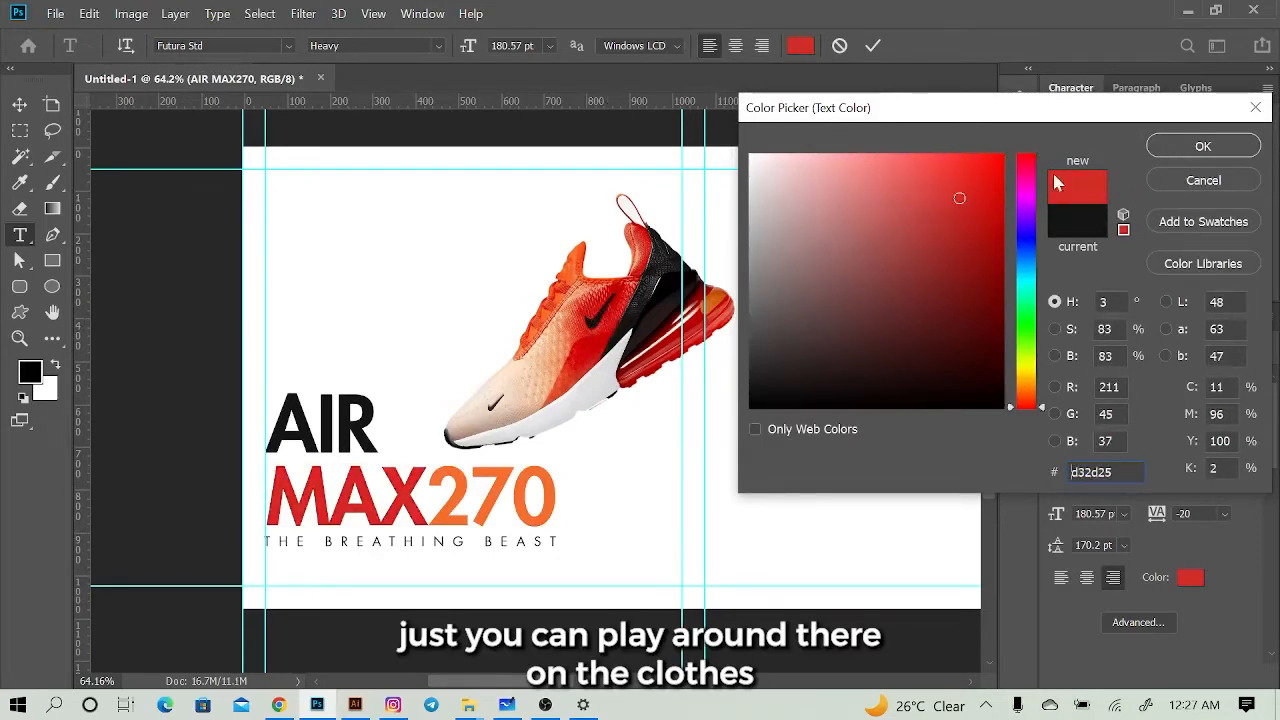
{"action": "left_click", "coordinate": [1175, 149]}
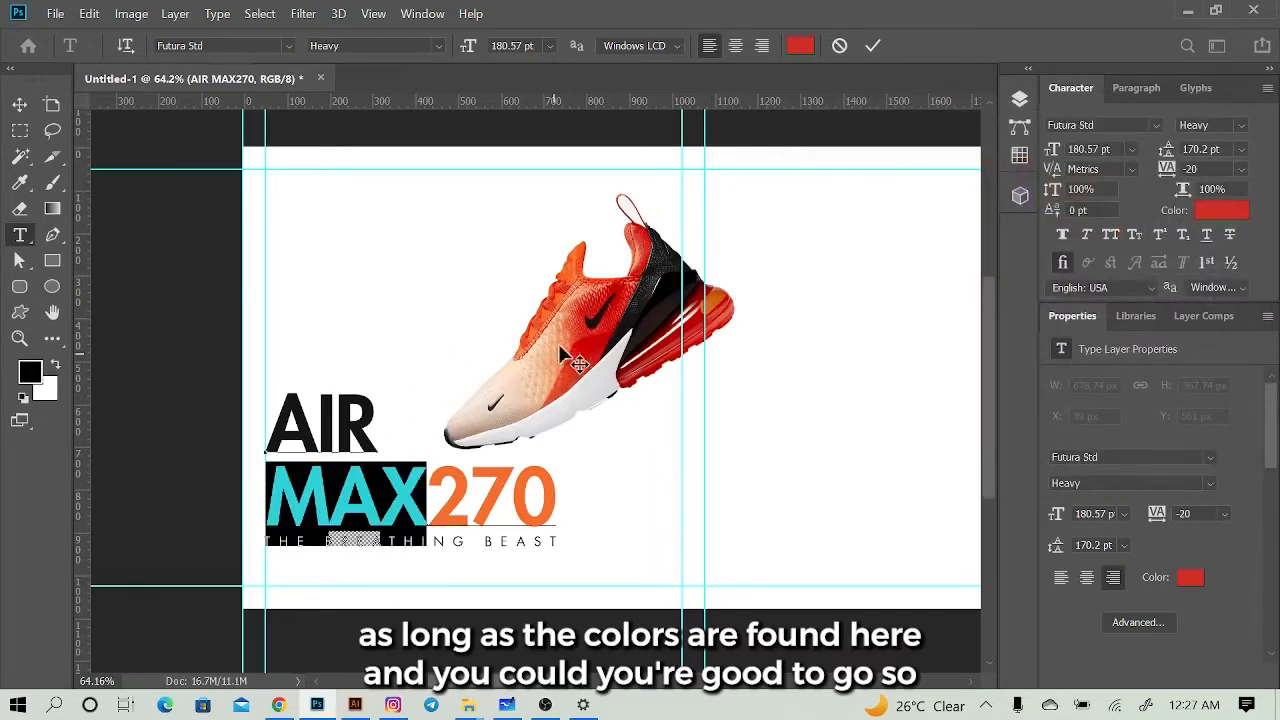
{"action": "left_click", "coordinate": [18, 103]}
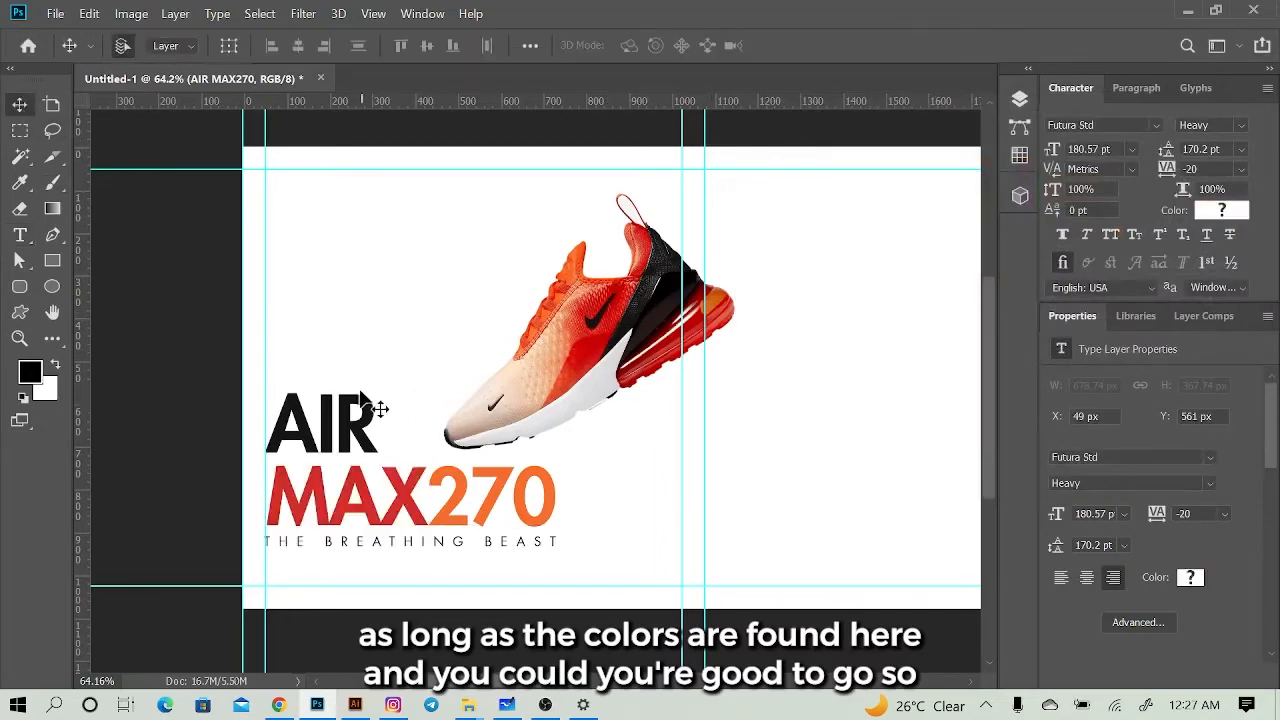
Step: Recolor "AIR" in the heading with the dark grey 292929, based on the black sampled from the shoe
{"action": "key", "text": "t"}
{"action": "left_click_drag", "start_coordinate": [386, 443], "coordinate": [264, 440]}
{"action": "left_click", "coordinate": [1214, 210]}
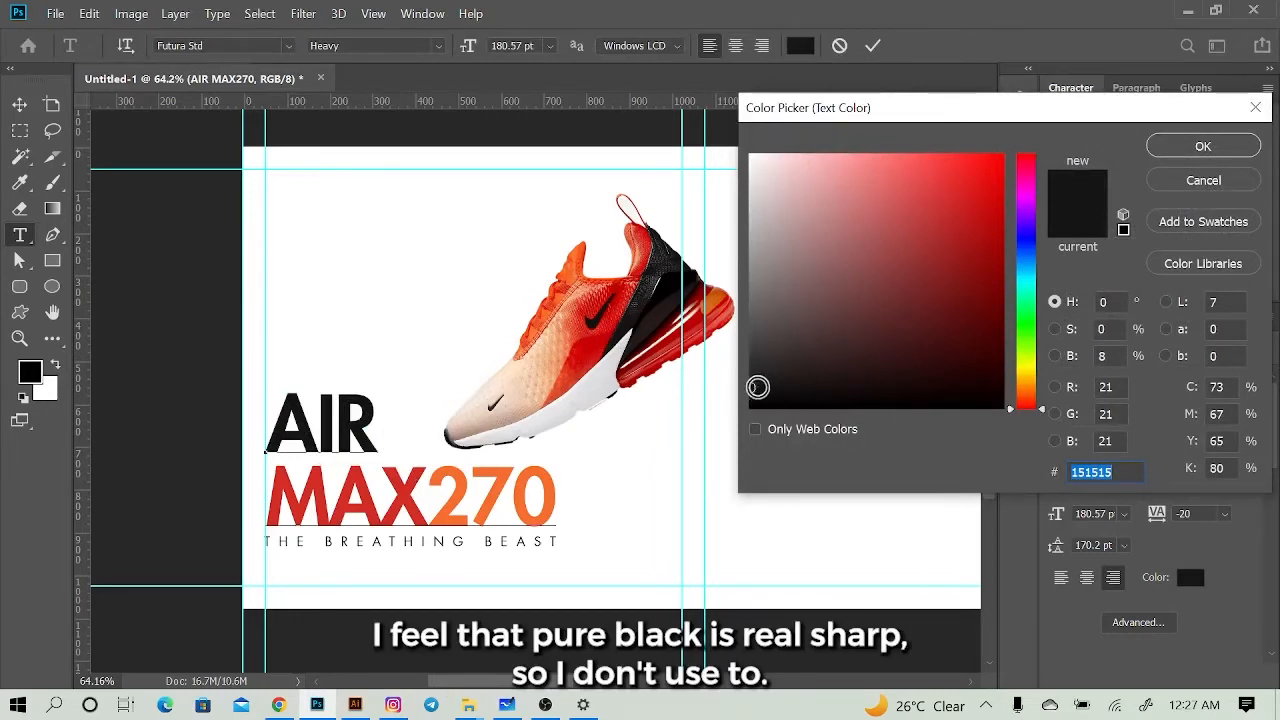
{"action": "left_click", "coordinate": [751, 369]}
{"action": "mouse_move", "coordinate": [751, 369]}
{"action": "left_mouse_down"}
{"action": "mouse_move", "coordinate": [744, 361]}
{"action": "mouse_move", "coordinate": [758, 366]}
{"action": "left_mouse_up"}
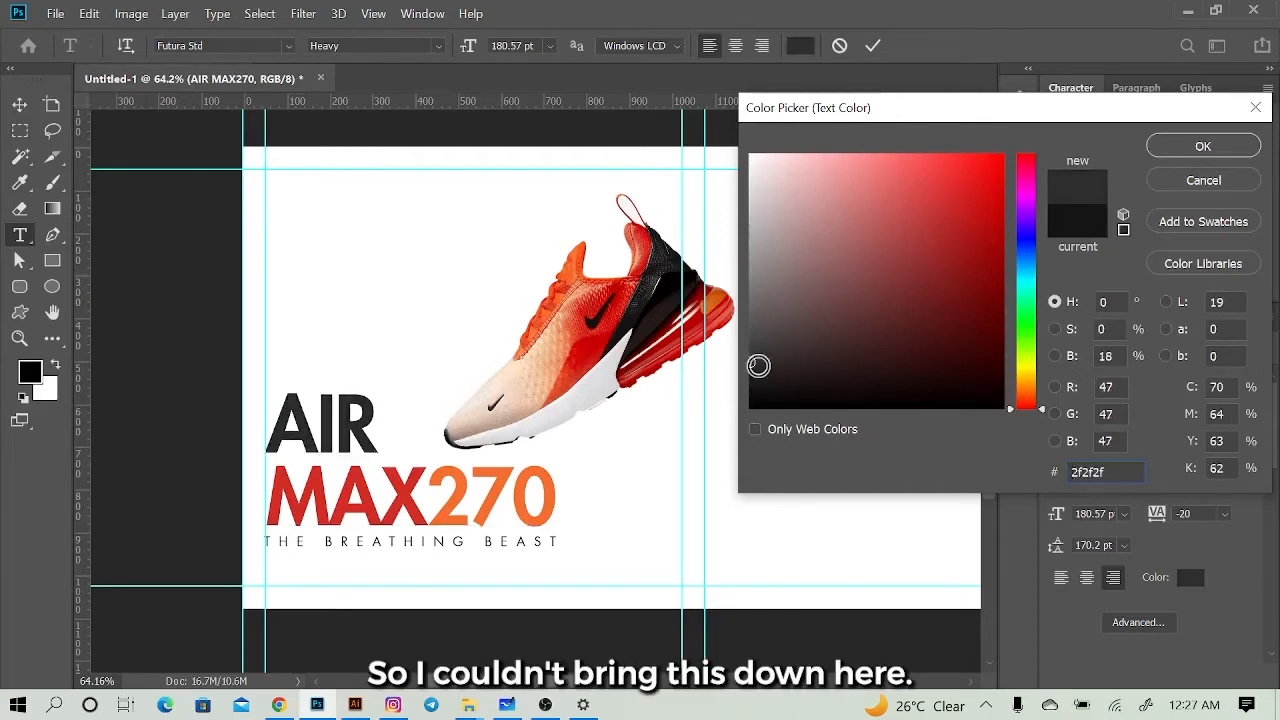
{"action": "left_click", "coordinate": [662, 318]}
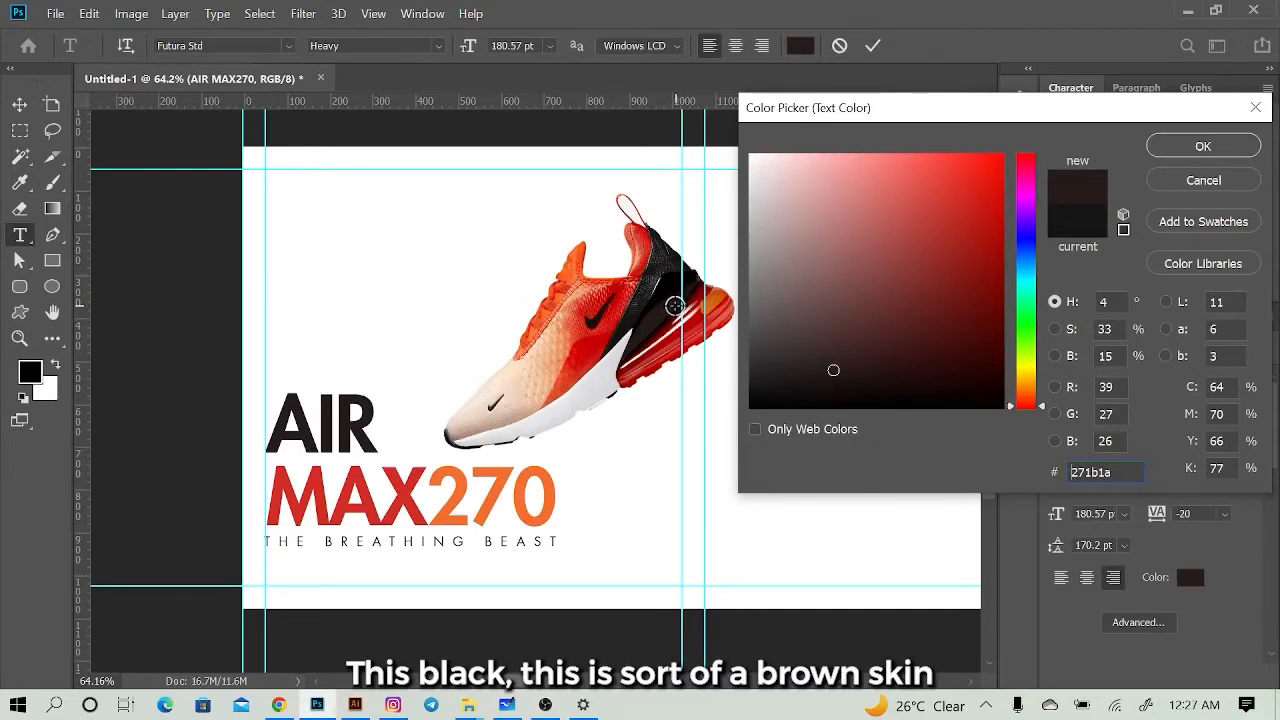
{"action": "mouse_move", "coordinate": [837, 372]}
{"action": "left_mouse_down"}
{"action": "mouse_move", "coordinate": [735, 370]}
{"action": "mouse_move", "coordinate": [750, 370]}
{"action": "left_mouse_up"}
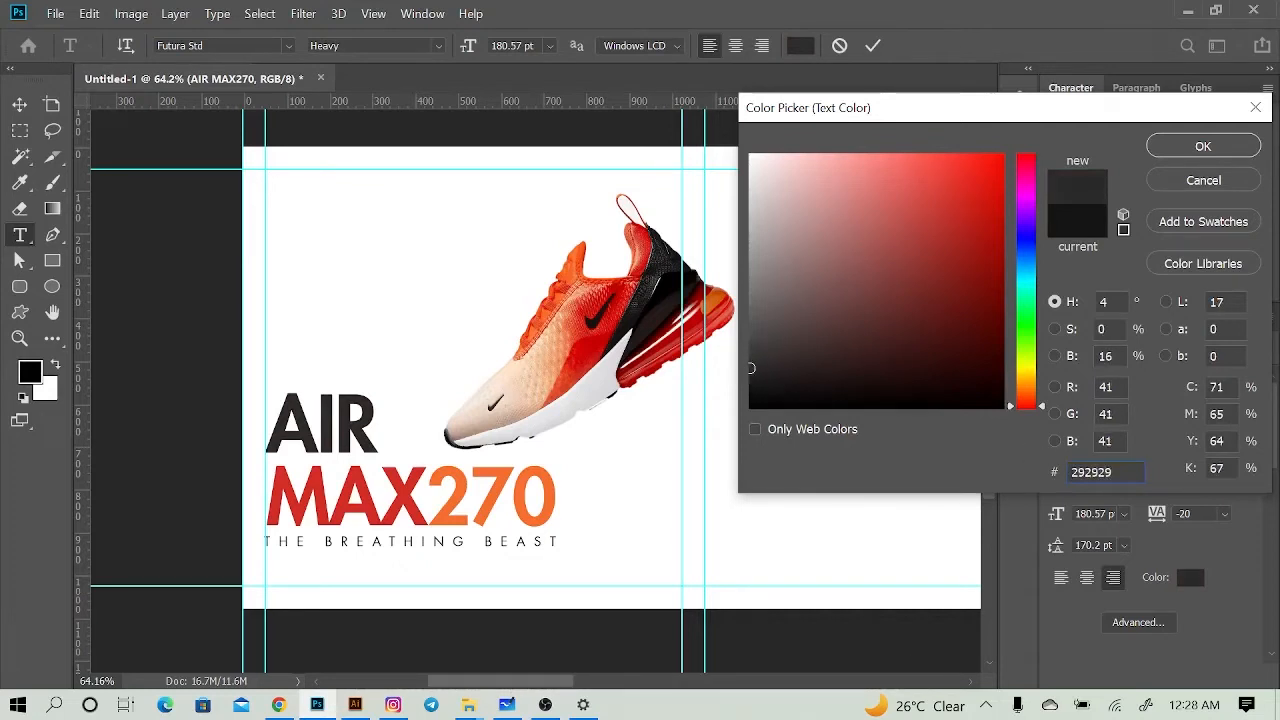
{"action": "left_click_drag", "start_coordinate": [1116, 472], "coordinate": [997, 479]}
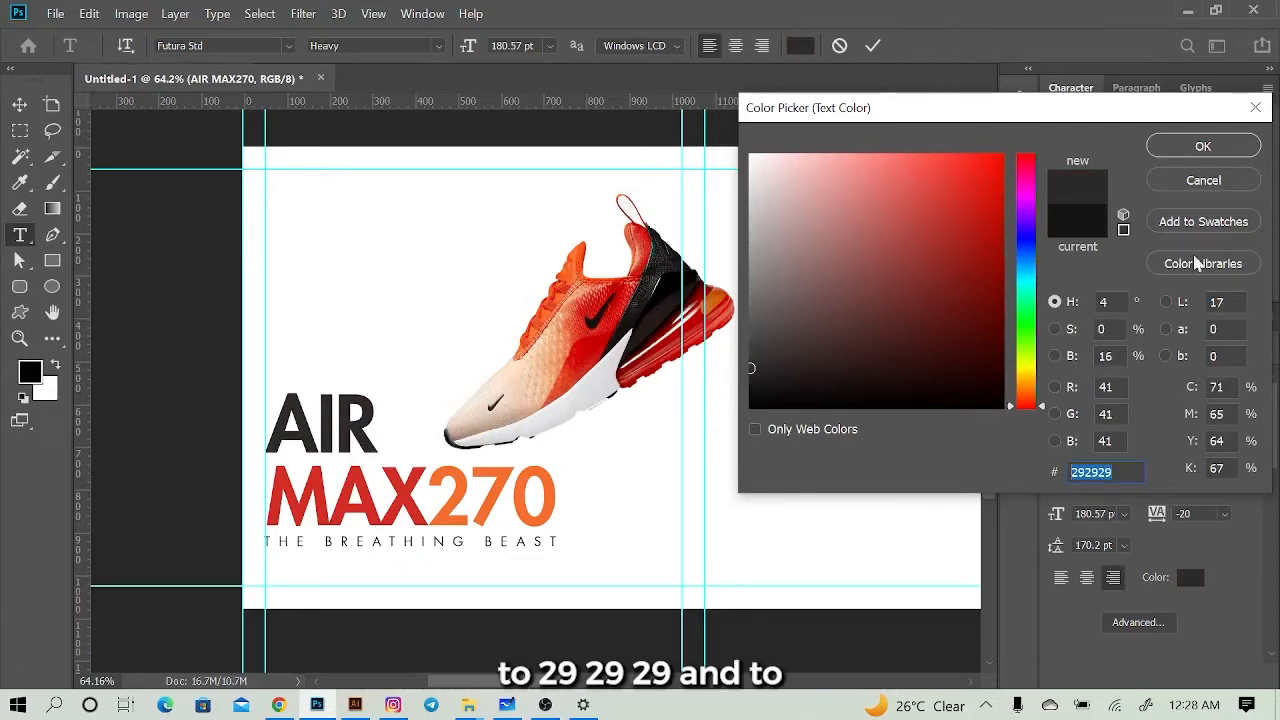
{"action": "left_click", "coordinate": [1246, 148]}
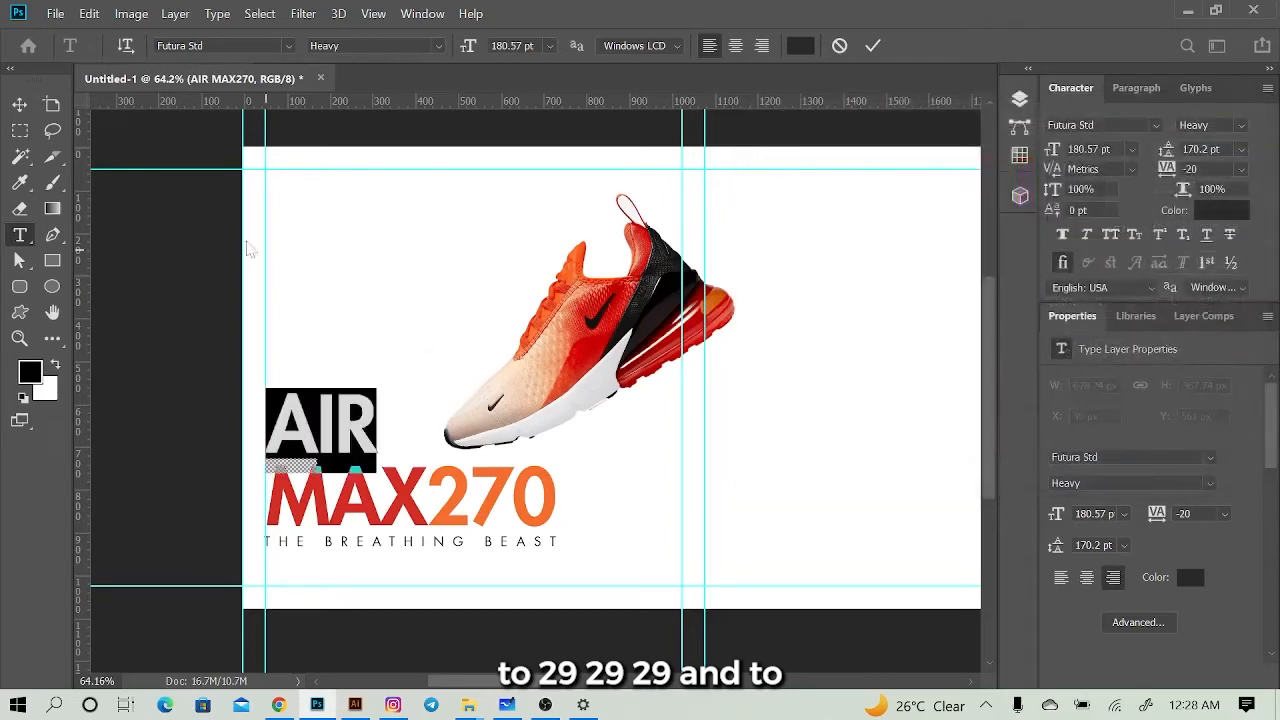
{"action": "key", "text": "ctrl+Return"}
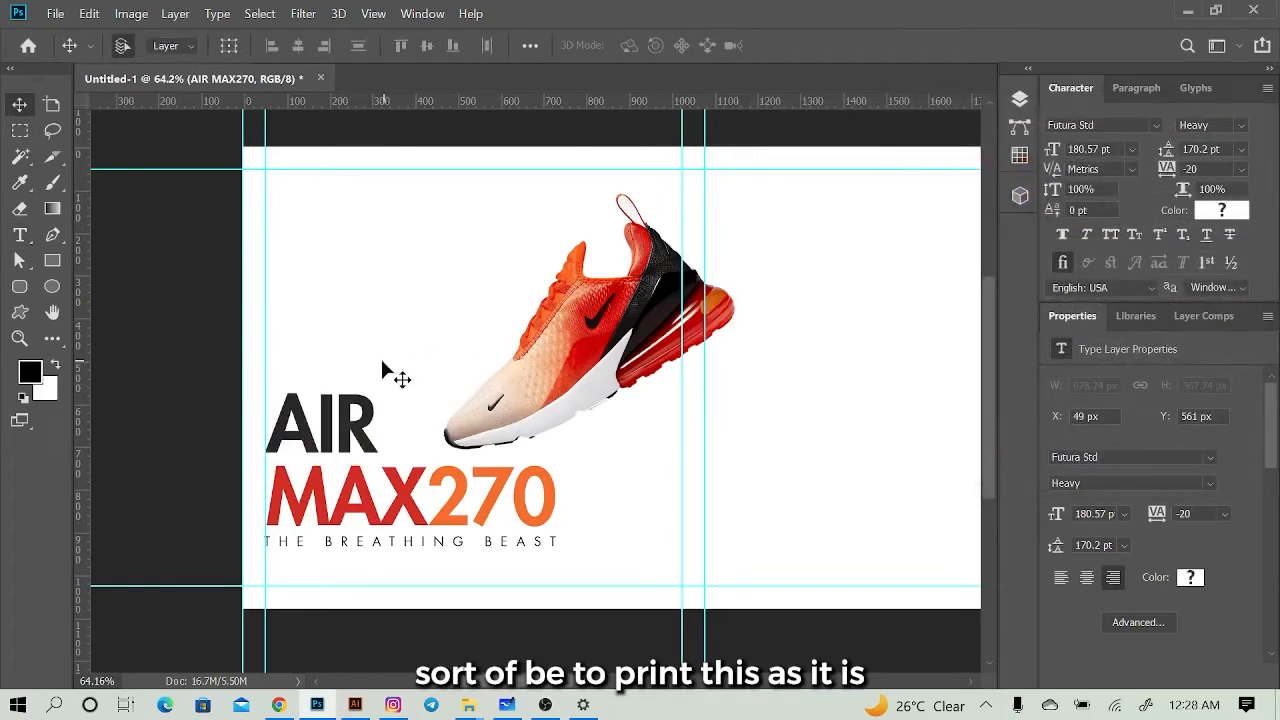
{"action": "key", "text": "ctrl+semicolon"}
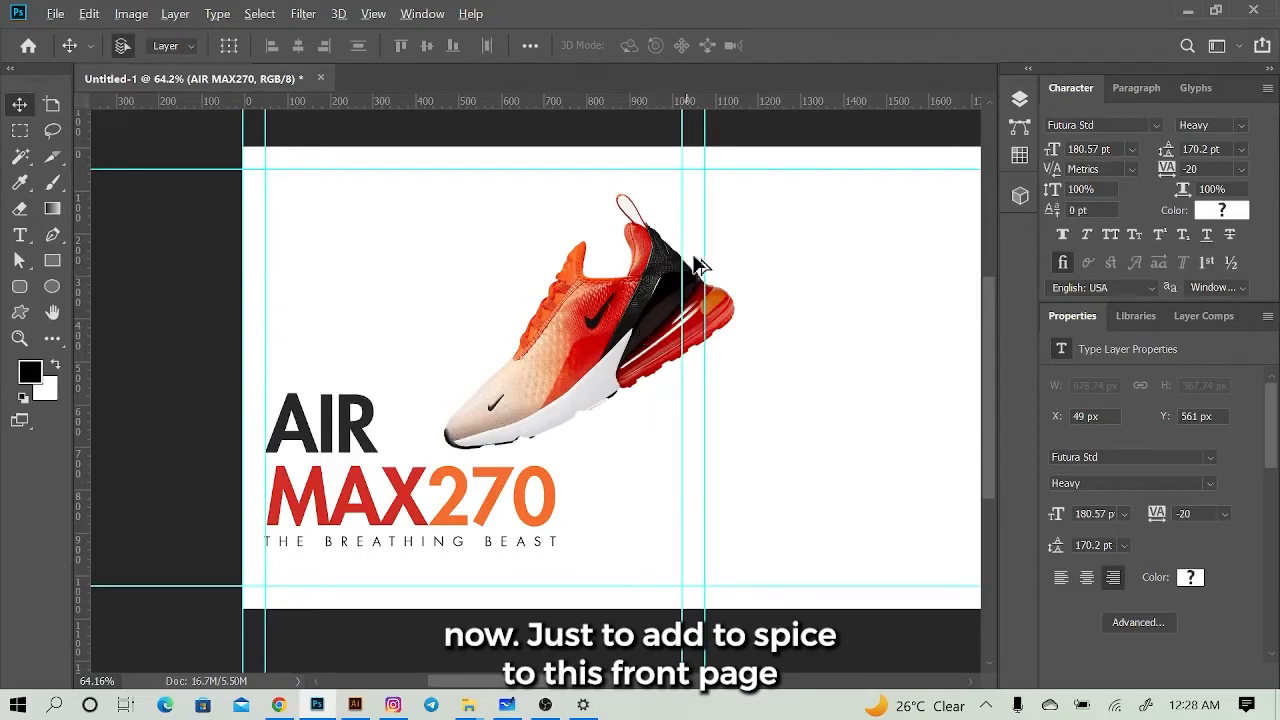
Step: Duplicate the shoe layer "1" as "1 copy" and place the copy directly below the original
{"action": "scroll", "coordinate": [752, 245], "scroll_direction": "up", "scroll_amount": 2}
{"action": "scroll", "coordinate": [740, 248], "scroll_direction": "up", "scroll_amount": 3}
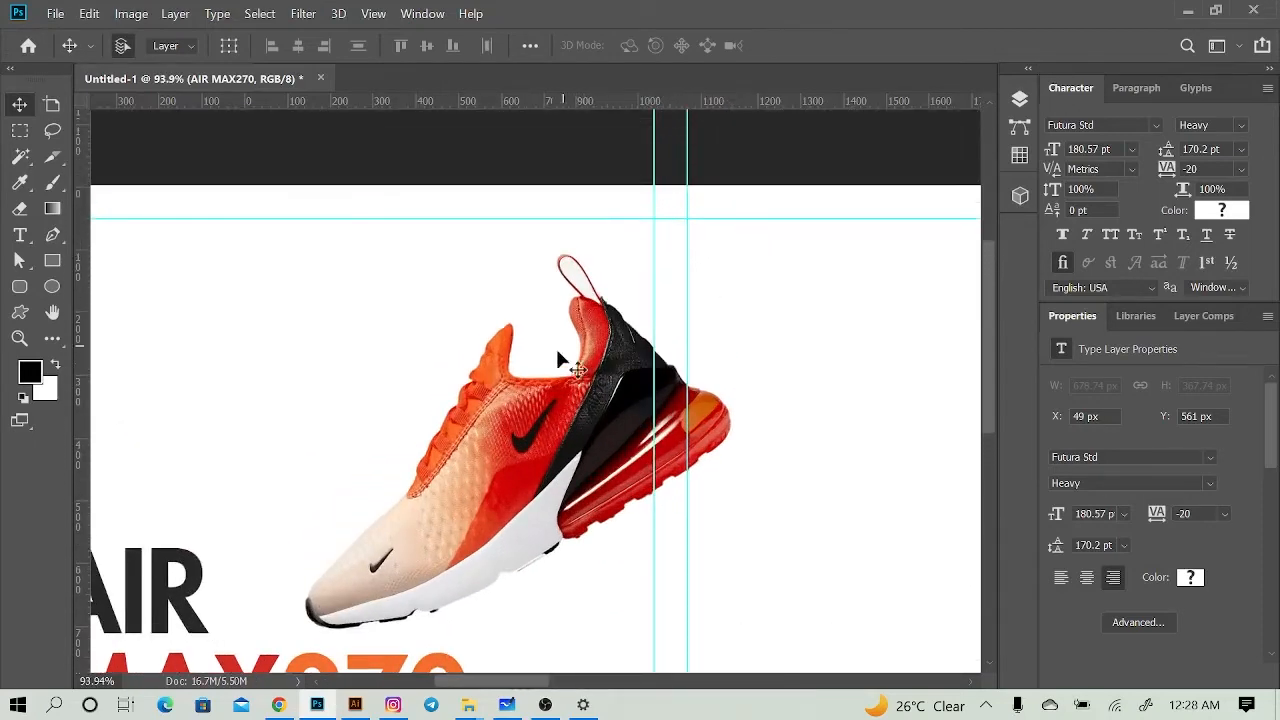
{"action": "left_click", "coordinate": [640, 400]}
{"action": "scroll", "coordinate": [635, 400], "scroll_direction": "down", "scroll_amount": 2}
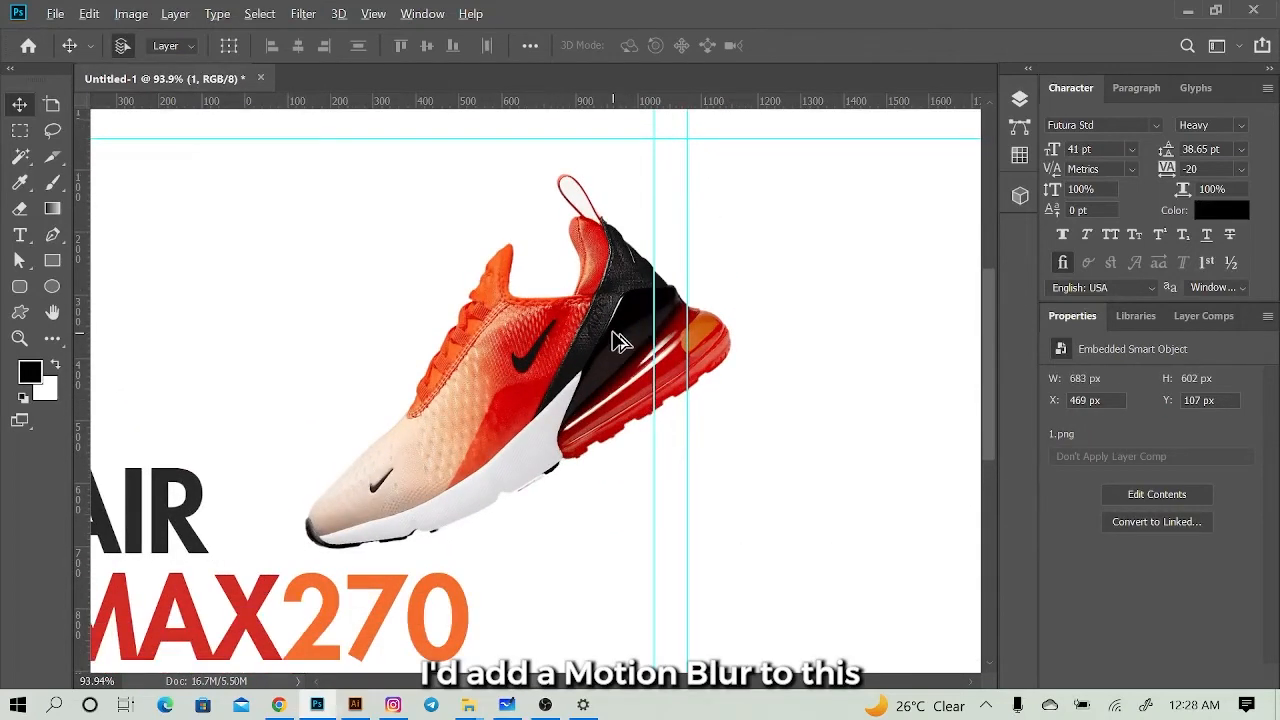
{"action": "left_click", "coordinate": [1020, 100]}
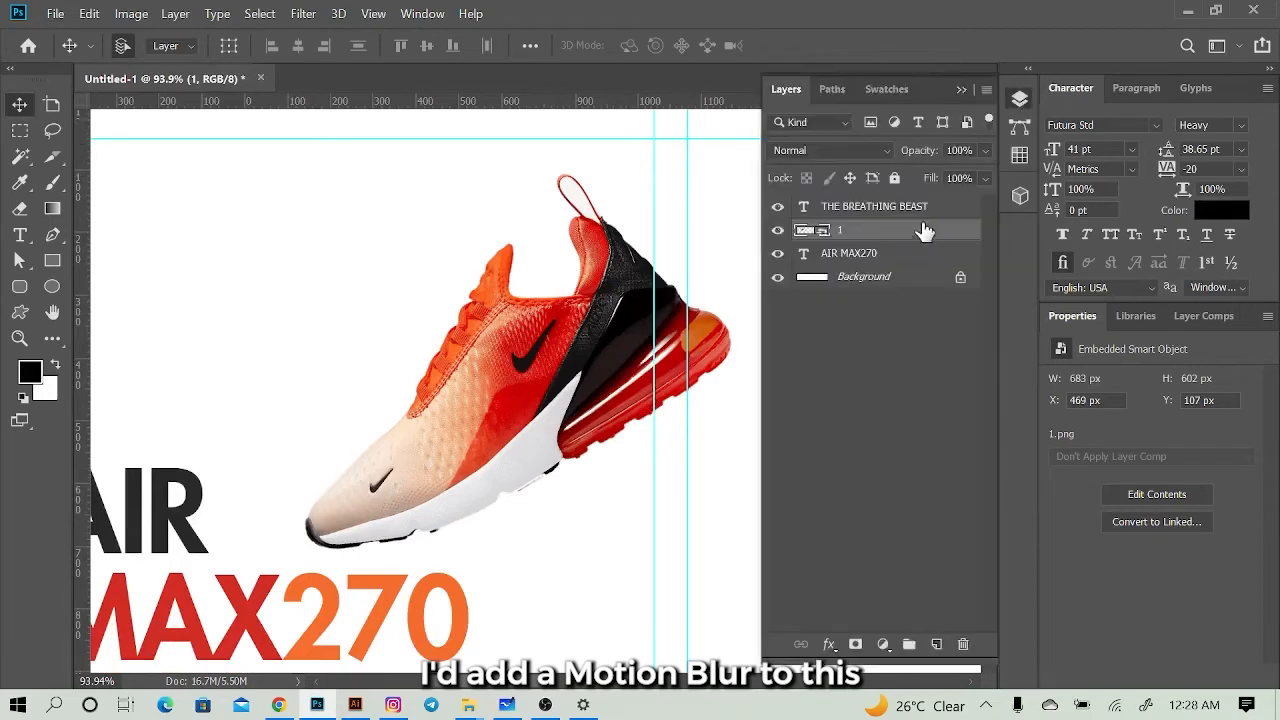
{"action": "right_click", "coordinate": [861, 234]}
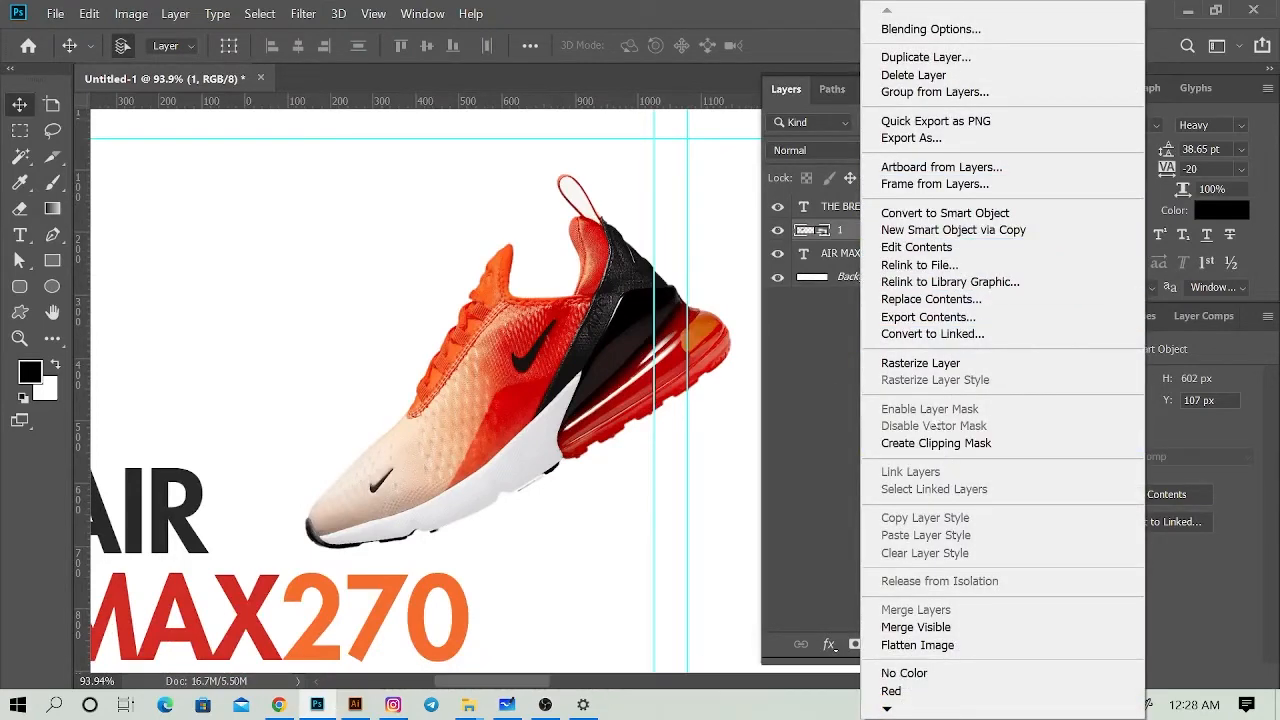
{"action": "left_click", "coordinate": [926, 57]}
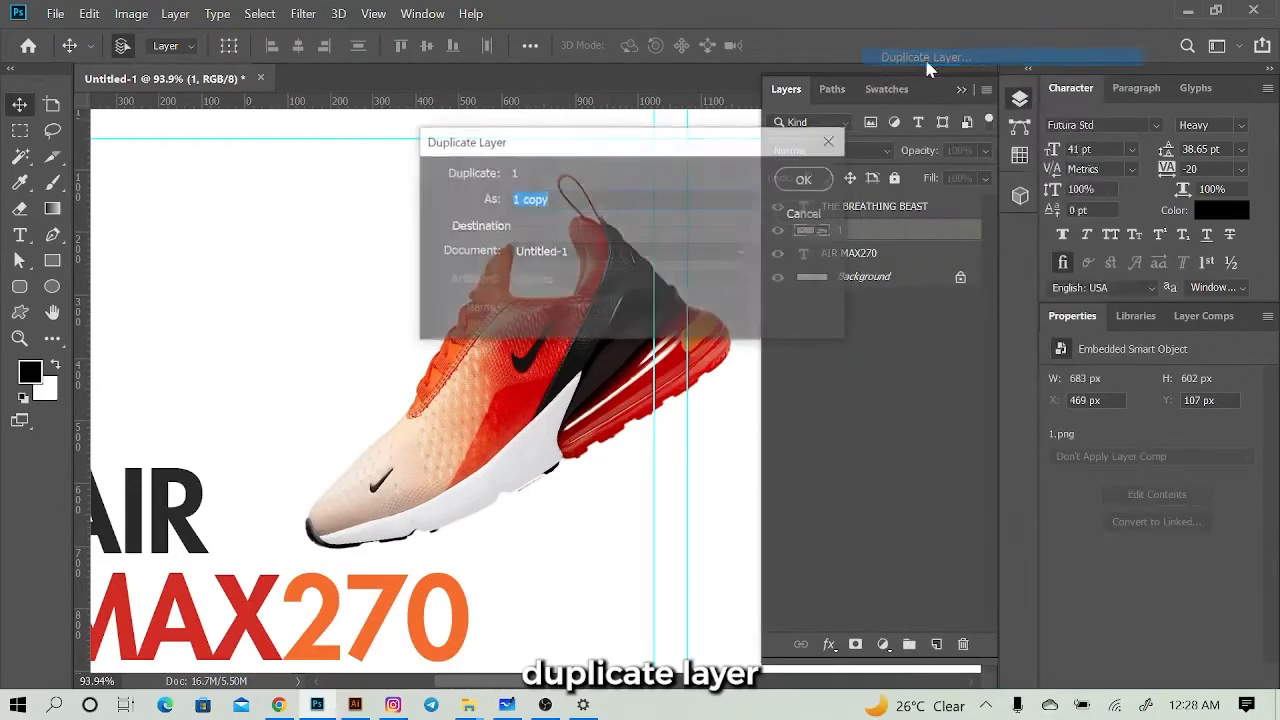
{"action": "left_click", "coordinate": [814, 180]}
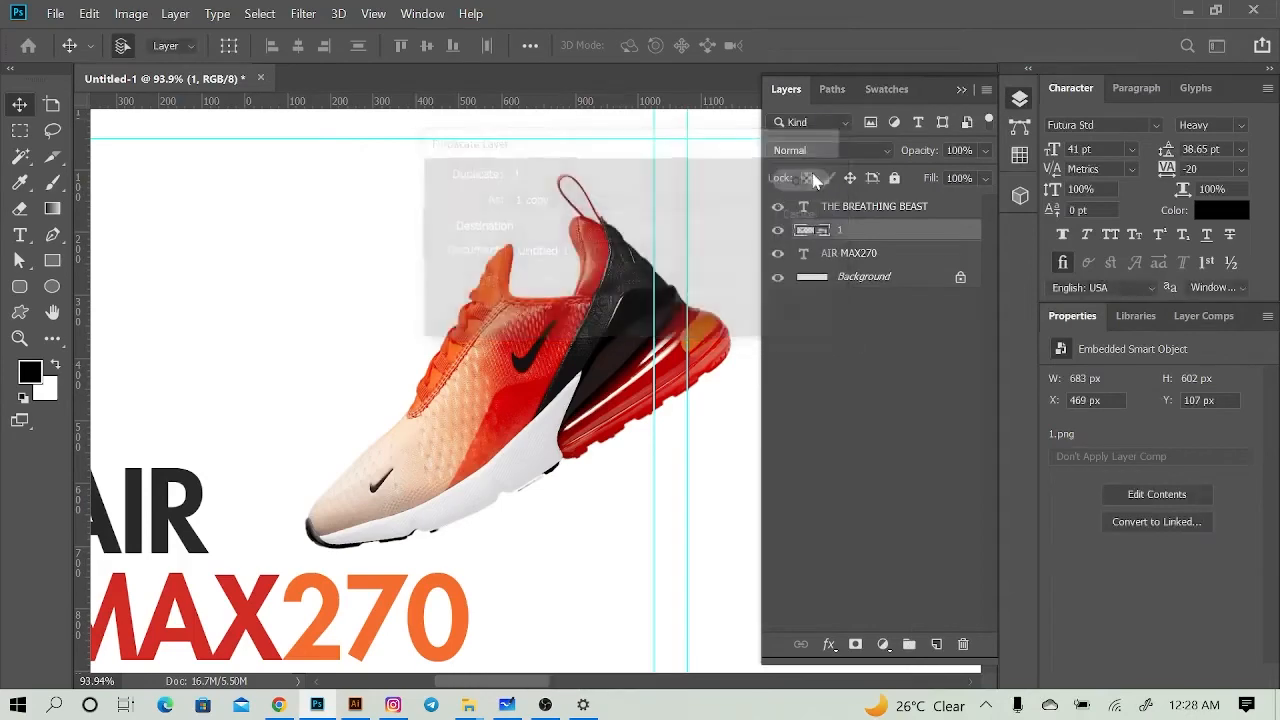
{"action": "left_click_drag", "start_coordinate": [897, 236], "coordinate": [903, 263]}
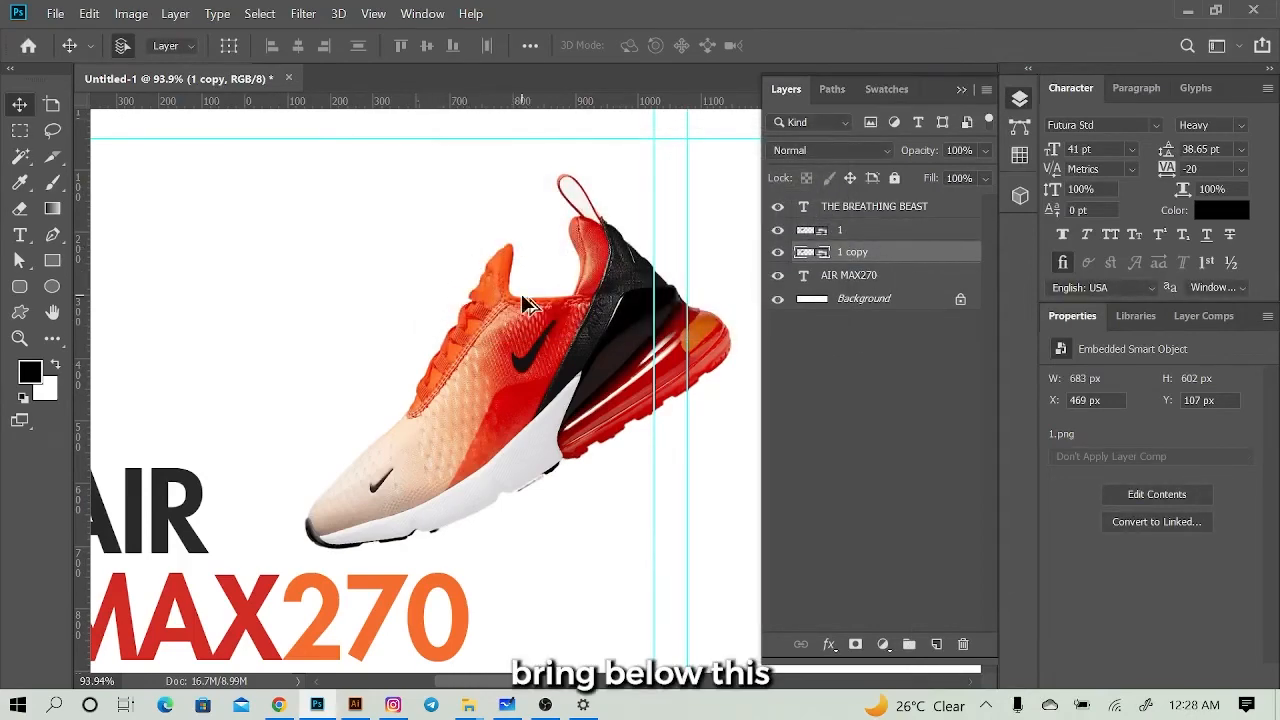
Step: Apply a Motion Blur to the shoe copy with an angle of 45° and a distance of 901 pixels
{"action": "scroll", "coordinate": [523, 300], "scroll_direction": "down", "scroll_amount": 2}
{"action": "scroll", "coordinate": [420, 291], "scroll_direction": "down", "scroll_amount": 1}
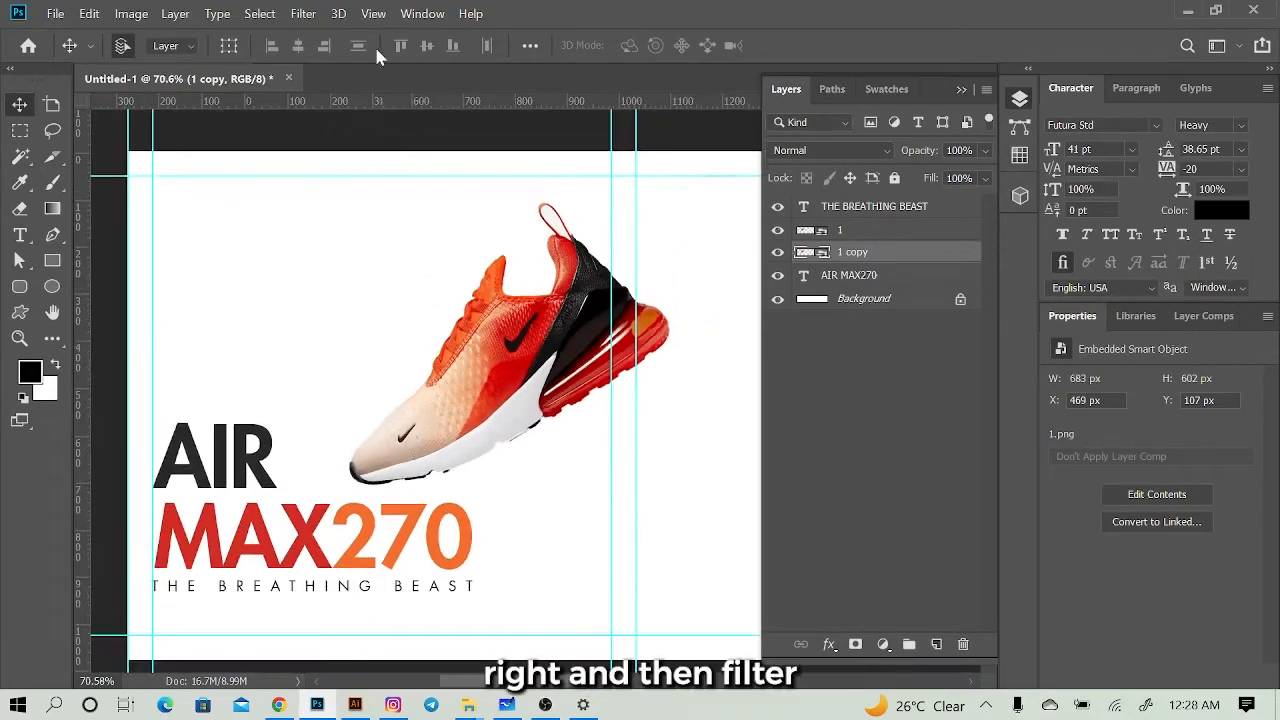
{"action": "left_click", "coordinate": [303, 14]}
{"action": "mouse_move", "coordinate": [428, 297]}
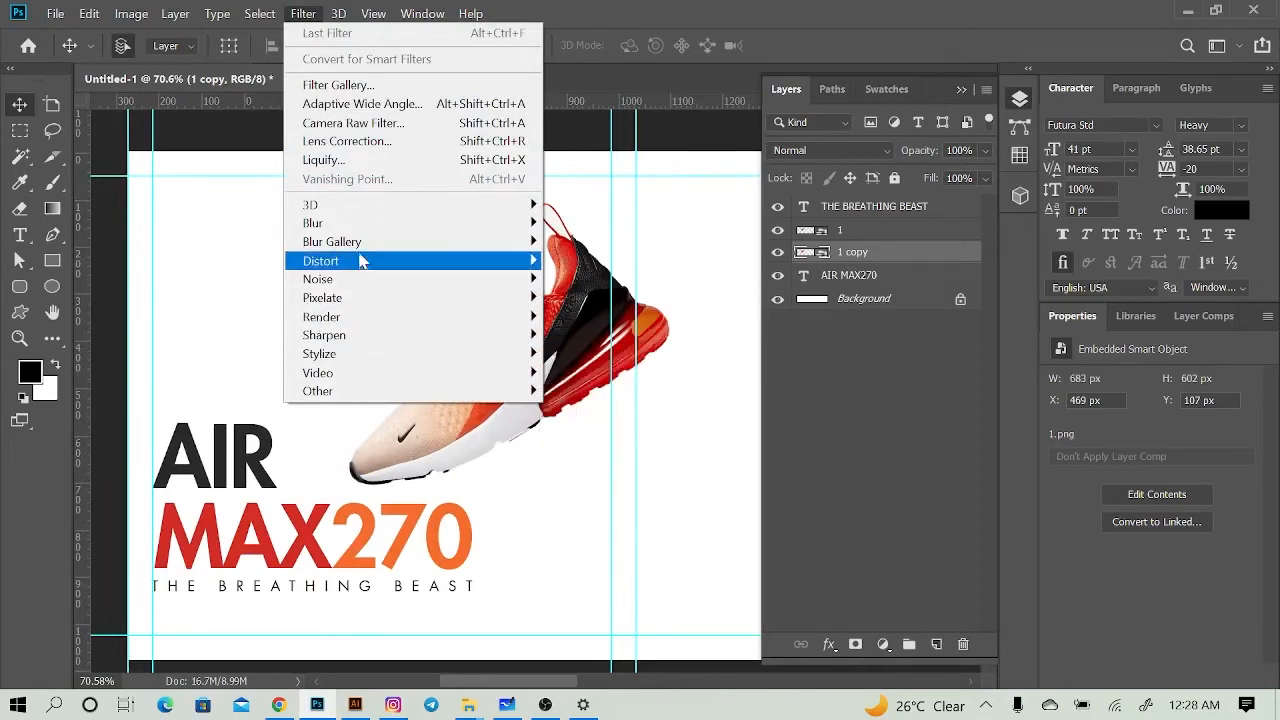
{"action": "mouse_move", "coordinate": [363, 230]}
{"action": "left_click", "coordinate": [612, 334]}
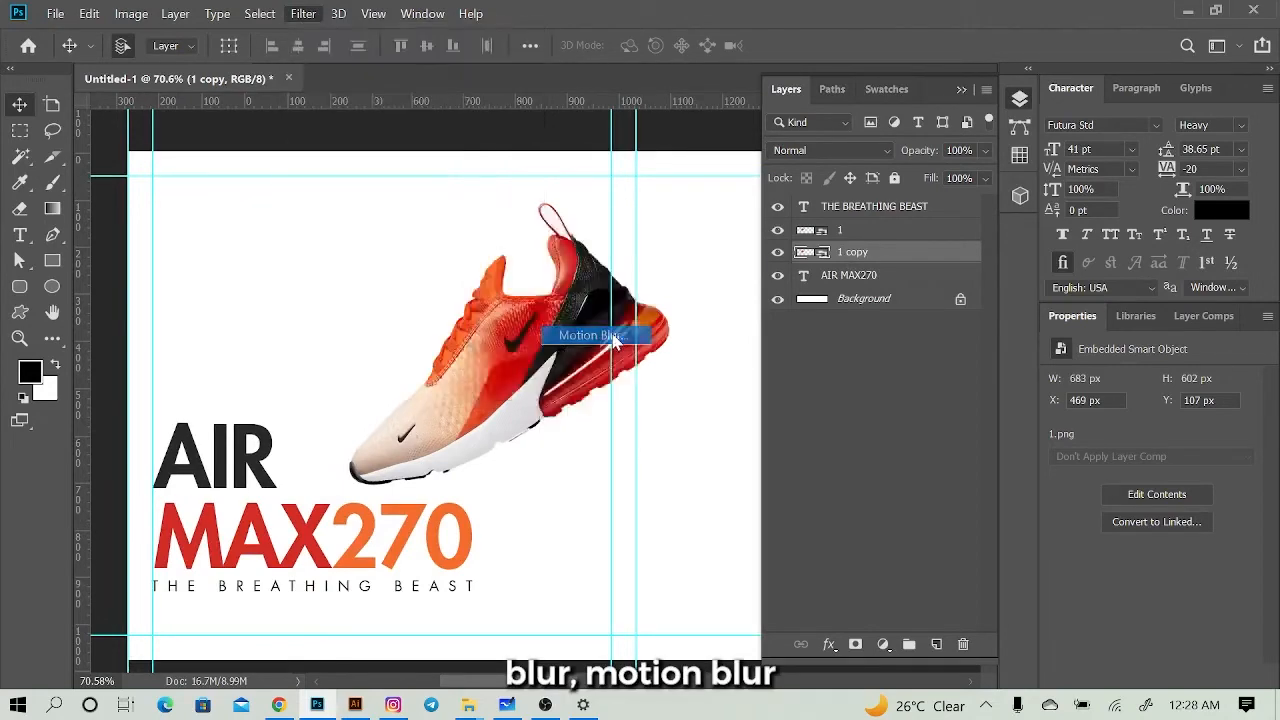
{"action": "left_click_drag", "start_coordinate": [624, 100], "coordinate": [881, 122]}
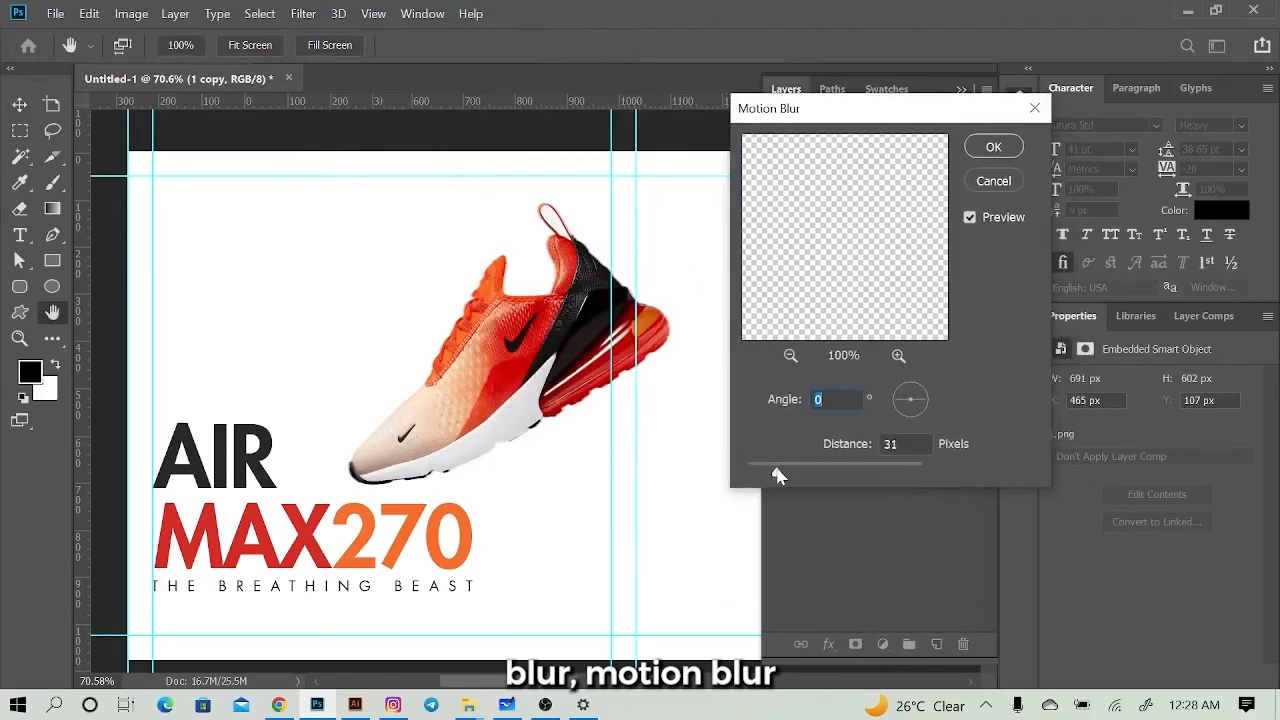
{"action": "key", "text": "Tab"}
{"action": "left_click_drag", "start_coordinate": [798, 476], "coordinate": [806, 472]}
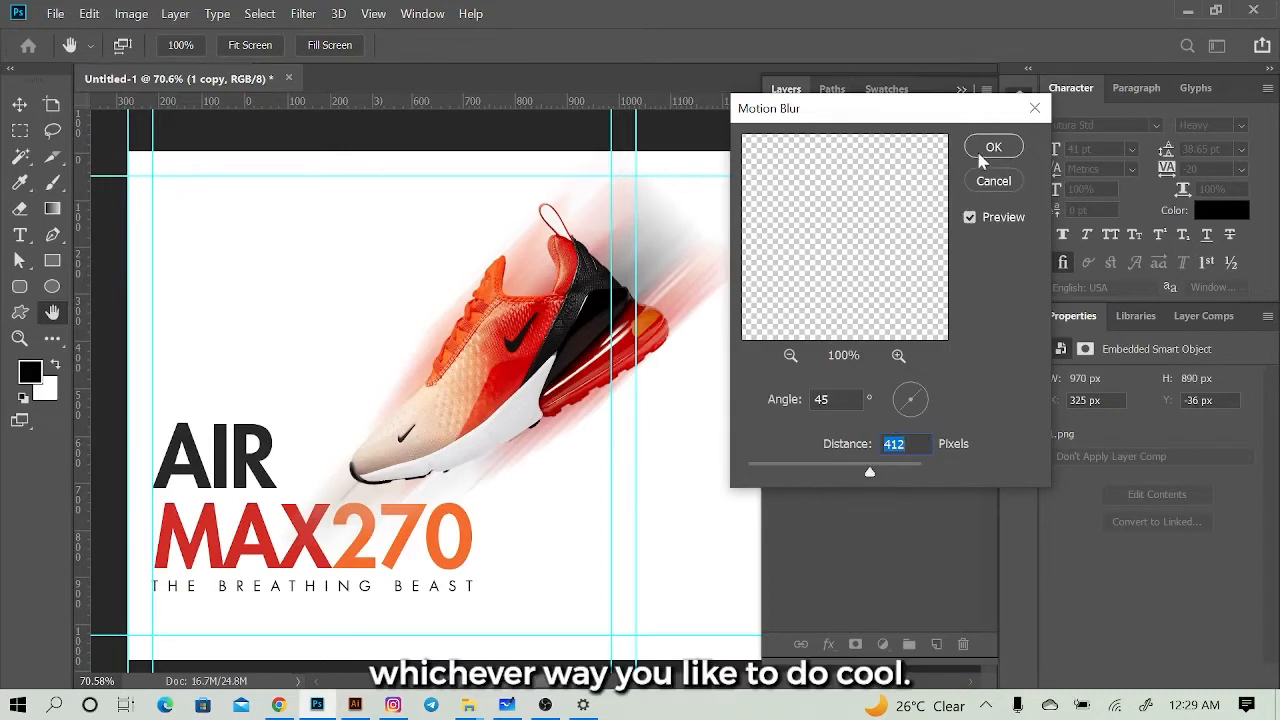
{"action": "left_click_drag", "start_coordinate": [872, 480], "coordinate": [875, 474]}
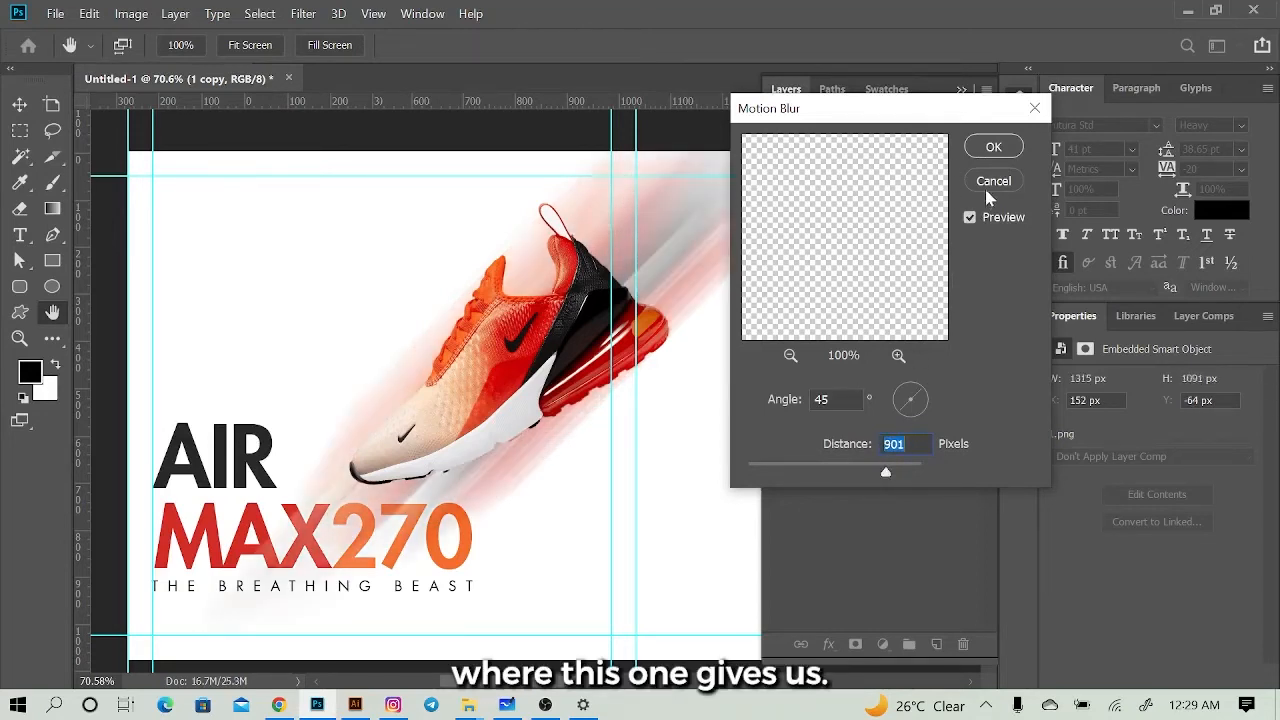
{"action": "left_click", "coordinate": [994, 148]}
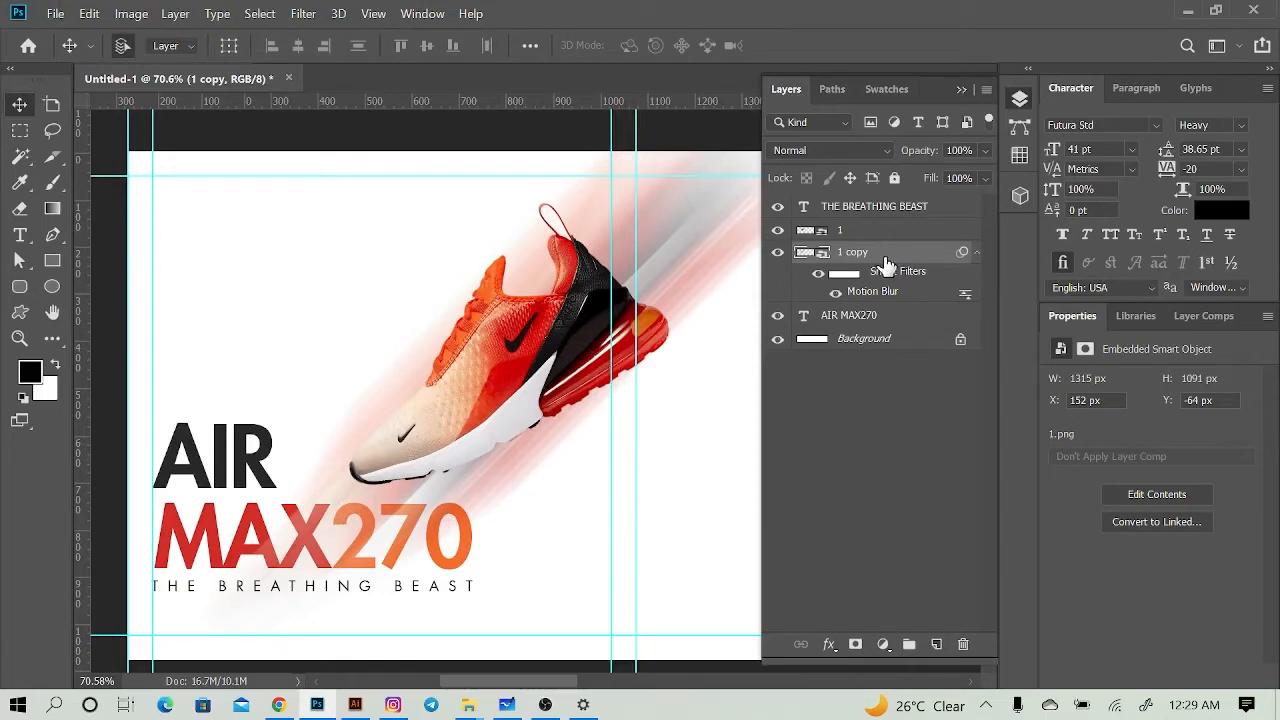
Step: Add a layer mask to the motion-blurred shoe copy
{"action": "left_click", "coordinate": [855, 645]}
{"action": "scroll", "coordinate": [404, 374], "scroll_direction": "up", "scroll_amount": 3}
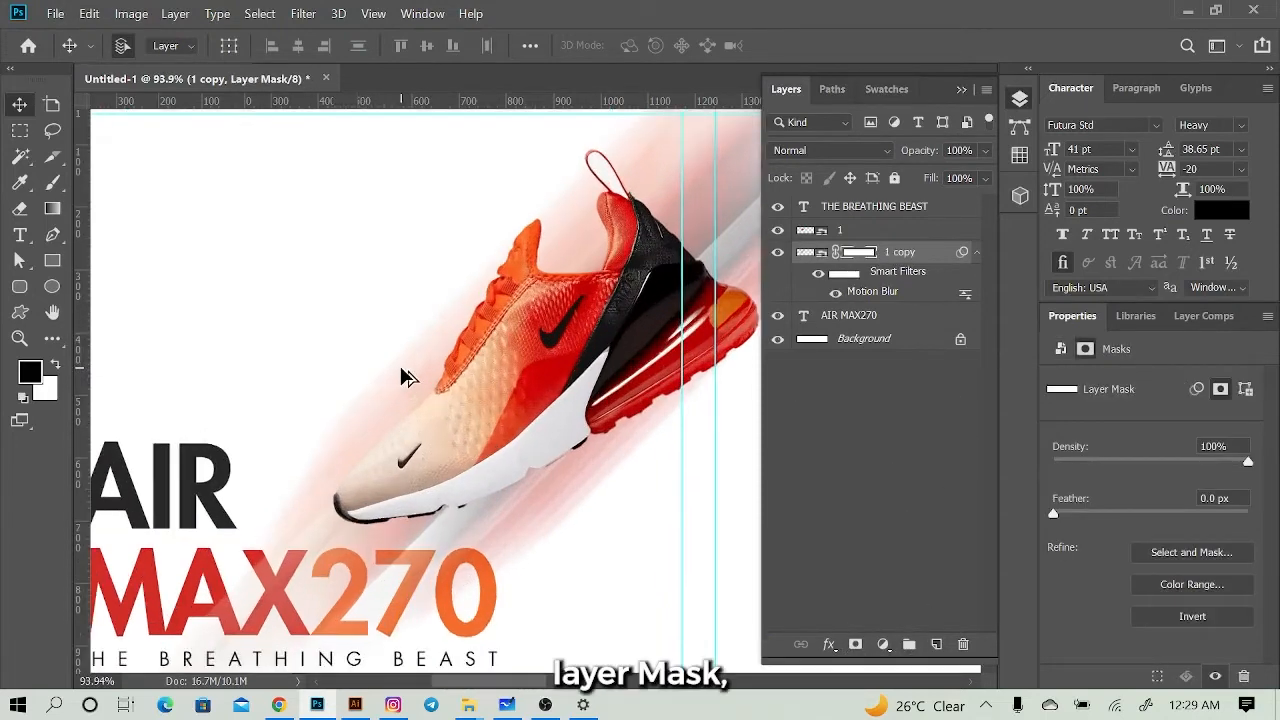
{"action": "scroll", "coordinate": [468, 378], "scroll_direction": "down", "scroll_amount": 3}
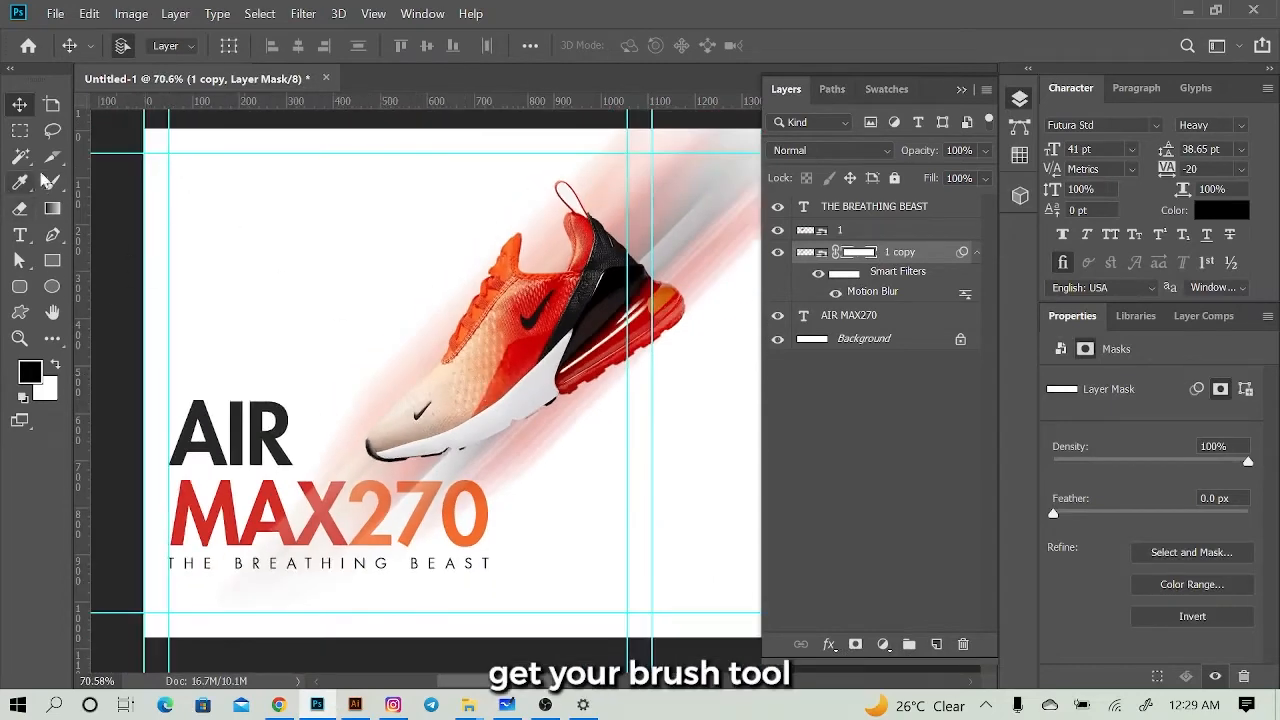
Step: Mask out the blur around the front of the shoe and over the heading with a soft 1000 px black brush
{"action": "left_click", "coordinate": [51, 182]}
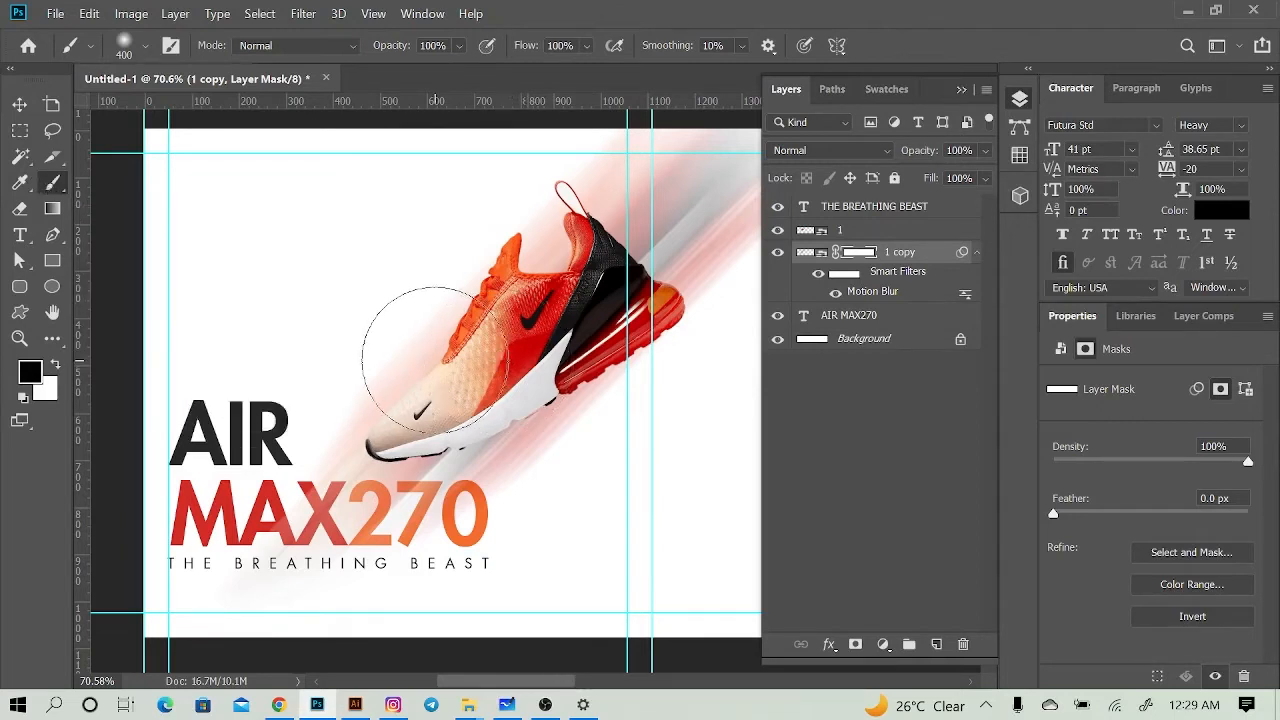
{"action": "right_click", "coordinate": [332, 252]}
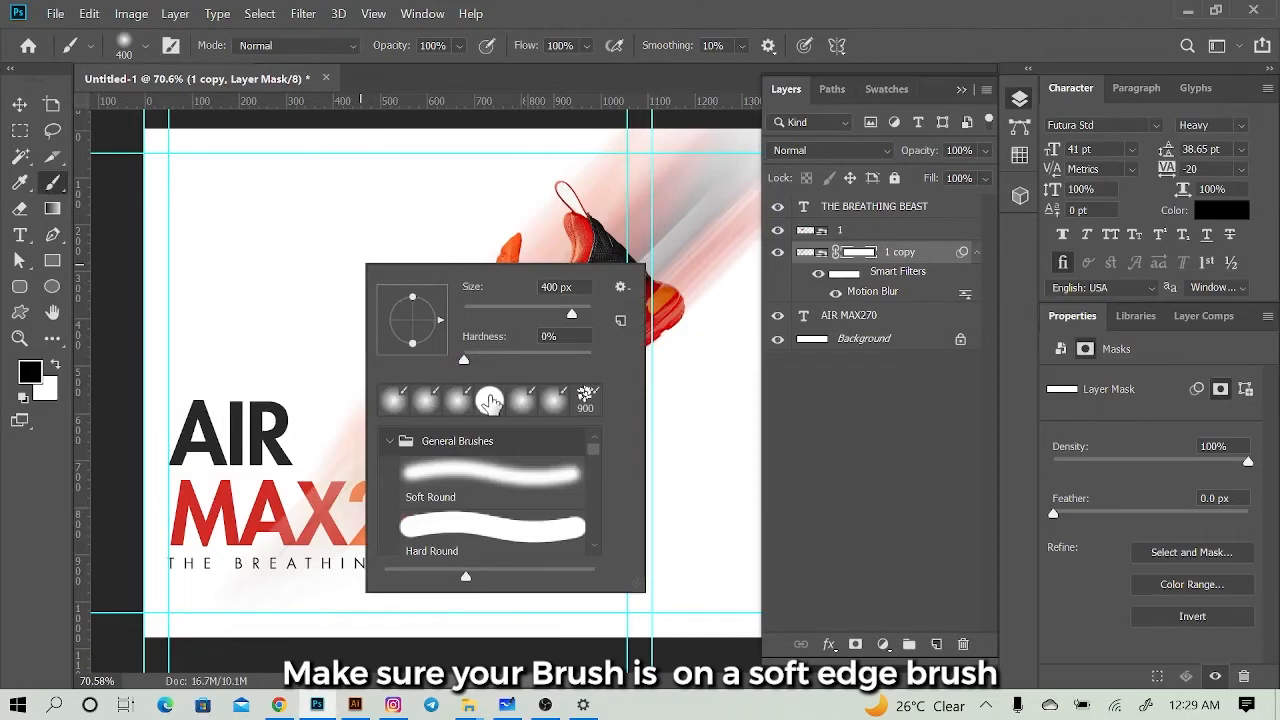
{"action": "left_click", "coordinate": [392, 400]}
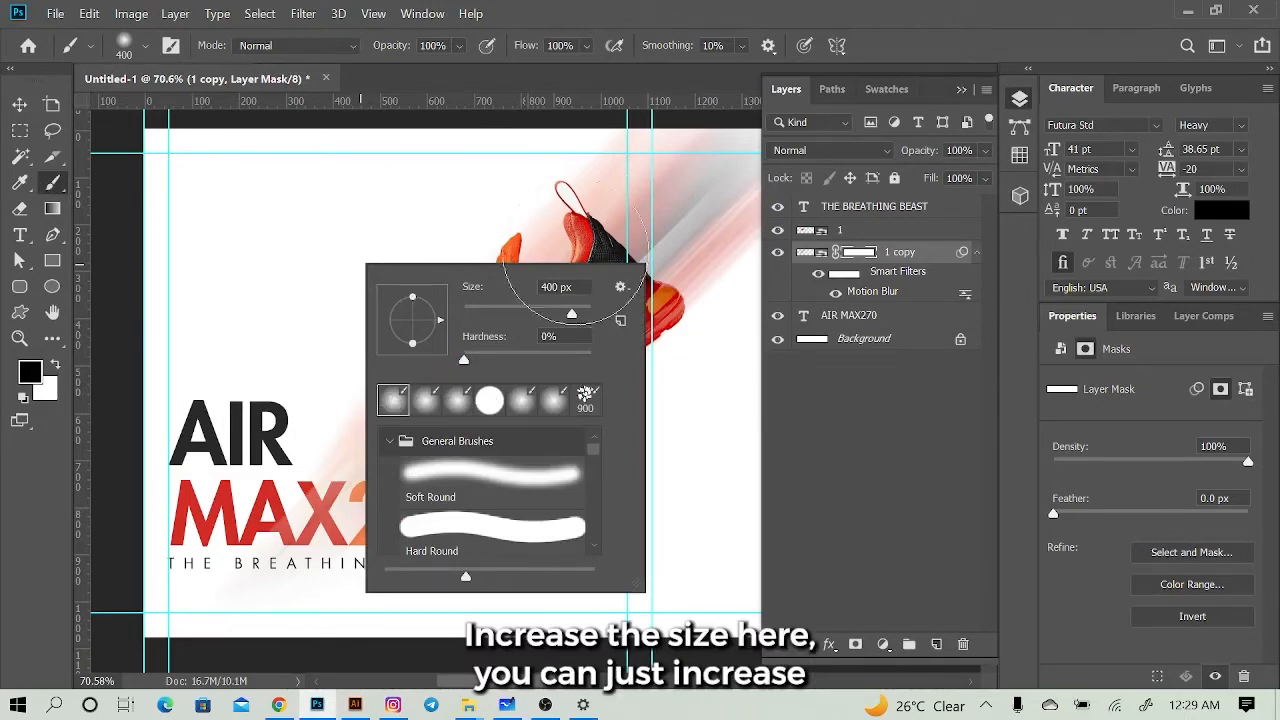
{"action": "left_click", "coordinate": [600, 78]}
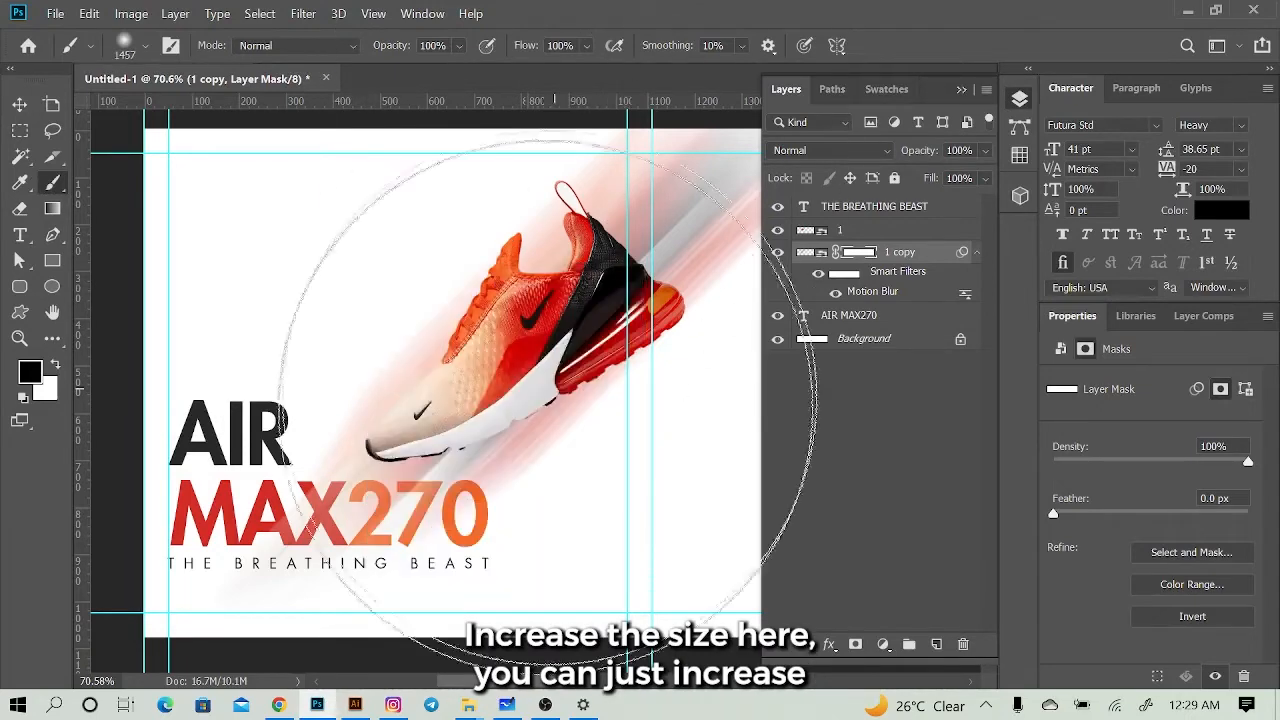
{"action": "key", "text": "bracketleft"}
{"action": "key", "text": "bracketleft"}
{"action": "key", "text": "bracketleft"}
{"action": "key", "text": "bracketleft"}
{"action": "key", "text": "bracketleft"}
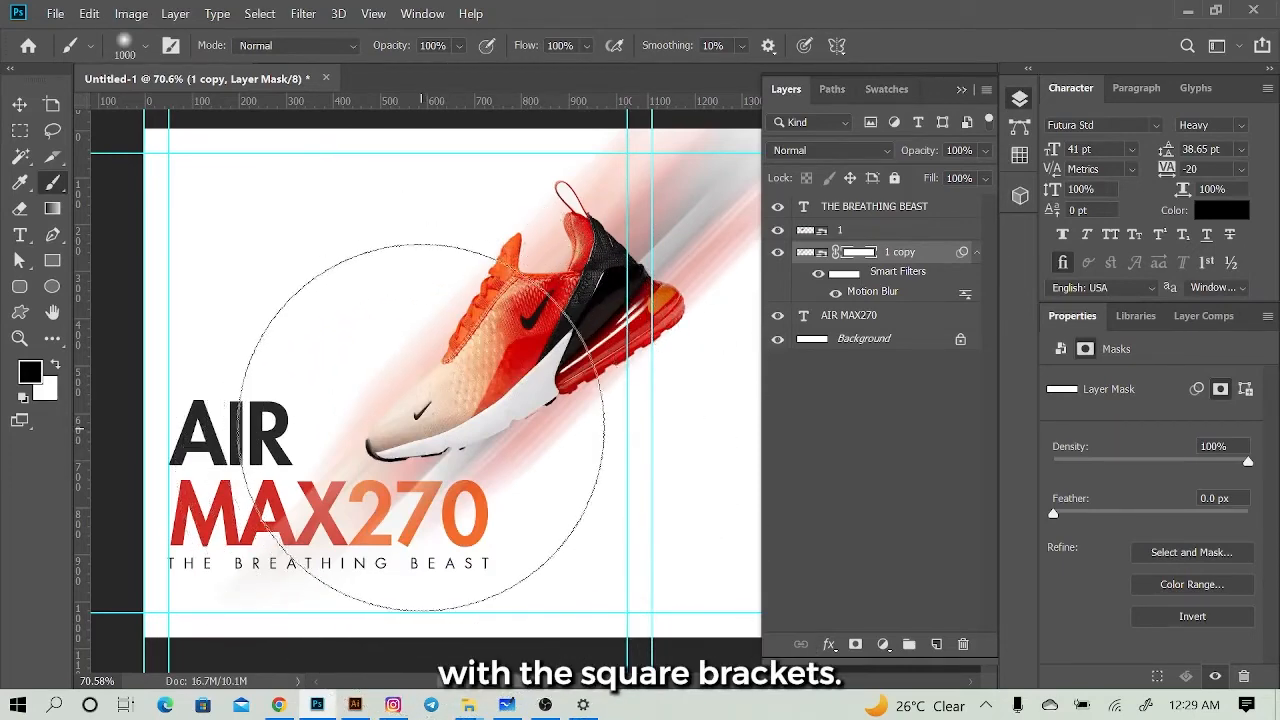
{"action": "mouse_move", "coordinate": [434, 438]}
{"action": "left_mouse_down"}
{"action": "mouse_move", "coordinate": [408, 441]}
{"action": "mouse_move", "coordinate": [429, 463]}
{"action": "mouse_move", "coordinate": [374, 423]}
{"action": "mouse_move", "coordinate": [457, 400]}
{"action": "mouse_move", "coordinate": [443, 386]}
{"action": "mouse_move", "coordinate": [471, 380]}
{"action": "mouse_move", "coordinate": [466, 366]}
{"action": "mouse_move", "coordinate": [496, 392]}
{"action": "mouse_move", "coordinate": [485, 390]}
{"action": "mouse_move", "coordinate": [525, 348]}
{"action": "left_mouse_up"}
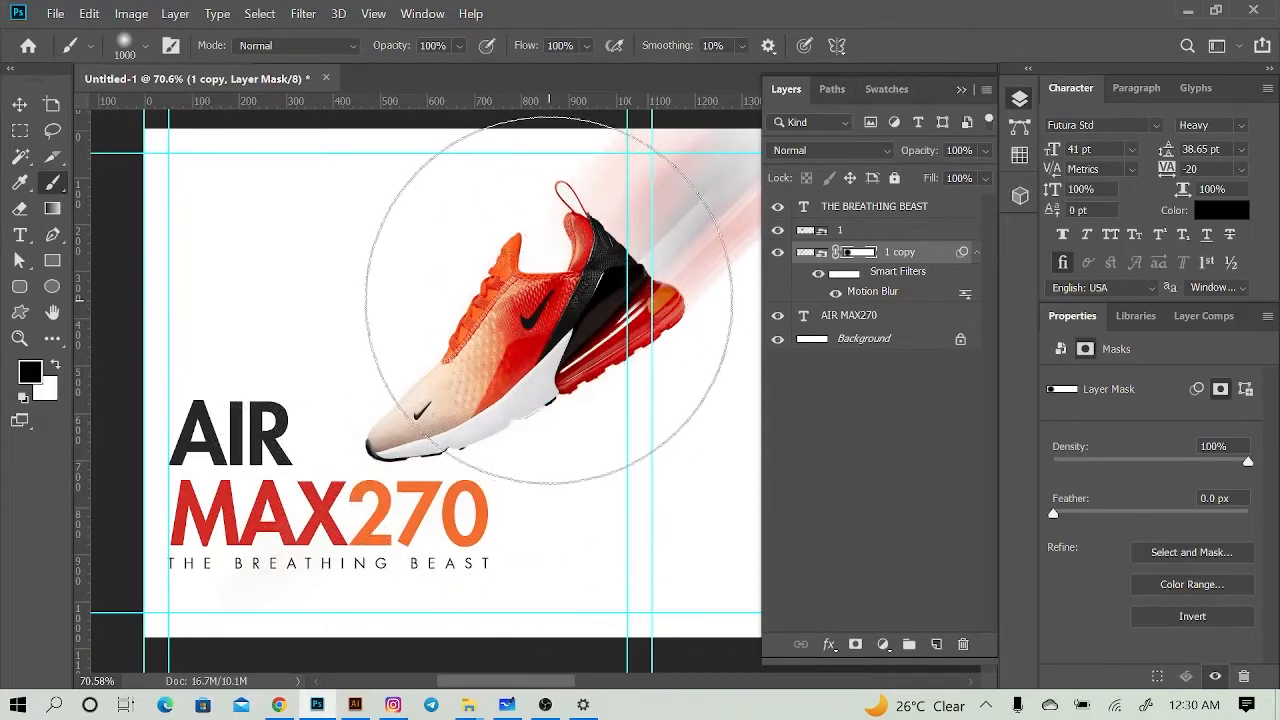
Step: Restore the blur trail behind the shoe's heel by painting white on the mask with a soft 250 px brush
{"action": "scroll", "coordinate": [566, 323], "scroll_direction": "right", "scroll_amount": 5}
{"action": "scroll", "coordinate": [568, 270], "scroll_direction": "up", "scroll_amount": 3}
{"action": "scroll", "coordinate": [580, 340], "scroll_direction": "up", "scroll_amount": 2}
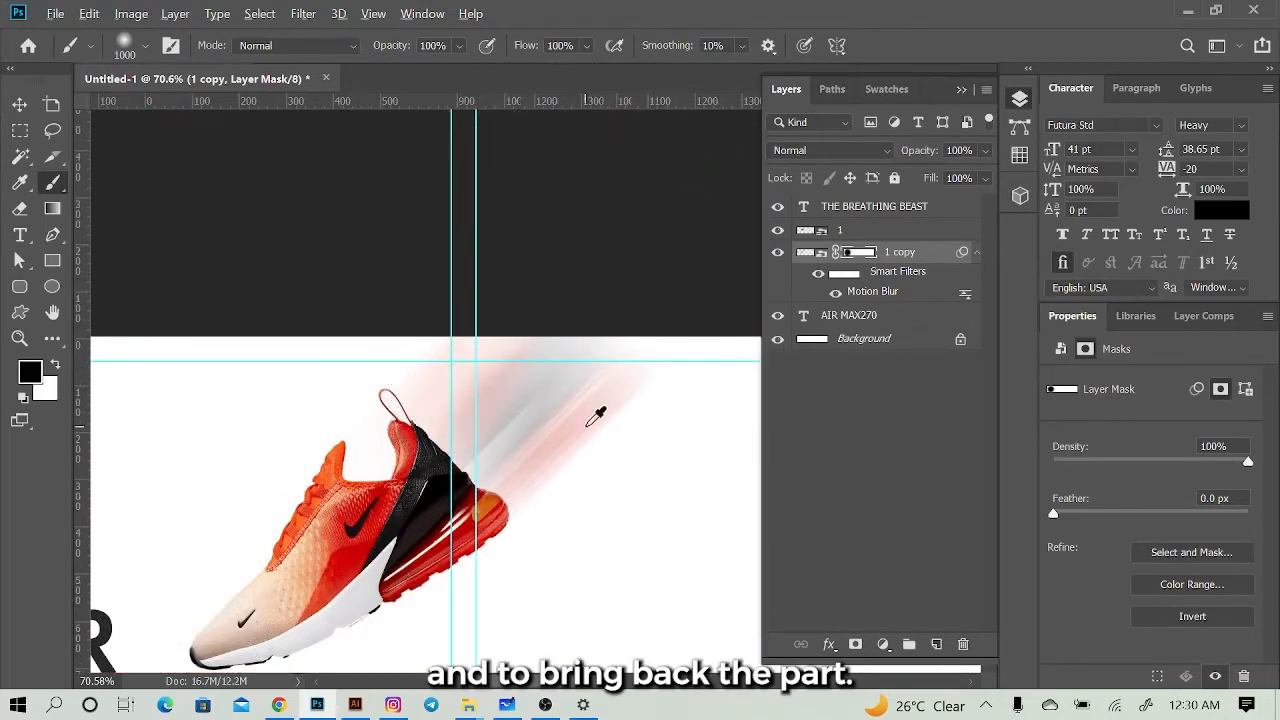
{"action": "scroll", "coordinate": [594, 418], "scroll_direction": "up", "scroll_amount": 5}
{"action": "key", "text": "bracketleft"}
{"action": "key", "text": "bracketleft"}
{"action": "key", "text": "bracketleft"}
{"action": "key", "text": "bracketleft"}
{"action": "key", "text": "bracketleft"}
{"action": "key", "text": "bracketleft"}
{"action": "key", "text": "bracketleft"}
{"action": "key", "text": "bracketleft"}
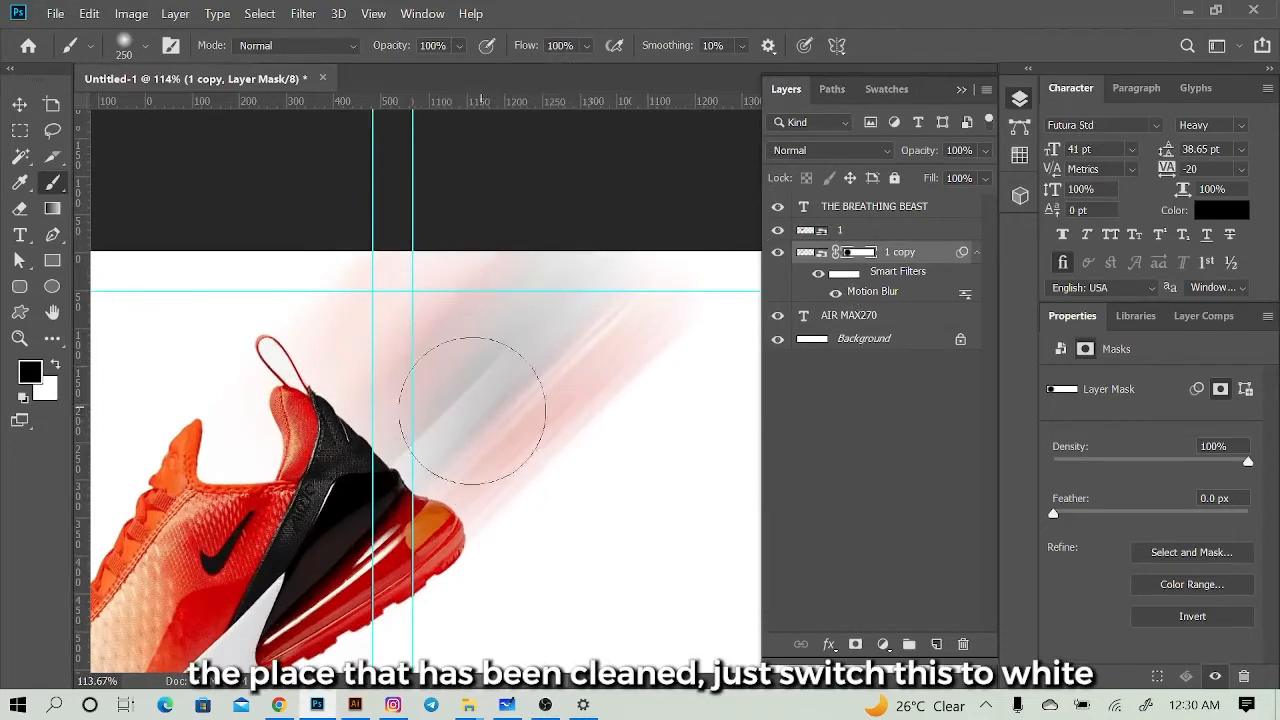
{"action": "left_click", "coordinate": [56, 366]}
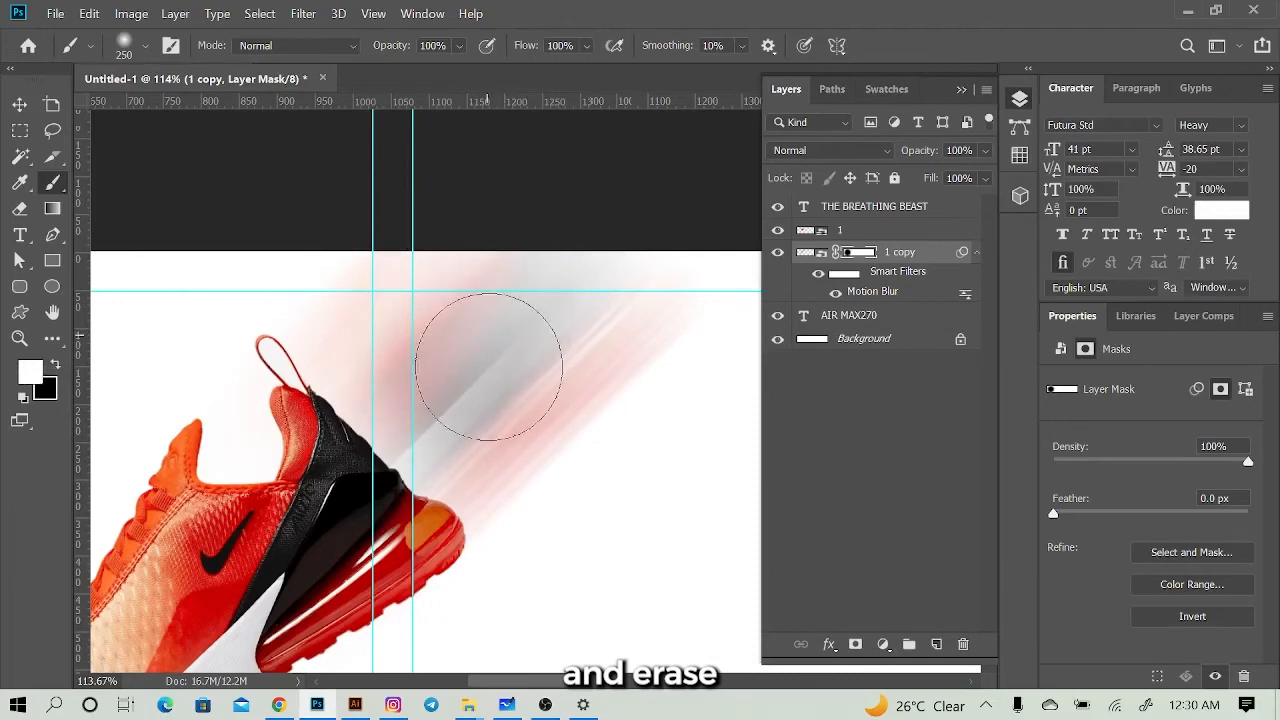
{"action": "mouse_move", "coordinate": [455, 383]}
{"action": "left_mouse_down"}
{"action": "mouse_move", "coordinate": [393, 355]}
{"action": "mouse_move", "coordinate": [471, 440]}
{"action": "mouse_move", "coordinate": [456, 428]}
{"action": "mouse_move", "coordinate": [482, 434]}
{"action": "mouse_move", "coordinate": [490, 398]}
{"action": "mouse_move", "coordinate": [379, 369]}
{"action": "mouse_move", "coordinate": [383, 348]}
{"action": "mouse_move", "coordinate": [551, 293]}
{"action": "mouse_move", "coordinate": [431, 441]}
{"action": "mouse_move", "coordinate": [585, 323]}
{"action": "mouse_move", "coordinate": [557, 343]}
{"action": "left_mouse_up"}
Step: Duplicate the motion-blurred shoe copy layer together with its mask to intensify the colour of the trail
{"action": "key", "text": "v"}
{"action": "scroll", "coordinate": [558, 360], "scroll_direction": "down", "scroll_amount": 5}
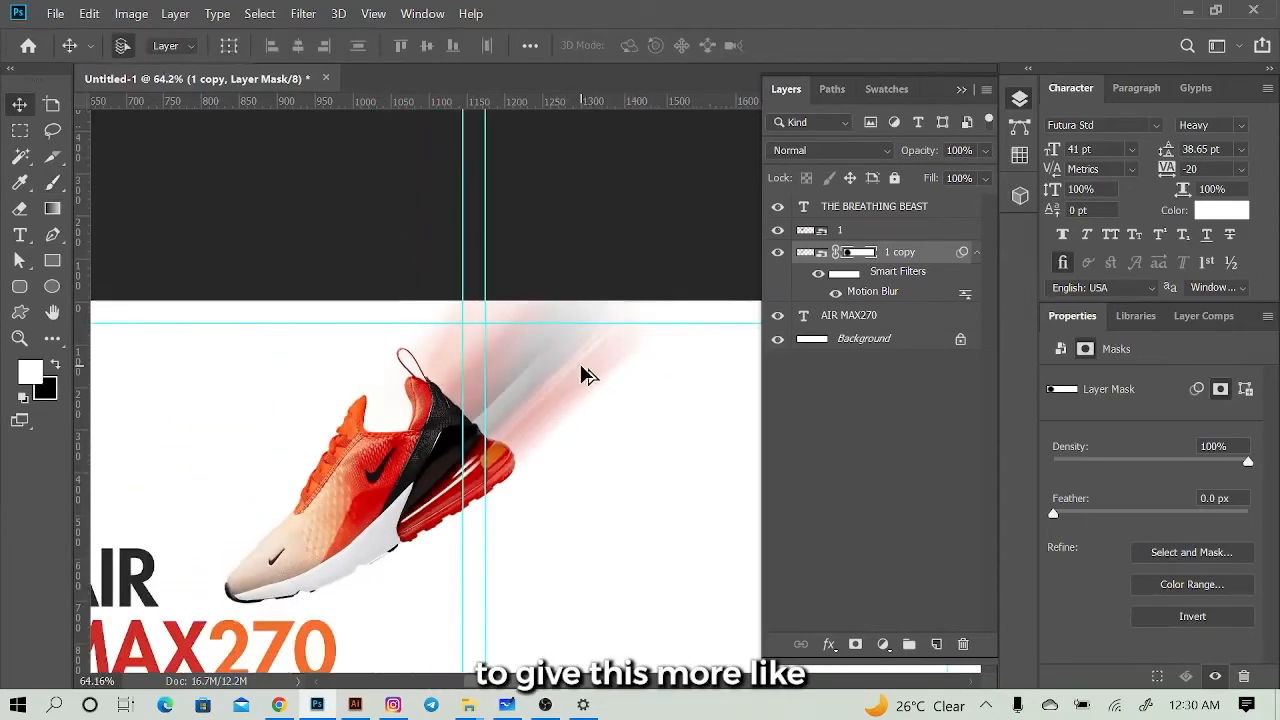
{"action": "left_click", "coordinate": [893, 260]}
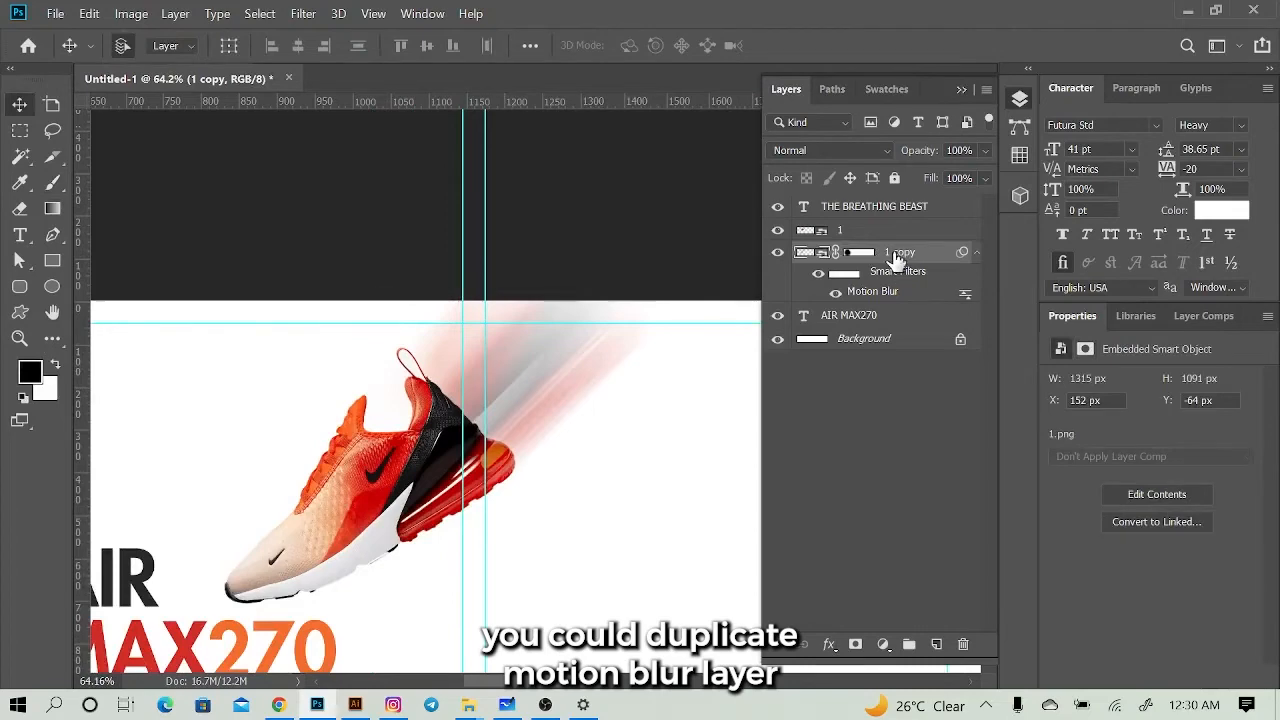
{"action": "right_click", "coordinate": [894, 268]}
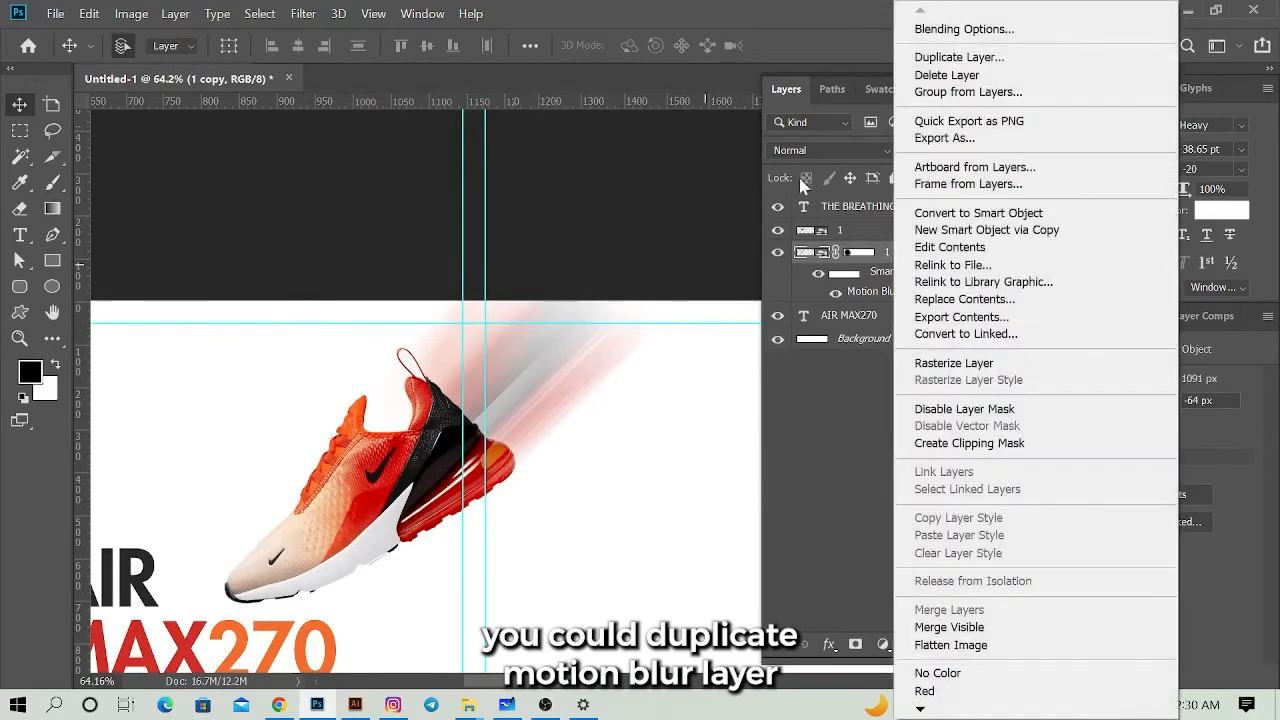
{"action": "left_click", "coordinate": [958, 57]}
{"action": "left_click", "coordinate": [806, 179]}
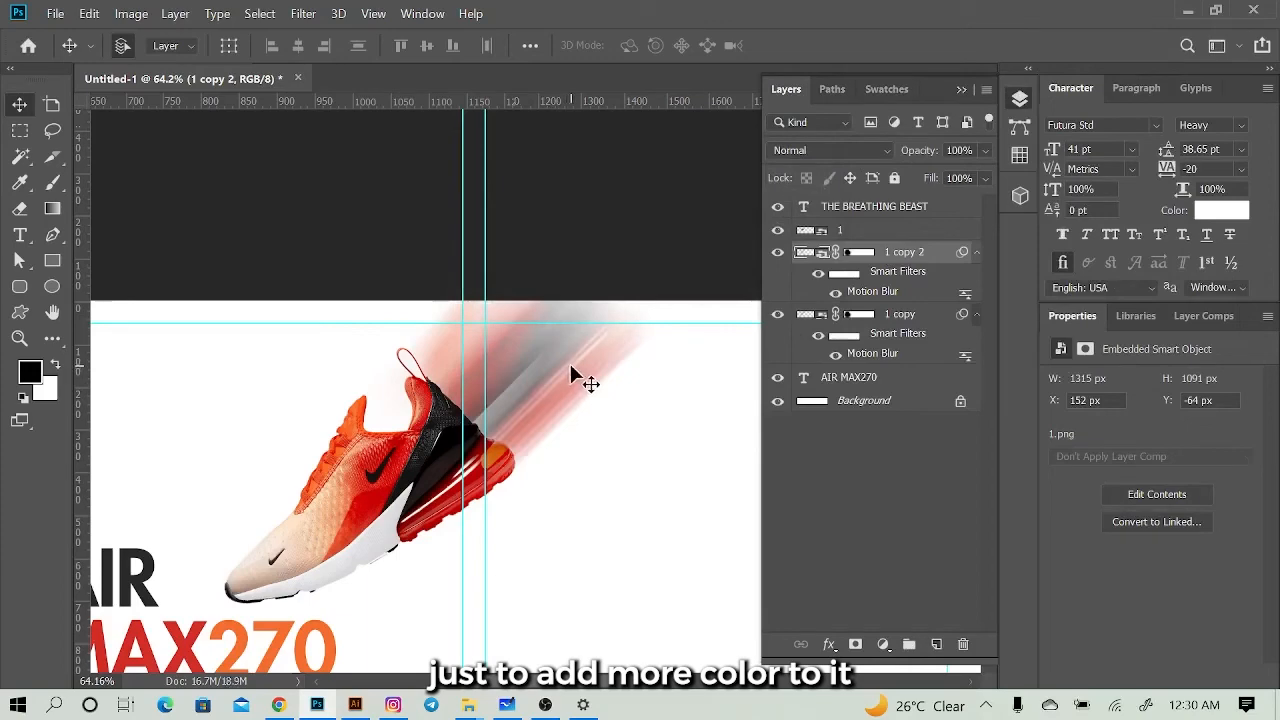
{"action": "scroll", "coordinate": [591, 374], "scroll_direction": "down", "scroll_amount": 3}
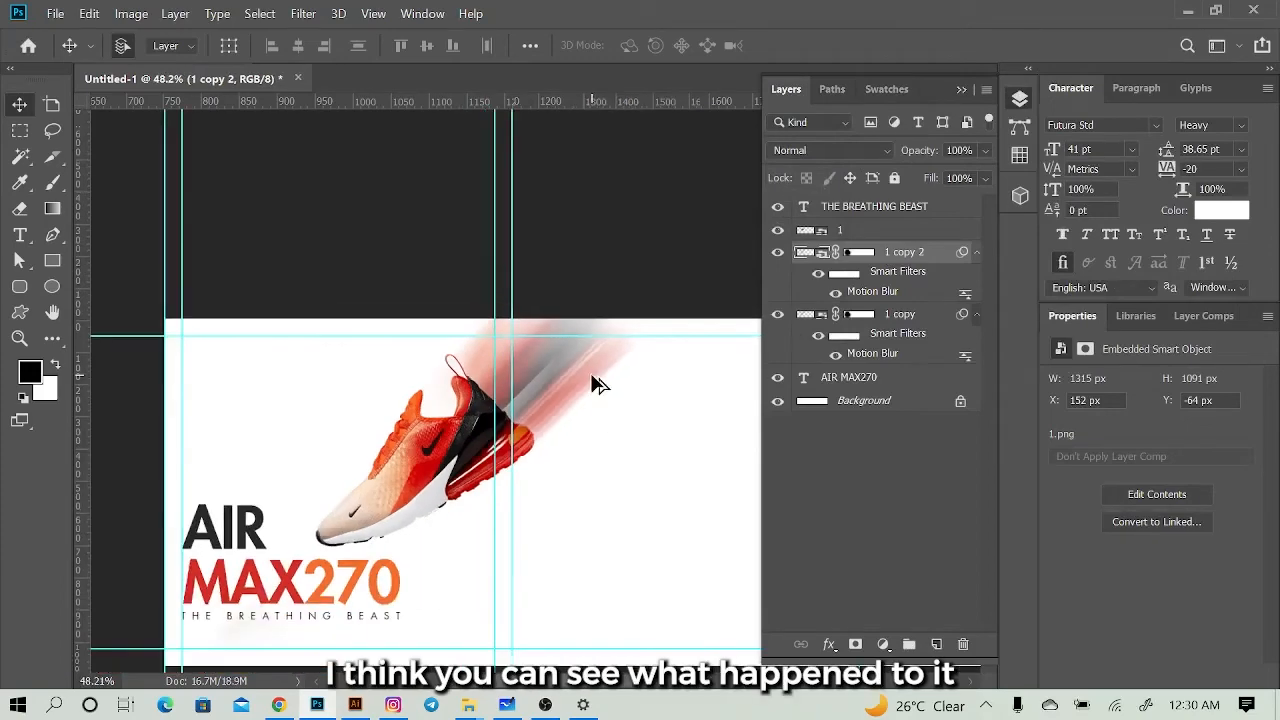
{"action": "scroll", "coordinate": [591, 374], "scroll_direction": "up", "scroll_amount": 1}
{"action": "scroll", "coordinate": [151, 574], "scroll_direction": "up", "scroll_amount": 1}
{"action": "left_click_drag", "start_coordinate": [222, 536], "coordinate": [321, 485]}
{"action": "scroll", "coordinate": [216, 258], "scroll_direction": "up", "scroll_amount": 3}
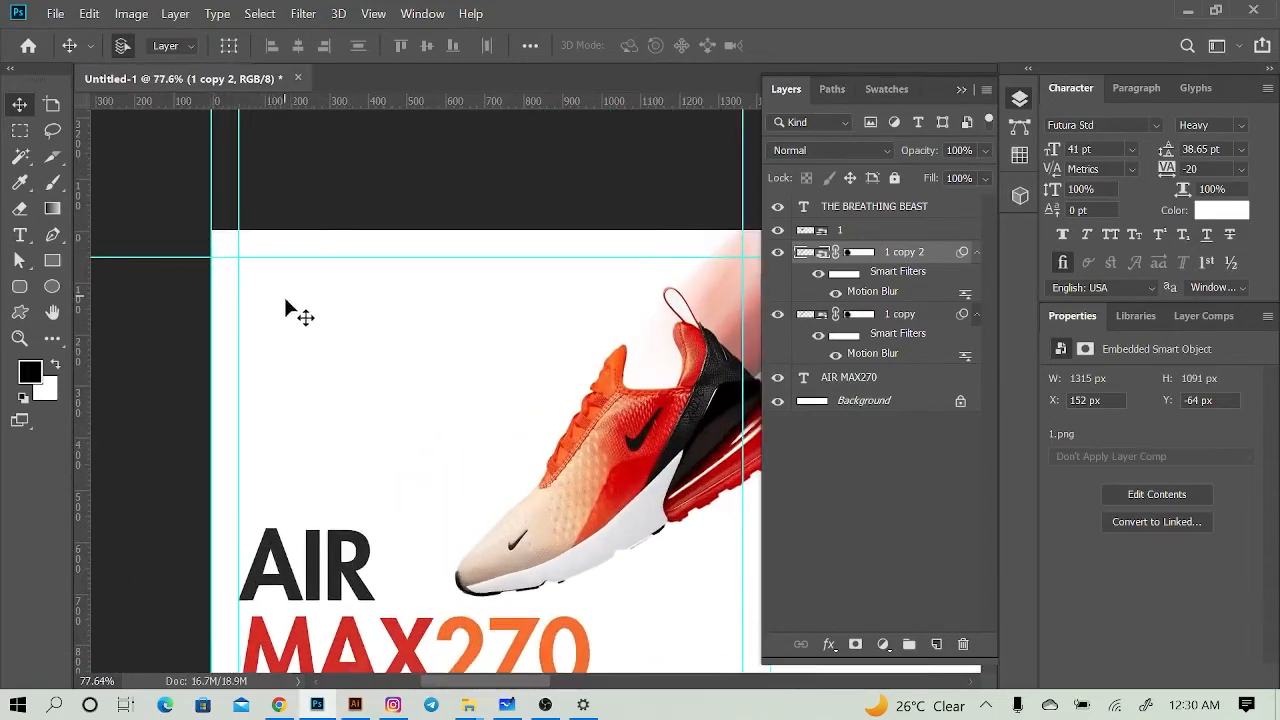
{"action": "scroll", "coordinate": [286, 306], "scroll_direction": "down", "scroll_amount": 2}
{"action": "scroll", "coordinate": [330, 370], "scroll_direction": "down", "scroll_amount": 1}
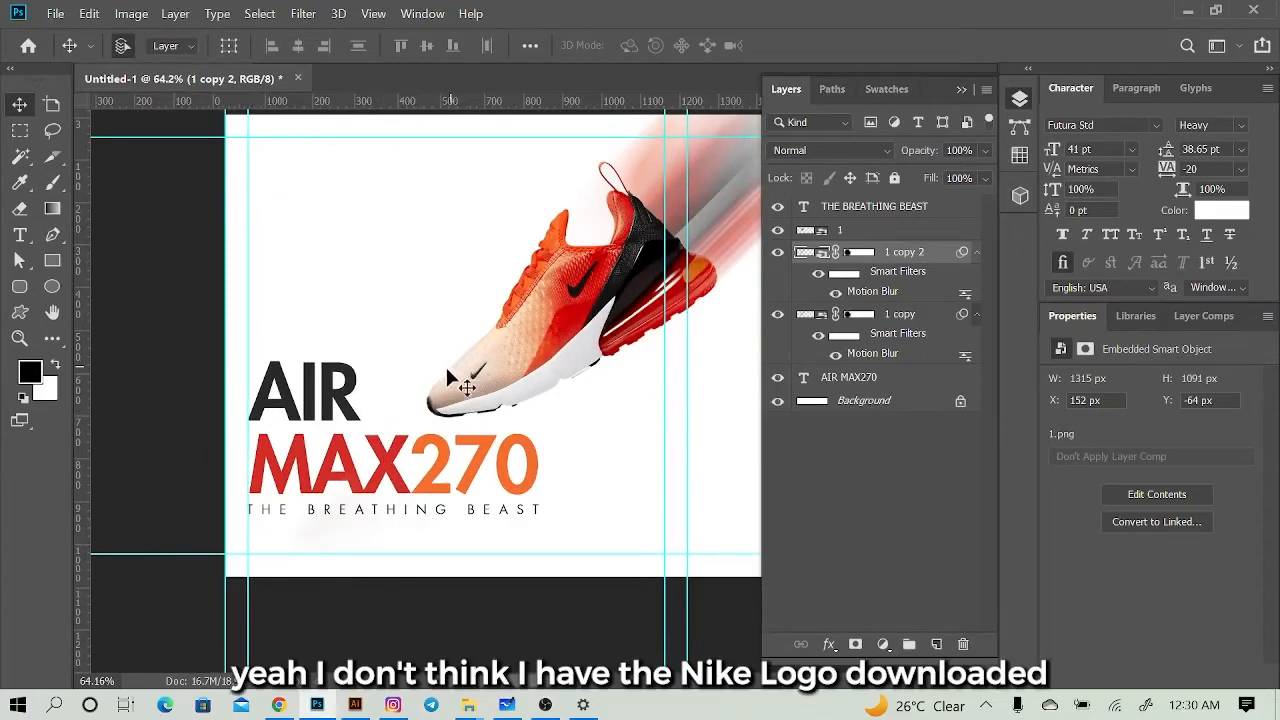
Step: Switch to Chrome and open flaticon.com
{"action": "left_click", "coordinate": [278, 705]}
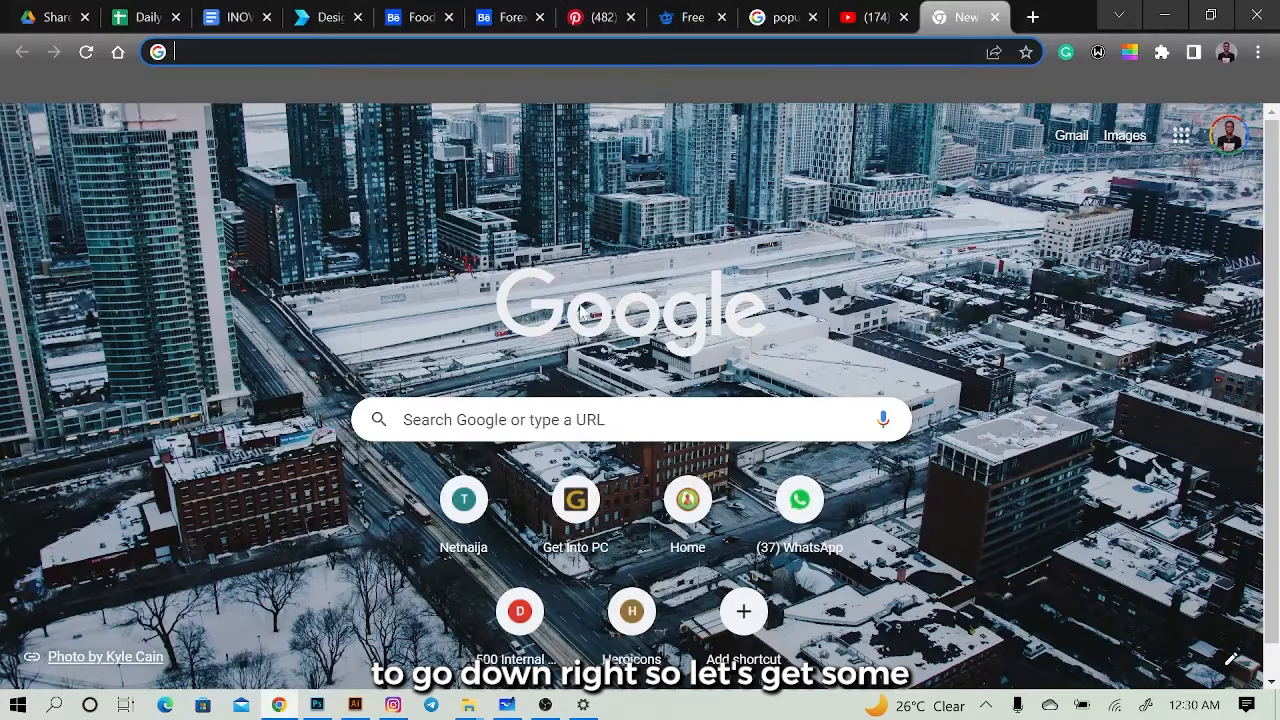
{"action": "type", "text": "flatico"}
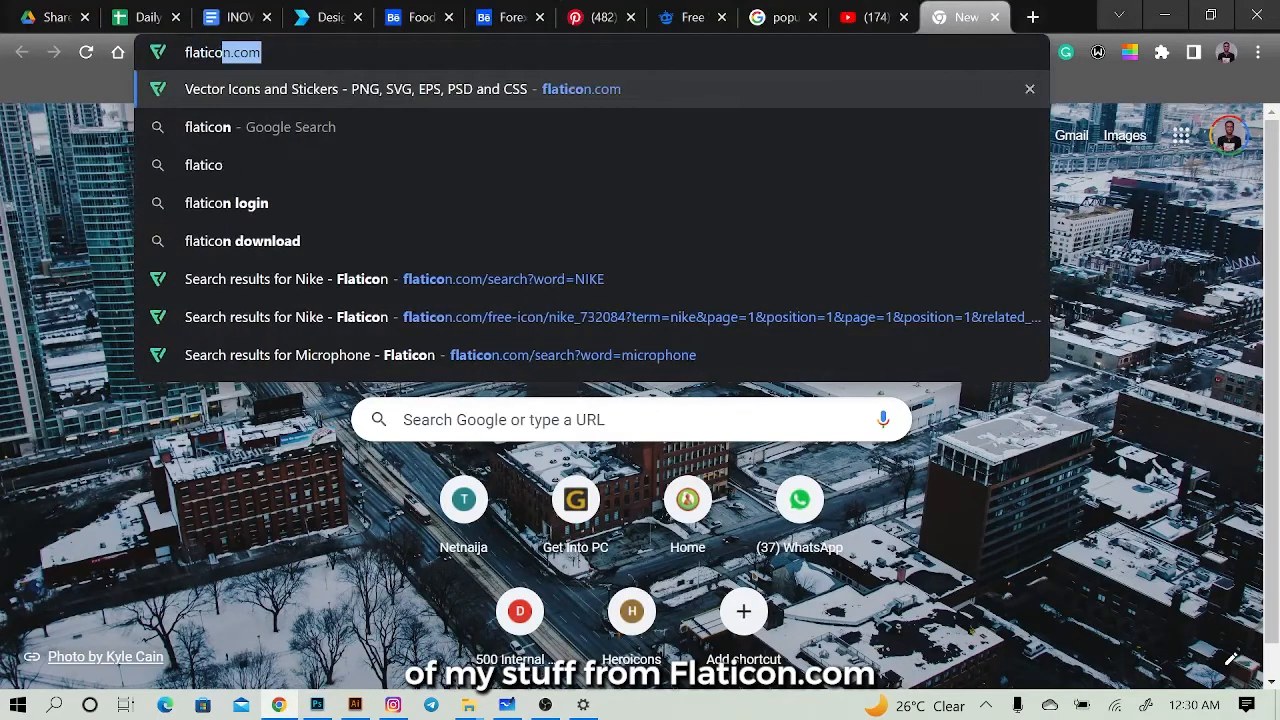
{"action": "type", "text": "n.com"}
{"action": "key", "text": "Return"}
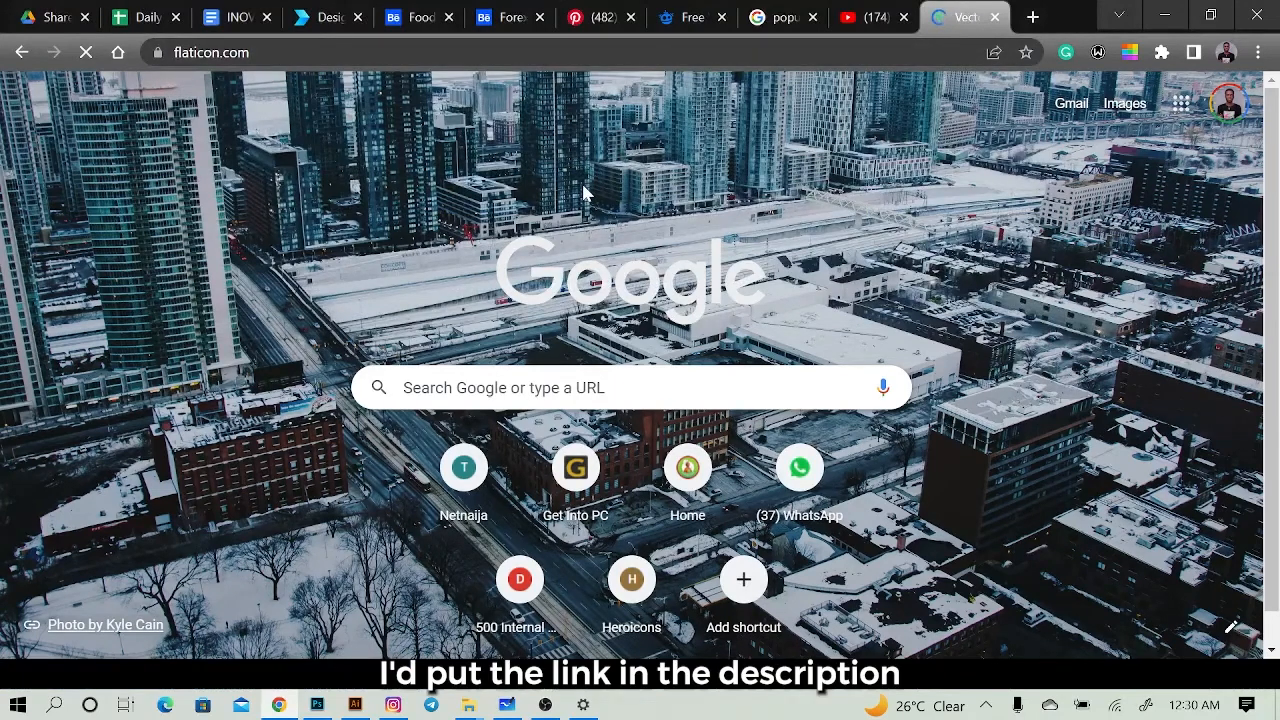
Step: Search the Flaticon icons for "nike" and open the detail page of the solid black swoosh, second in the results
{"action": "scroll", "coordinate": [560, 280], "scroll_direction": "down", "scroll_amount": 5}
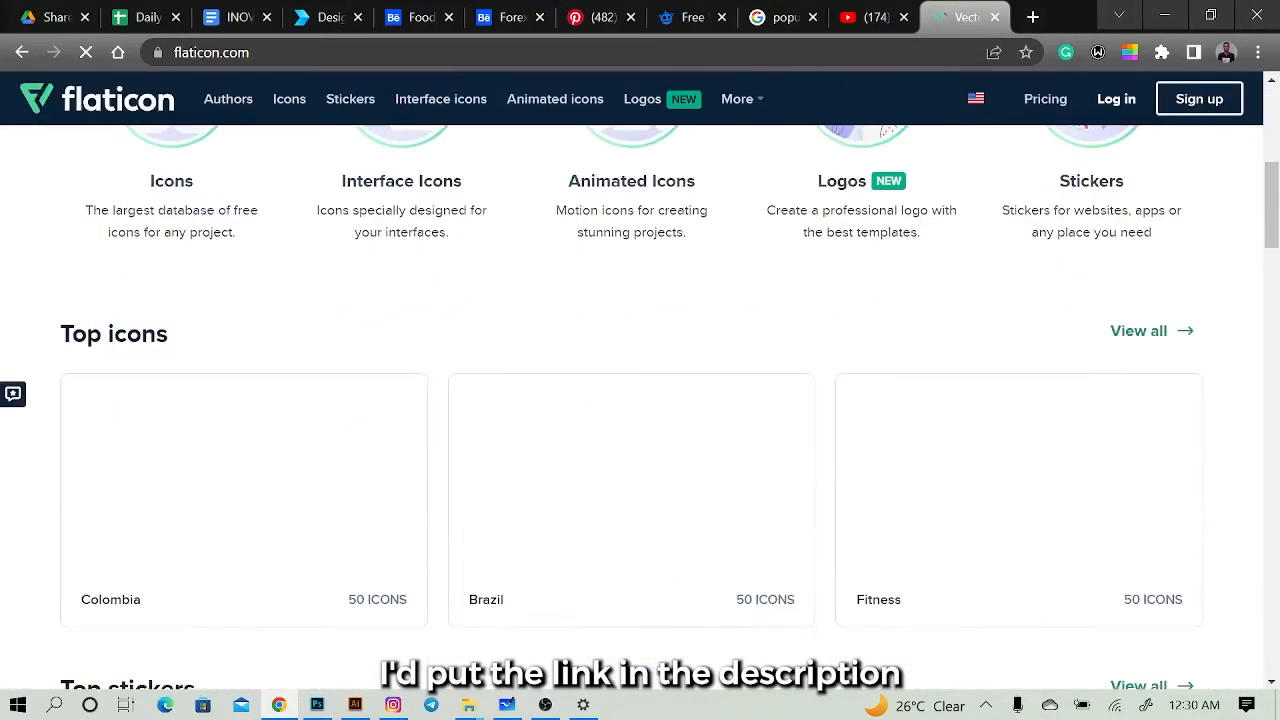
{"action": "scroll", "coordinate": [620, 362], "scroll_direction": "up", "scroll_amount": 3}
{"action": "scroll", "coordinate": [616, 360], "scroll_direction": "up", "scroll_amount": 2}
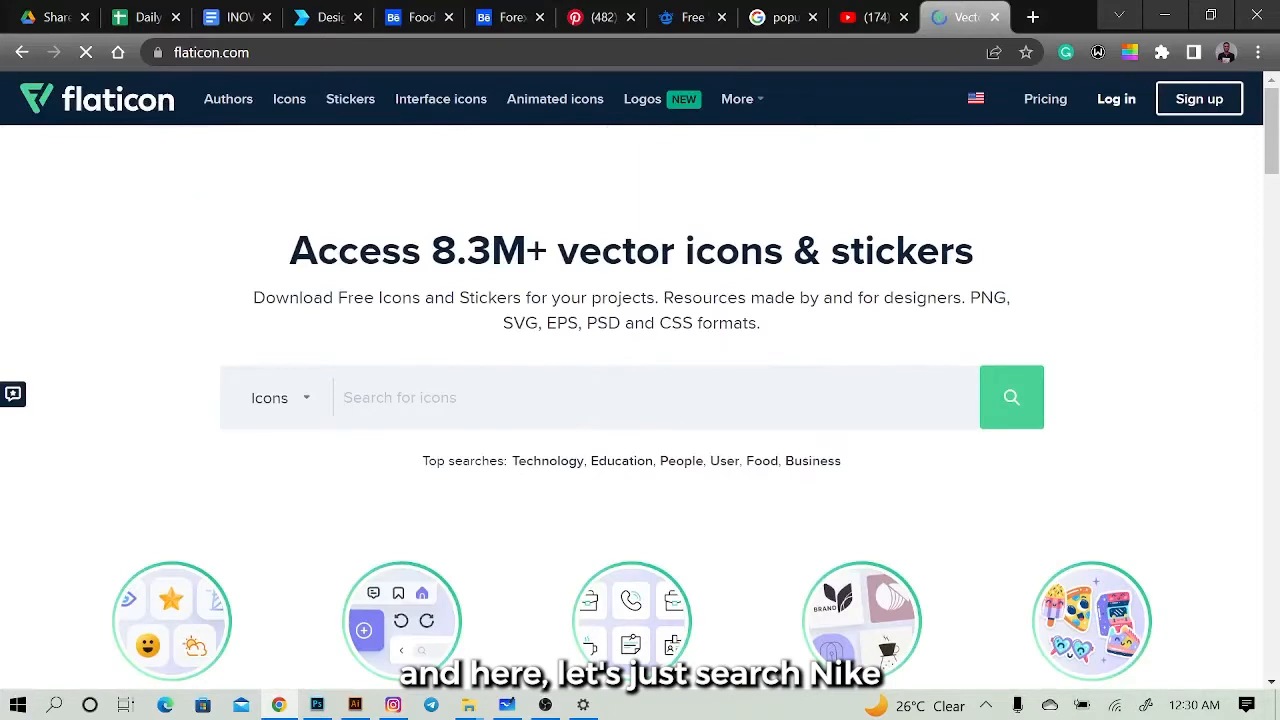
{"action": "type", "text": "ke"}
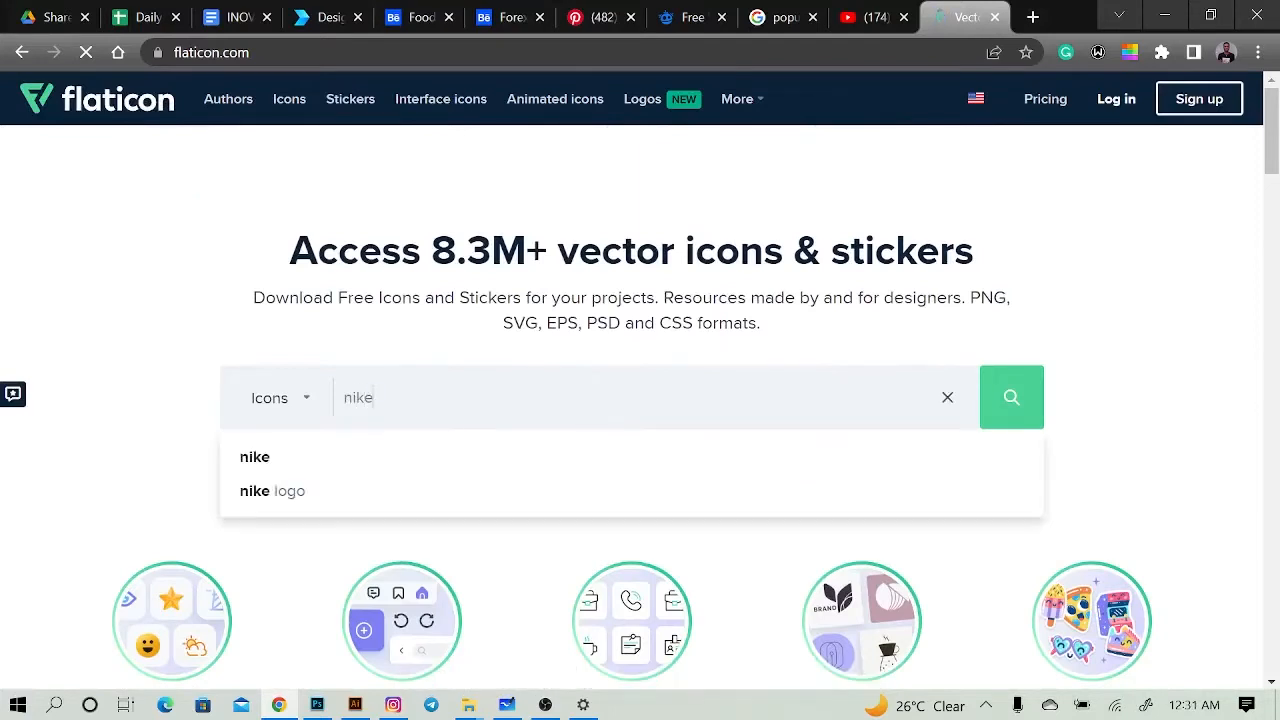
{"action": "key", "text": "Return"}
{"action": "scroll", "coordinate": [336, 330], "scroll_direction": "down", "scroll_amount": 5}
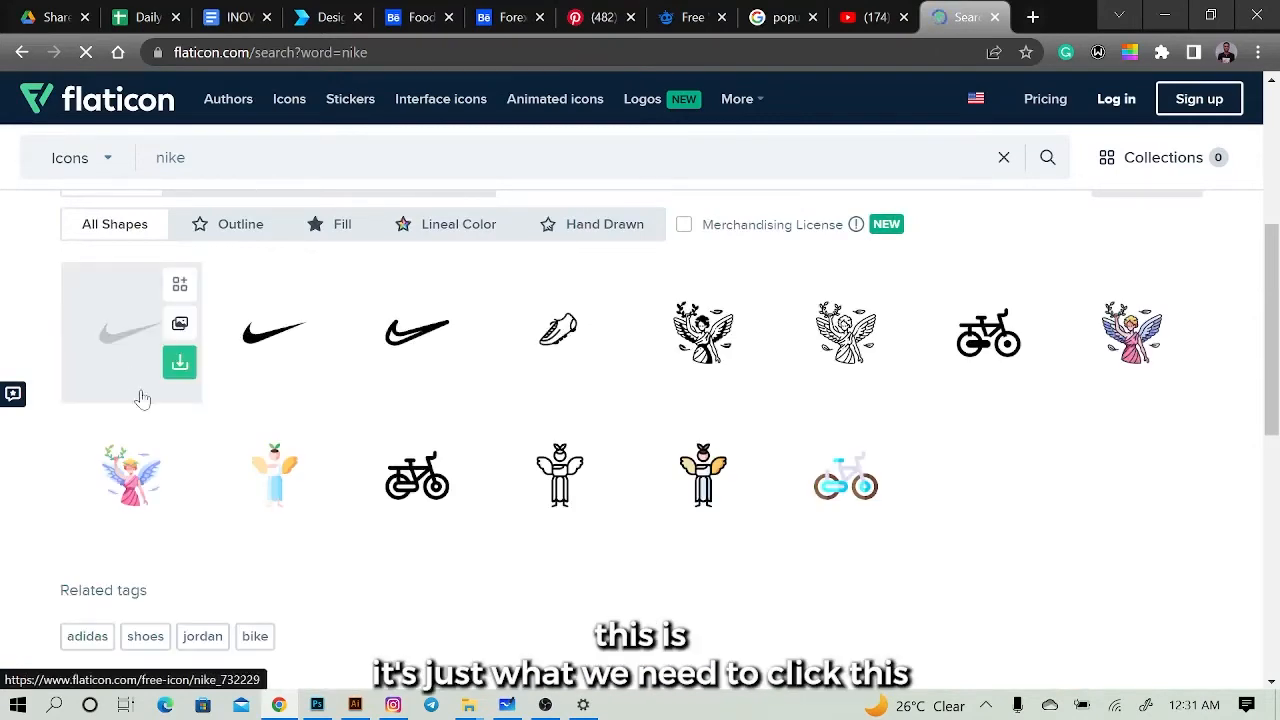
{"action": "left_click", "coordinate": [282, 340]}
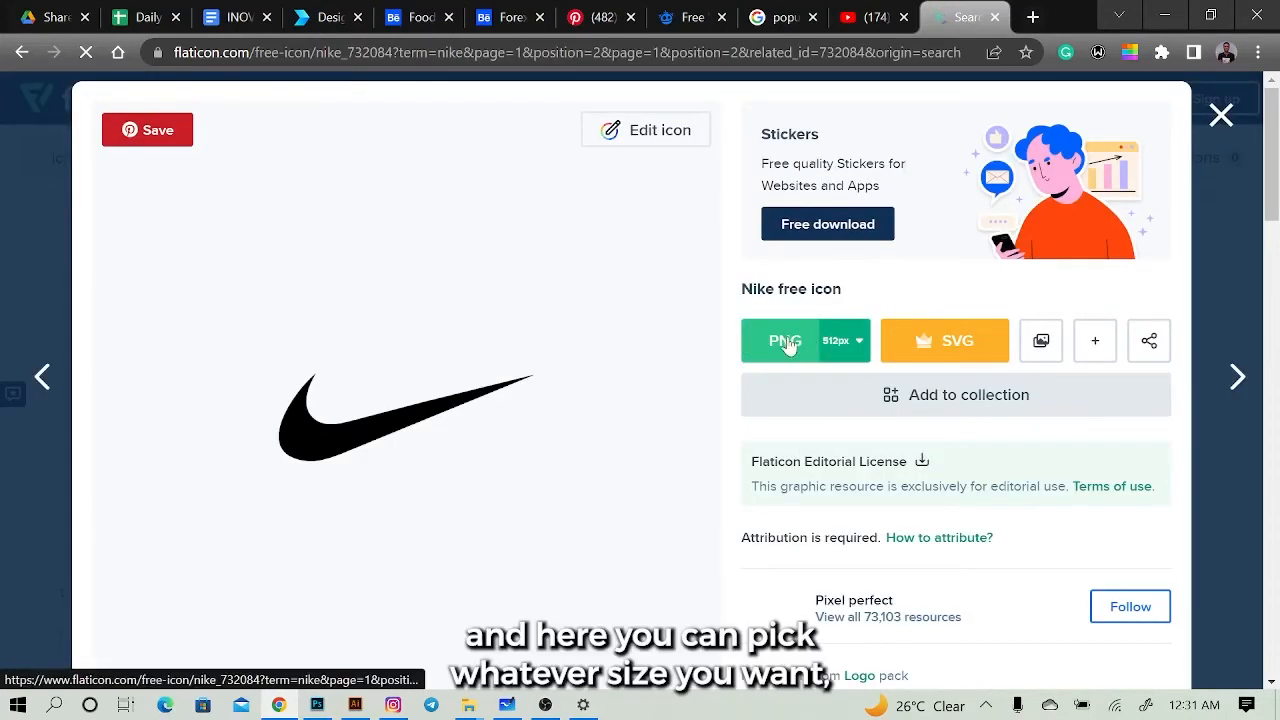
Step: Download the Nike swoosh icon as a free 512px PNG
{"action": "left_click", "coordinate": [838, 340]}
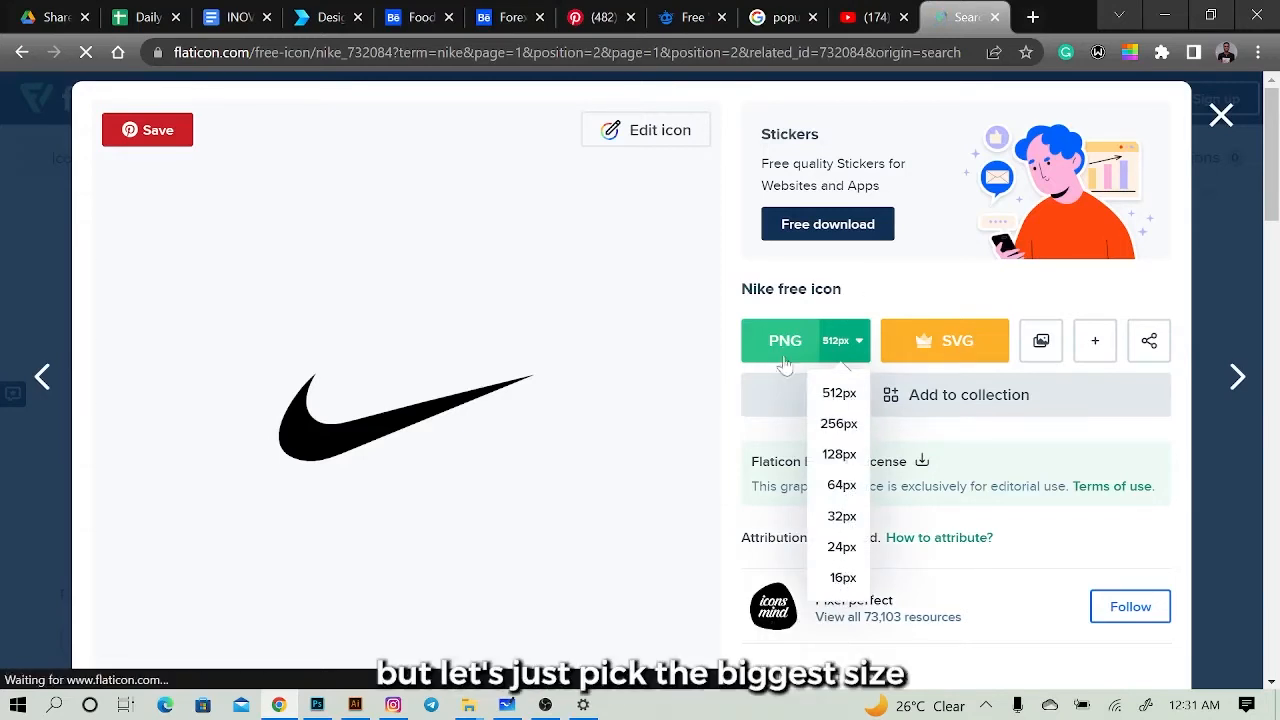
{"action": "left_click", "coordinate": [840, 393]}
{"action": "scroll", "coordinate": [937, 300], "scroll_direction": "down", "scroll_amount": 3}
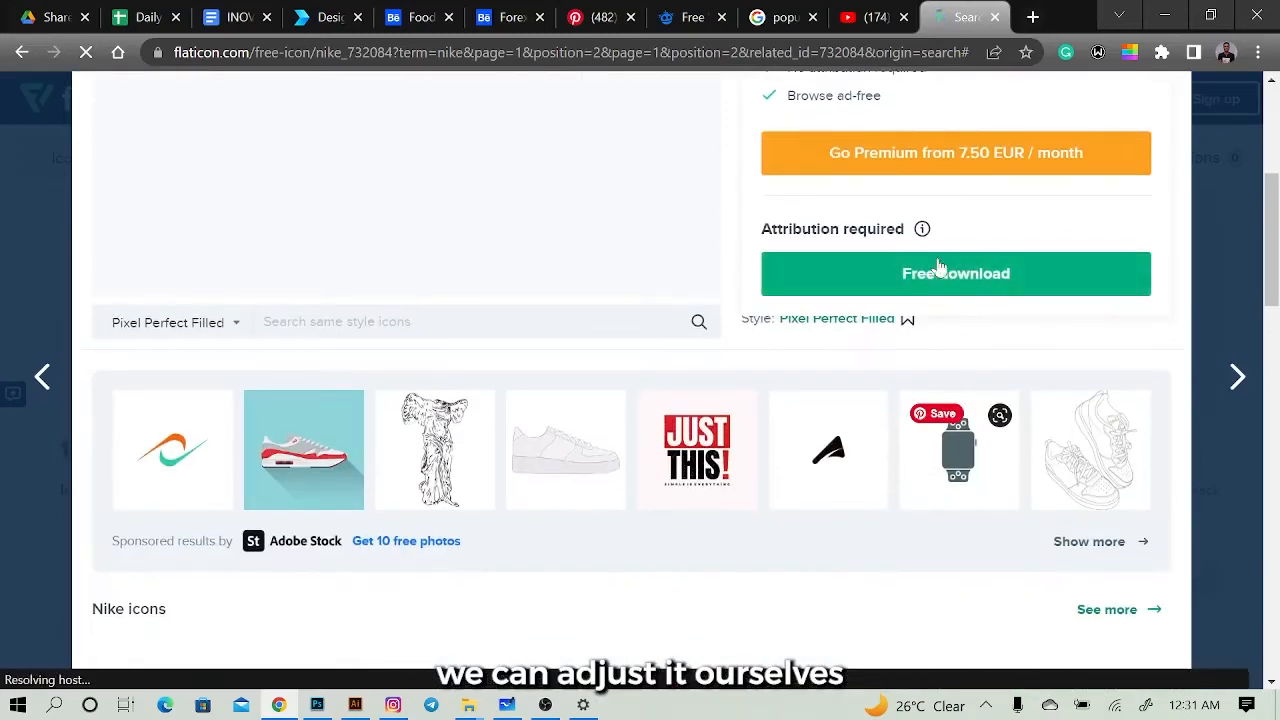
{"action": "left_click", "coordinate": [937, 286]}
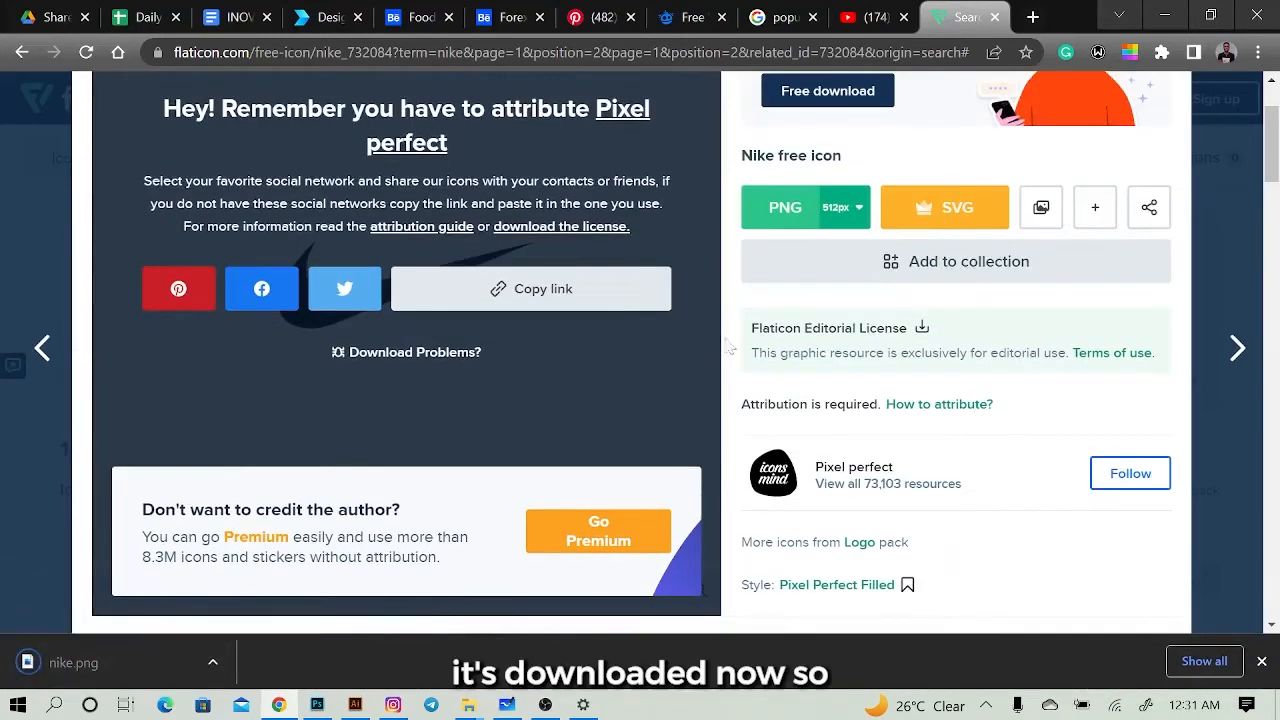
Step: Switch to Photoshop and place the downloaded nike image from the Downloads folder as an embedded object
{"action": "left_click", "coordinate": [318, 702]}
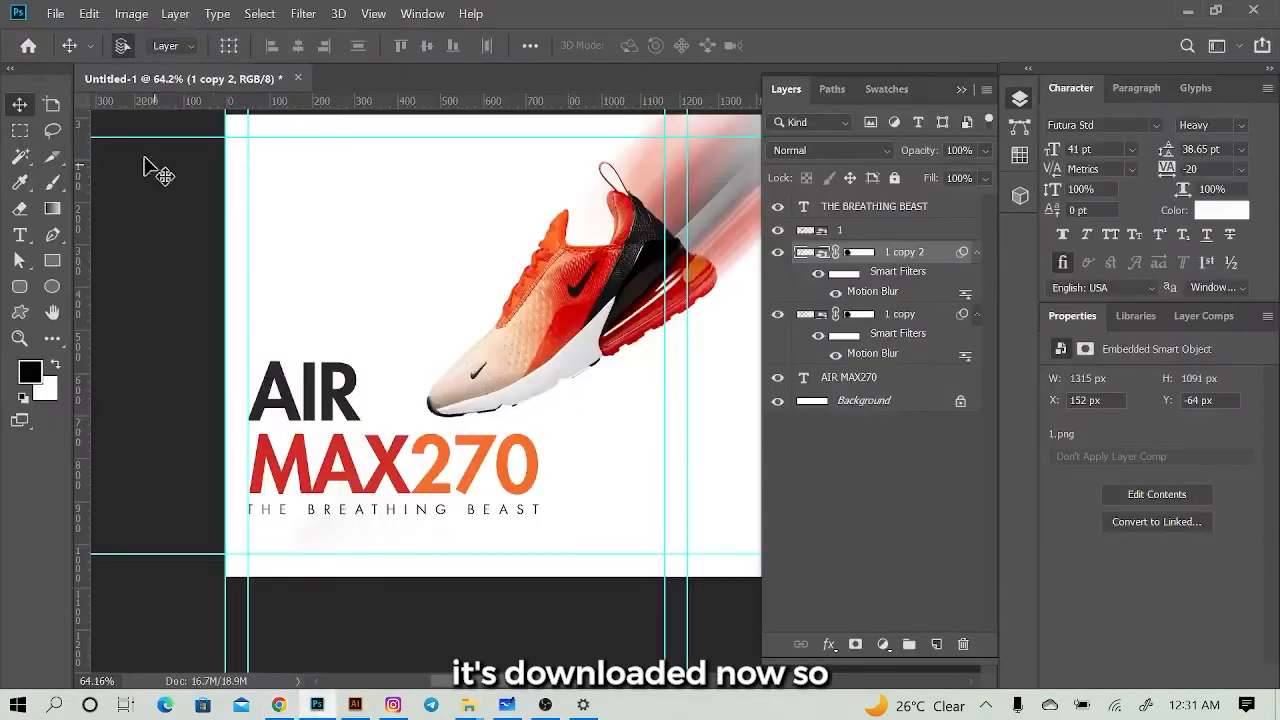
{"action": "left_click", "coordinate": [55, 14]}
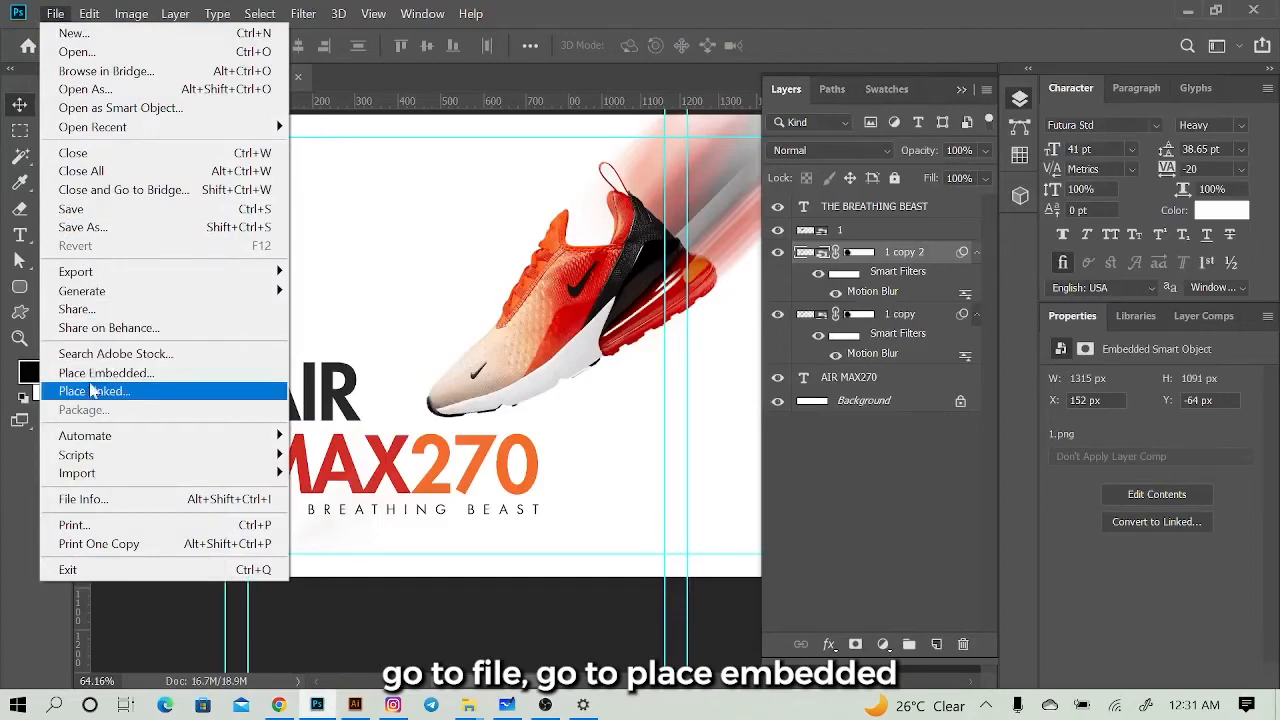
{"action": "left_click", "coordinate": [88, 373]}
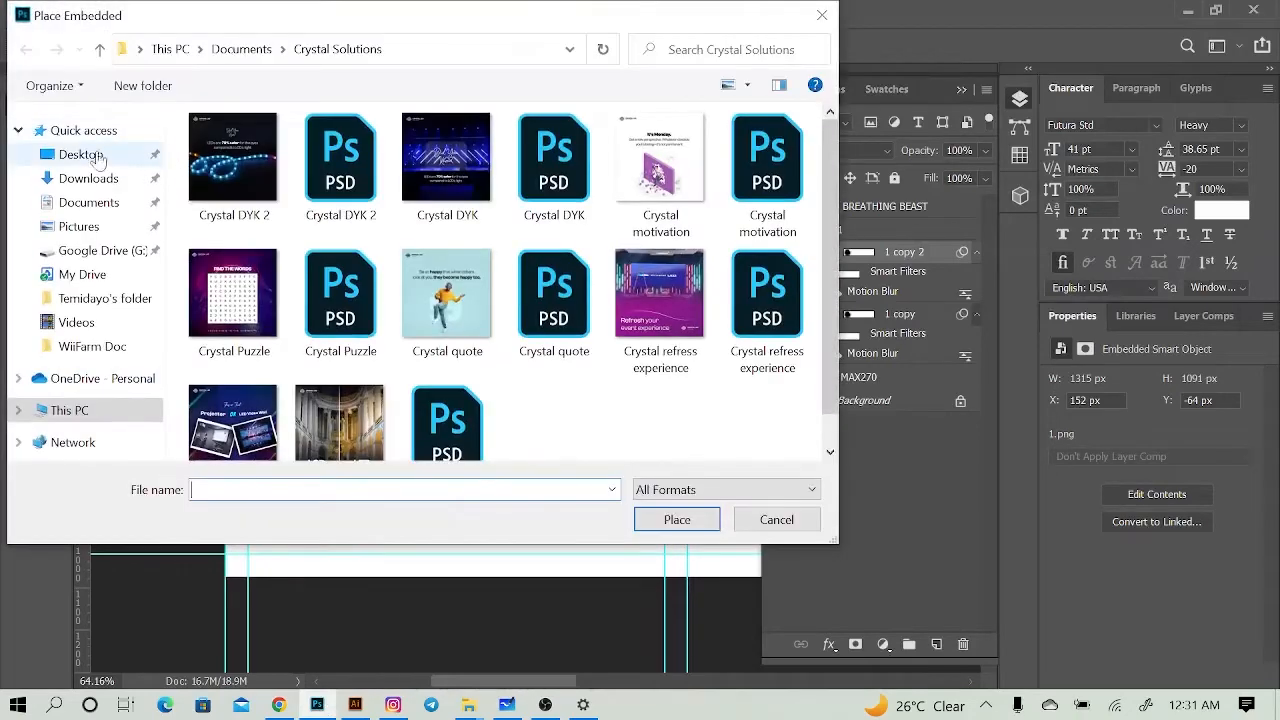
{"action": "left_click", "coordinate": [88, 178]}
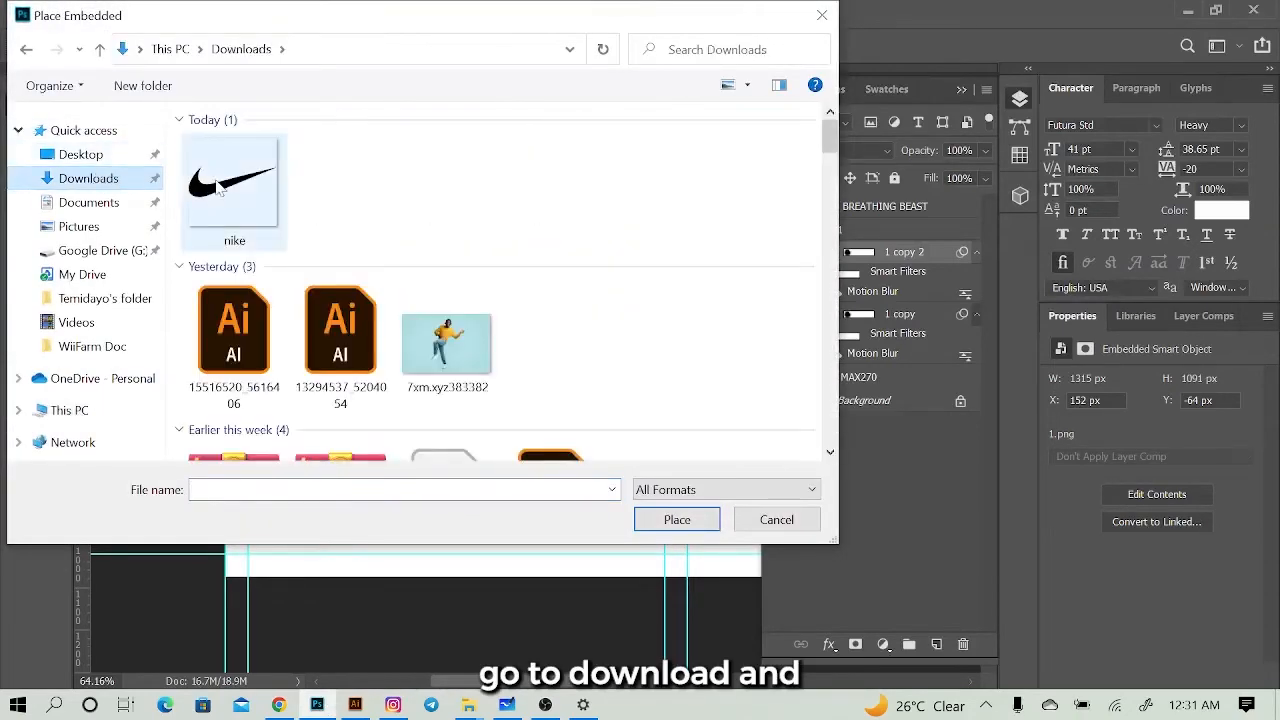
{"action": "double_click", "coordinate": [222, 183]}
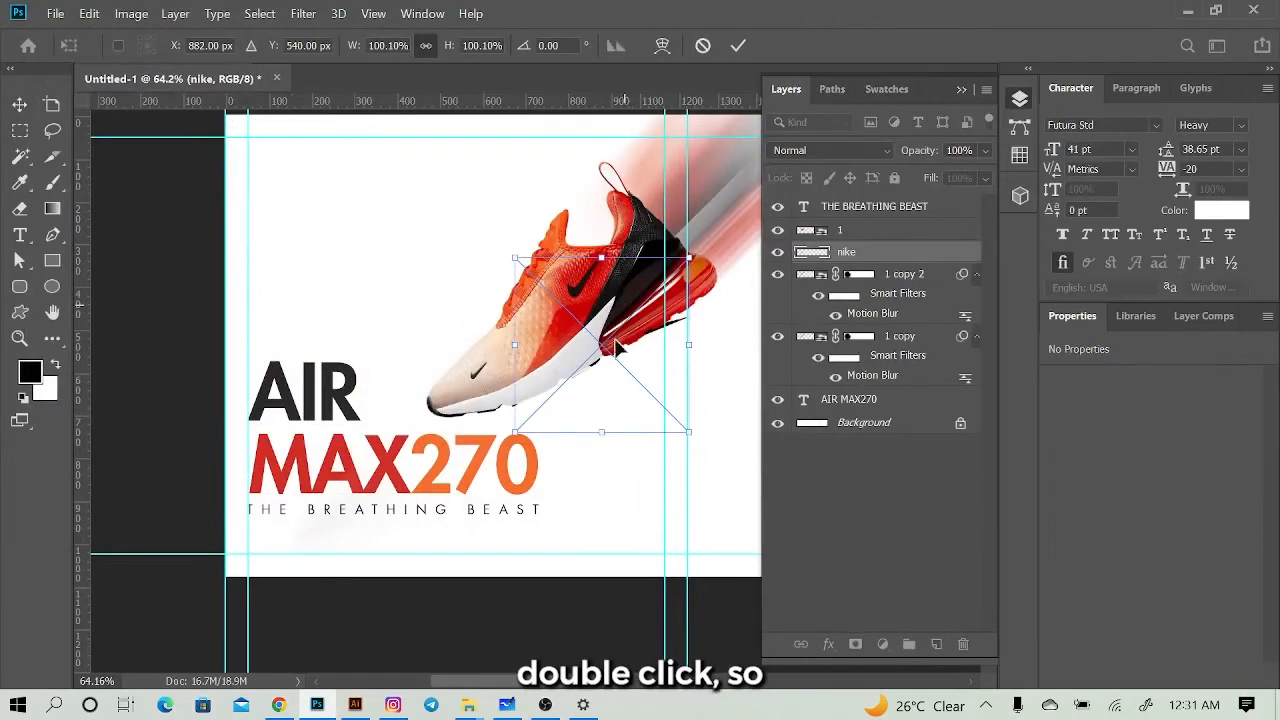
Step: Scale the swoosh logo down to about 101 px wide and fit it into the first slide's upper-left margin corner
{"action": "left_click_drag", "start_coordinate": [616, 358], "coordinate": [517, 302]}
{"action": "left_click_drag", "start_coordinate": [357, 213], "coordinate": [349, 182]}
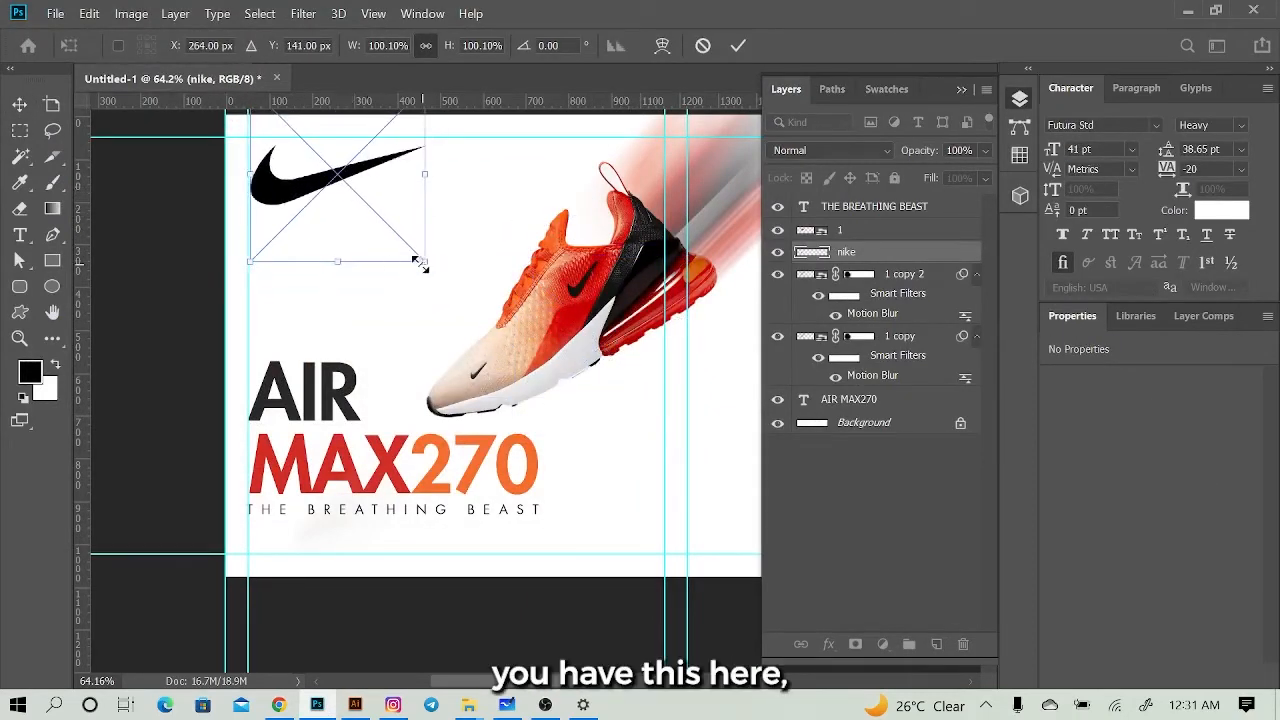
{"action": "left_click_drag", "start_coordinate": [426, 259], "coordinate": [285, 149]}
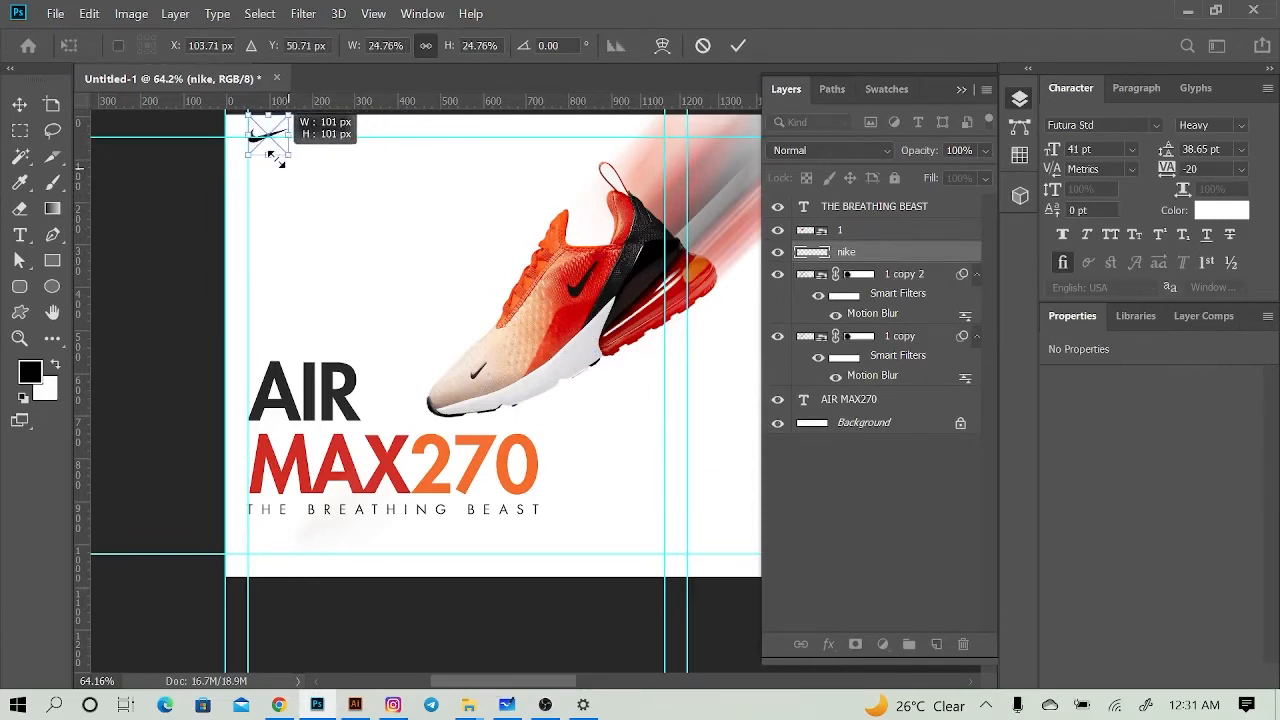
{"action": "left_click_drag", "start_coordinate": [273, 141], "coordinate": [278, 149]}
{"action": "key", "text": "Return"}
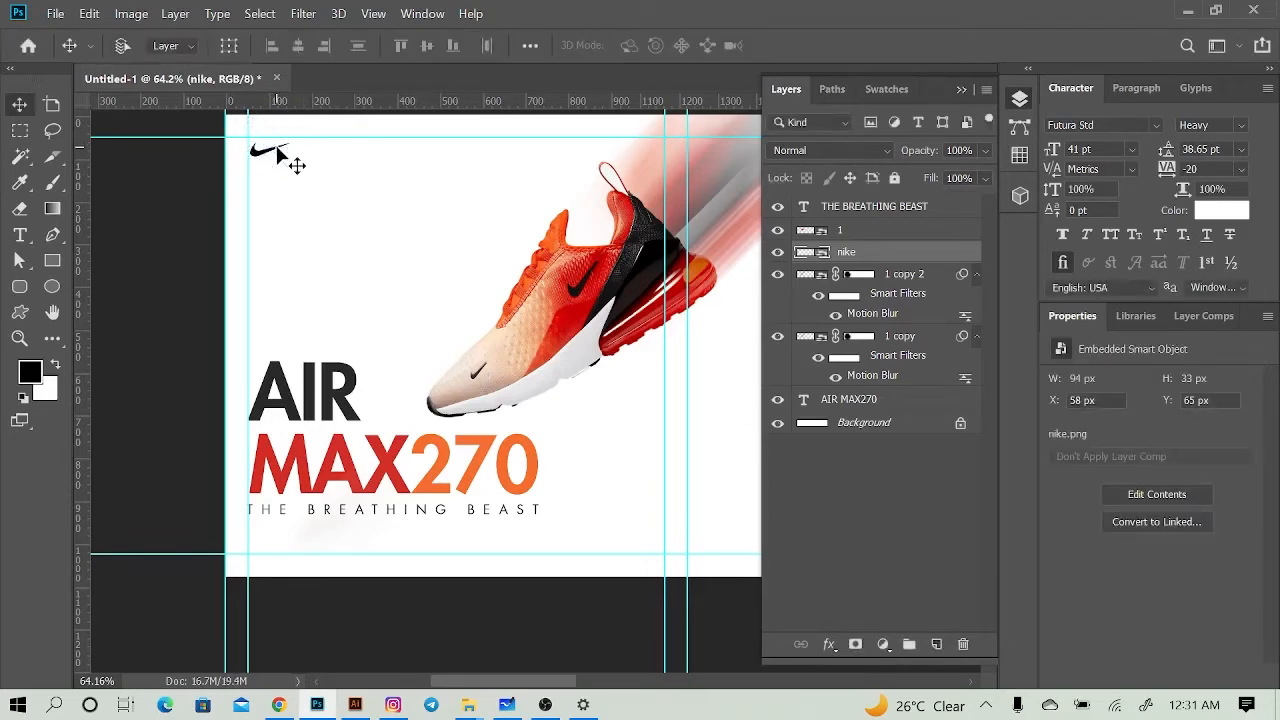
Step: Hide the guides and review the first slide's layout with the logo, shoe and headline
{"action": "key", "text": "ctrl+semicolon"}
{"action": "scroll", "coordinate": [552, 358], "scroll_direction": "down", "scroll_amount": 1}
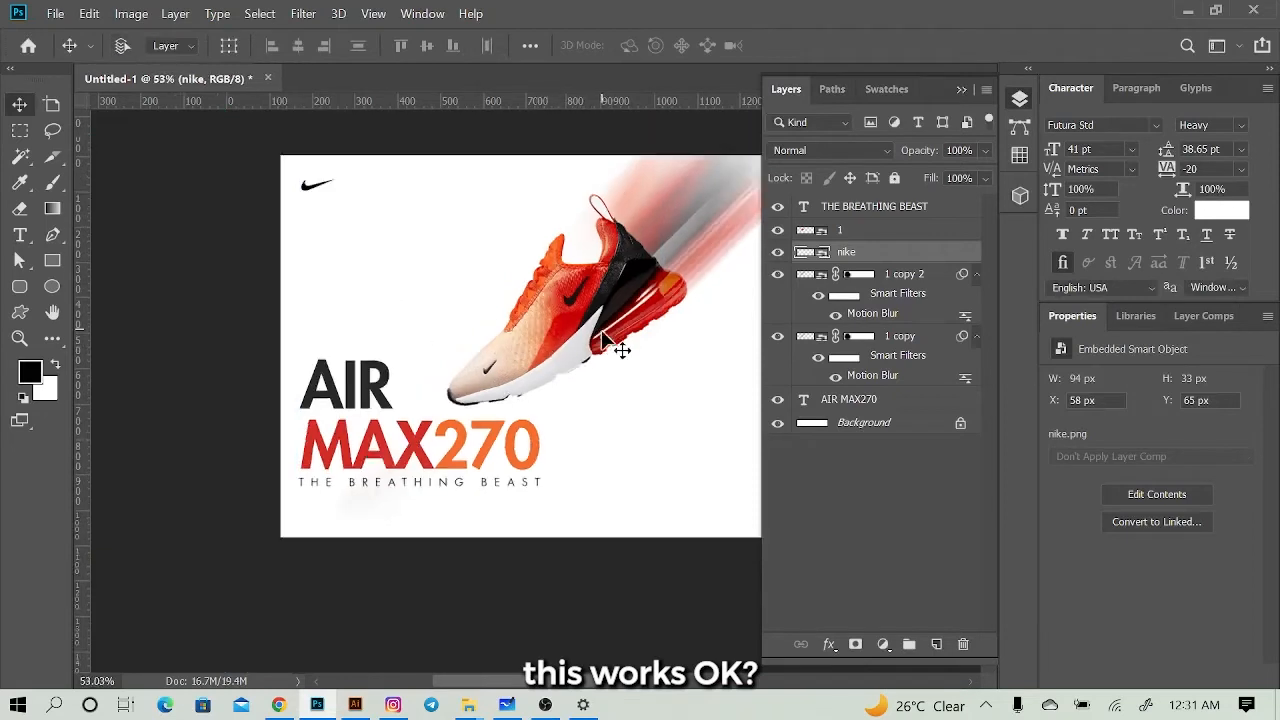
{"action": "scroll", "coordinate": [620, 420], "scroll_direction": "up", "scroll_amount": 1}
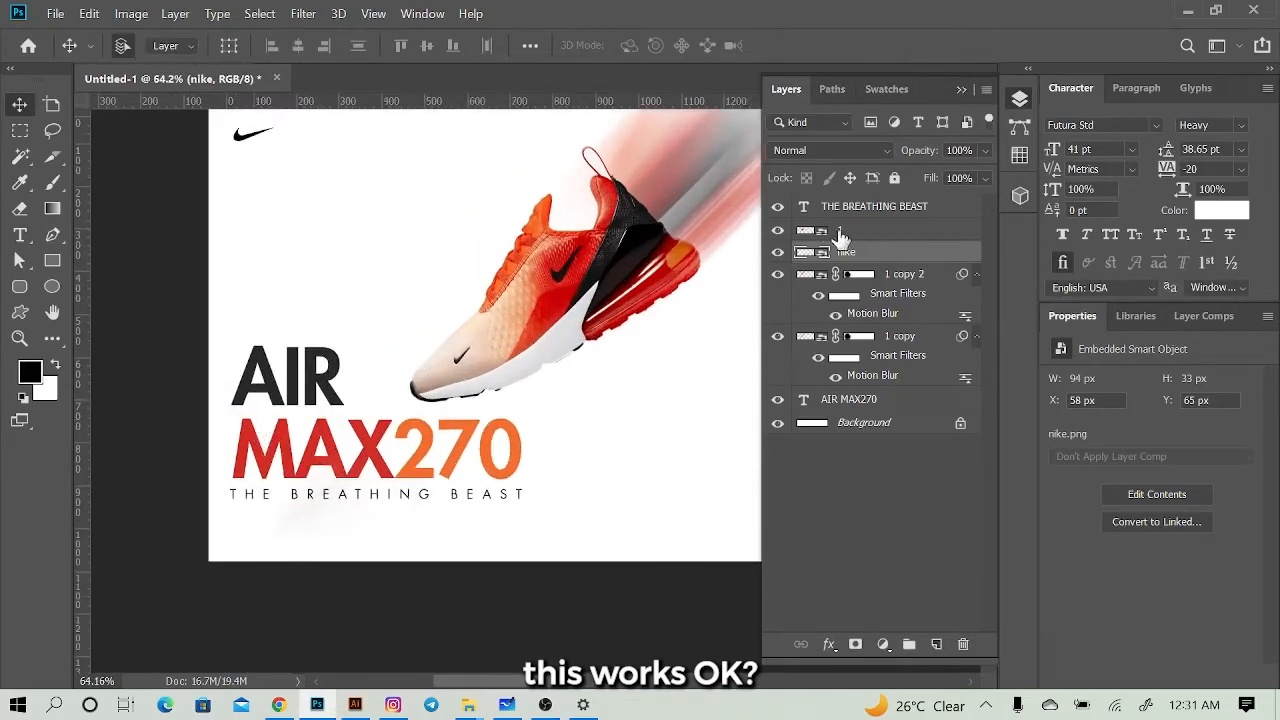
{"action": "scroll", "coordinate": [479, 306], "scroll_direction": "up", "scroll_amount": 2}
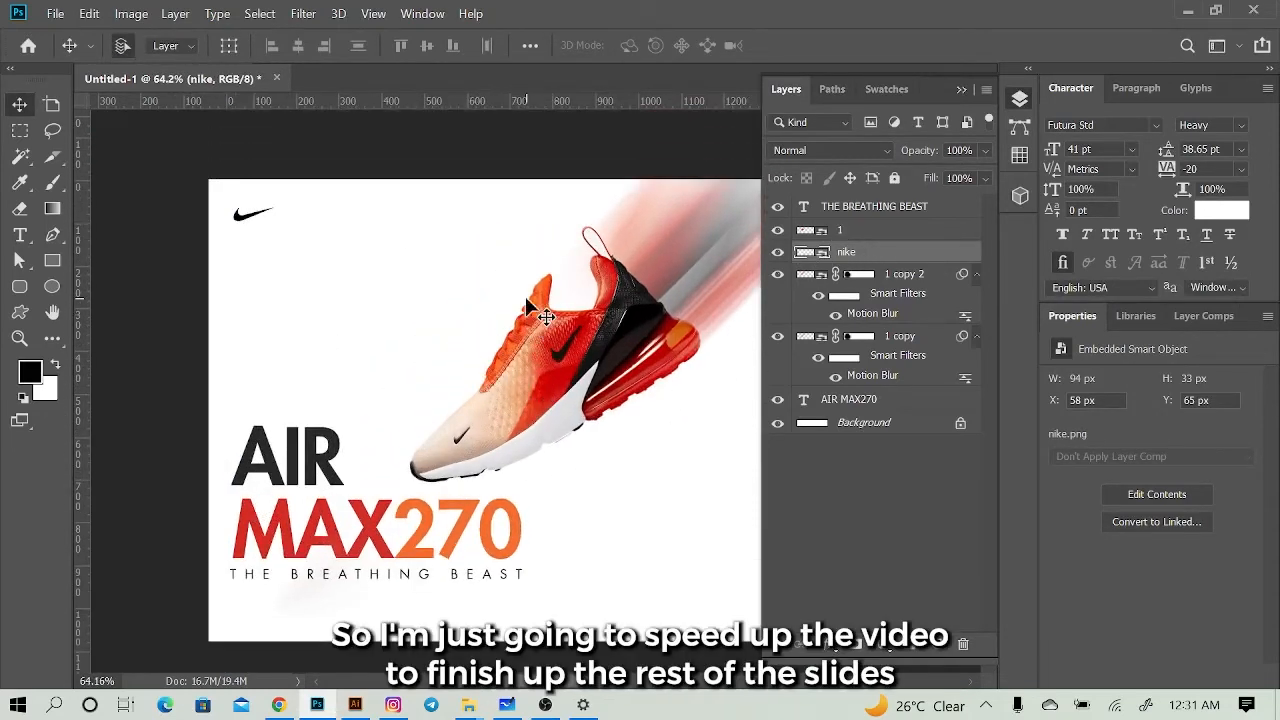
{"action": "scroll", "coordinate": [524, 300], "scroll_direction": "down", "scroll_amount": 1}
{"action": "scroll", "coordinate": [537, 312], "scroll_direction": "right", "scroll_amount": 1}
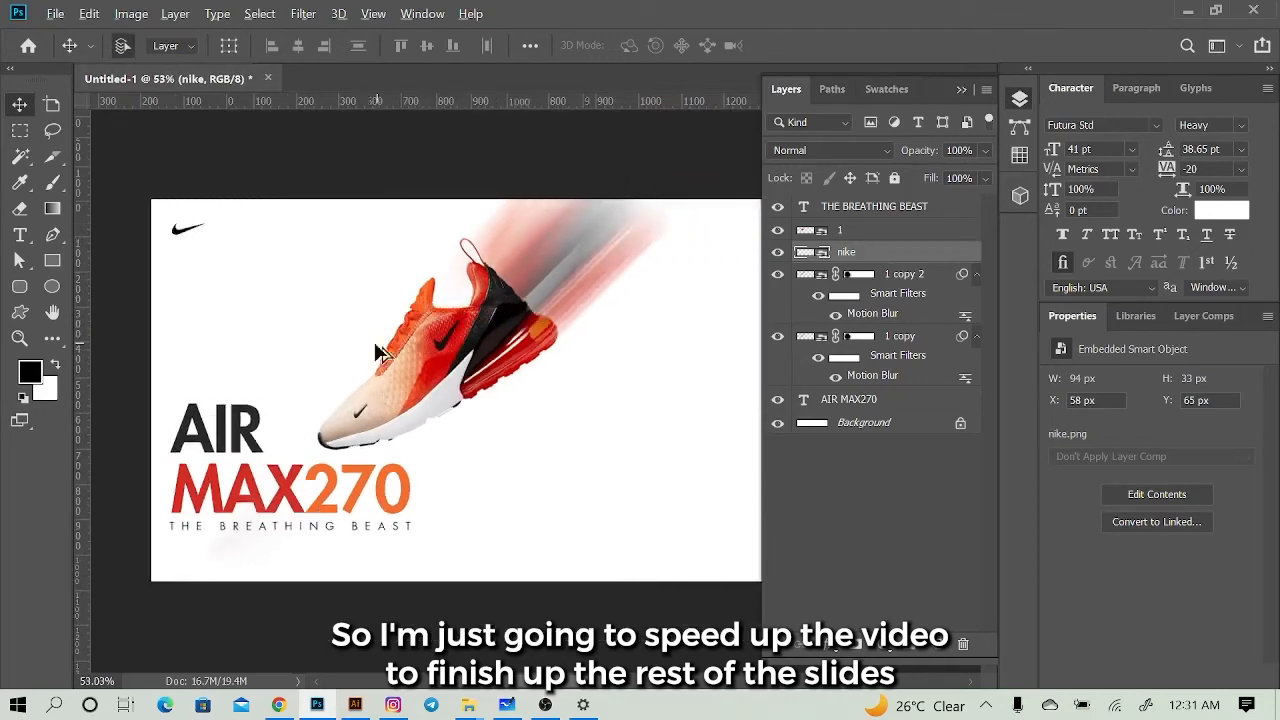
{"action": "scroll", "coordinate": [334, 360], "scroll_direction": "up", "scroll_amount": 3}
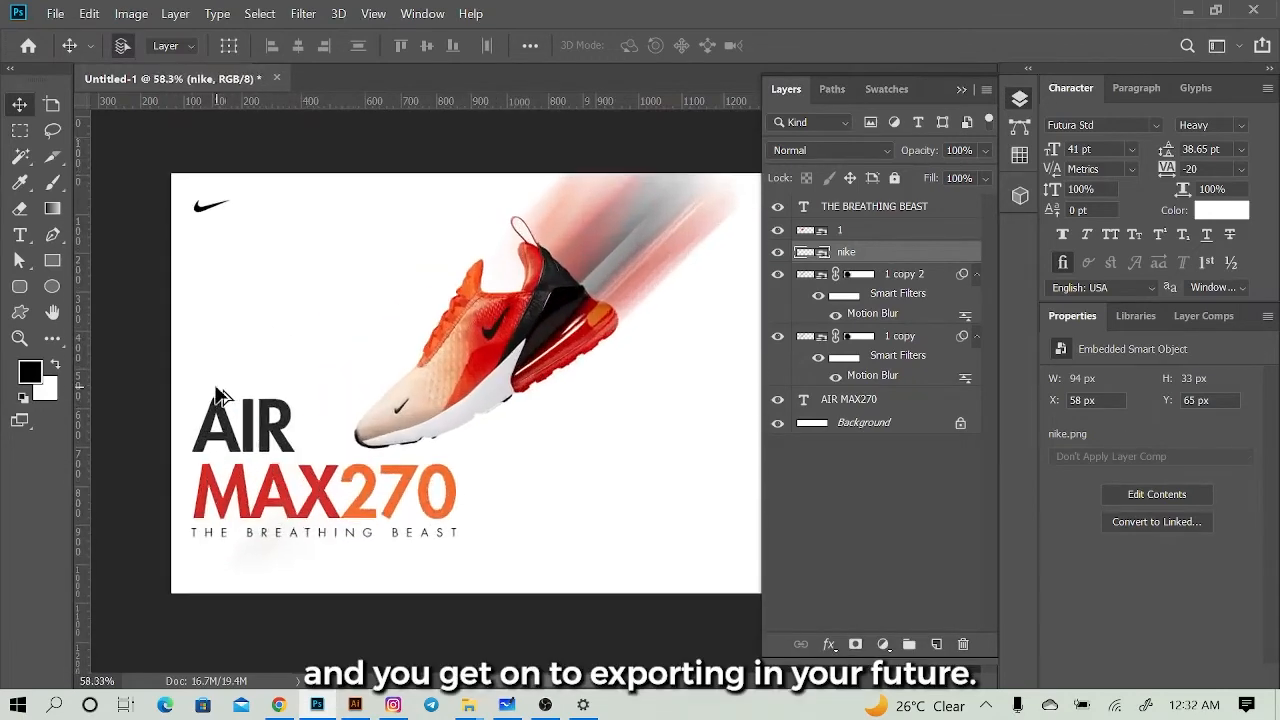
{"action": "scroll", "coordinate": [222, 395], "scroll_direction": "up", "scroll_amount": 1}
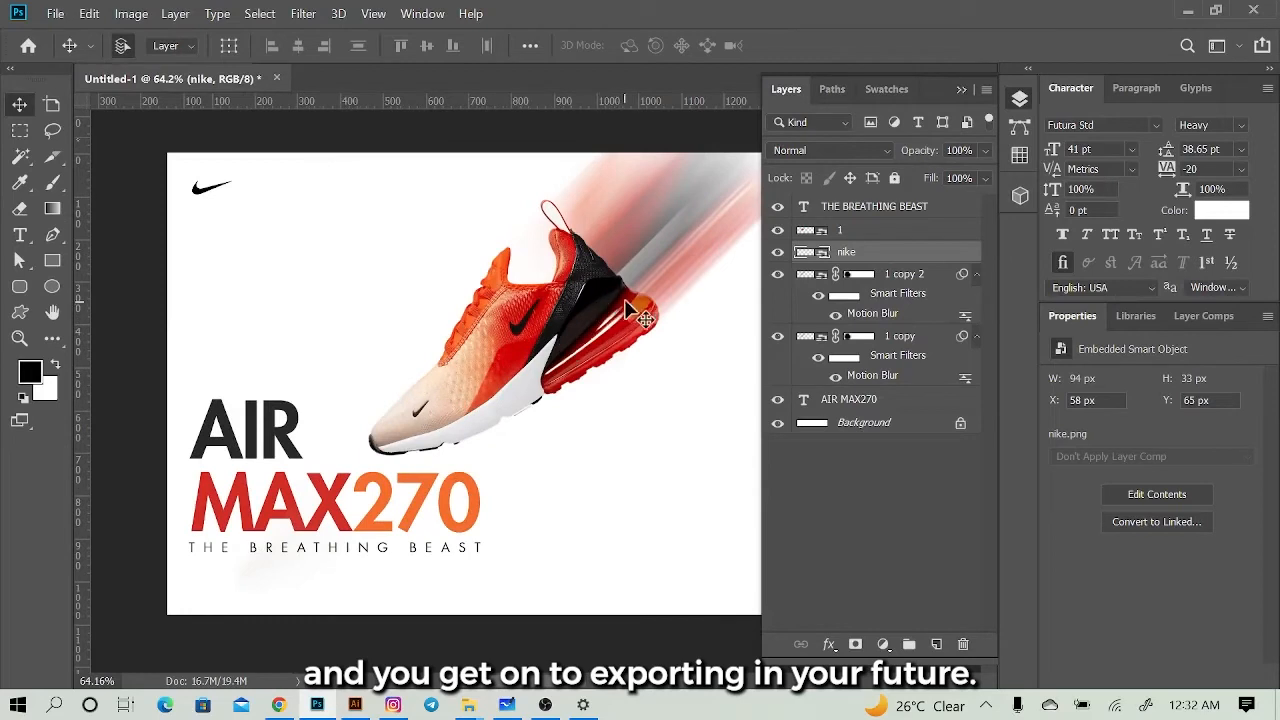
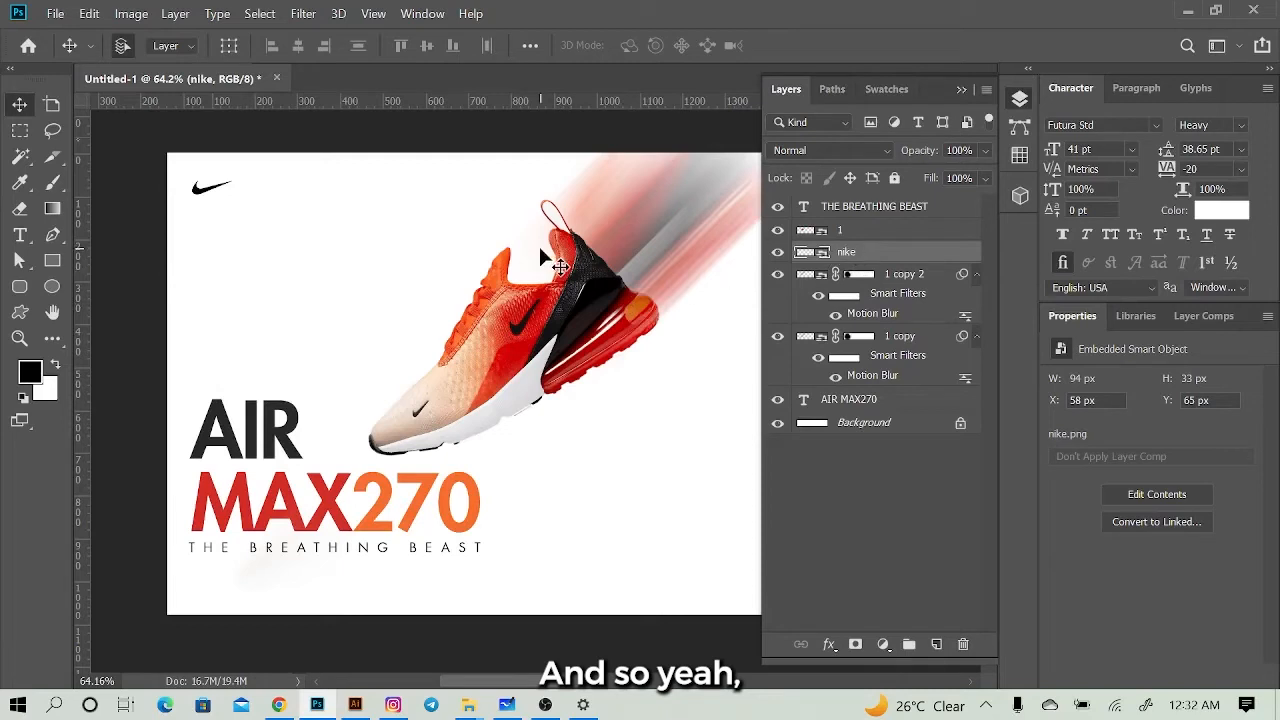
Step: Show the guides and place the shoe sole picture 2.jpg on the second slide, shifting it about 112 px left
{"action": "key", "text": "ctrl+semicolon"}
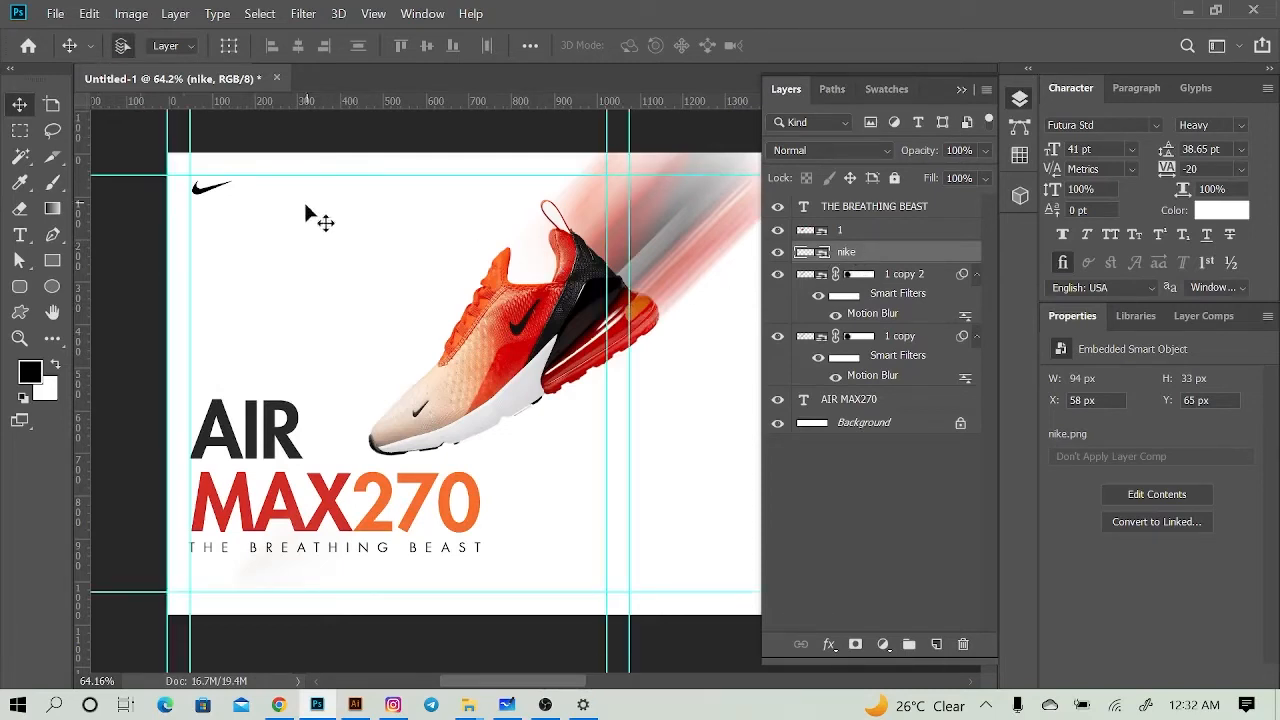
{"action": "scroll", "coordinate": [570, 325], "scroll_direction": "right", "scroll_amount": 2}
{"action": "scroll", "coordinate": [583, 284], "scroll_direction": "down", "scroll_amount": 4}
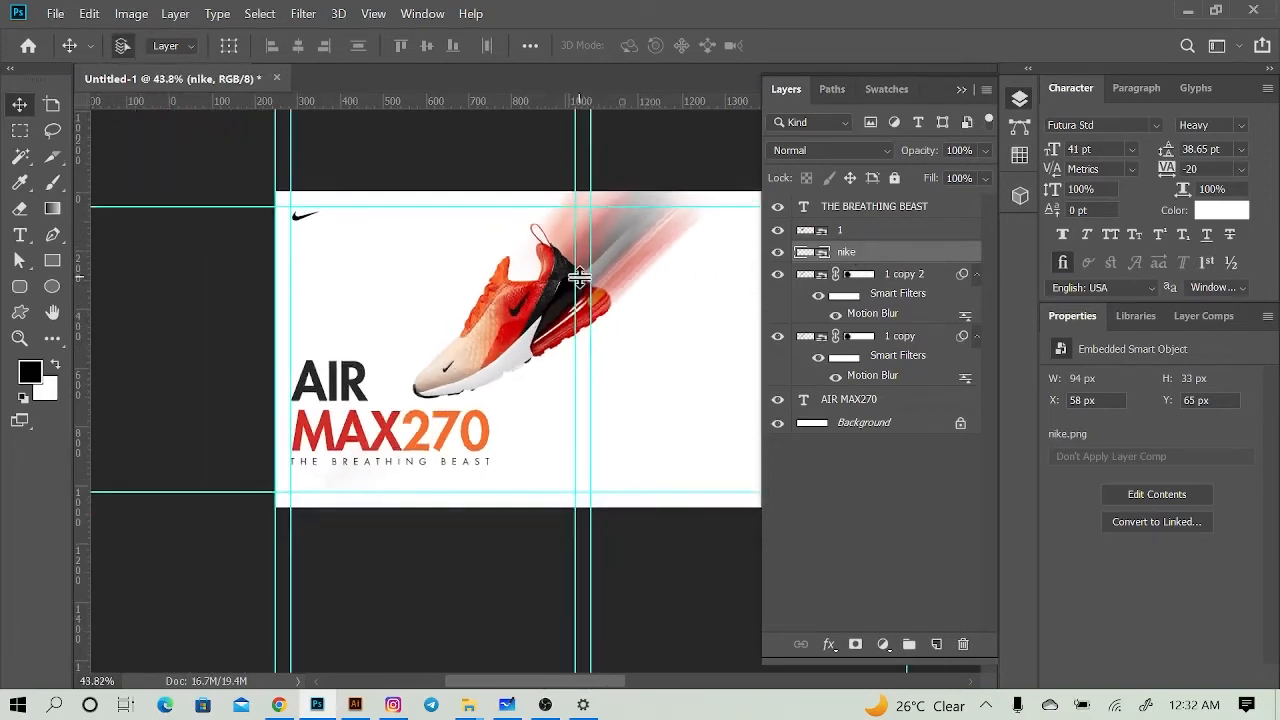
{"action": "scroll", "coordinate": [658, 346], "scroll_direction": "up", "scroll_amount": 2}
{"action": "scroll", "coordinate": [658, 348], "scroll_direction": "up", "scroll_amount": 2}
{"action": "left_click_drag", "start_coordinate": [666, 351], "coordinate": [281, 322]}
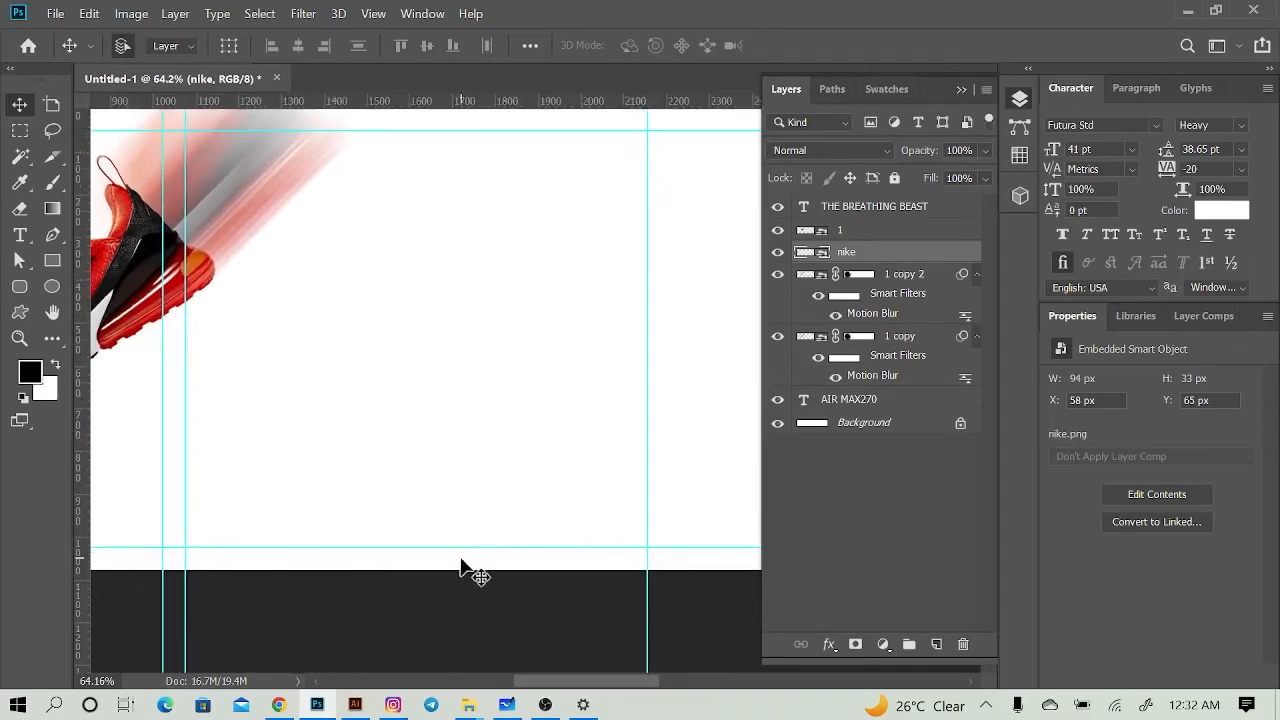
{"action": "left_click", "coordinate": [468, 705]}
{"action": "left_click_drag", "start_coordinate": [777, 257], "coordinate": [418, 397]}
{"action": "key", "text": "Return"}
{"action": "left_click_drag", "start_coordinate": [543, 299], "coordinate": [499, 302]}
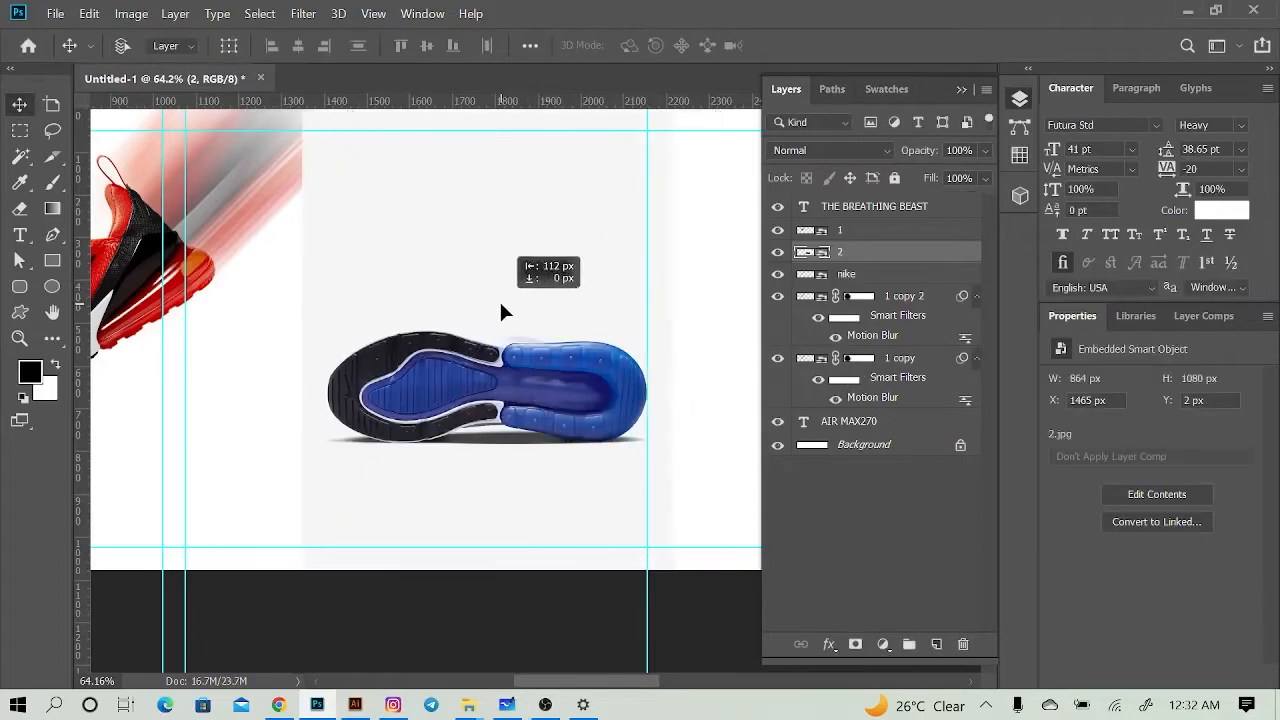
Step: Add a solid colour fill layer above the Background, matching the sole picture's light grey backdrop
{"action": "left_click", "coordinate": [896, 445]}
{"action": "left_click", "coordinate": [883, 645]}
{"action": "left_click", "coordinate": [910, 284]}
{"action": "left_click", "coordinate": [1200, 143]}
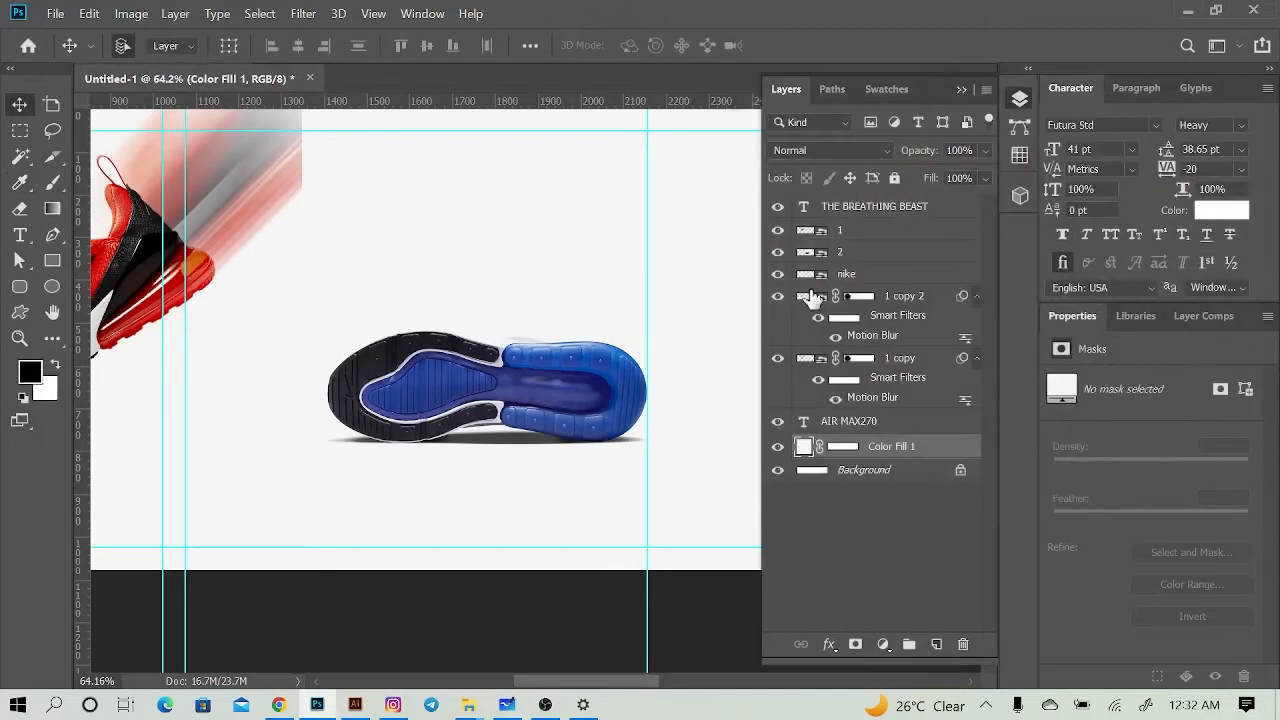
Step: Move layer 2 directly above the colour fill and reposition the sole near the second slide's lower margin
{"action": "left_click_drag", "start_coordinate": [880, 252], "coordinate": [900, 432]}
{"action": "scroll", "coordinate": [463, 276], "scroll_direction": "down", "scroll_amount": 2}
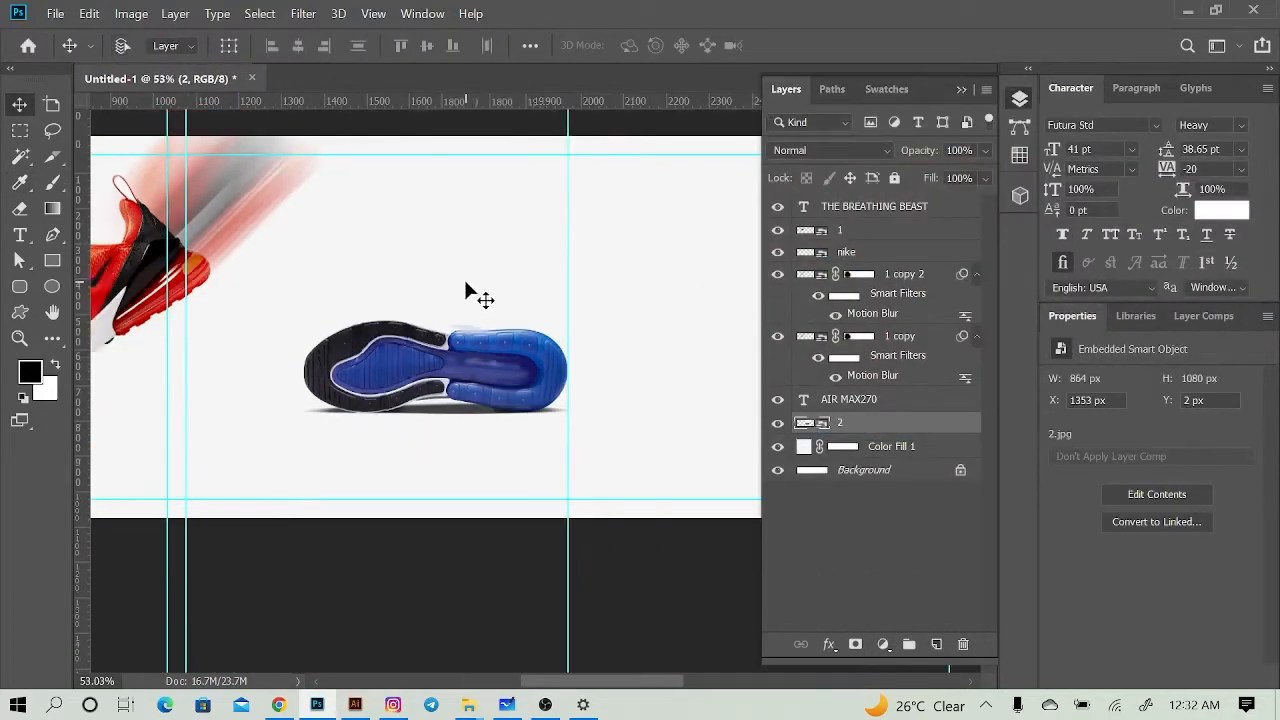
{"action": "left_click_drag", "start_coordinate": [380, 350], "coordinate": [314, 366]}
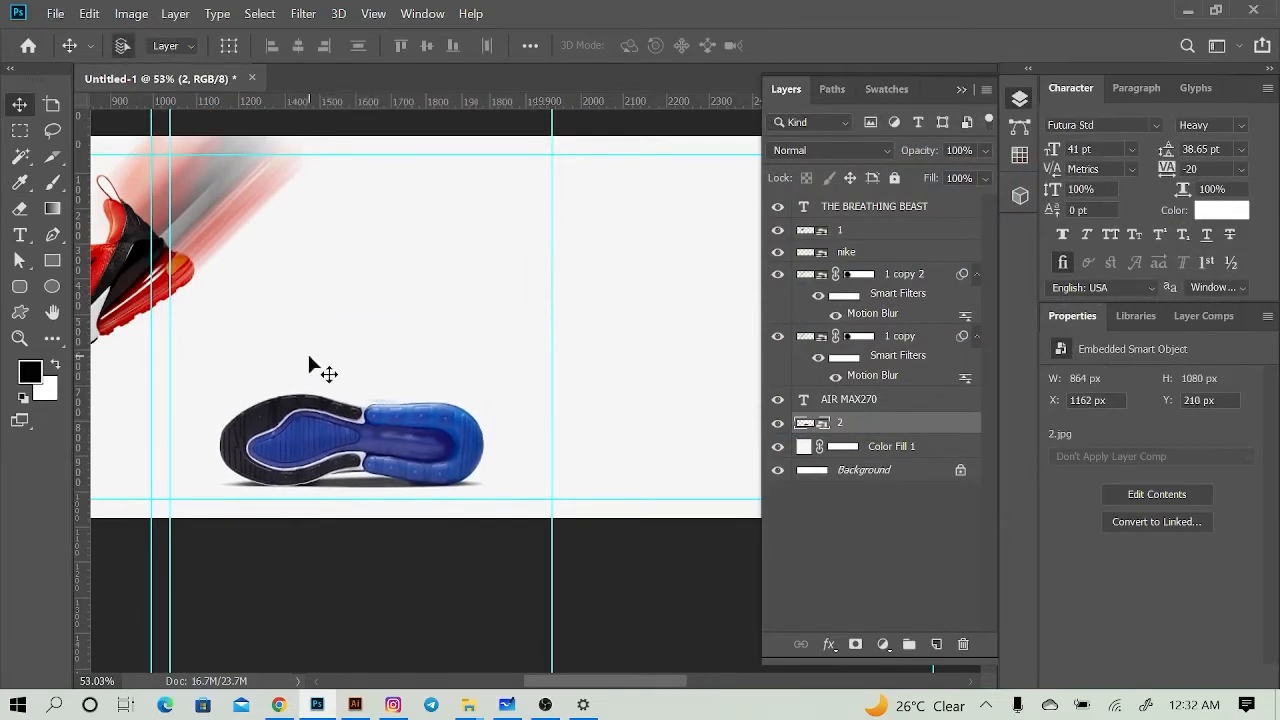
Step: Add the text COMFORT above the sole on the second slide
{"action": "key", "text": "t"}
{"action": "left_click", "coordinate": [255, 287]}
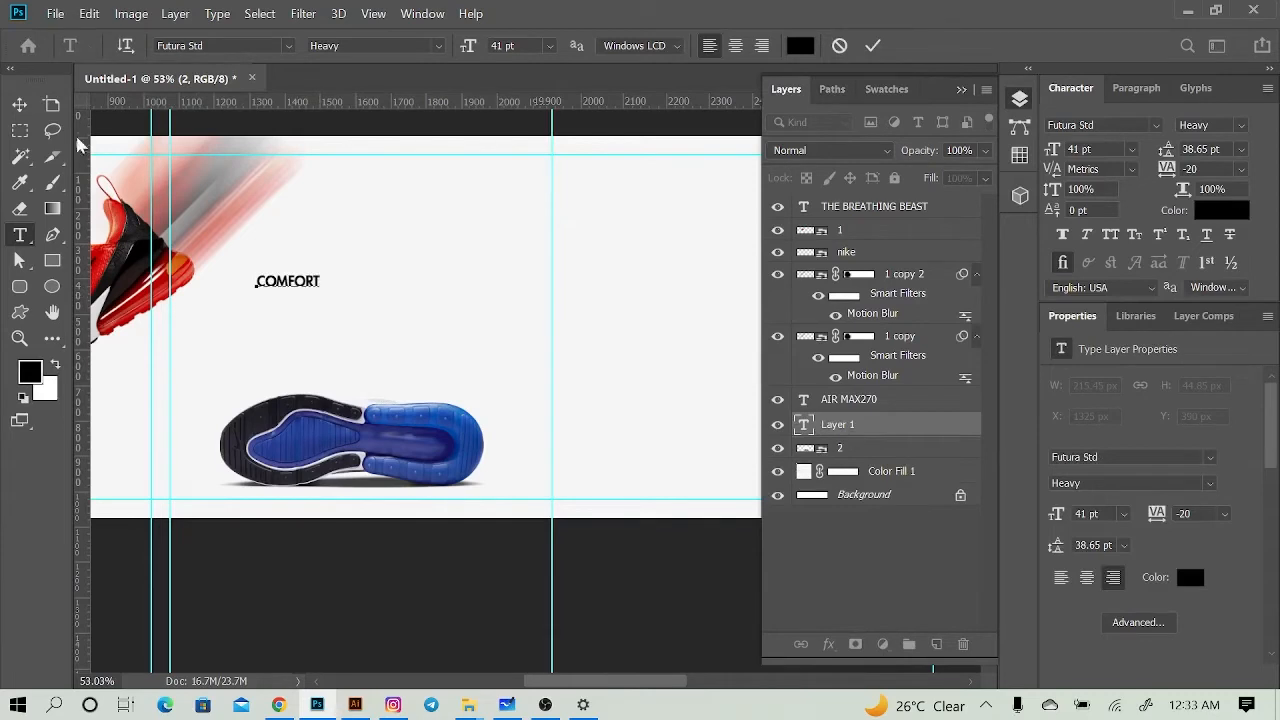
{"action": "left_click", "coordinate": [20, 104]}
Step: Enlarge the COMFORT text to about 202 pt, rotate it diagonally upward and position it above the sole
{"action": "key", "text": "ctrl+t"}
{"action": "left_click_drag", "start_coordinate": [320, 290], "coordinate": [563, 434]}
{"action": "left_click_drag", "start_coordinate": [477, 306], "coordinate": [446, 260]}
{"action": "left_click_drag", "start_coordinate": [547, 226], "coordinate": [448, 150]}
{"action": "left_click_drag", "start_coordinate": [418, 232], "coordinate": [327, 222]}
{"action": "key", "text": "Return"}
Step: Enlarge the diagonal COMFORT text further to about 227 pt and align it with the second slide's inner margin
{"action": "key", "text": "ctrl+t"}
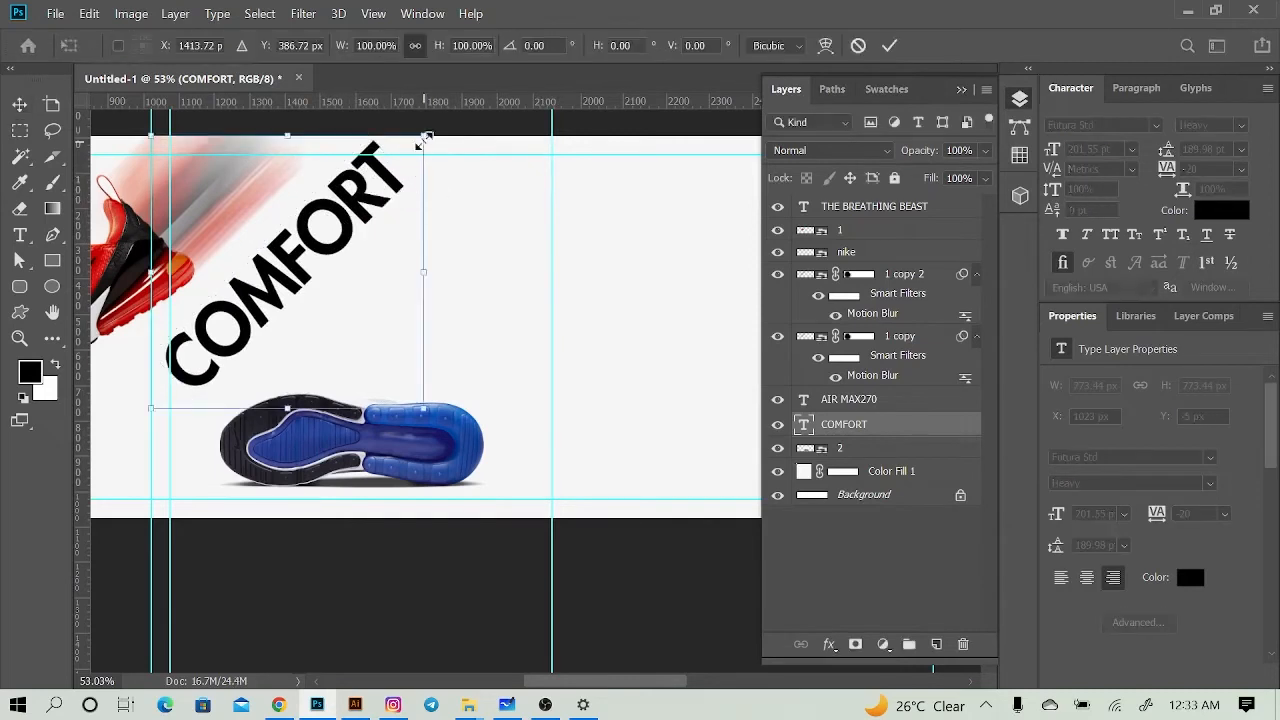
{"action": "left_click_drag", "start_coordinate": [424, 140], "coordinate": [457, 107]}
{"action": "left_click_drag", "start_coordinate": [363, 213], "coordinate": [388, 229]}
{"action": "key", "text": "Return"}
Step: Duplicate the COMFORT text diagonally down and to the right, and set the copy's fill to 0%
{"action": "left_click_drag", "start_coordinate": [317, 205], "coordinate": [368, 257]}
{"action": "right_click", "coordinate": [917, 424]}
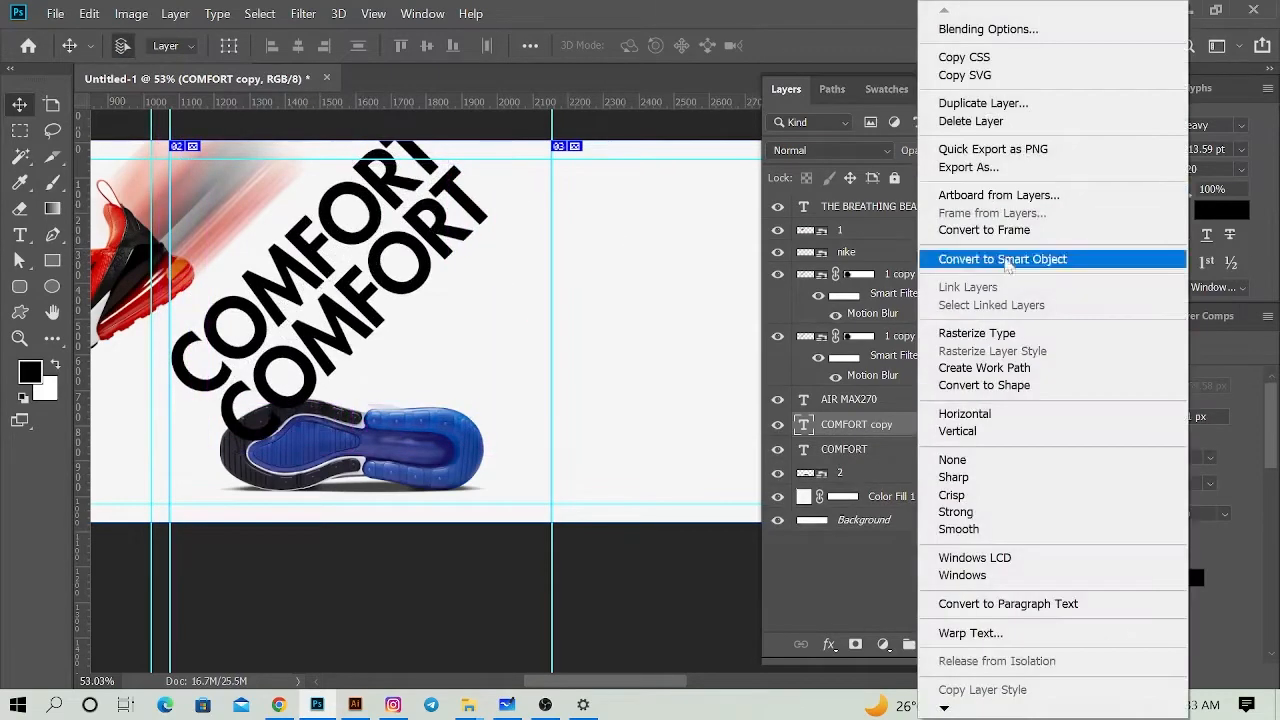
{"action": "left_click", "coordinate": [872, 428]}
{"action": "left_click_drag", "start_coordinate": [932, 180], "coordinate": [687, 188]}
Step: Add a Stroke layer style in colour 292929 to the unfilled COMFORT copy
{"action": "double_click", "coordinate": [930, 428]}
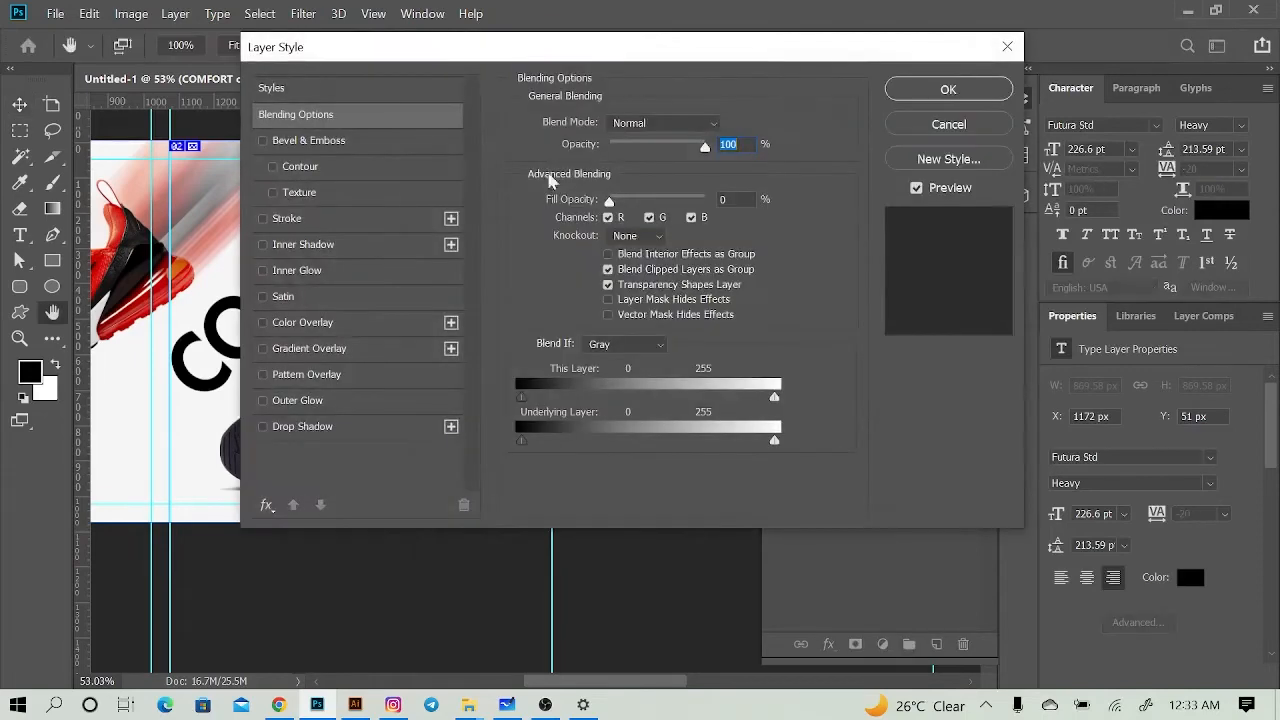
{"action": "left_click", "coordinate": [507, 261]}
{"action": "left_click", "coordinate": [790, 310]}
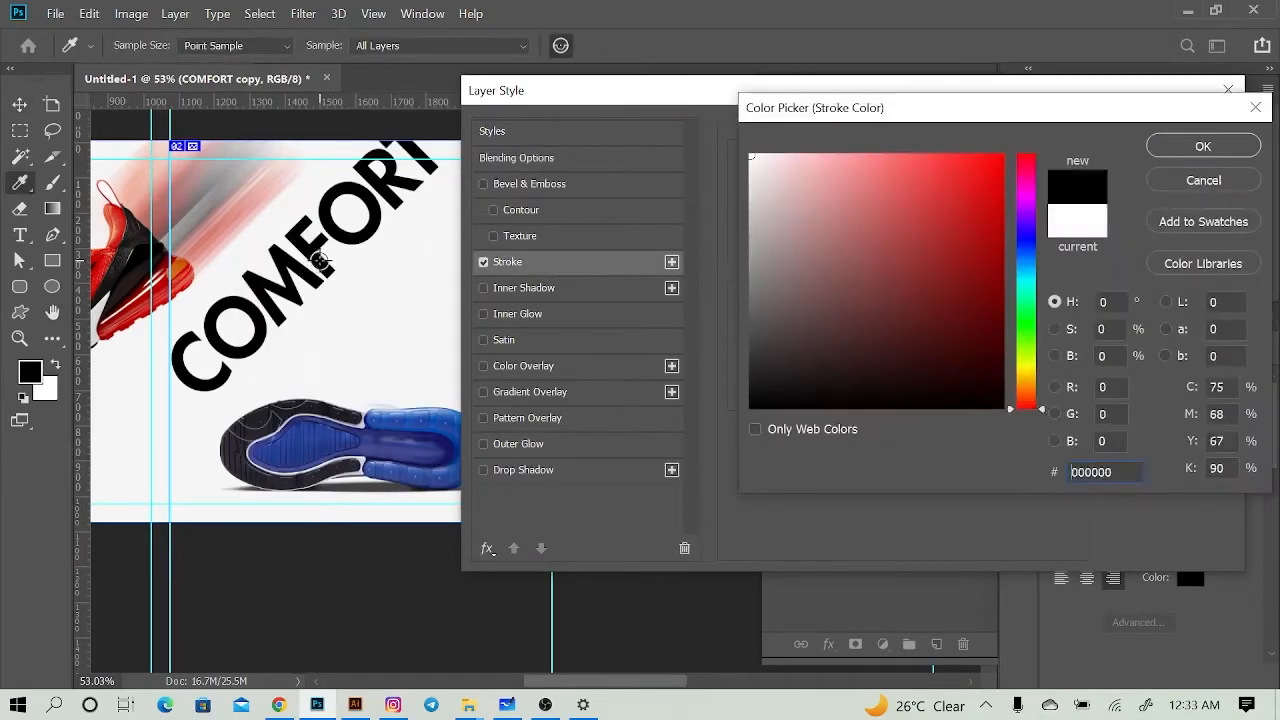
{"action": "type", "text": "292929"}
{"action": "key", "text": "Return"}
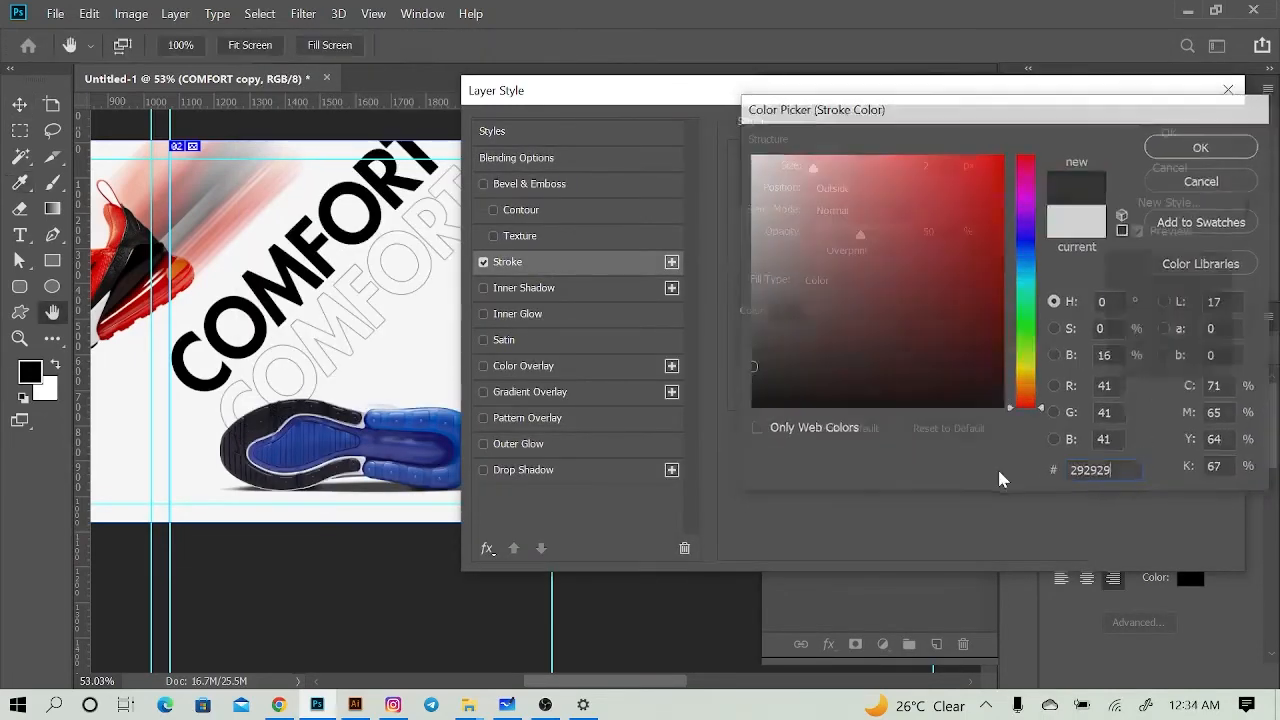
{"action": "left_click", "coordinate": [1157, 138]}
Step: Set the outlined copy's text colour to 292929 and duplicate it further down and to the right
{"action": "left_click", "coordinate": [1221, 210]}
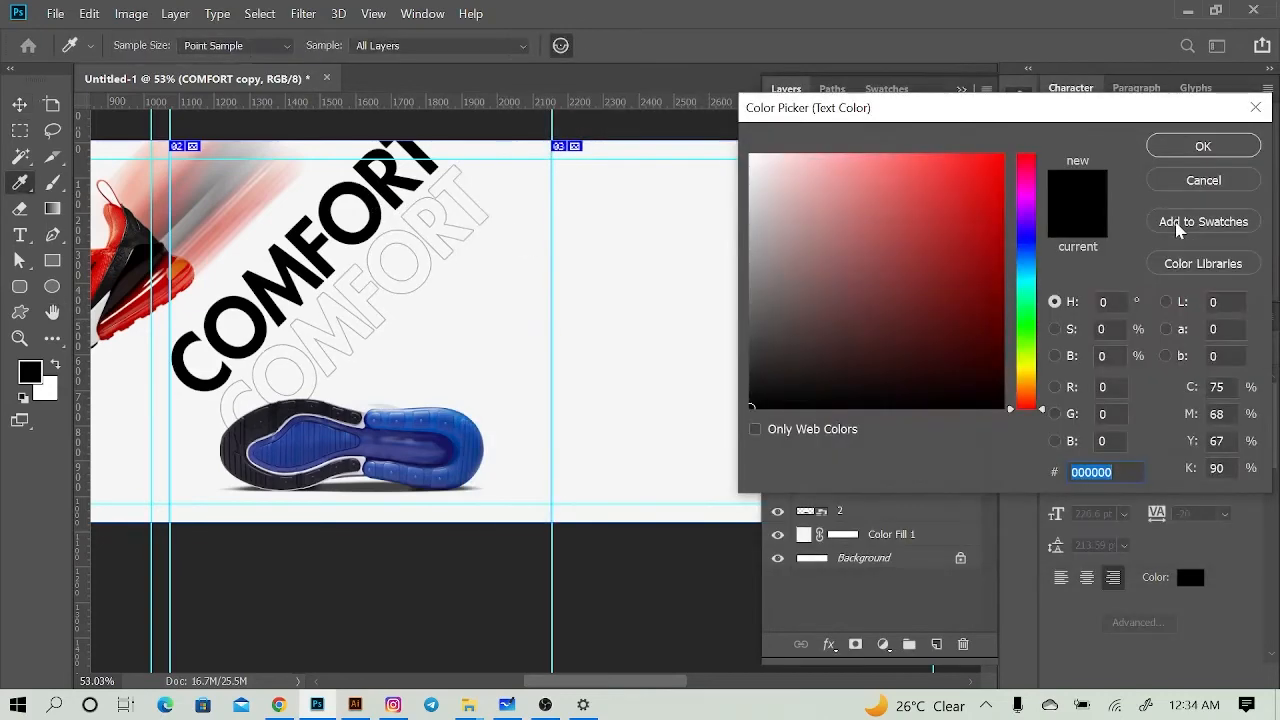
{"action": "type", "text": "292929"}
{"action": "key", "text": "Return"}
{"action": "left_click_drag", "start_coordinate": [504, 310], "coordinate": [555, 362]}
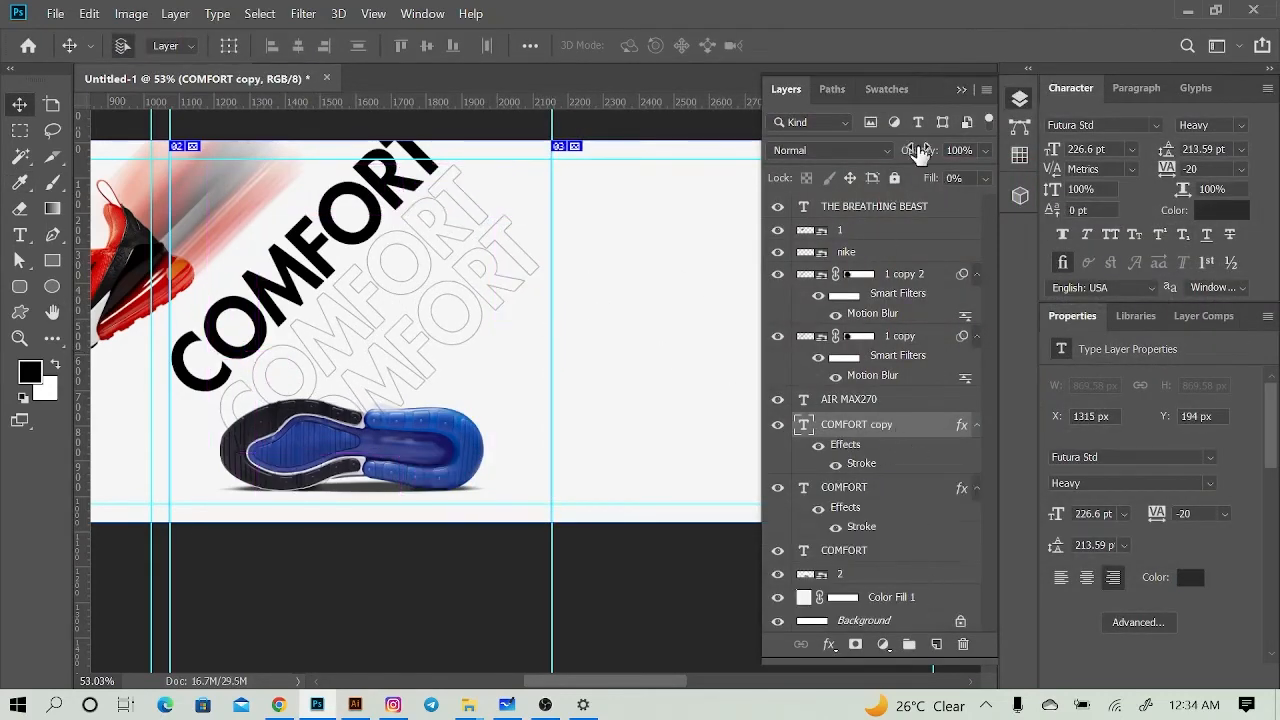
Step: Convert the first outlined COMFORT text to a smart object and fade part of it using a layer mask and an 800 px soft black brush
{"action": "left_click", "coordinate": [884, 488]}
{"action": "left_click", "coordinate": [855, 644]}
{"action": "key", "text": "b"}
{"action": "key", "text": "x"}
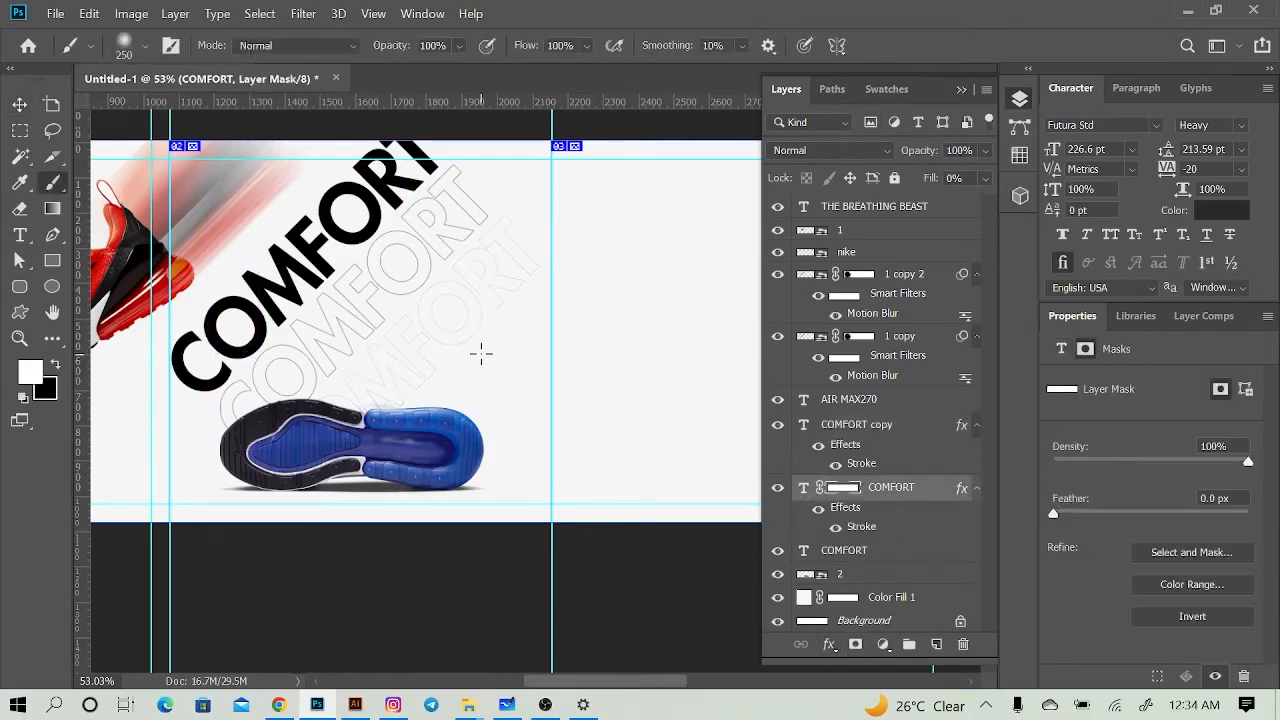
{"action": "key", "text": "x"}
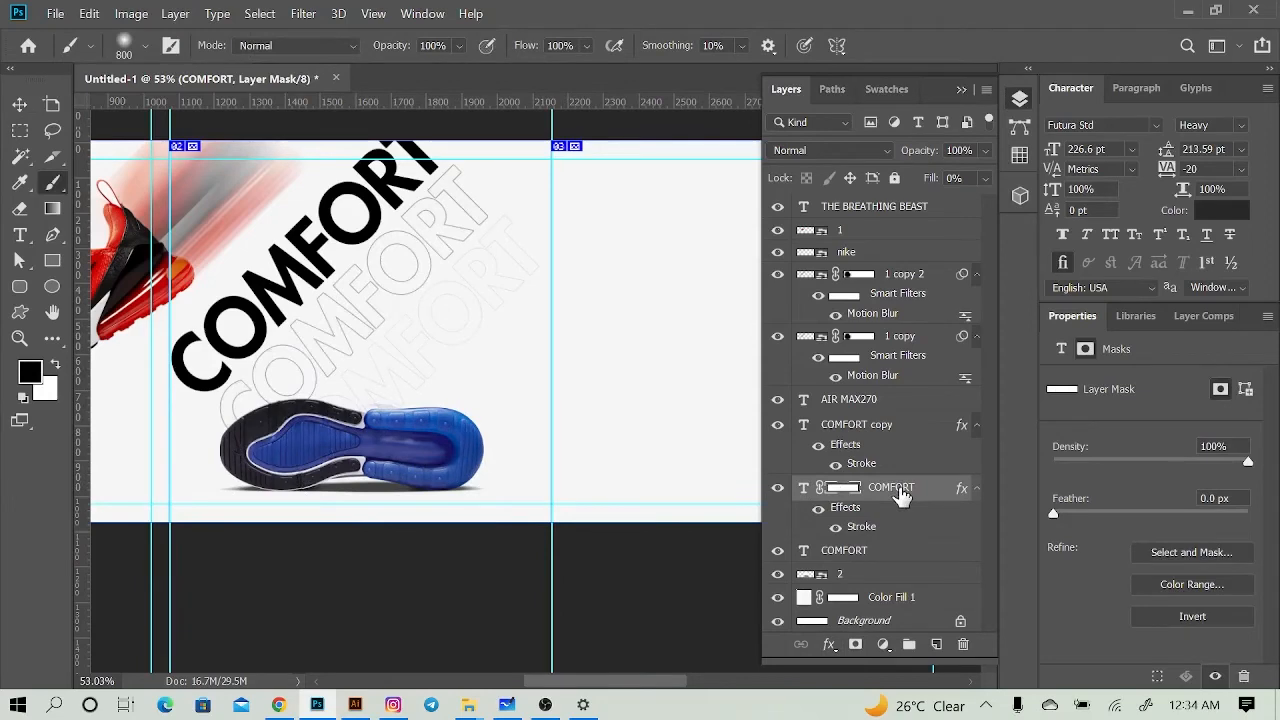
{"action": "right_click", "coordinate": [902, 495]}
{"action": "left_click", "coordinate": [985, 254]}
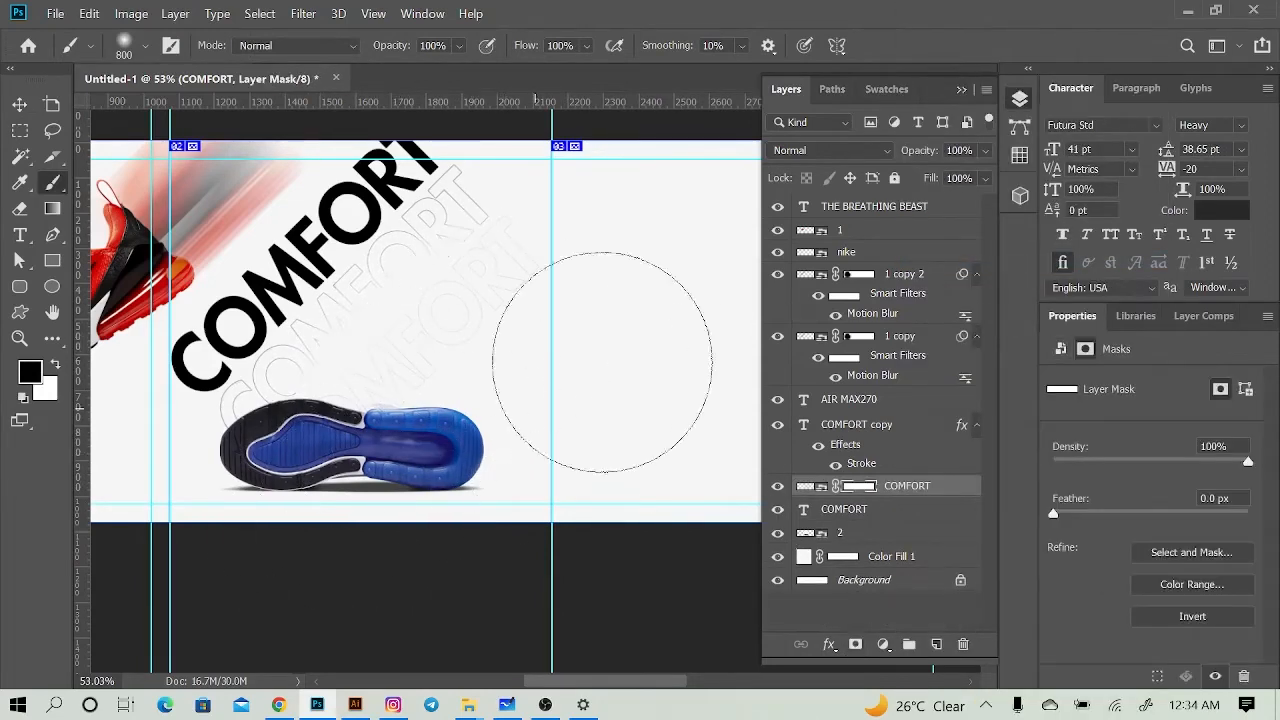
Step: Try masking the second outlined COMFORT copy as a smart object, and delete that copy
{"action": "left_click", "coordinate": [870, 424]}
{"action": "right_click", "coordinate": [870, 424]}
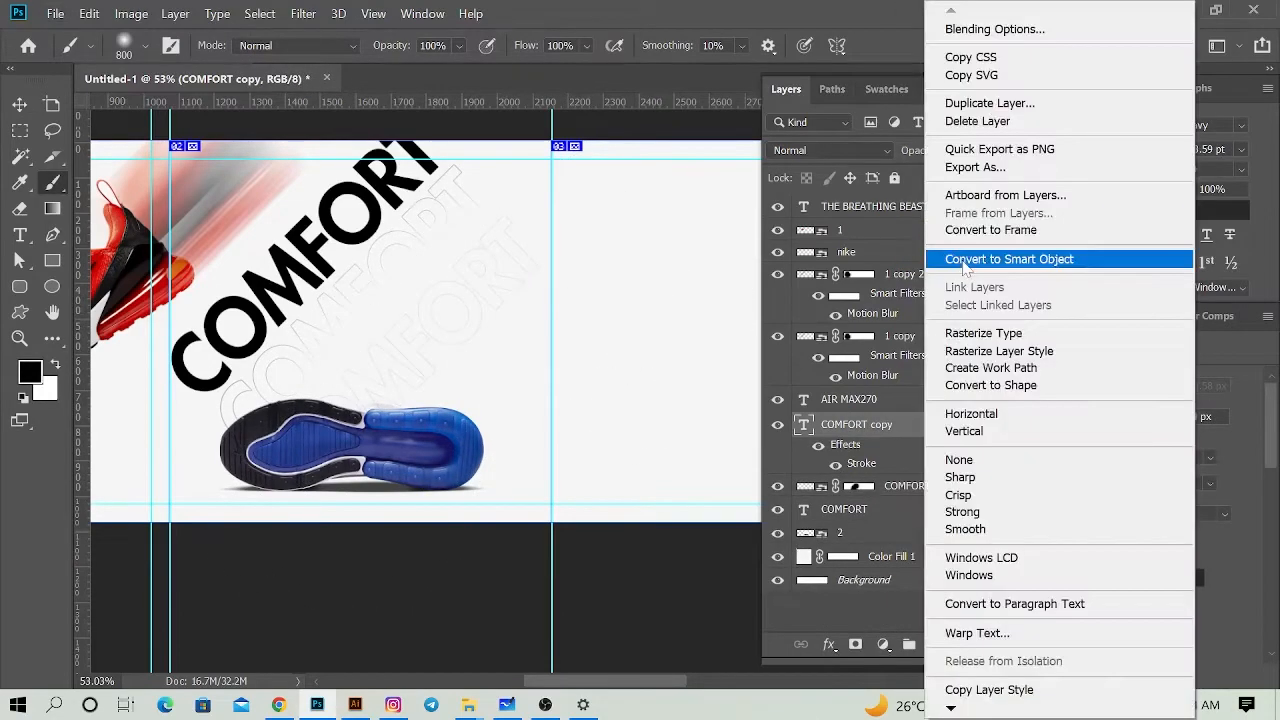
{"action": "left_click", "coordinate": [971, 254]}
{"action": "left_click", "coordinate": [855, 644]}
{"action": "left_click_drag", "start_coordinate": [905, 422], "coordinate": [963, 645]}
Step: Lock the solid COMFORT text and its faded outlined version
{"action": "key", "text": "t"}
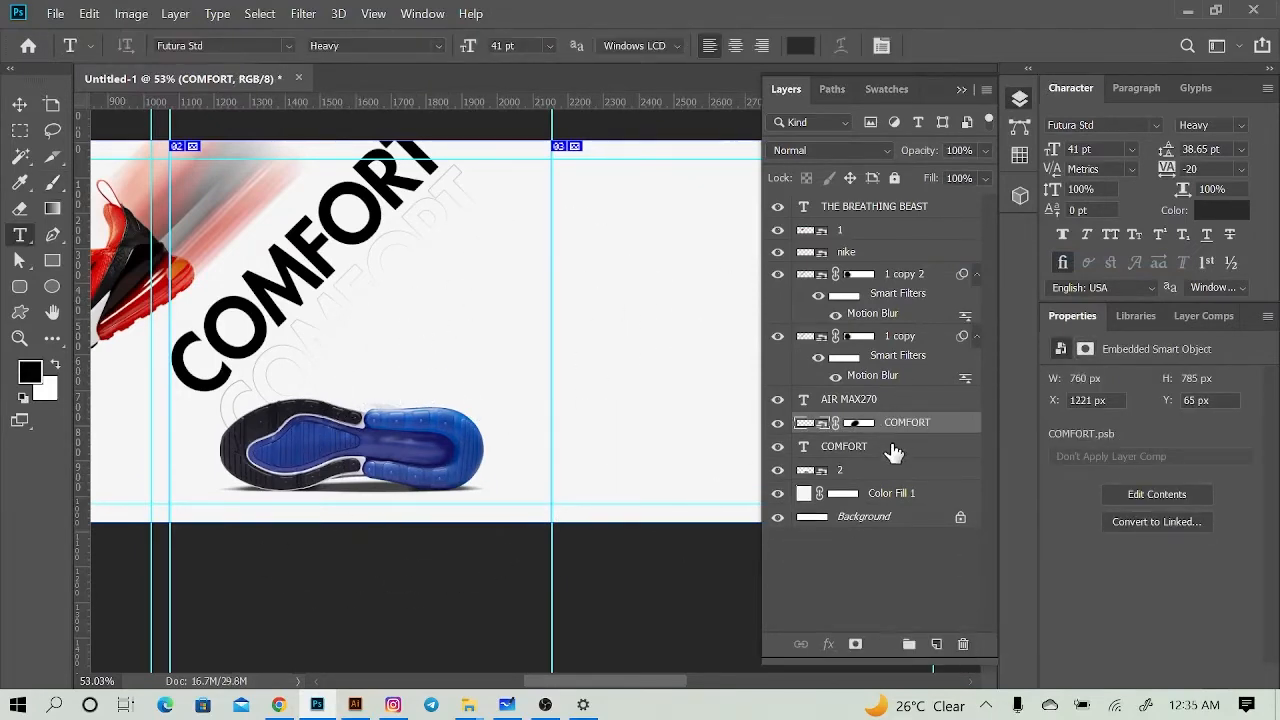
{"action": "left_click", "coordinate": [893, 453], "text": "shift"}
{"action": "key", "text": "ctrl+slash"}
{"action": "left_click", "coordinate": [462, 303]}
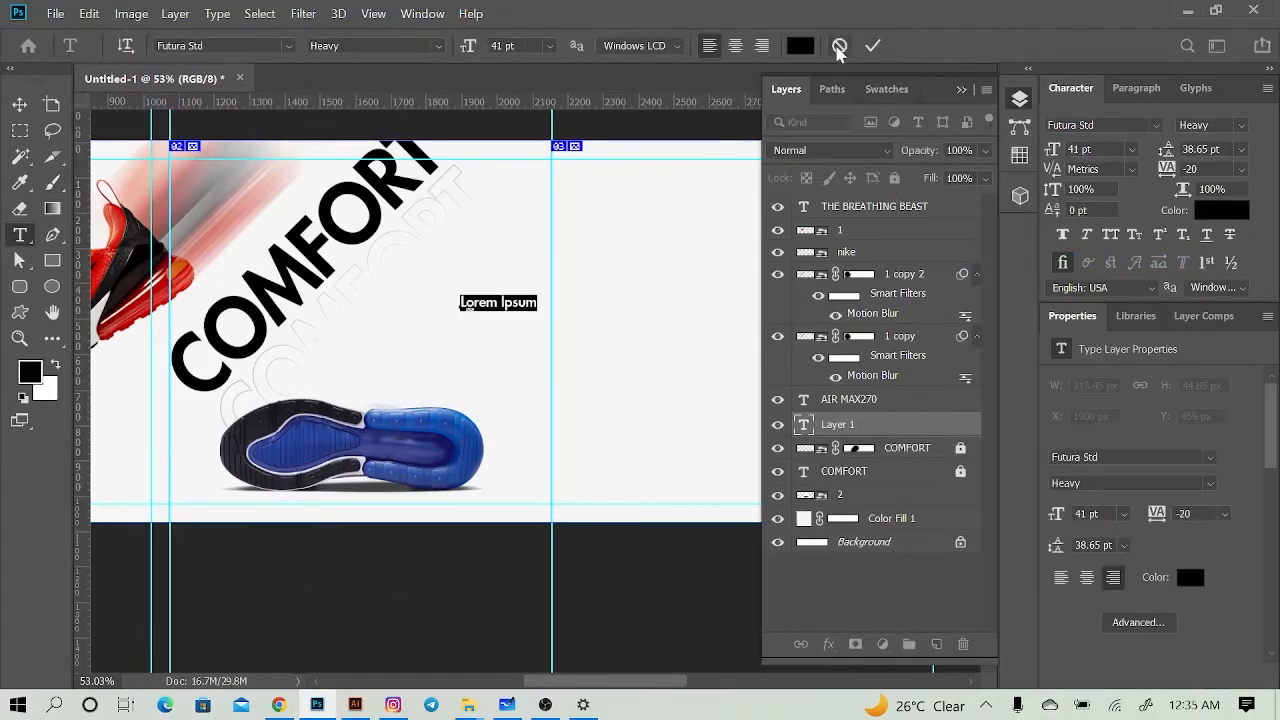
{"action": "left_click", "coordinate": [838, 46]}
Step: Add a Lorem ipsum paragraph box about 496 px square and move it into the empty area above the shoe sole
{"action": "left_click_drag", "start_coordinate": [275, 217], "coordinate": [481, 364]}
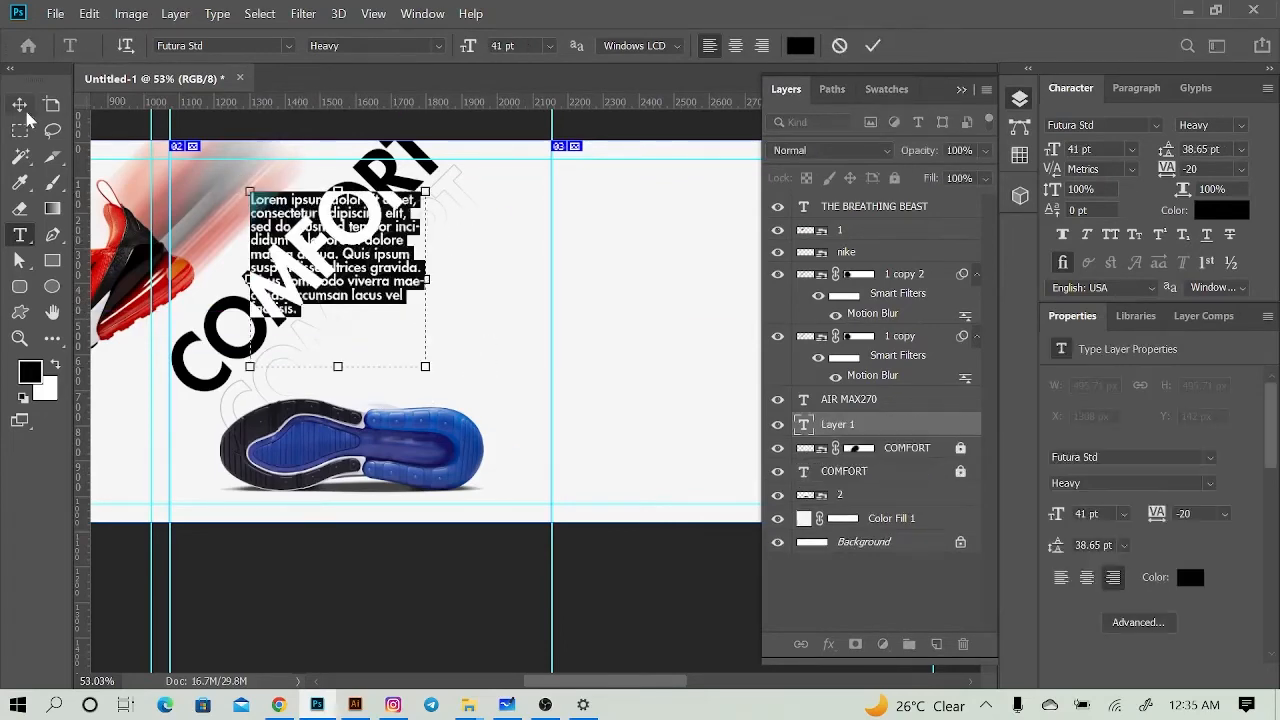
{"action": "left_click", "coordinate": [22, 108]}
{"action": "left_click_drag", "start_coordinate": [385, 277], "coordinate": [500, 348]}
Step: Set the Lorem ipsum paragraph to Futura Std Book at 24 pt
{"action": "double_click", "coordinate": [803, 424]}
{"action": "left_click", "coordinate": [1242, 125]}
{"action": "left_click", "coordinate": [1200, 142]}
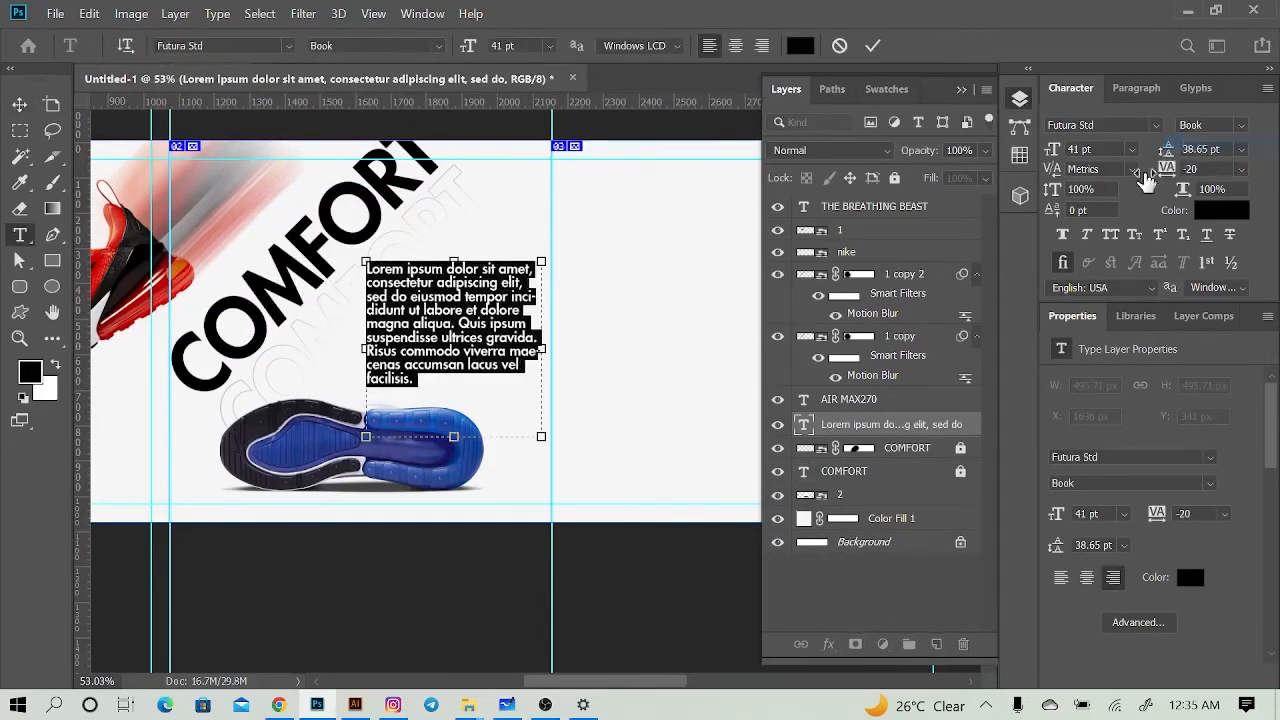
{"action": "left_click", "coordinate": [1132, 149]}
{"action": "left_click", "coordinate": [1098, 318]}
{"action": "left_click", "coordinate": [1132, 149]}
{"action": "left_click", "coordinate": [1092, 330]}
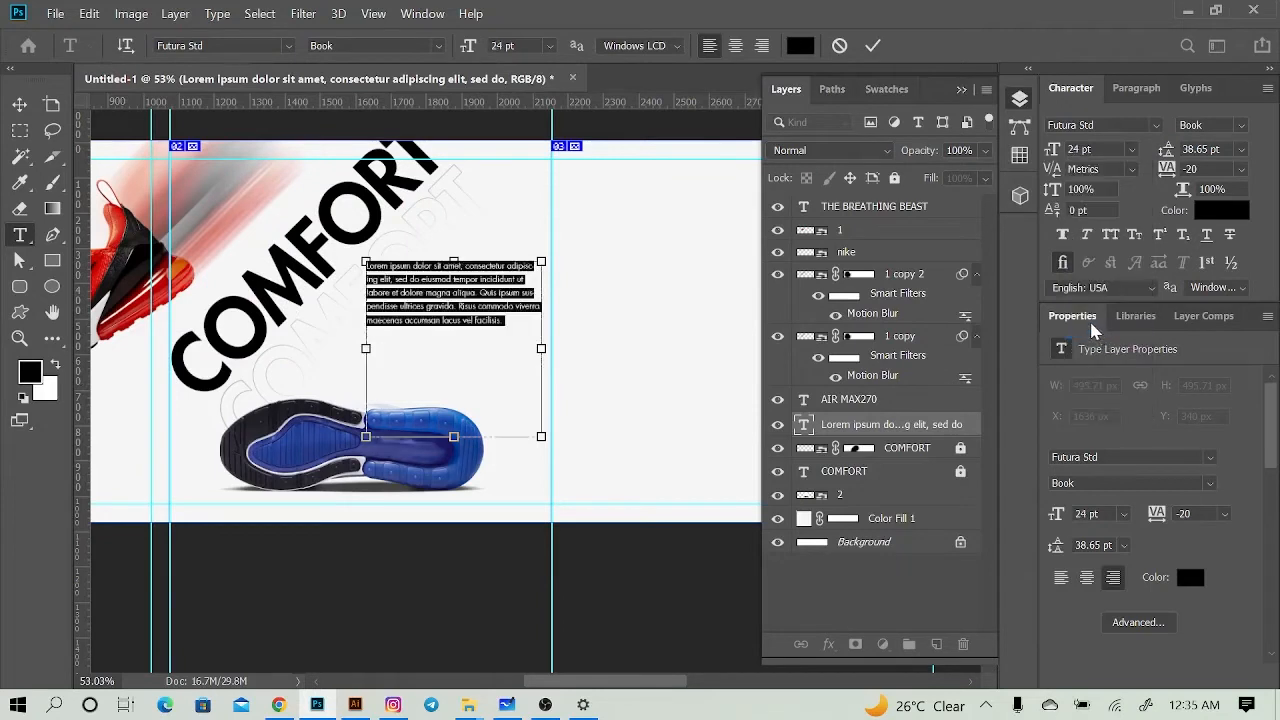
Step: Shorten the paragraph box to about 199 px high and rotate it parallel to the diagonal COMFORT text, above the sole
{"action": "key", "text": "ctrl+h"}
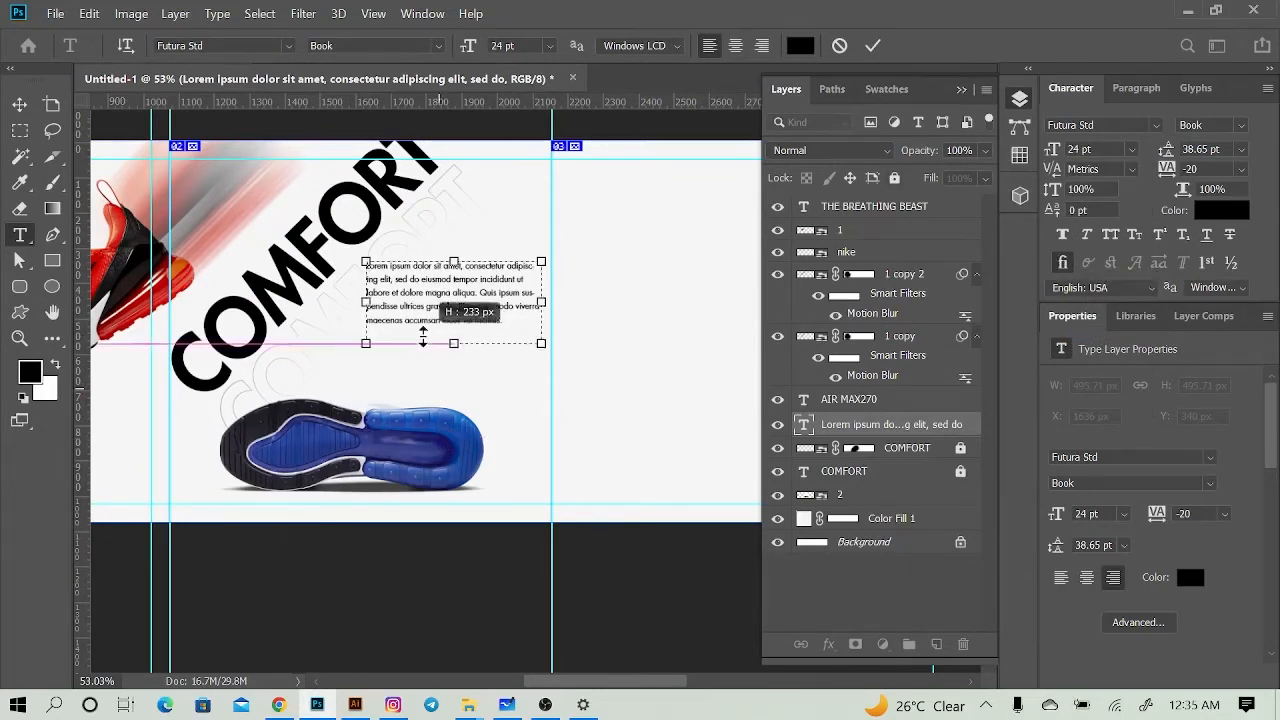
{"action": "left_click", "coordinate": [24, 107]}
{"action": "left_click_drag", "start_coordinate": [470, 207], "coordinate": [451, 257]}
{"action": "key", "text": "ctrl+t"}
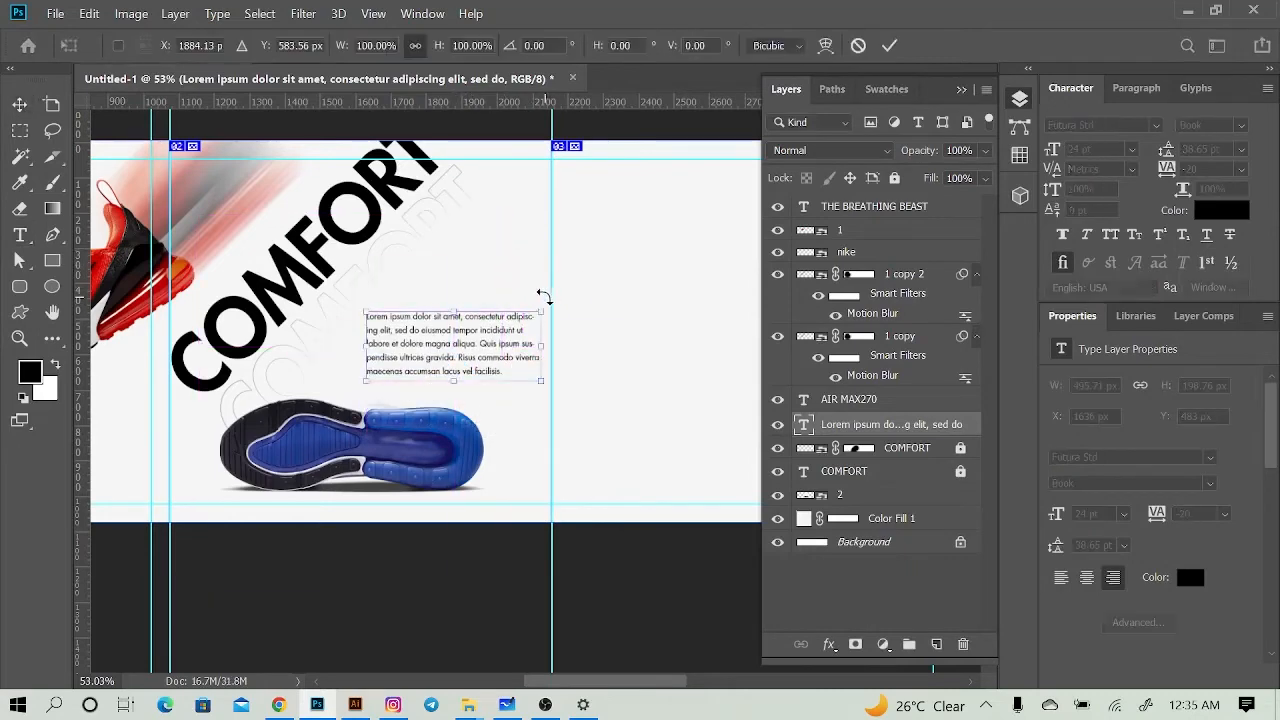
{"action": "left_click_drag", "start_coordinate": [543, 296], "coordinate": [457, 286]}
{"action": "key", "text": "Return"}
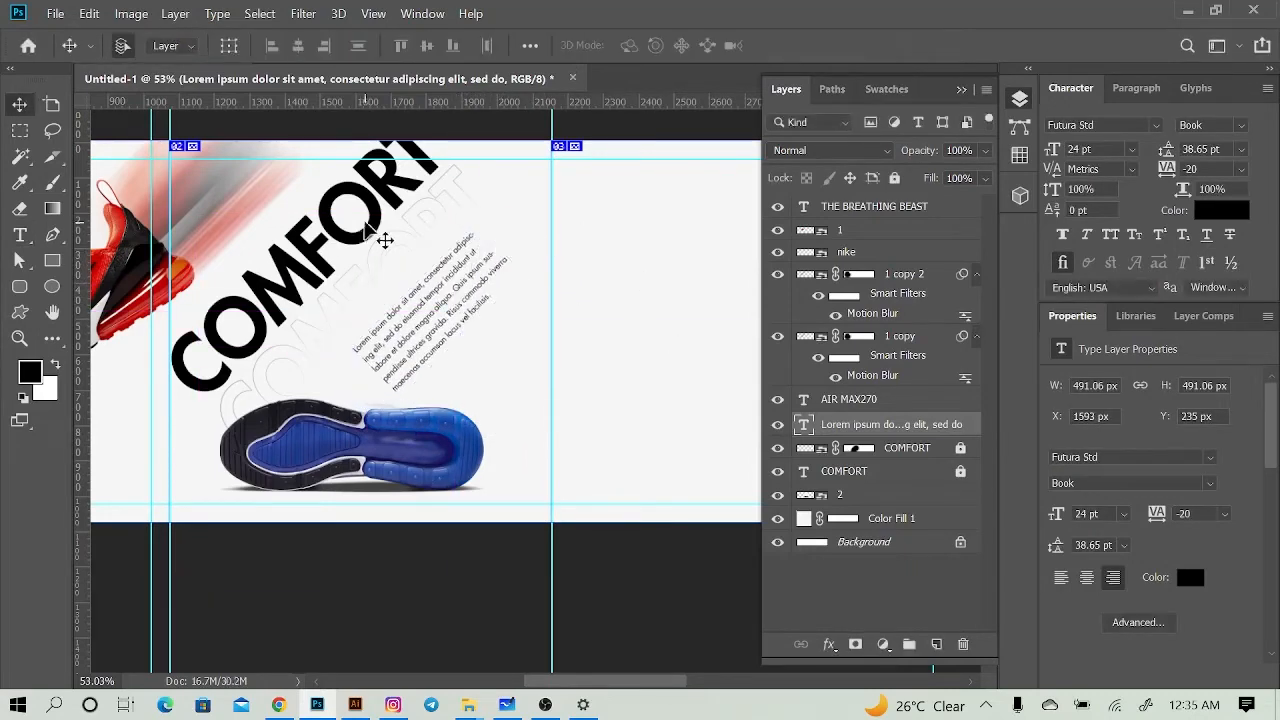
Step: Unlock the solid COMFORT text and add a Gradient Overlay layer style to it
{"action": "left_click", "coordinate": [886, 497]}
{"action": "scroll", "coordinate": [480, 370], "scroll_direction": "down", "scroll_amount": 4}
{"action": "left_click_drag", "start_coordinate": [467, 336], "coordinate": [501, 433]}
{"action": "scroll", "coordinate": [391, 455], "scroll_direction": "up", "scroll_amount": 4}
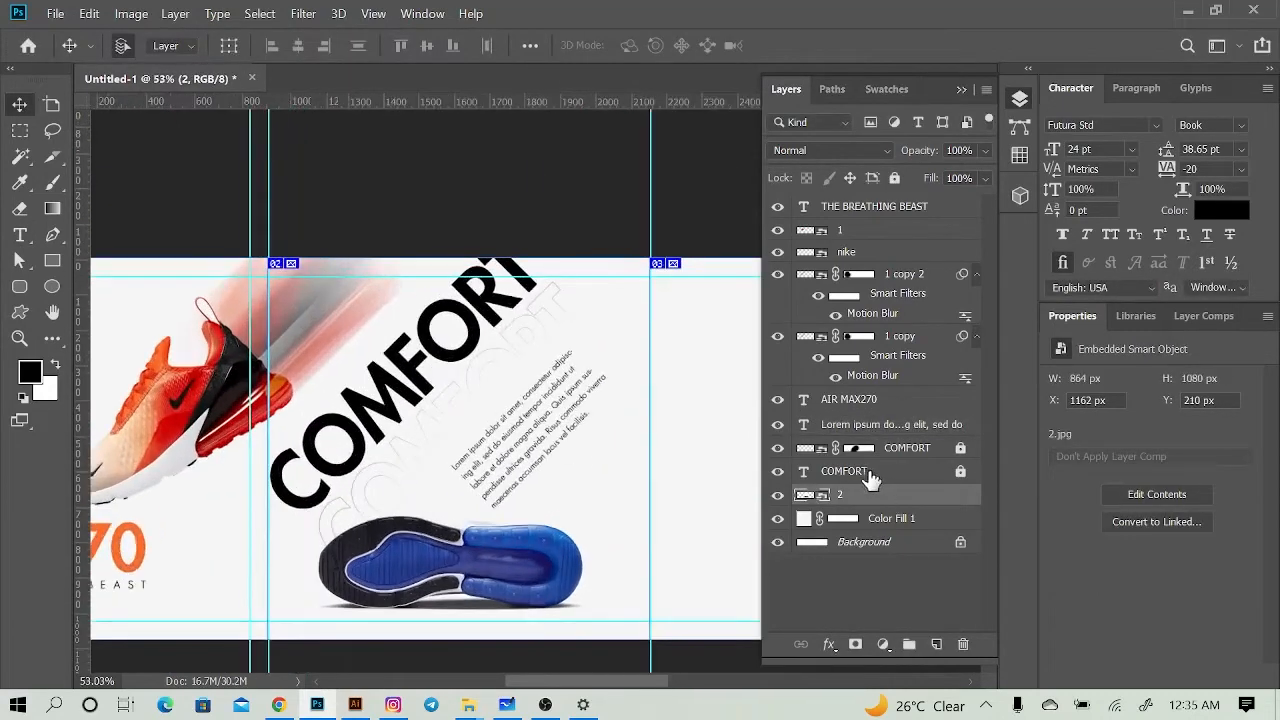
{"action": "left_click", "coordinate": [888, 475]}
{"action": "key", "text": "ctrl+/"}
{"action": "double_click", "coordinate": [890, 483]}
{"action": "left_click", "coordinate": [806, 378]}
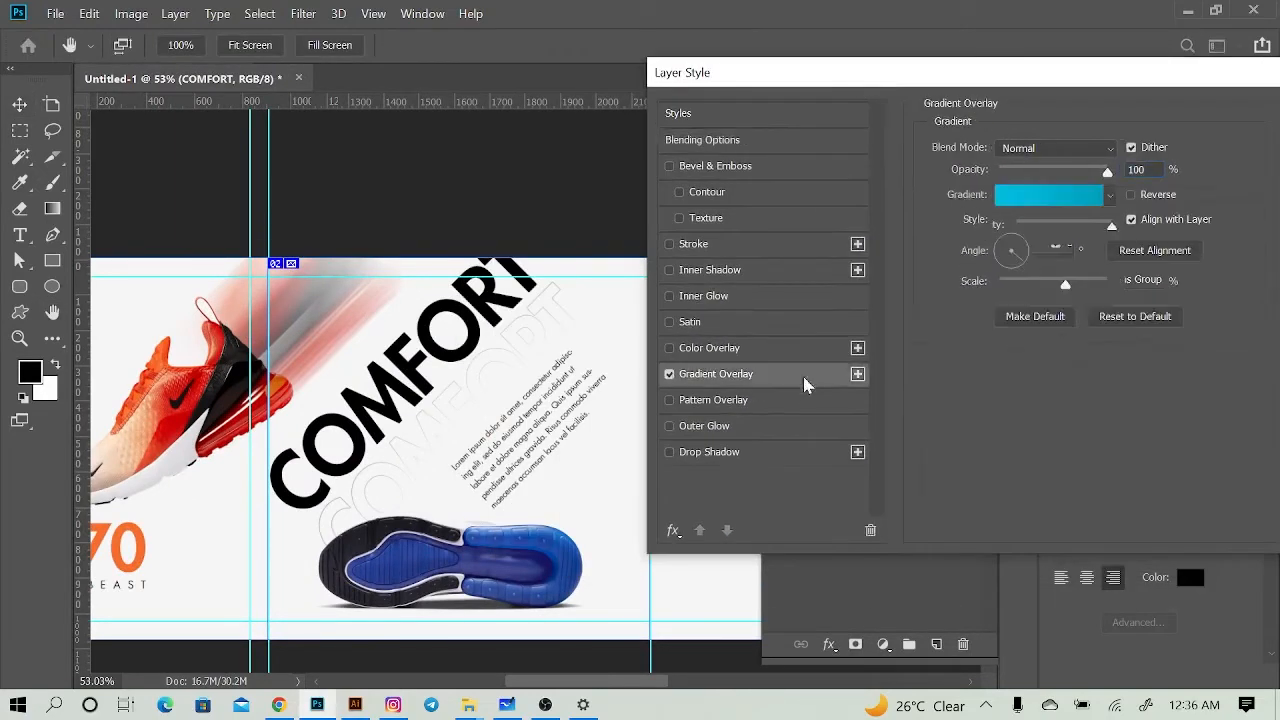
Step: Set the overlay gradient's start stop to the sole's blue, 314ba1, and its end stop to black
{"action": "left_click", "coordinate": [1080, 274]}
{"action": "double_click", "coordinate": [772, 424]}
{"action": "left_click", "coordinate": [550, 550]}
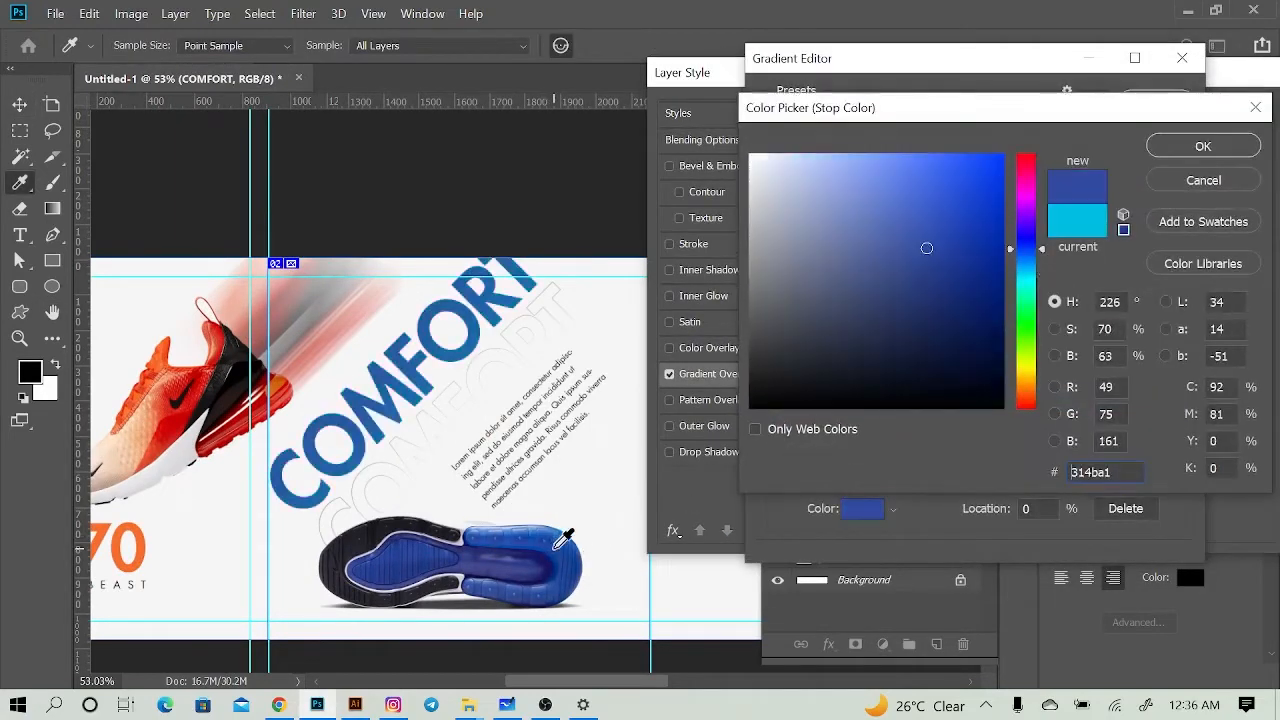
{"action": "left_click", "coordinate": [1176, 150]}
{"action": "double_click", "coordinate": [1175, 426]}
{"action": "left_click", "coordinate": [432, 524]}
{"action": "left_click", "coordinate": [354, 538]}
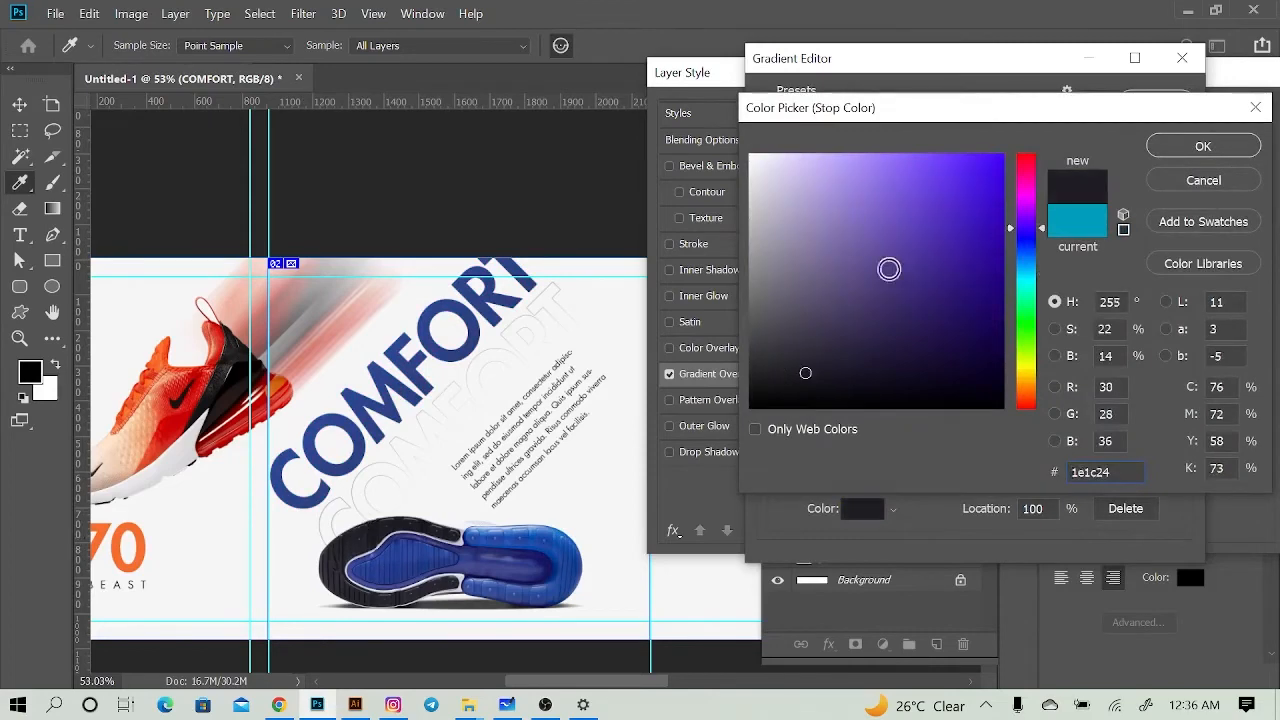
{"action": "left_click", "coordinate": [751, 407]}
{"action": "left_click", "coordinate": [1203, 146]}
{"action": "left_click", "coordinate": [1154, 97]}
Step: Set the gradient overlay's angle to 15 degrees and reverse the gradient
{"action": "left_click", "coordinate": [1018, 250]}
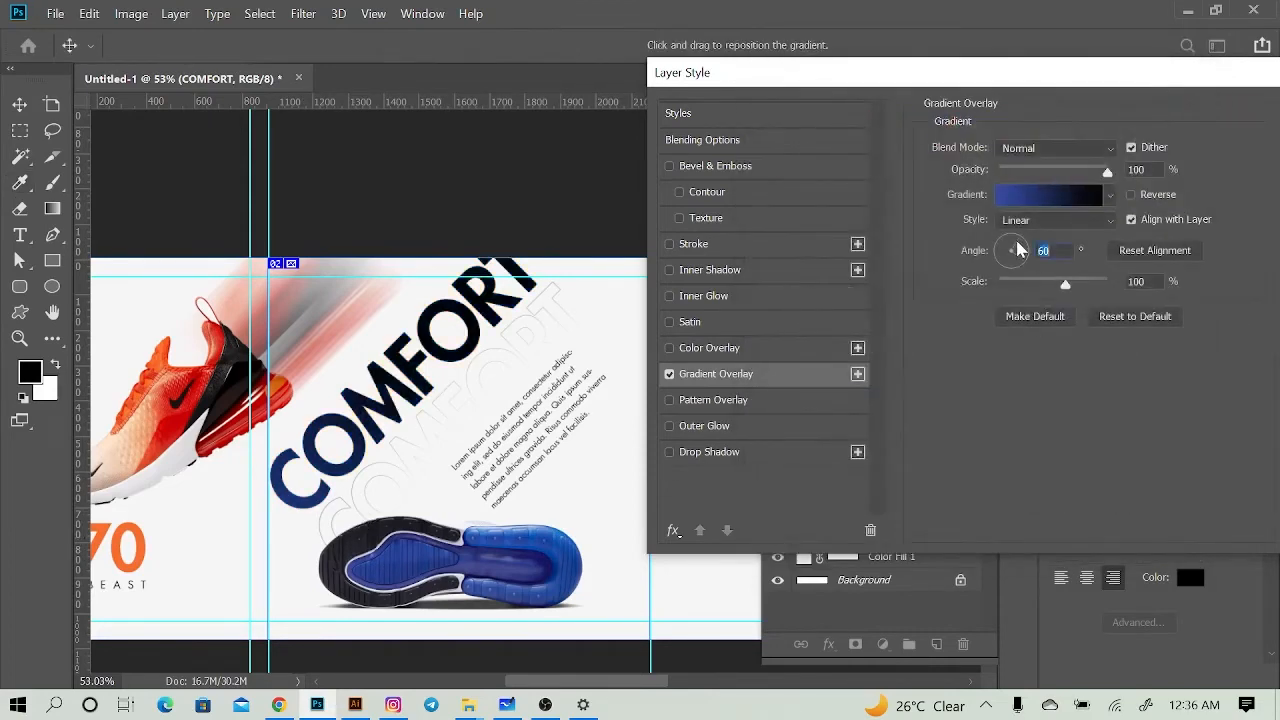
{"action": "left_click", "coordinate": [1131, 196]}
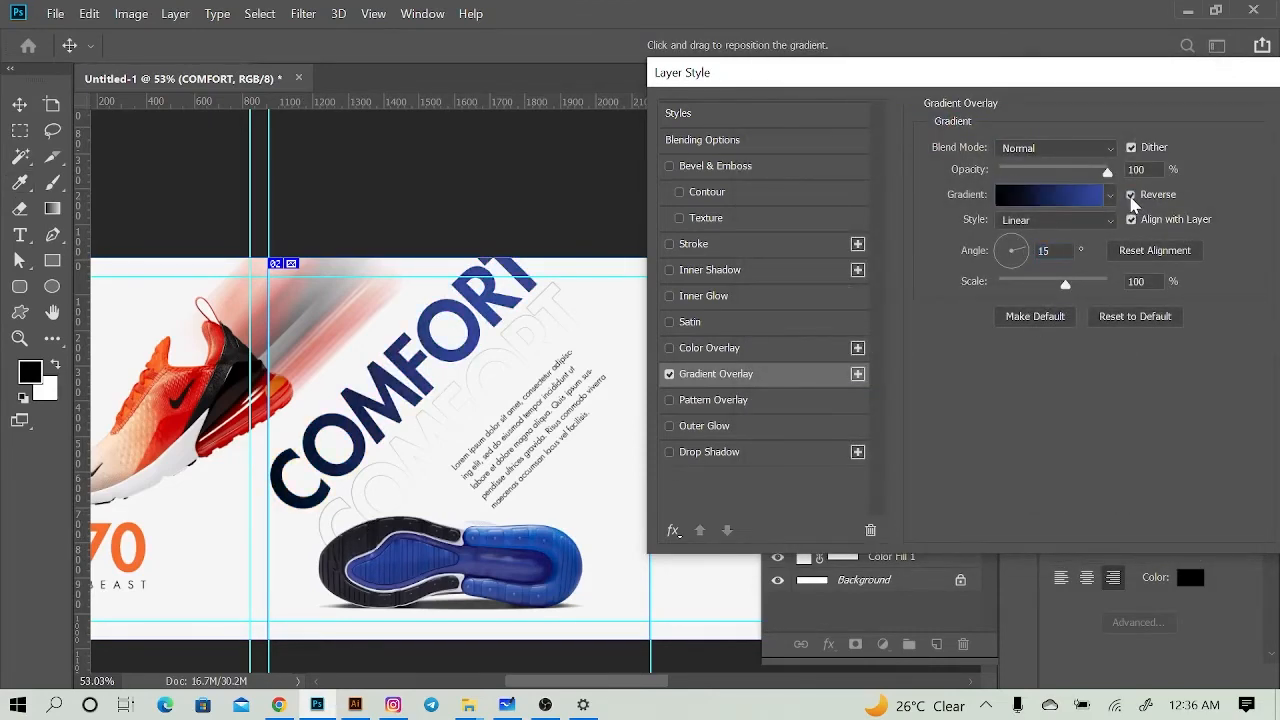
Step: Recolour the gradient's black stop to a very dark blue based on the sole, and apply the layer style
{"action": "left_click", "coordinate": [1045, 196]}
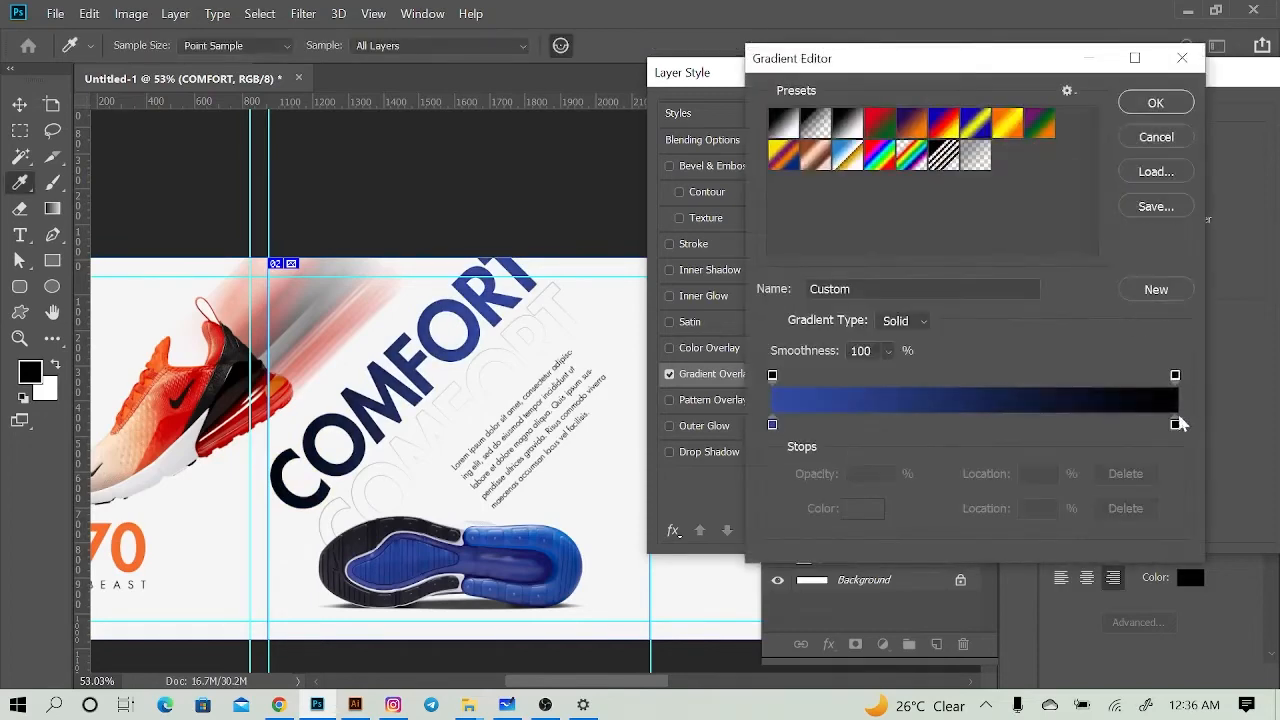
{"action": "left_click", "coordinate": [1173, 425]}
{"action": "double_click", "coordinate": [1172, 425]}
{"action": "left_click", "coordinate": [564, 561]}
{"action": "left_click_drag", "start_coordinate": [990, 318], "coordinate": [1030, 346]}
{"action": "left_click", "coordinate": [1208, 147]}
{"action": "left_click", "coordinate": [1157, 97]}
{"action": "left_click", "coordinate": [1157, 154]}
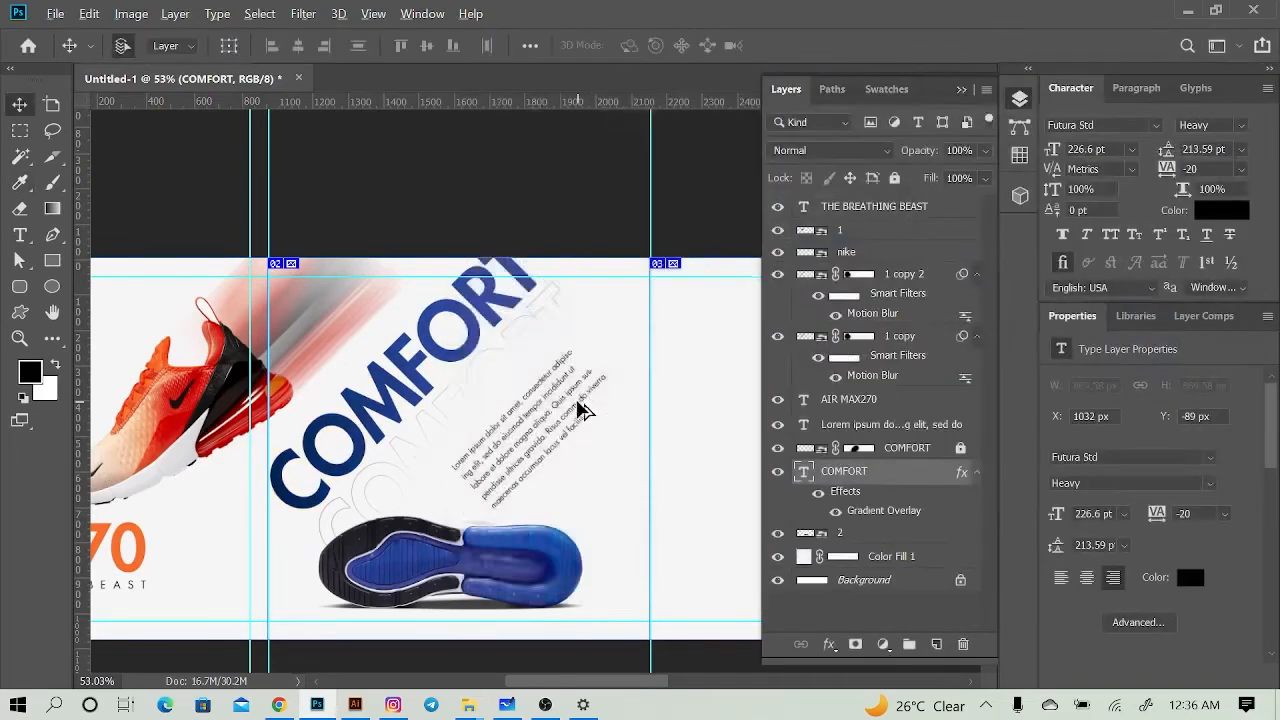
Step: Add the text FLEXIBLE to the third slide in Futura Std Heavy at 41 pt
{"action": "scroll", "coordinate": [580, 409], "scroll_direction": "down", "scroll_amount": 2}
{"action": "scroll", "coordinate": [478, 418], "scroll_direction": "up", "scroll_amount": 3}
{"action": "scroll", "coordinate": [506, 434], "scroll_direction": "right", "scroll_amount": 6}
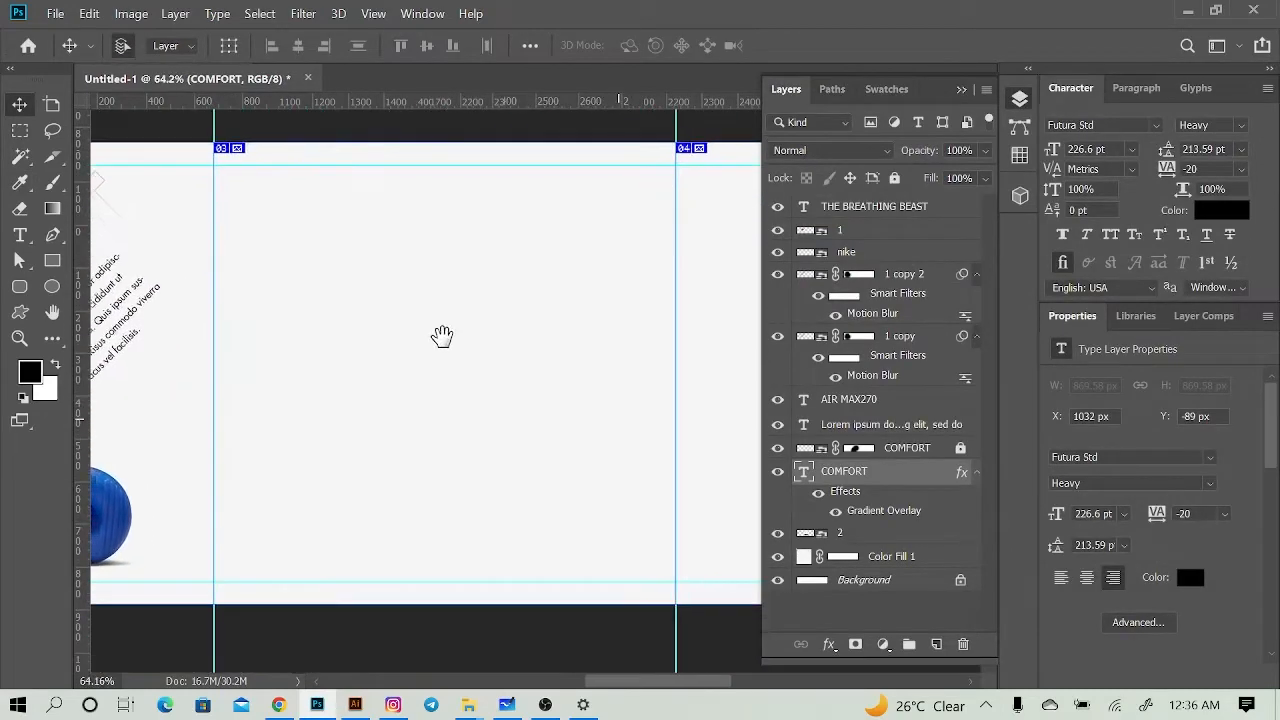
{"action": "key", "text": "t"}
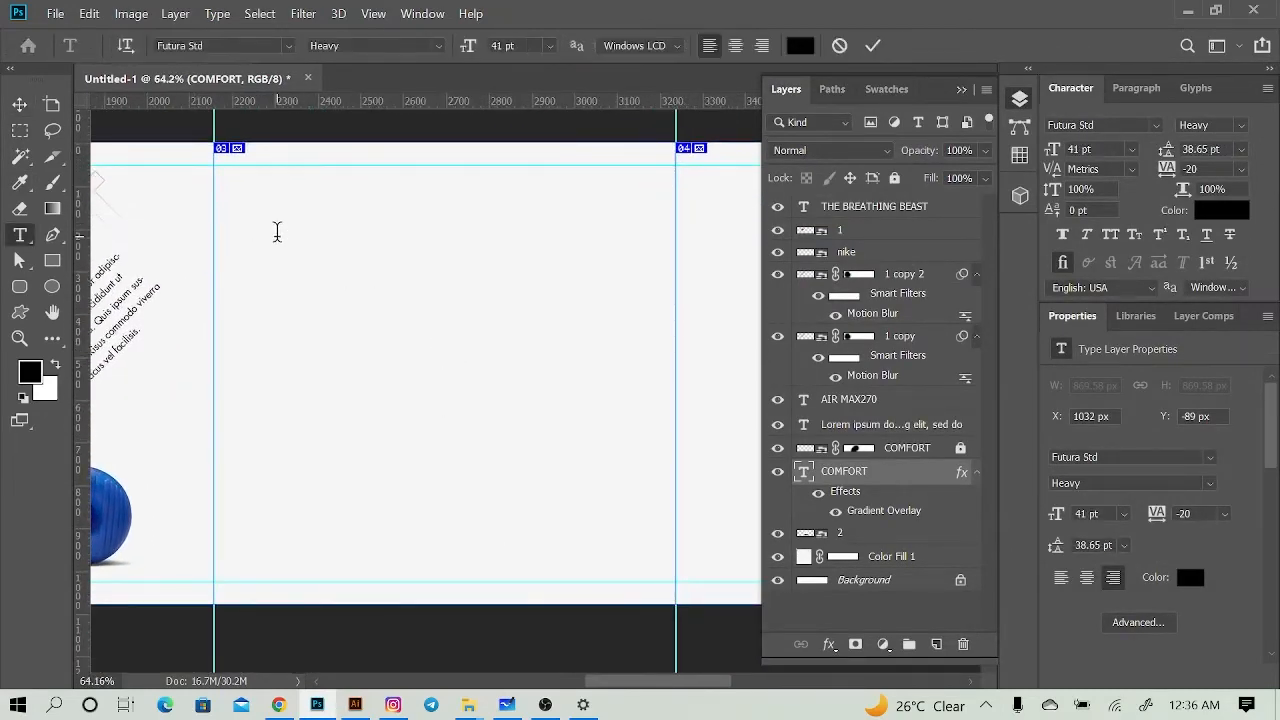
{"action": "left_click", "coordinate": [277, 232]}
{"action": "key", "text": "ctrl+Return"}
{"action": "key", "text": "v"}
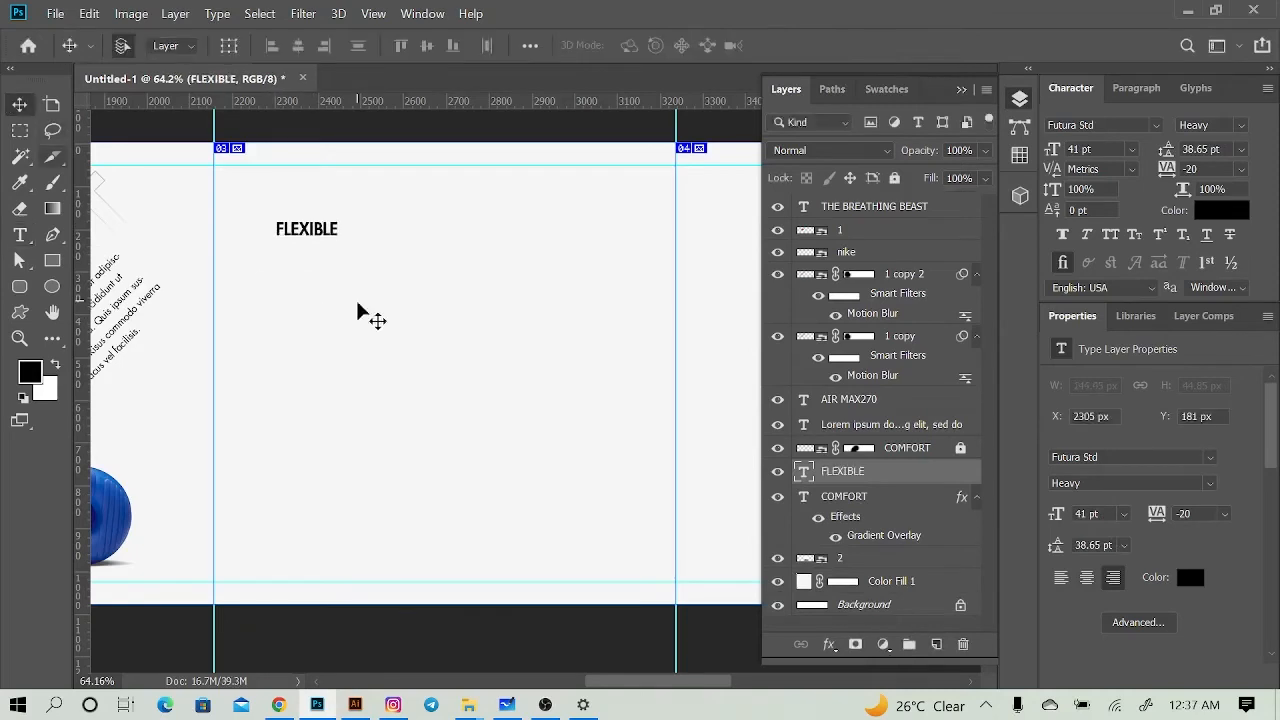
Step: Break the text into FLEX and IBLE on two lines, enlarge it to about 289 pt and centre it horizontally on the third slide
{"action": "key", "text": "t"}
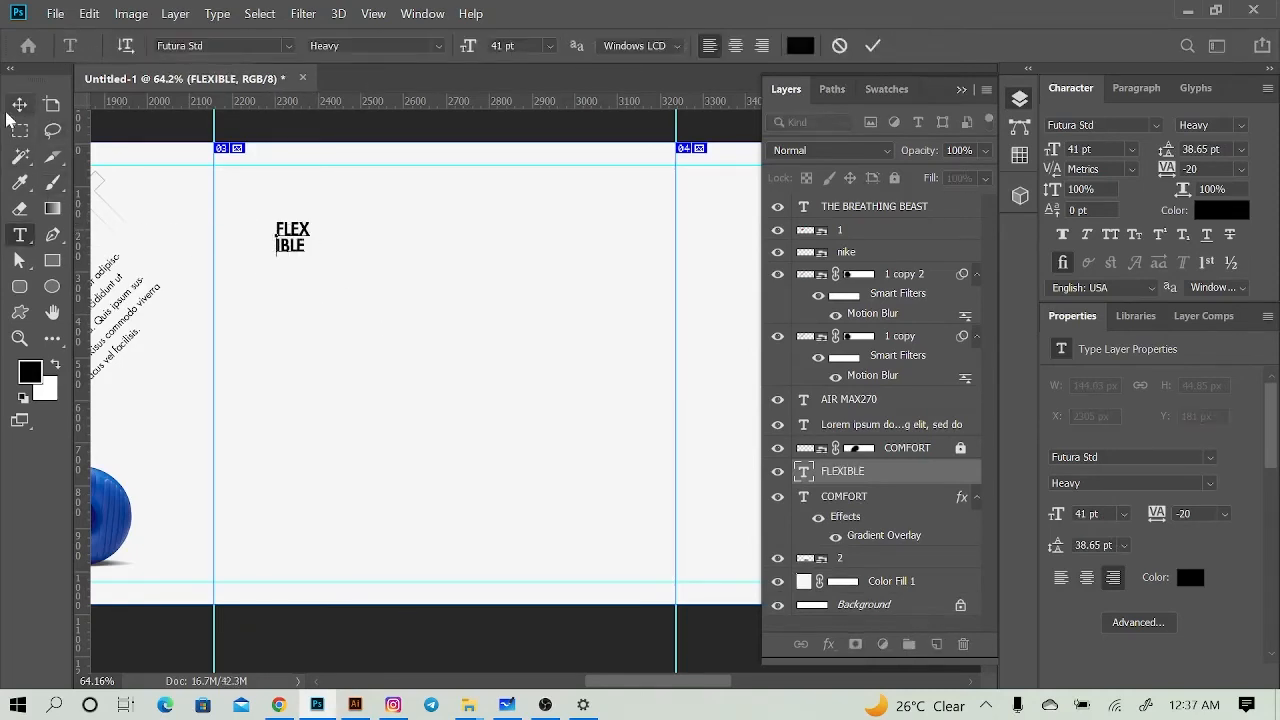
{"action": "left_click", "coordinate": [16, 108]}
{"action": "key", "text": "ctrl+t"}
{"action": "left_click_drag", "start_coordinate": [310, 257], "coordinate": [592, 398]}
{"action": "left_click_drag", "start_coordinate": [452, 338], "coordinate": [497, 328]}
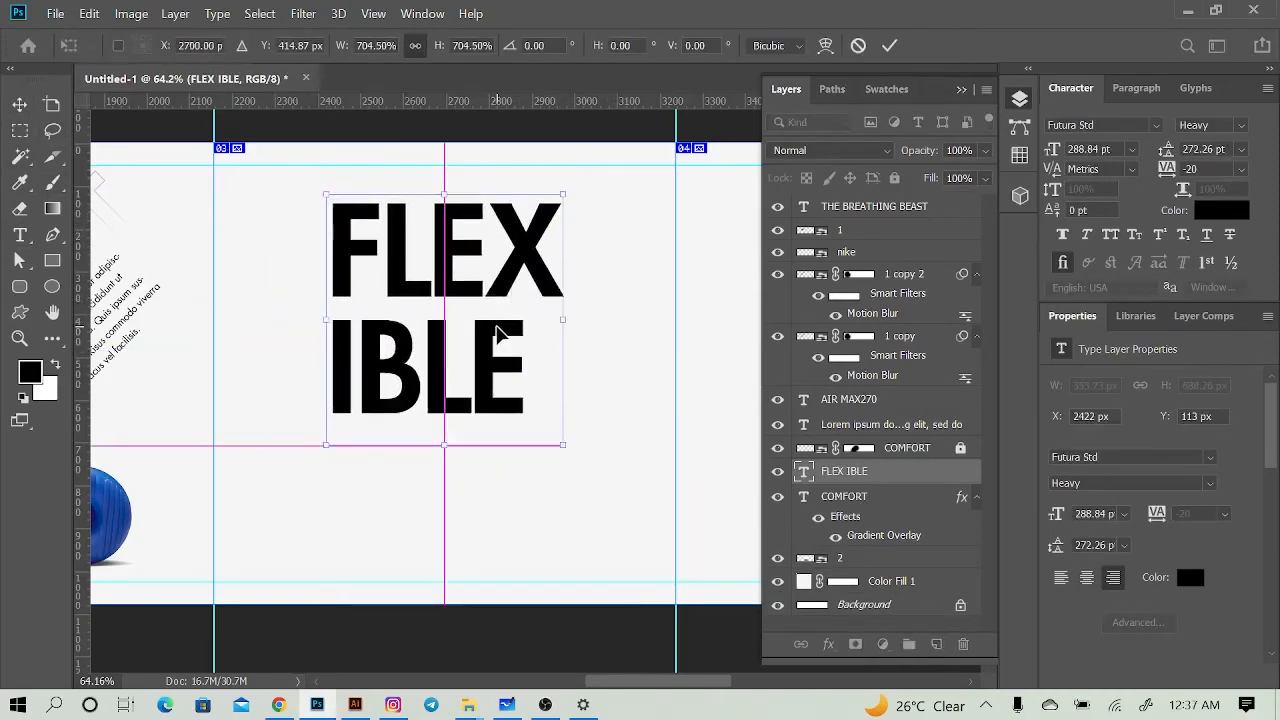
{"action": "key", "text": "Return"}
Step: Draw a black diagonal-stripe custom shape behind the FLEX IBLE text, extending slightly beyond it
{"action": "left_click", "coordinate": [843, 496]}
{"action": "key", "text": "u"}
{"action": "left_click", "coordinate": [790, 45]}
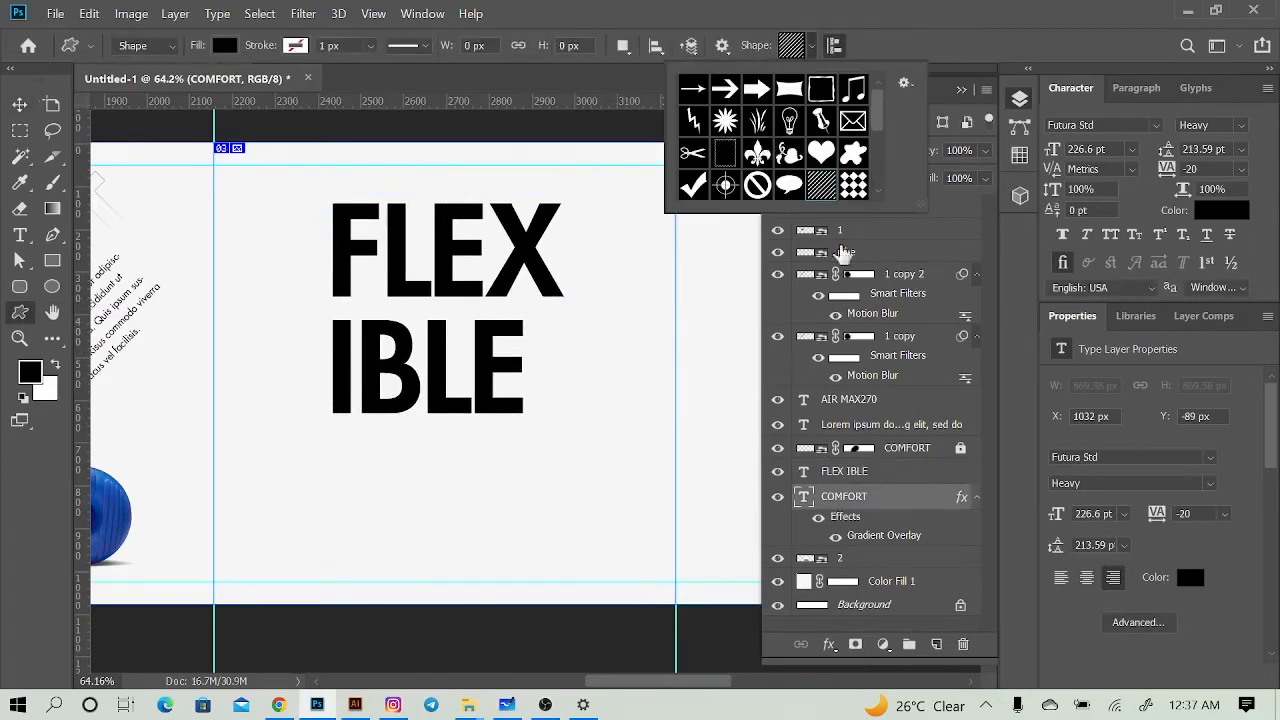
{"action": "left_click_drag", "start_coordinate": [318, 186], "coordinate": [577, 443]}
{"action": "key", "text": "v"}
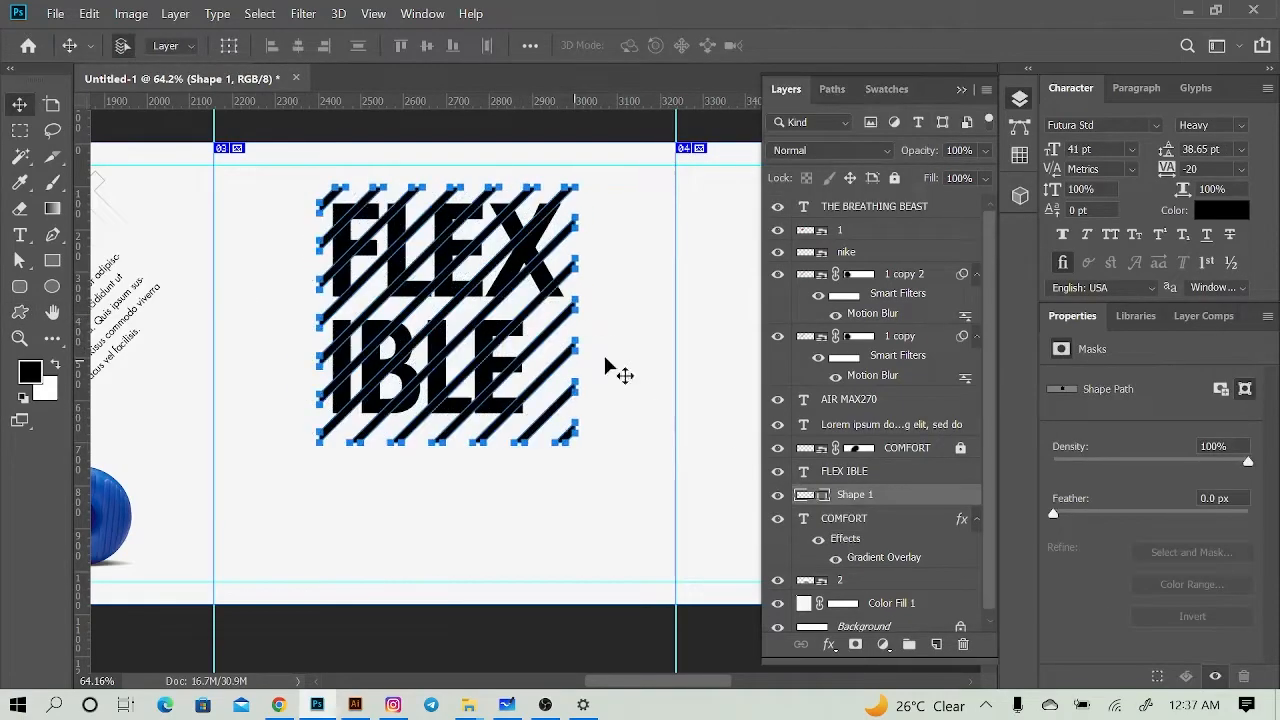
Step: Place the black sneakers image 3.jpg from the compressed folder just above the background fill, below FLEX IBLE on the third slide
{"action": "left_click", "coordinate": [606, 360]}
{"action": "left_click", "coordinate": [469, 705]}
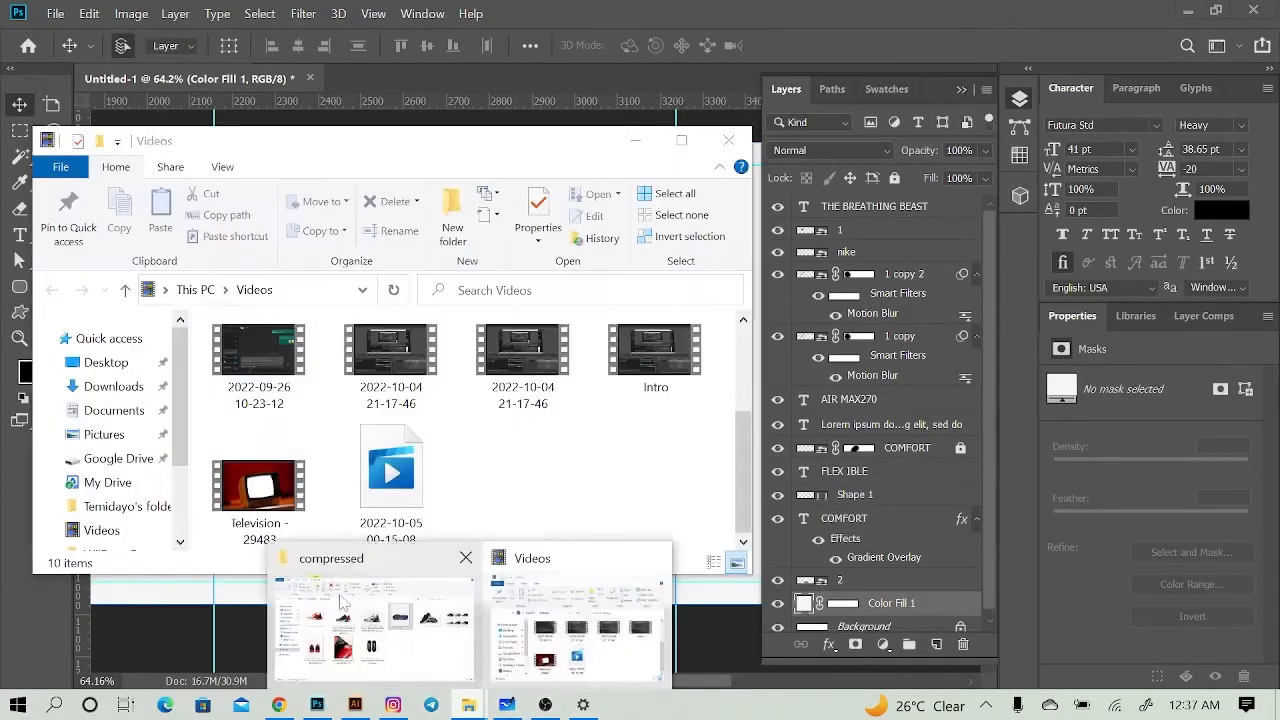
{"action": "left_click", "coordinate": [374, 615]}
{"action": "left_click_drag", "start_coordinate": [1016, 277], "coordinate": [528, 477]}
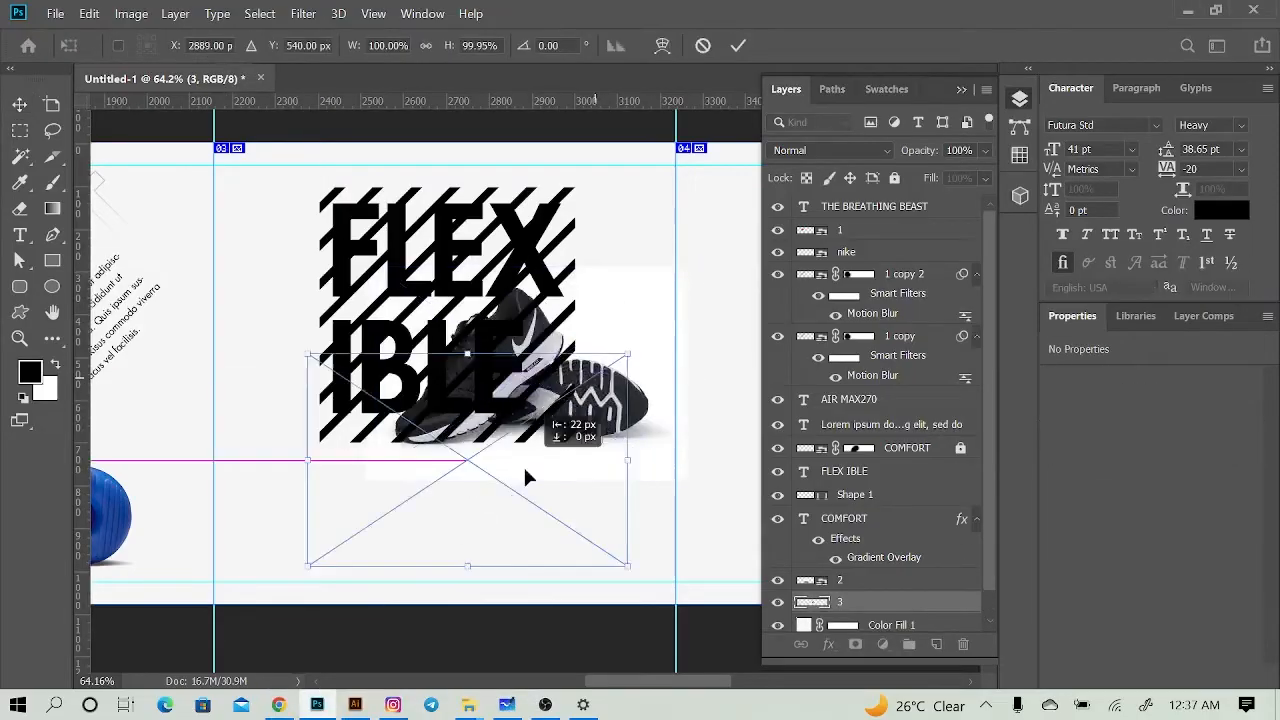
{"action": "key", "text": "Return"}
{"action": "scroll", "coordinate": [650, 490], "scroll_direction": "down", "scroll_amount": 1}
{"action": "scroll", "coordinate": [900, 530], "scroll_direction": "down", "scroll_amount": 1}
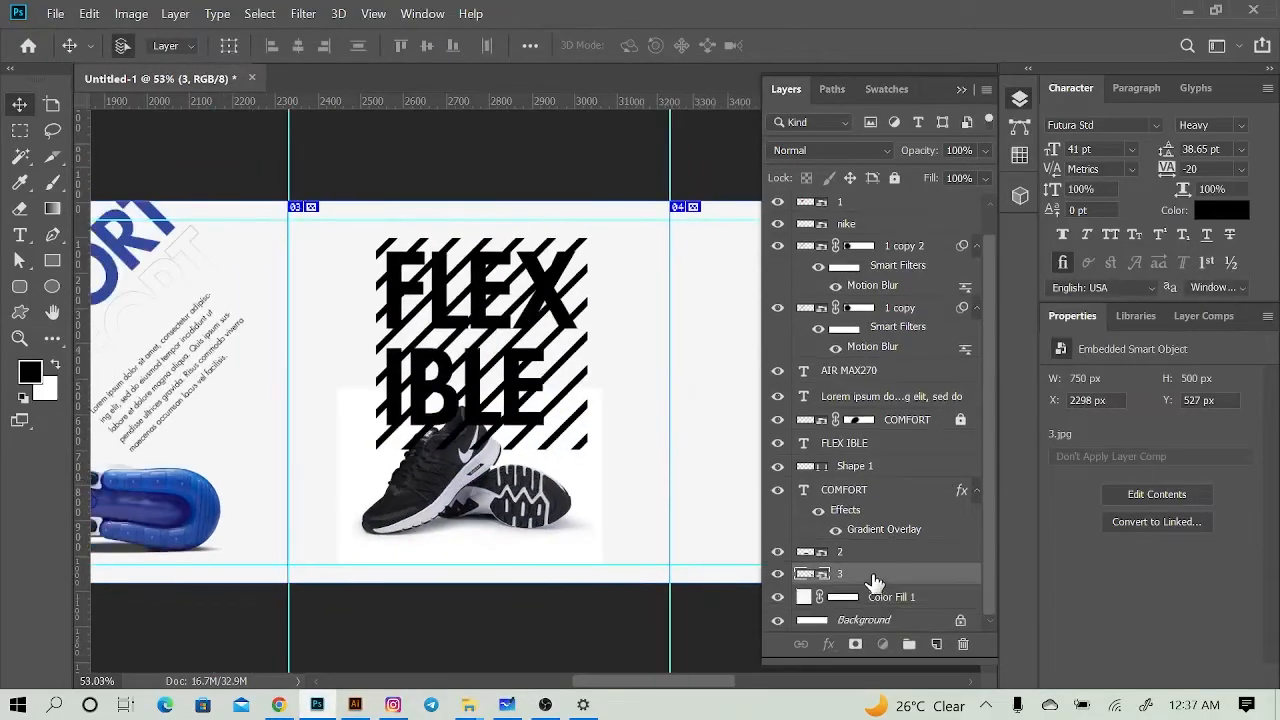
Step: Select the whole third slide area and add a white ffffff solid colour fill behind the sneakers image
{"action": "mouse_move", "coordinate": [873, 581]}
{"action": "left_mouse_down"}
{"action": "mouse_move", "coordinate": [858, 567]}
{"action": "mouse_move", "coordinate": [852, 582]}
{"action": "left_mouse_up"}
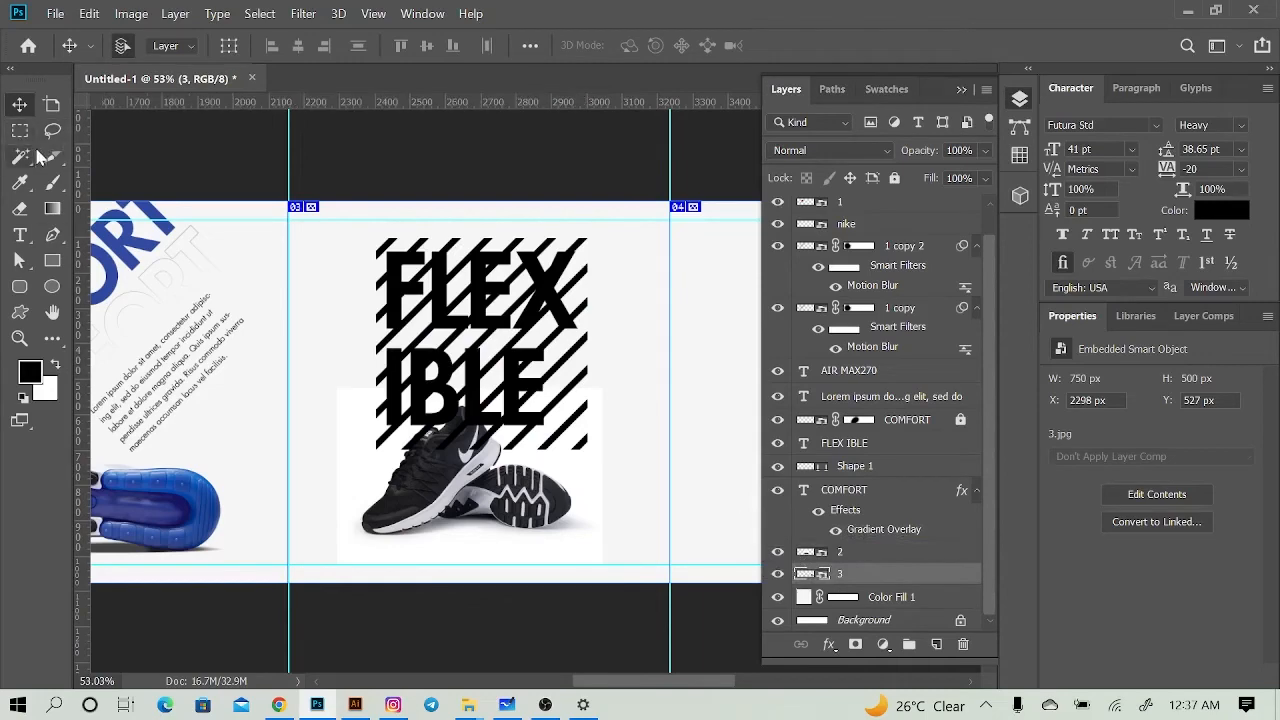
{"action": "left_click", "coordinate": [20, 130]}
{"action": "left_click_drag", "start_coordinate": [288, 203], "coordinate": [670, 582]}
{"action": "left_click", "coordinate": [883, 644]}
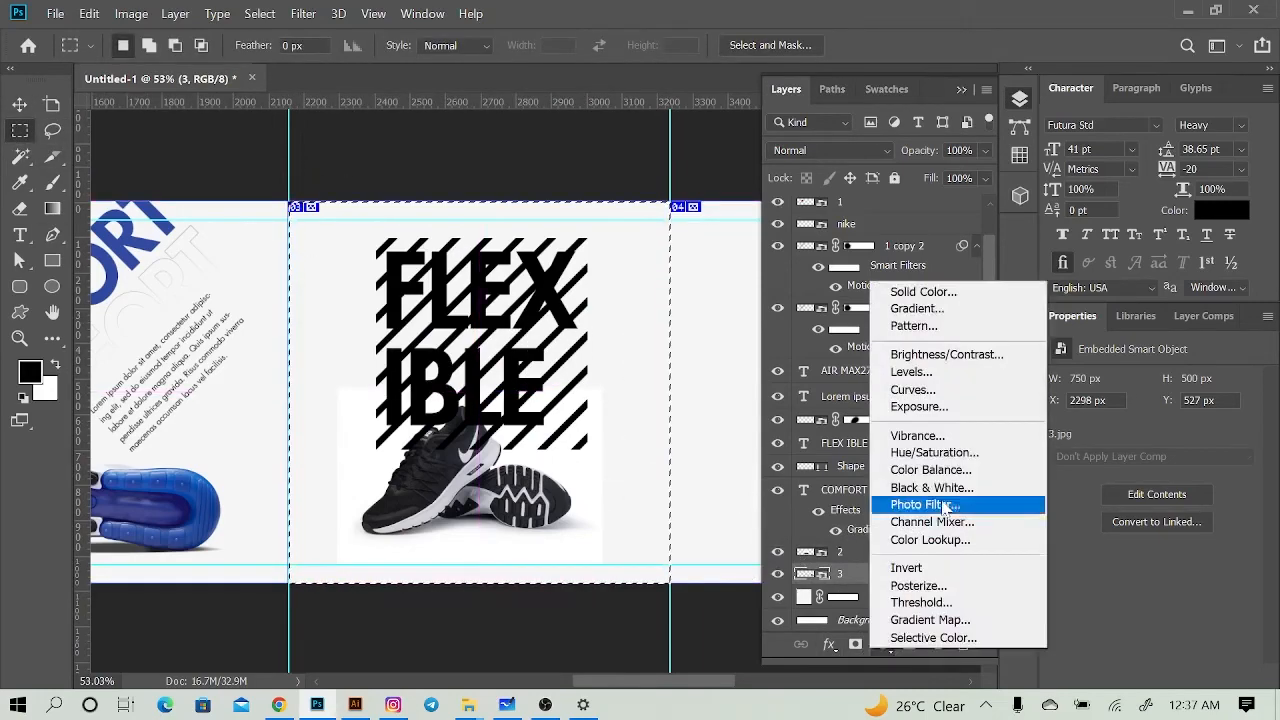
{"action": "left_click", "coordinate": [925, 293]}
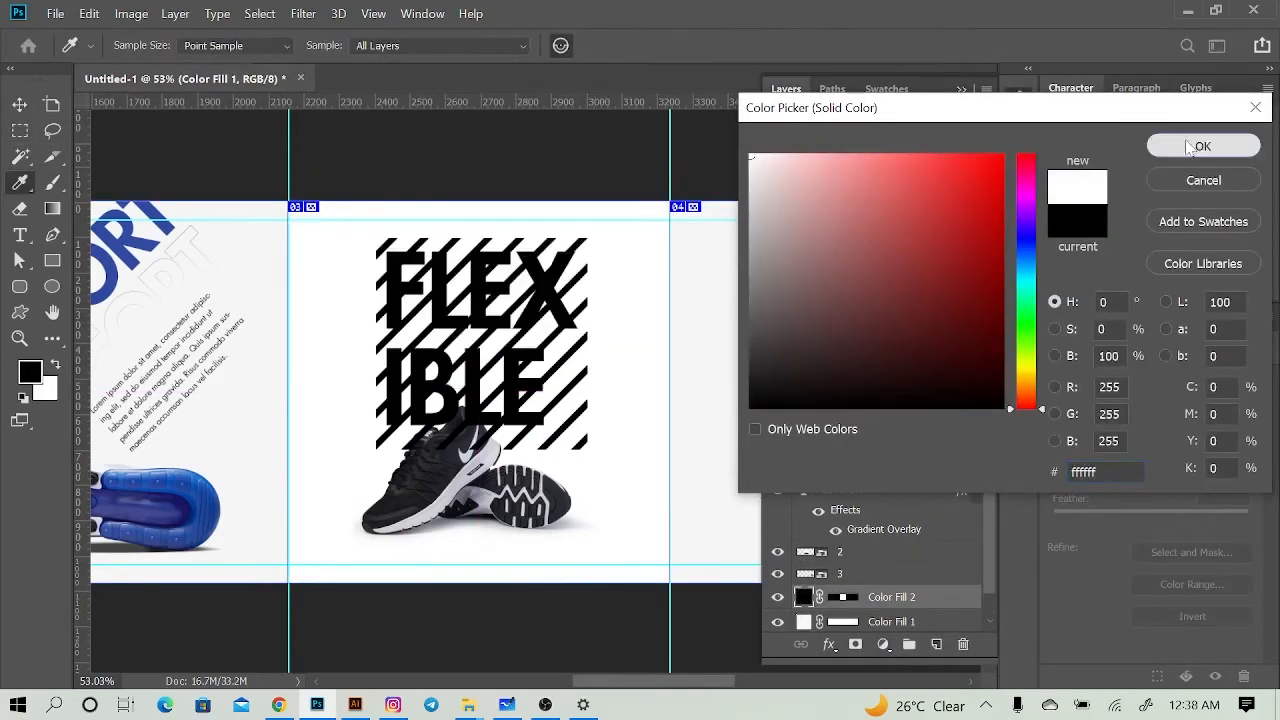
{"action": "left_click", "coordinate": [1189, 147]}
Step: Move the sneakers image slightly lower on the third slide and lock the slide's white fill layer
{"action": "key", "text": "v"}
{"action": "scroll", "coordinate": [510, 460], "scroll_direction": "up", "scroll_amount": 3}
{"action": "left_click_drag", "start_coordinate": [498, 492], "coordinate": [498, 517]}
{"action": "left_click", "coordinate": [643, 194]}
{"action": "left_click", "coordinate": [894, 178]}
{"action": "left_click_drag", "start_coordinate": [676, 223], "coordinate": [547, 289]}
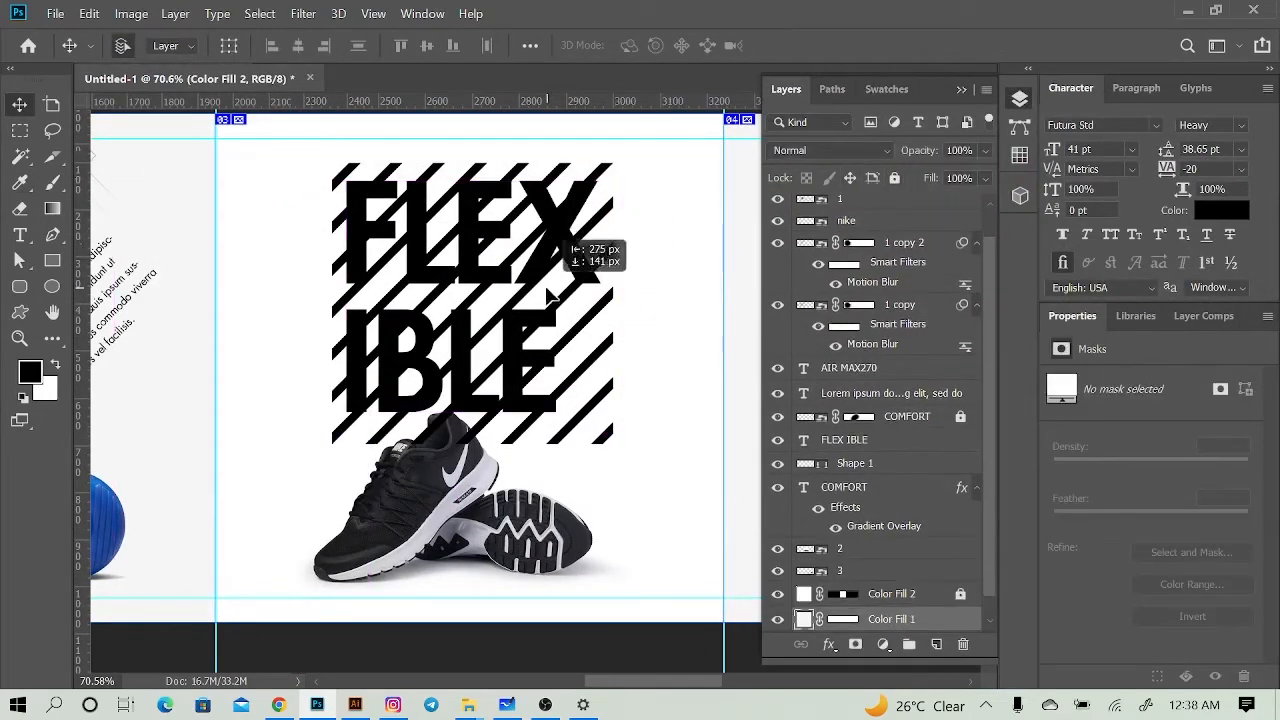
Step: Scale the FLEX IBLE text and its striped shape down together and place them just above the black sneakers
{"action": "left_click", "coordinate": [844, 440]}
{"action": "left_click", "coordinate": [855, 463], "text": "shift"}
{"action": "key", "text": "ctrl+t"}
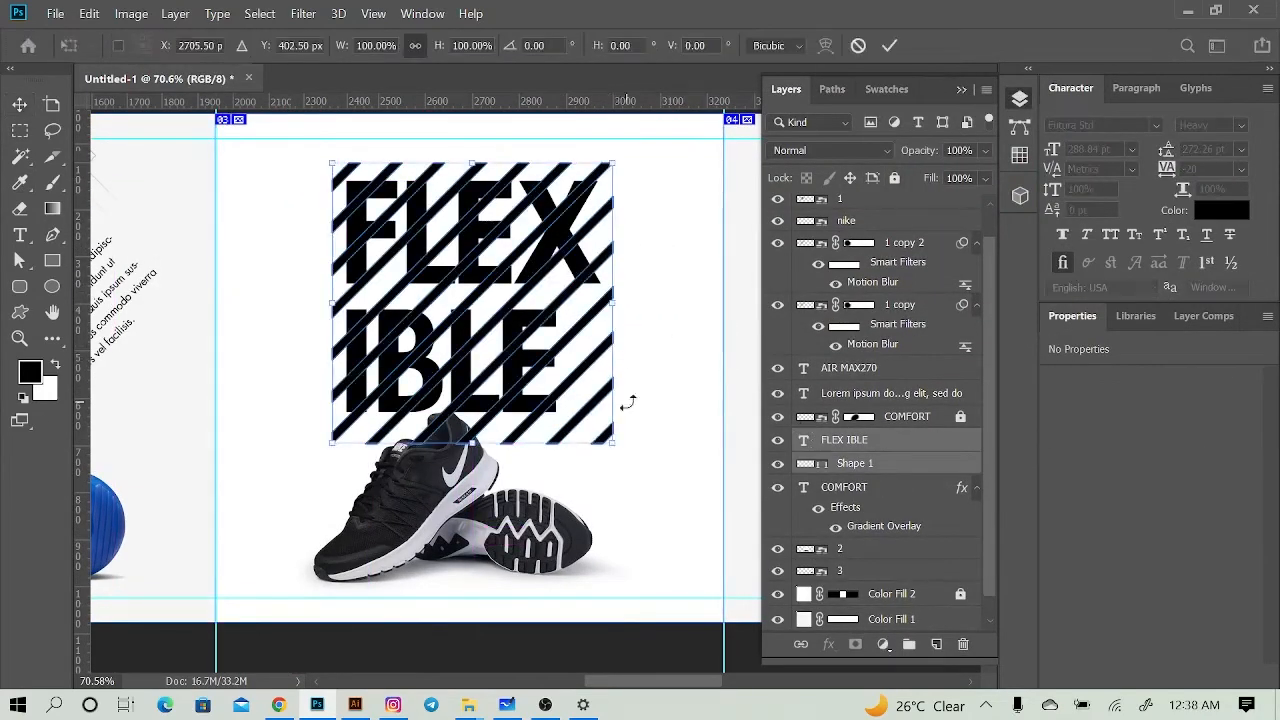
{"action": "left_click_drag", "start_coordinate": [613, 443], "coordinate": [617, 414]}
{"action": "left_click_drag", "start_coordinate": [572, 372], "coordinate": [564, 360]}
{"action": "key", "text": "Return"}
{"action": "left_click", "coordinate": [886, 442]}
{"action": "left_click", "coordinate": [1187, 551]}
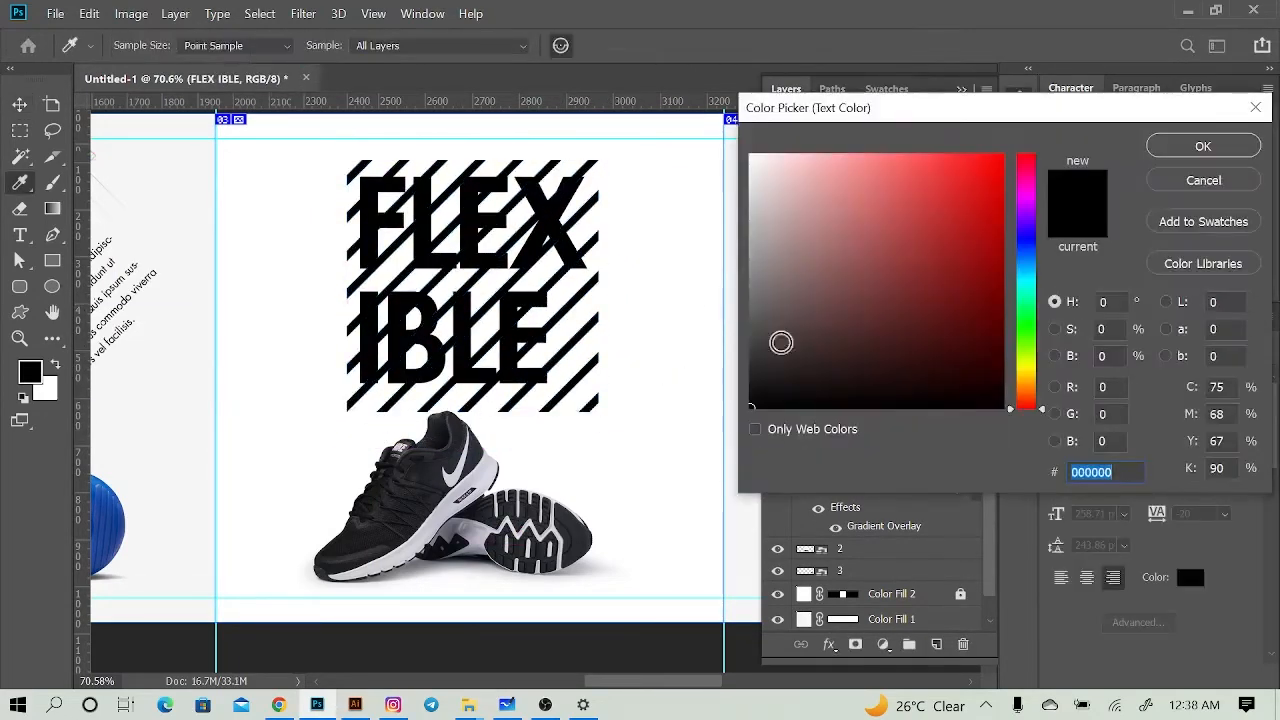
{"action": "type", "text": "af0e0e"}
{"action": "left_click_drag", "start_coordinate": [1036, 229], "coordinate": [1034, 227]}
{"action": "left_click", "coordinate": [1203, 184]}
Step: Recolour the FLEX IBLE text with the orange sampled from the 270 lettering on the first slide
{"action": "scroll", "coordinate": [289, 269], "scroll_direction": "down", "scroll_amount": 7}
{"action": "scroll", "coordinate": [335, 318], "scroll_direction": "left", "scroll_amount": 5}
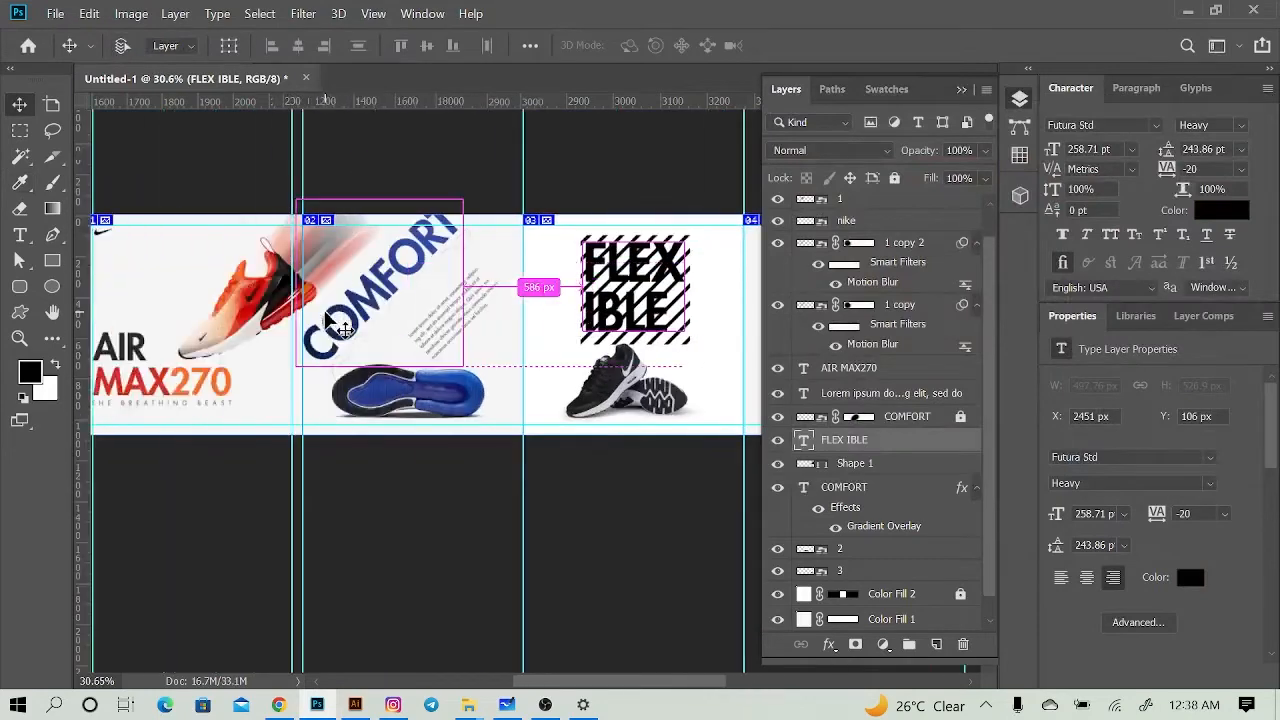
{"action": "scroll", "coordinate": [400, 322], "scroll_direction": "up", "scroll_amount": 4}
{"action": "scroll", "coordinate": [422, 326], "scroll_direction": "right", "scroll_amount": 3}
{"action": "left_click", "coordinate": [1189, 577]}
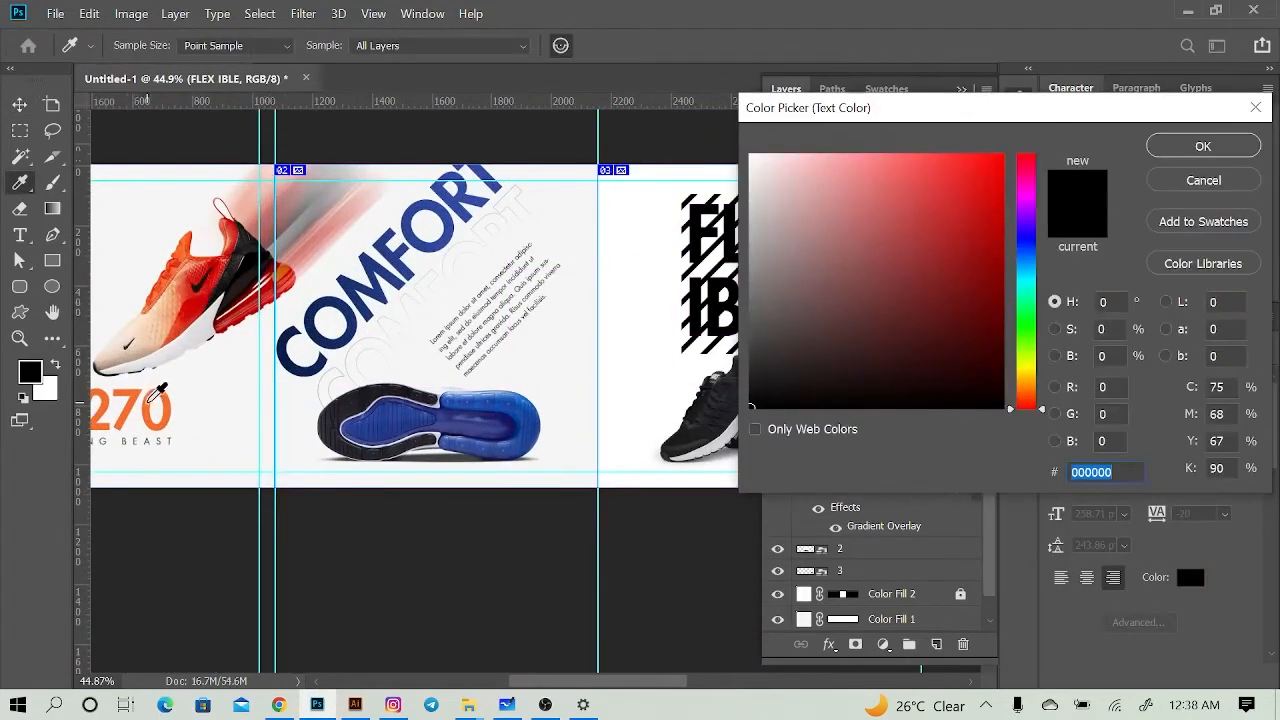
{"action": "left_click", "coordinate": [140, 400]}
{"action": "left_click", "coordinate": [1195, 147]}
Step: Recolour the diagonal-stripe shape behind FLEX IBLE with a red sampled from the first slide
{"action": "scroll", "coordinate": [660, 330], "scroll_direction": "right", "scroll_amount": 2}
{"action": "scroll", "coordinate": [440, 451], "scroll_direction": "left", "scroll_amount": 4}
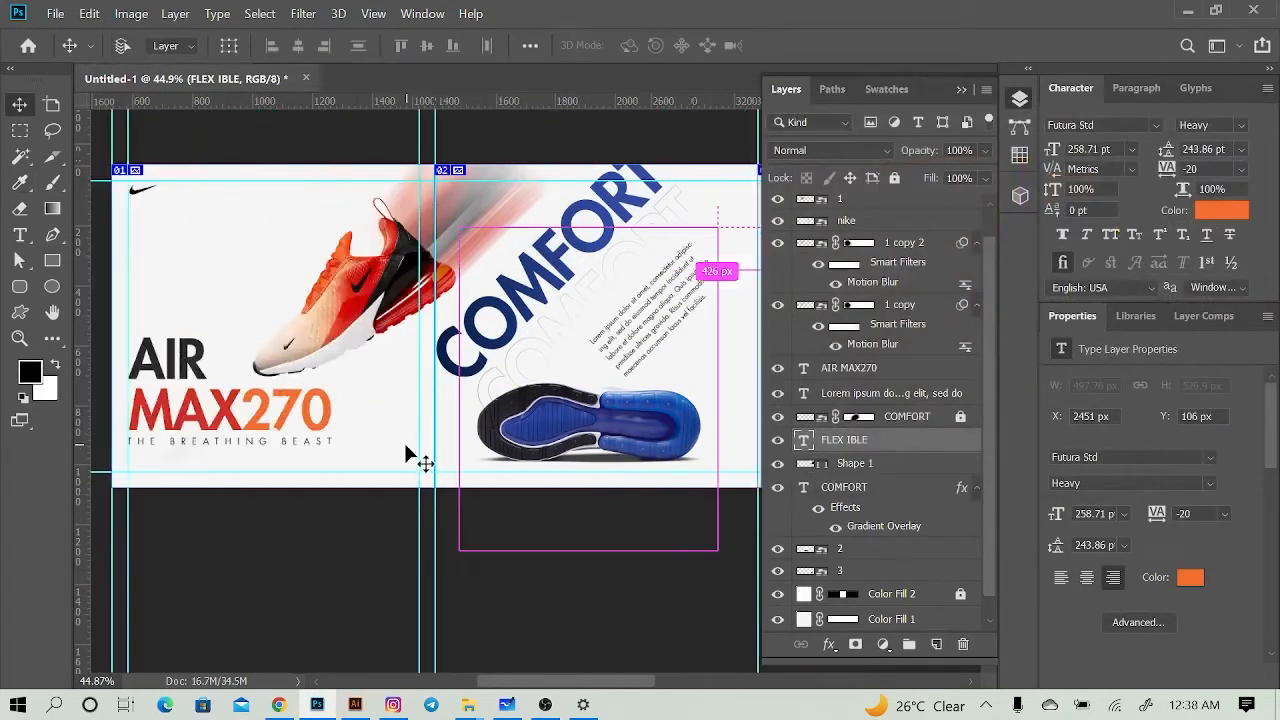
{"action": "double_click", "coordinate": [820, 468]}
{"action": "left_click", "coordinate": [339, 409]}
{"action": "left_click", "coordinate": [1178, 152]}
Step: Duplicate the red stripes as two small squares, one across the third slide's right edge and one under the sneaker's sole
{"action": "scroll", "coordinate": [651, 380], "scroll_direction": "right", "scroll_amount": 6}
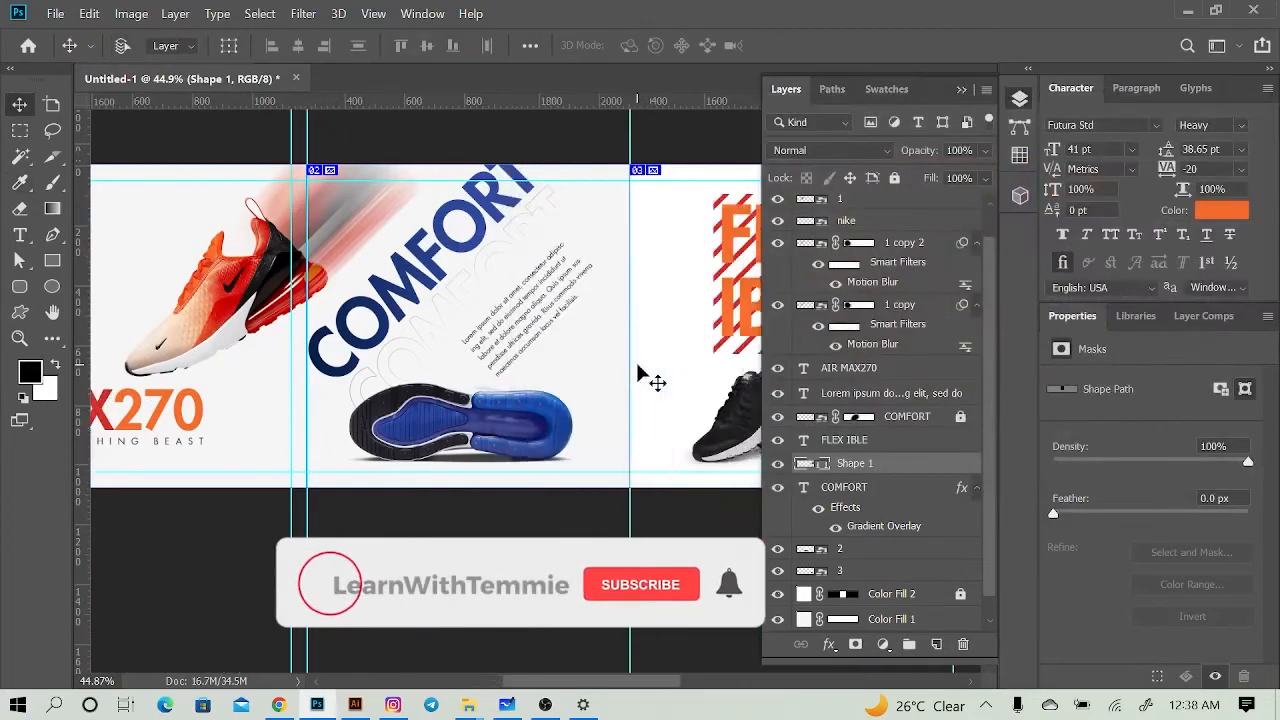
{"action": "scroll", "coordinate": [660, 309], "scroll_direction": "up", "scroll_amount": 2}
{"action": "scroll", "coordinate": [657, 310], "scroll_direction": "down", "scroll_amount": 5}
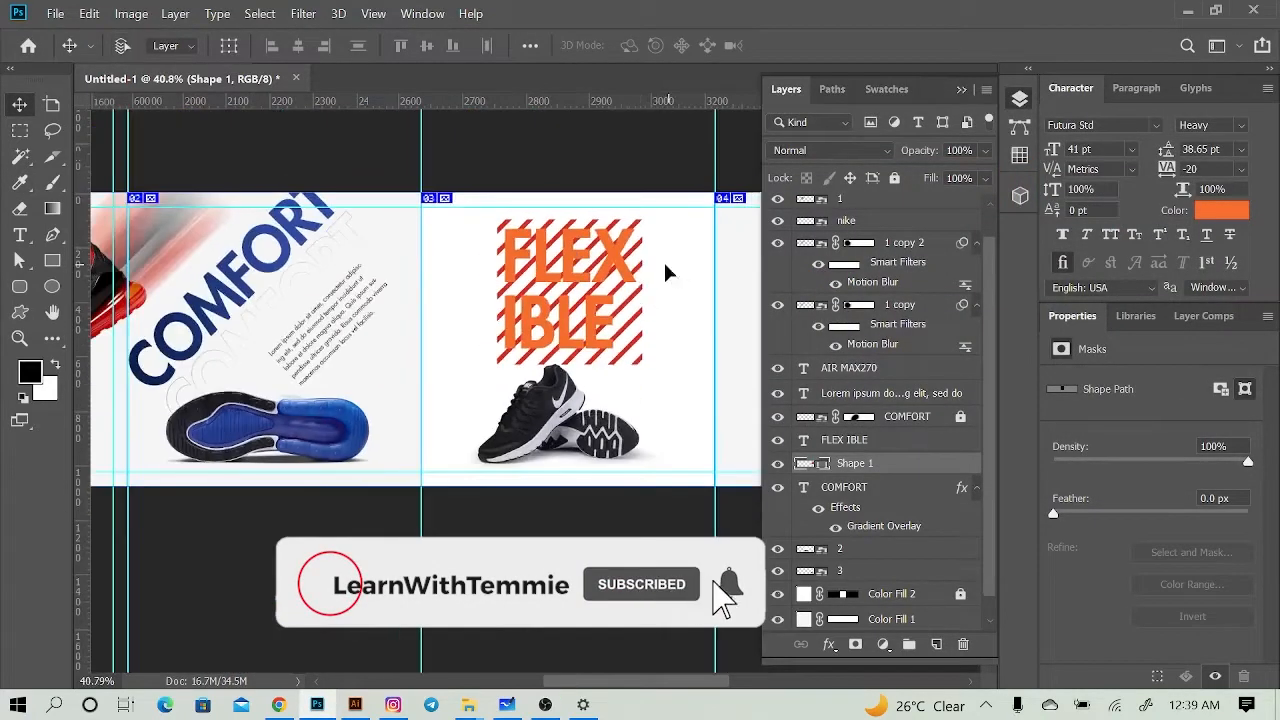
{"action": "left_click_drag", "start_coordinate": [666, 274], "coordinate": [621, 319]}
{"action": "key", "text": "ctrl+t"}
{"action": "left_click_drag", "start_coordinate": [600, 262], "coordinate": [542, 408]}
{"action": "key", "text": "Return"}
{"action": "left_click_drag", "start_coordinate": [384, 308], "coordinate": [497, 396]}
{"action": "left_click_drag", "start_coordinate": [603, 471], "coordinate": [682, 449]}
{"action": "key", "text": "ctrl+z"}
{"action": "left_click_drag", "start_coordinate": [588, 506], "coordinate": [677, 381]}
Step: Centre-align the FLEX IBLE text lines and move the text back over the large striped shape
{"action": "scroll", "coordinate": [538, 292], "scroll_direction": "up", "scroll_amount": 5}
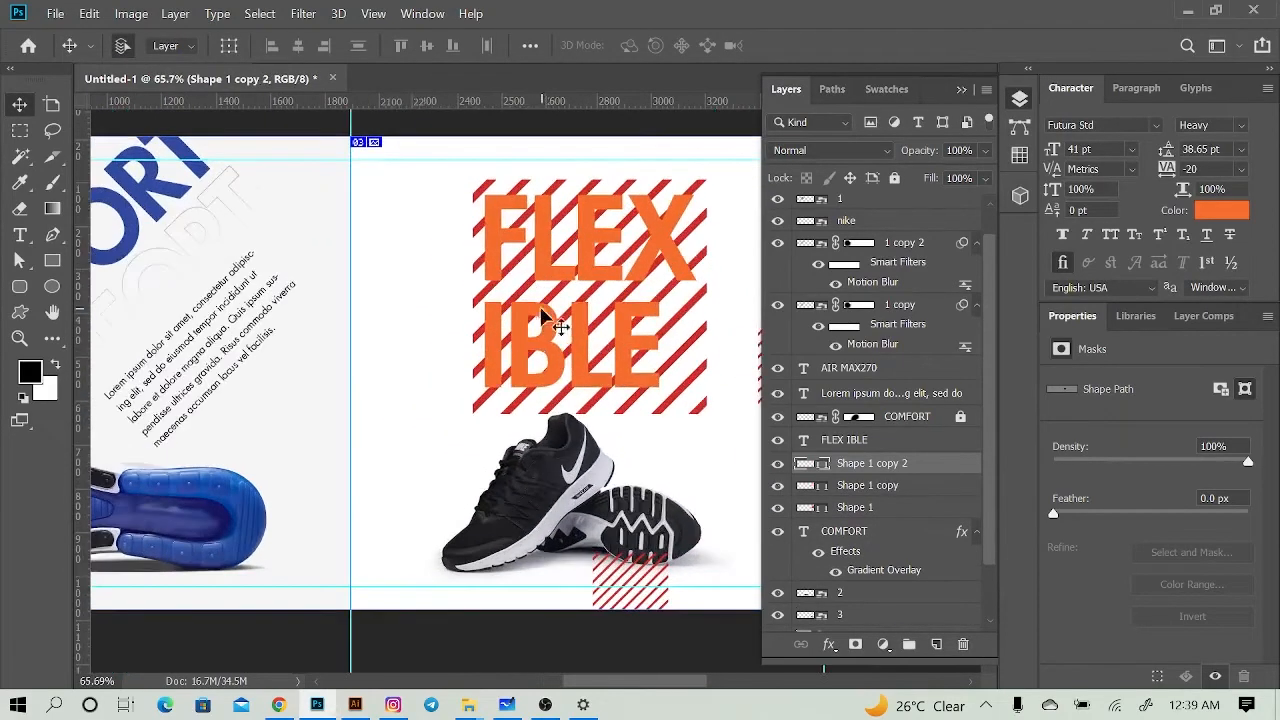
{"action": "left_click", "coordinate": [541, 309], "text": "ctrl"}
{"action": "left_click_drag", "start_coordinate": [755, 184], "coordinate": [623, 290]}
{"action": "left_click", "coordinate": [697, 240], "text": "ctrl"}
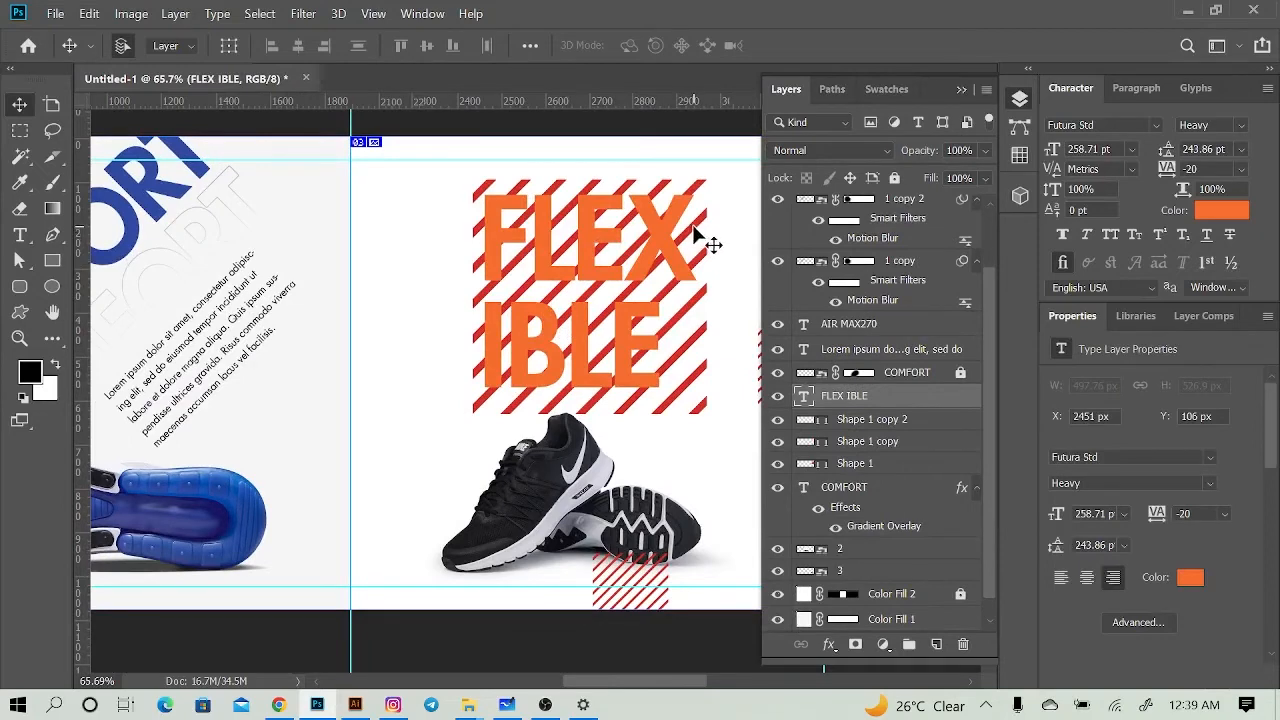
{"action": "left_click", "coordinate": [466, 212]}
{"action": "left_click", "coordinate": [894, 178]}
{"action": "left_click_drag", "start_coordinate": [740, 200], "coordinate": [490, 118]}
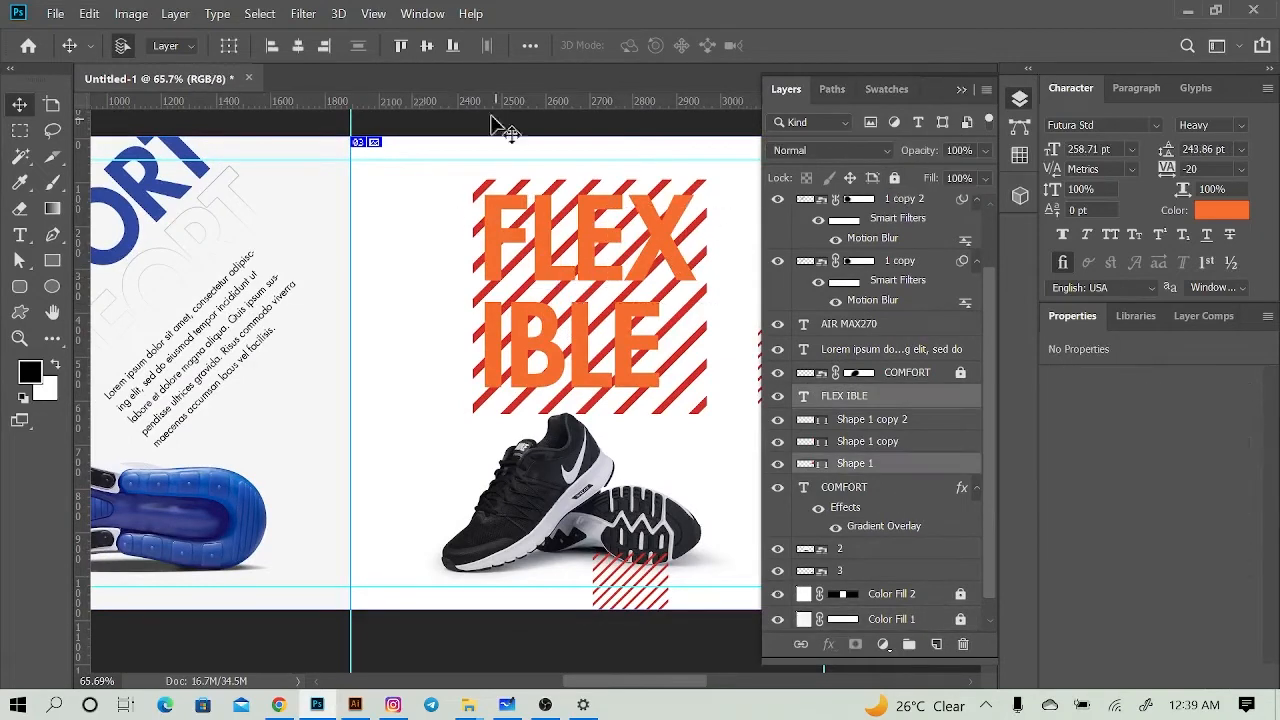
{"action": "left_click", "coordinate": [916, 405]}
{"action": "left_click", "coordinate": [1137, 88]}
{"action": "left_click", "coordinate": [1088, 125]}
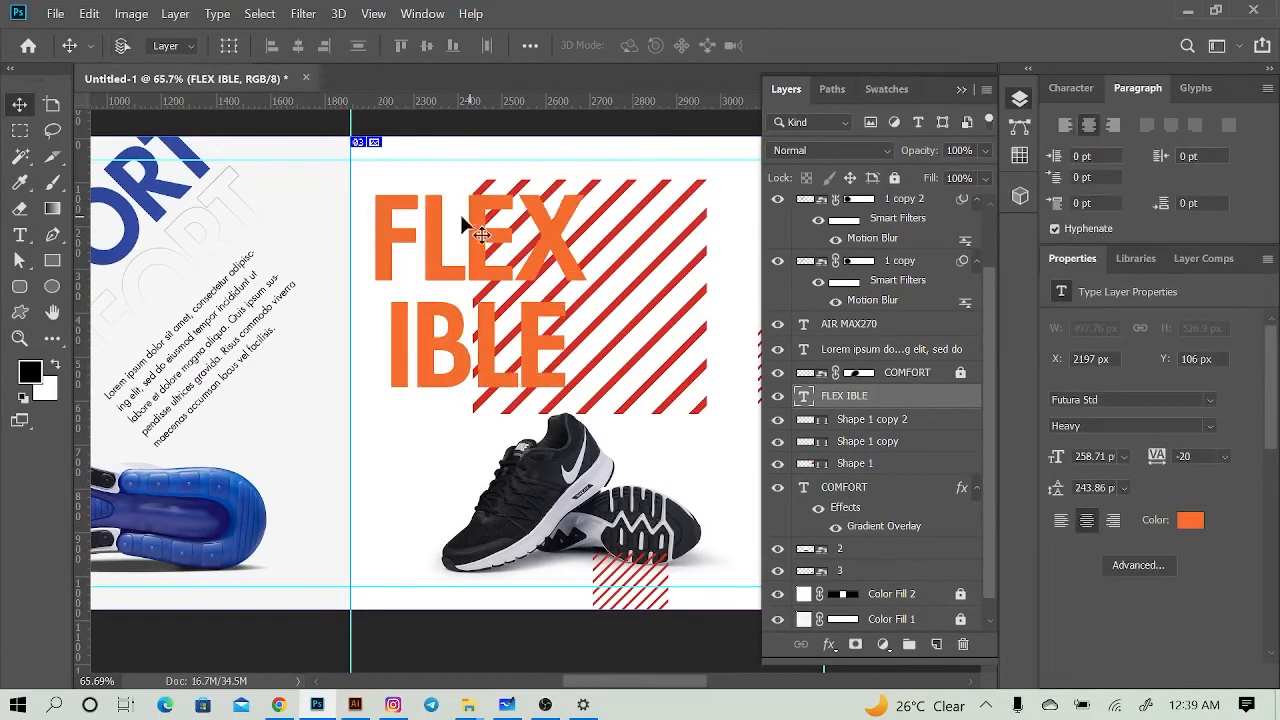
{"action": "left_click_drag", "start_coordinate": [431, 225], "coordinate": [547, 225]}
Step: Shrink the large striped shape to a smaller square centred behind the FLEX IBLE text
{"action": "scroll", "coordinate": [690, 248], "scroll_direction": "up", "scroll_amount": 2}
{"action": "left_click", "coordinate": [577, 432]}
{"action": "key", "text": "ctrl+t"}
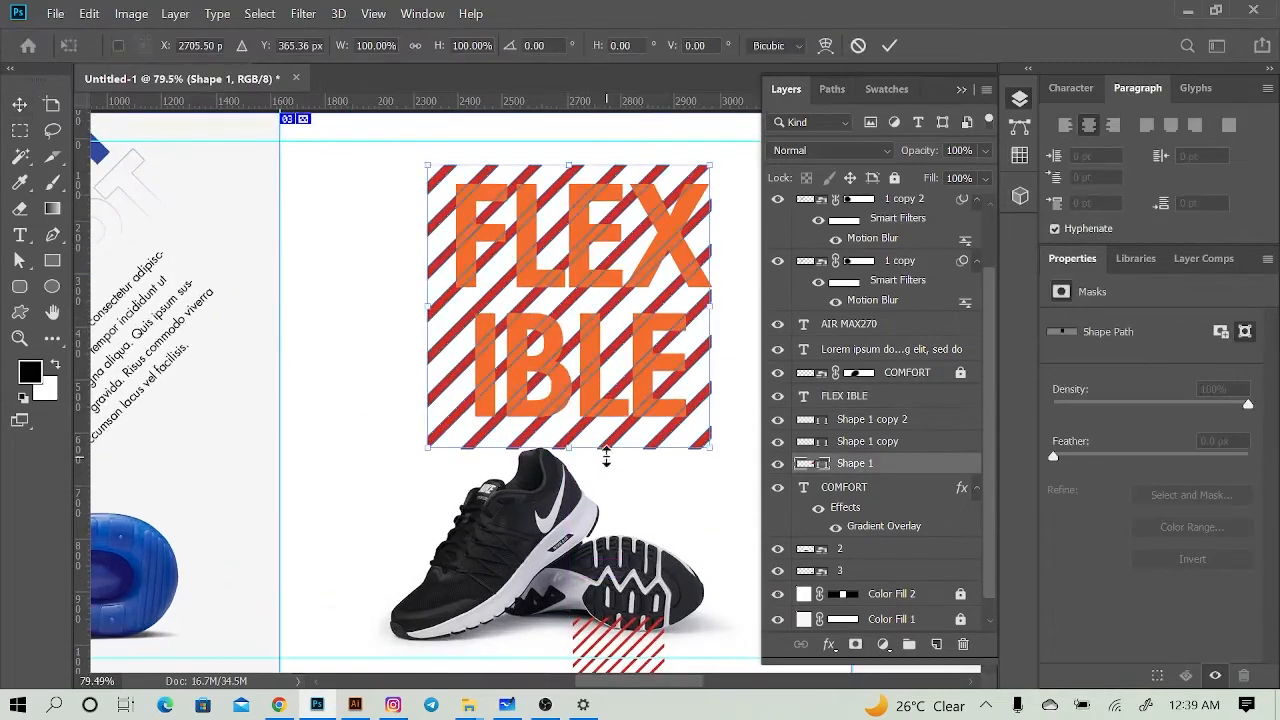
{"action": "left_click_drag", "start_coordinate": [575, 450], "coordinate": [588, 392]}
{"action": "left_click_drag", "start_coordinate": [572, 299], "coordinate": [584, 294]}
{"action": "key", "text": "Return"}
Step: Set the colour of the word IBLE to dark grey 292929
{"action": "scroll", "coordinate": [692, 318], "scroll_direction": "down", "scroll_amount": 3}
{"action": "scroll", "coordinate": [703, 298], "scroll_direction": "right", "scroll_amount": 4}
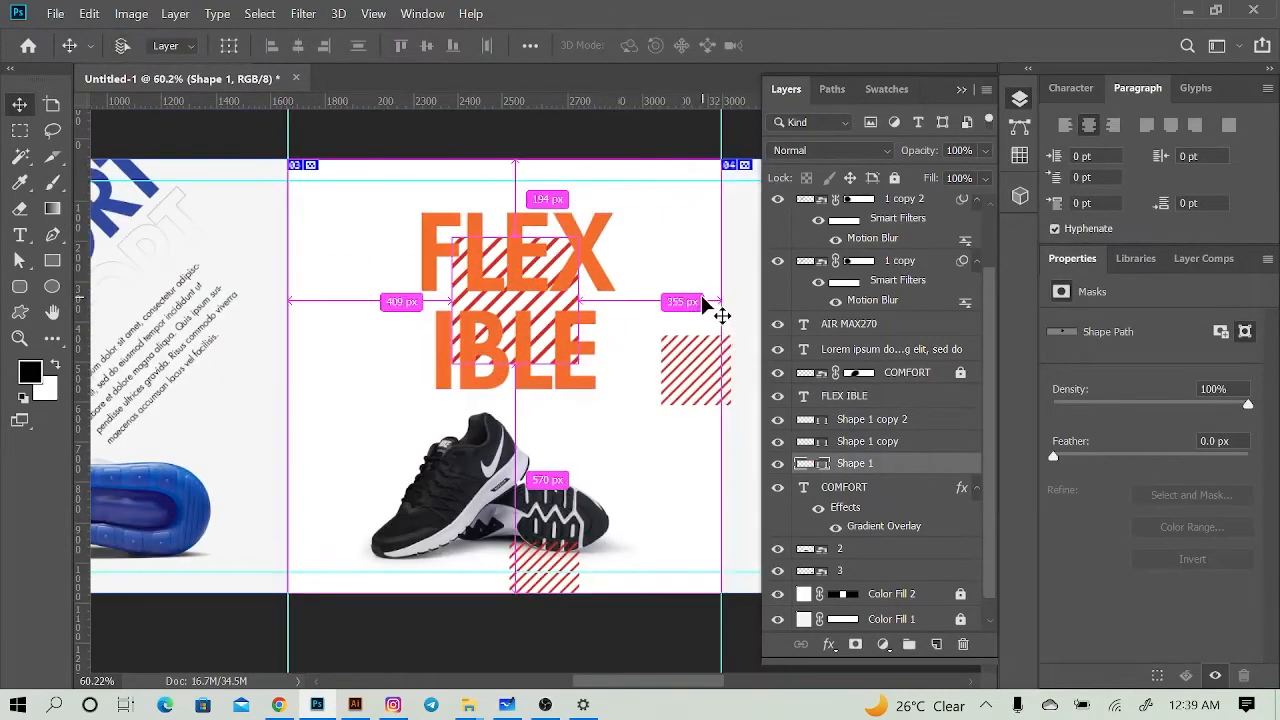
{"action": "double_click", "coordinate": [505, 249]}
{"action": "left_click_drag", "start_coordinate": [352, 348], "coordinate": [545, 350]}
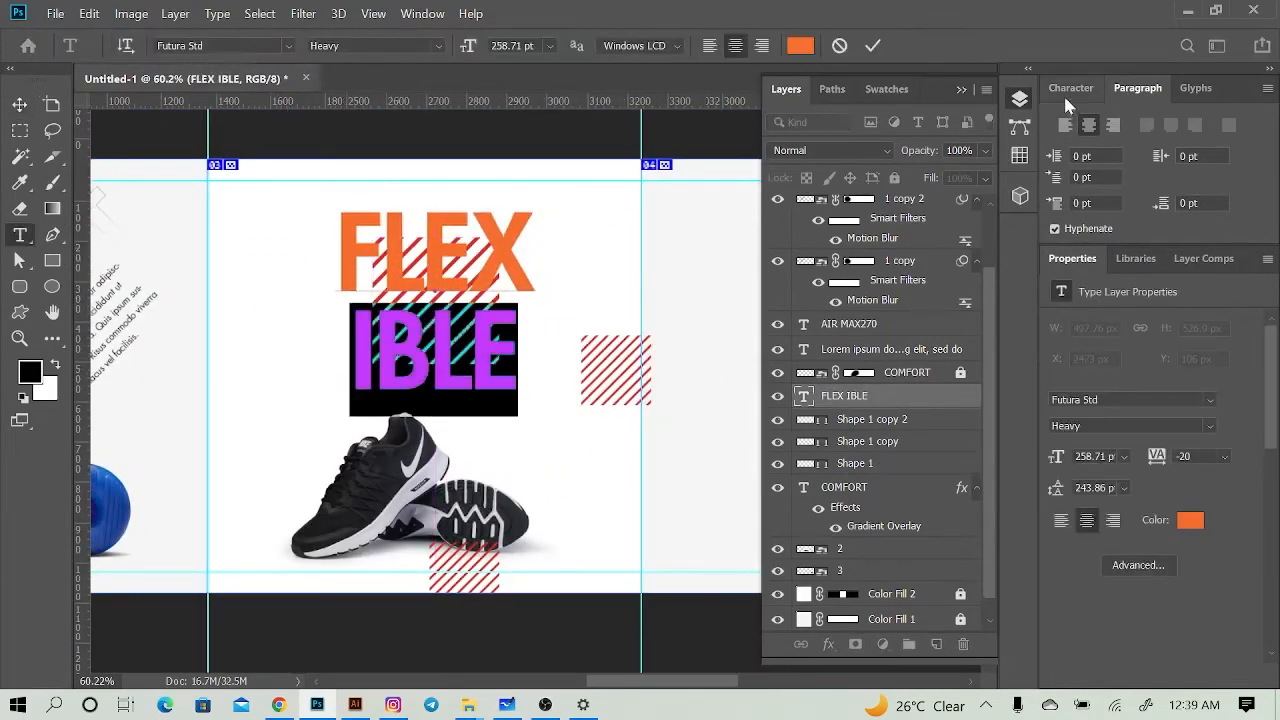
{"action": "left_click", "coordinate": [1068, 90]}
{"action": "left_click", "coordinate": [1207, 216]}
{"action": "type", "text": "292929"}
{"action": "key", "text": "Return"}
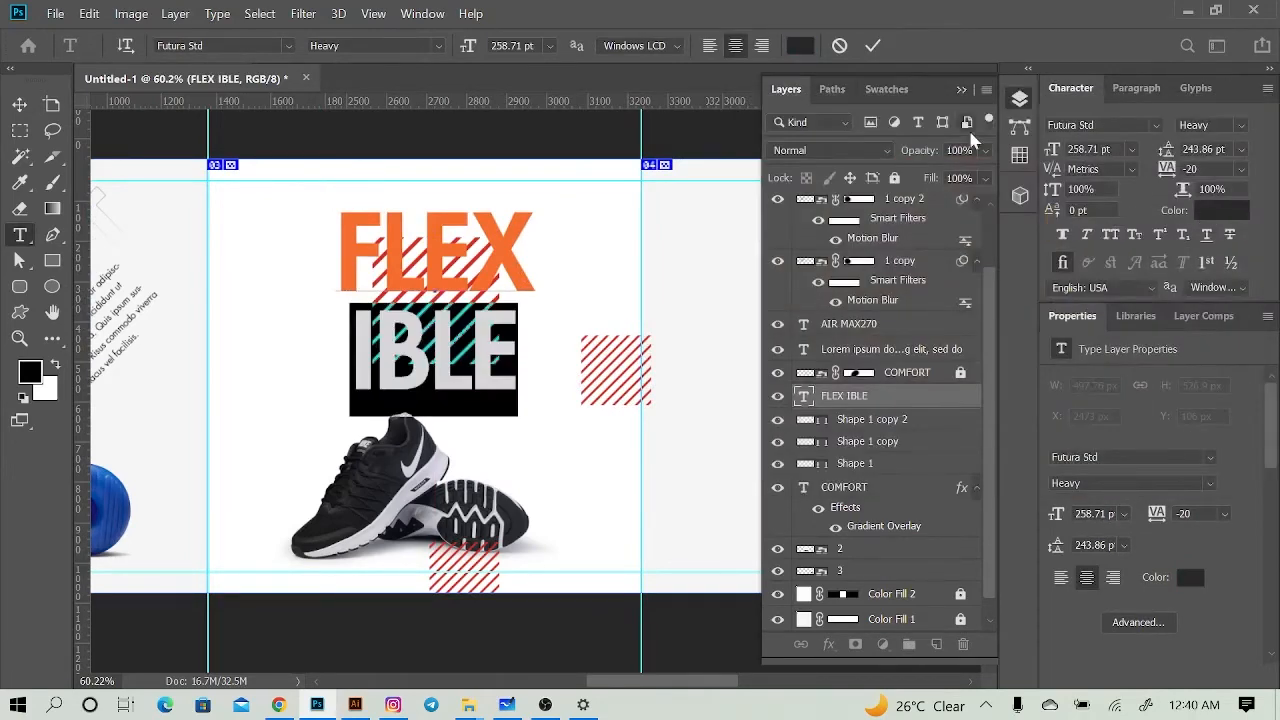
{"action": "key", "text": "ctrl+Return"}
{"action": "key", "text": "v"}
Step: Enlarge the FLEX IBLE text to about 316 pt and move it so its end crosses onto the fourth slide
{"action": "scroll", "coordinate": [525, 340], "scroll_direction": "down", "scroll_amount": 2}
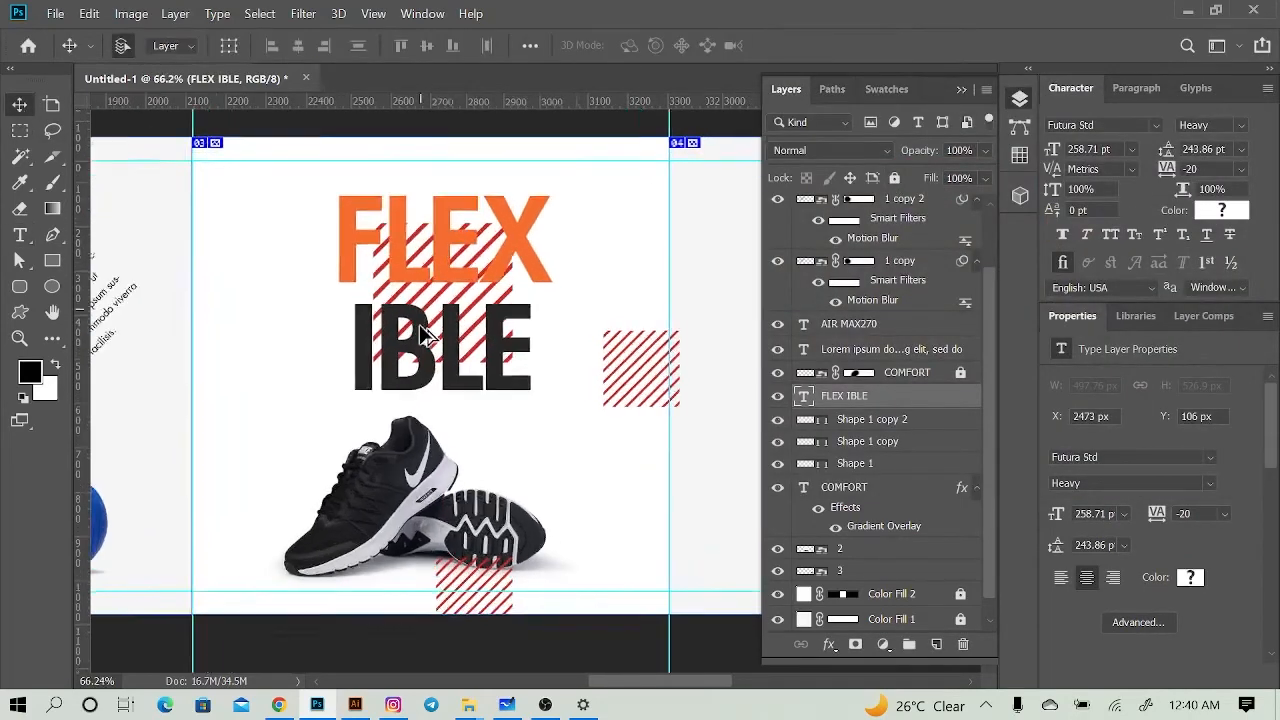
{"action": "scroll", "coordinate": [577, 327], "scroll_direction": "up", "scroll_amount": 4, "text": "alt"}
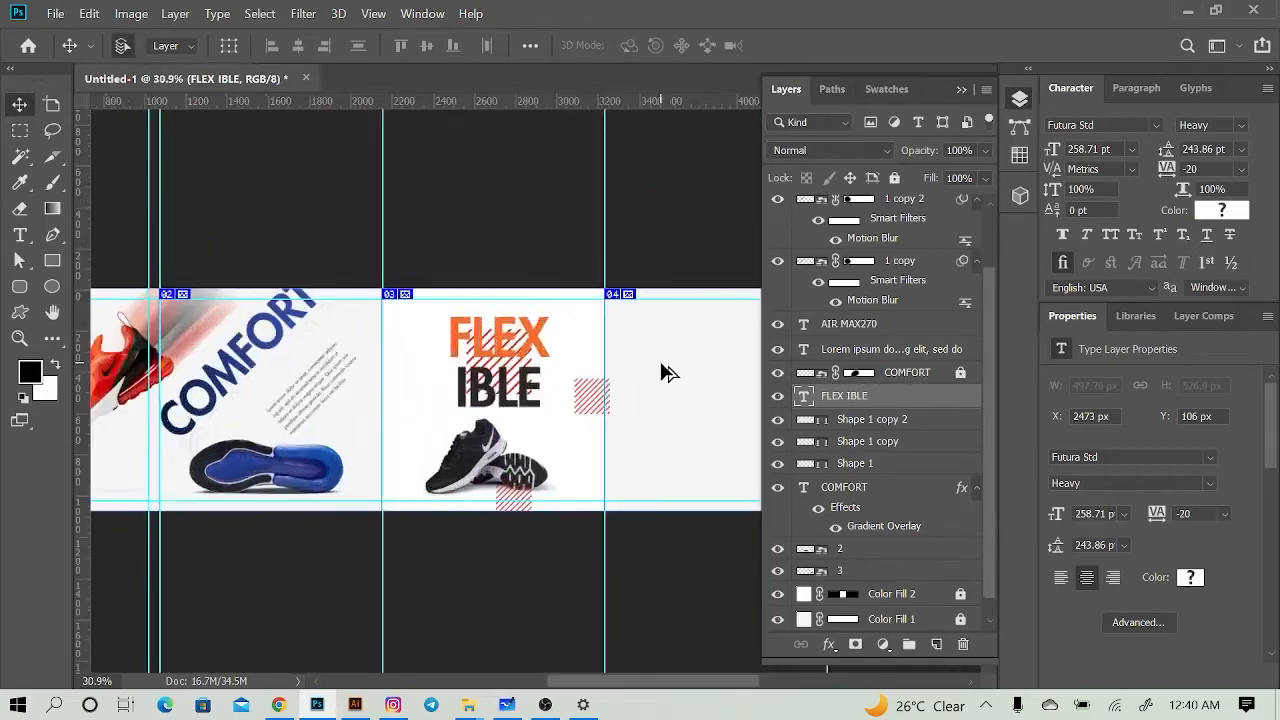
{"action": "scroll", "coordinate": [530, 400], "scroll_direction": "down", "scroll_amount": 2}
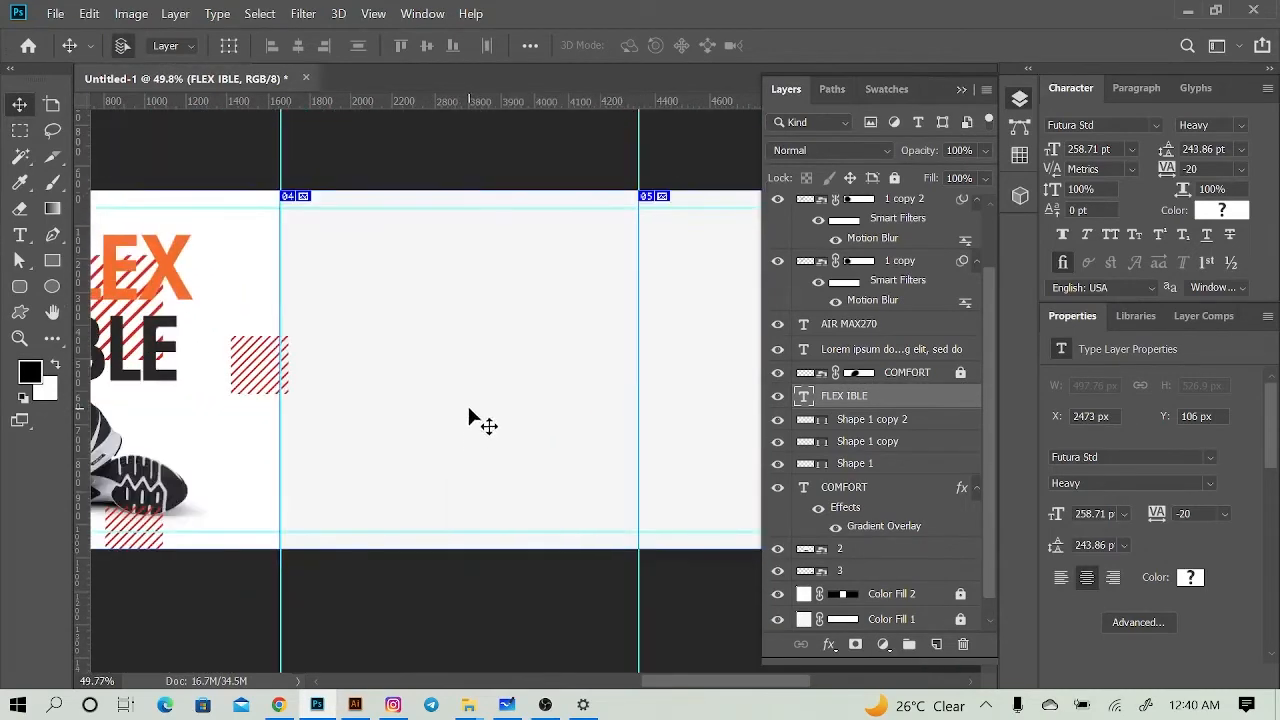
{"action": "key", "text": "t"}
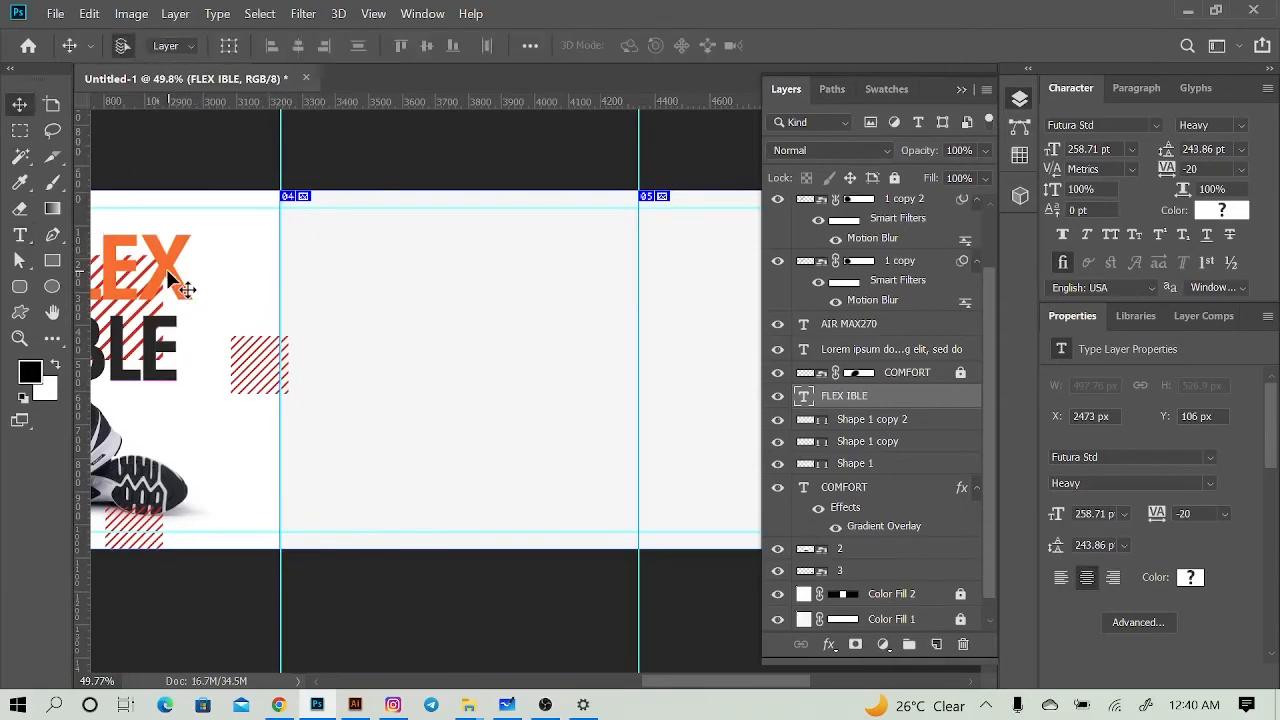
{"action": "key", "text": "ctrl+t"}
{"action": "left_click_drag", "start_coordinate": [194, 404], "coordinate": [372, 459]}
{"action": "scroll", "coordinate": [310, 446], "scroll_direction": "down", "scroll_amount": 5}
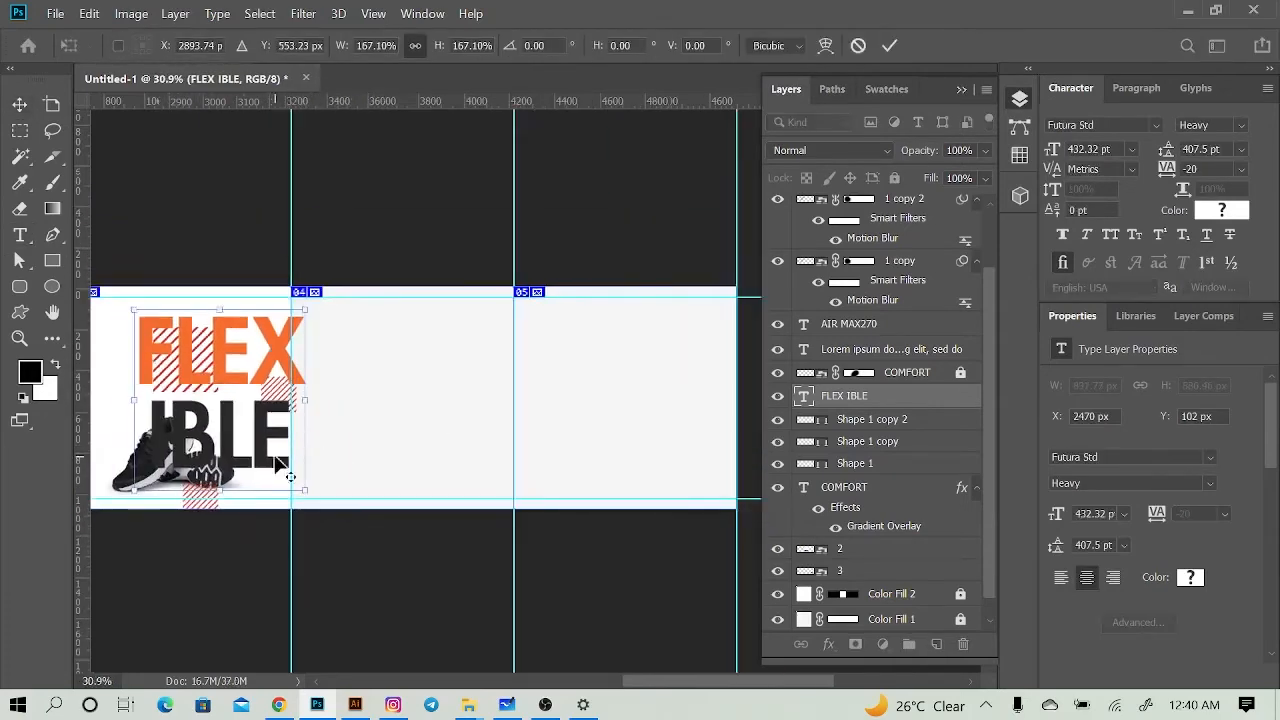
{"action": "left_click_drag", "start_coordinate": [136, 497], "coordinate": [179, 441]}
{"action": "key", "text": "Return"}
{"action": "scroll", "coordinate": [387, 377], "scroll_direction": "up", "scroll_amount": 1}
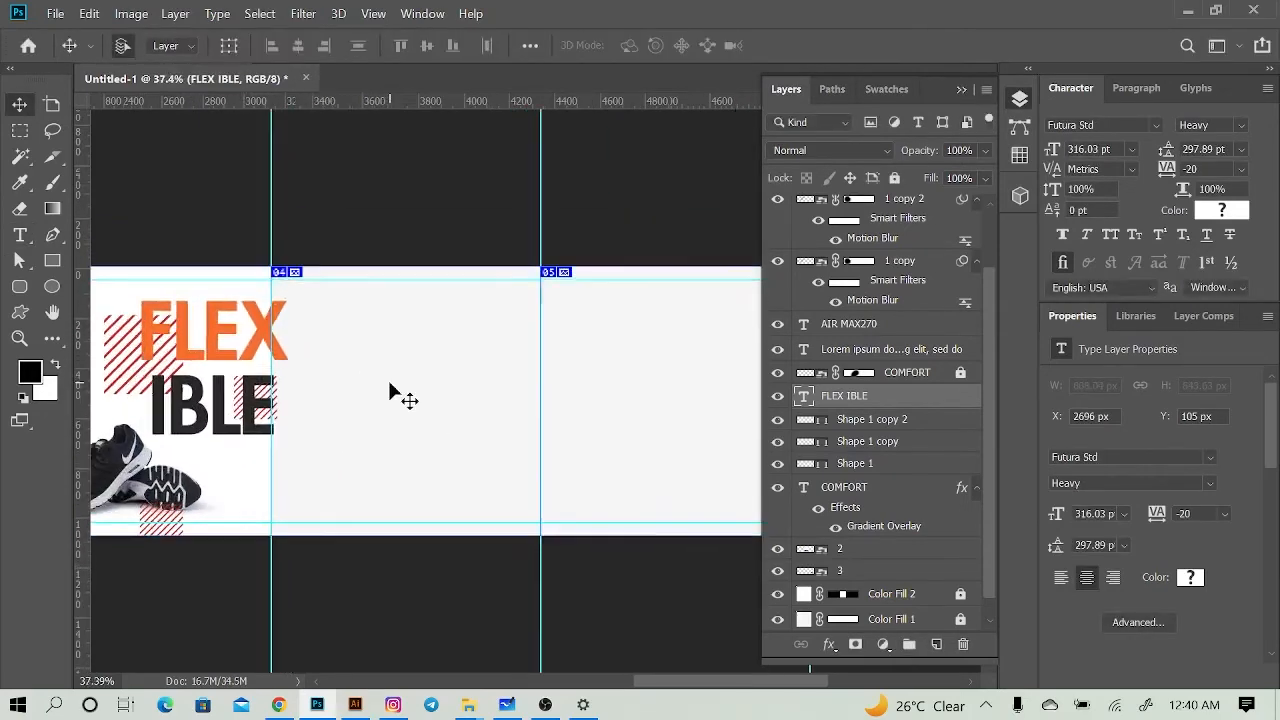
{"action": "left_click", "coordinate": [302, 324]}
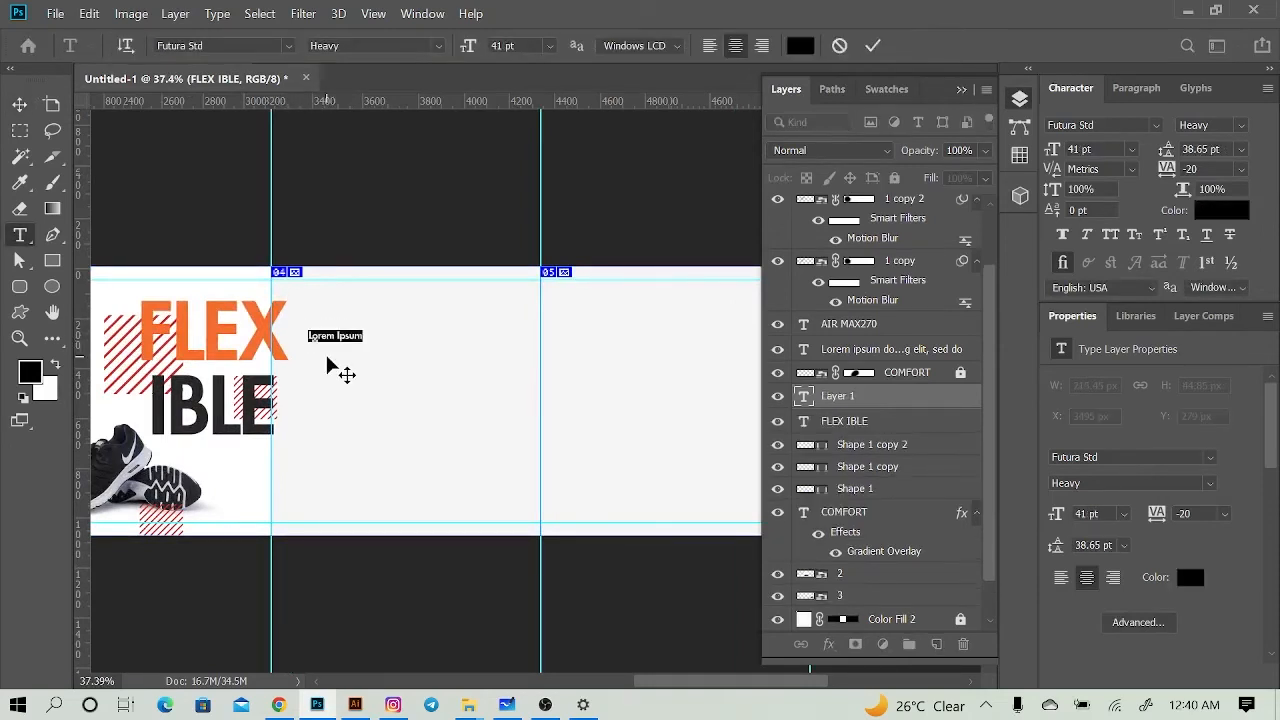
{"action": "key", "text": "Escape"}
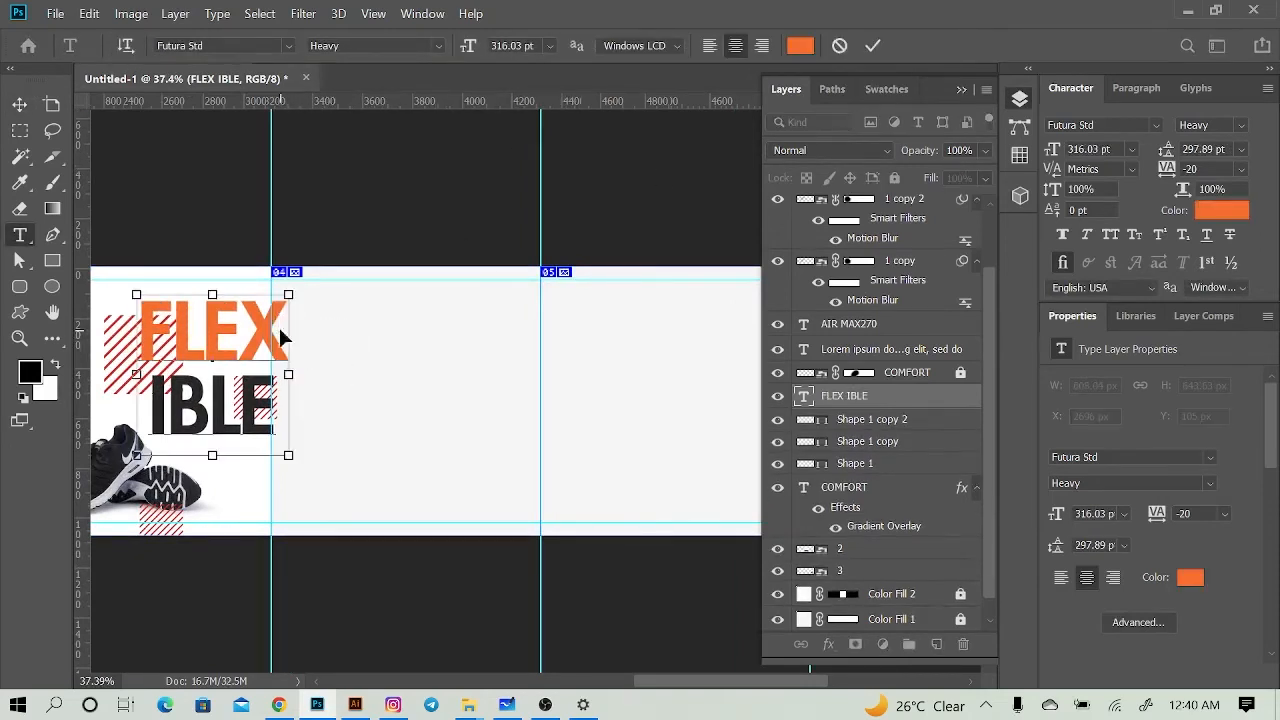
{"action": "key", "text": "v"}
Step: Draw a left-pointing chevron custom shape beside the X of FLEX and fill it with the text's orange
{"action": "left_click", "coordinate": [17, 295]}
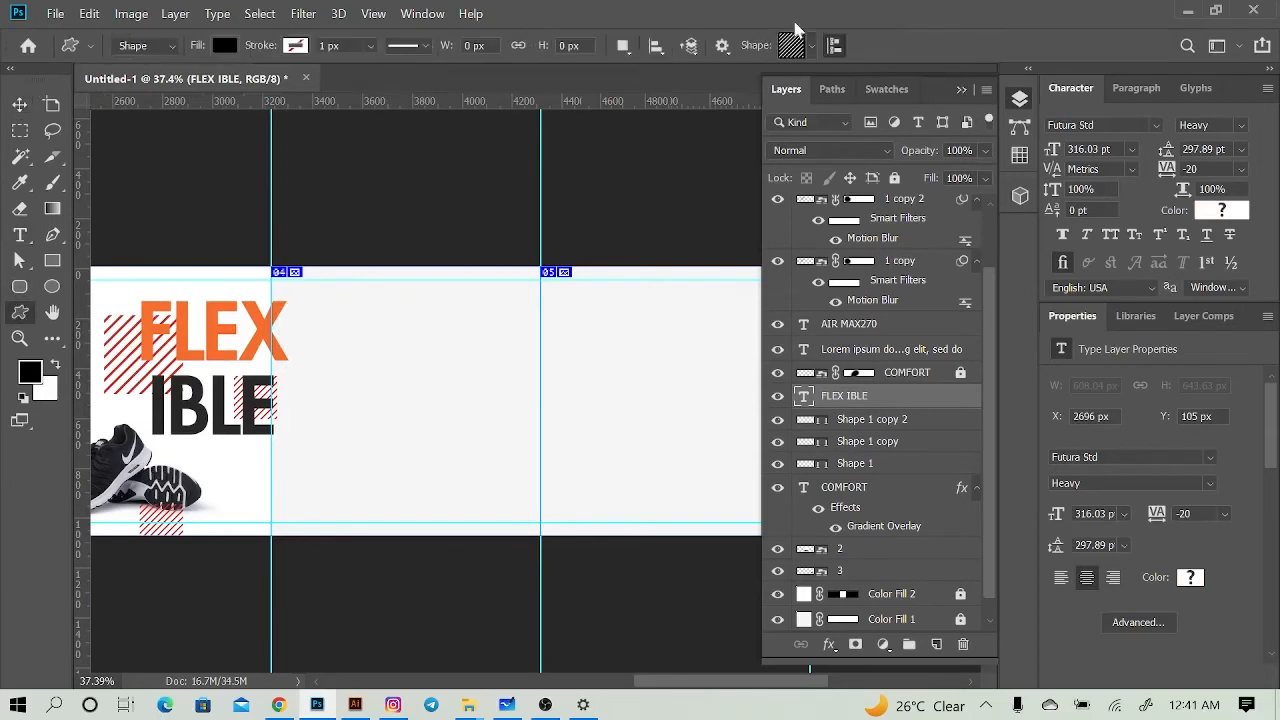
{"action": "left_click", "coordinate": [800, 45]}
{"action": "left_click_drag", "start_coordinate": [323, 357], "coordinate": [296, 349]}
{"action": "key", "text": "ctrl+t"}
{"action": "key", "text": "Return"}
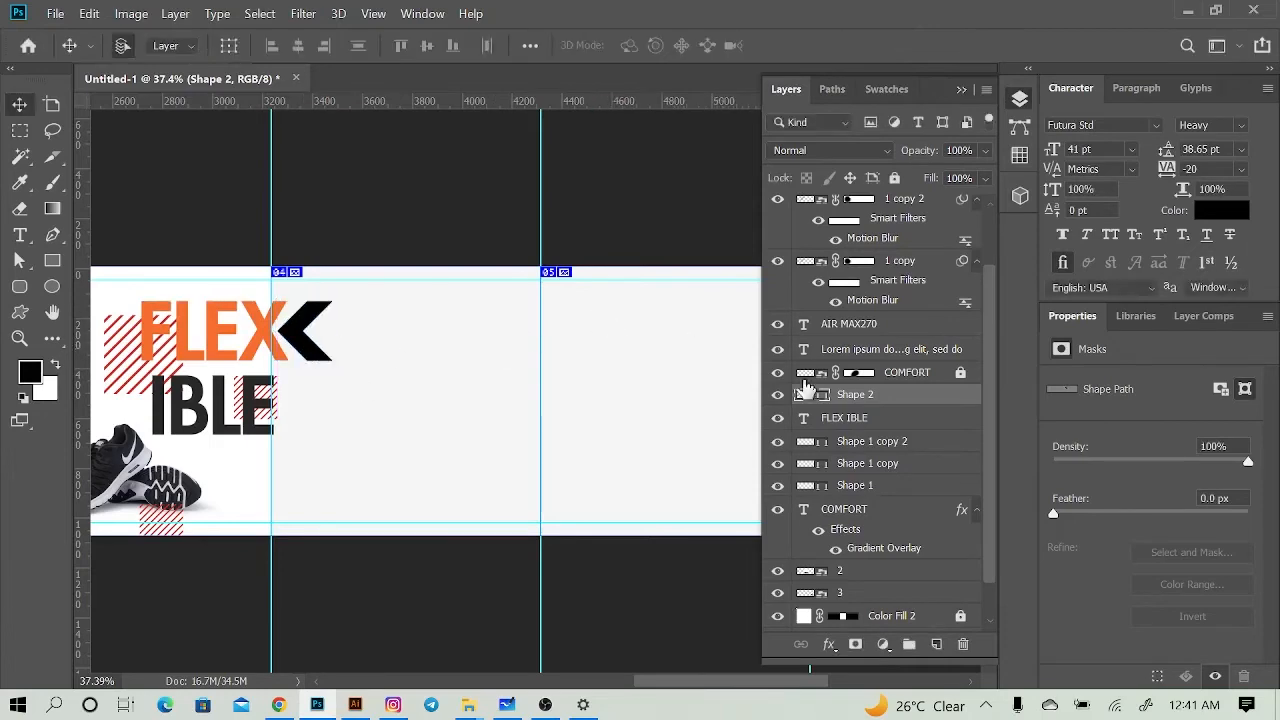
{"action": "double_click", "coordinate": [806, 392]}
{"action": "left_click", "coordinate": [215, 330]}
{"action": "left_click", "coordinate": [1201, 143]}
Step: Stretch the orange chevron vertically to about 151% of its height, keeping its width
{"action": "scroll", "coordinate": [313, 365], "scroll_direction": "up", "scroll_amount": 3}
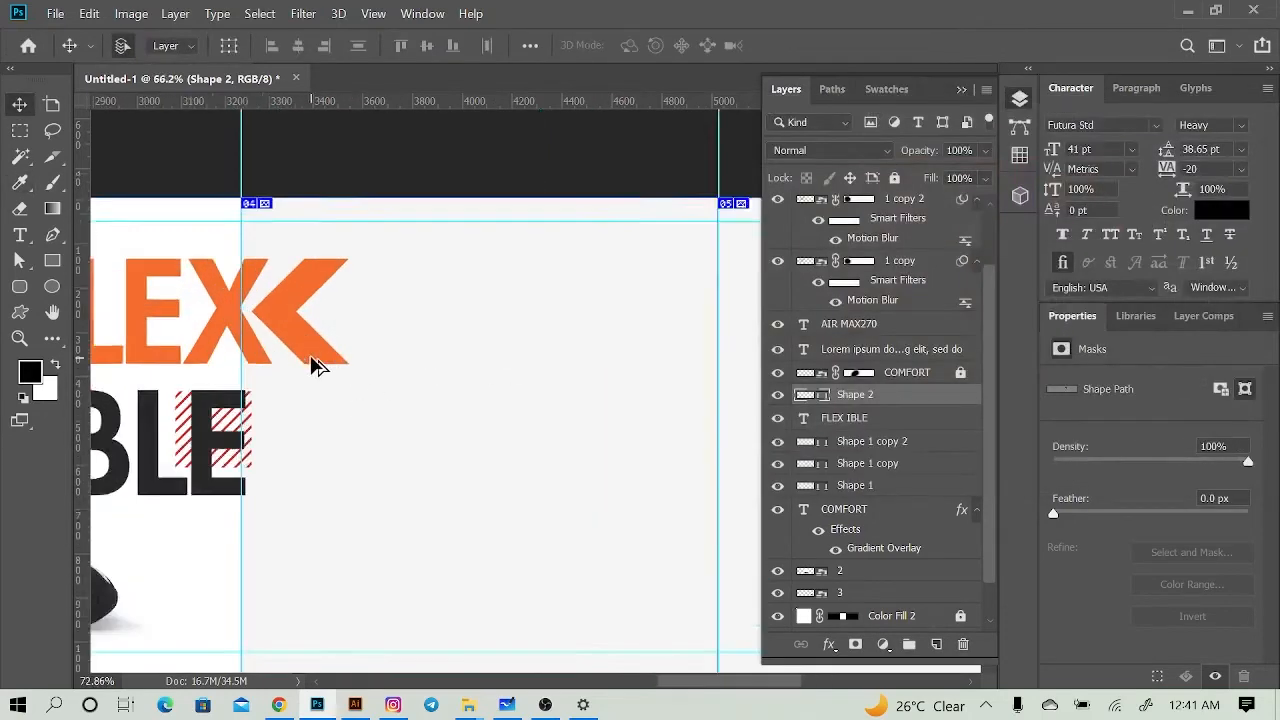
{"action": "scroll", "coordinate": [313, 365], "scroll_direction": "up", "scroll_amount": 1}
{"action": "key", "text": "ctrl+t"}
{"action": "left_click_drag", "start_coordinate": [297, 362], "coordinate": [301, 388]}
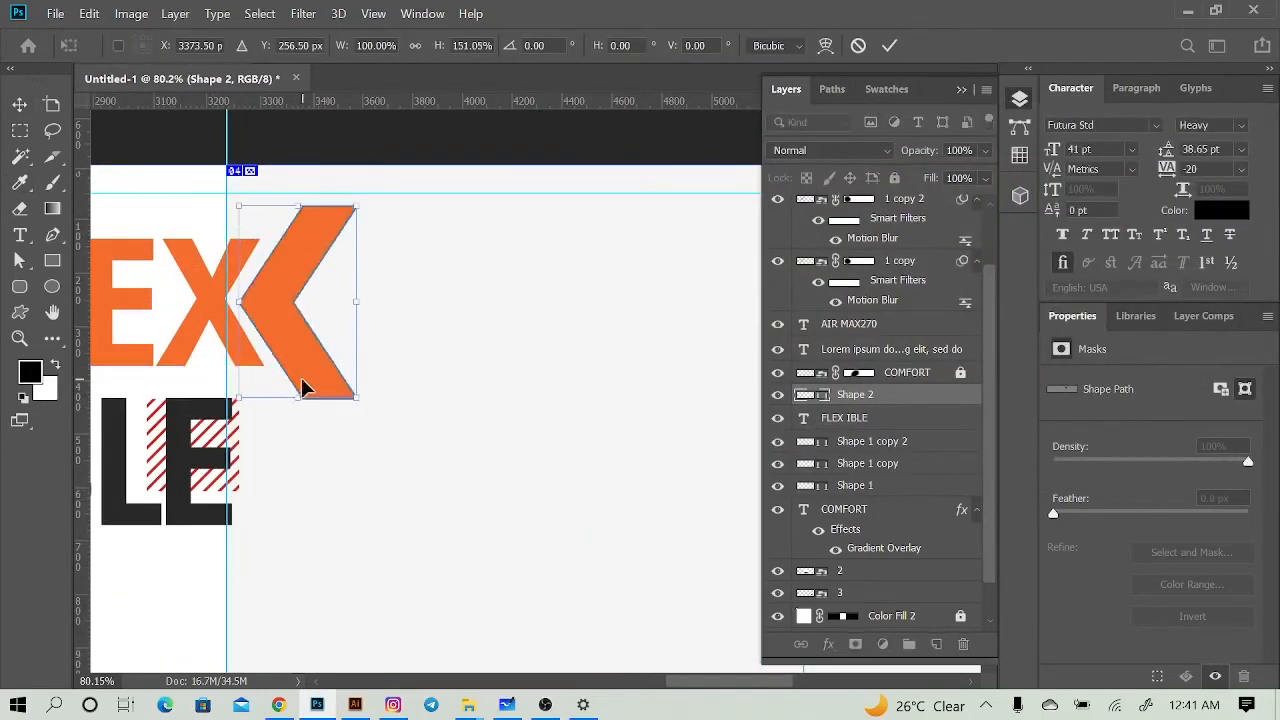
{"action": "key", "text": "Return"}
Step: Duplicate the chevron twice and distribute the three evenly in a row on the fourth slide
{"action": "left_click_drag", "start_coordinate": [274, 434], "coordinate": [399, 477]}
{"action": "left_click_drag", "start_coordinate": [471, 449], "coordinate": [311, 329]}
{"action": "left_click", "coordinate": [487, 46]}
{"action": "left_click", "coordinate": [590, 346]}
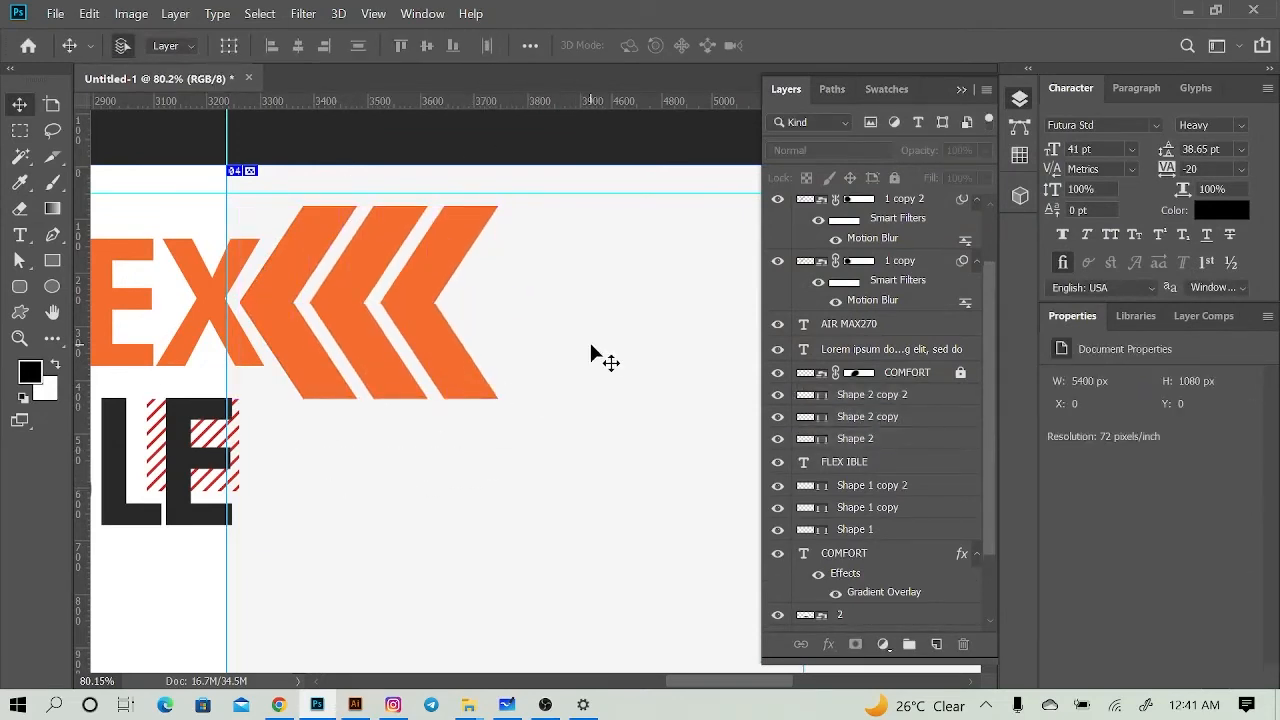
Step: Recolour the middle chevron with the red sampled from the diagonal stripes
{"action": "scroll", "coordinate": [590, 350], "scroll_direction": "down", "scroll_amount": 2}
{"action": "left_click", "coordinate": [831, 418]}
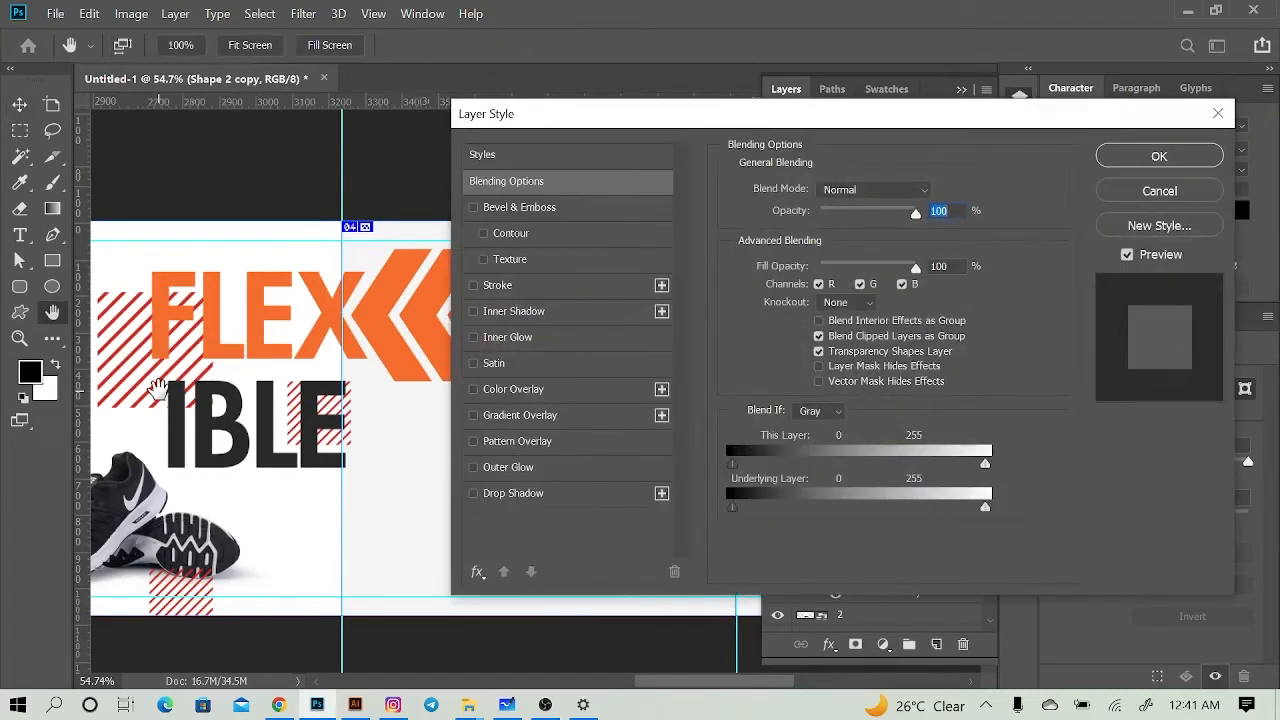
{"action": "left_click", "coordinate": [1159, 190]}
{"action": "double_click", "coordinate": [819, 419]}
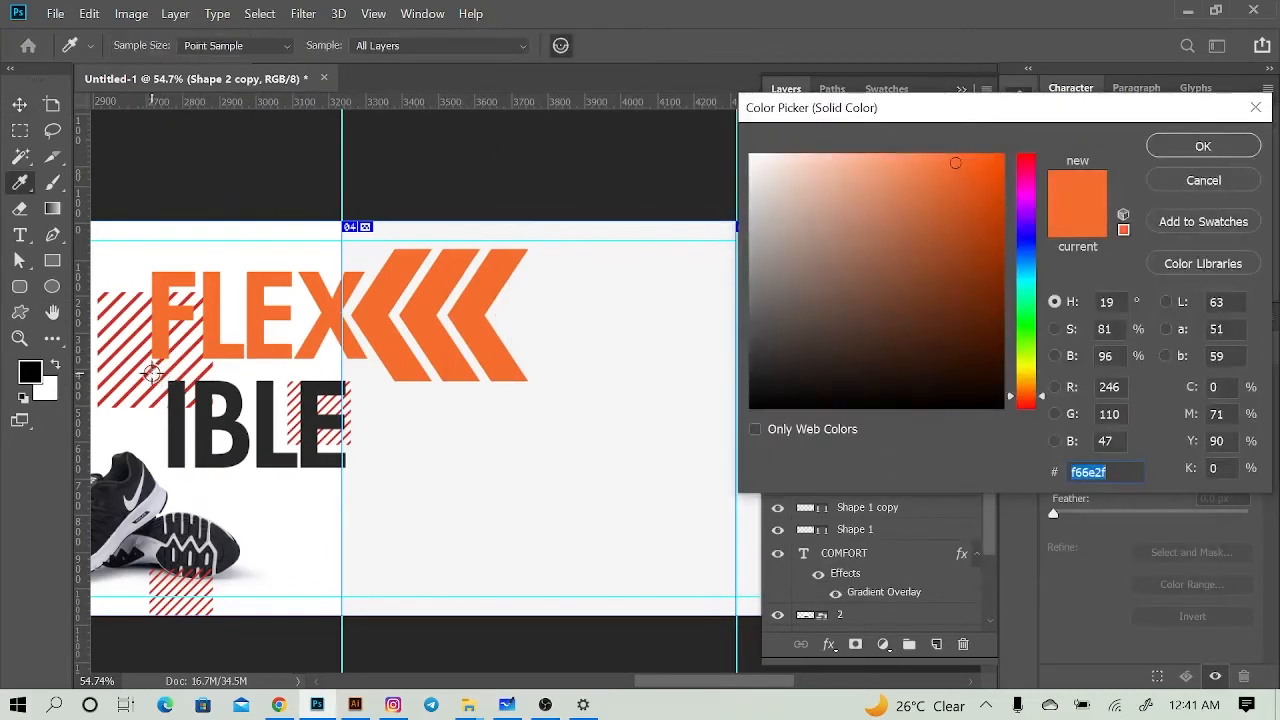
{"action": "left_click", "coordinate": [149, 372]}
{"action": "left_click", "coordinate": [1202, 146]}
Step: Place sneaker collection image 4 from the file folder and put its layer just above Color Fill 2
{"action": "scroll", "coordinate": [571, 486], "scroll_direction": "down", "scroll_amount": 3}
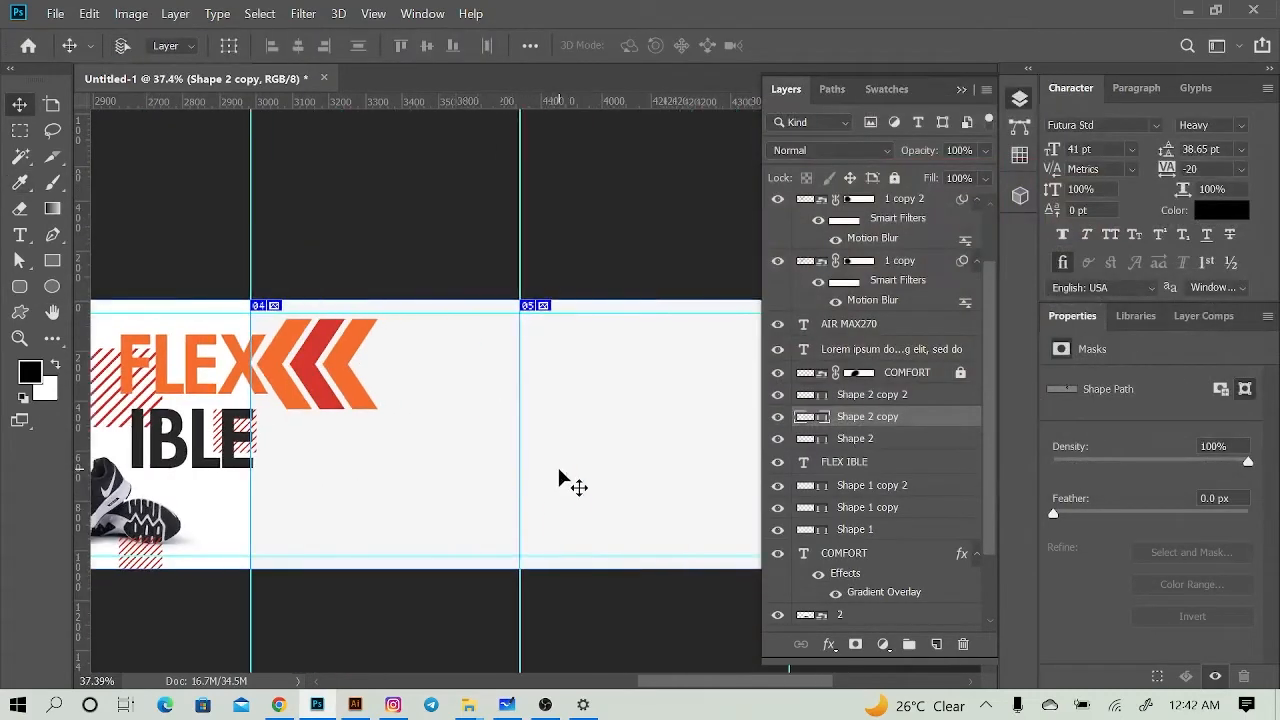
{"action": "scroll", "coordinate": [337, 528], "scroll_direction": "up", "scroll_amount": 2}
{"action": "scroll", "coordinate": [325, 524], "scroll_direction": "up", "scroll_amount": 1}
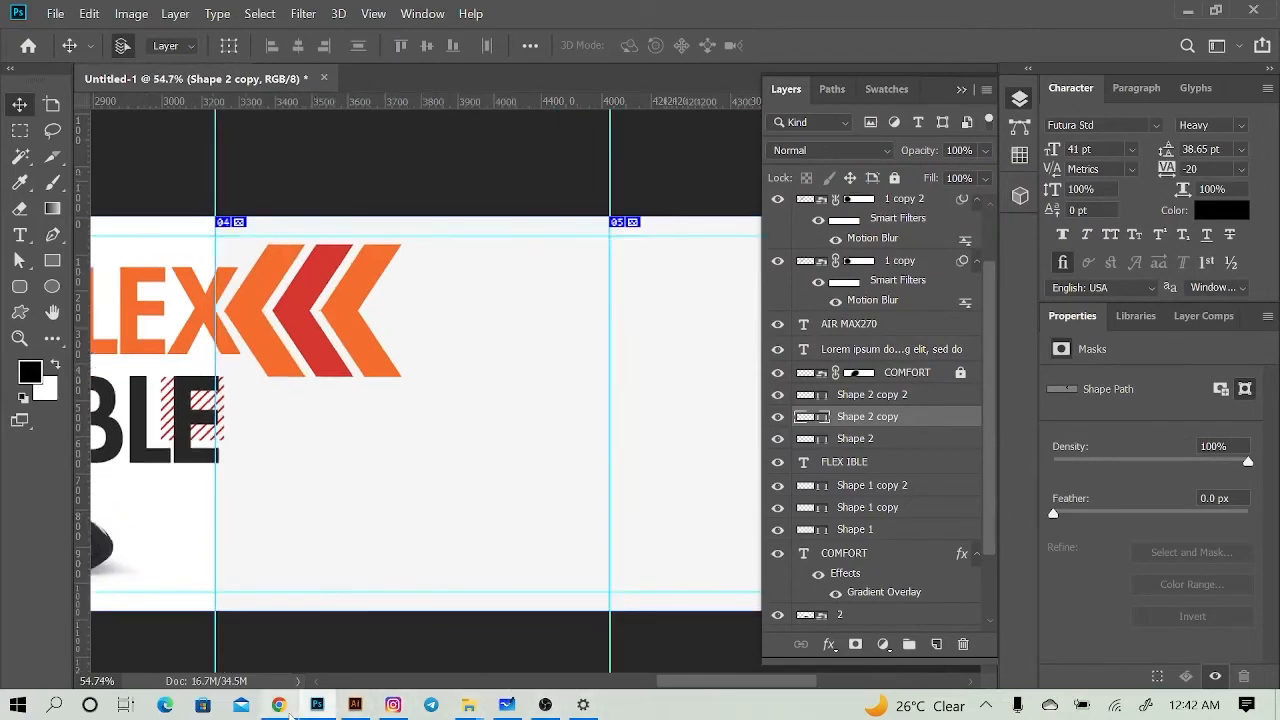
{"action": "mouse_move", "coordinate": [468, 705]}
{"action": "left_click", "coordinate": [370, 615]}
{"action": "left_click_drag", "start_coordinate": [1175, 265], "coordinate": [486, 563]}
{"action": "key", "text": "Return"}
{"action": "left_click_drag", "start_coordinate": [903, 423], "coordinate": [891, 548]}
{"action": "left_click_drag", "start_coordinate": [440, 493], "coordinate": [444, 507]}
Step: Scale the sneaker collection image to about 67% and position it on the fifth slide
{"action": "key", "text": "ctrl+t"}
{"action": "left_click_drag", "start_coordinate": [643, 323], "coordinate": [514, 428]}
{"action": "left_click_drag", "start_coordinate": [382, 514], "coordinate": [729, 491]}
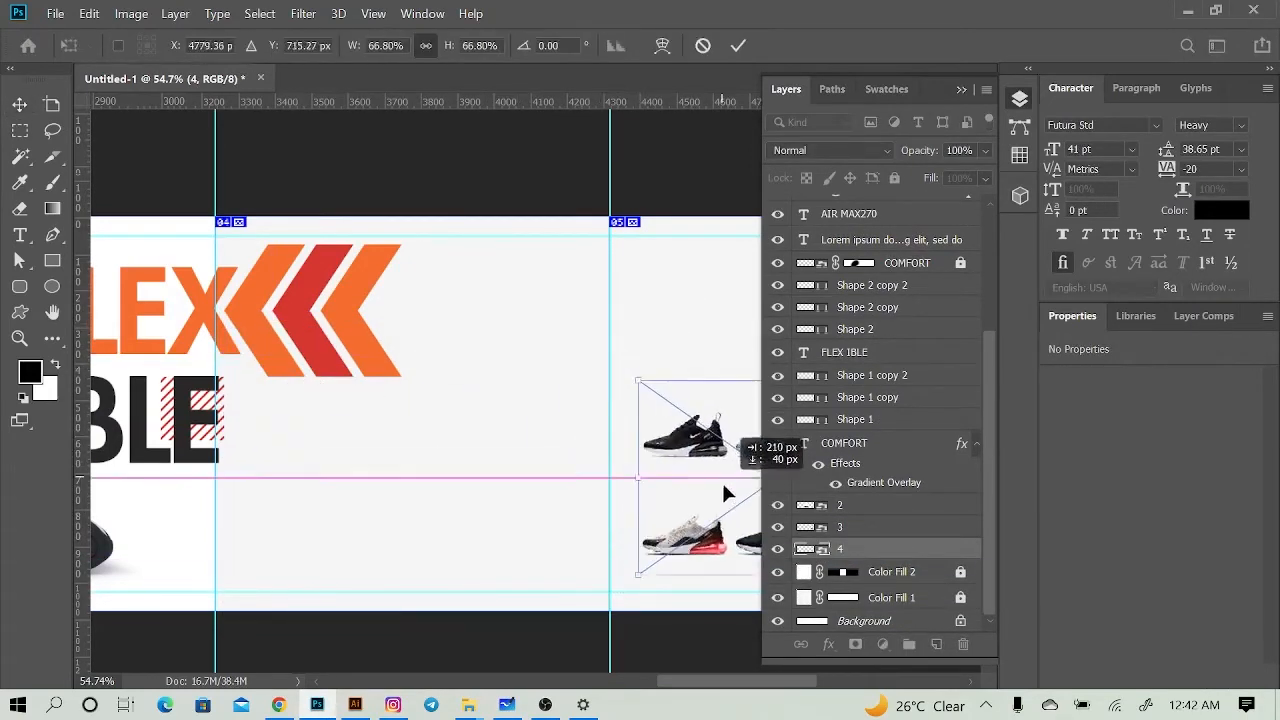
{"action": "key", "text": "Return"}
Step: Add the two-line, left-aligned text "We make Quality" below the chevrons on the fourth slide
{"action": "key", "text": "t"}
{"action": "left_click", "coordinate": [294, 440]}
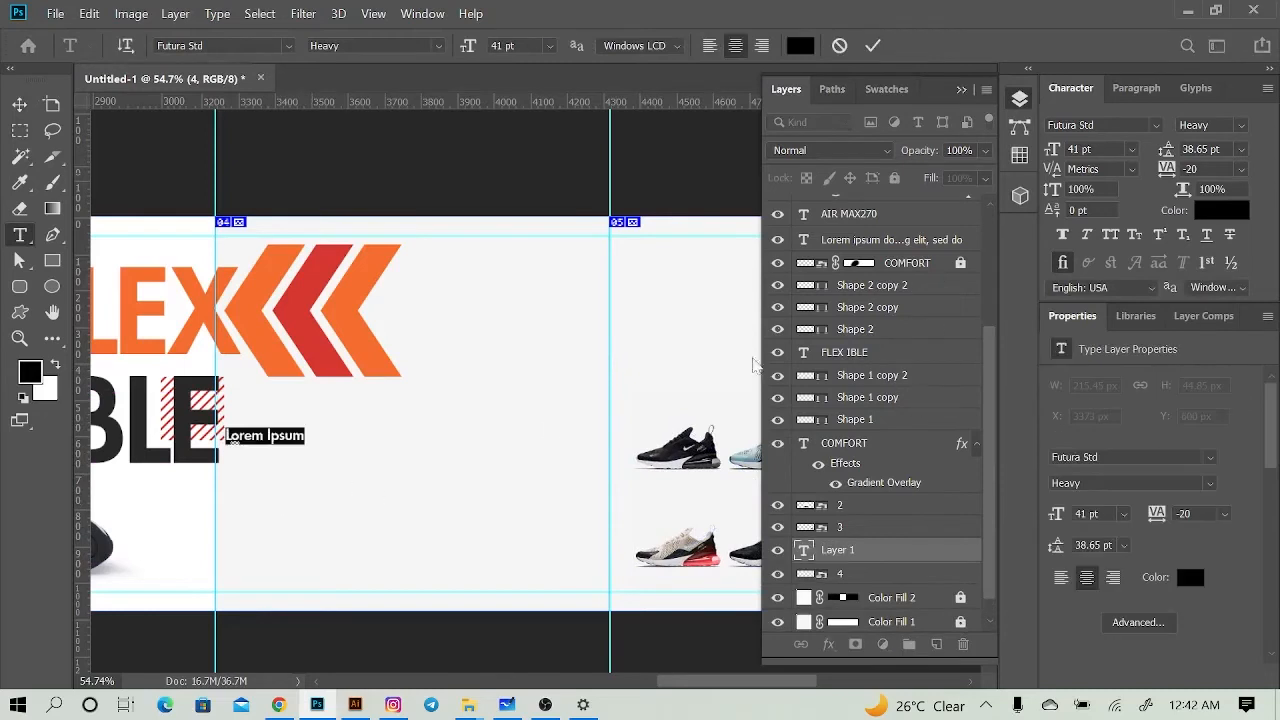
{"action": "left_click", "coordinate": [1135, 88]}
{"action": "left_click", "coordinate": [1063, 126]}
{"action": "left_click", "coordinate": [1071, 88]}
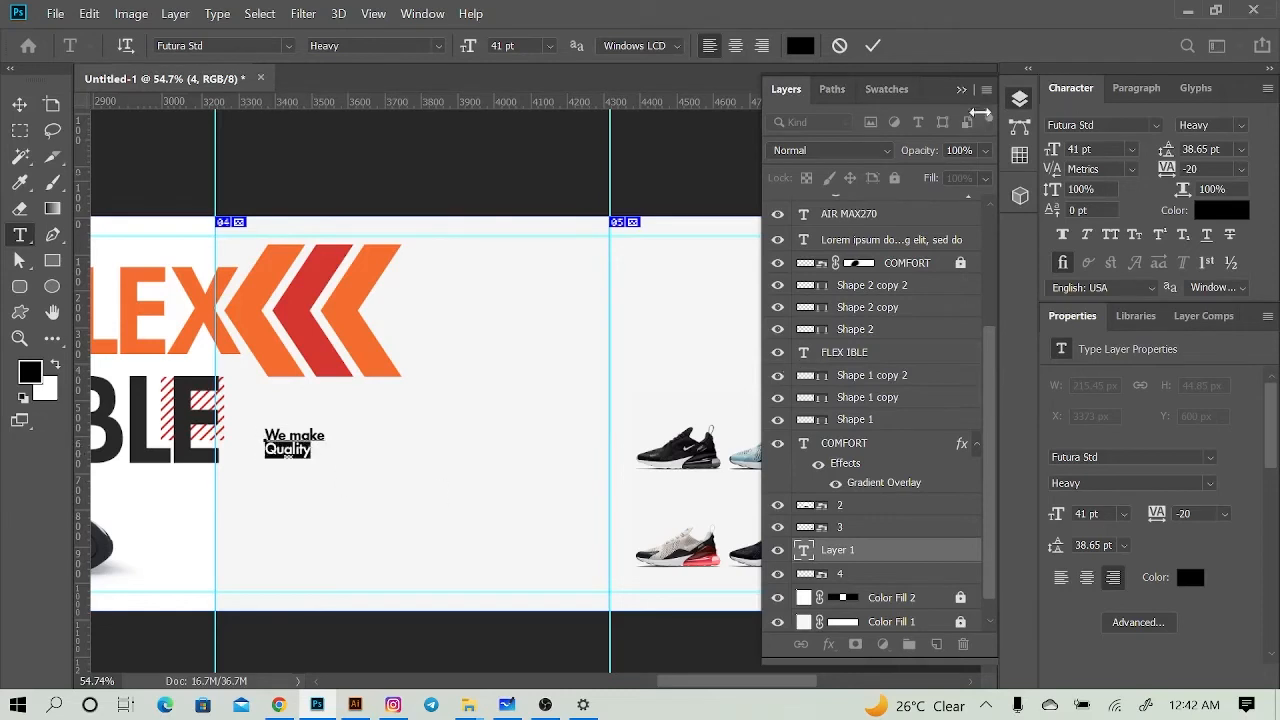
Step: Enlarge the "We make Quality" text to 210 pt and position it under the chevrons
{"action": "left_click_drag", "start_coordinate": [1055, 149], "coordinate": [1234, 128]}
{"action": "left_click_drag", "start_coordinate": [381, 436], "coordinate": [376, 464]}
{"action": "left_click_drag", "start_coordinate": [450, 440], "coordinate": [262, 445]}
{"action": "left_click", "coordinate": [558, 449]}
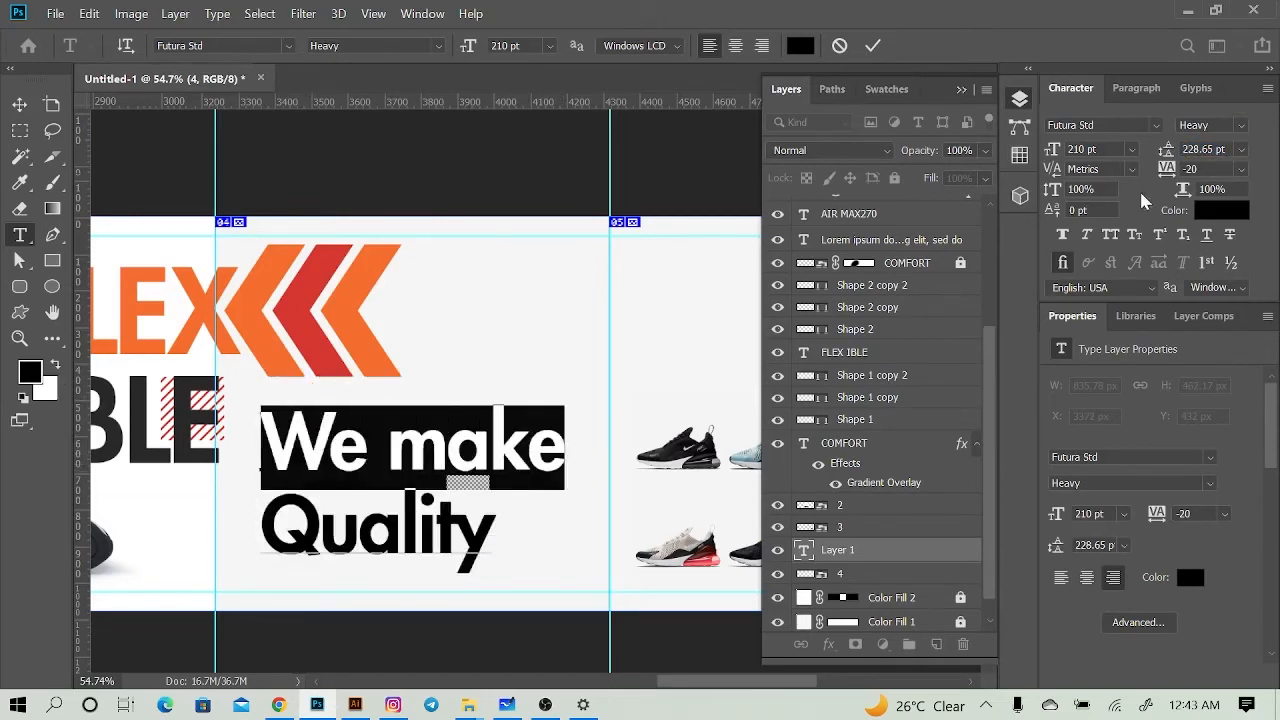
Step: Set only the "We make" line to Futura Std Book at 133 pt
{"action": "left_click", "coordinate": [1240, 125]}
{"action": "left_click", "coordinate": [1200, 140]}
{"action": "left_click_drag", "start_coordinate": [1053, 150], "coordinate": [1005, 125]}
{"action": "left_click", "coordinate": [1155, 128]}
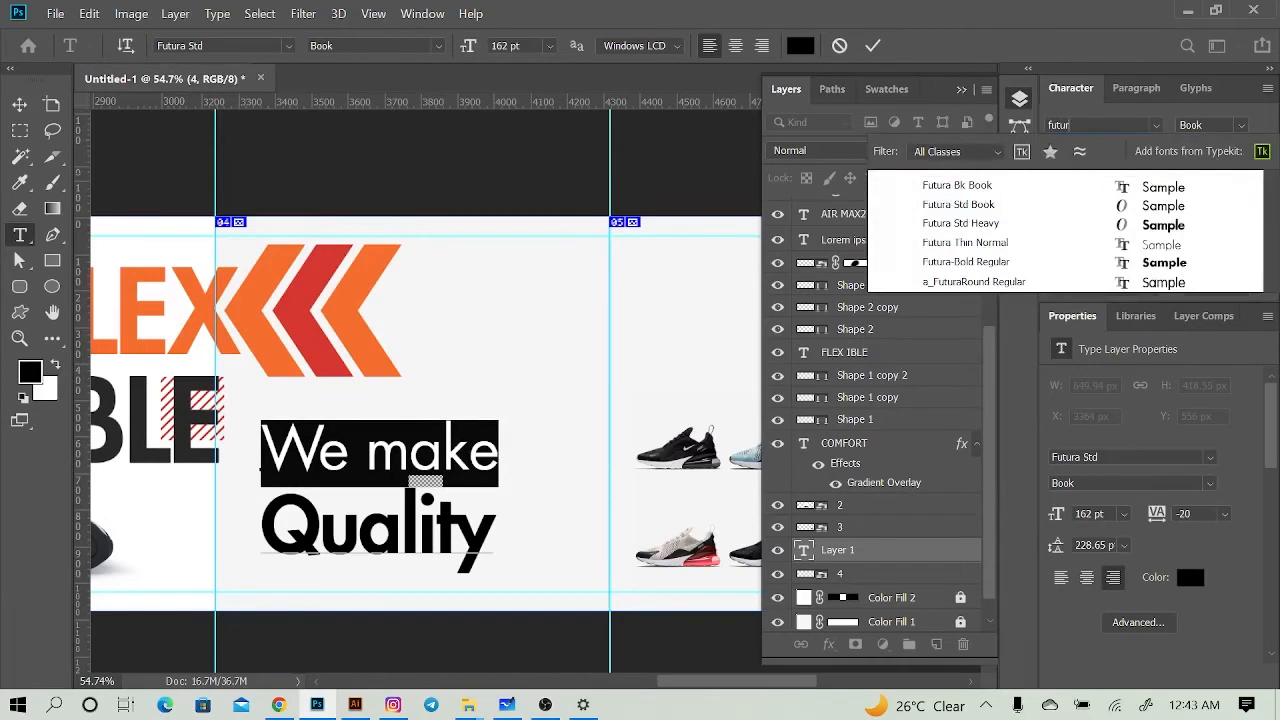
{"action": "type", "text": "a"}
{"action": "type", "text": "futura"}
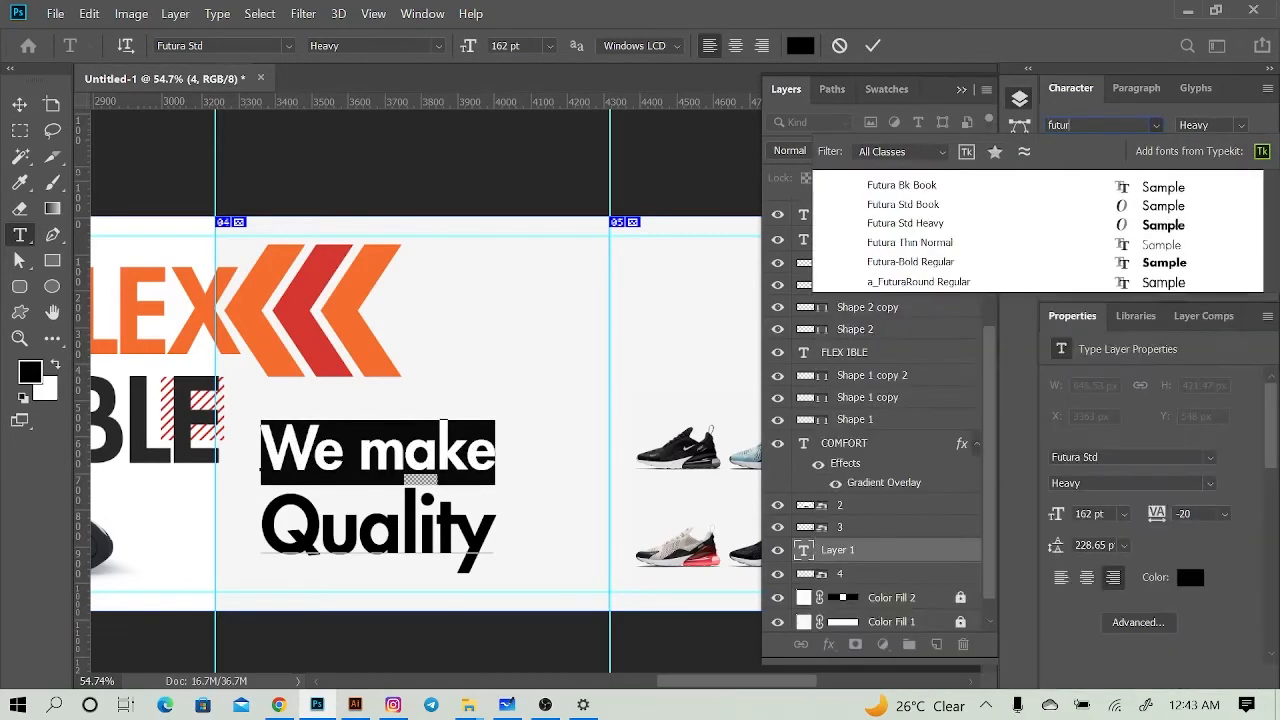
{"action": "left_click", "coordinate": [997, 230]}
{"action": "left_click", "coordinate": [1240, 126]}
{"action": "left_click", "coordinate": [1194, 143]}
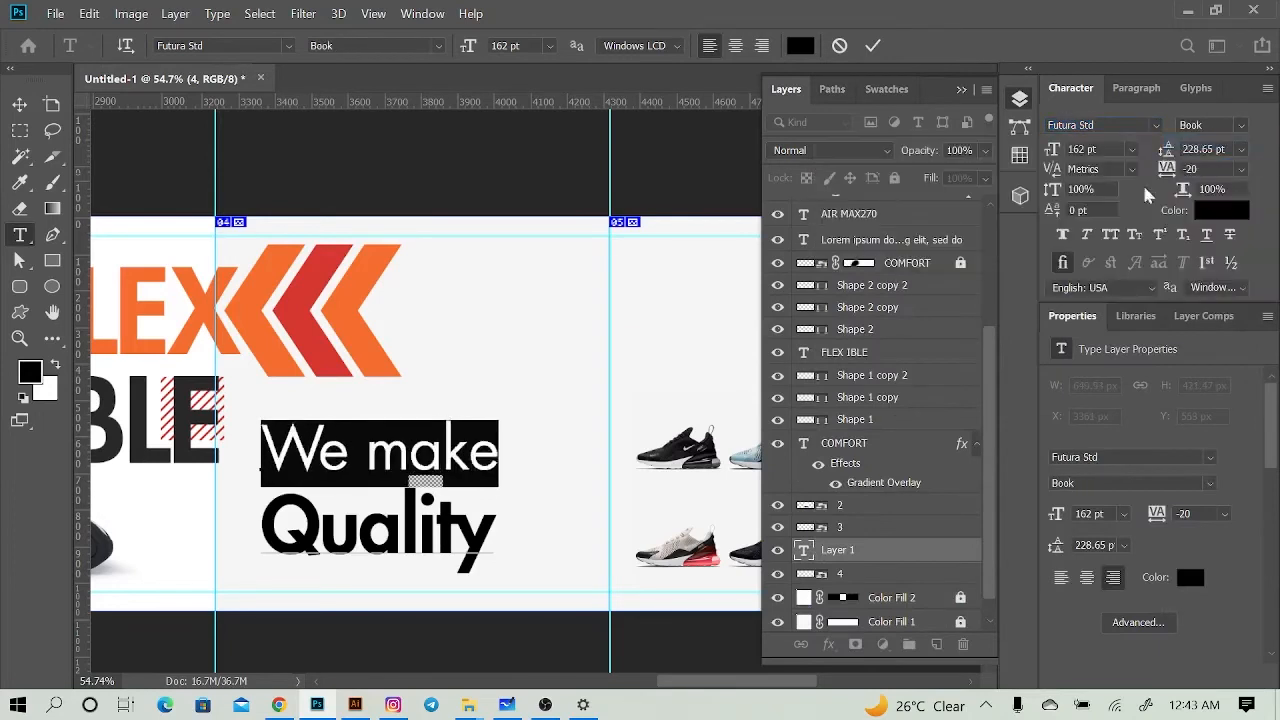
{"action": "left_click_drag", "start_coordinate": [1052, 149], "coordinate": [1022, 143]}
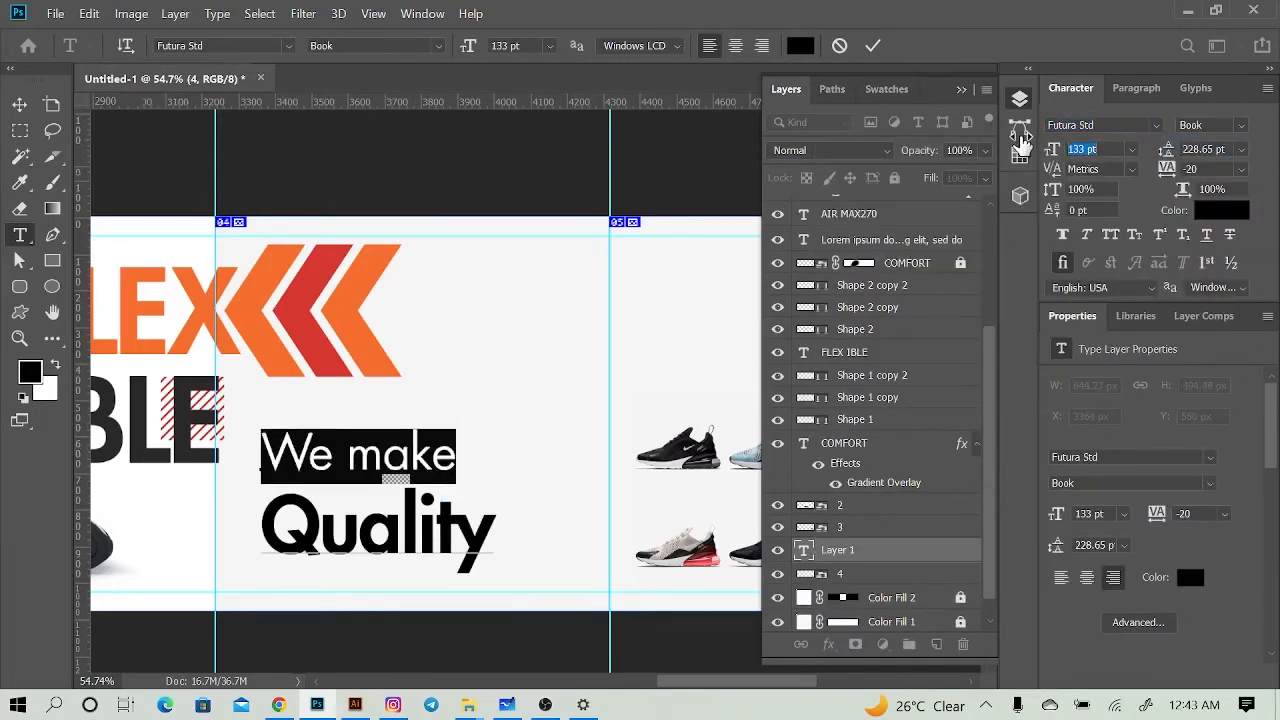
Step: Turn both lines of "We make Quality" into all caps and set their leading to 180.65 pt
{"action": "left_click", "coordinate": [20, 105]}
{"action": "double_click", "coordinate": [470, 530]}
{"action": "left_click", "coordinate": [1110, 234]}
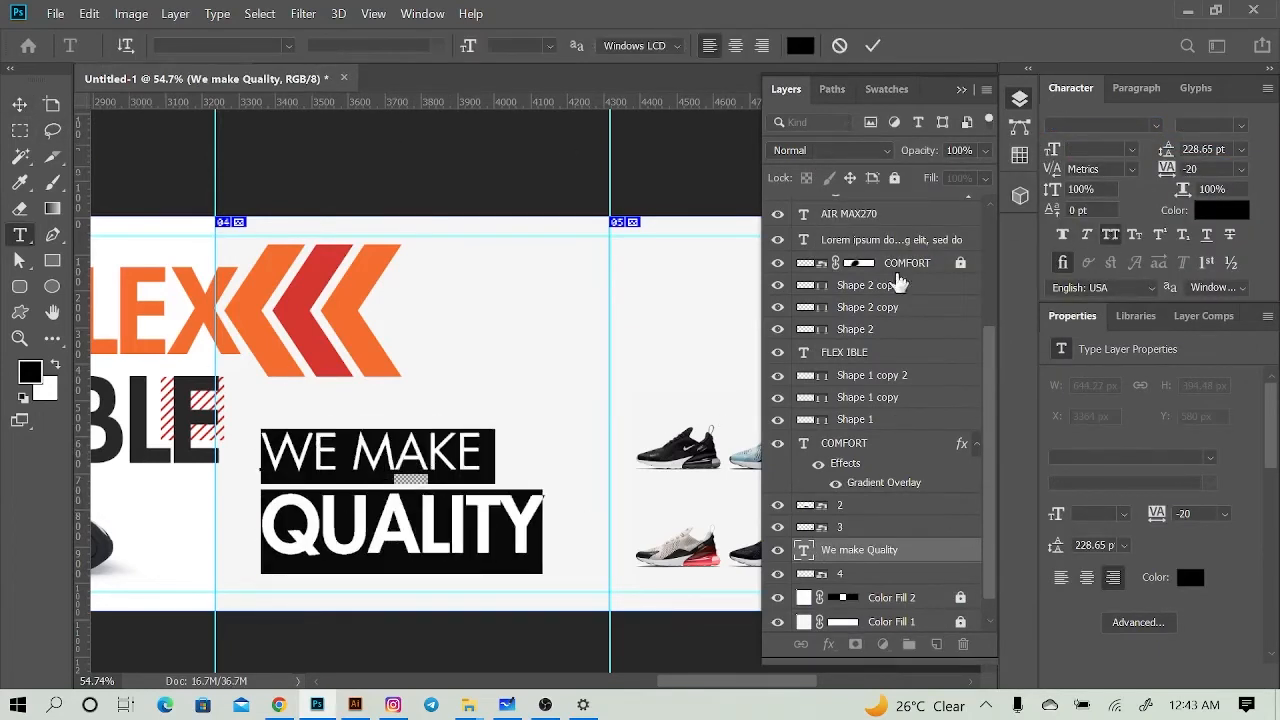
{"action": "key", "text": "ctrl+Return"}
{"action": "left_click_drag", "start_coordinate": [1172, 165], "coordinate": [1132, 166]}
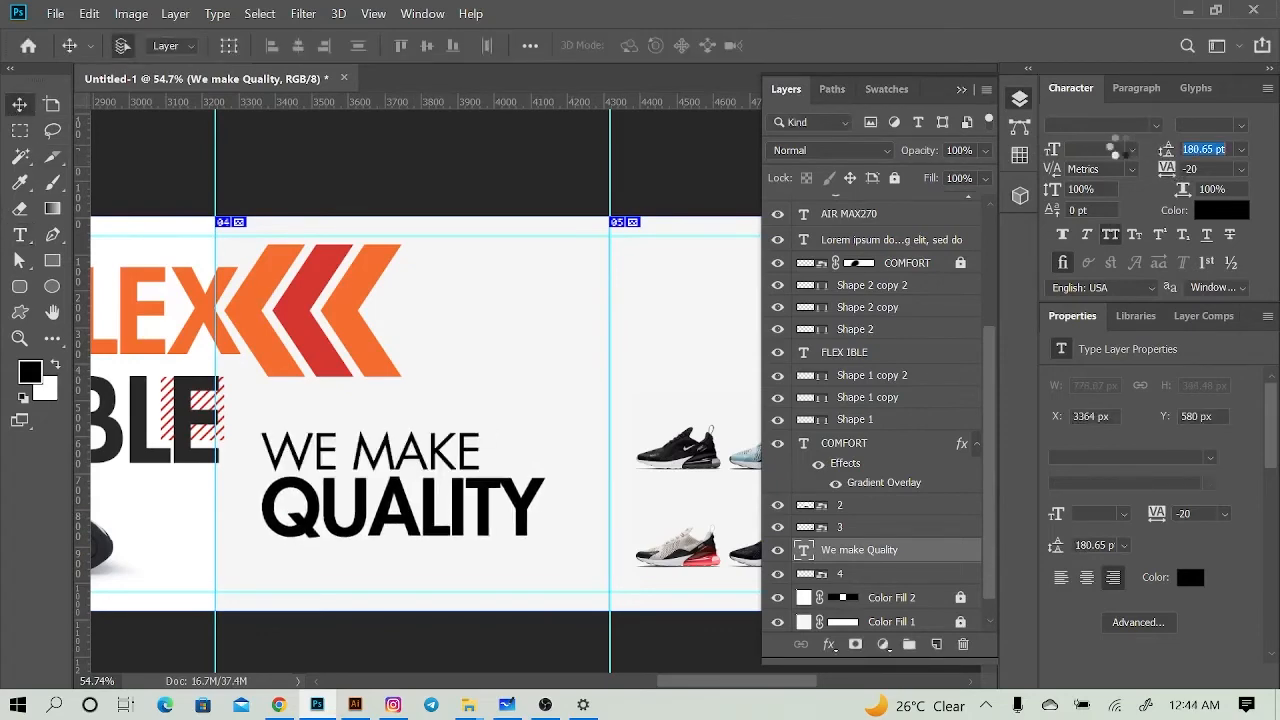
Step: Scale up the WE MAKE QUALITY text so that its end crosses onto the fifth slide
{"action": "key", "text": "ctrl+t"}
{"action": "left_click_drag", "start_coordinate": [544, 428], "coordinate": [613, 349]}
{"action": "left_click_drag", "start_coordinate": [419, 454], "coordinate": [422, 456]}
{"action": "key", "text": "Return"}
{"action": "scroll", "coordinate": [322, 595], "scroll_direction": "up", "scroll_amount": 2}
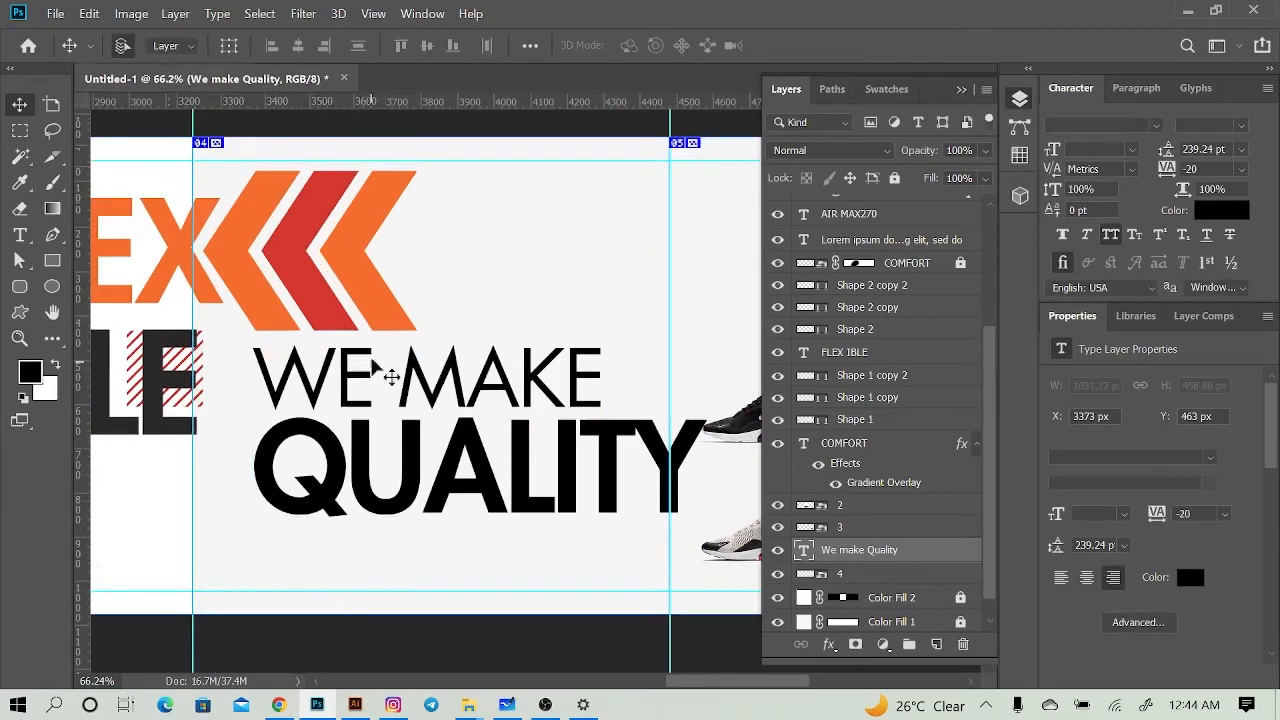
Step: Draw a row of three black right-pointing chevrons under the word QUALITY
{"action": "left_click", "coordinate": [22, 313]}
{"action": "mouse_move", "coordinate": [443, 528]}
{"action": "left_mouse_down"}
{"action": "mouse_move", "coordinate": [508, 586]}
{"action": "mouse_move", "coordinate": [529, 591]}
{"action": "mouse_move", "coordinate": [562, 568]}
{"action": "mouse_move", "coordinate": [626, 573]}
{"action": "left_mouse_up"}
{"action": "key", "text": "v"}
{"action": "left_click_drag", "start_coordinate": [637, 573], "coordinate": [478, 588]}
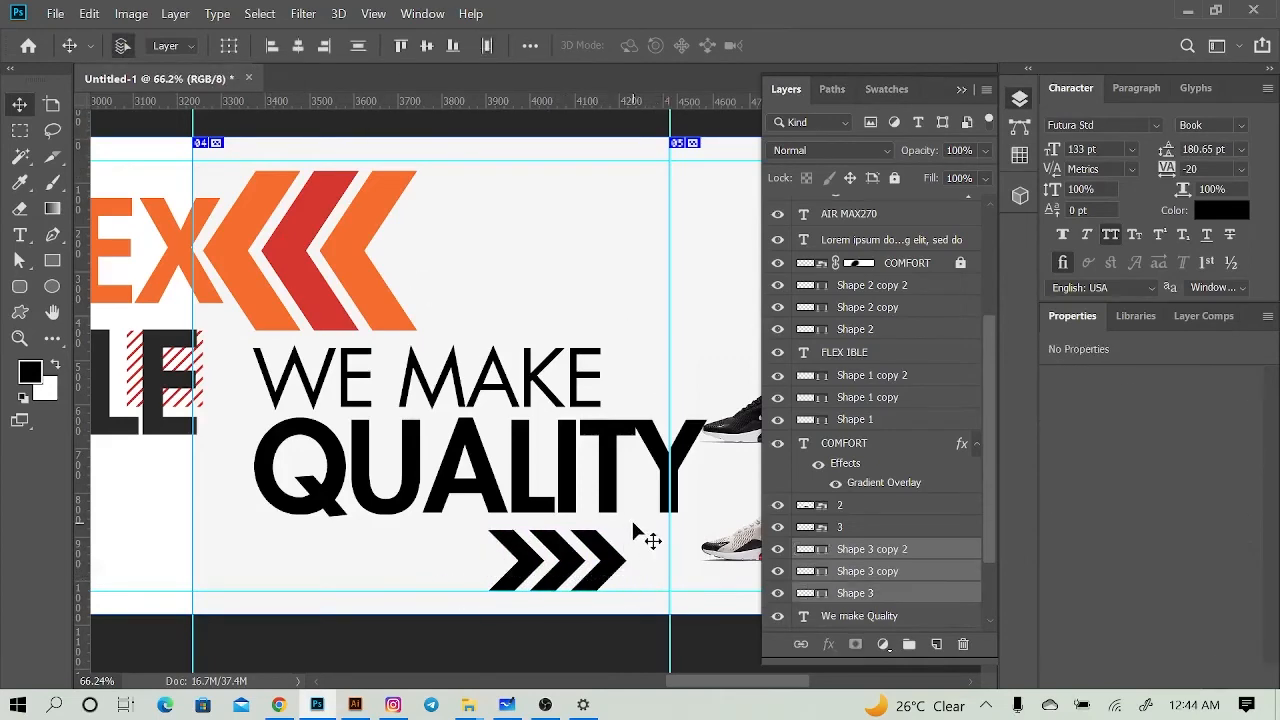
{"action": "left_click", "coordinate": [633, 525]}
Step: Recolour the word QUALITY with the red sampled from the middle large chevron
{"action": "key", "text": "t"}
{"action": "left_click_drag", "start_coordinate": [257, 458], "coordinate": [690, 470]}
{"action": "left_click", "coordinate": [1220, 212]}
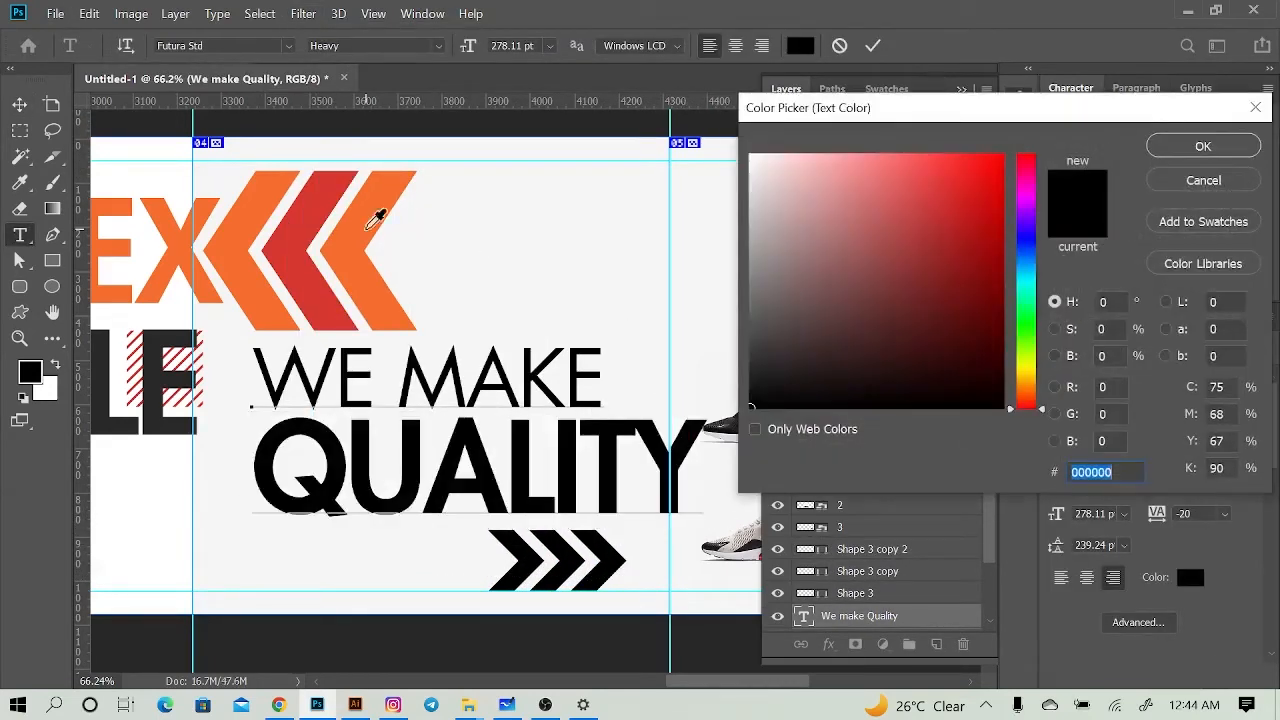
{"action": "left_click", "coordinate": [292, 258]}
{"action": "left_click", "coordinate": [1203, 147]}
Step: Create a new layer above the text and set the foreground colour to the orange sampled from the large chevrons
{"action": "left_click", "coordinate": [936, 644]}
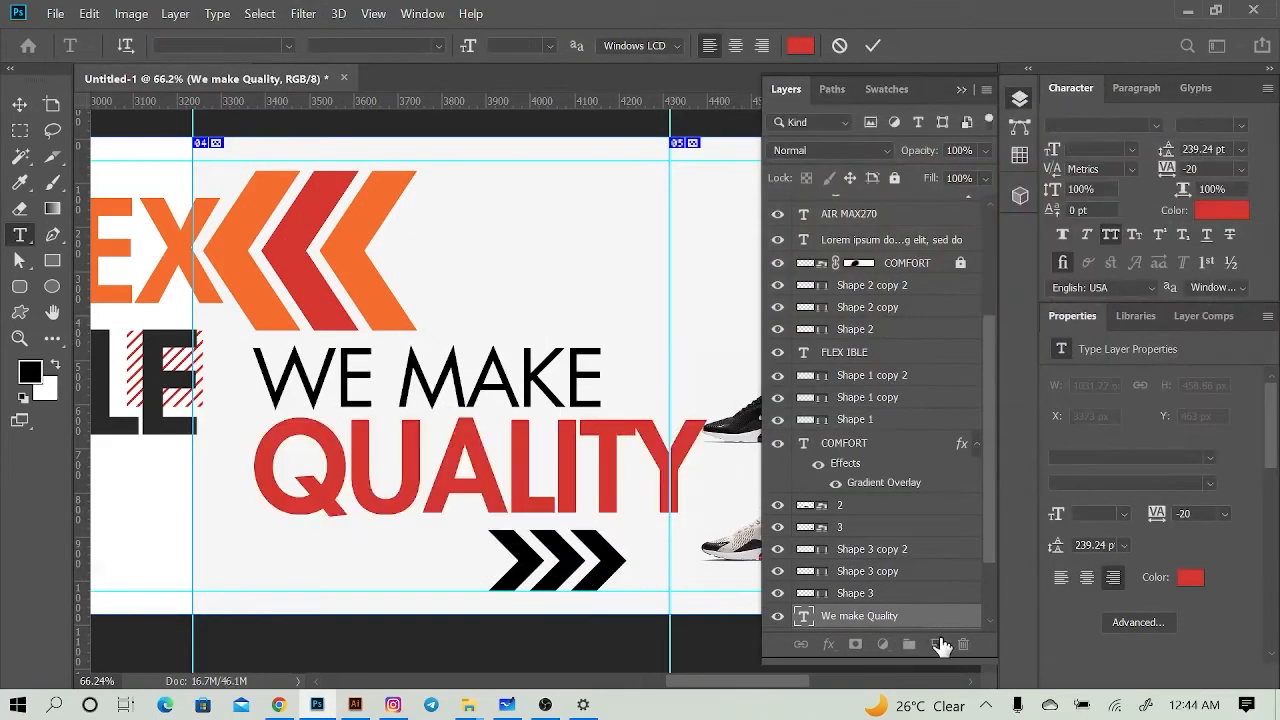
{"action": "left_click", "coordinate": [30, 372]}
{"action": "left_click", "coordinate": [348, 260]}
{"action": "left_click", "coordinate": [1203, 147]}
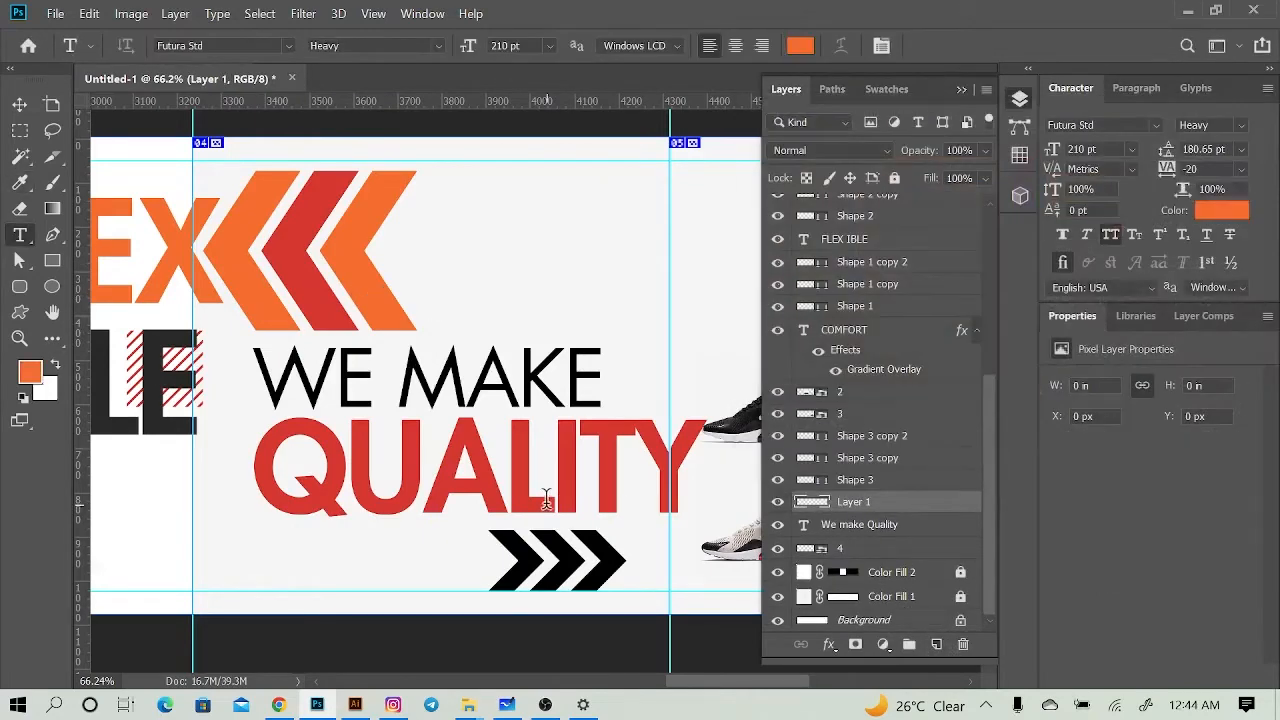
Step: Clip the new layer to the WE MAKE QUALITY text and paint soft orange over the letters at 58% opacity
{"action": "key", "text": "v"}
{"action": "key", "text": "b"}
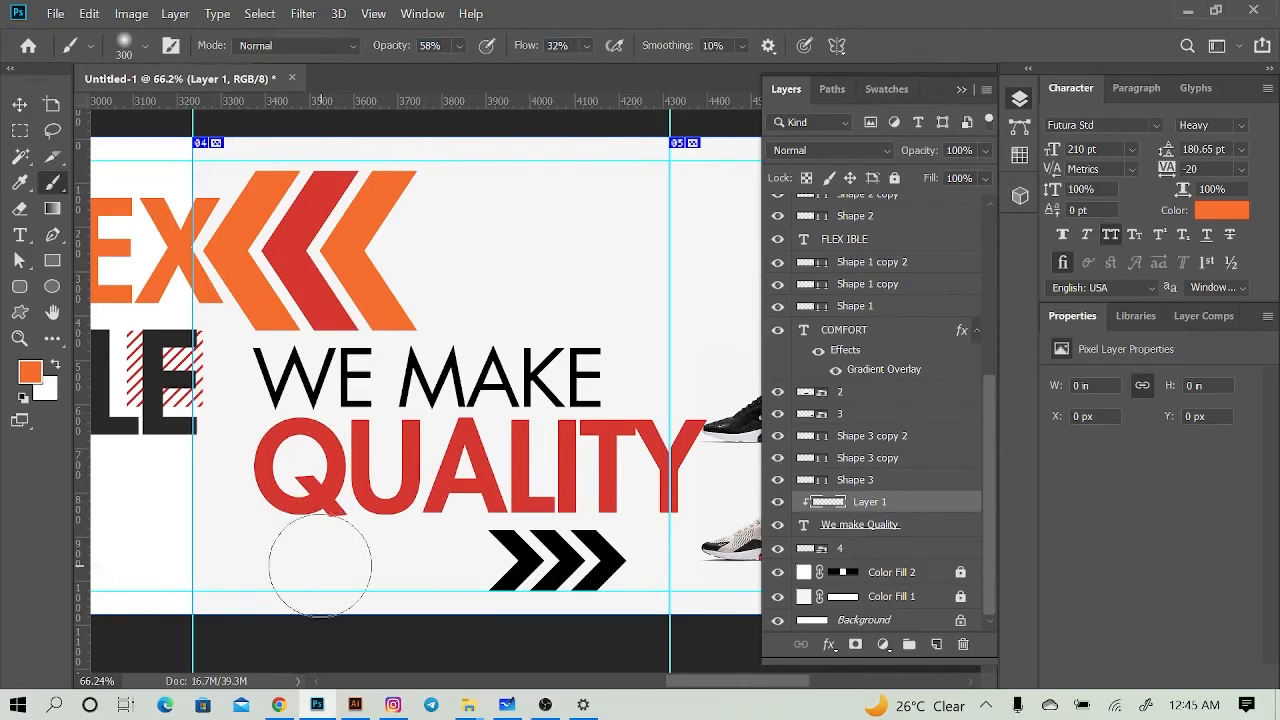
{"action": "mouse_move", "coordinate": [318, 548]}
{"action": "left_mouse_down"}
{"action": "mouse_move", "coordinate": [541, 410]}
{"action": "mouse_move", "coordinate": [493, 435]}
{"action": "mouse_move", "coordinate": [548, 380]}
{"action": "left_mouse_up"}
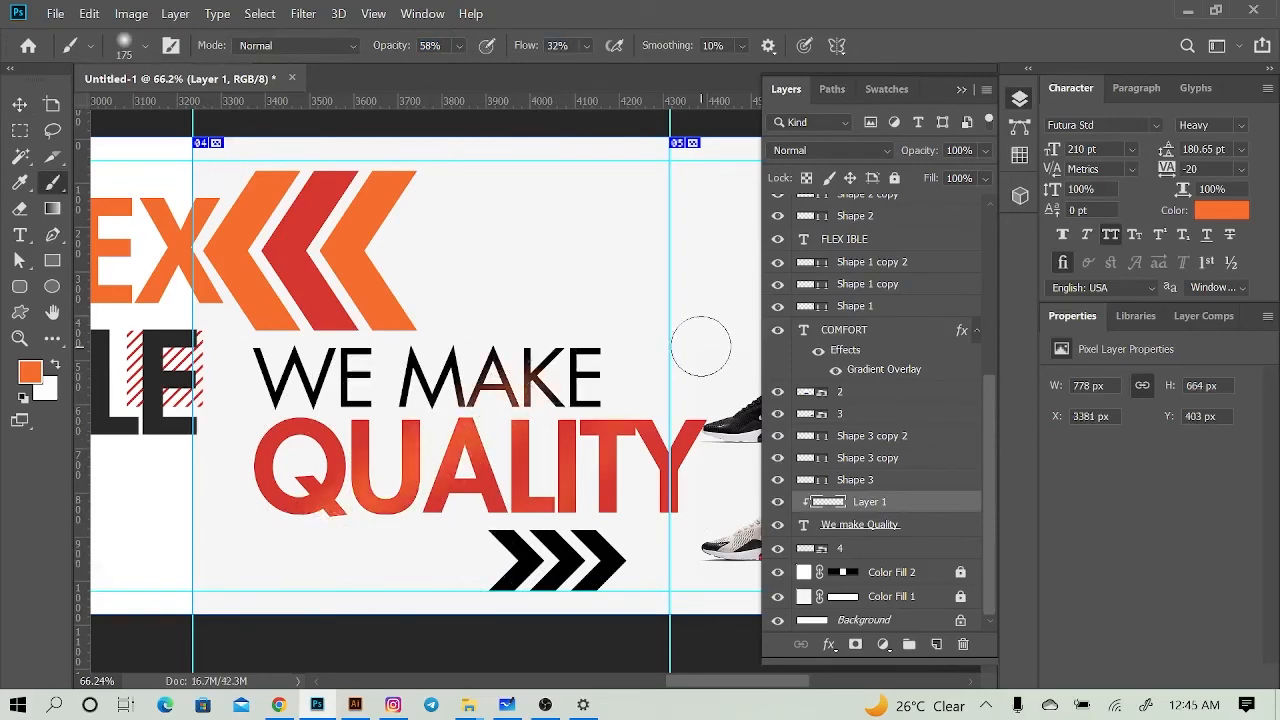
{"action": "scroll", "coordinate": [540, 530], "scroll_direction": "down", "scroll_amount": 3}
{"action": "scroll", "coordinate": [480, 550], "scroll_direction": "up", "scroll_amount": 2}
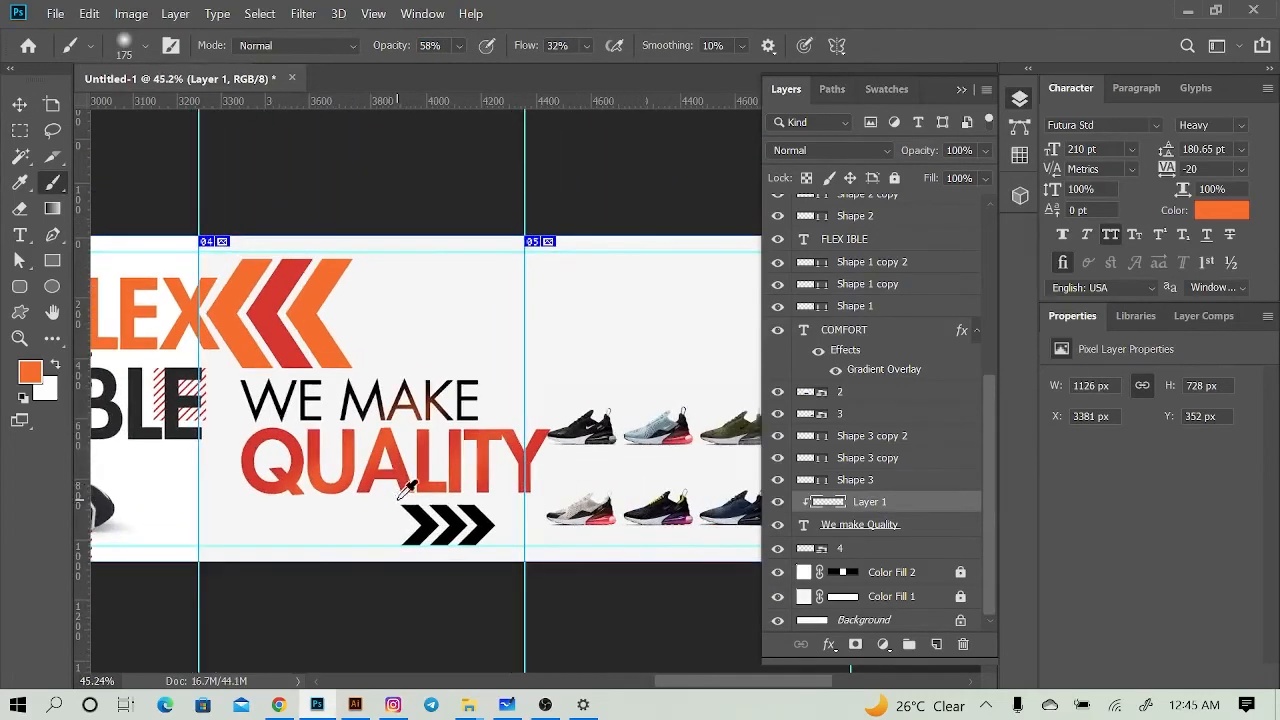
{"action": "scroll", "coordinate": [612, 500], "scroll_direction": "down", "scroll_amount": 2}
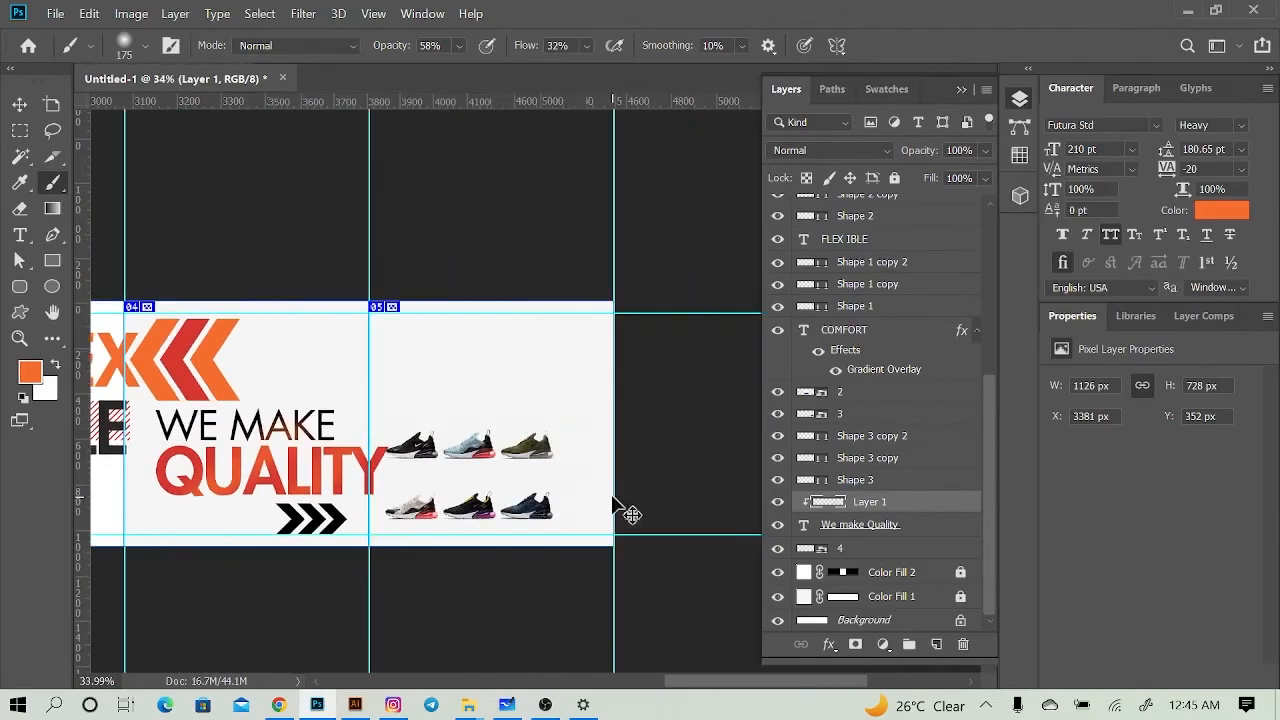
Step: Shift the sneaker collection image sideways to sit nearer the middle of the fifth slide
{"action": "key", "text": "v"}
{"action": "left_click_drag", "start_coordinate": [523, 466], "coordinate": [560, 465]}
{"action": "scroll", "coordinate": [560, 465], "scroll_direction": "up", "scroll_amount": 3}
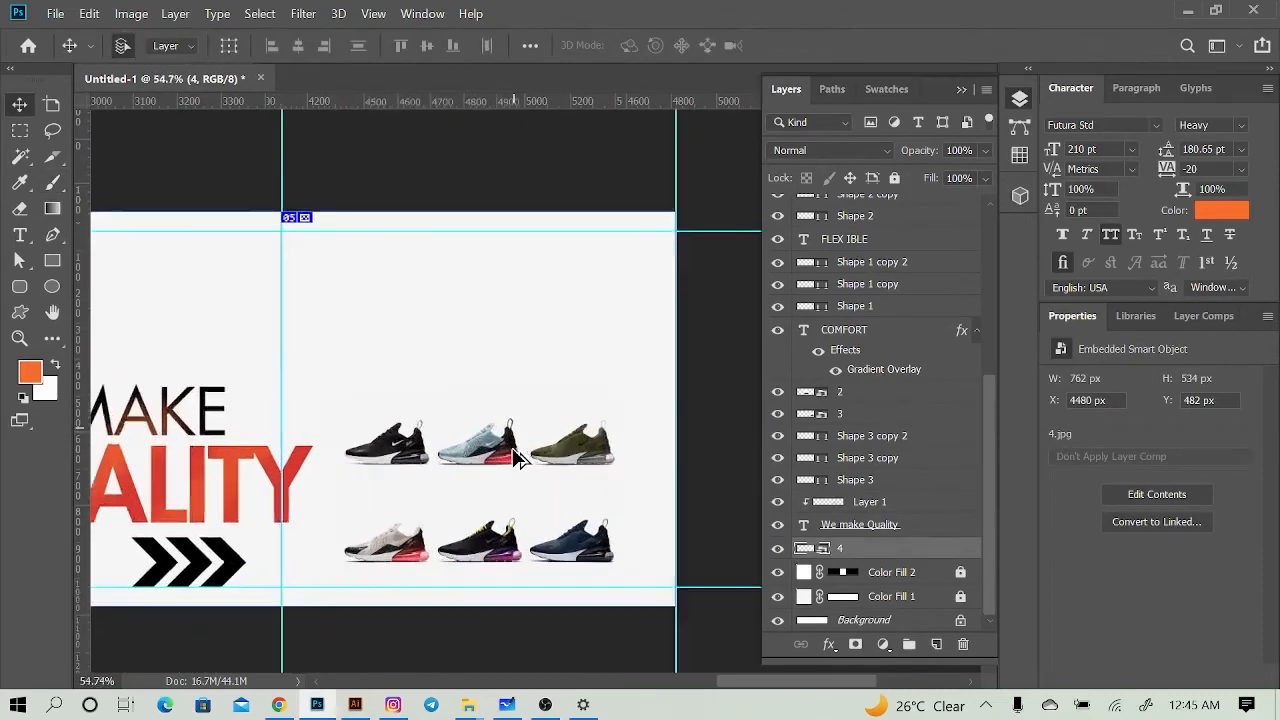
Step: Add the text "WE ARE" above the sneakers on the fifth slide
{"action": "key", "text": "t"}
{"action": "left_click", "coordinate": [346, 258]}
{"action": "type", "text": "WE ARE"}
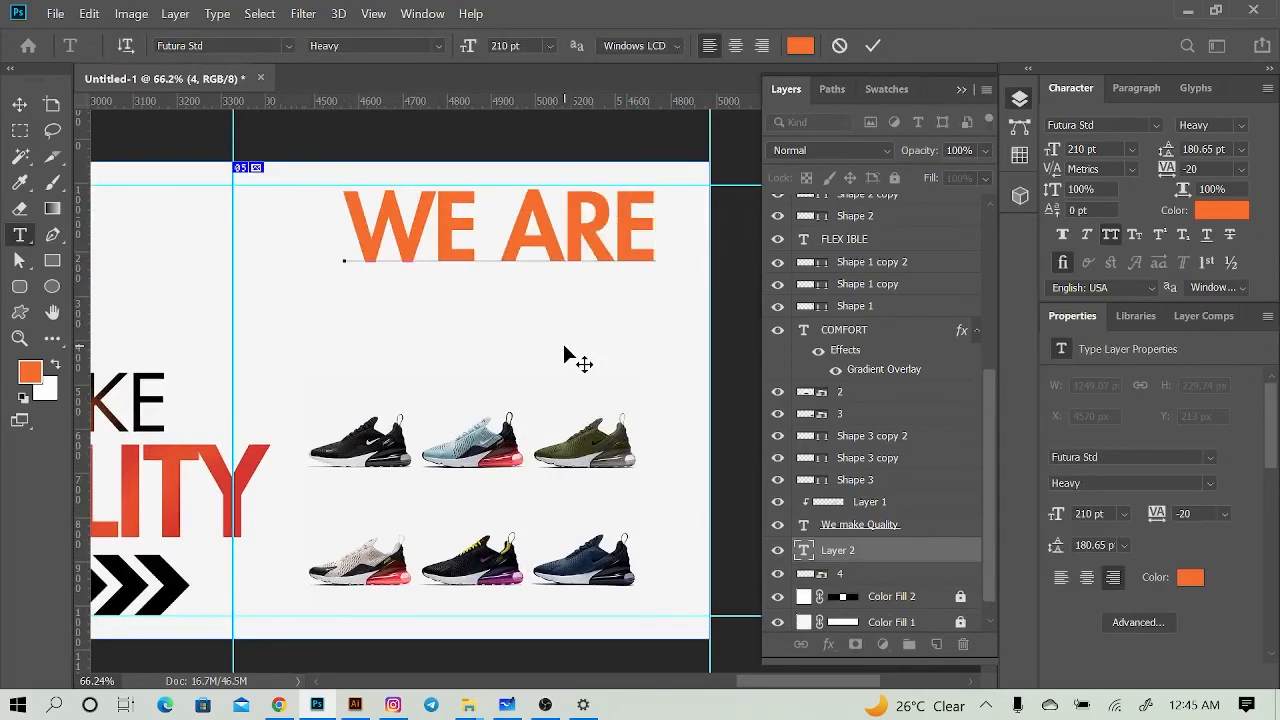
{"action": "key", "text": "Return"}
{"action": "type", "text": "NIKE"}
{"action": "key", "text": "BackSpace"}
{"action": "key", "text": "BackSpace"}
{"action": "key", "text": "BackSpace"}
{"action": "key", "text": "BackSpace"}
{"action": "key", "text": "BackSpace"}
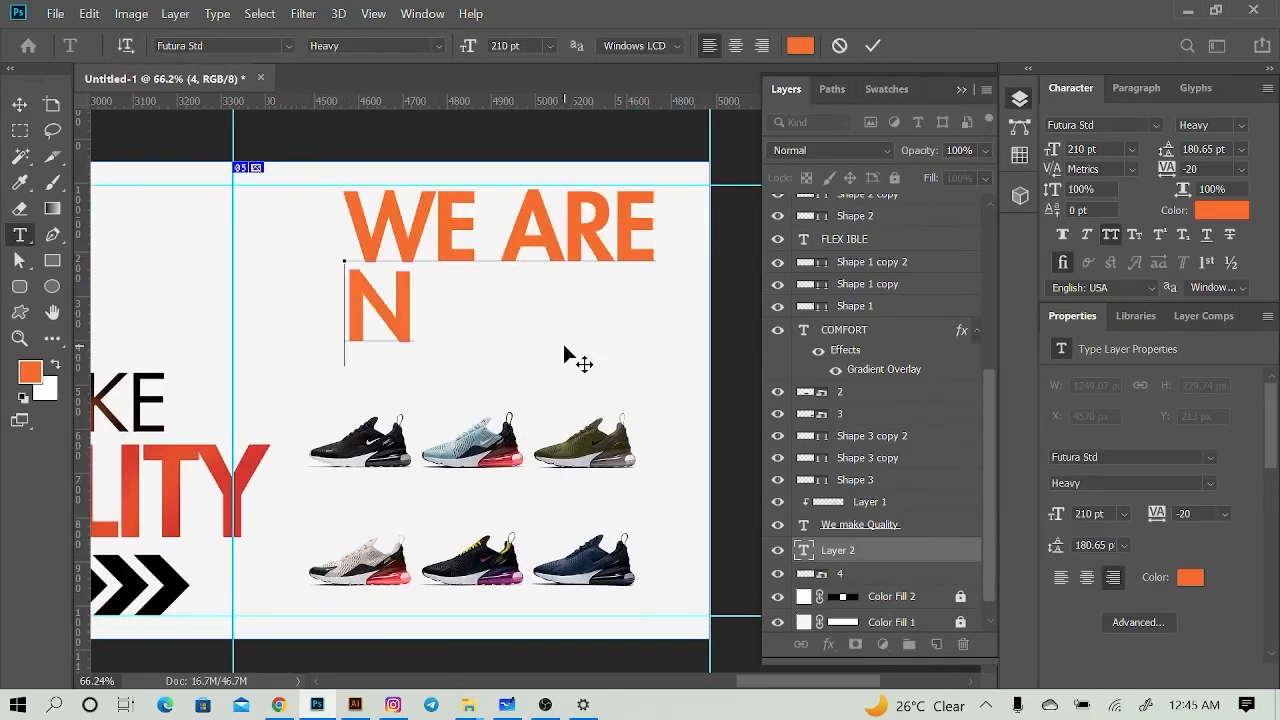
Step: Recolour the WE ARE text with dark grey 292929
{"action": "left_click", "coordinate": [20, 104]}
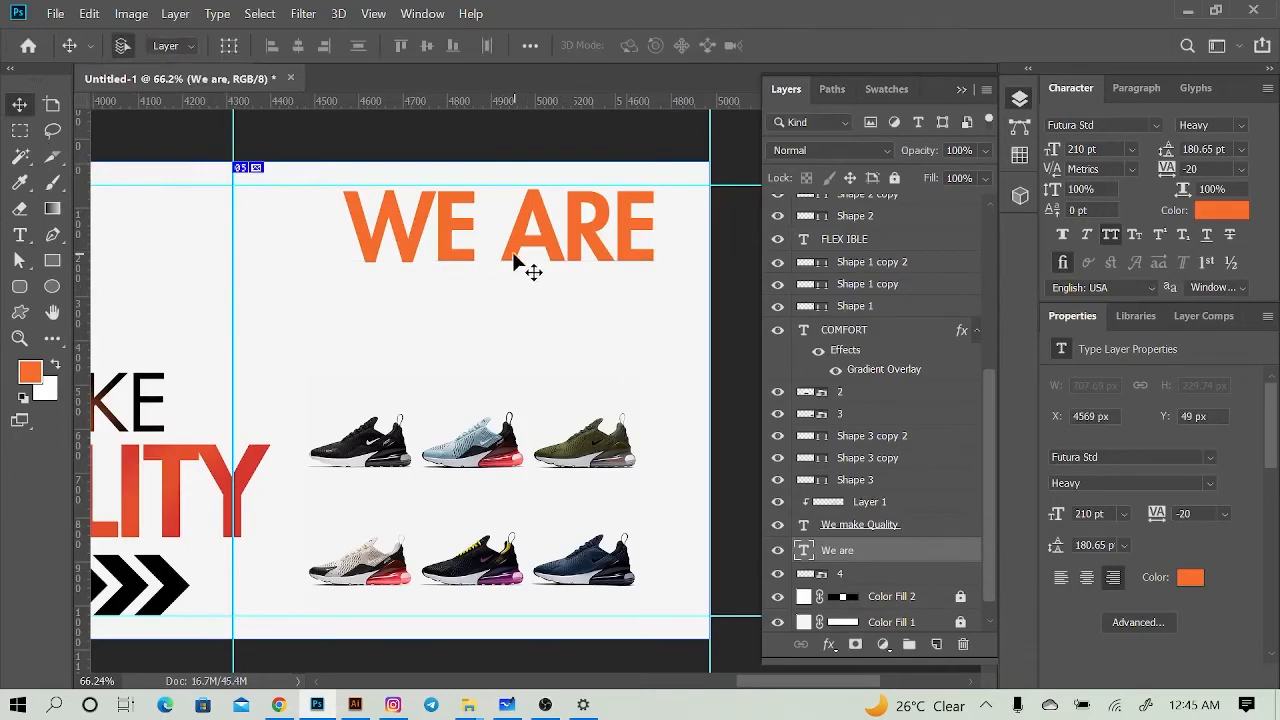
{"action": "double_click", "coordinate": [515, 257]}
{"action": "left_click", "coordinate": [1221, 213]}
{"action": "type", "text": "292929"}
{"action": "key", "text": "Return"}
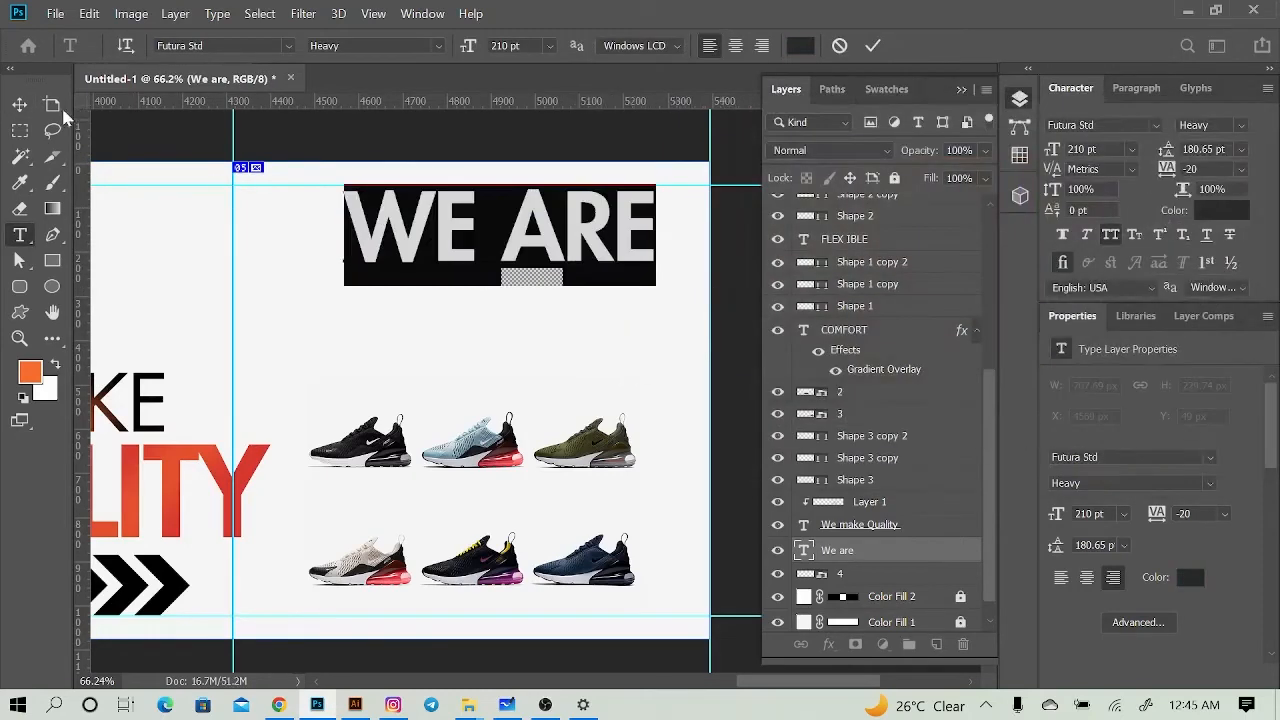
Step: Set the WE ARE text size to 72 pt and centre it roughly above the sneakers
{"action": "left_click", "coordinate": [20, 104]}
{"action": "left_click", "coordinate": [1132, 150]}
{"action": "left_click", "coordinate": [1112, 408]}
{"action": "left_click_drag", "start_coordinate": [464, 267], "coordinate": [519, 322]}
Step: Place the embedded image nike.png, scale it to about 187 px wide and position it below WE ARE
{"action": "left_click", "coordinate": [55, 13]}
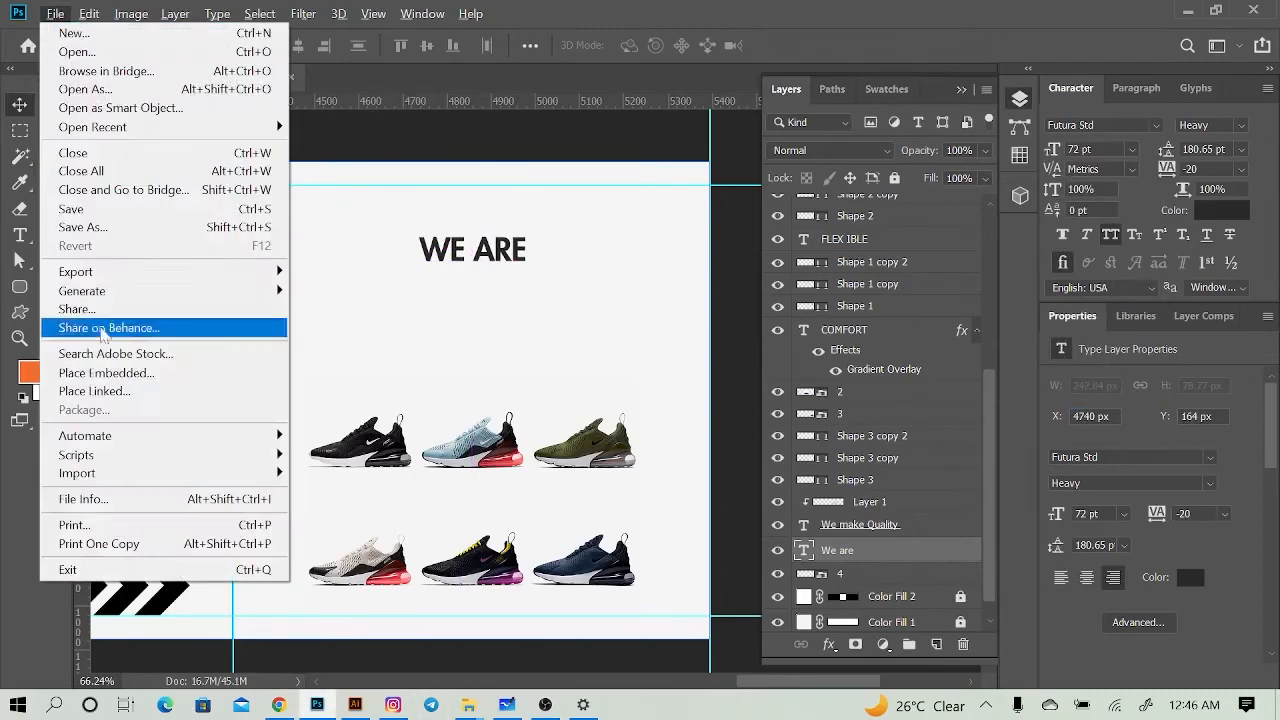
{"action": "left_click", "coordinate": [143, 327]}
{"action": "double_click", "coordinate": [223, 175]}
{"action": "left_click_drag", "start_coordinate": [440, 345], "coordinate": [541, 293]}
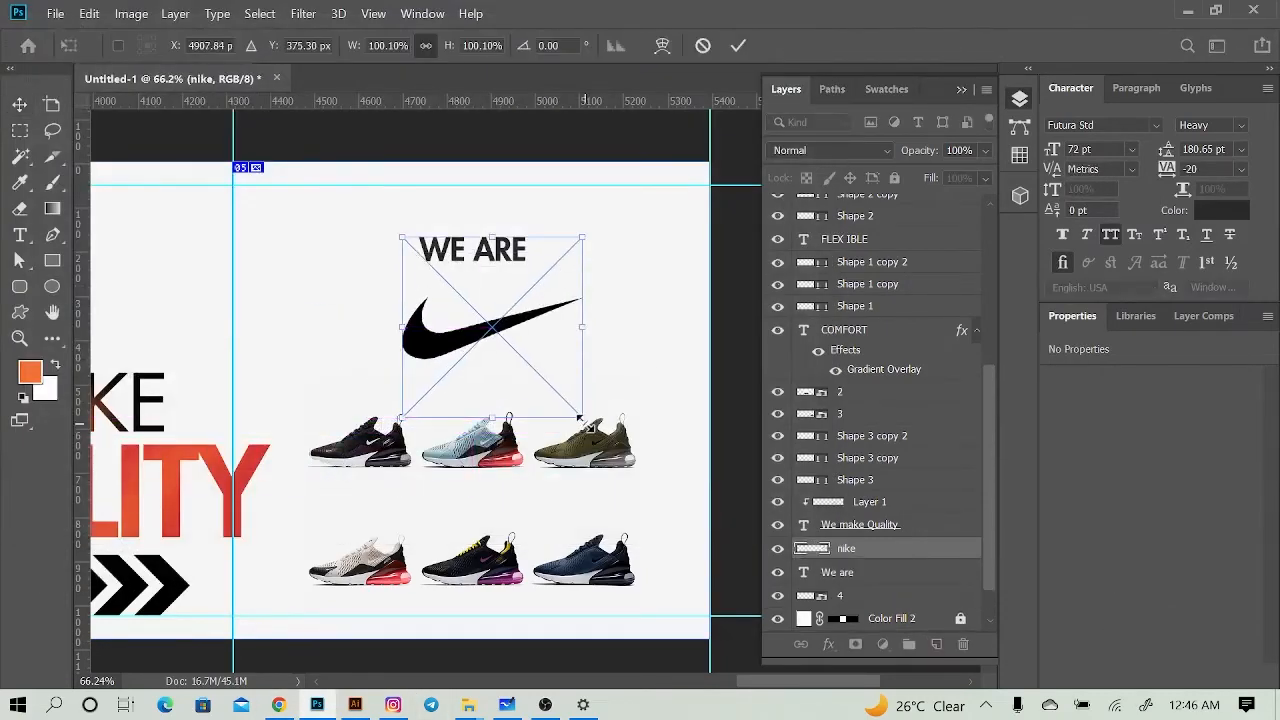
{"action": "left_click_drag", "start_coordinate": [584, 420], "coordinate": [535, 370]}
{"action": "left_click_drag", "start_coordinate": [502, 326], "coordinate": [481, 299]}
{"action": "key", "text": "Return"}
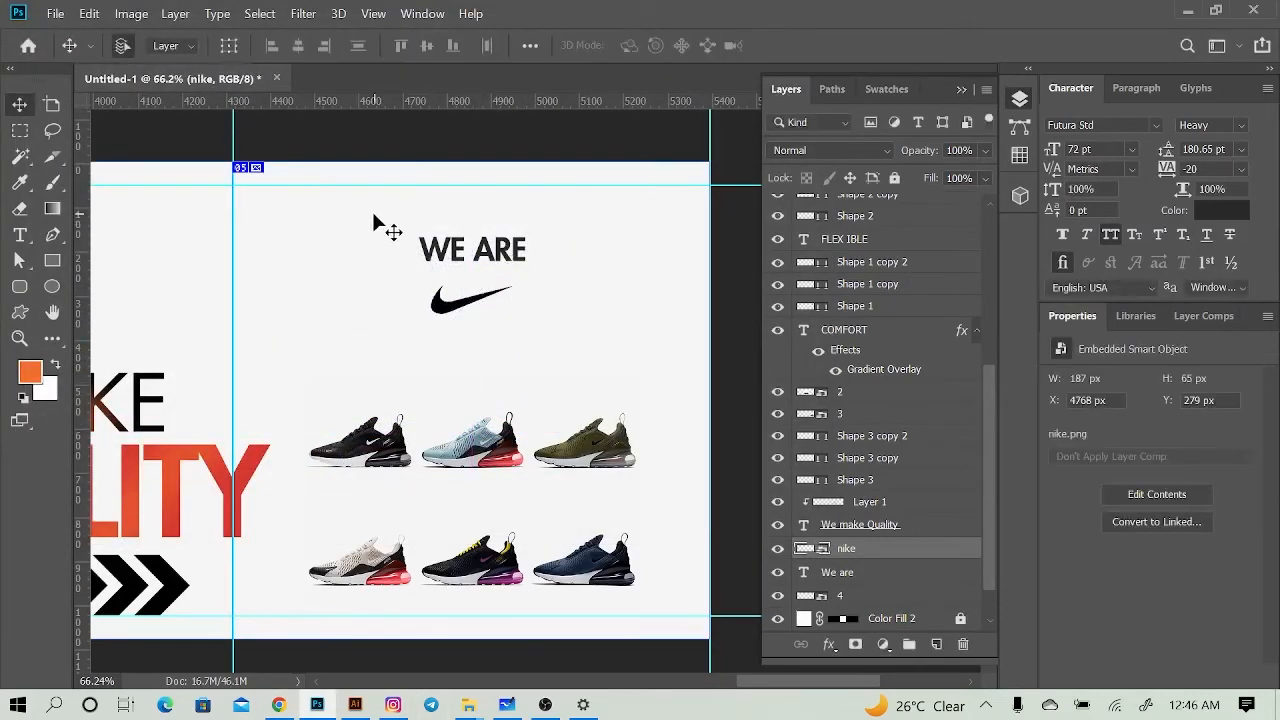
Step: Centre the WE ARE text, Nike logo and sneaker image horizontally on the fifth slide
{"action": "left_click_drag", "start_coordinate": [373, 213], "coordinate": [524, 474]}
{"action": "left_click", "coordinate": [20, 130]}
{"action": "left_click_drag", "start_coordinate": [711, 160], "coordinate": [235, 650]}
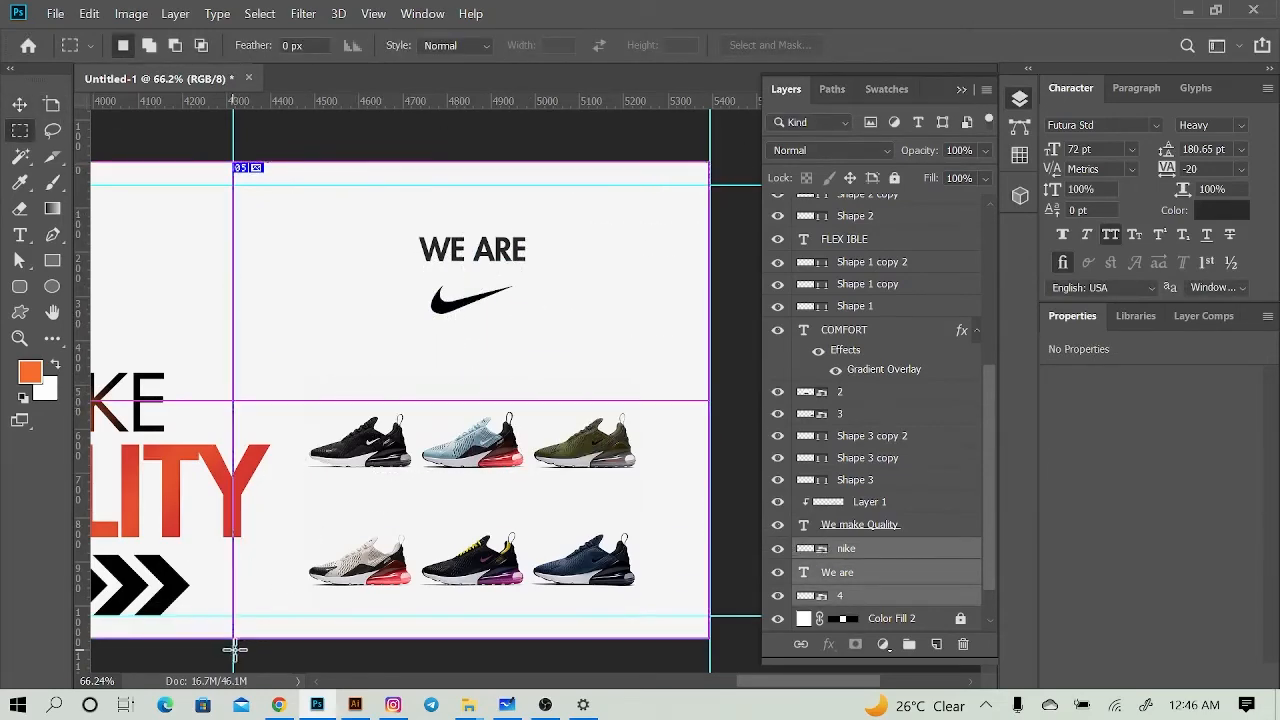
{"action": "key", "text": "v"}
{"action": "left_click", "coordinate": [298, 46]}
{"action": "key", "text": "ctrl+d"}
Step: Examine the whole carousel from end to end, checking the transitions between the slides
{"action": "scroll", "coordinate": [540, 437], "scroll_direction": "down", "scroll_amount": 3}
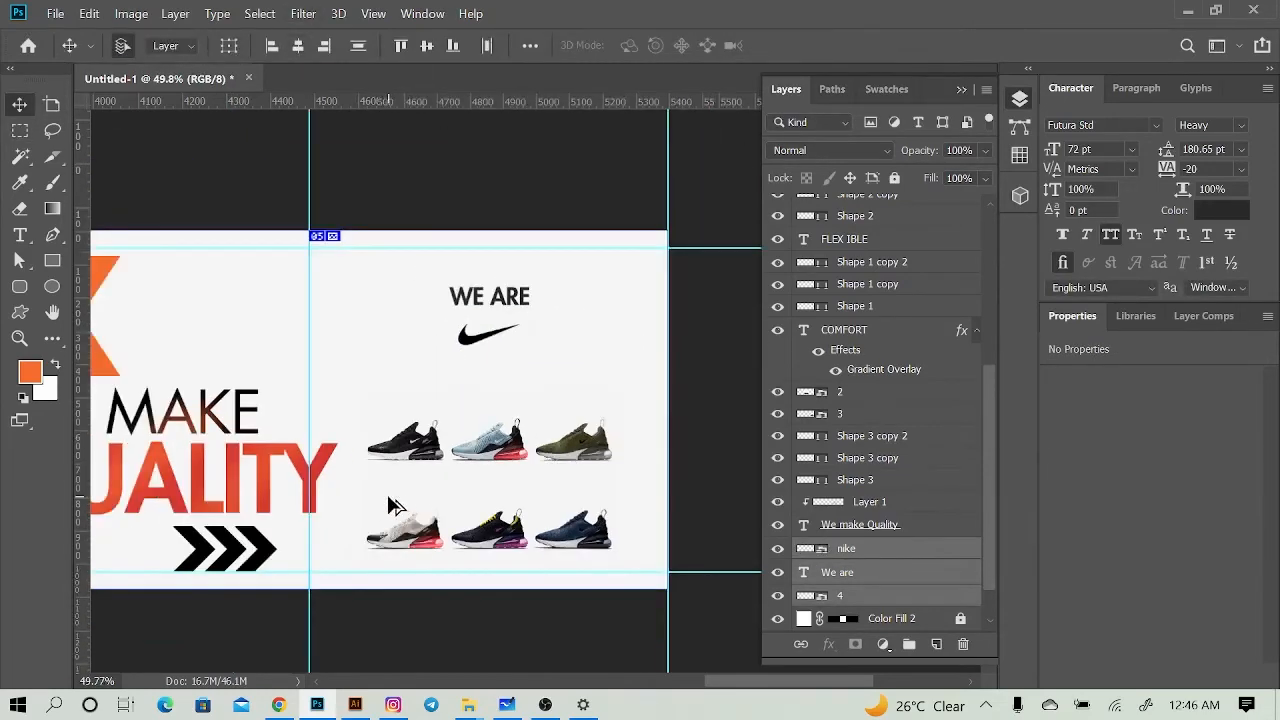
{"action": "scroll", "coordinate": [388, 502], "scroll_direction": "down", "scroll_amount": 4}
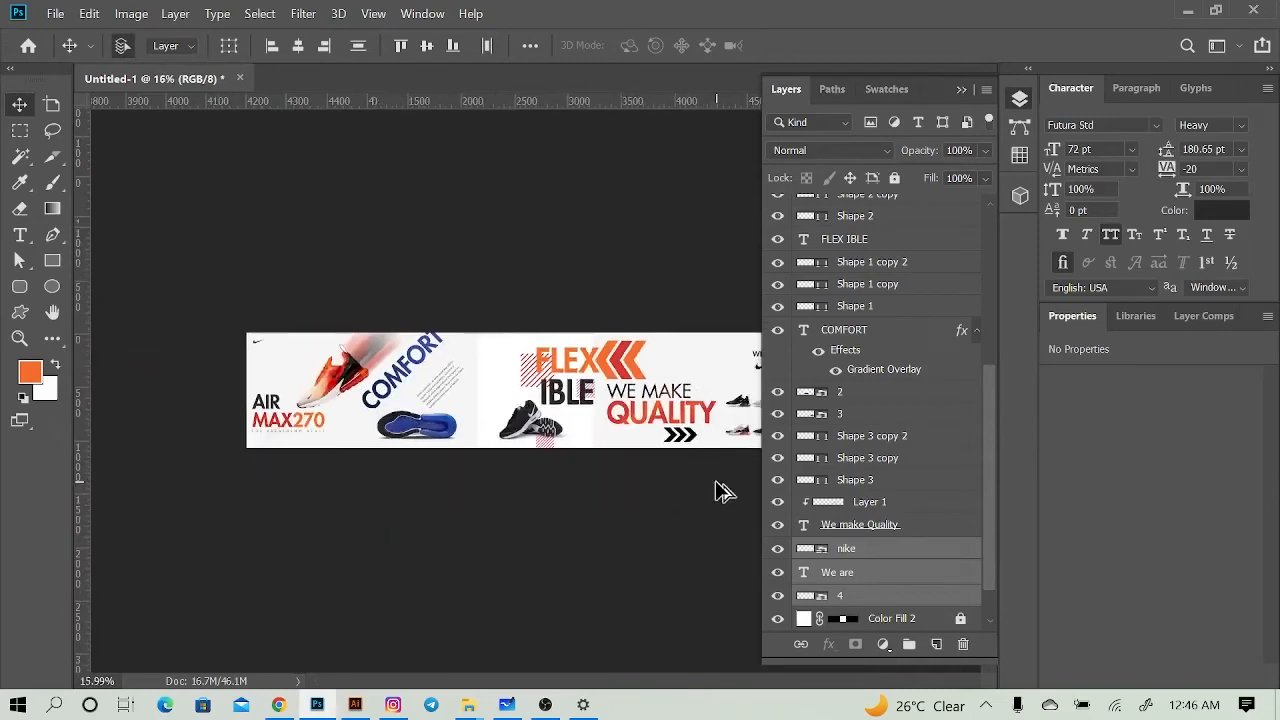
{"action": "scroll", "coordinate": [718, 490], "scroll_direction": "up", "scroll_amount": 5}
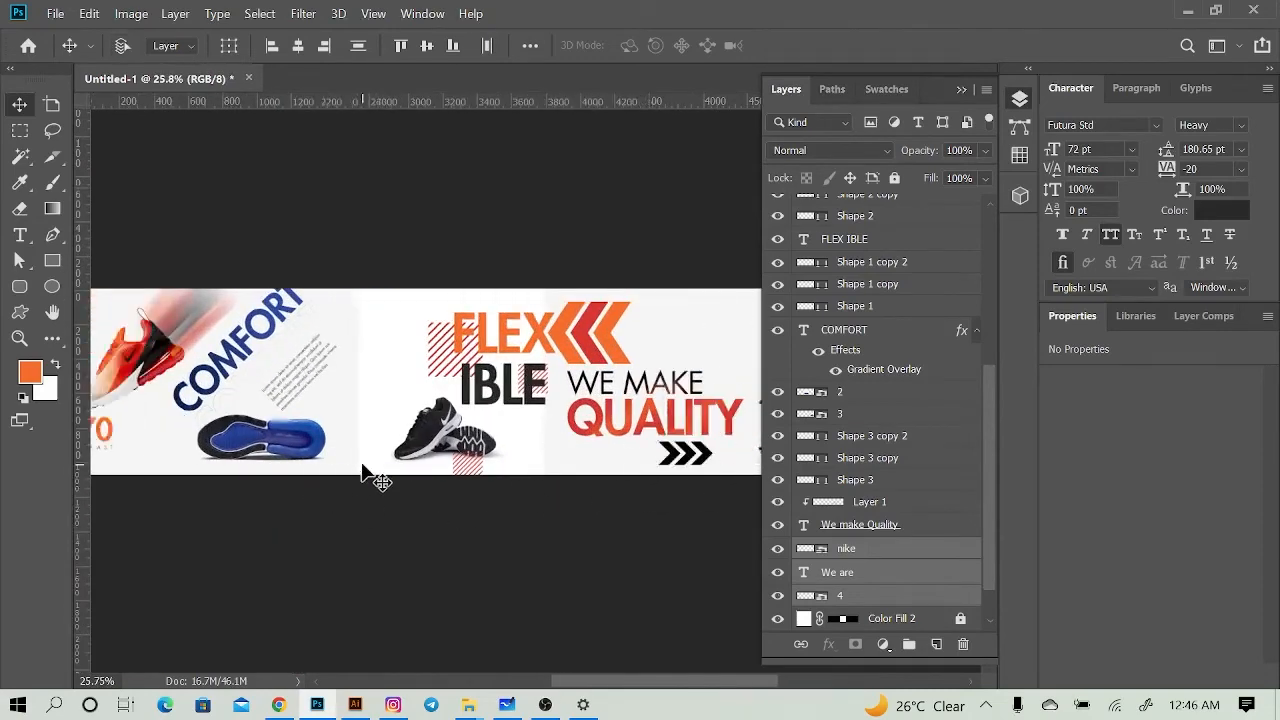
{"action": "scroll", "coordinate": [505, 462], "scroll_direction": "left", "scroll_amount": 2}
{"action": "scroll", "coordinate": [505, 462], "scroll_direction": "right", "scroll_amount": 6}
{"action": "scroll", "coordinate": [505, 462], "scroll_direction": "left", "scroll_amount": 6}
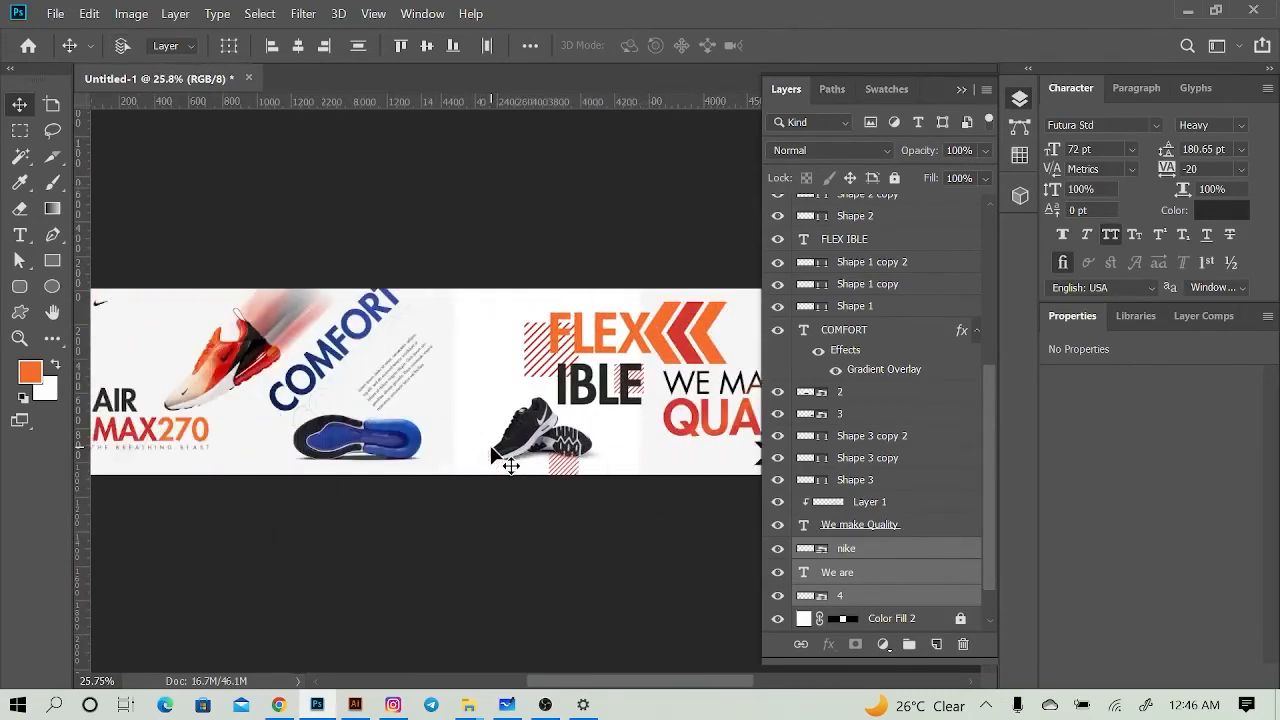
{"action": "scroll", "coordinate": [491, 452], "scroll_direction": "left", "scroll_amount": 4}
{"action": "scroll", "coordinate": [386, 454], "scroll_direction": "up", "scroll_amount": 8}
{"action": "left_click_drag", "start_coordinate": [460, 440], "coordinate": [266, 540]}
{"action": "left_click_drag", "start_coordinate": [740, 464], "coordinate": [506, 437]}
Step: Unlock Color Fill 2 and brush black on its mask at 100% opacity and flow along the seam between the COMFORT and FLEXIBLE slides
{"action": "left_click", "coordinate": [398, 398], "text": "ctrl"}
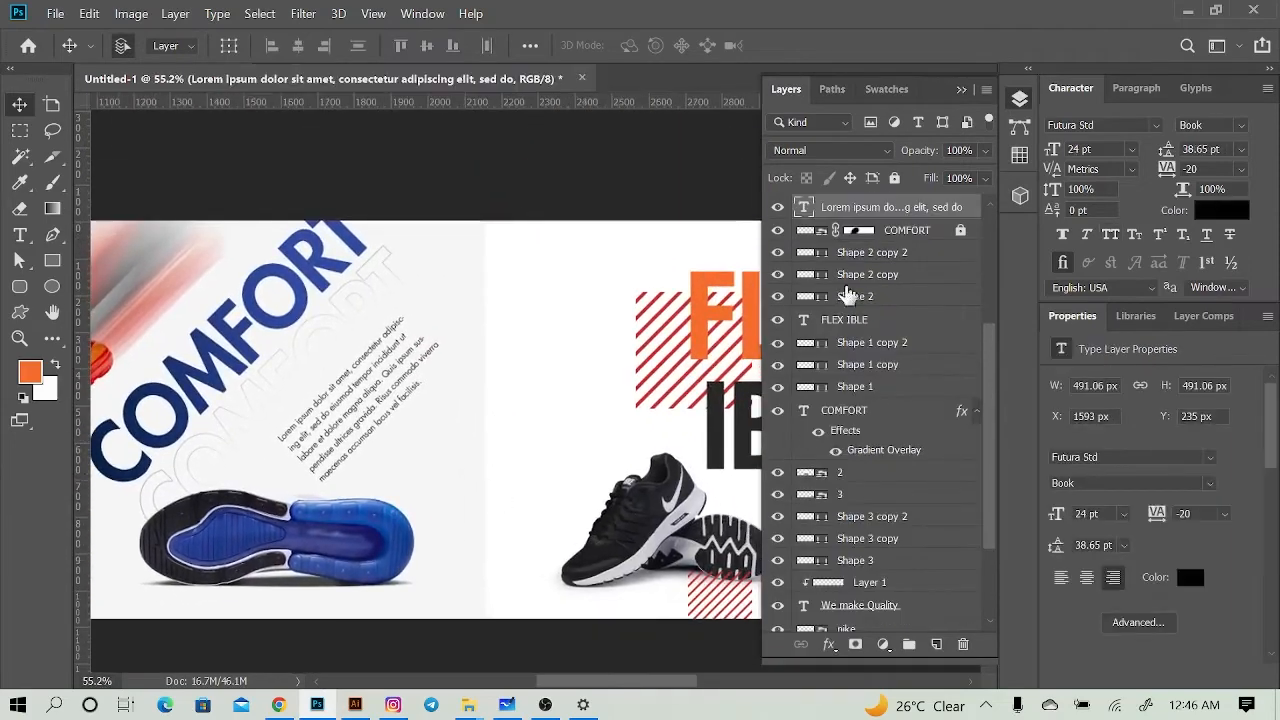
{"action": "left_click", "coordinate": [626, 388]}
{"action": "scroll", "coordinate": [906, 533], "scroll_direction": "down", "scroll_amount": 3}
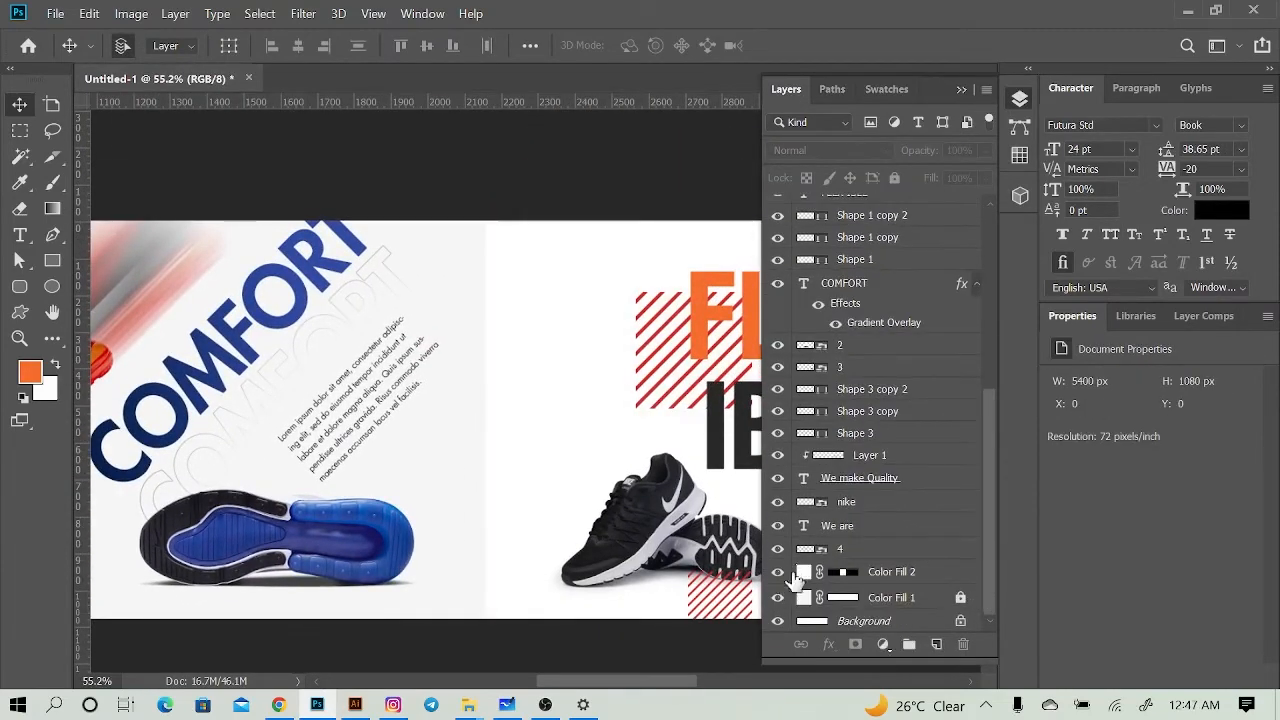
{"action": "left_click", "coordinate": [840, 572]}
{"action": "key", "text": "b"}
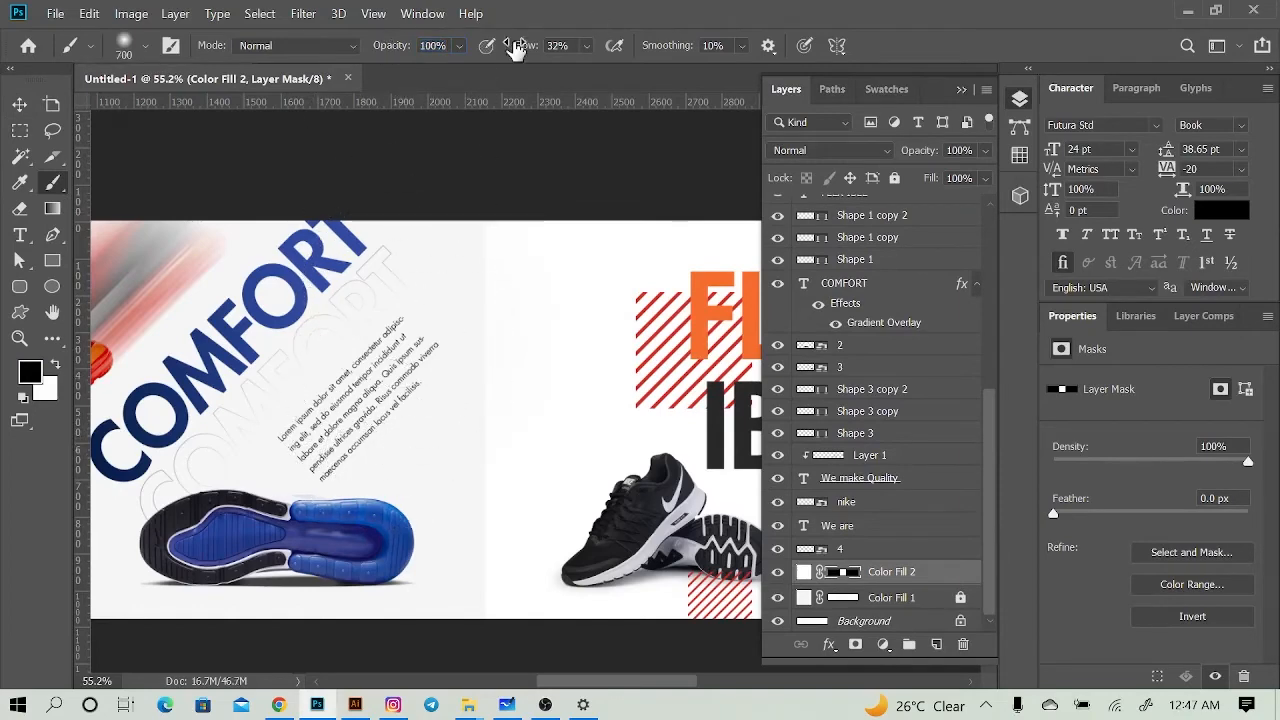
{"action": "left_click_drag", "start_coordinate": [516, 48], "coordinate": [584, 49]}
{"action": "mouse_move", "coordinate": [428, 263]}
{"action": "left_mouse_down"}
{"action": "mouse_move", "coordinate": [397, 423]}
{"action": "mouse_move", "coordinate": [391, 595]}
{"action": "mouse_move", "coordinate": [403, 224]}
{"action": "mouse_move", "coordinate": [389, 549]}
{"action": "left_mouse_up"}
{"action": "scroll", "coordinate": [387, 533], "scroll_direction": "down", "scroll_amount": 6}
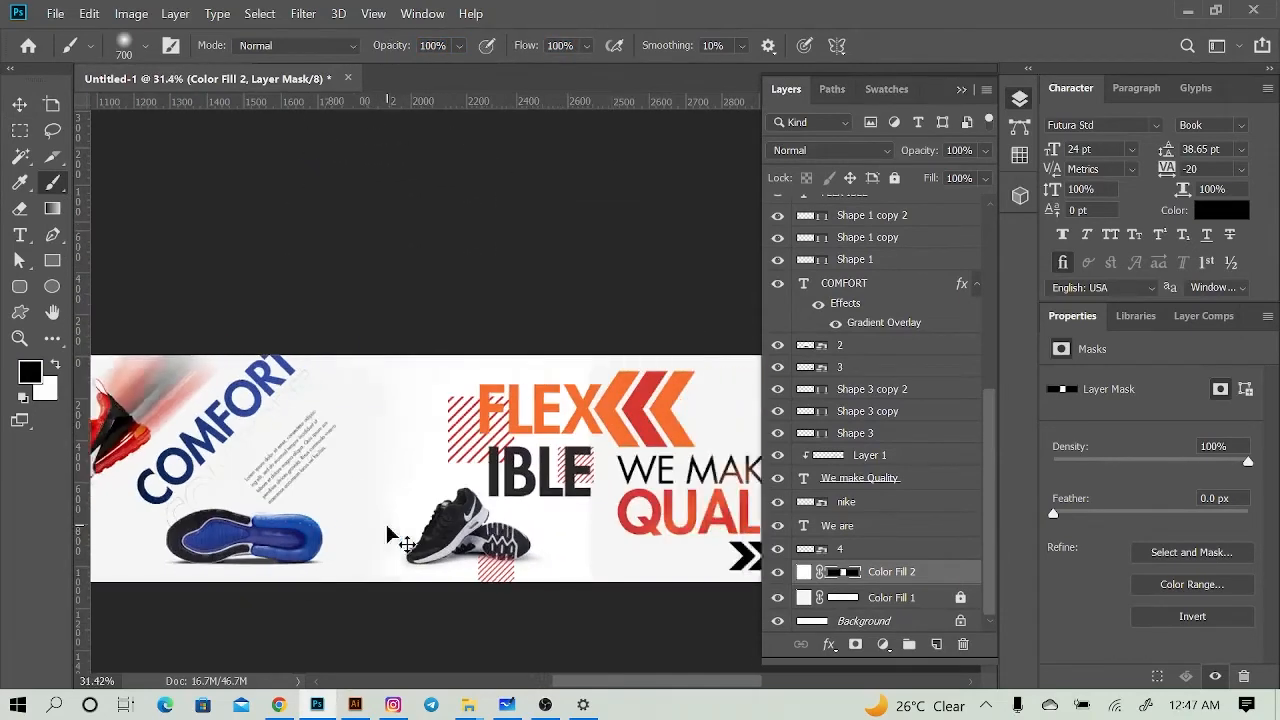
Step: Examine the carousel from the FLEXIBLE slide to the last slide and back to the first, checking the background transitions
{"action": "scroll", "coordinate": [390, 537], "scroll_direction": "right", "scroll_amount": 3}
{"action": "scroll", "coordinate": [491, 560], "scroll_direction": "up", "scroll_amount": 5}
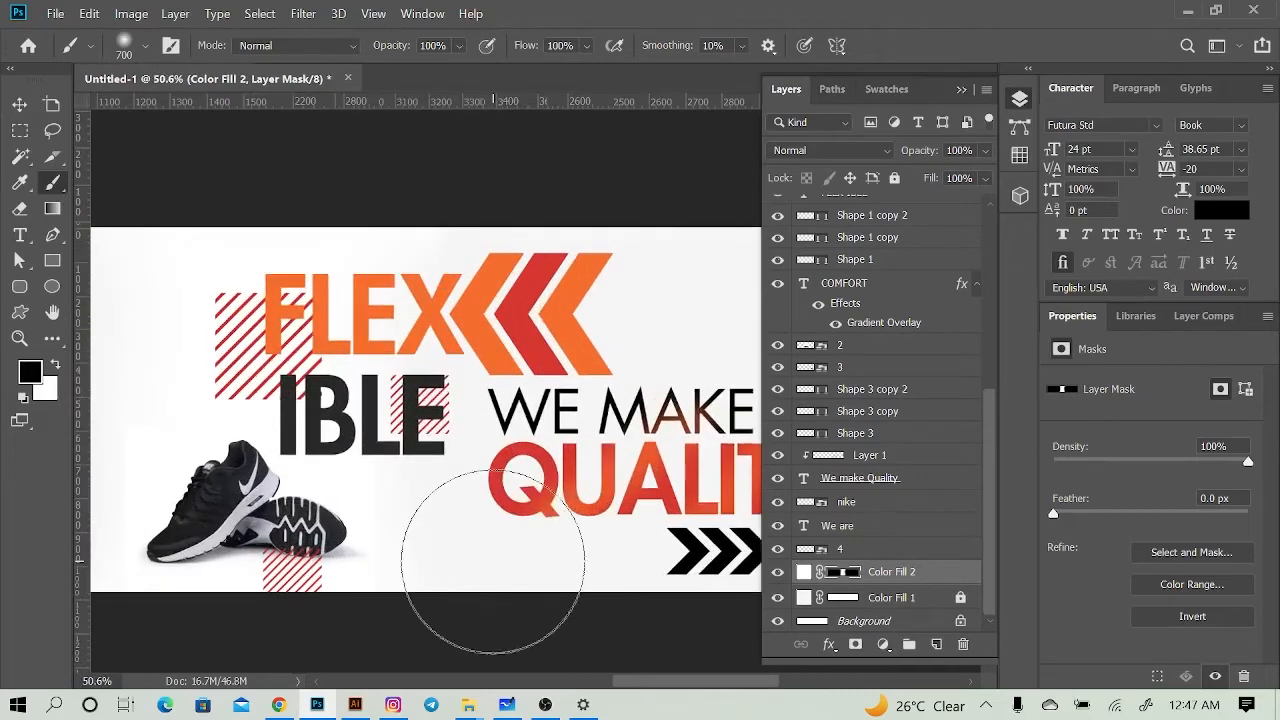
{"action": "key", "text": "v"}
{"action": "scroll", "coordinate": [489, 557], "scroll_direction": "down", "scroll_amount": 10}
{"action": "scroll", "coordinate": [500, 543], "scroll_direction": "up", "scroll_amount": 6}
{"action": "left_click_drag", "start_coordinate": [586, 495], "coordinate": [333, 616]}
{"action": "left_click_drag", "start_coordinate": [730, 550], "coordinate": [430, 510]}
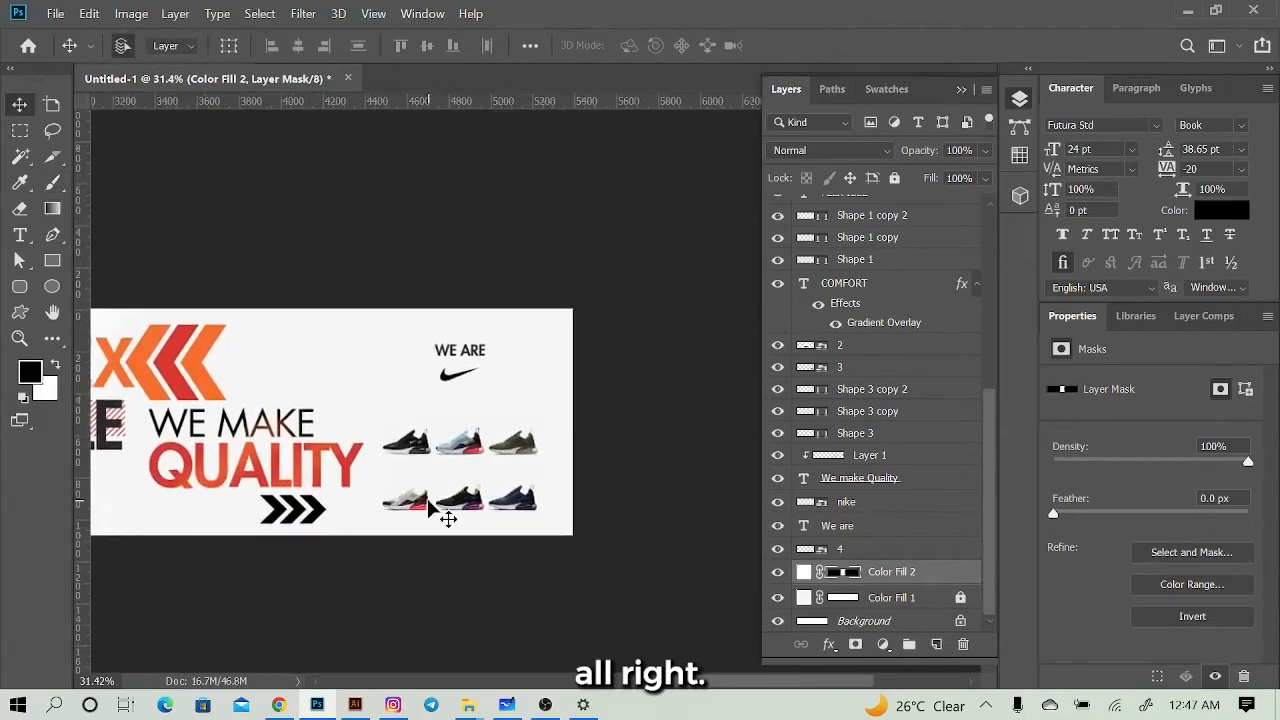
{"action": "left_click_drag", "start_coordinate": [388, 438], "coordinate": [634, 393]}
{"action": "left_click_drag", "start_coordinate": [352, 438], "coordinate": [538, 407]}
{"action": "left_click_drag", "start_coordinate": [323, 367], "coordinate": [573, 415]}
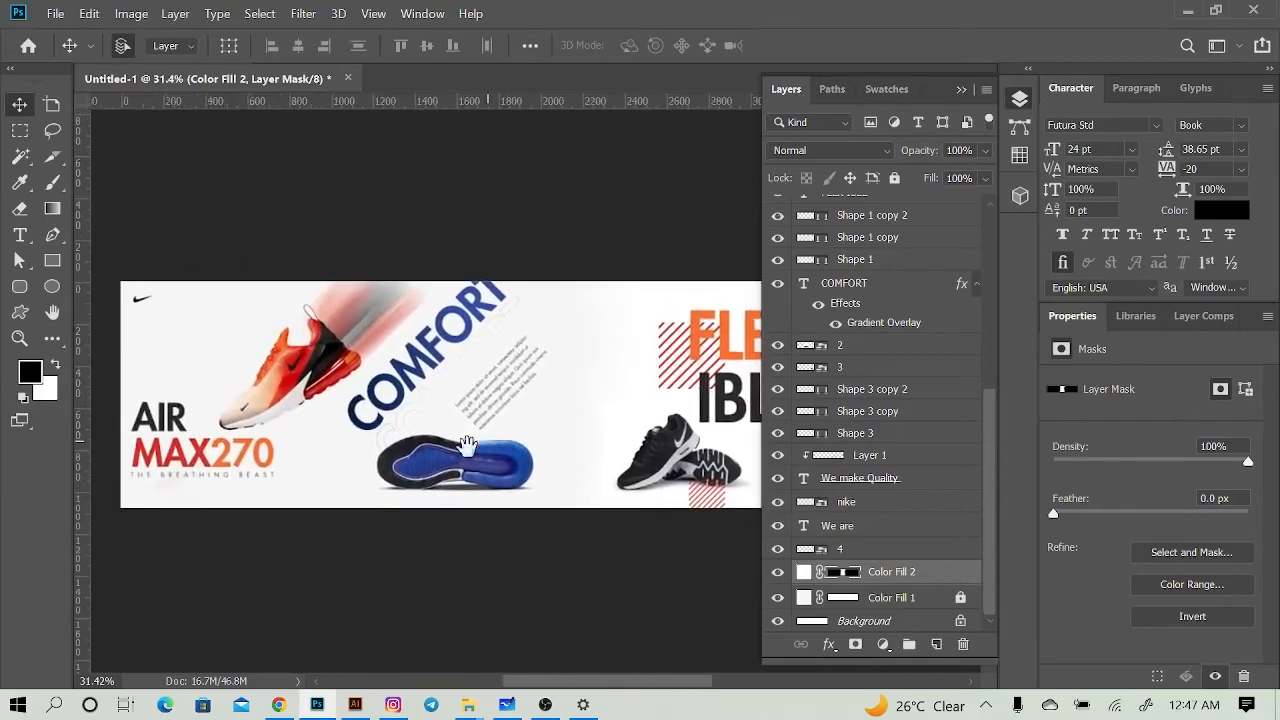
{"action": "left_click_drag", "start_coordinate": [166, 459], "coordinate": [274, 454]}
Step: Add a new empty layer directly beneath the red sneaker layer 1 on the first slide
{"action": "scroll", "coordinate": [296, 480], "scroll_direction": "up", "scroll_amount": 5}
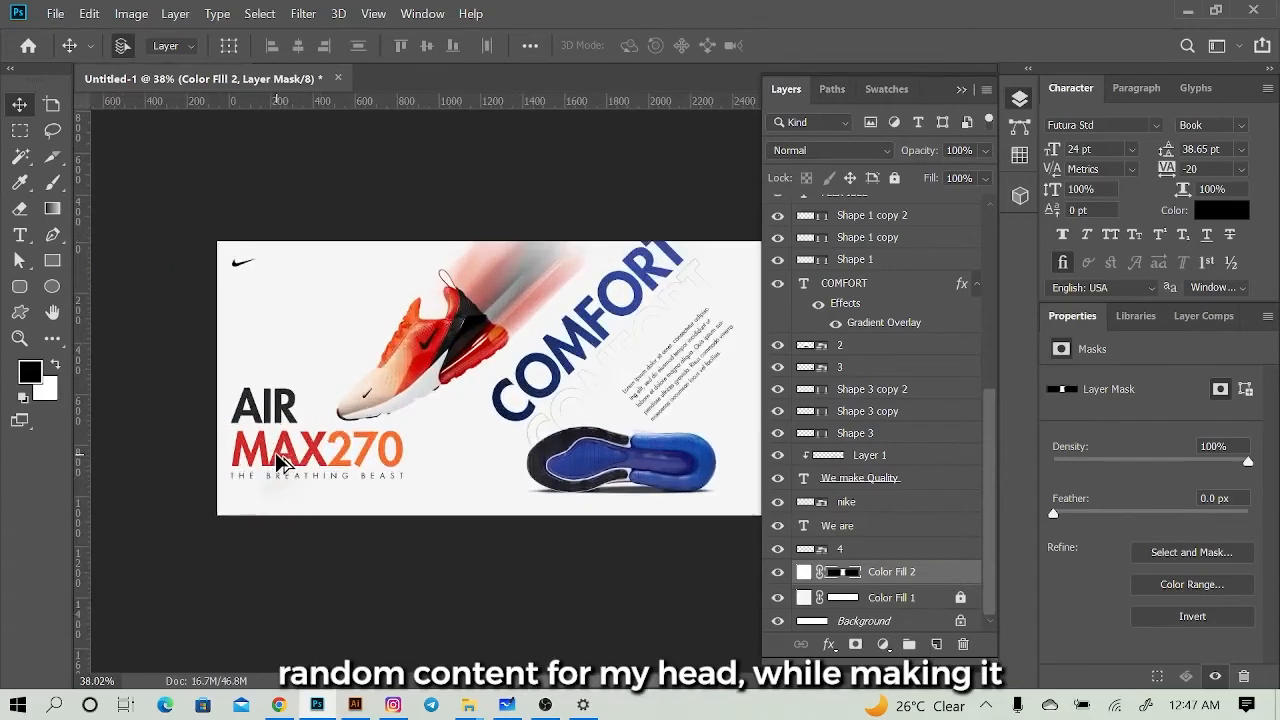
{"action": "scroll", "coordinate": [322, 517], "scroll_direction": "up", "scroll_amount": 2}
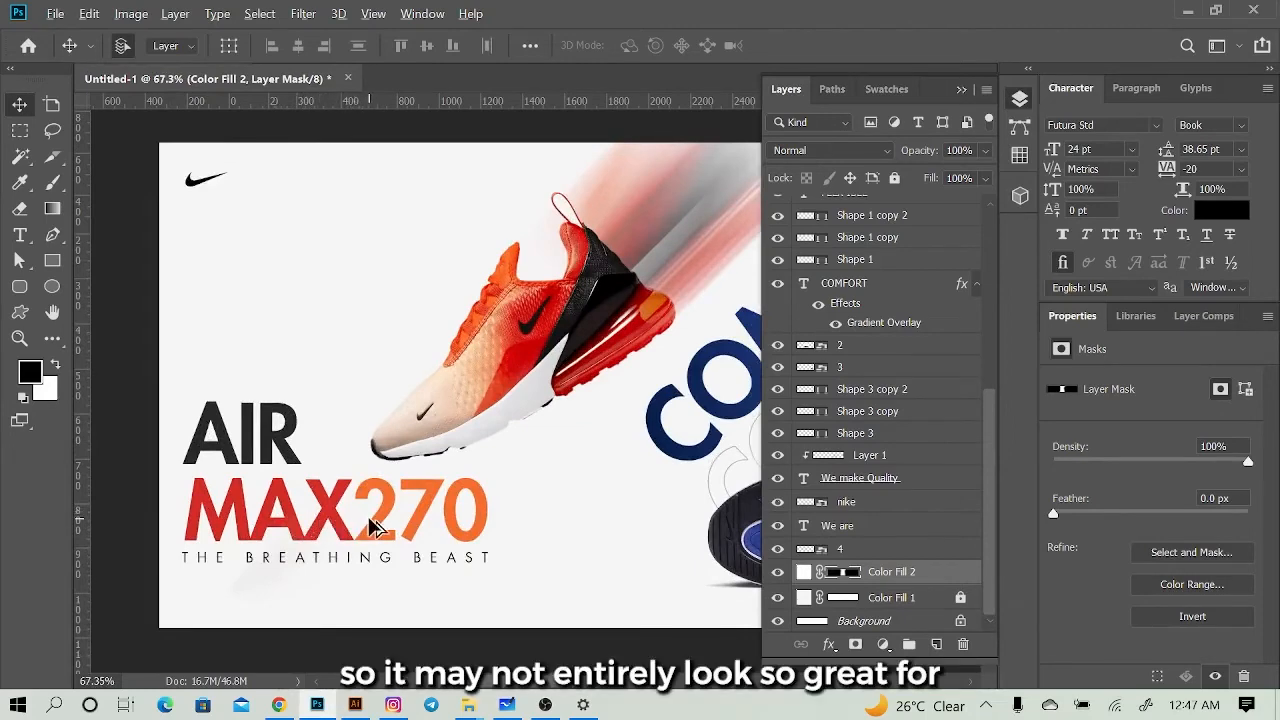
{"action": "scroll", "coordinate": [370, 527], "scroll_direction": "down", "scroll_amount": 1}
{"action": "scroll", "coordinate": [470, 505], "scroll_direction": "up", "scroll_amount": 2}
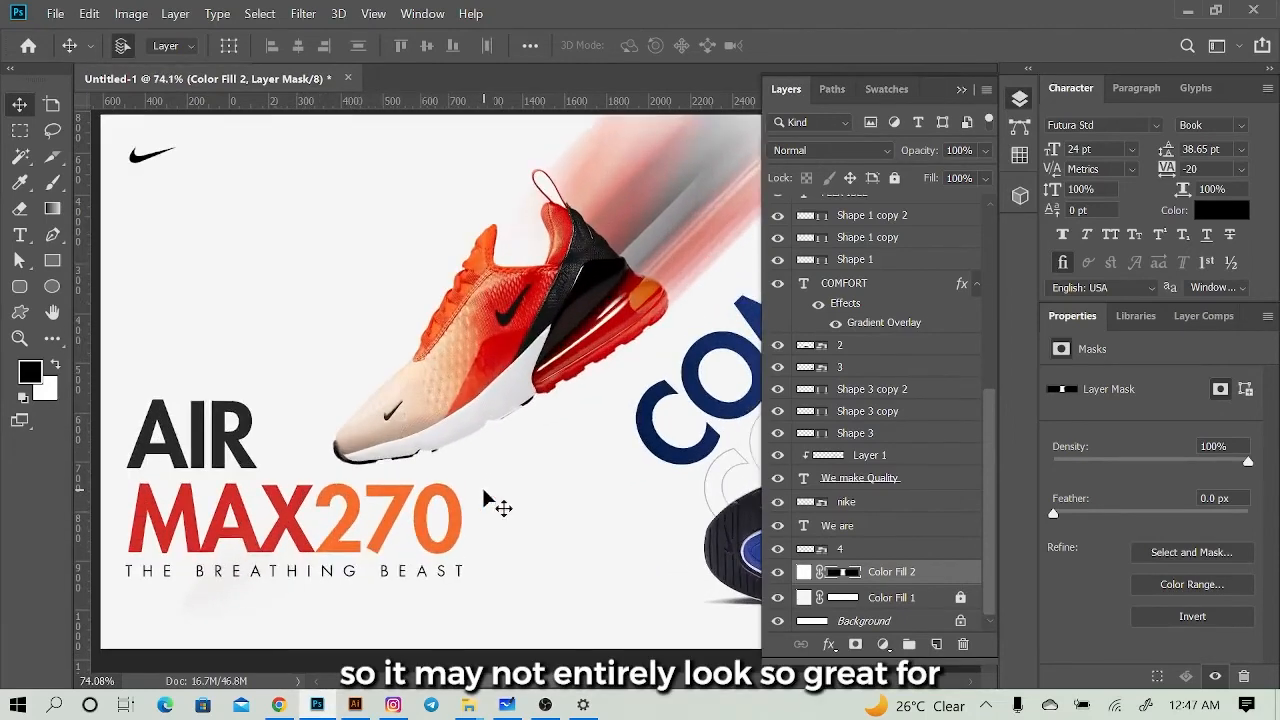
{"action": "scroll", "coordinate": [540, 387], "scroll_direction": "up", "scroll_amount": 2}
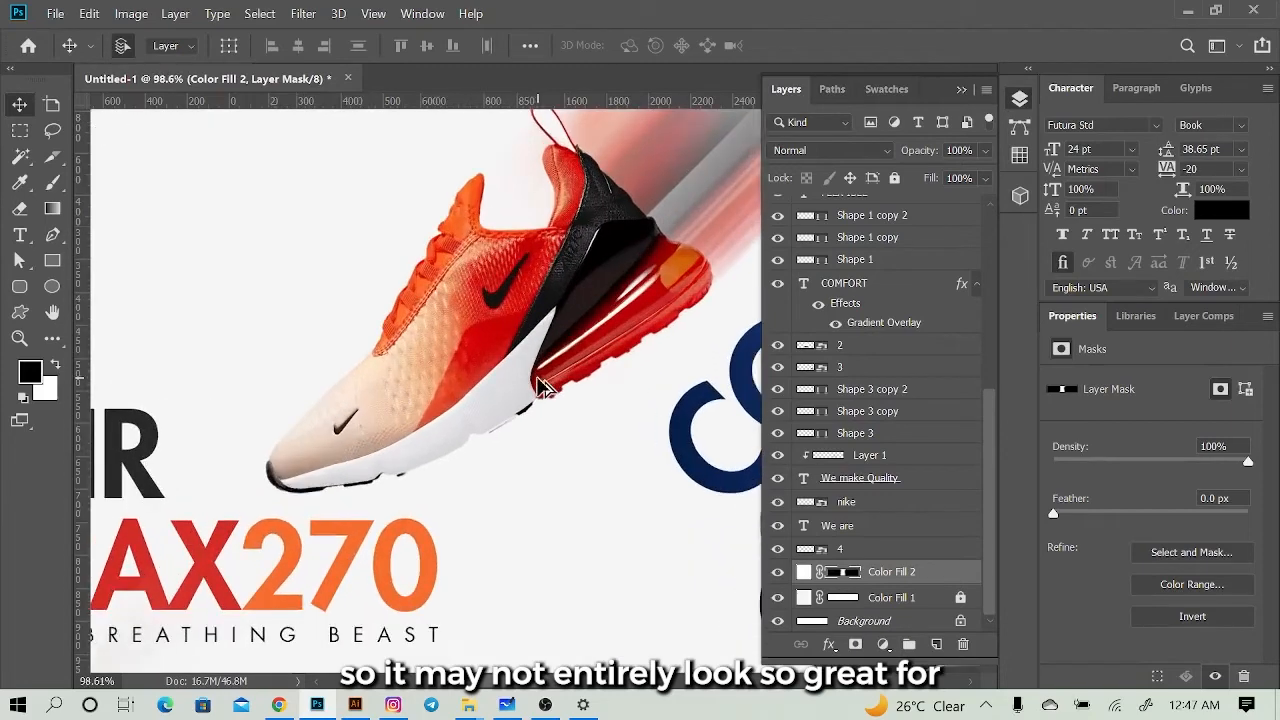
{"action": "left_click", "coordinate": [586, 357]}
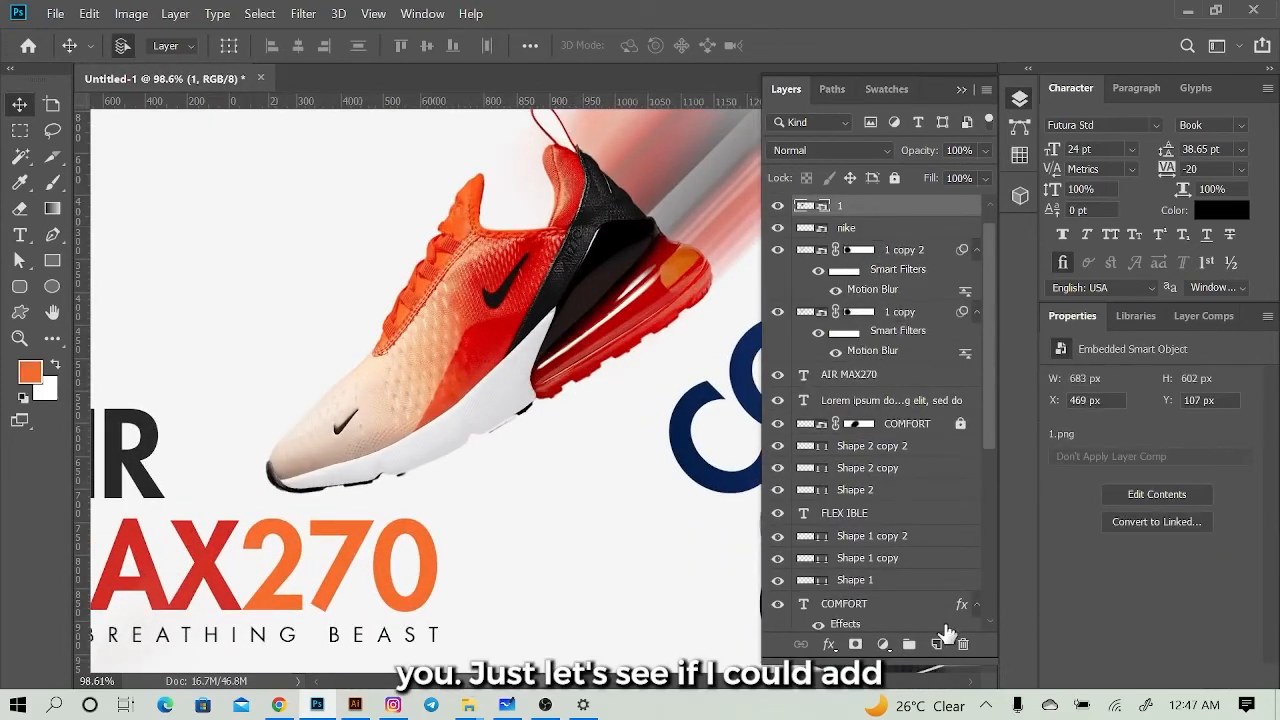
{"action": "left_click", "coordinate": [880, 229]}
{"action": "left_click", "coordinate": [938, 647]}
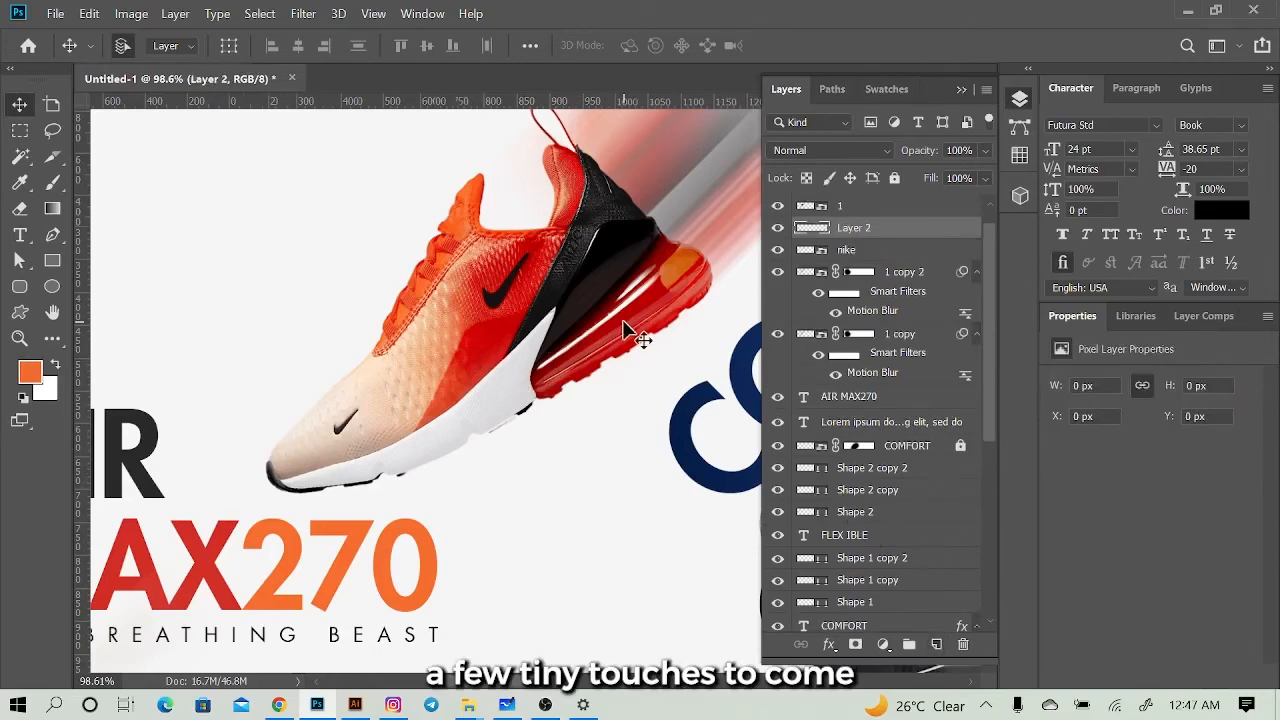
Step: Paint a soft black shadow around the red sneaker on Layer 2 with a 200 to 300 px brush
{"action": "key", "text": "b"}
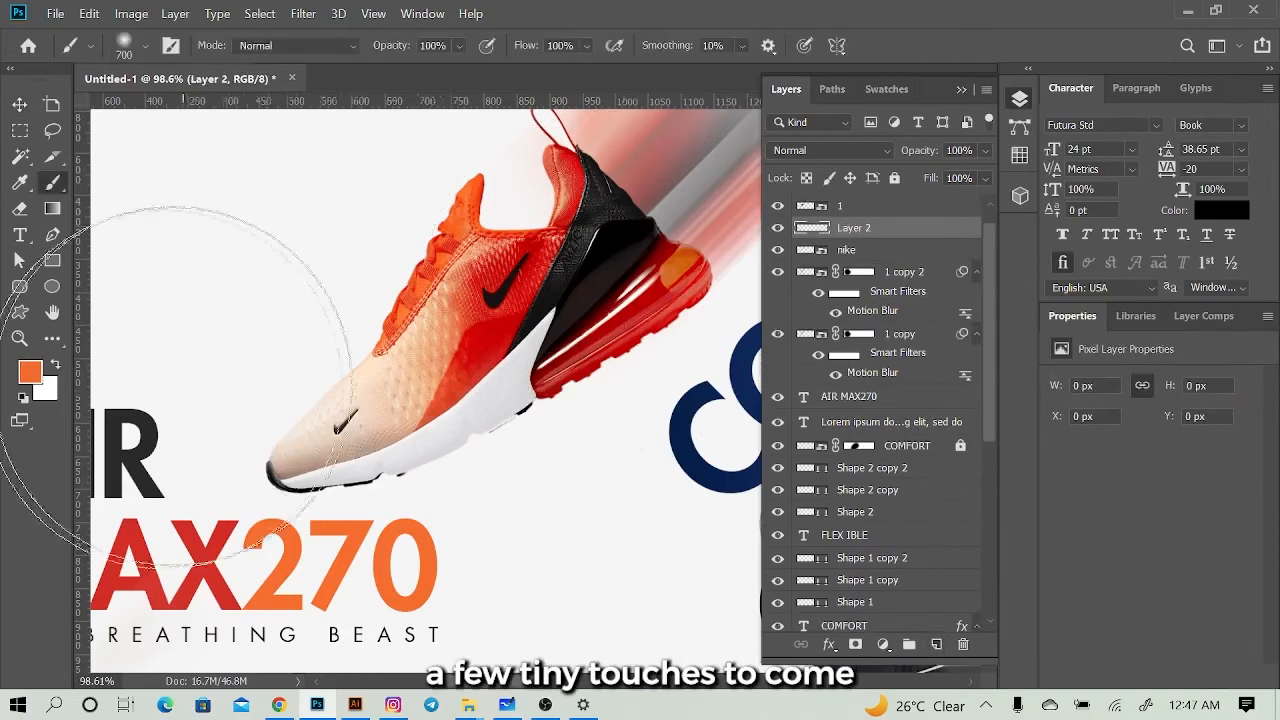
{"action": "key", "text": "bracketleft"}
{"action": "key", "text": "bracketleft"}
{"action": "key", "text": "bracketleft"}
{"action": "key", "text": "bracketleft"}
{"action": "key", "text": "bracketleft"}
{"action": "key", "text": "bracketleft"}
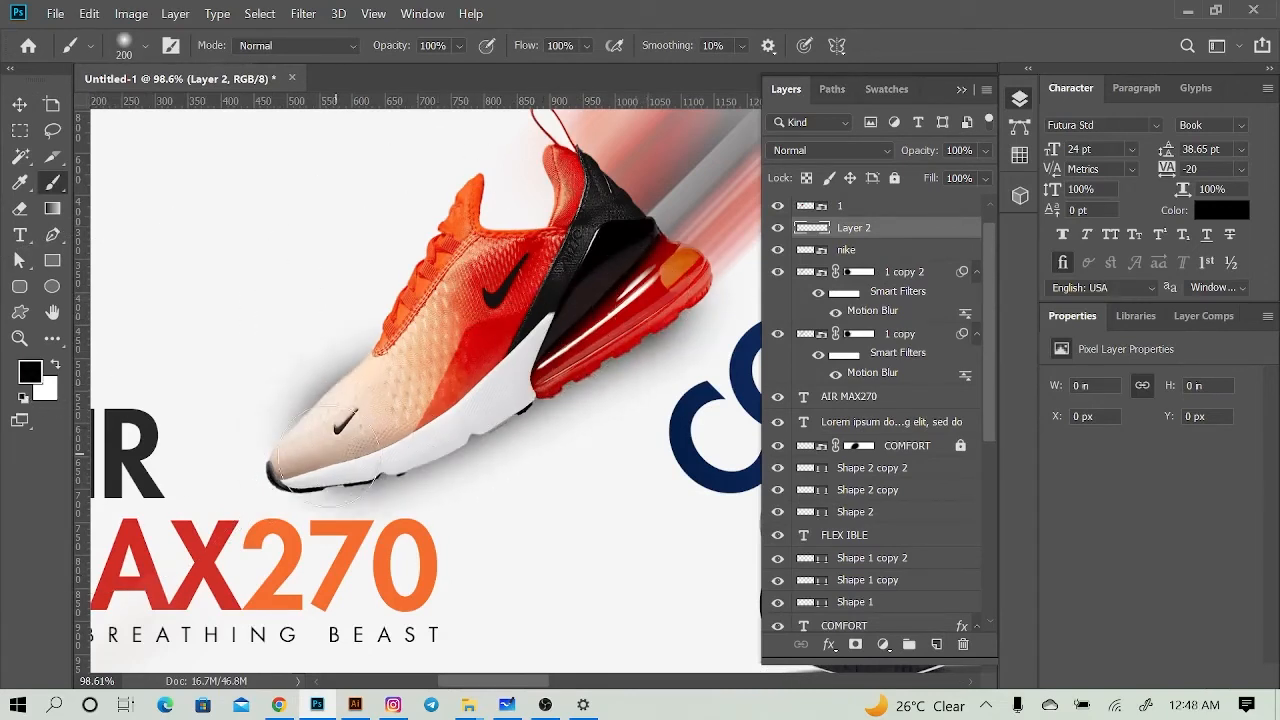
{"action": "mouse_move", "coordinate": [340, 407]}
{"action": "left_mouse_down"}
{"action": "mouse_move", "coordinate": [420, 440]}
{"action": "mouse_move", "coordinate": [540, 360]}
{"action": "mouse_move", "coordinate": [640, 262]}
{"action": "left_mouse_up"}
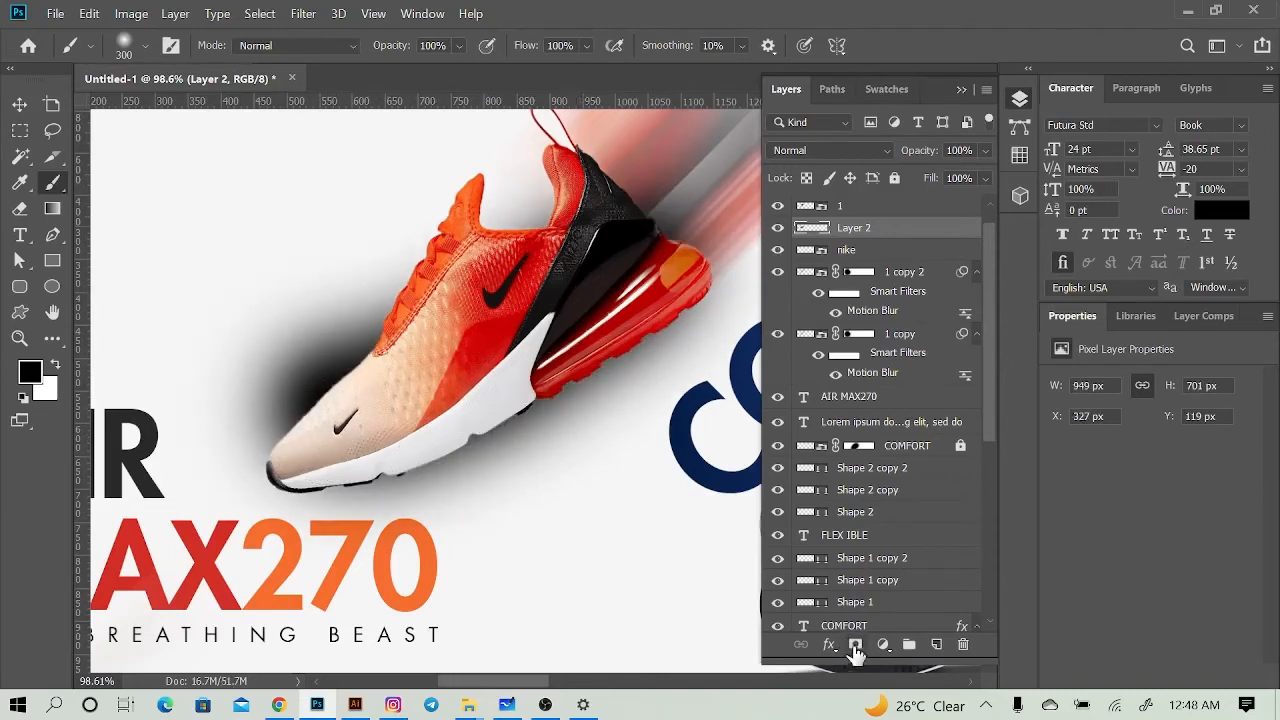
Step: Add a mask to Layer 2 and hide the shadow above the sneaker's toe and laces with a 300 px hard round brush
{"action": "left_click", "coordinate": [855, 645]}
{"action": "right_click", "coordinate": [368, 290]}
{"action": "left_click", "coordinate": [529, 430]}
{"action": "left_click", "coordinate": [676, 84]}
{"action": "left_click_drag", "start_coordinate": [243, 436], "coordinate": [260, 374]}
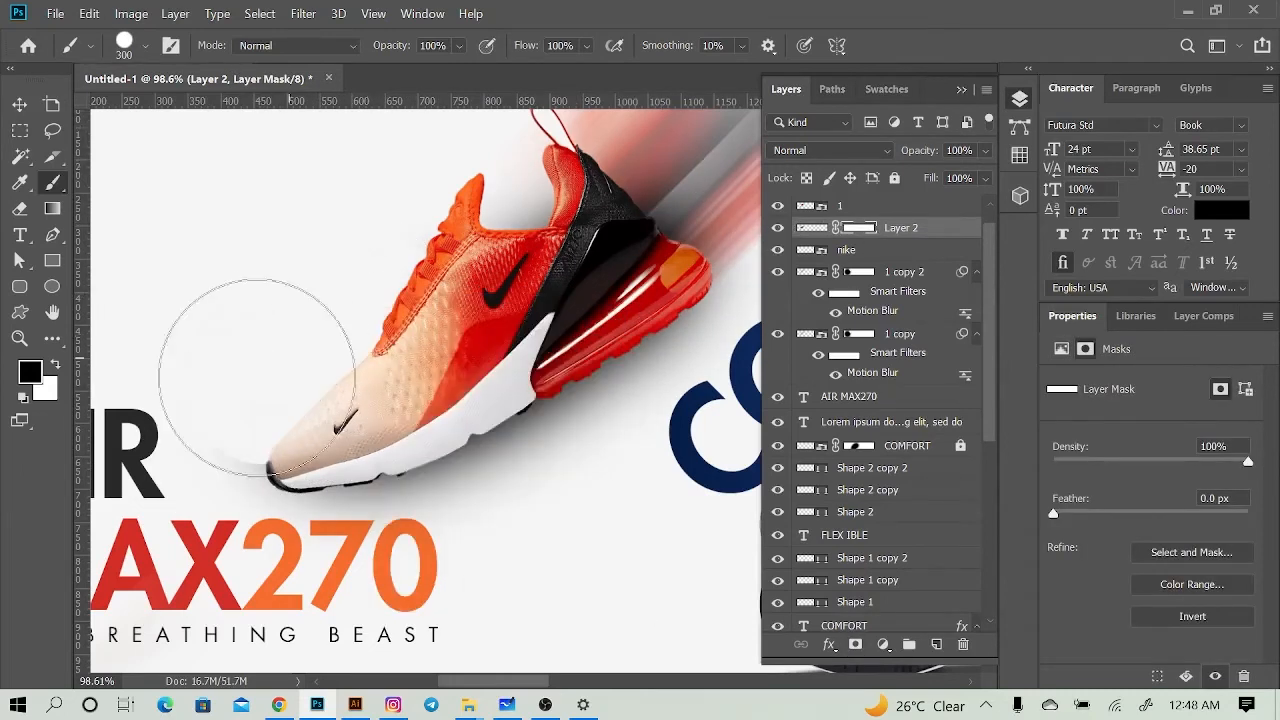
{"action": "mouse_move", "coordinate": [415, 230]}
{"action": "left_mouse_down"}
{"action": "mouse_move", "coordinate": [449, 143]}
{"action": "mouse_move", "coordinate": [345, 405]}
{"action": "left_mouse_up"}
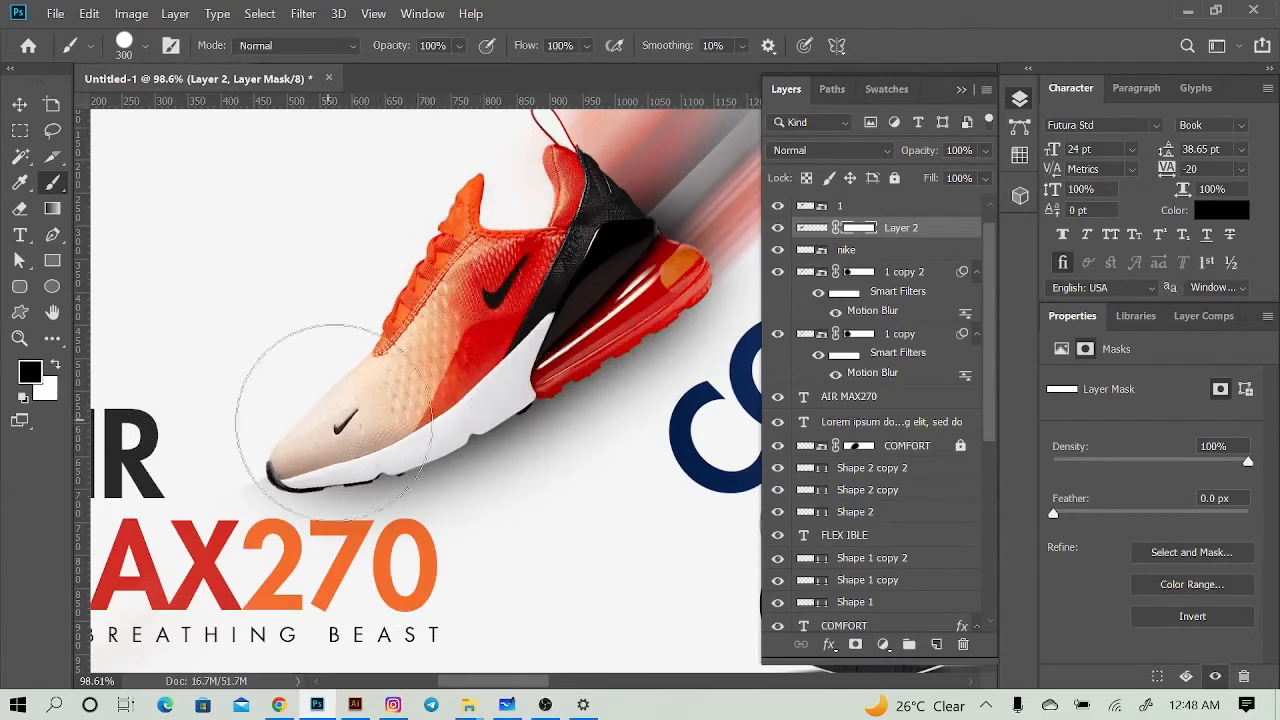
Step: Switch to a soft round 300 px brush and clean the shadow's edges on the Layer 2 mask
{"action": "right_click", "coordinate": [342, 443]}
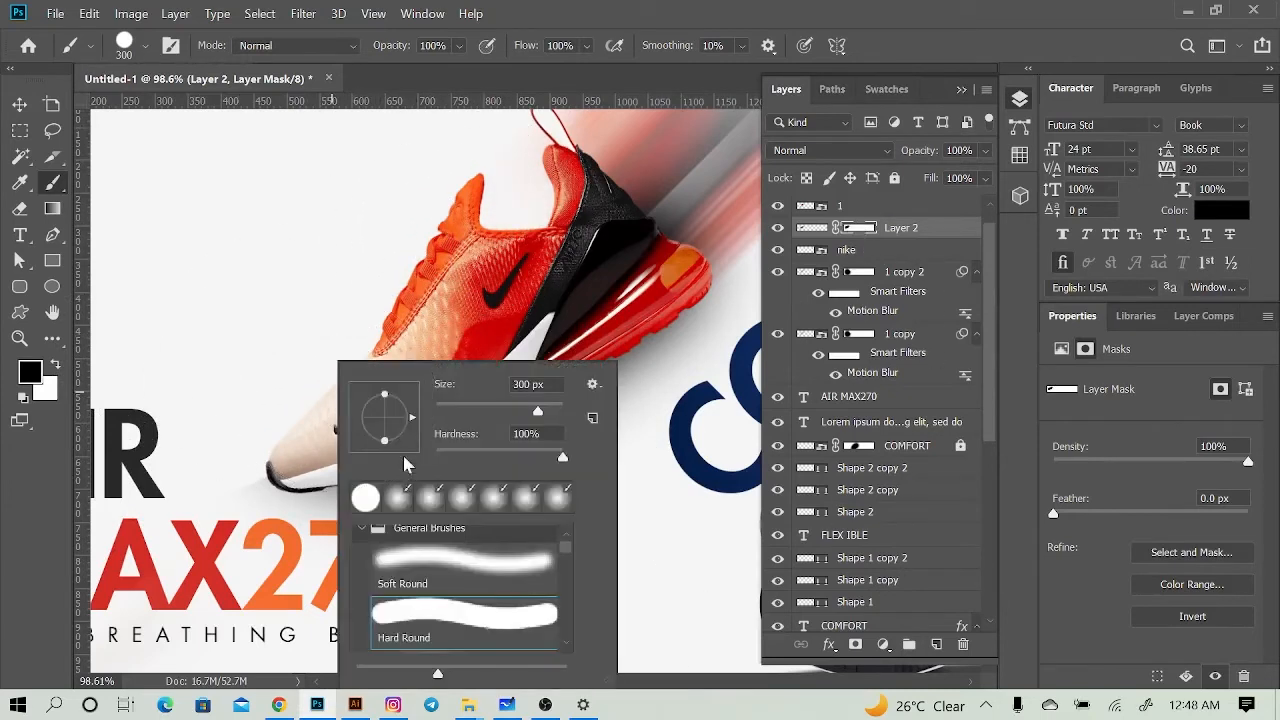
{"action": "left_click", "coordinate": [403, 497]}
{"action": "left_click", "coordinate": [145, 600]}
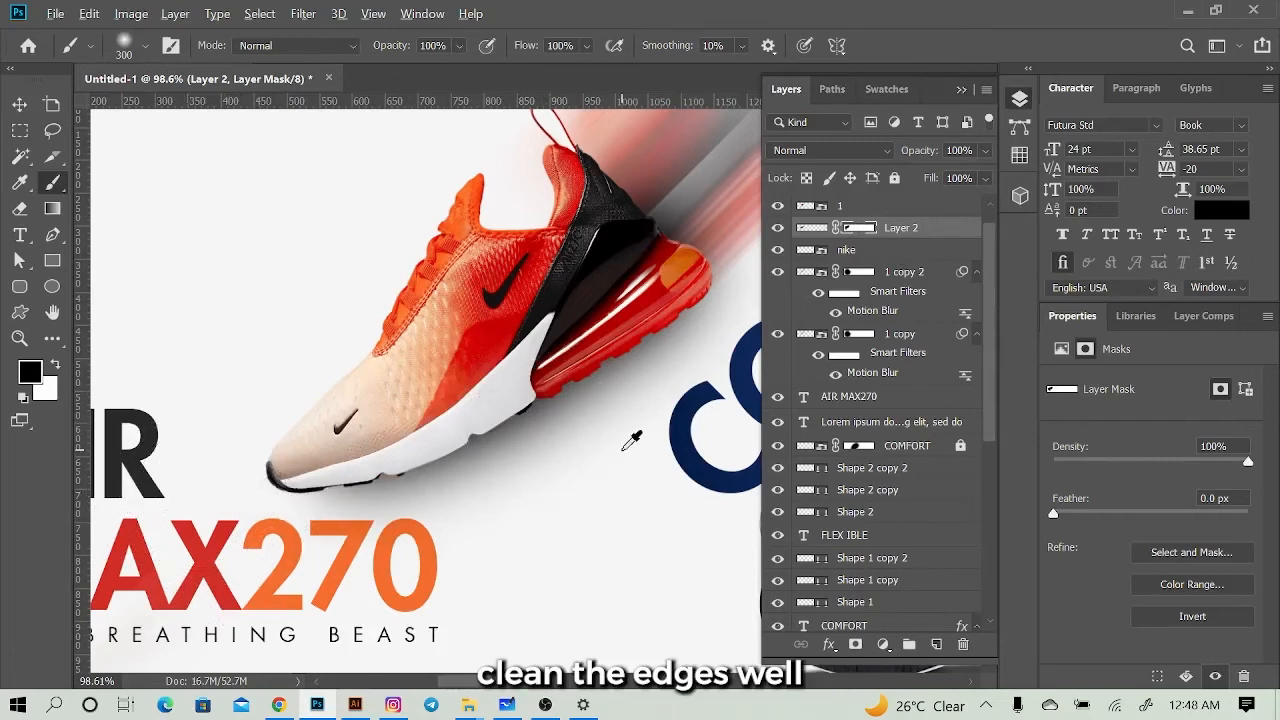
Step: Target Layer 2's pixels with the brush reduced to 125 px, try a black dab behind the sneaker's heel and undo it
{"action": "scroll", "coordinate": [603, 270], "scroll_direction": "up", "scroll_amount": 3}
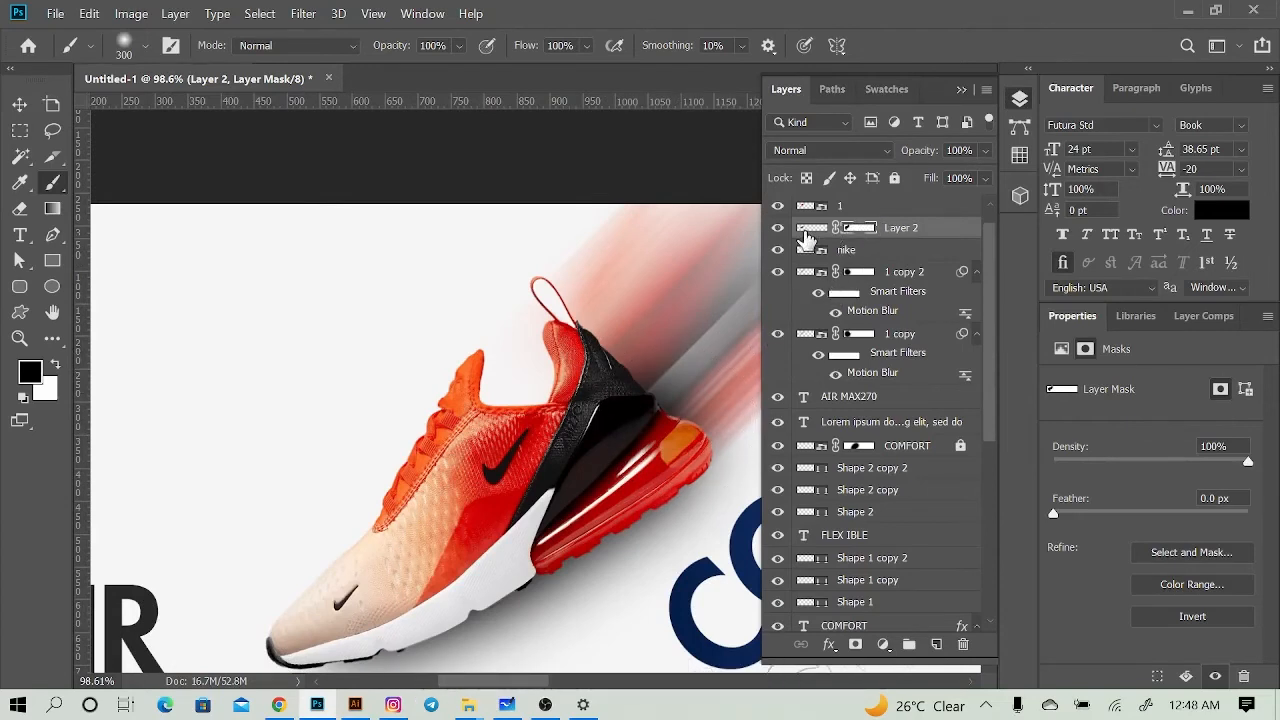
{"action": "left_click", "coordinate": [811, 230]}
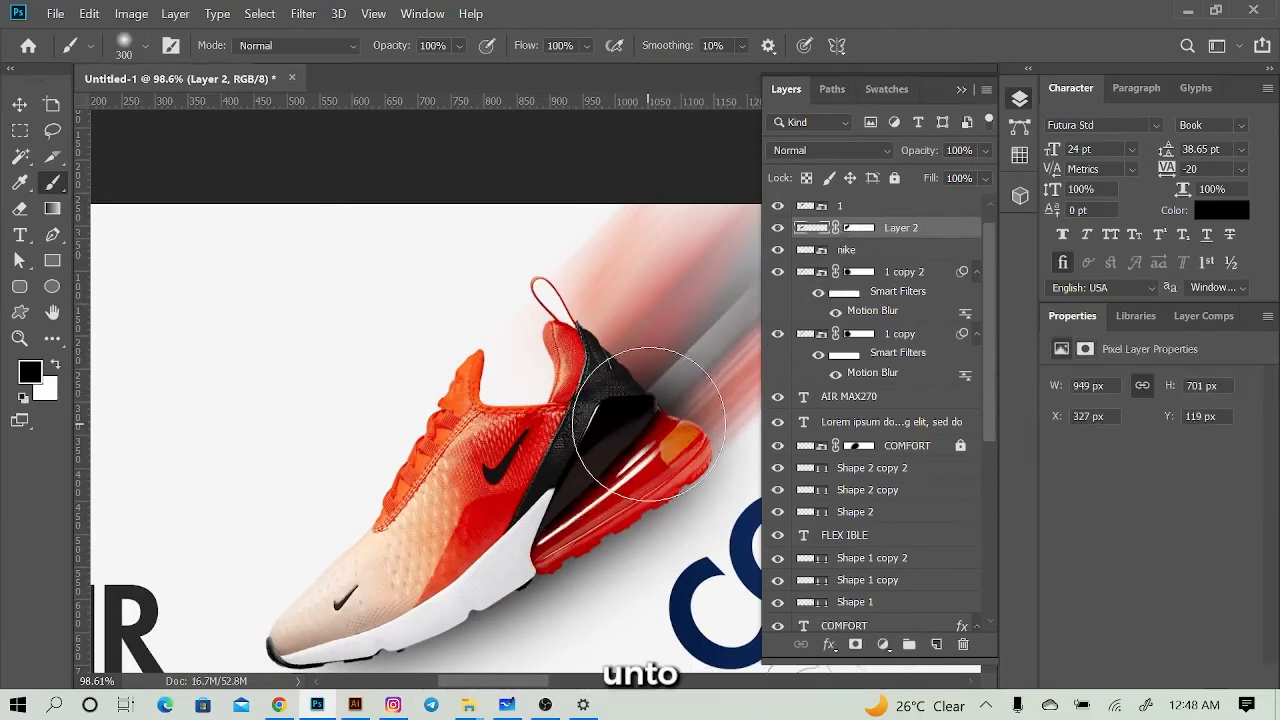
{"action": "key", "text": "bracketleft"}
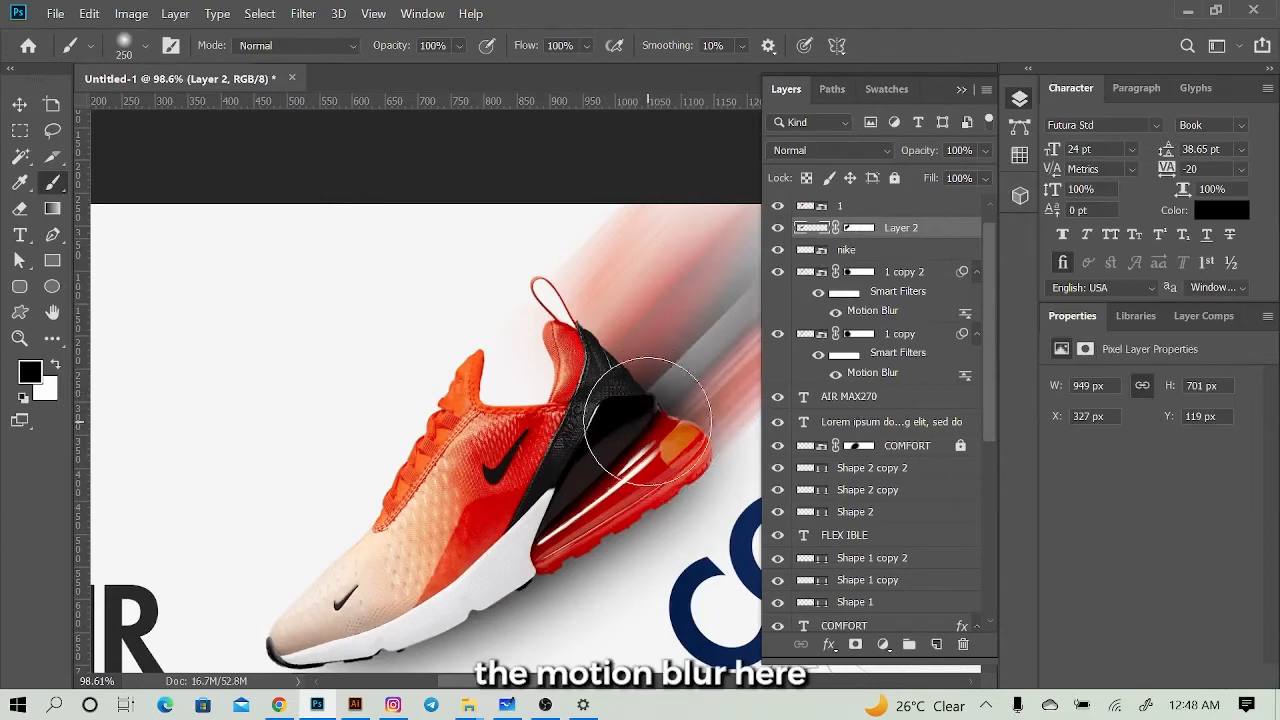
{"action": "key", "text": "["}
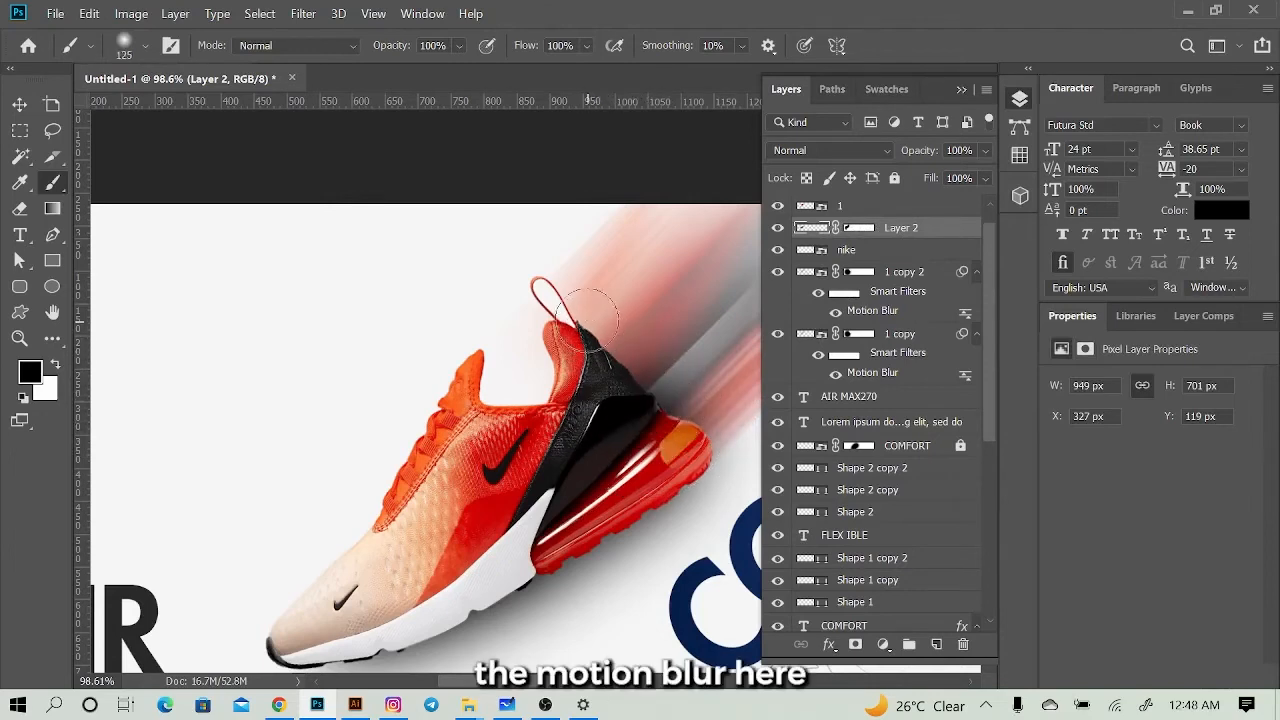
{"action": "left_click", "coordinate": [592, 309]}
{"action": "key", "text": "ctrl+z"}
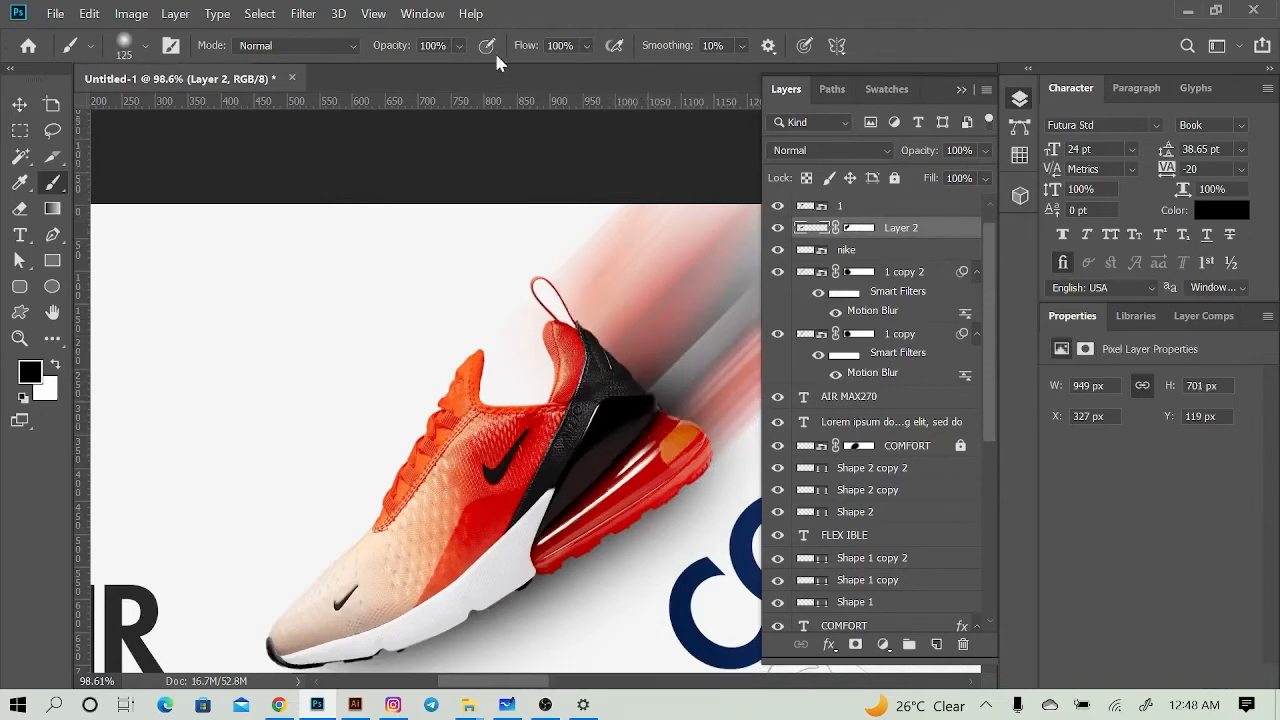
Step: Set the brush to 22% flow and 74% opacity and paint a faint black shadow onto the motion blur behind the heel
{"action": "left_click_drag", "start_coordinate": [528, 45], "coordinate": [450, 45]}
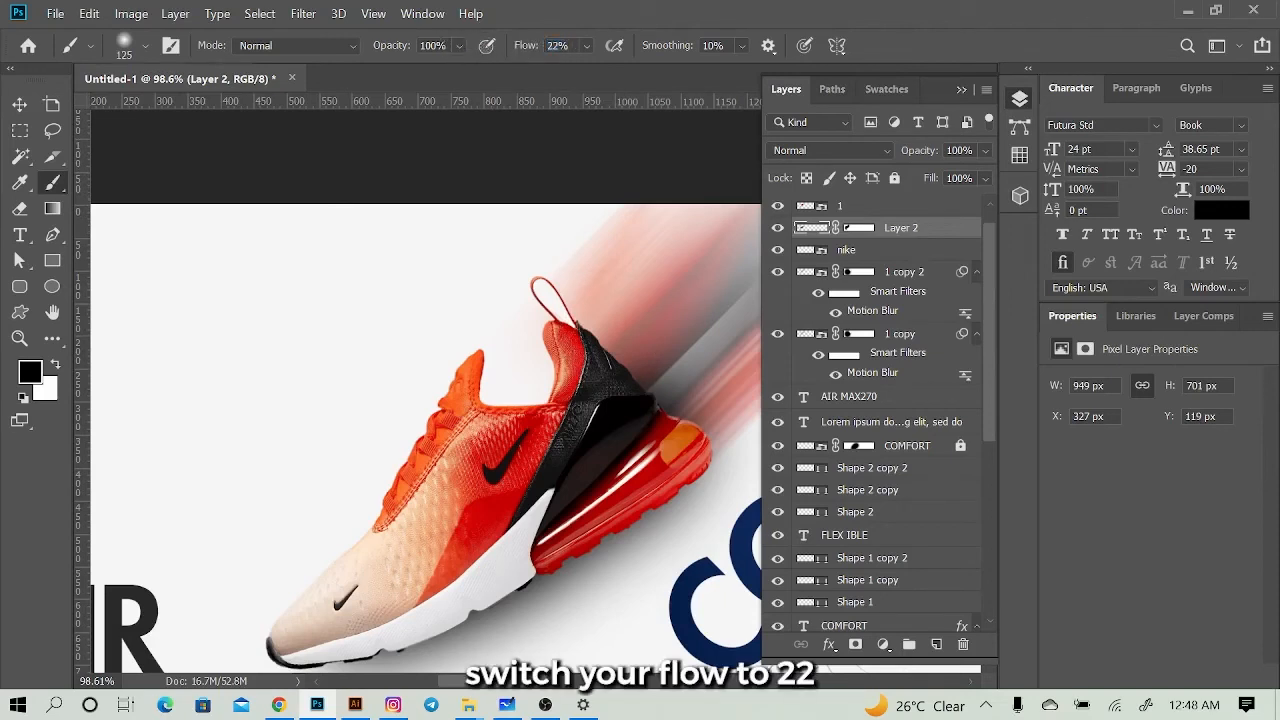
{"action": "mouse_move", "coordinate": [606, 356]}
{"action": "left_mouse_down"}
{"action": "mouse_move", "coordinate": [596, 350]}
{"action": "mouse_move", "coordinate": [629, 357]}
{"action": "mouse_move", "coordinate": [672, 424]}
{"action": "left_mouse_up"}
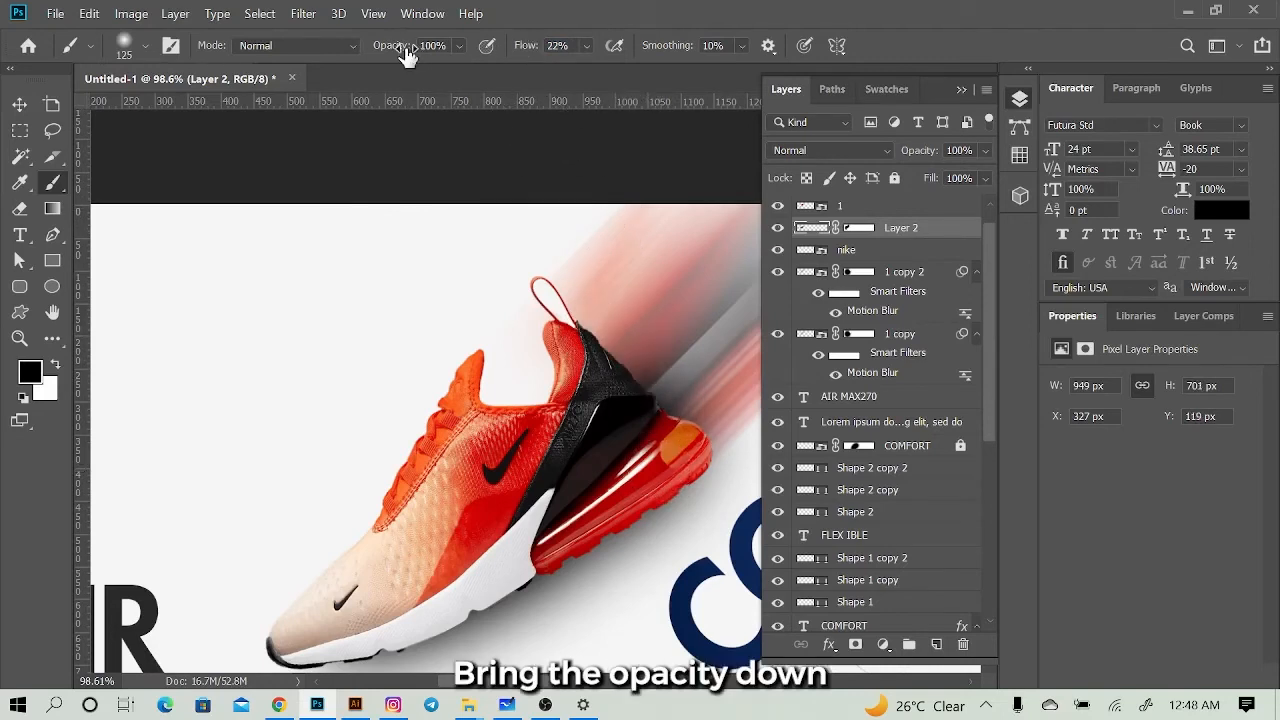
{"action": "left_click_drag", "start_coordinate": [407, 55], "coordinate": [376, 58]}
{"action": "mouse_move", "coordinate": [592, 340]}
{"action": "left_mouse_down"}
{"action": "mouse_move", "coordinate": [677, 425]}
{"action": "mouse_move", "coordinate": [585, 345]}
{"action": "left_mouse_up"}
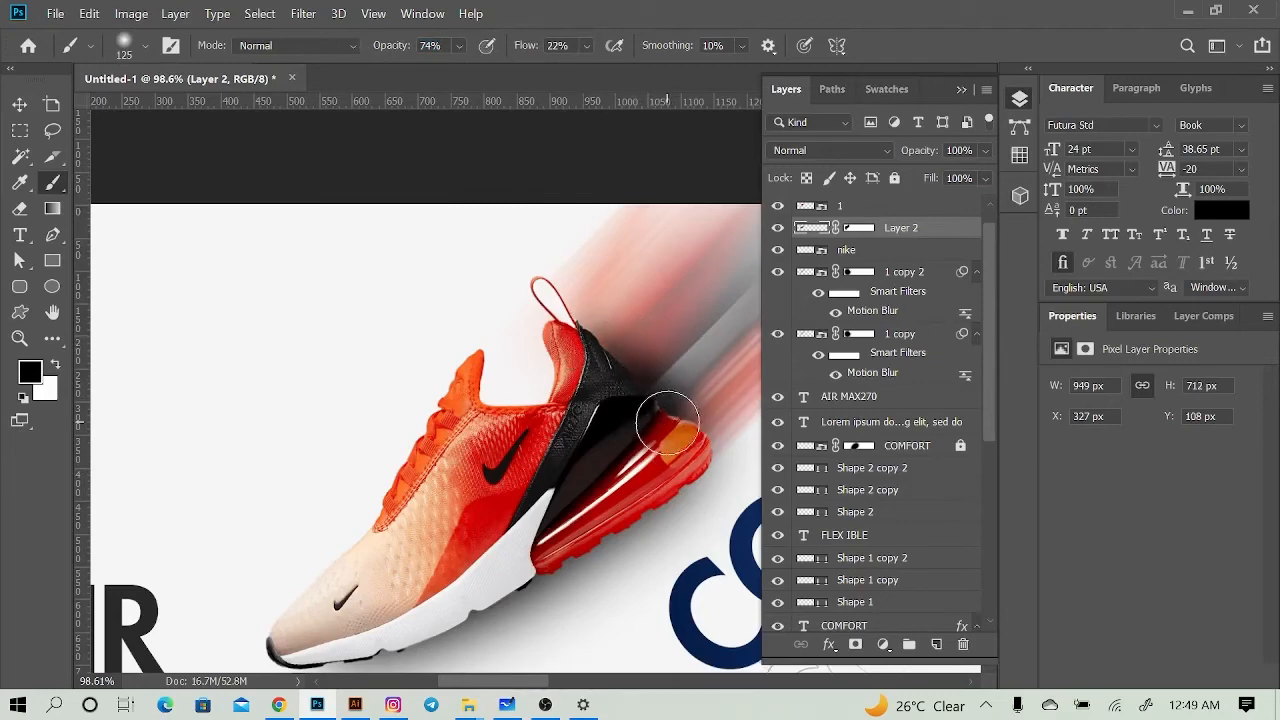
Step: Review the first slide's new shadow and the remaining slides of the carousel, looking for missing content such as a slogan
{"action": "scroll", "coordinate": [643, 488], "scroll_direction": "down", "scroll_amount": 3}
{"action": "scroll", "coordinate": [643, 488], "scroll_direction": "down", "scroll_amount": 4}
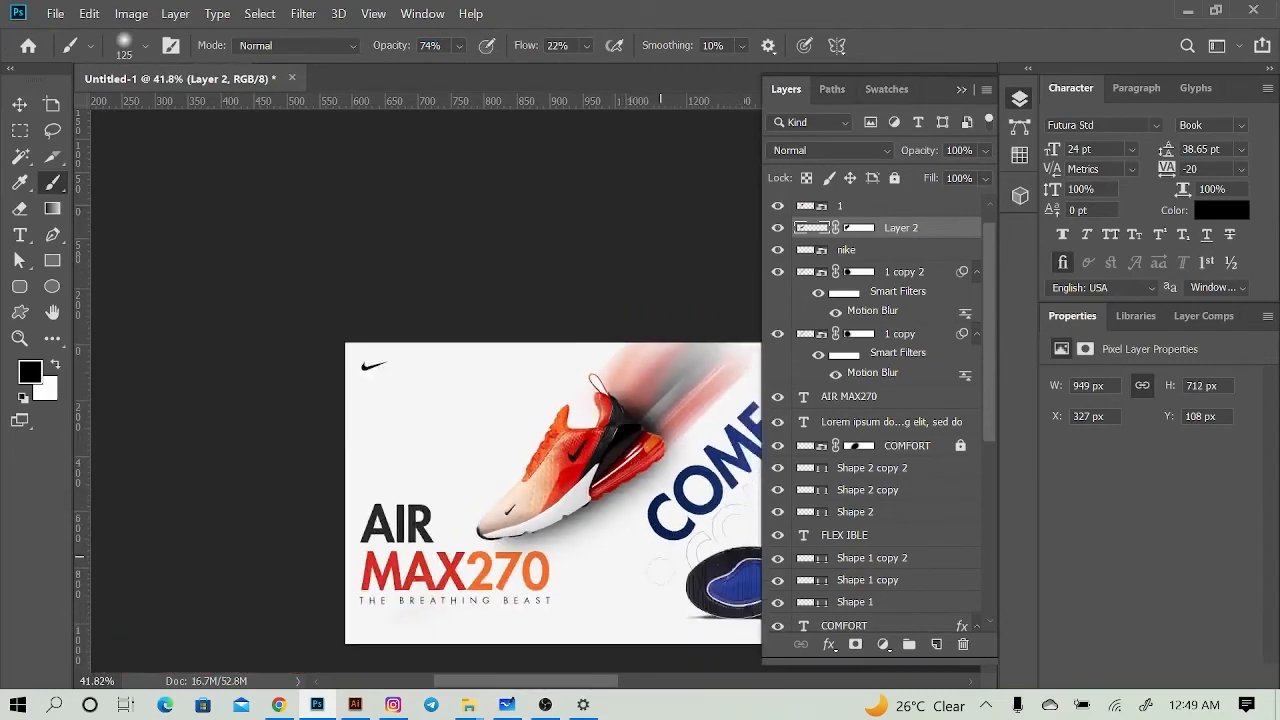
{"action": "scroll", "coordinate": [531, 522], "scroll_direction": "up", "scroll_amount": 3}
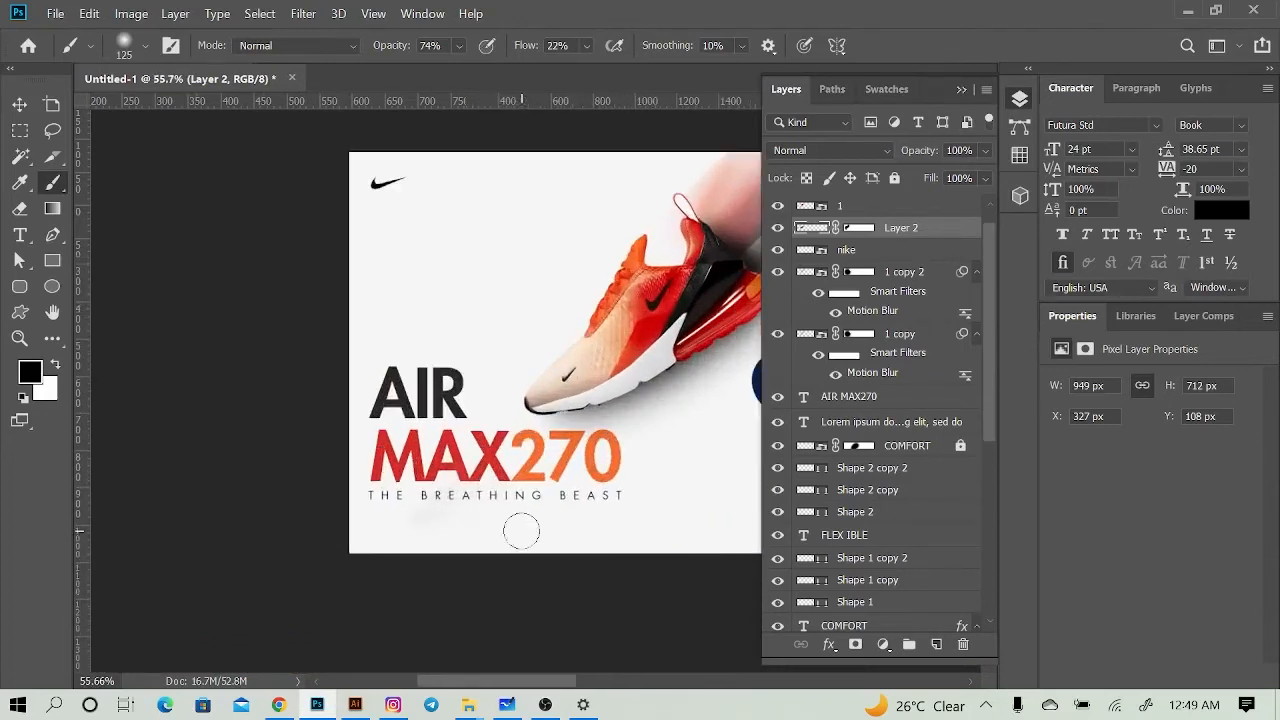
{"action": "scroll", "coordinate": [589, 531], "scroll_direction": "right", "scroll_amount": 5}
{"action": "scroll", "coordinate": [588, 530], "scroll_direction": "right", "scroll_amount": 5}
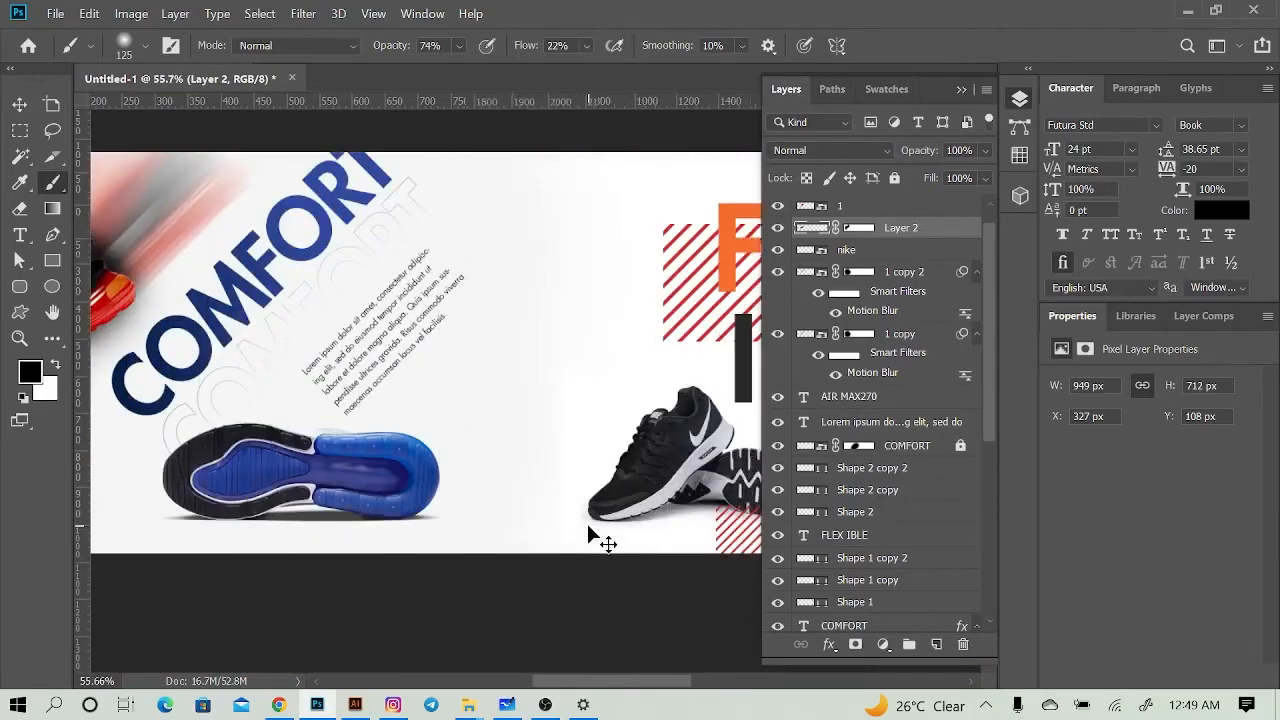
{"action": "key", "text": "v"}
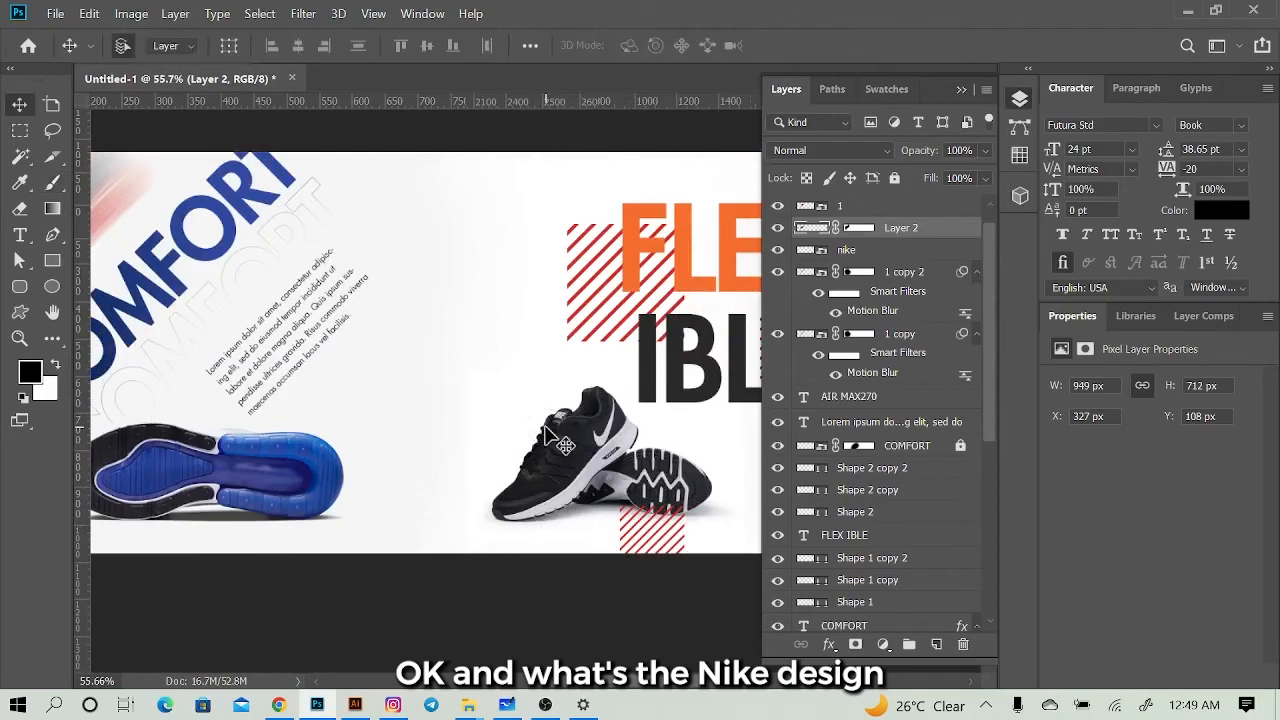
{"action": "scroll", "coordinate": [551, 430], "scroll_direction": "down", "scroll_amount": 3}
{"action": "scroll", "coordinate": [565, 448], "scroll_direction": "right", "scroll_amount": 3}
{"action": "scroll", "coordinate": [553, 433], "scroll_direction": "right", "scroll_amount": 3}
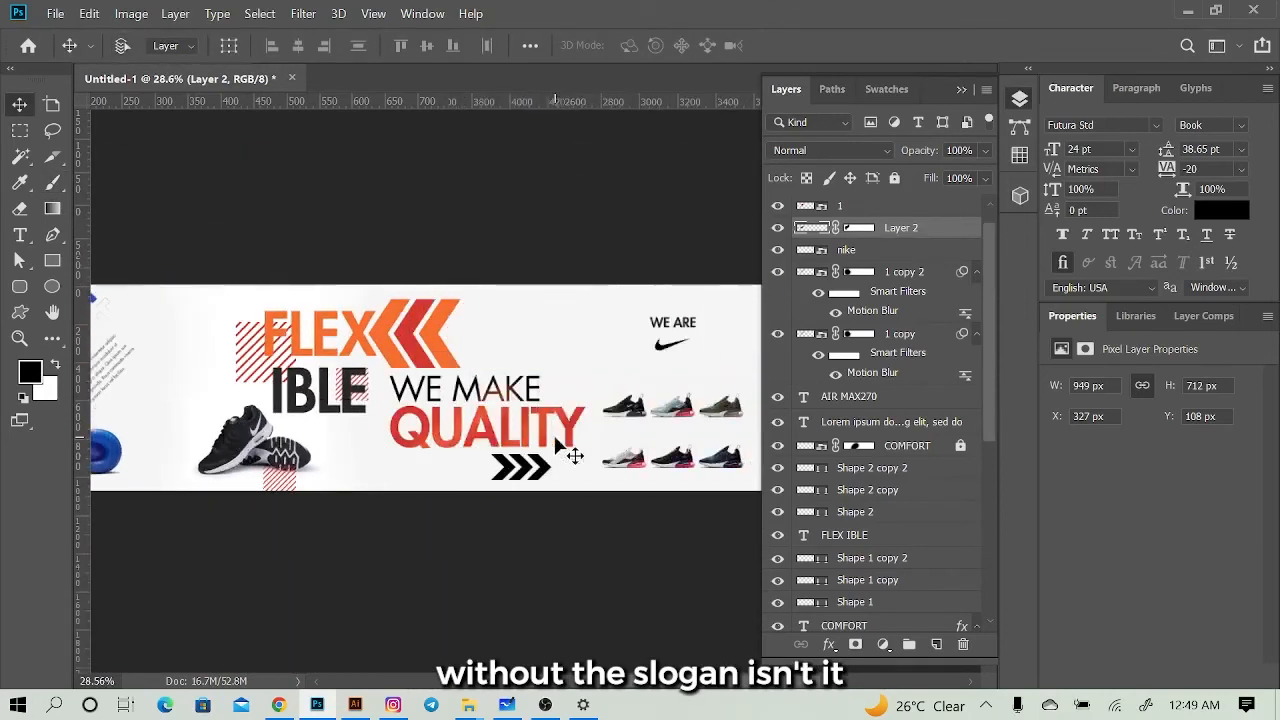
{"action": "scroll", "coordinate": [609, 415], "scroll_direction": "up", "scroll_amount": 3}
{"action": "scroll", "coordinate": [611, 415], "scroll_direction": "down", "scroll_amount": 6}
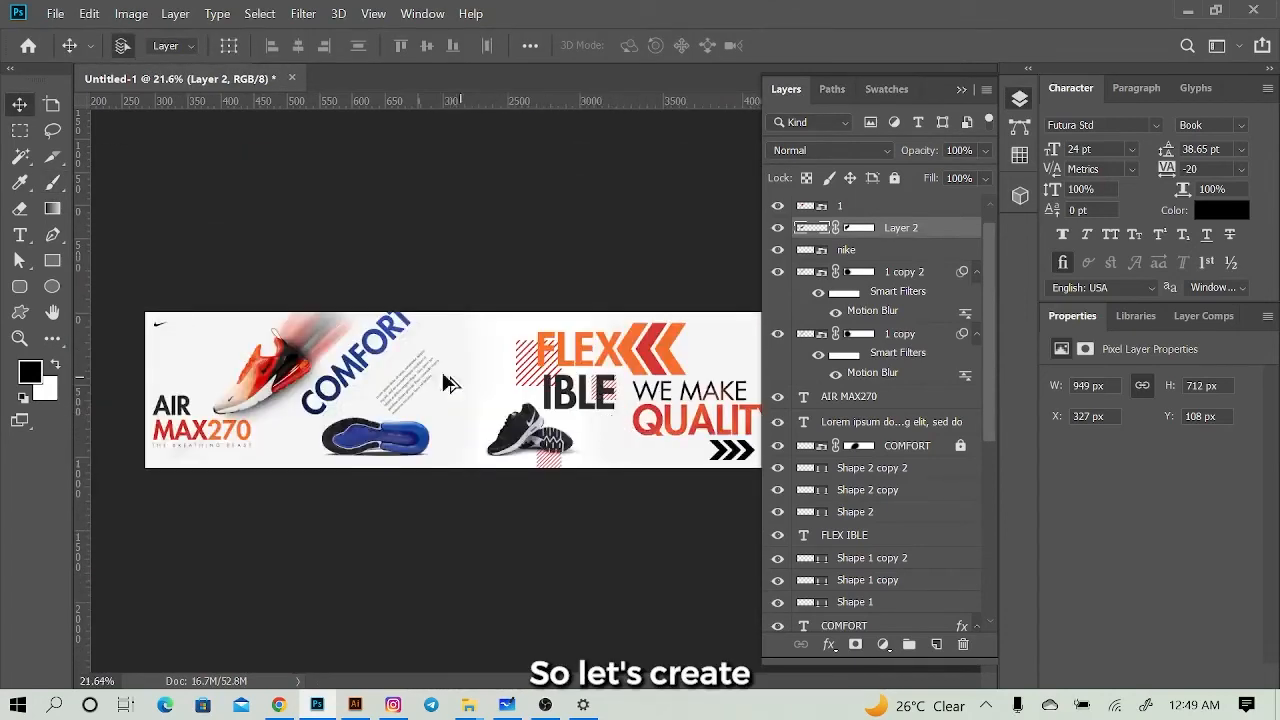
Step: Start a new text line in the first slide's footer, below THE BREATHING BEAST
{"action": "scroll", "coordinate": [212, 440], "scroll_direction": "up", "scroll_amount": 5}
{"action": "scroll", "coordinate": [190, 441], "scroll_direction": "left", "scroll_amount": 3}
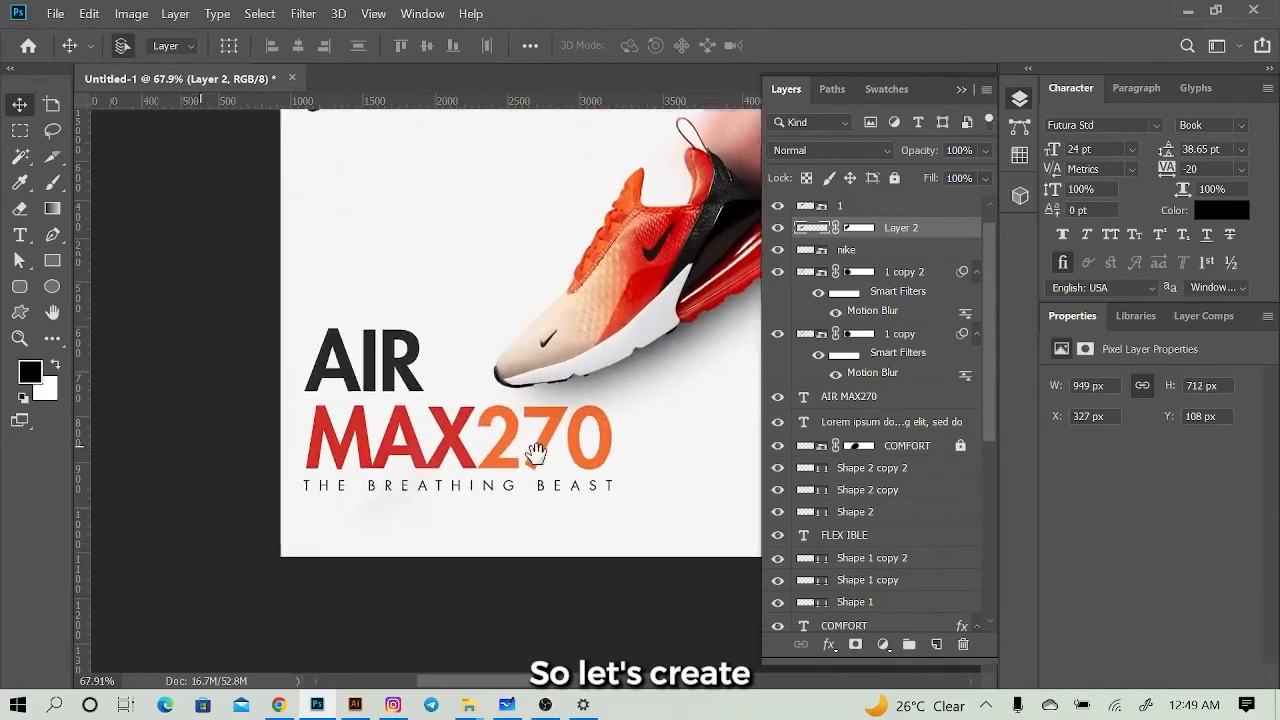
{"action": "scroll", "coordinate": [190, 441], "scroll_direction": "down", "scroll_amount": 1}
{"action": "key", "text": "t"}
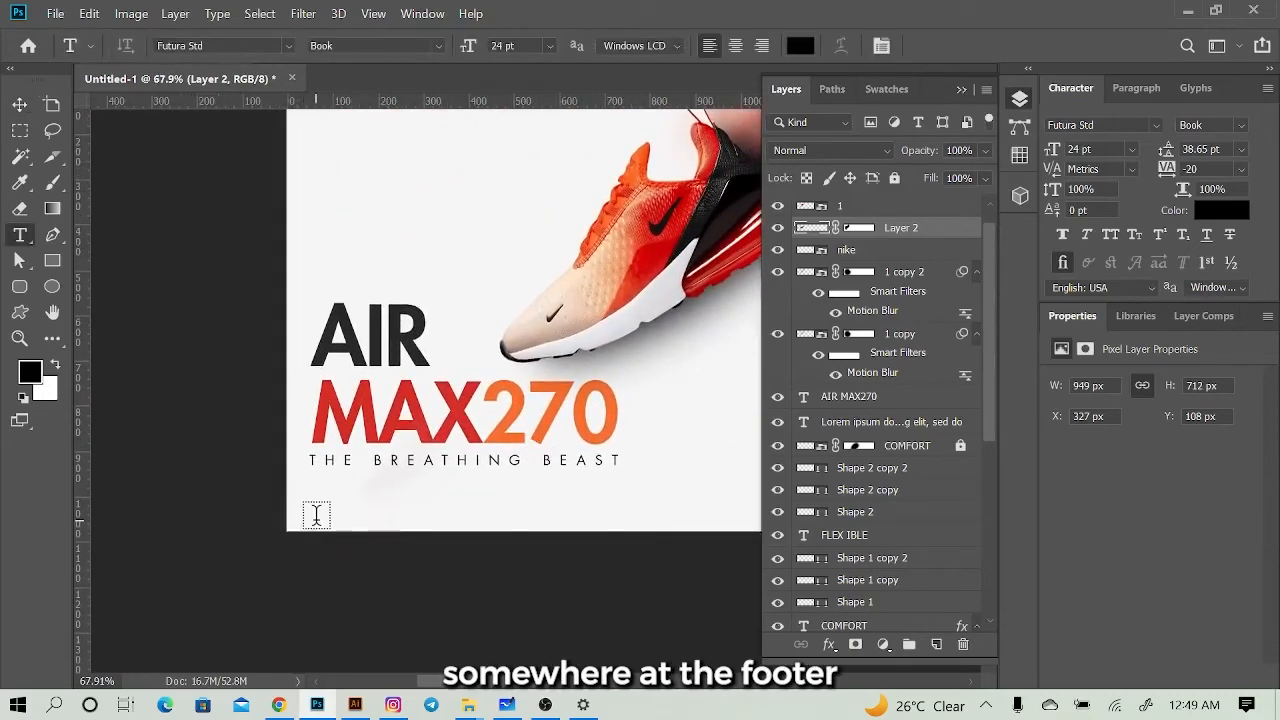
{"action": "left_click", "coordinate": [316, 512]}
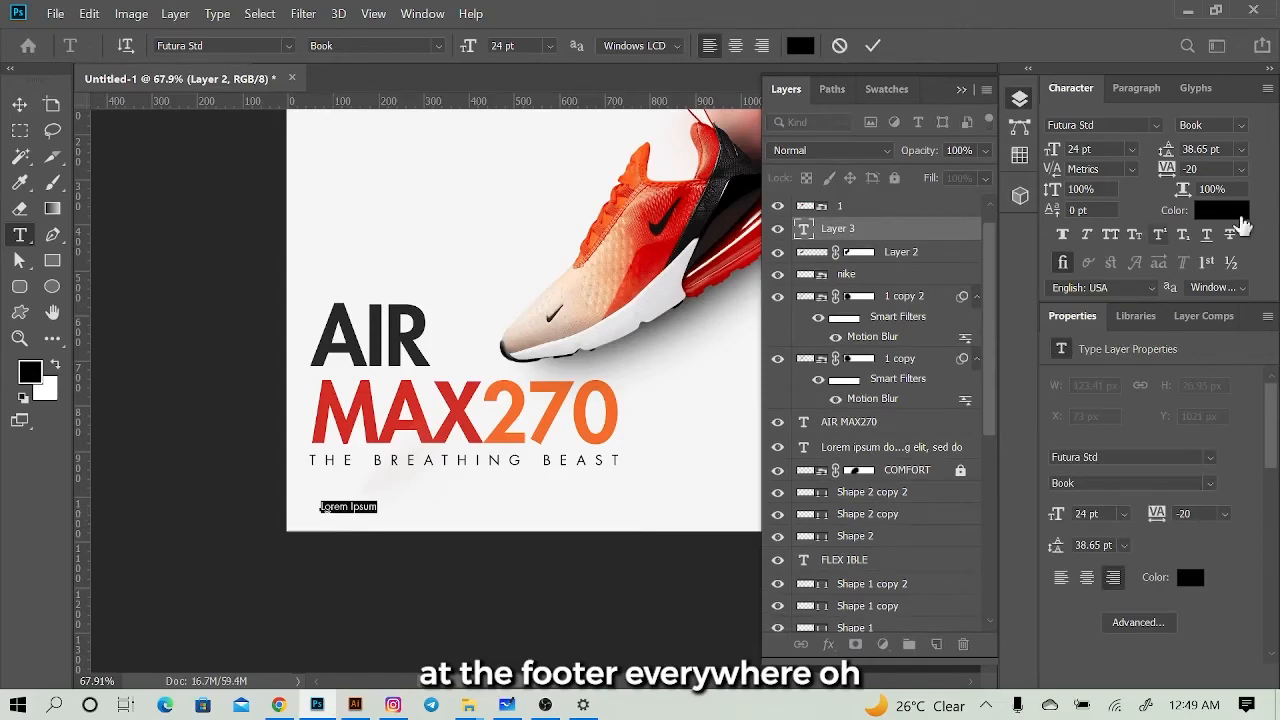
Step: Set the font of the new footer text to Futura Thin
{"action": "left_click", "coordinate": [1240, 125]}
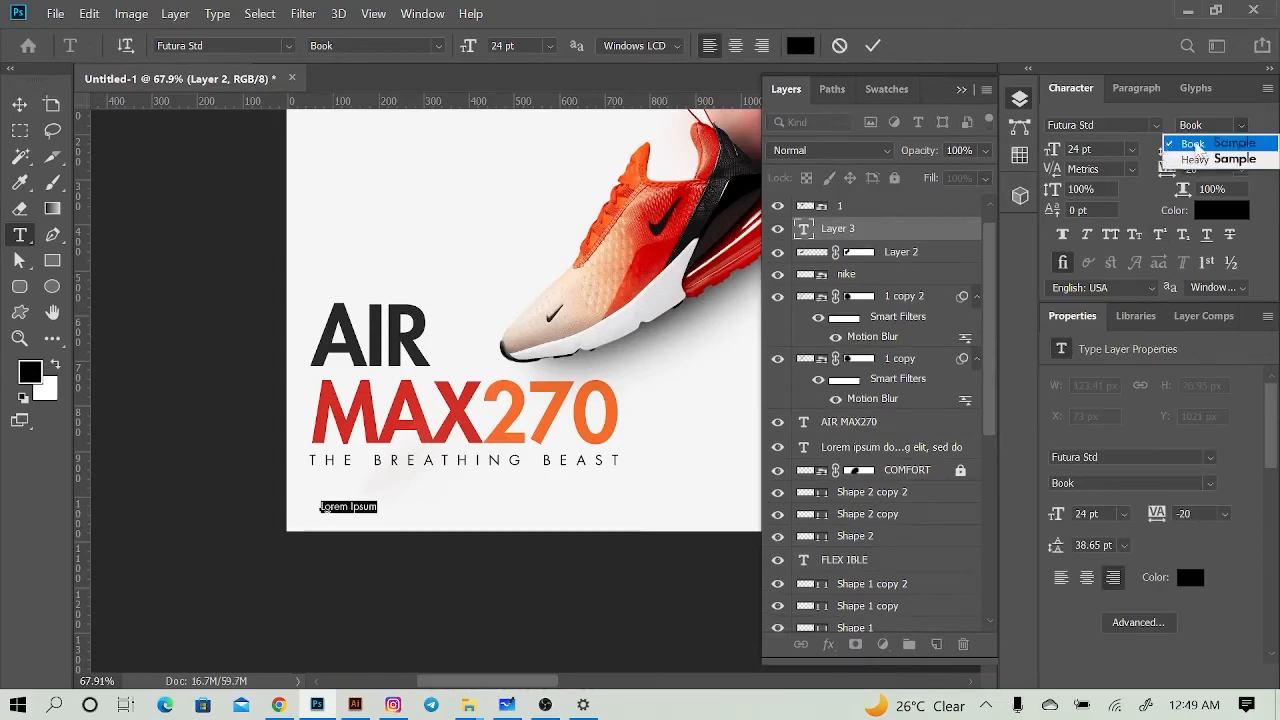
{"action": "left_click", "coordinate": [1218, 145]}
{"action": "left_click", "coordinate": [1155, 128]}
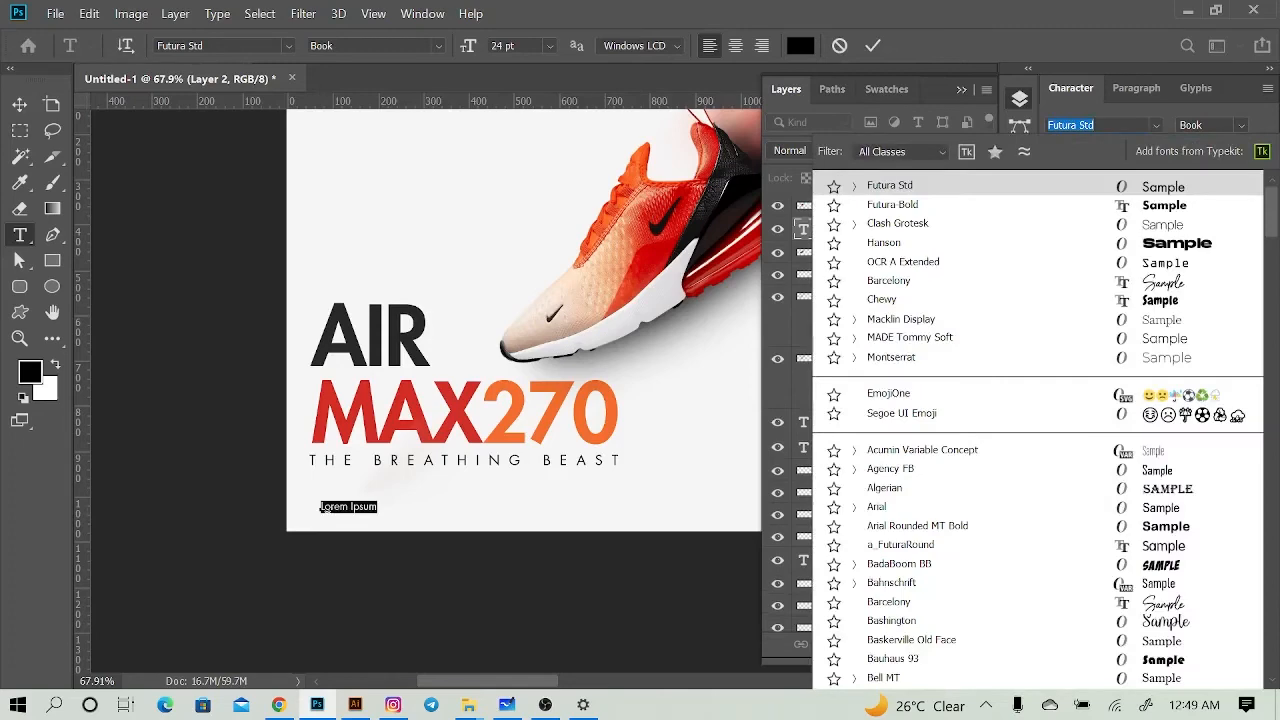
{"action": "type", "text": "fut"}
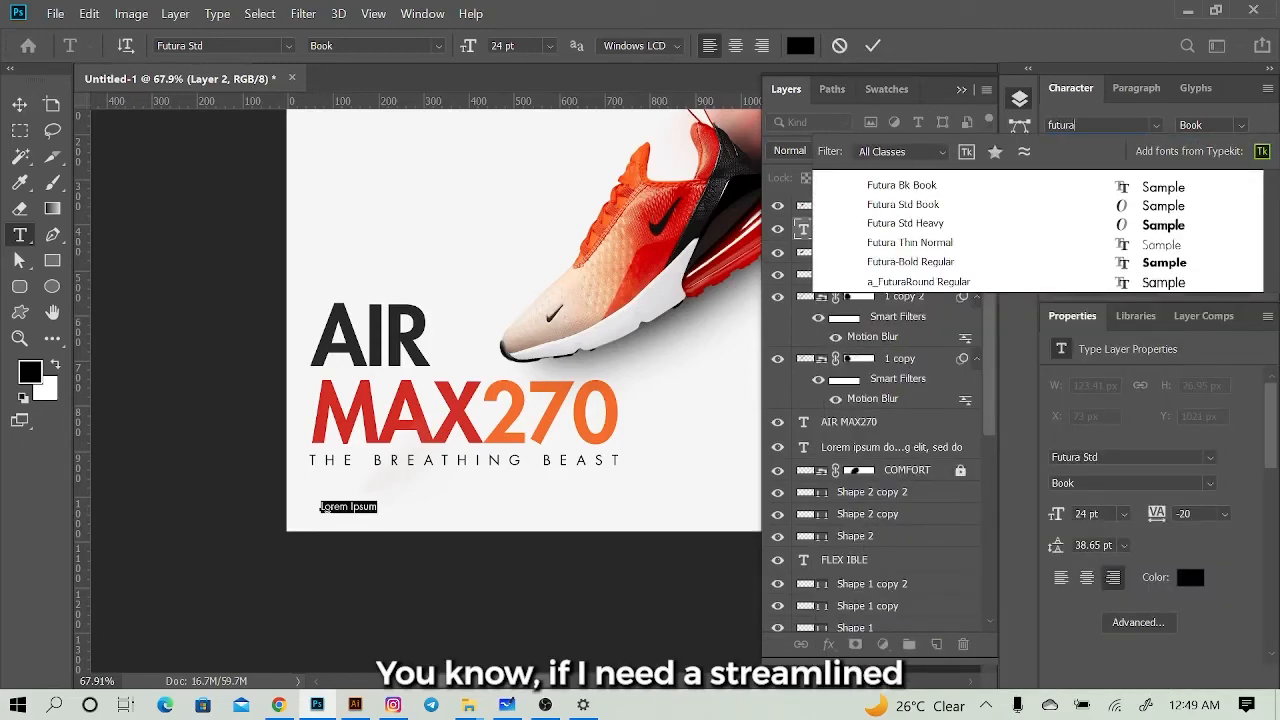
{"action": "type", "text": "ura"}
{"action": "key", "text": "Down"}
{"action": "key", "text": "Down"}
{"action": "key", "text": "Down"}
{"action": "key", "text": "Down"}
{"action": "key", "text": "Return"}
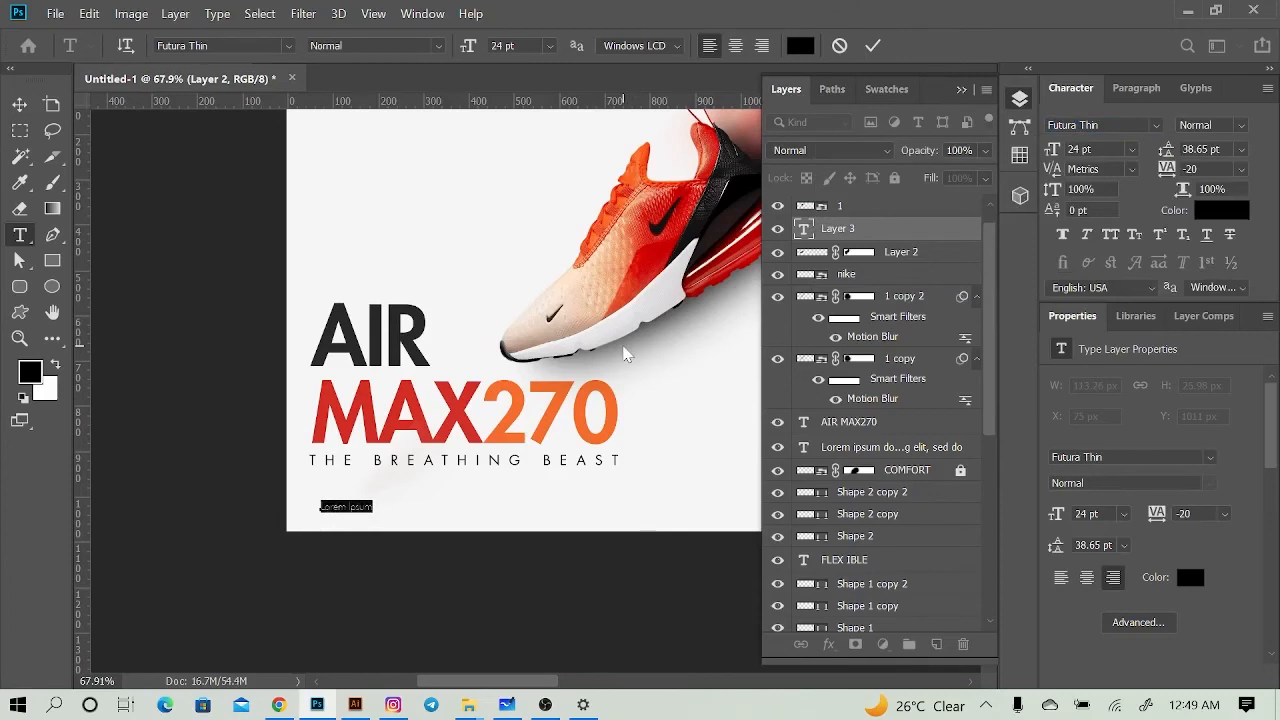
Step: Enter the slogan "Just do it" as the footer text and apply faux italic to it
{"action": "key", "text": "Left"}
{"action": "type", "text": "Just"}
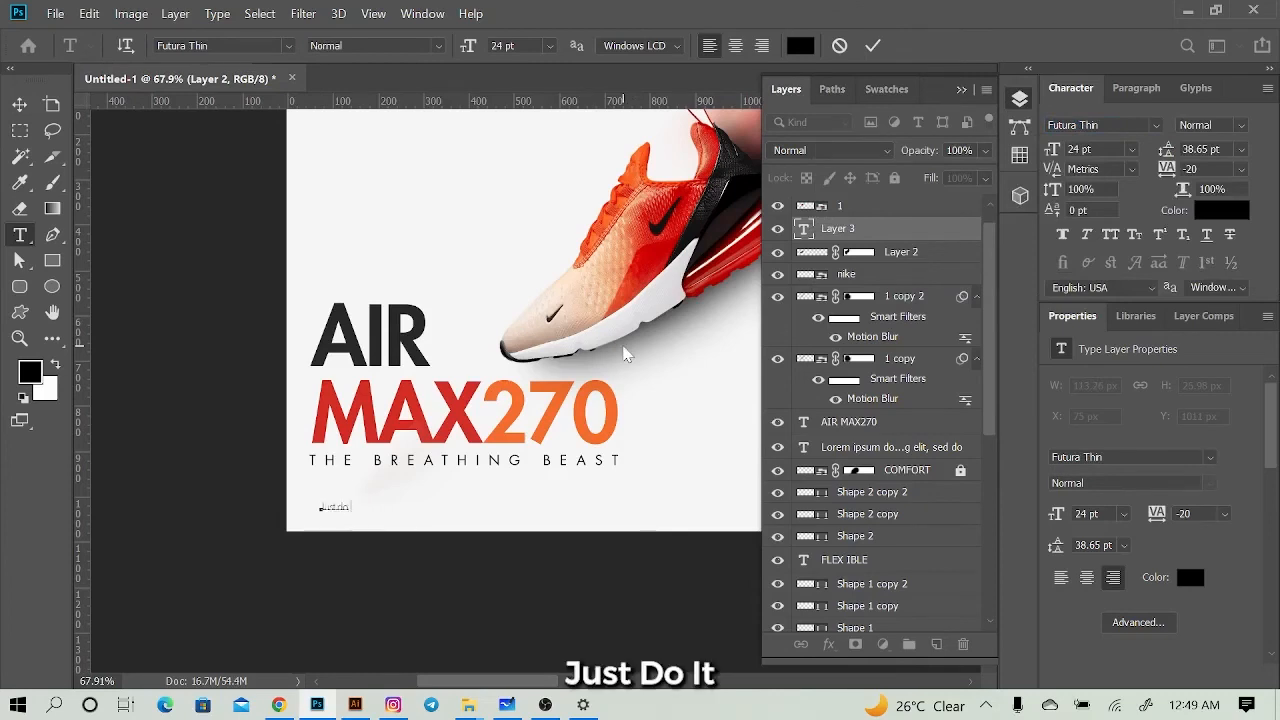
{"action": "key", "text": "ctrl+a"}
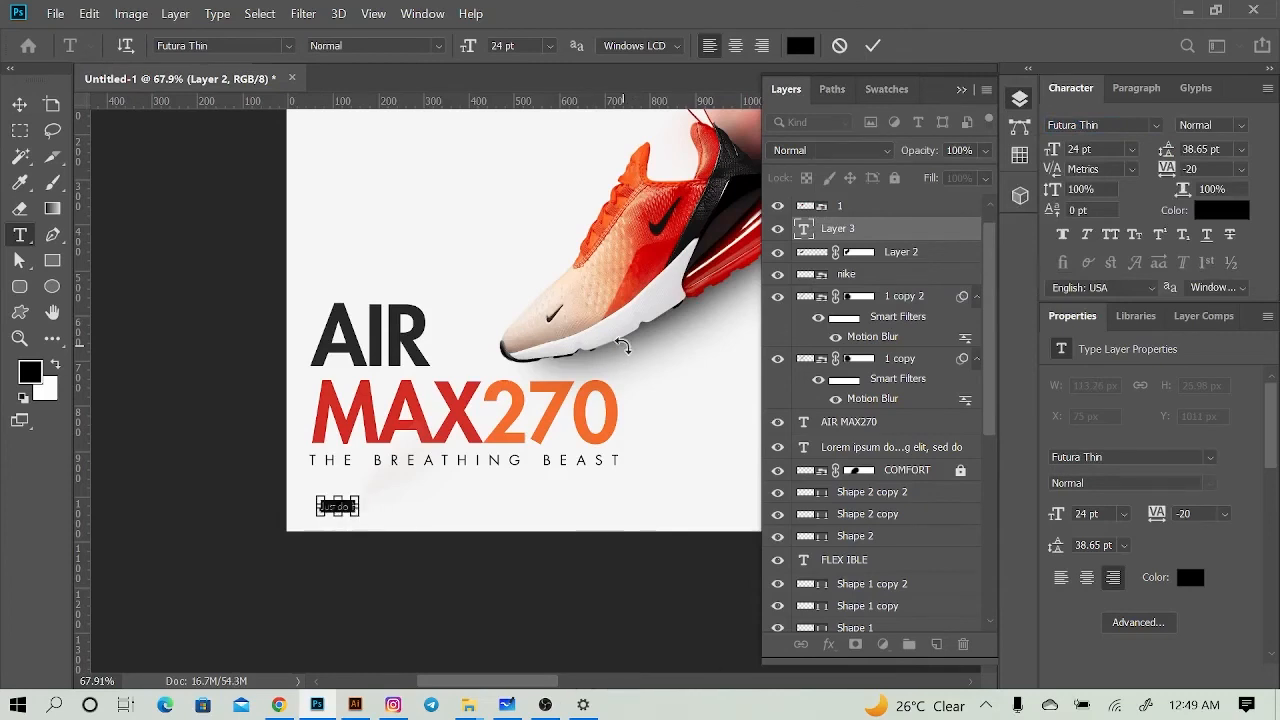
{"action": "left_click", "coordinate": [1087, 234]}
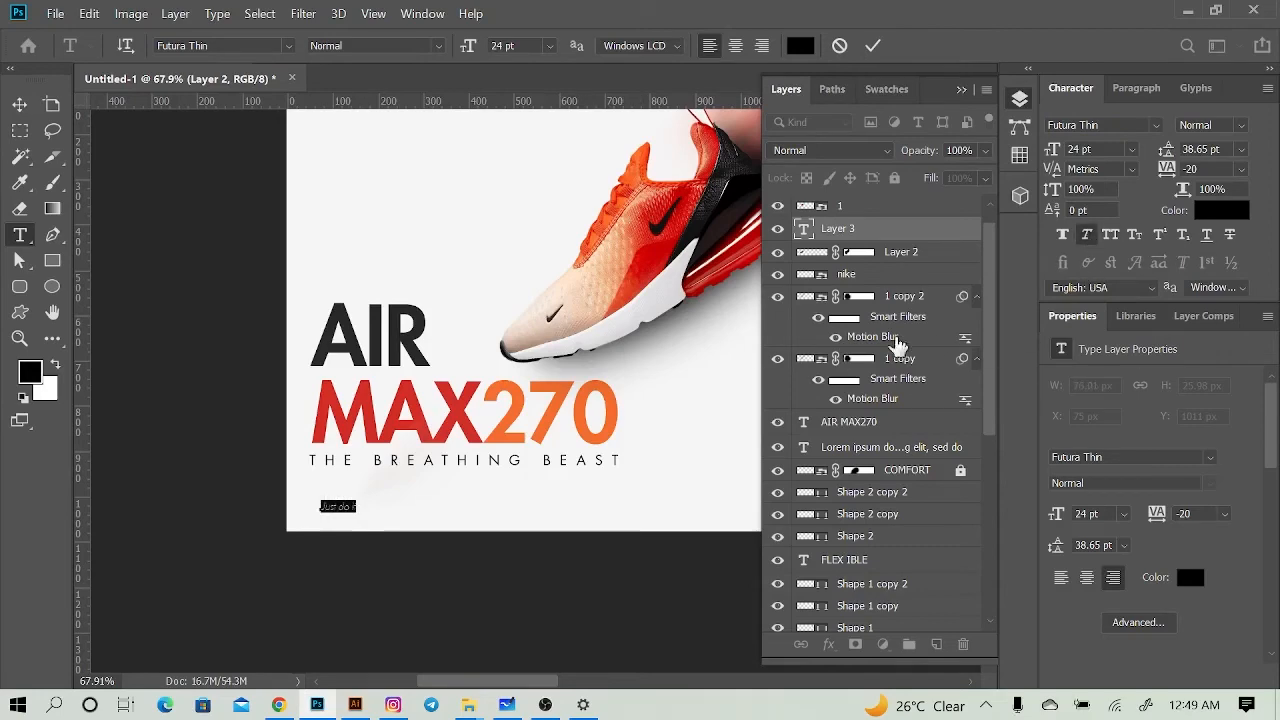
{"action": "left_click", "coordinate": [20, 105]}
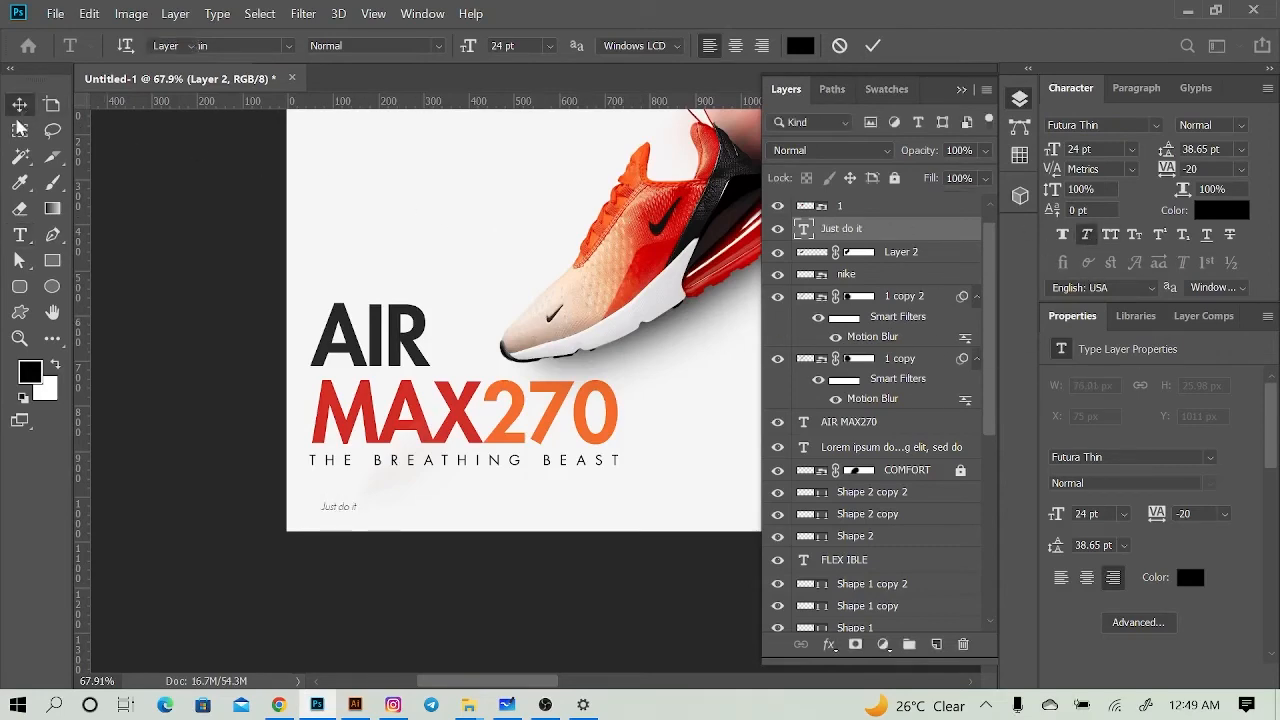
Step: Try Futura Std Book on the "Just do it" slogan and change its font to Futura-Bold
{"action": "scroll", "coordinate": [306, 532], "scroll_direction": "up", "scroll_amount": 6}
{"action": "scroll", "coordinate": [310, 541], "scroll_direction": "up", "scroll_amount": 1}
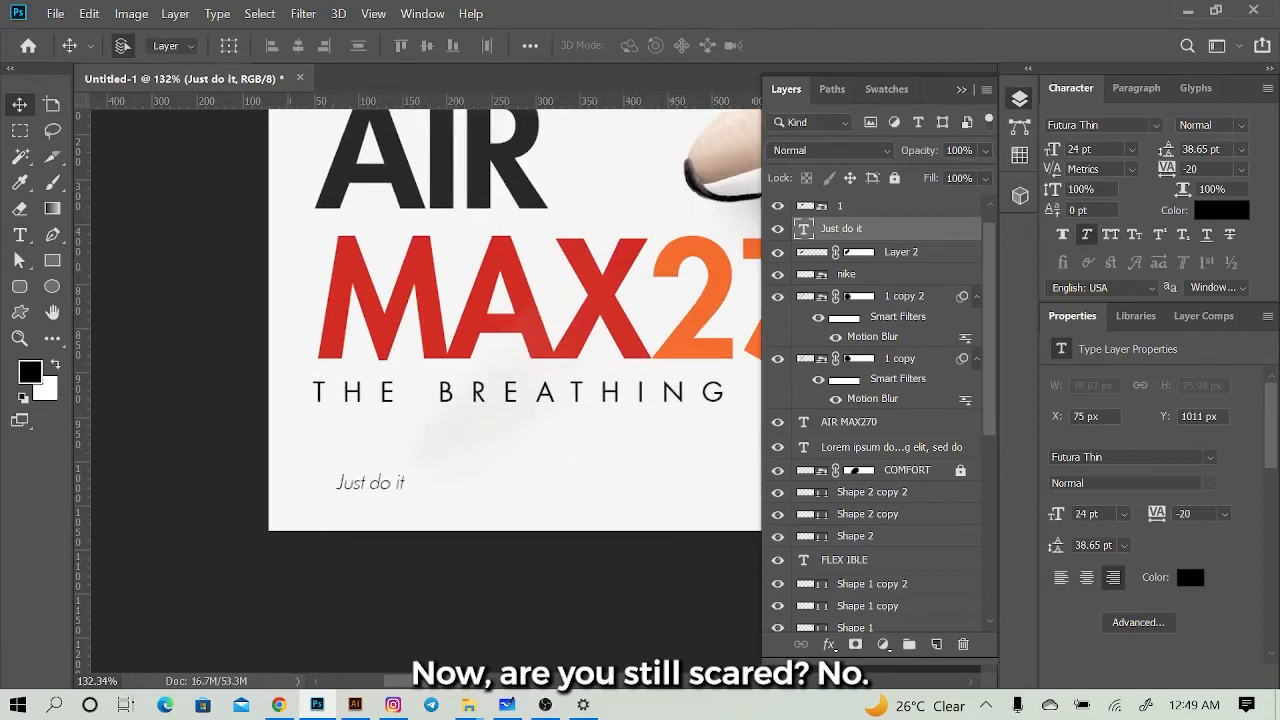
{"action": "left_click", "coordinate": [1155, 125]}
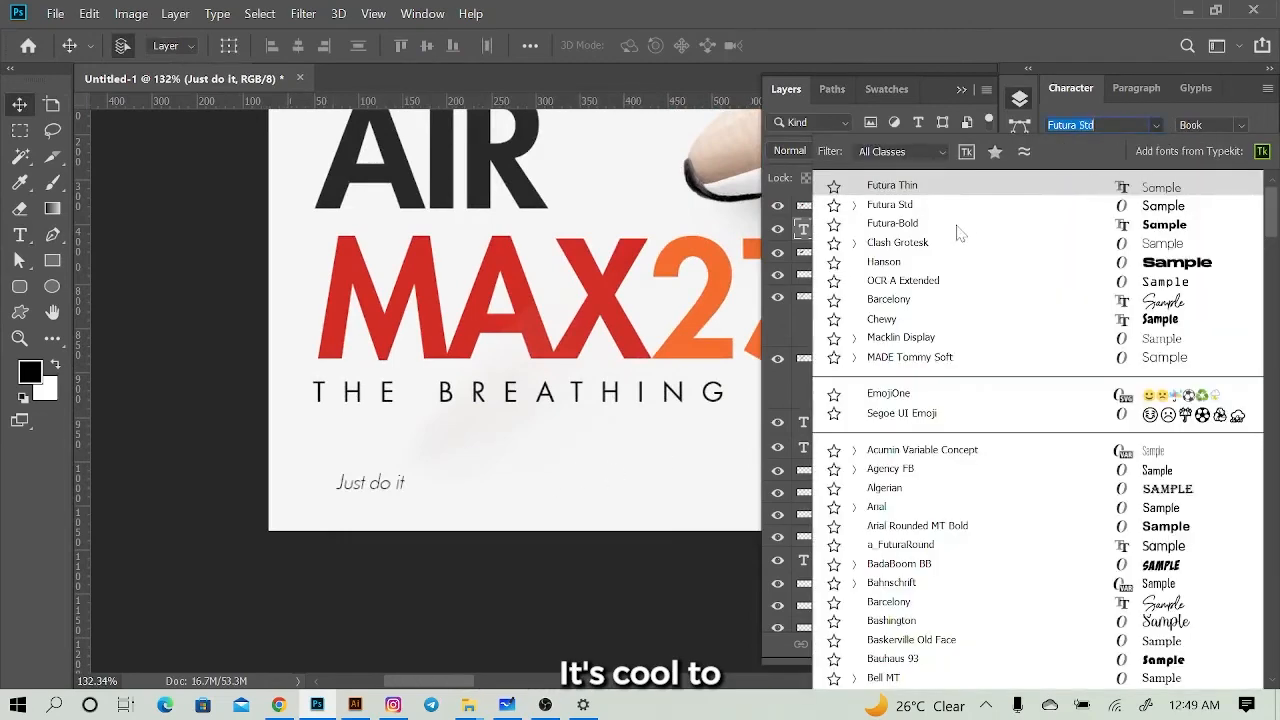
{"action": "left_click", "coordinate": [925, 205]}
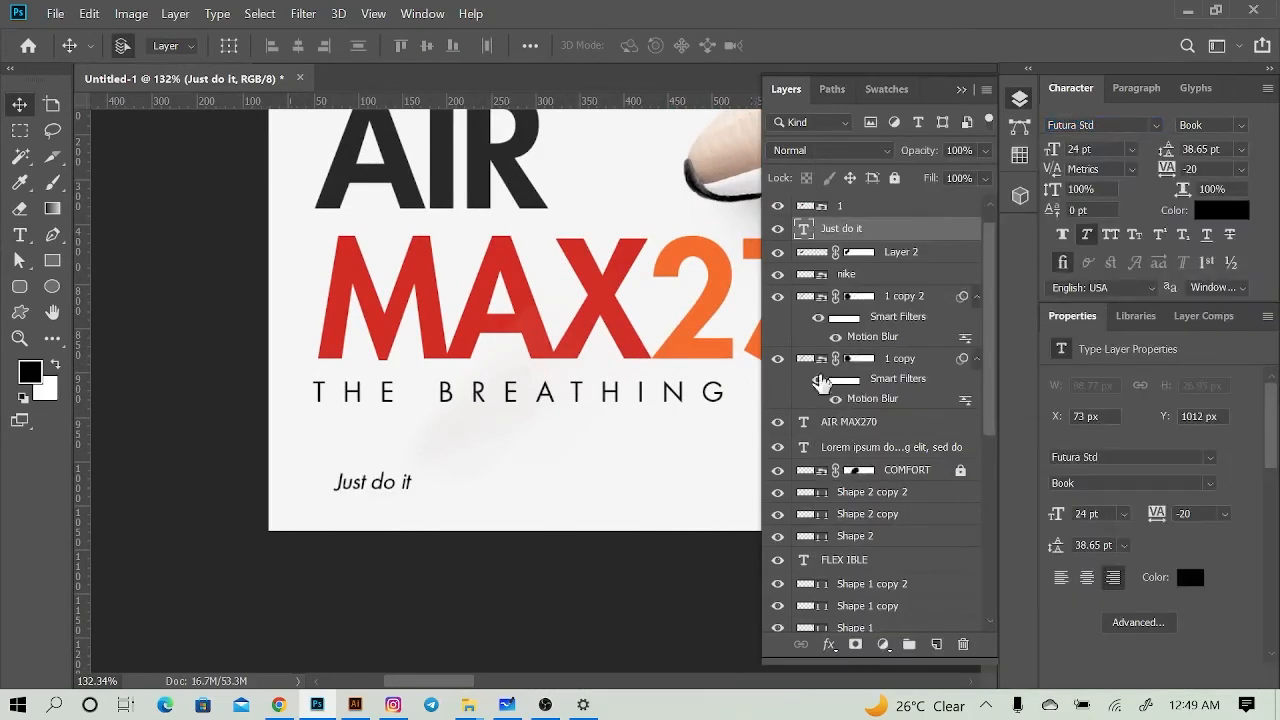
{"action": "left_click", "coordinate": [1243, 127]}
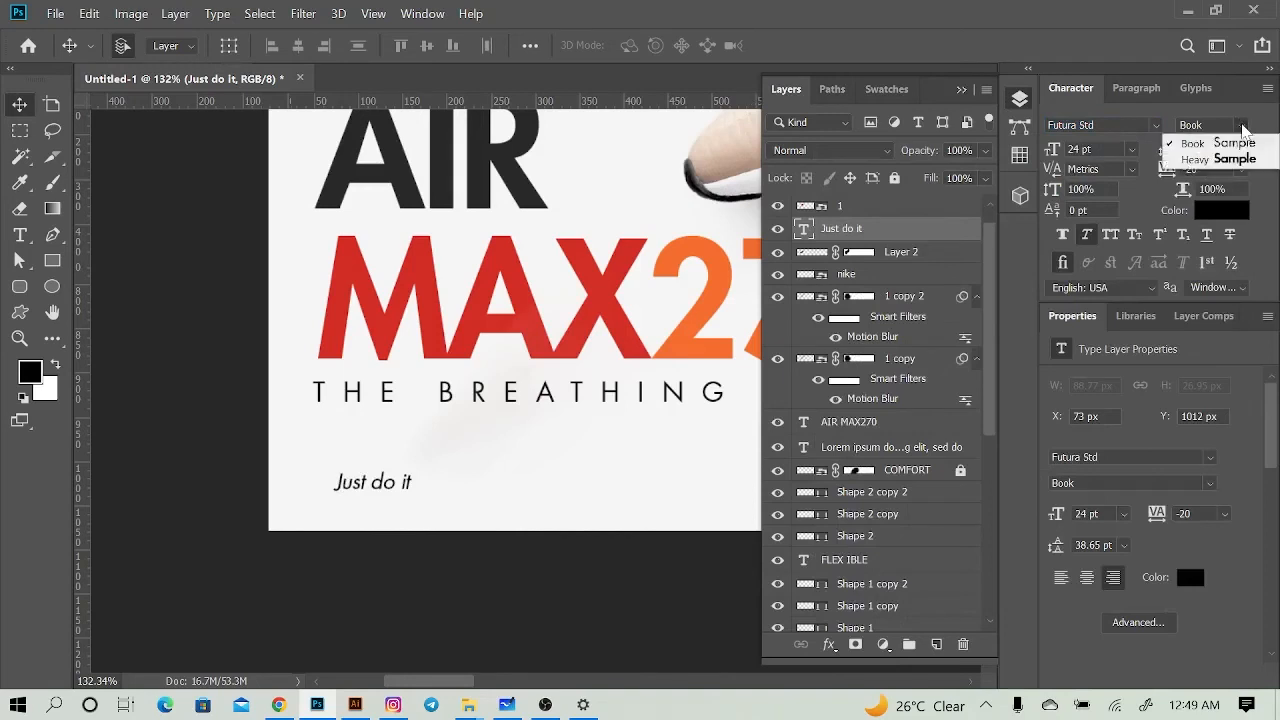
{"action": "left_click", "coordinate": [1244, 130]}
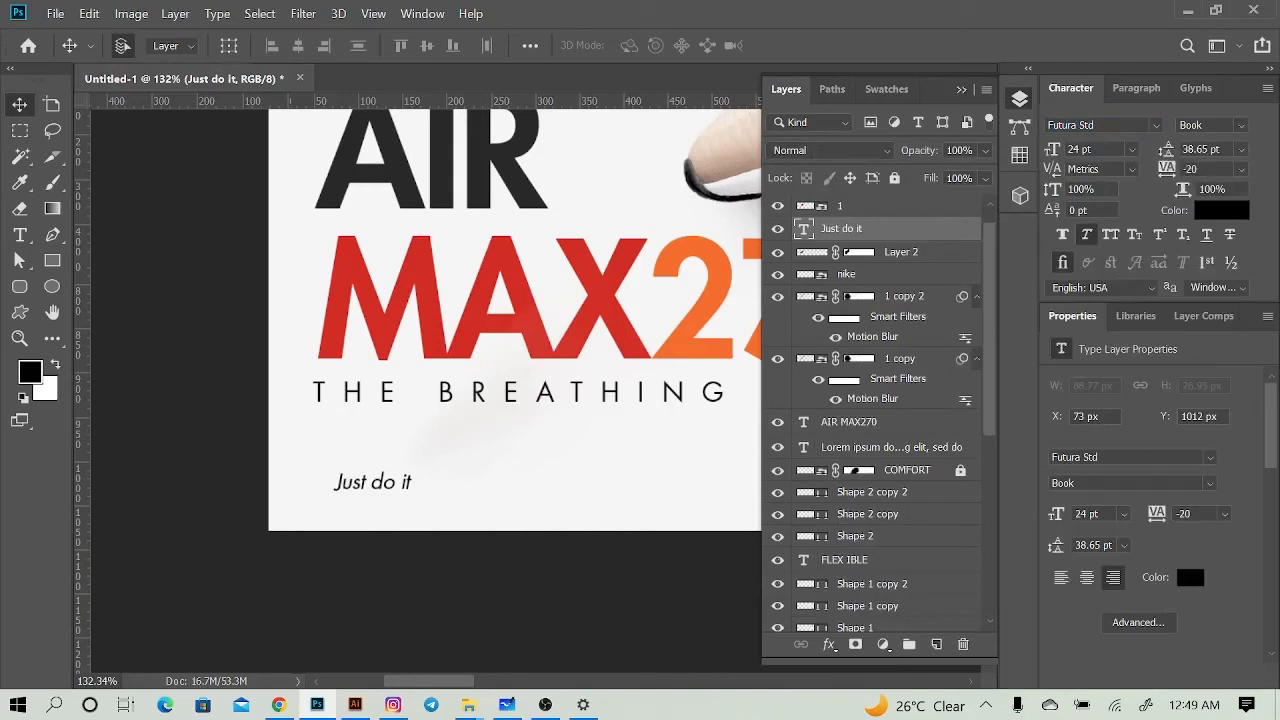
{"action": "left_click", "coordinate": [1154, 128]}
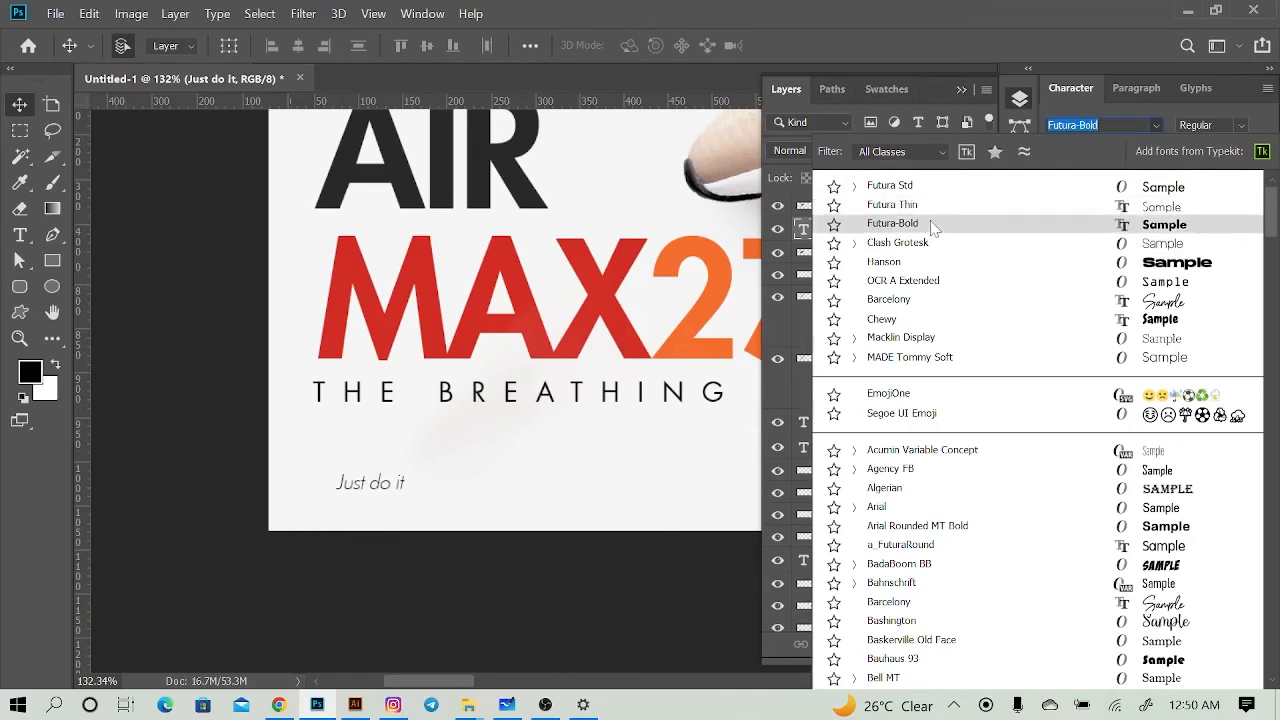
{"action": "left_click", "coordinate": [928, 223]}
Step: Move the slogan to about X 57 px, Y 1023 px and set its tracking to 540
{"action": "scroll", "coordinate": [465, 493], "scroll_direction": "down", "scroll_amount": 2}
{"action": "scroll", "coordinate": [465, 493], "scroll_direction": "down", "scroll_amount": 1}
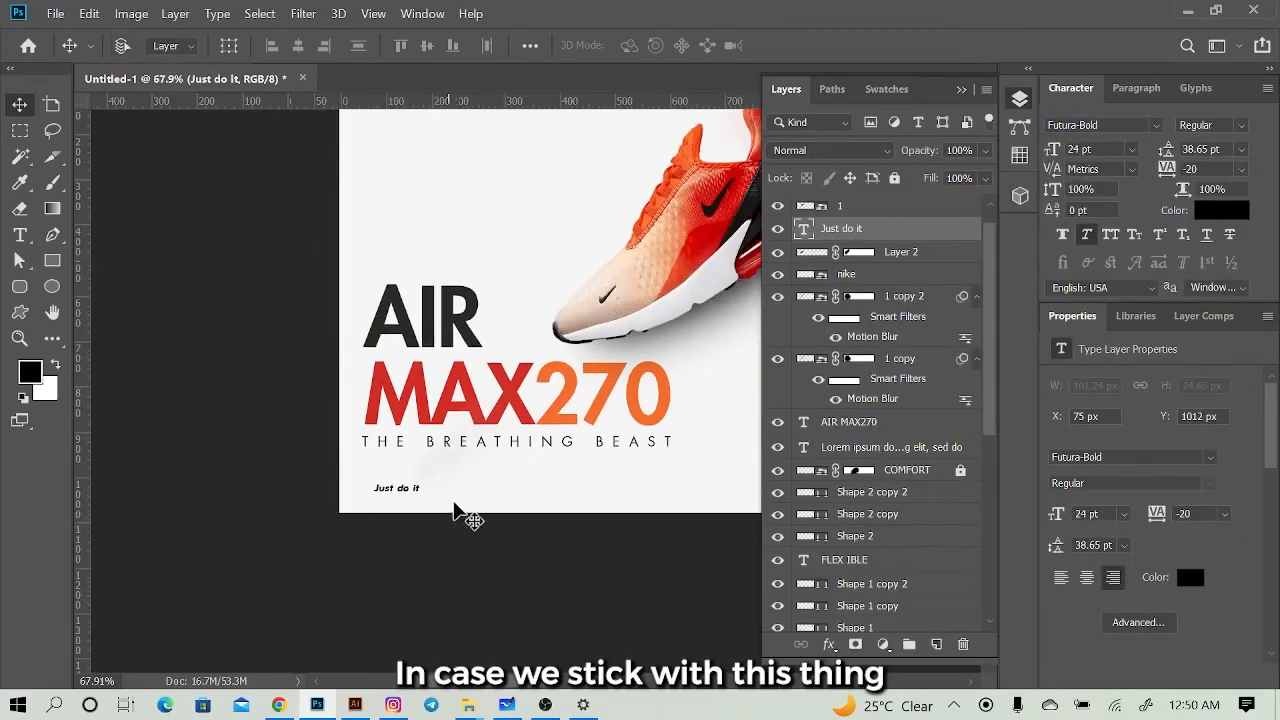
{"action": "mouse_move", "coordinate": [457, 514]}
{"action": "left_mouse_down"}
{"action": "mouse_move", "coordinate": [446, 503]}
{"action": "mouse_move", "coordinate": [452, 512]}
{"action": "left_mouse_up"}
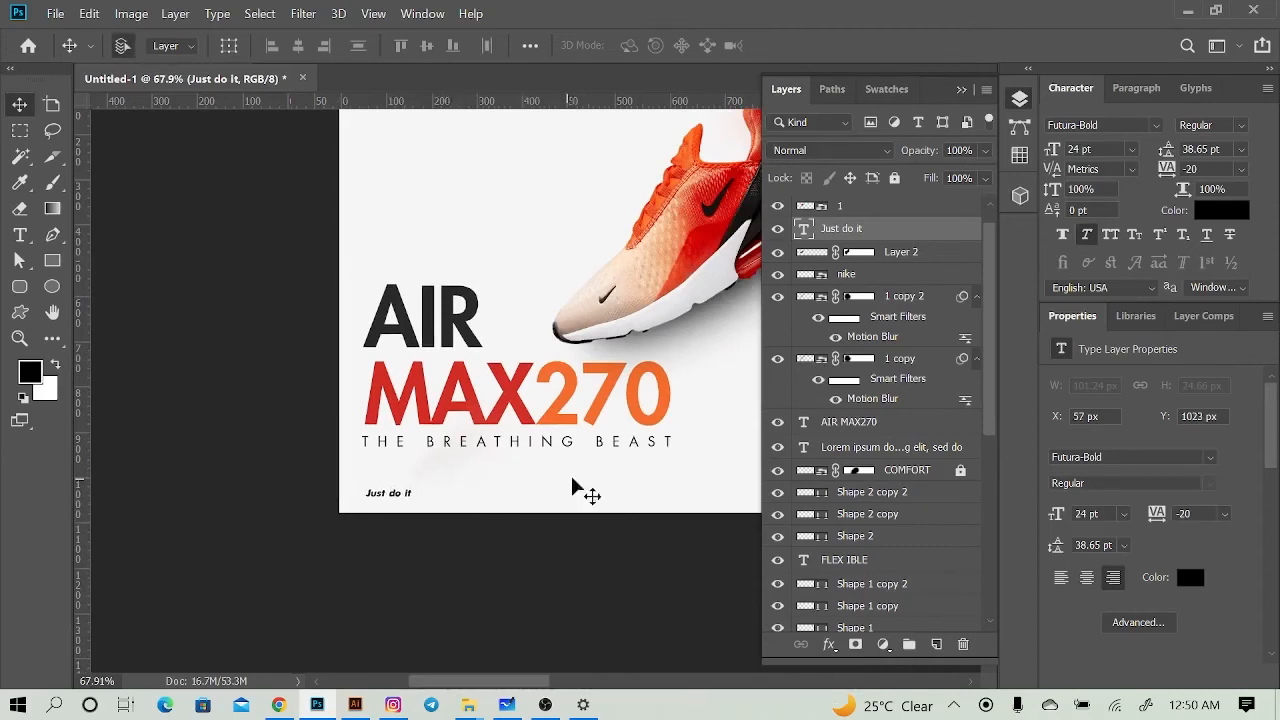
{"action": "left_click_drag", "start_coordinate": [1167, 168], "coordinate": [1200, 169]}
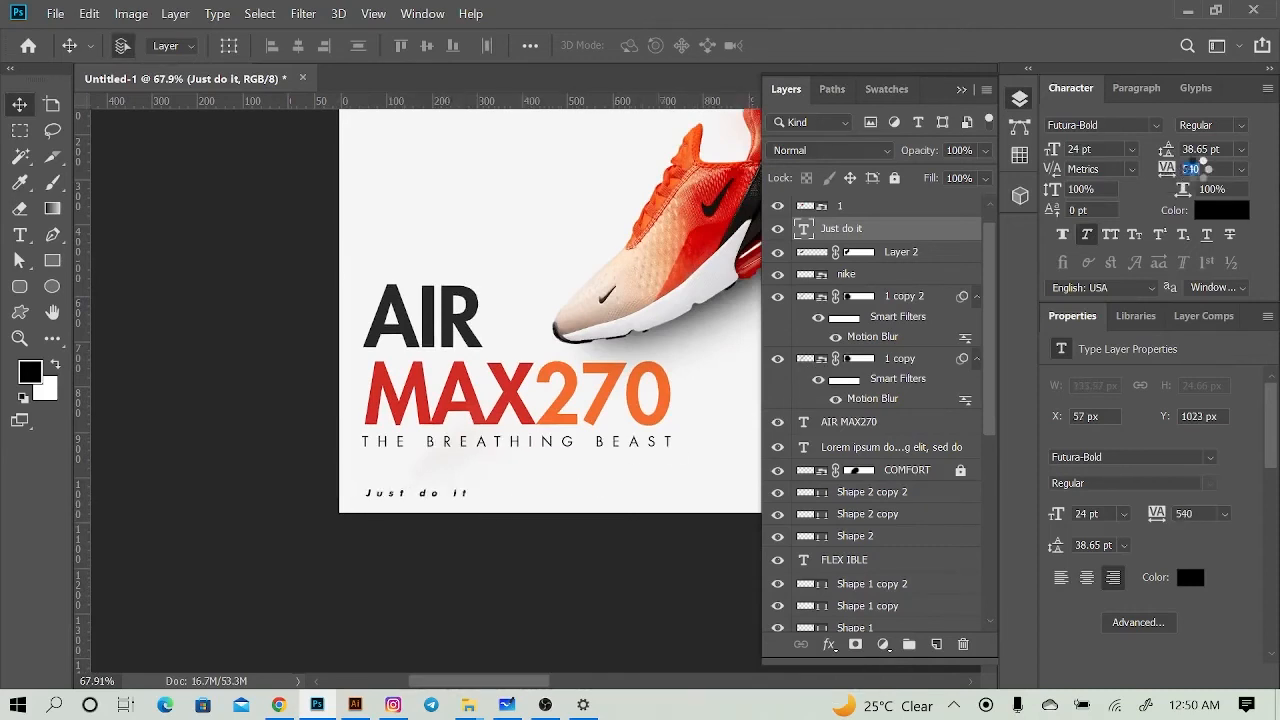
{"action": "key", "text": "Return"}
Step: Delete the "Just do it" slogan layer from the first slide's footer
{"action": "scroll", "coordinate": [486, 382], "scroll_direction": "down", "scroll_amount": 6}
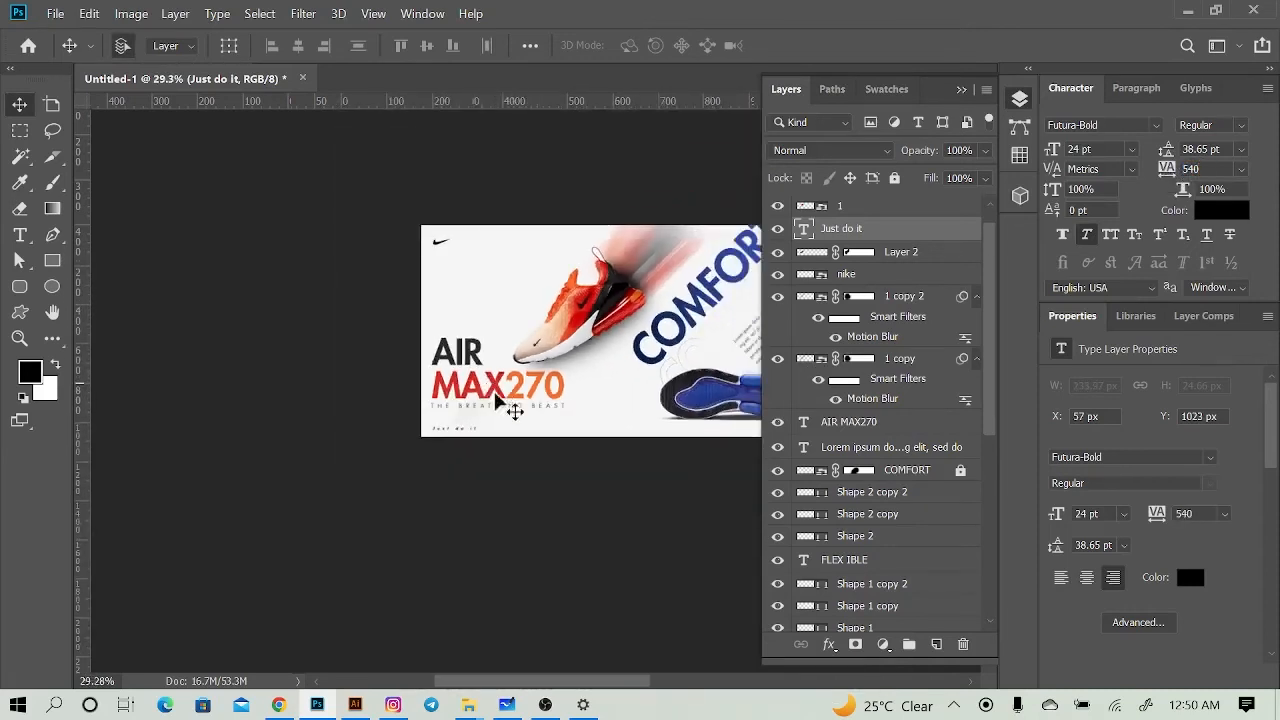
{"action": "scroll", "coordinate": [541, 465], "scroll_direction": "up", "scroll_amount": 2}
{"action": "key", "text": "Delete"}
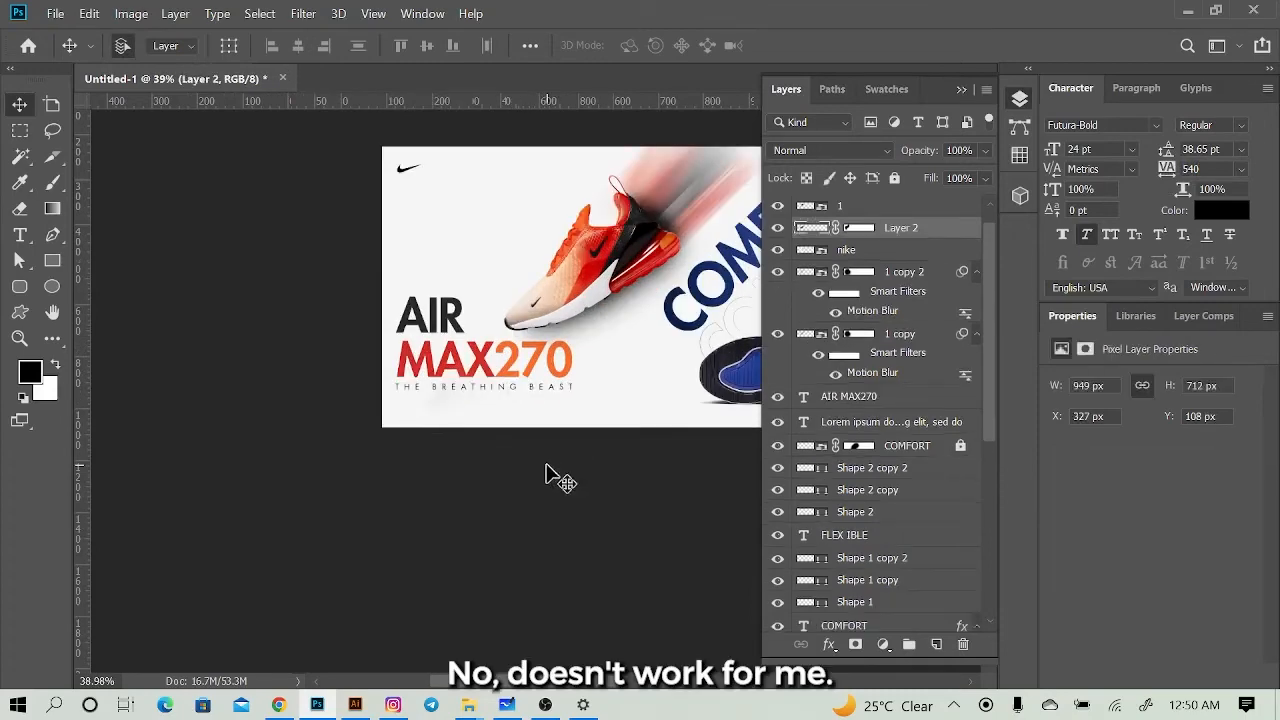
Step: Fit the whole carousel in view, collapse the layer list and show the slice boundaries
{"action": "key", "text": "ctrl+0"}
{"action": "key", "text": "ctrl+minus"}
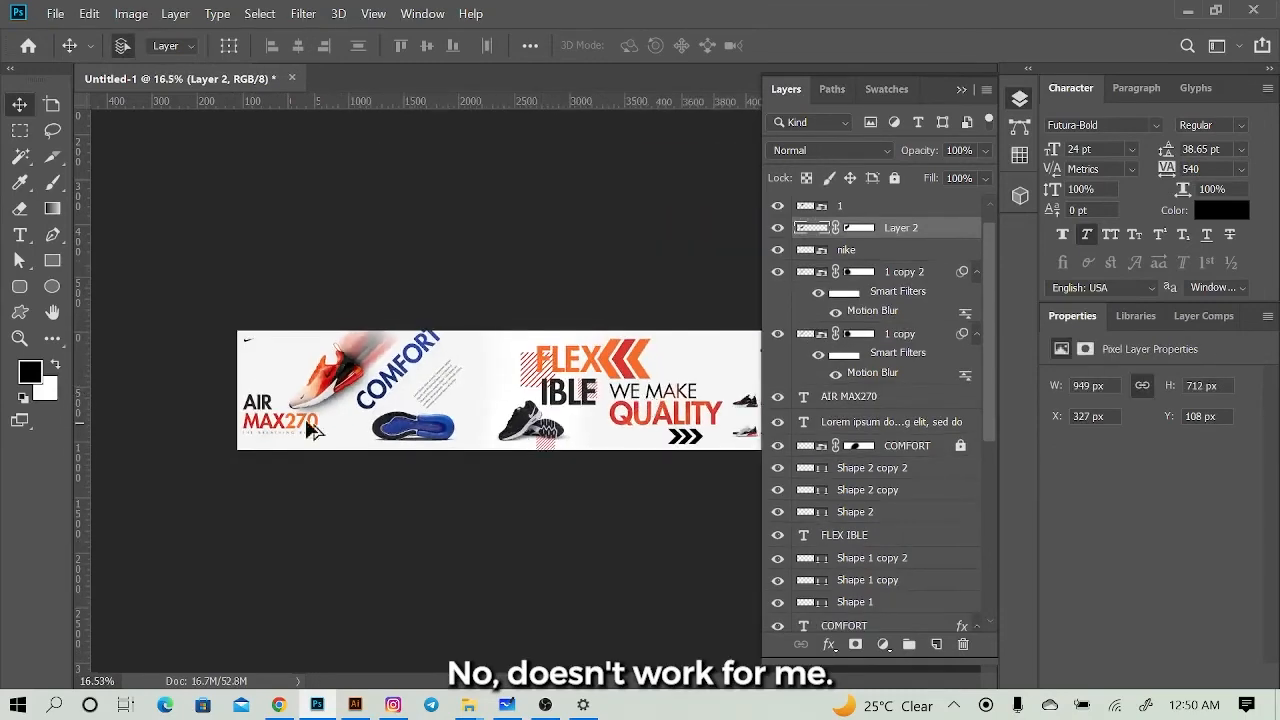
{"action": "key", "text": "ctrl+0"}
{"action": "scroll", "coordinate": [190, 398], "scroll_direction": "up", "scroll_amount": 5}
{"action": "left_click_drag", "start_coordinate": [258, 430], "coordinate": [418, 449]}
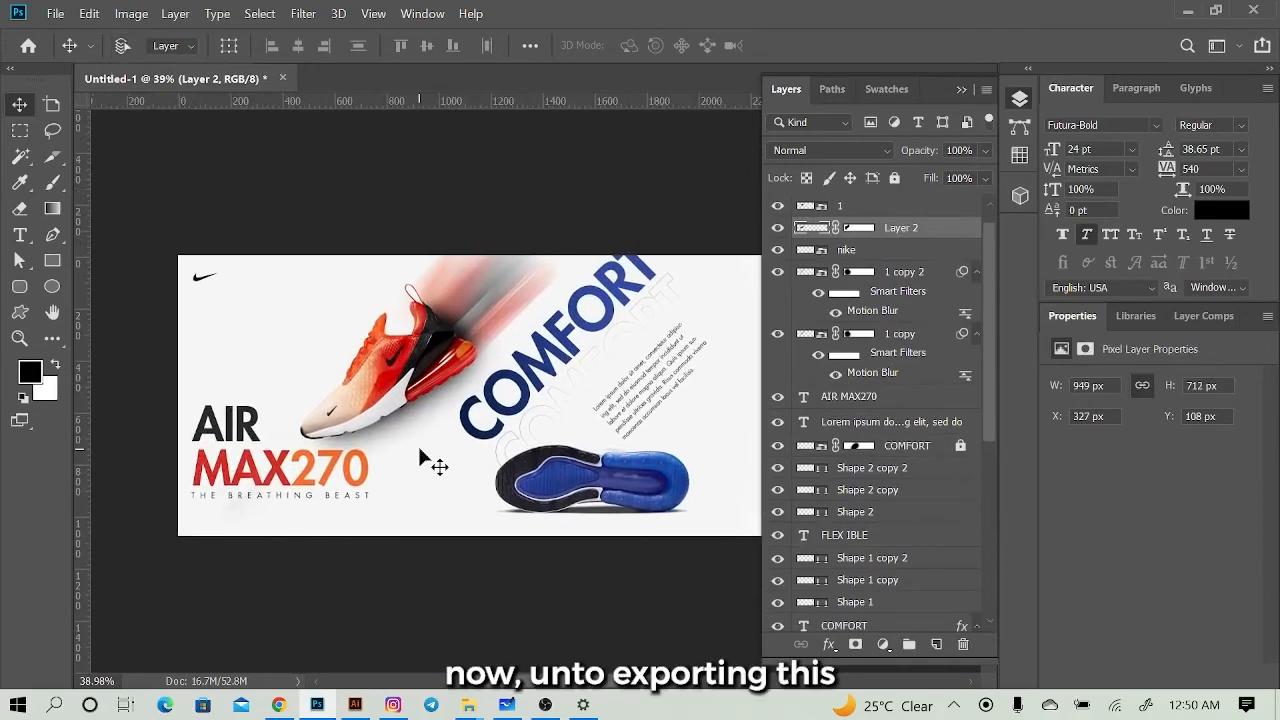
{"action": "key", "text": "ctrl+0"}
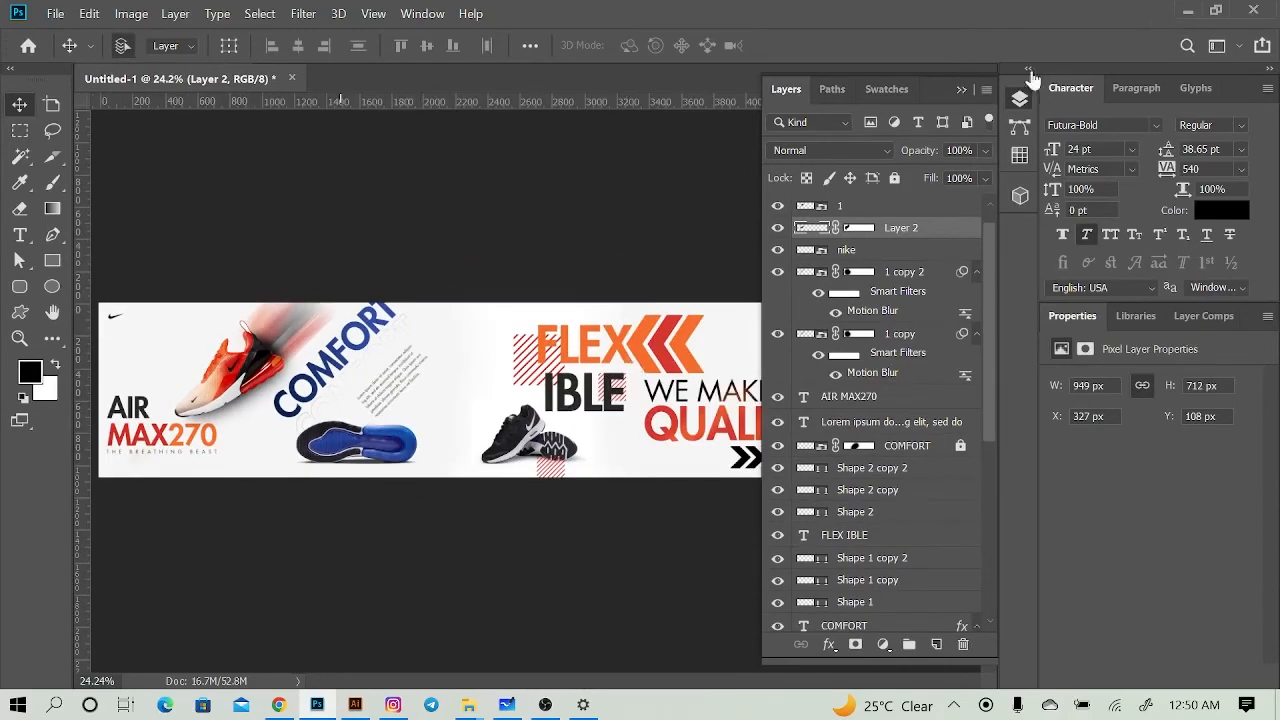
{"action": "left_click", "coordinate": [962, 91]}
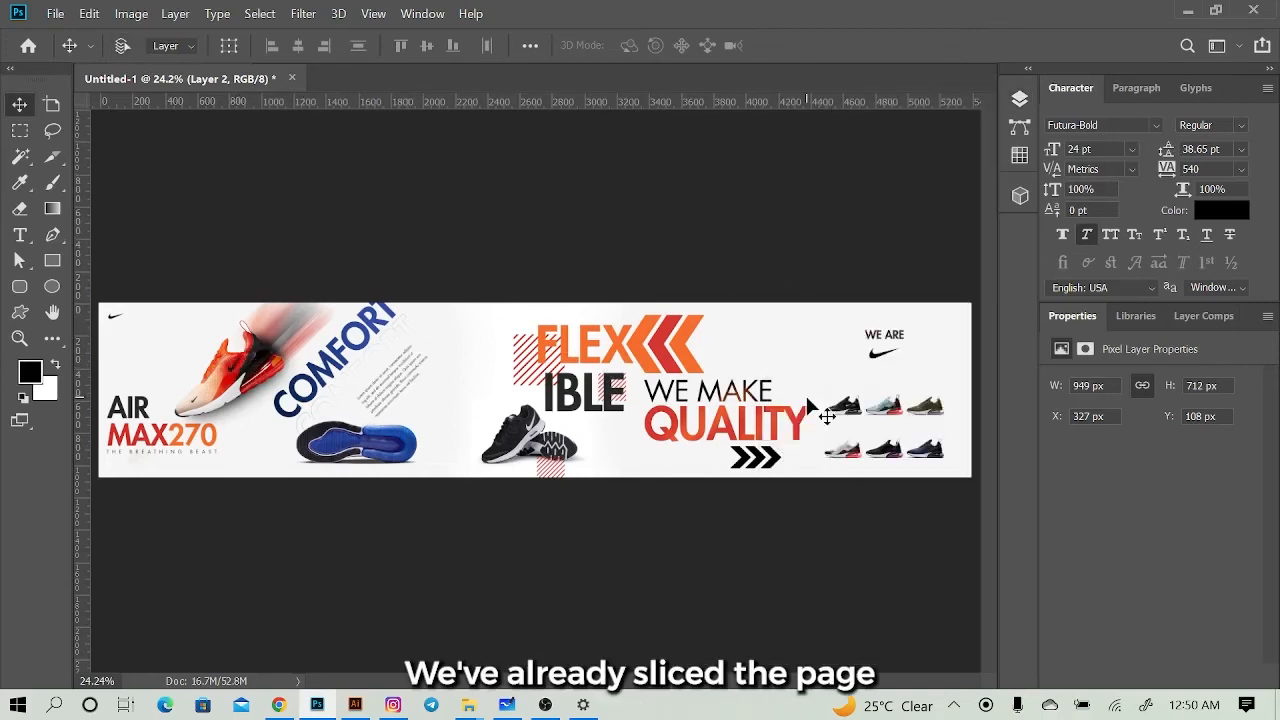
{"action": "key", "text": "ctrl+h"}
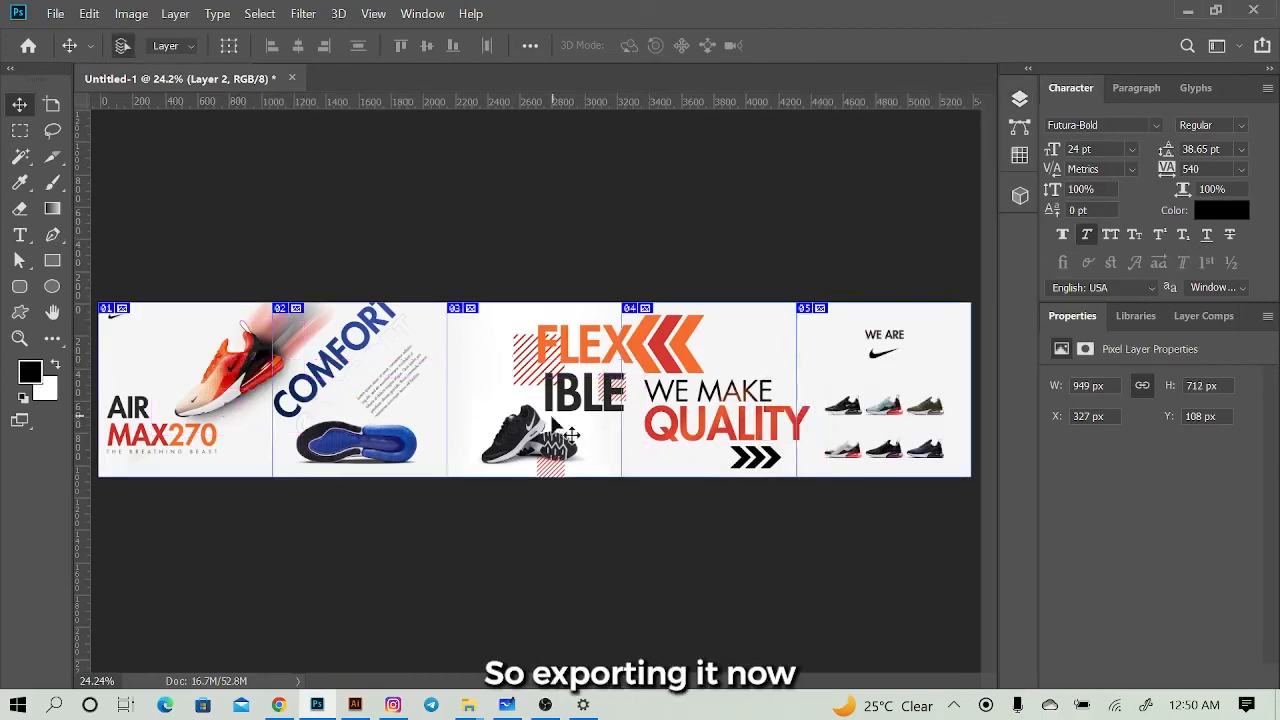
Step: Open the Save for Web (Legacy) export for the sliced carousel
{"action": "scroll", "coordinate": [468, 416], "scroll_direction": "up", "scroll_amount": 1}
{"action": "scroll", "coordinate": [468, 416], "scroll_direction": "down", "scroll_amount": 2}
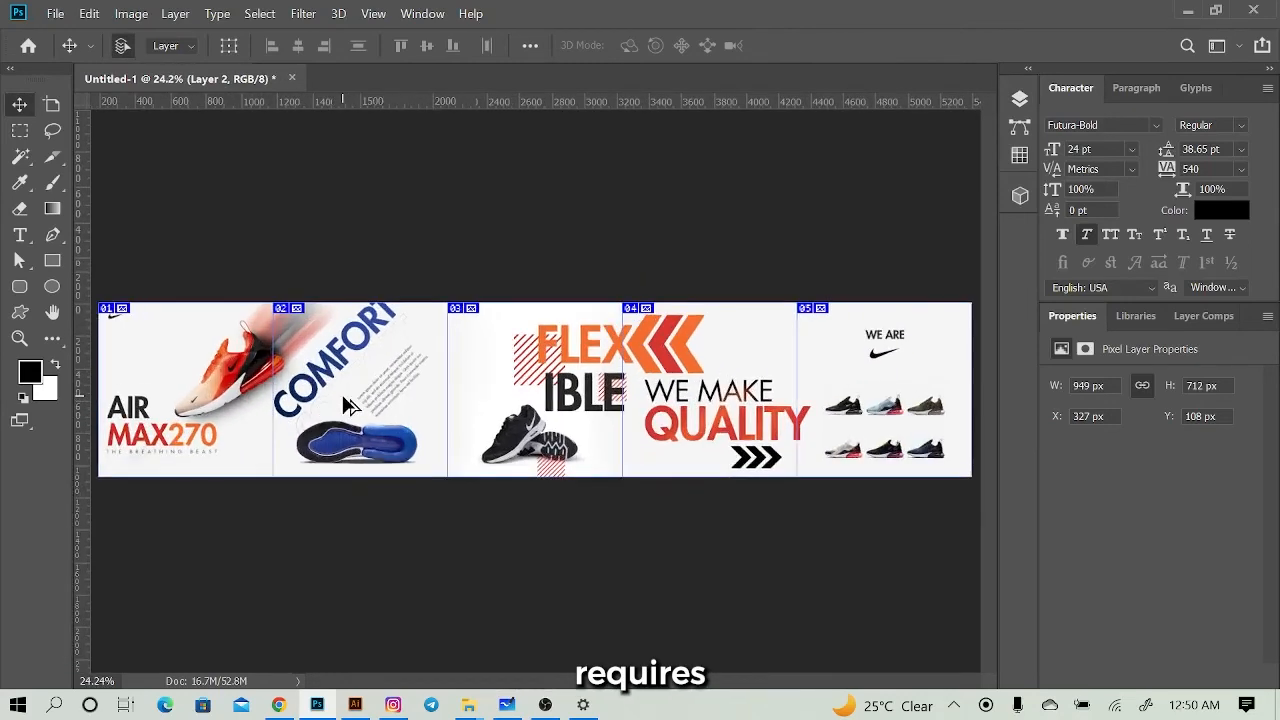
{"action": "scroll", "coordinate": [348, 405], "scroll_direction": "up", "scroll_amount": 1}
{"action": "scroll", "coordinate": [348, 405], "scroll_direction": "down", "scroll_amount": 1}
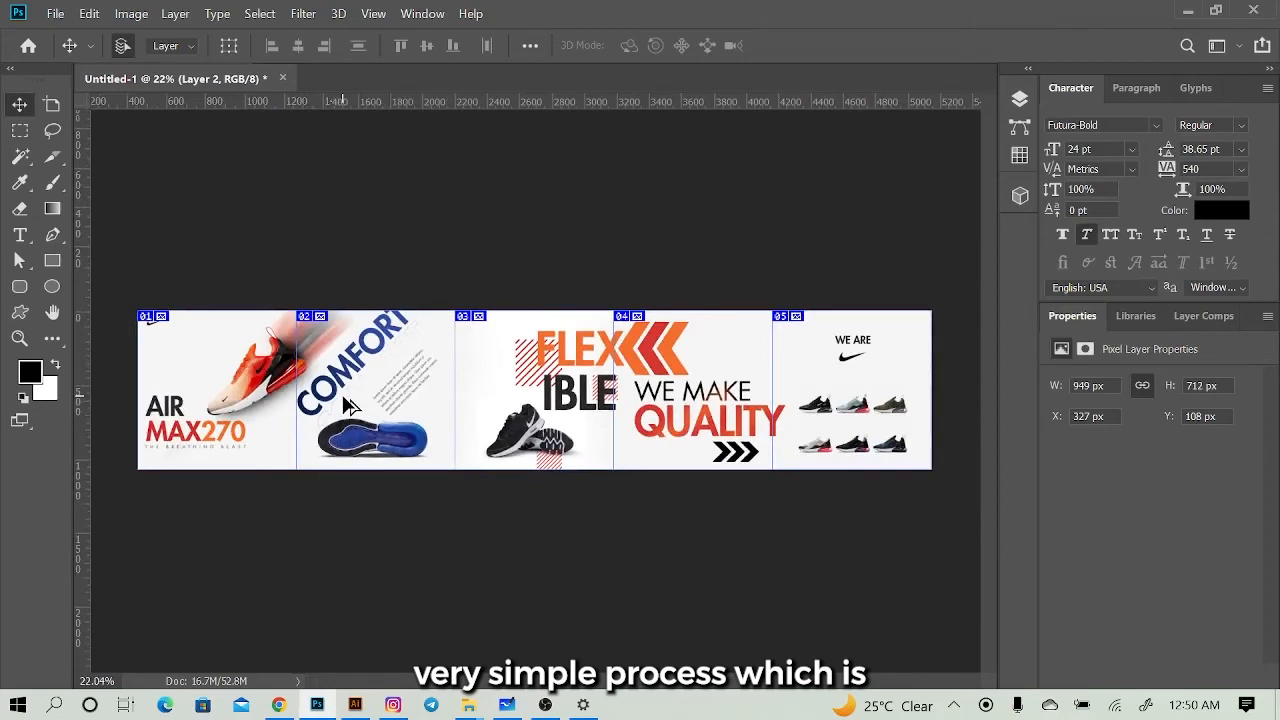
{"action": "scroll", "coordinate": [251, 285], "scroll_direction": "up", "scroll_amount": 2}
{"action": "left_click_drag", "start_coordinate": [272, 312], "coordinate": [388, 298]}
{"action": "left_click", "coordinate": [55, 14]}
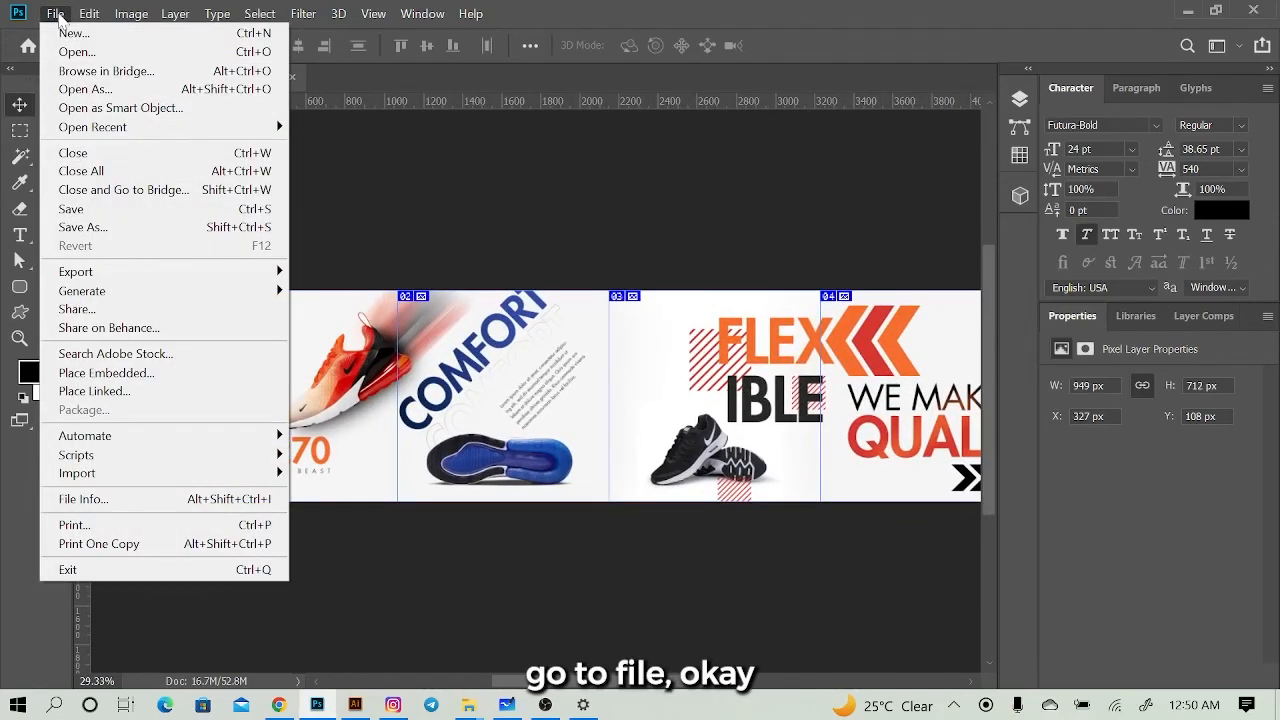
{"action": "mouse_move", "coordinate": [140, 276]}
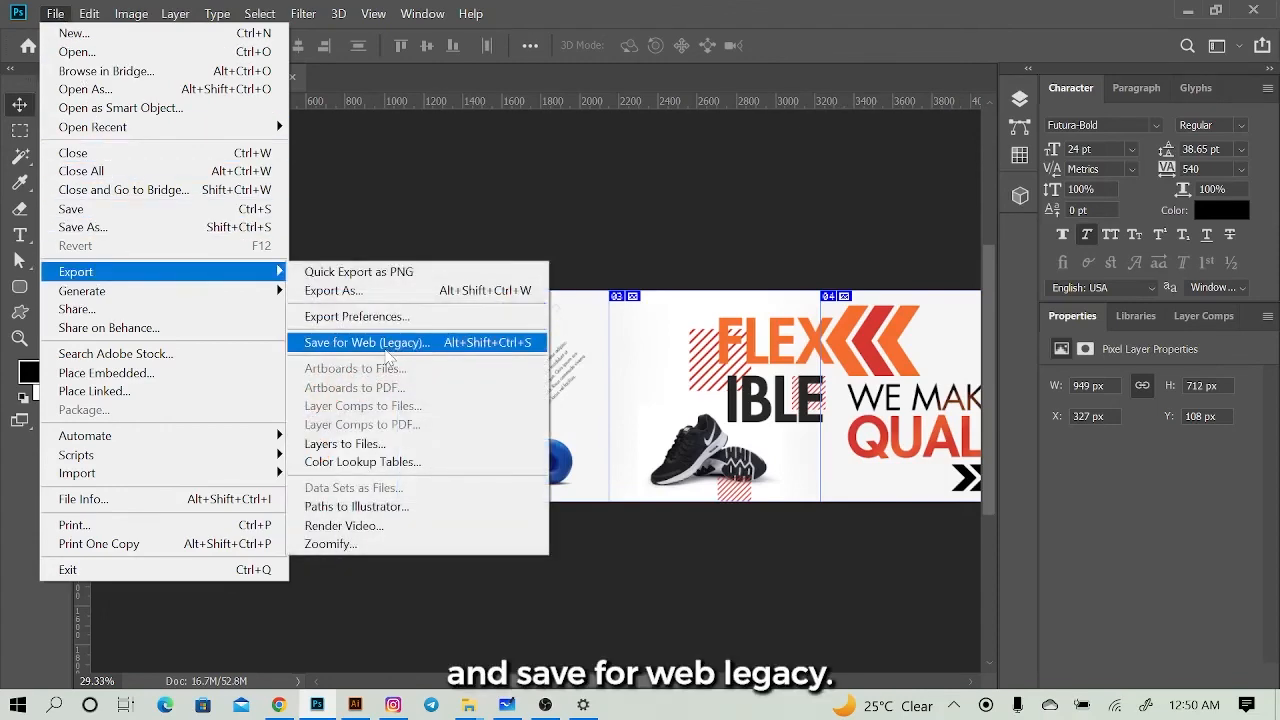
{"action": "left_click", "coordinate": [389, 349]}
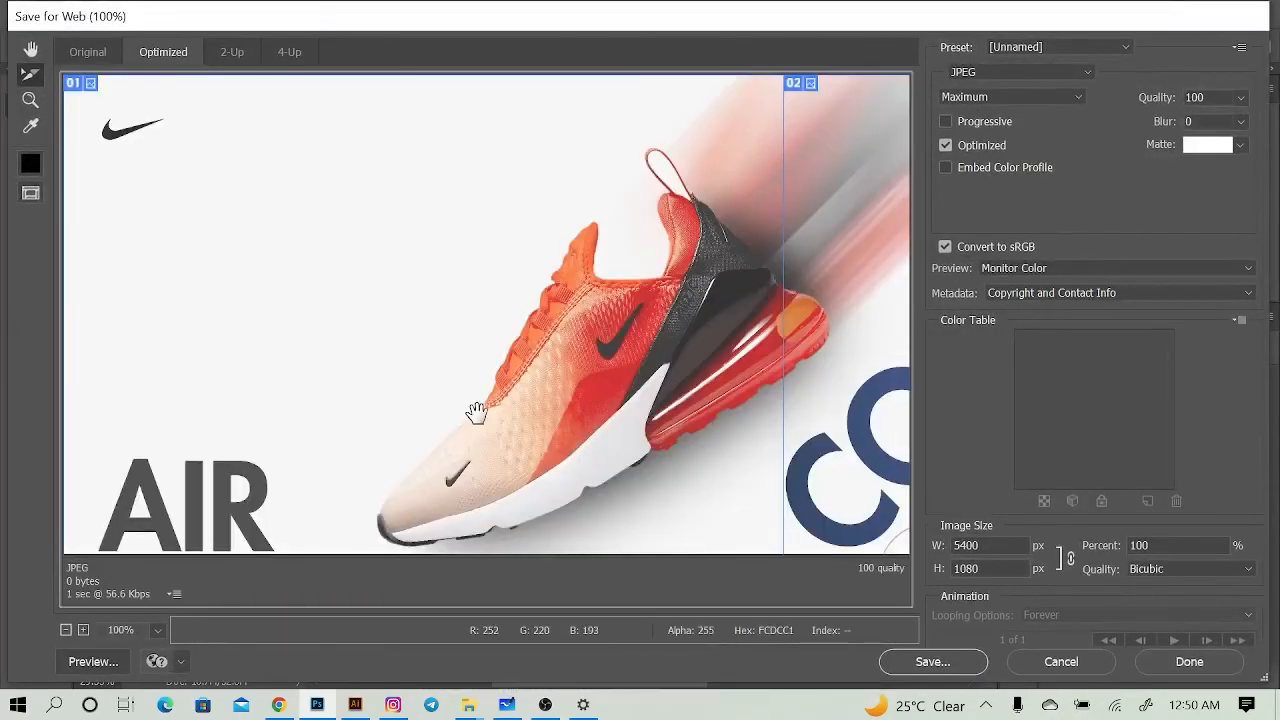
Step: Fit the whole carousel in the export preview and select all five slices
{"action": "key", "text": "ctrl+0"}
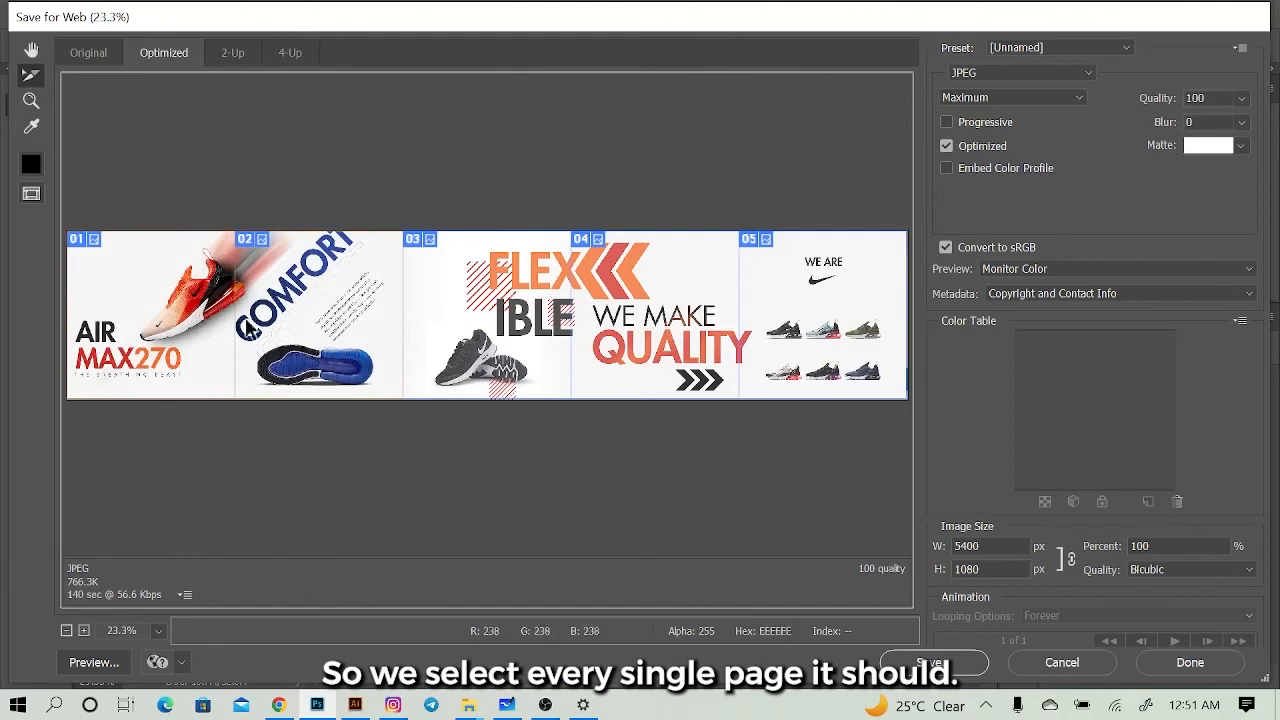
{"action": "left_click", "coordinate": [442, 311], "text": "shift"}
{"action": "left_click", "coordinate": [653, 321], "text": "shift"}
{"action": "left_click", "coordinate": [812, 320], "text": "shift"}
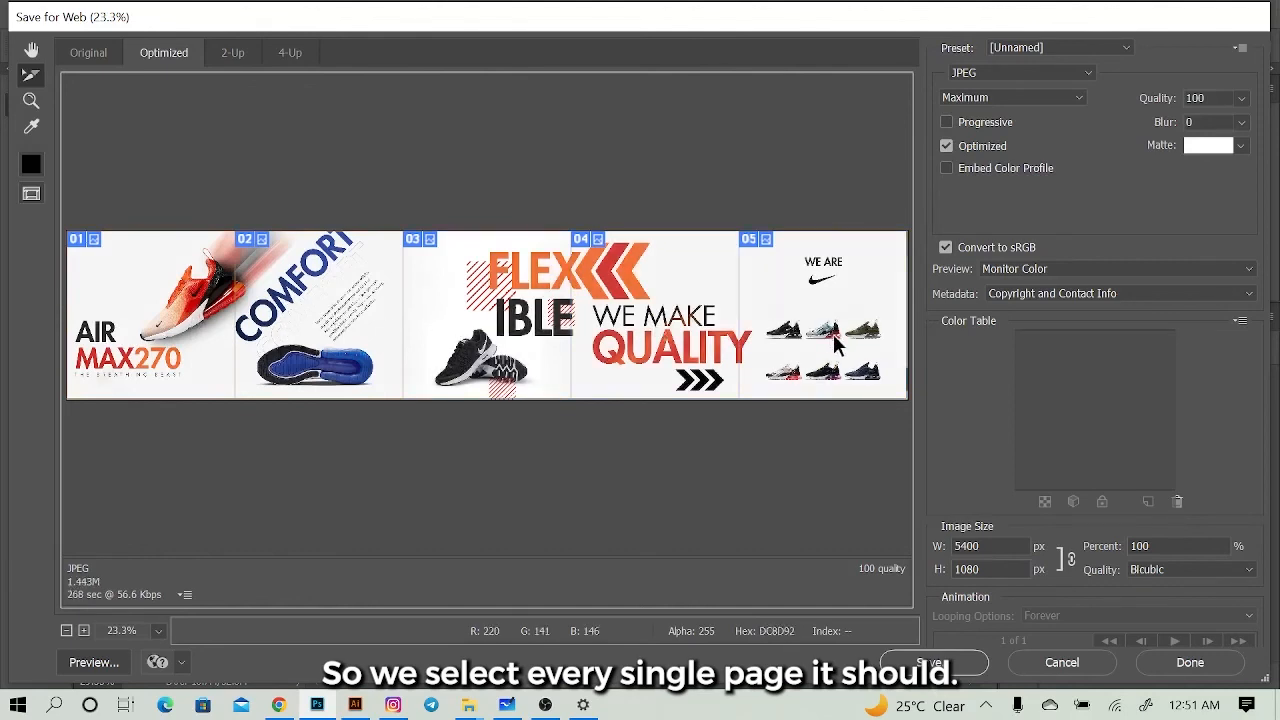
Step: Choose JPEG as the export format for the selected slices and keep the quality at 100
{"action": "left_click", "coordinate": [1080, 78]}
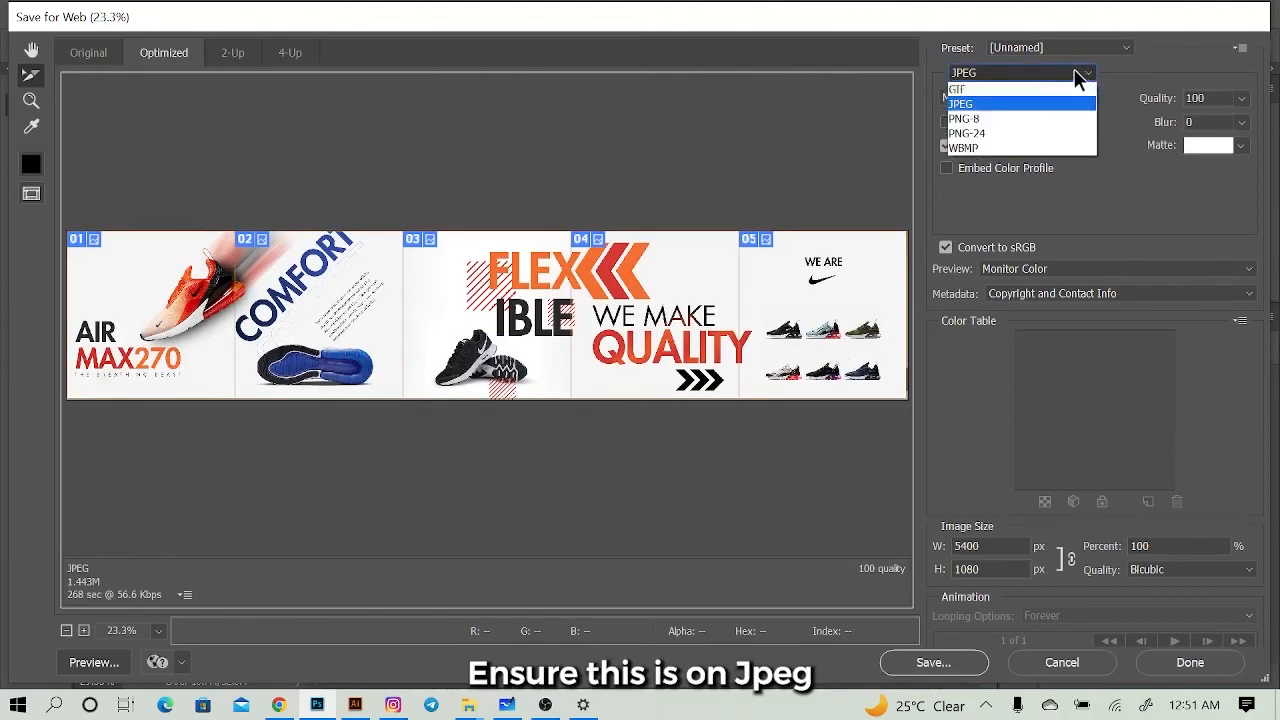
{"action": "left_click", "coordinate": [1076, 106]}
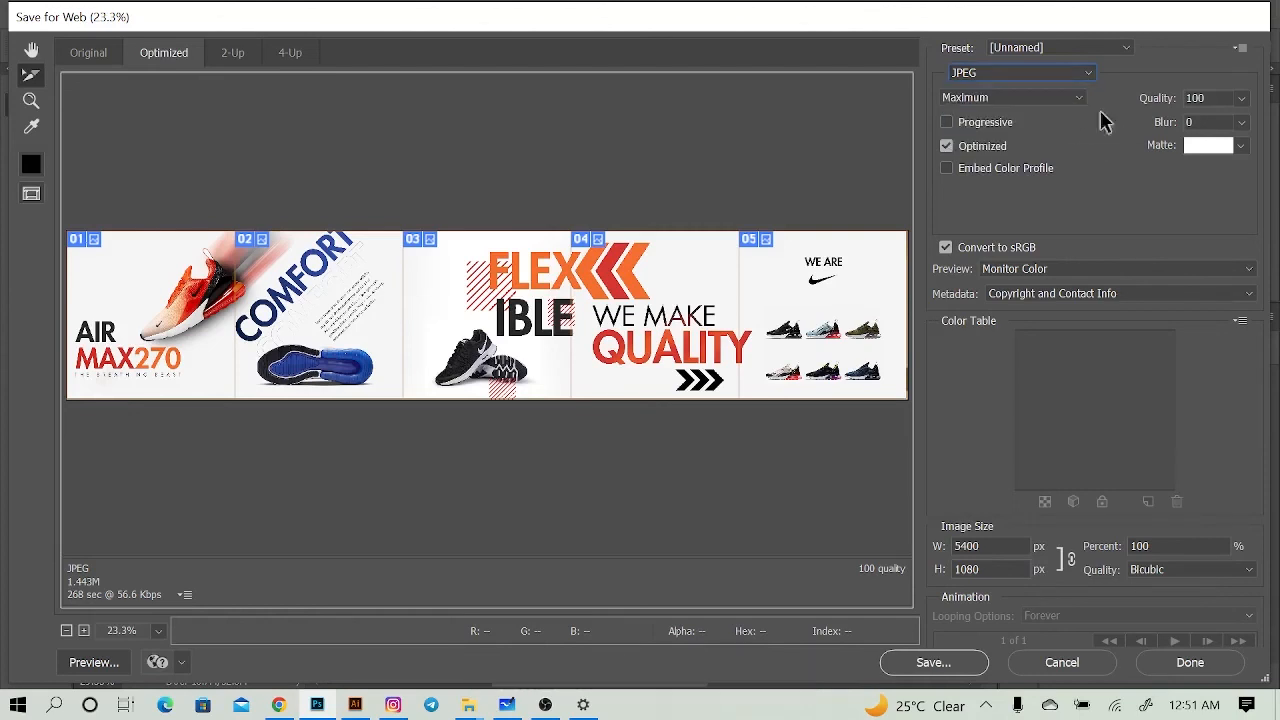
{"action": "left_click", "coordinate": [1242, 98]}
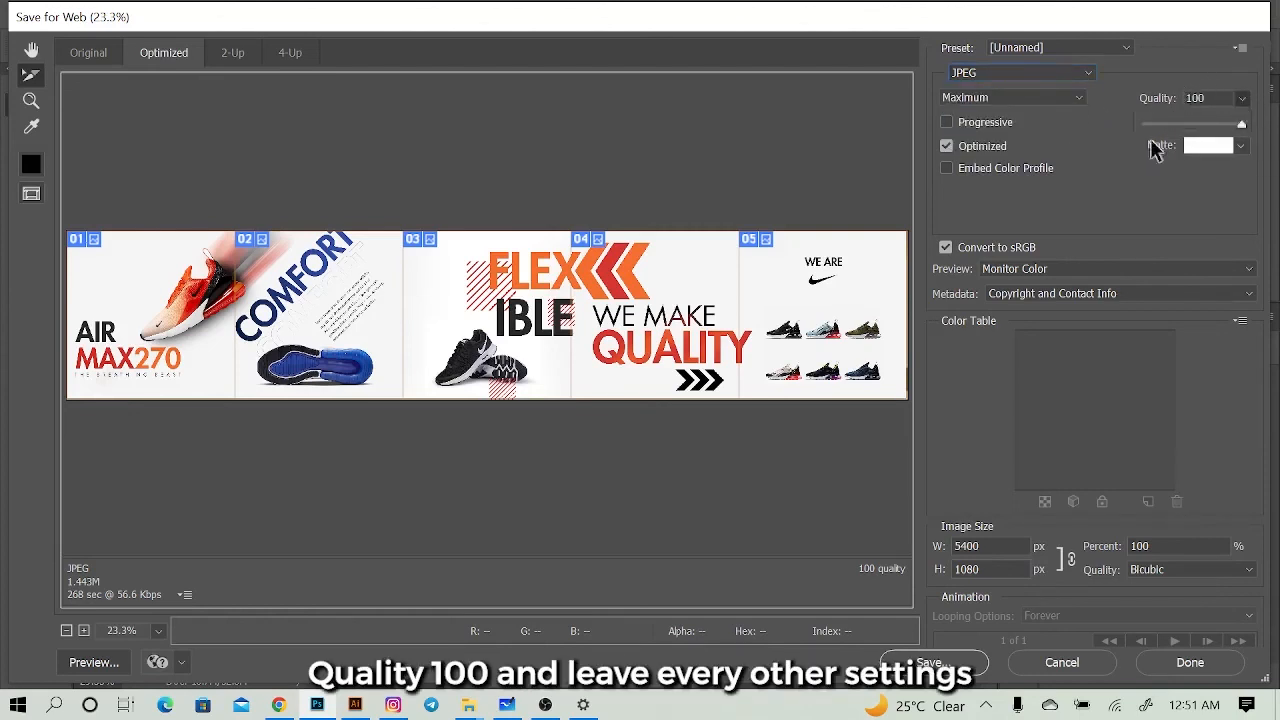
{"action": "left_click", "coordinate": [1143, 181]}
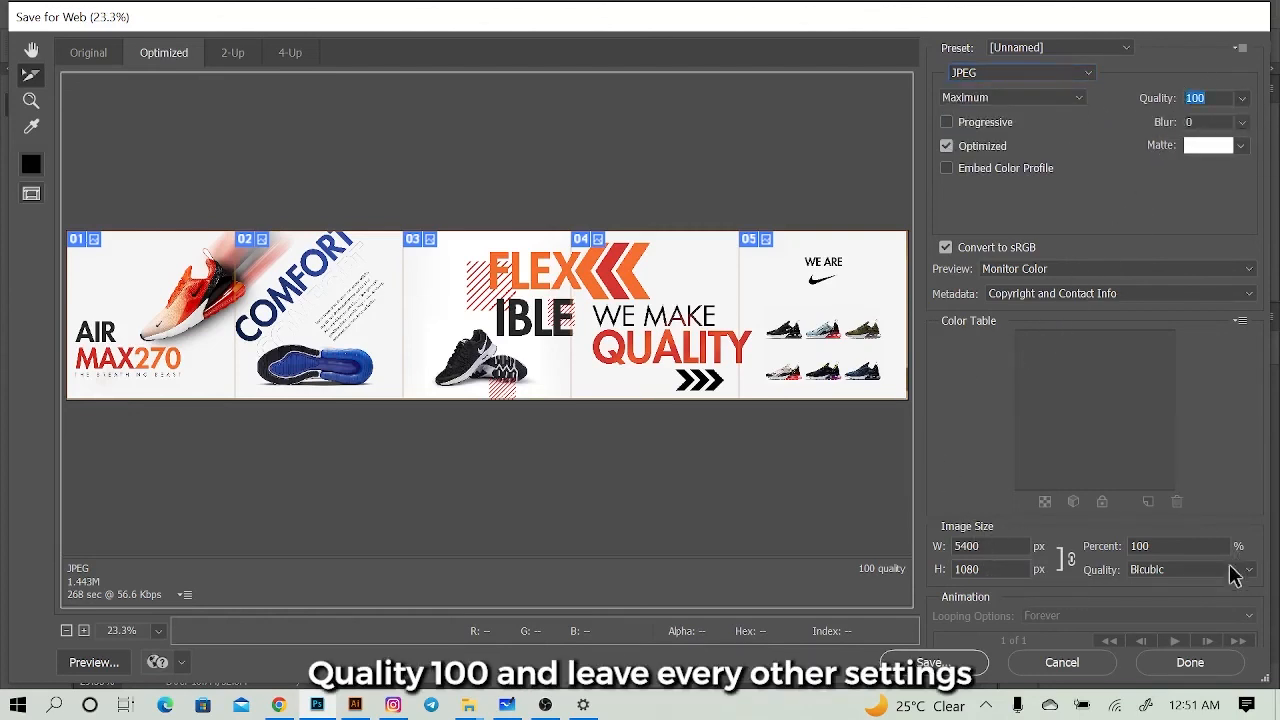
Step: Export the selected slices as images only with default settings under the file name AIRMAX270
{"action": "left_click", "coordinate": [932, 664]}
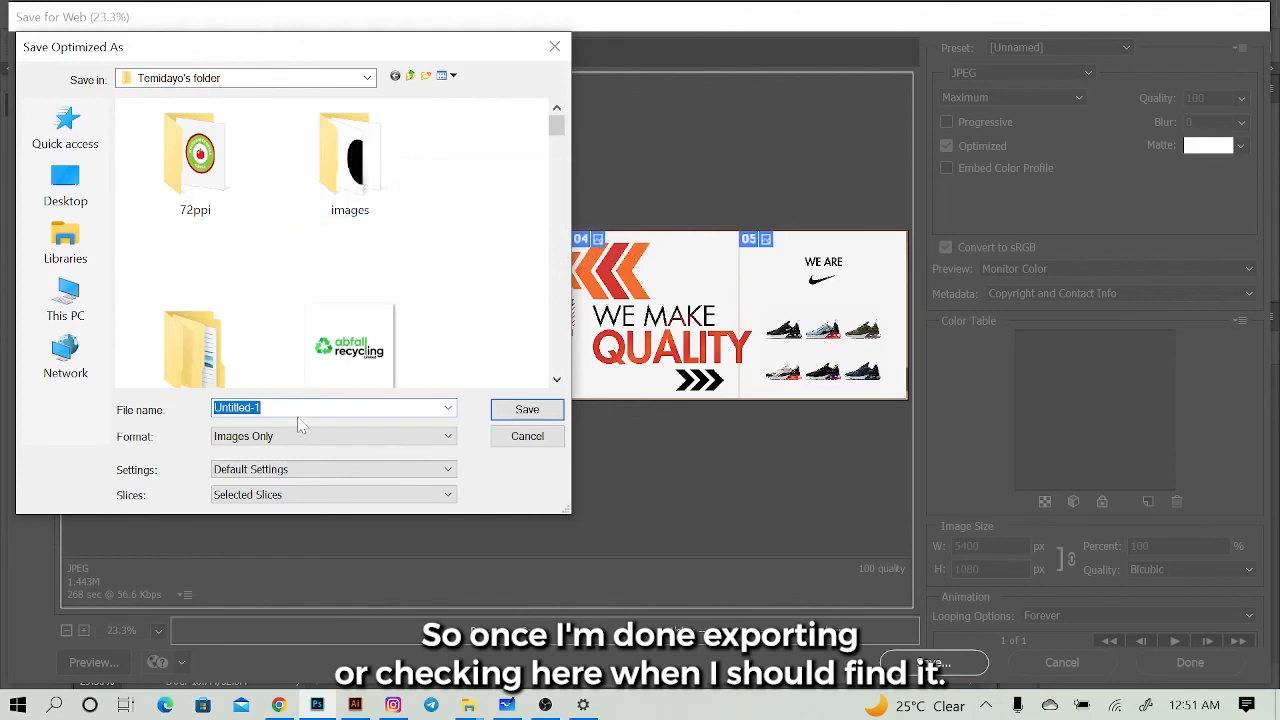
{"action": "type", "text": "AIR"}
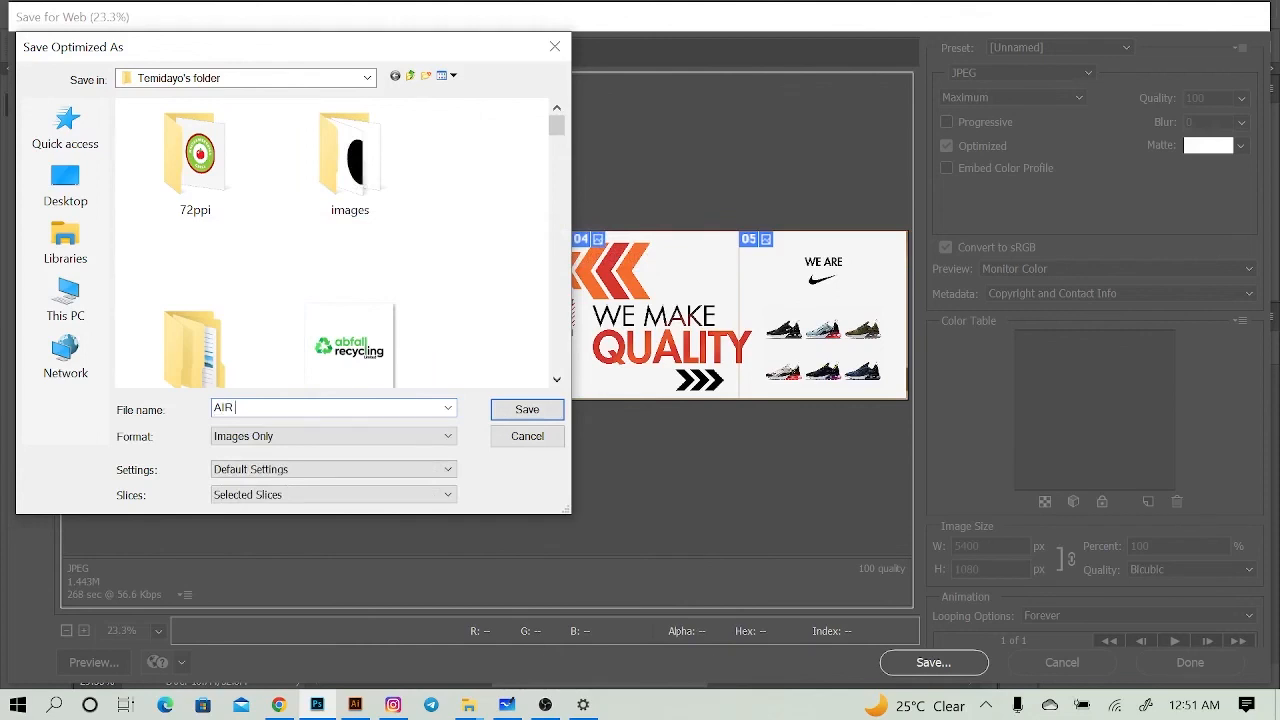
{"action": "type", "text": "MAX270"}
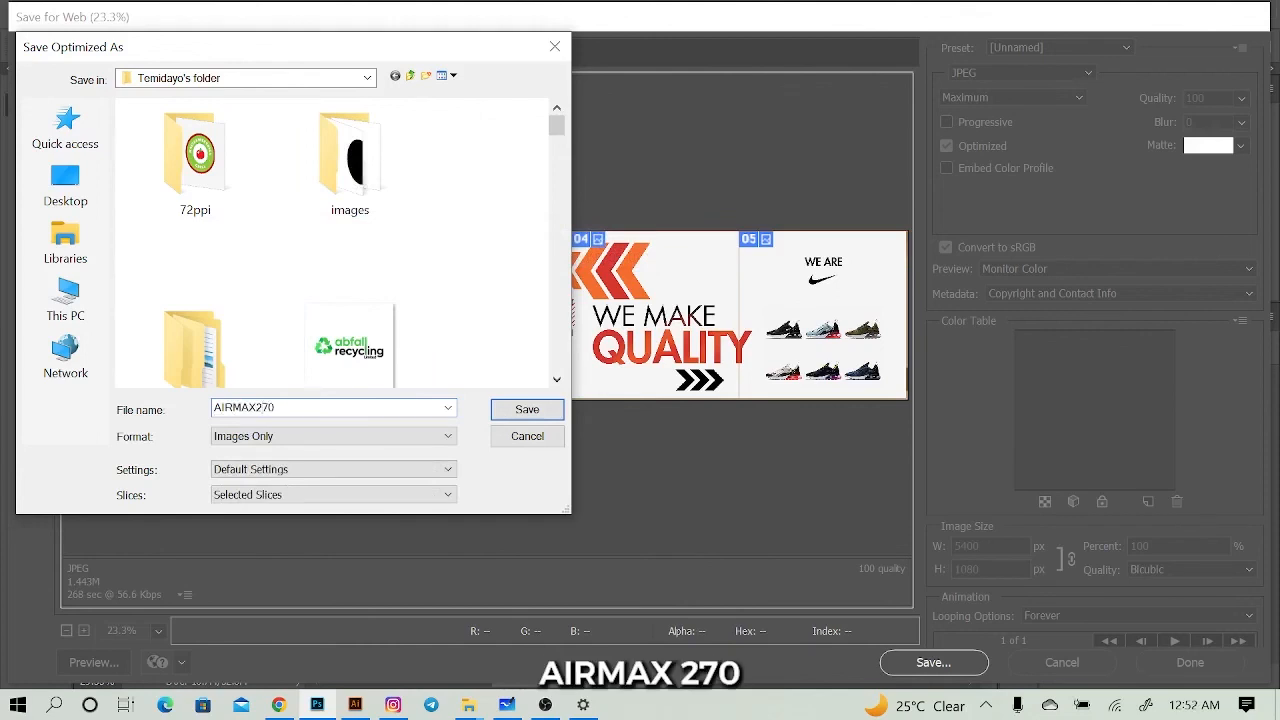
{"action": "key", "text": "Return"}
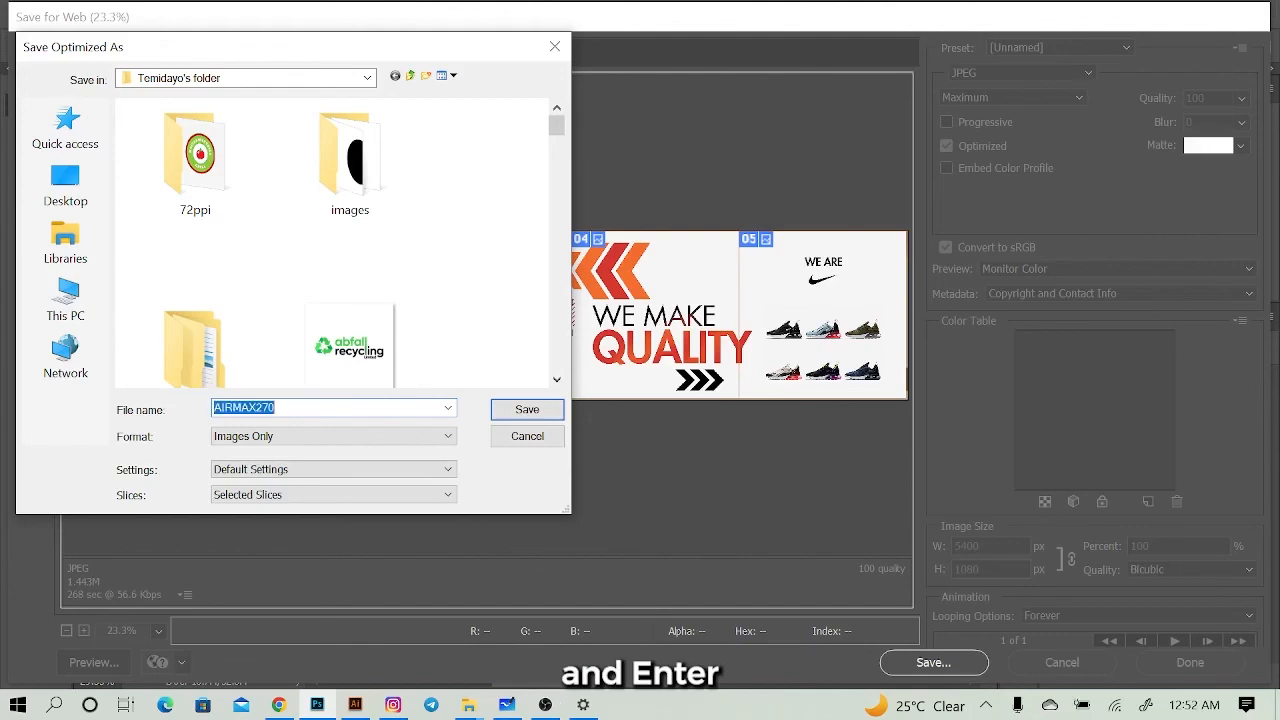
{"action": "key", "text": "Return"}
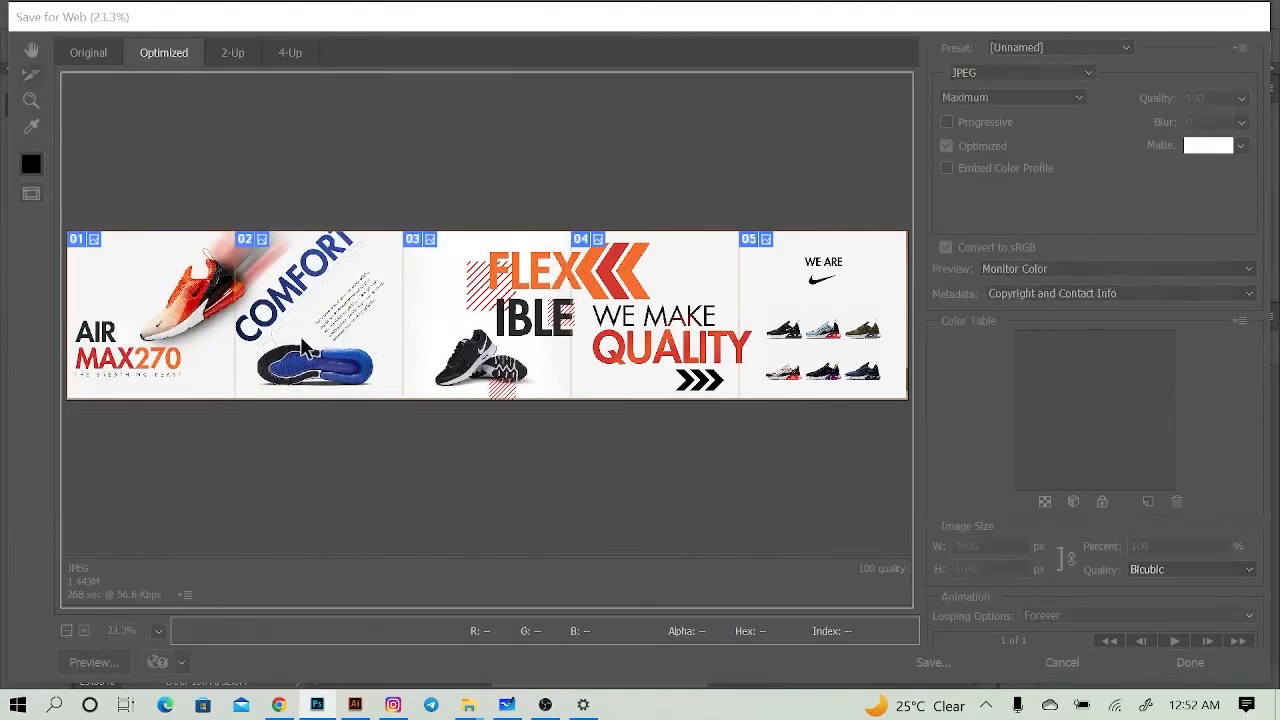
Step: Save the layered document as AIRMAX270 in Photoshop format in the personal folder under Documents, with Maximize Compatibility on
{"action": "key", "text": "ctrl"}
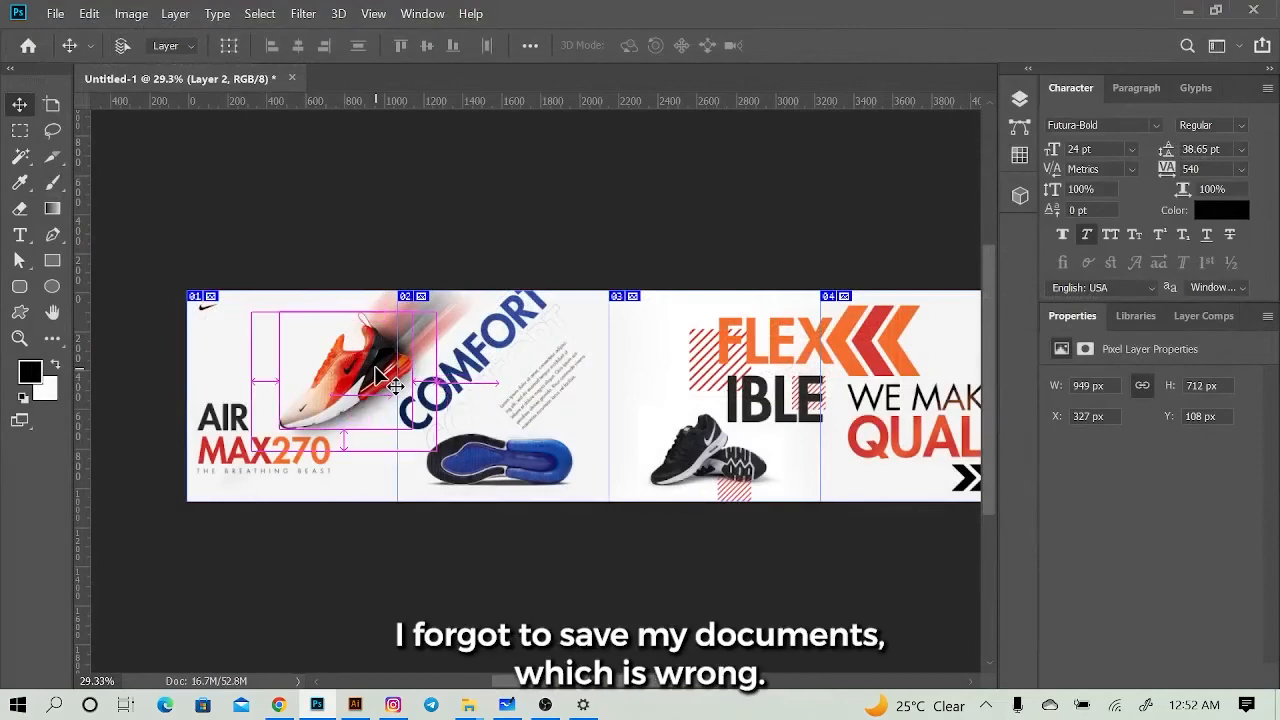
{"action": "key", "text": "ctrl+s"}
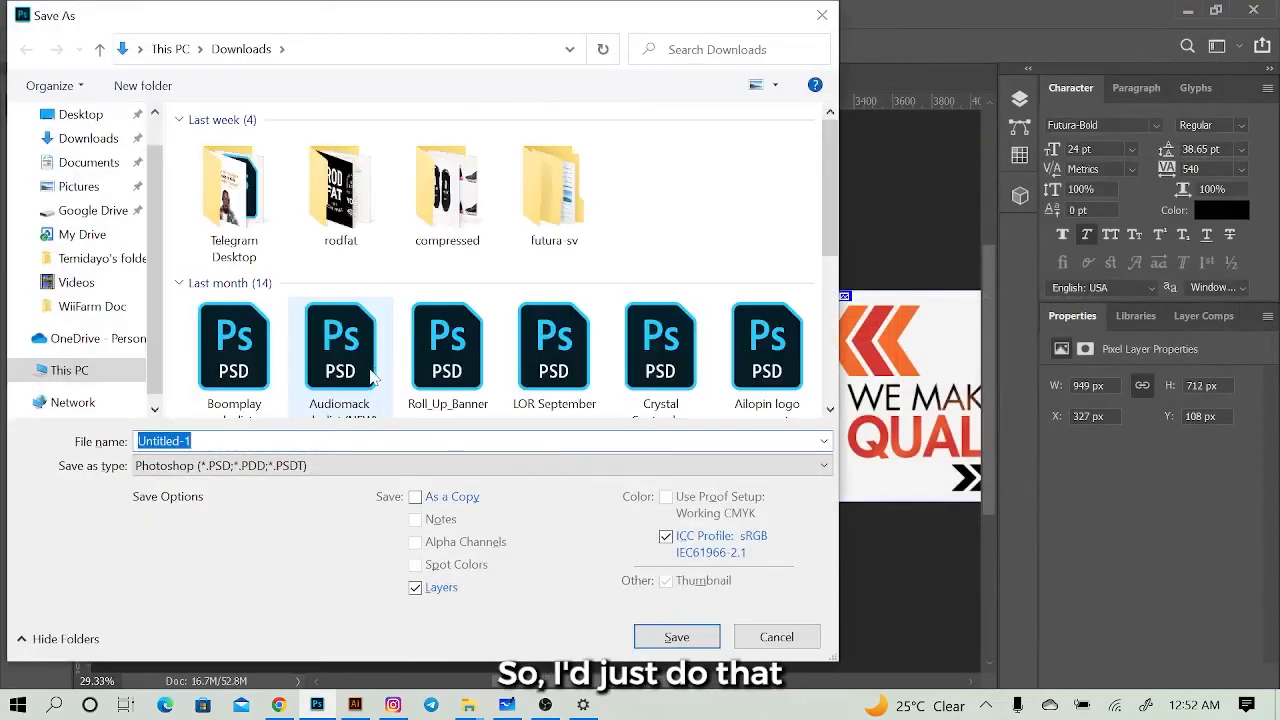
{"action": "type", "text": "AIRMAX270"}
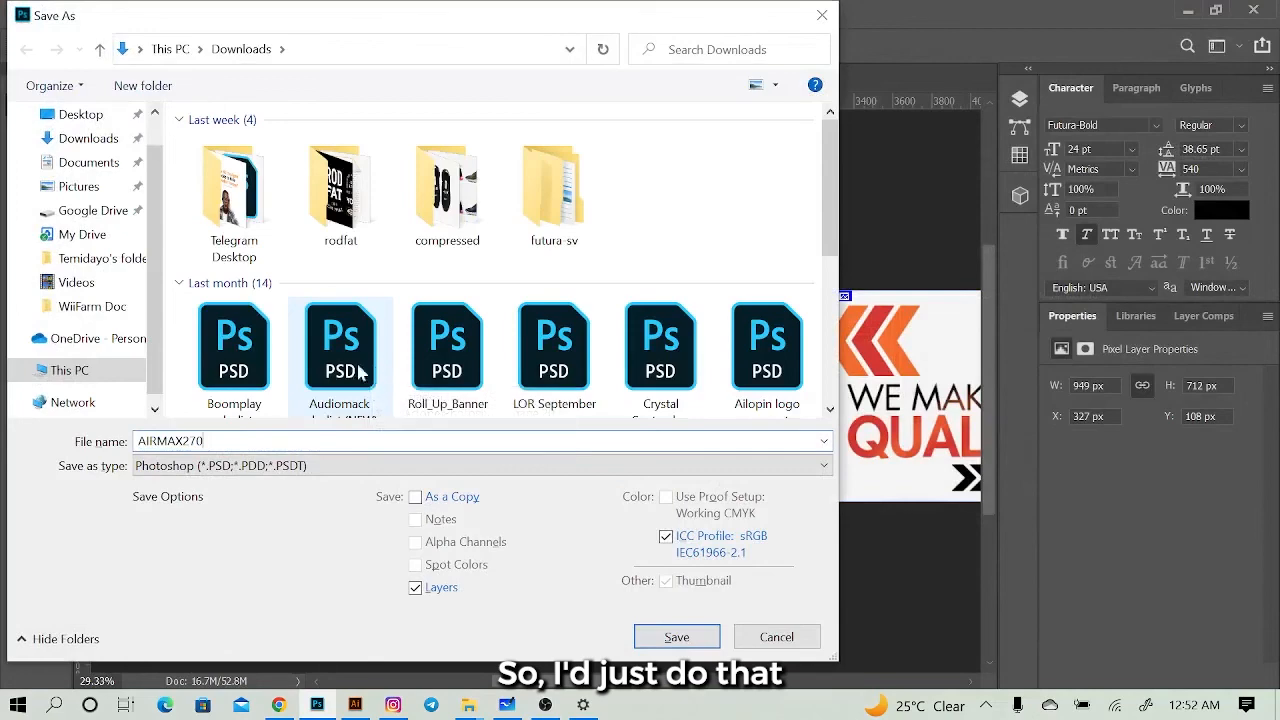
{"action": "left_click", "coordinate": [95, 258]}
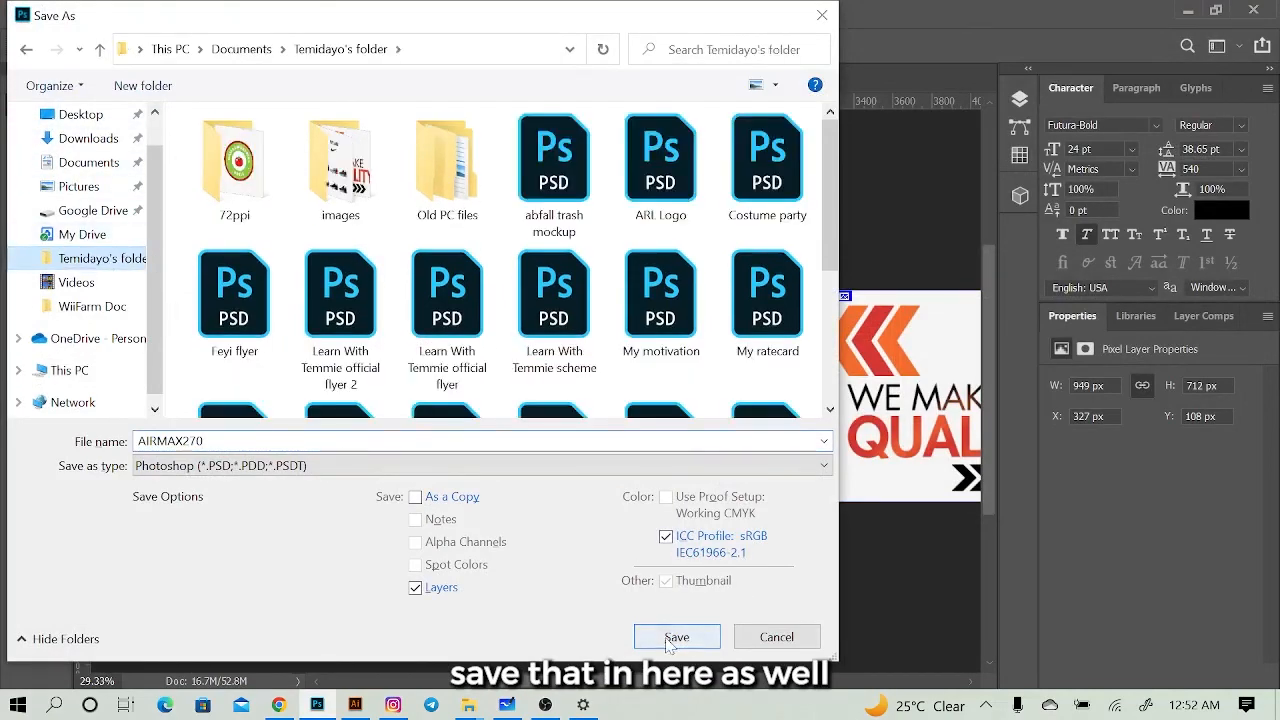
{"action": "left_click", "coordinate": [670, 640]}
{"action": "left_click", "coordinate": [886, 181]}
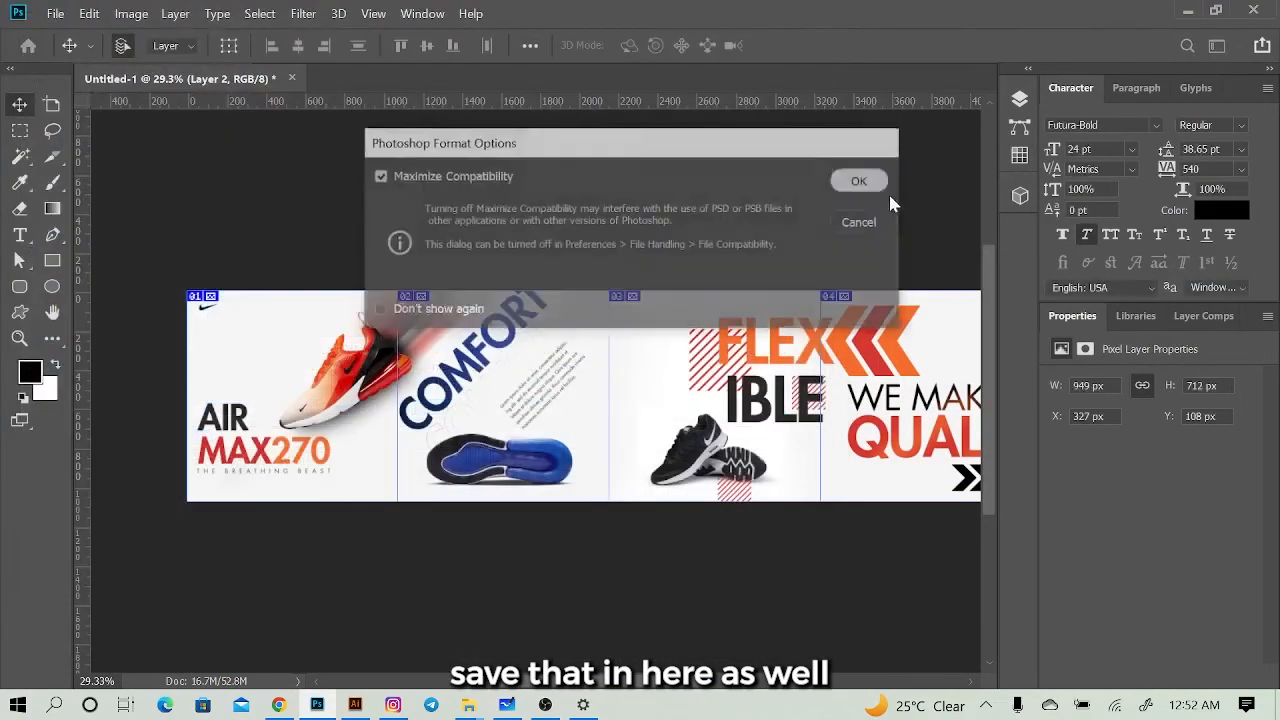
Step: Switch to File Explorer, examine the exported slices in the personal folder's images subfolder, and return to Photoshop
{"action": "left_click", "coordinate": [468, 706]}
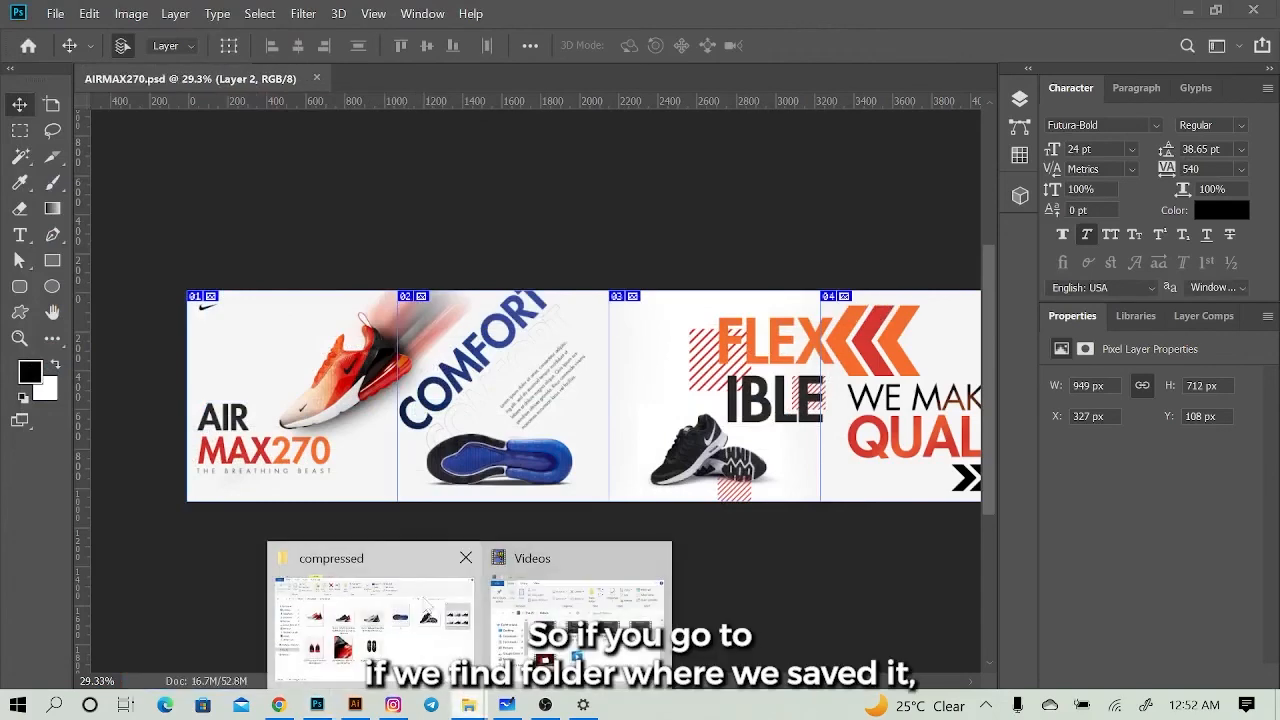
{"action": "left_click", "coordinate": [421, 607]}
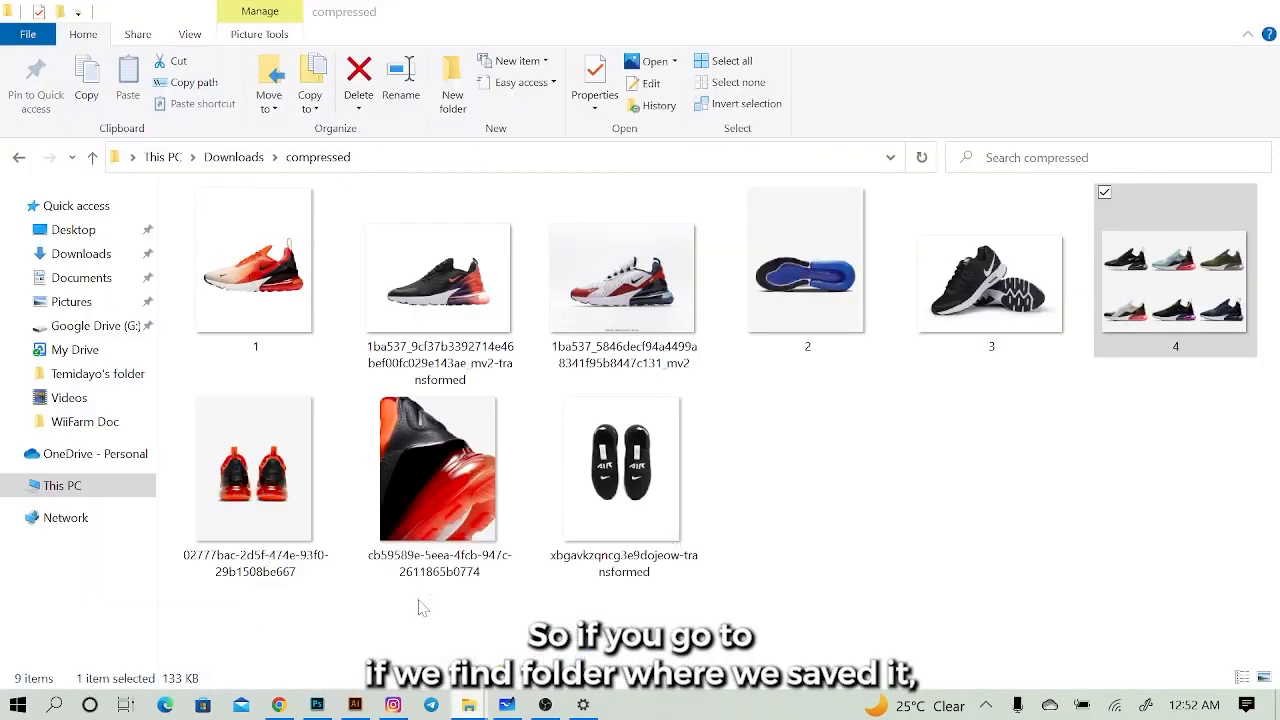
{"action": "left_click", "coordinate": [94, 380]}
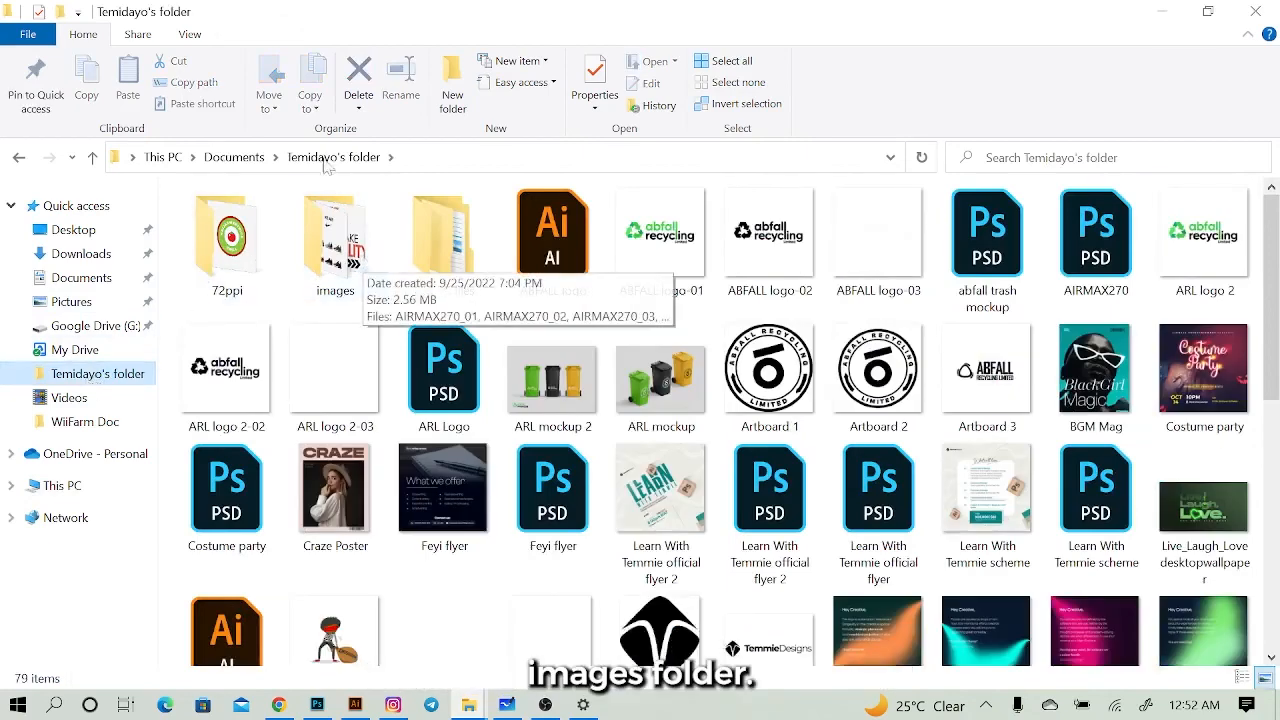
{"action": "left_click", "coordinate": [354, 262]}
{"action": "double_click", "coordinate": [354, 262]}
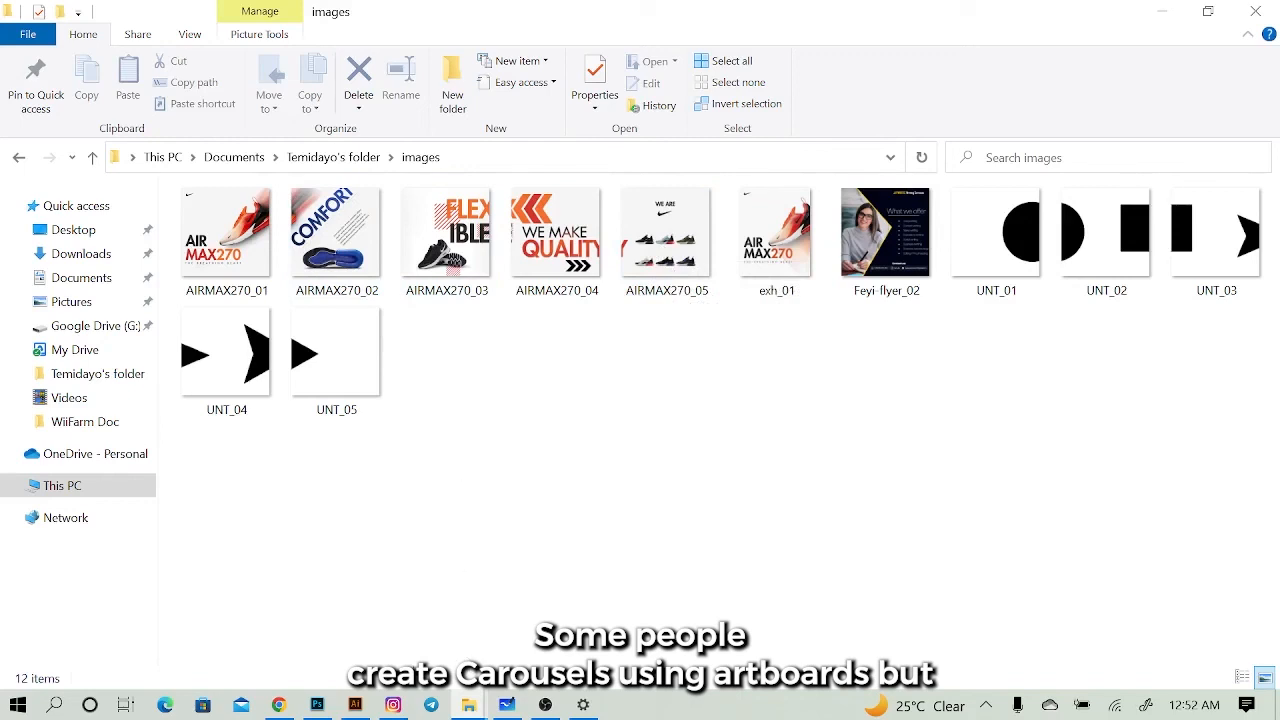
{"action": "mouse_move", "coordinate": [320, 705]}
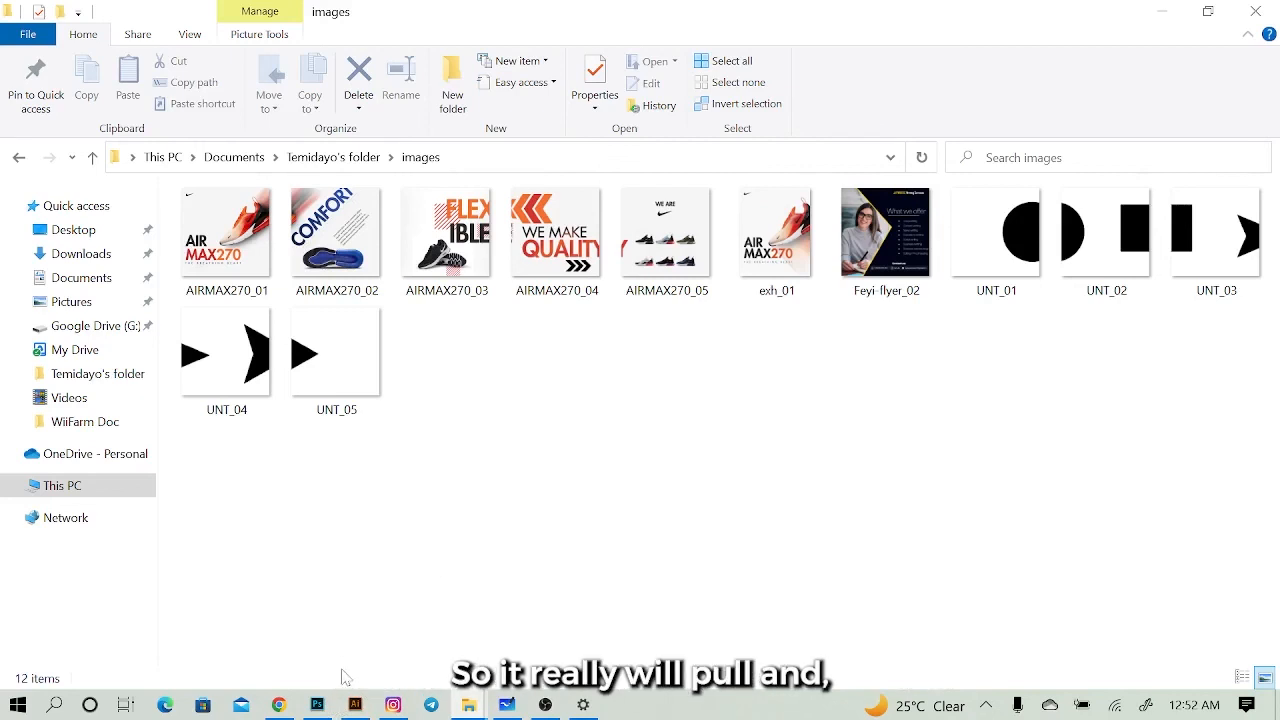
{"action": "left_click", "coordinate": [317, 703]}
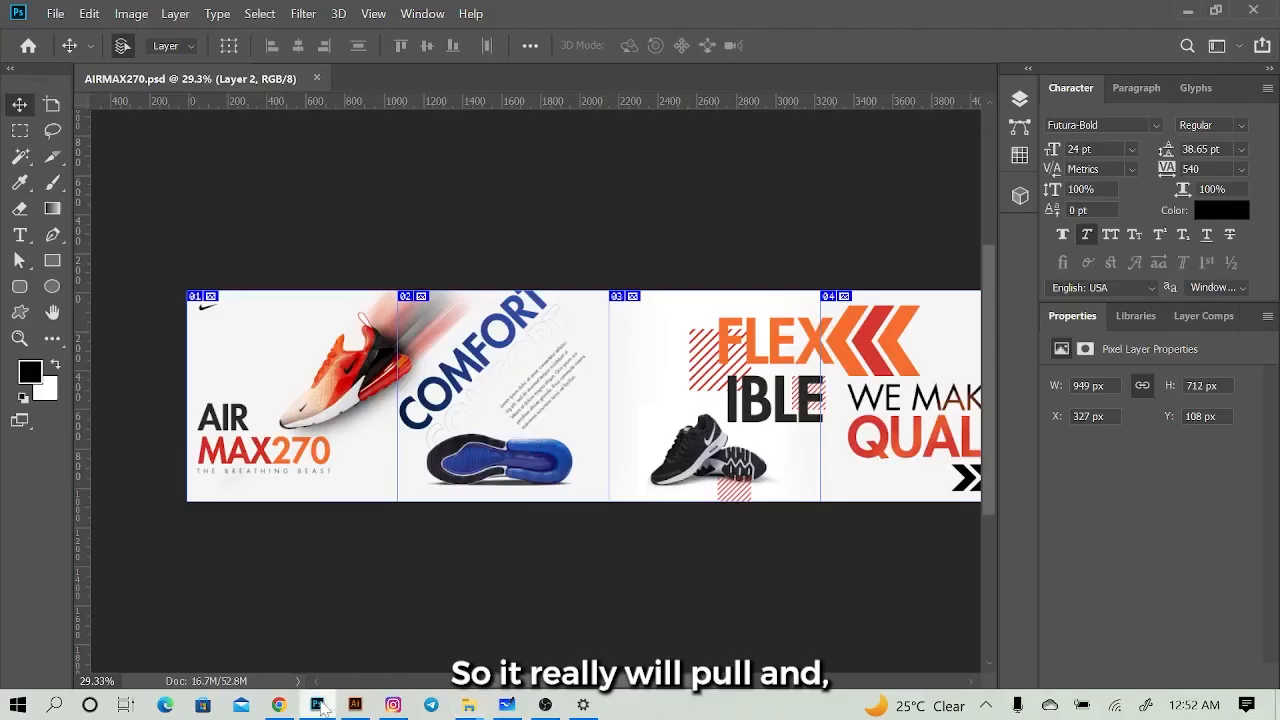